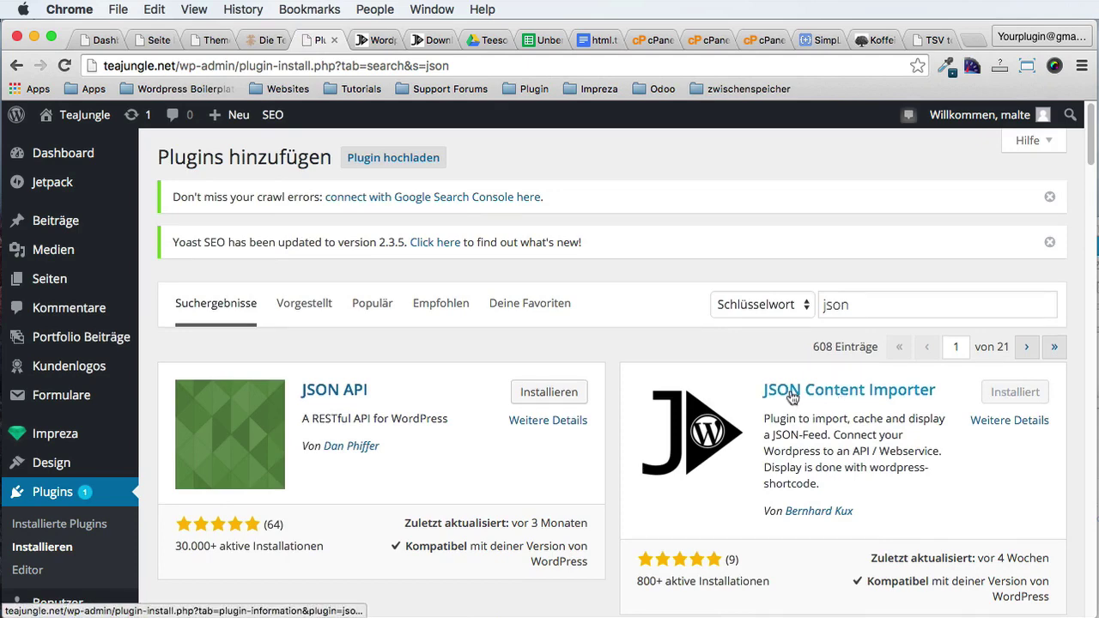
Step: Open the JSON Content Importer plugin's details and read its description, glancing at the tea spreadsheet for comparison
click(816, 391)
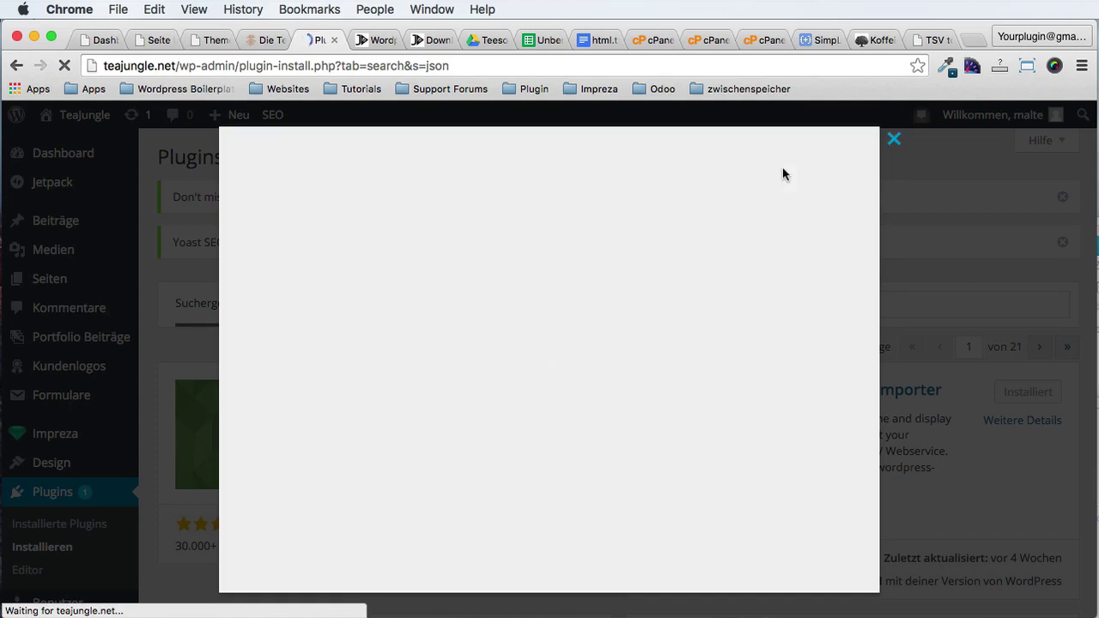
scroll(758, 319, down, 2)
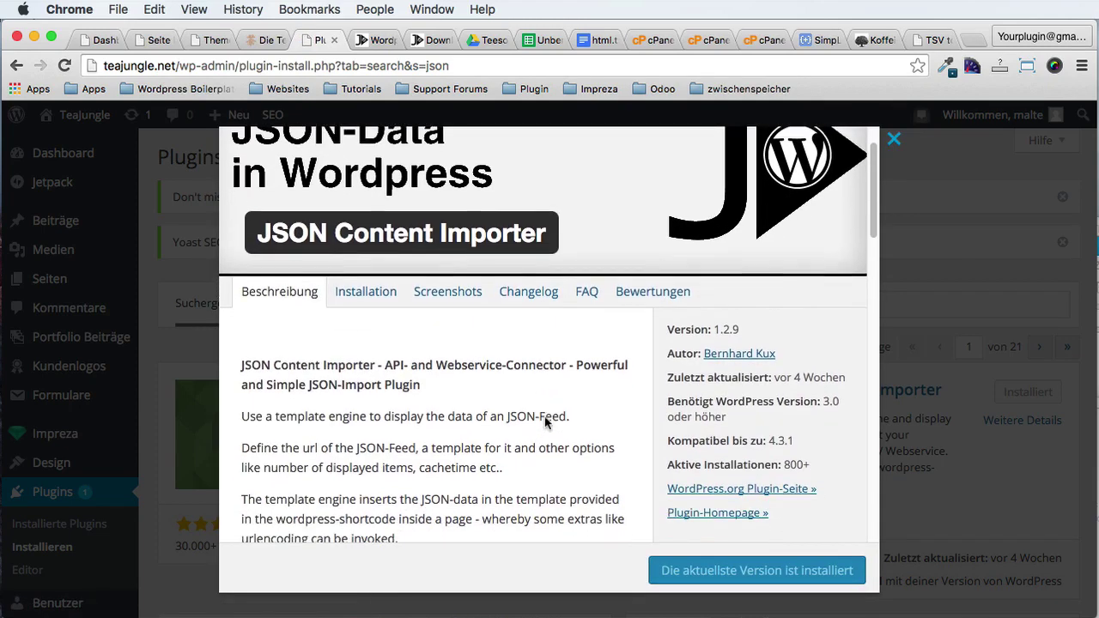
scroll(546, 422, down, 1)
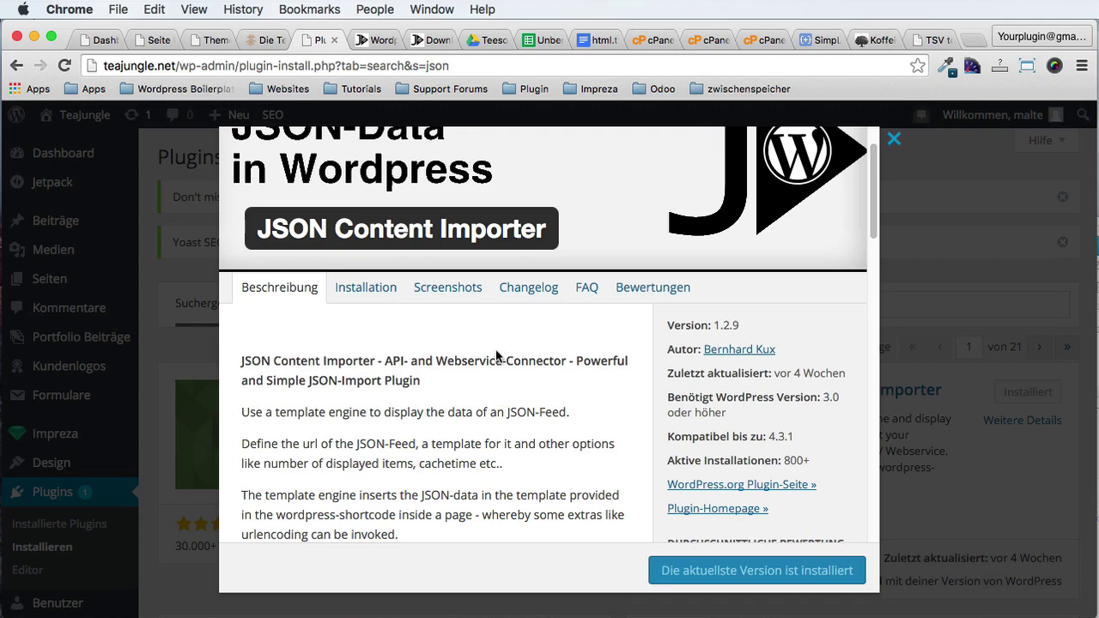
scroll(452, 348, up, 2)
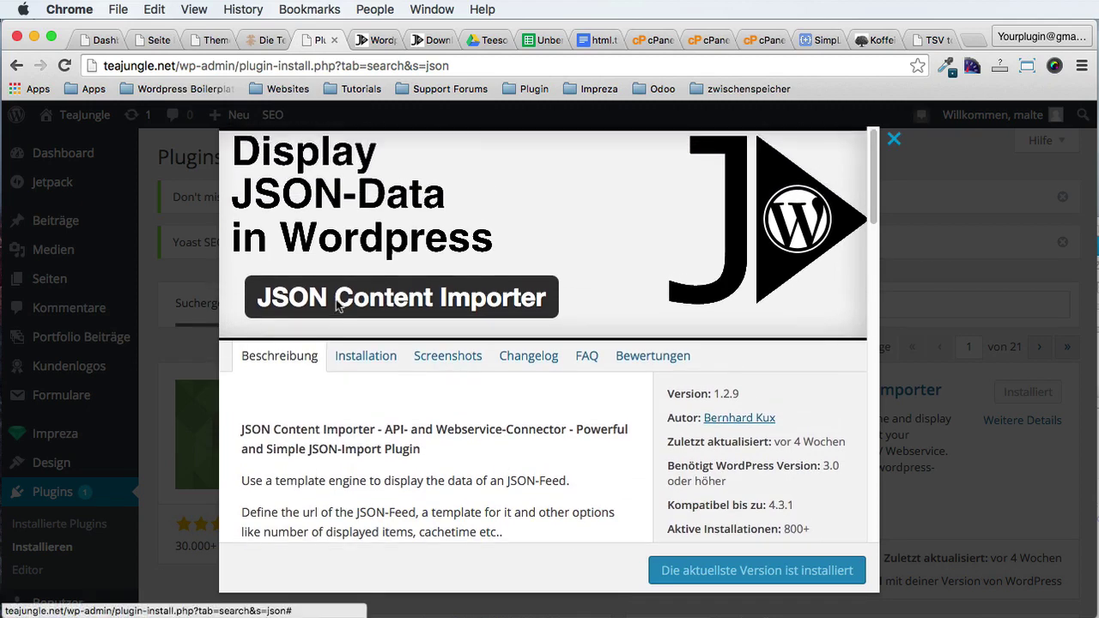
click(548, 39)
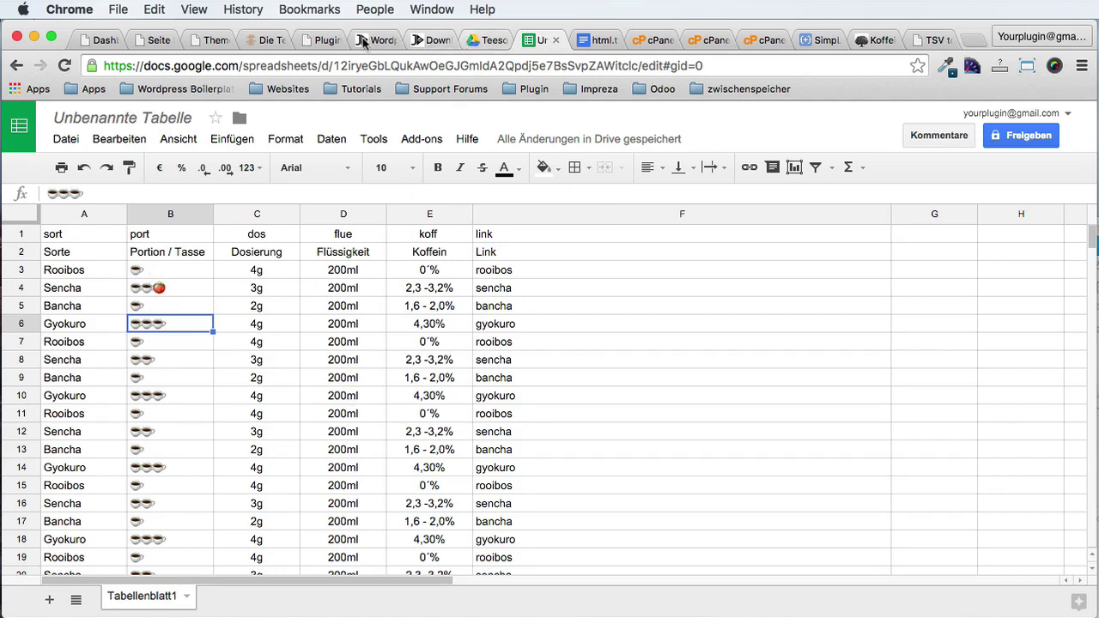
click(314, 45)
scroll(735, 419, down, 5)
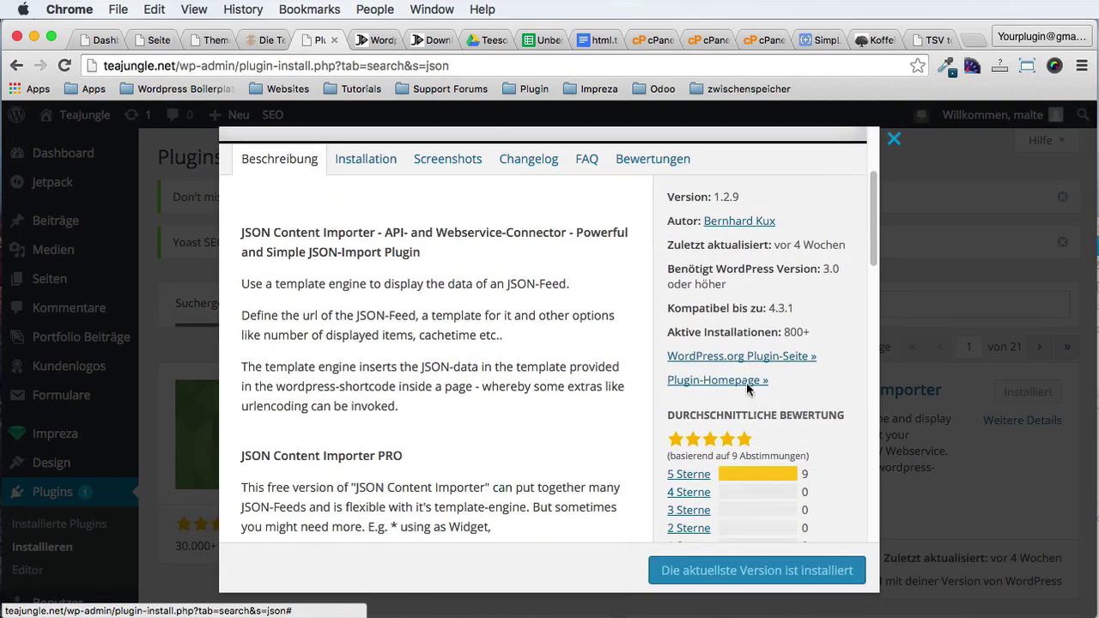
Step: Open the plugin's WordPress.org page and browse its support threads through to page 3
click(753, 357)
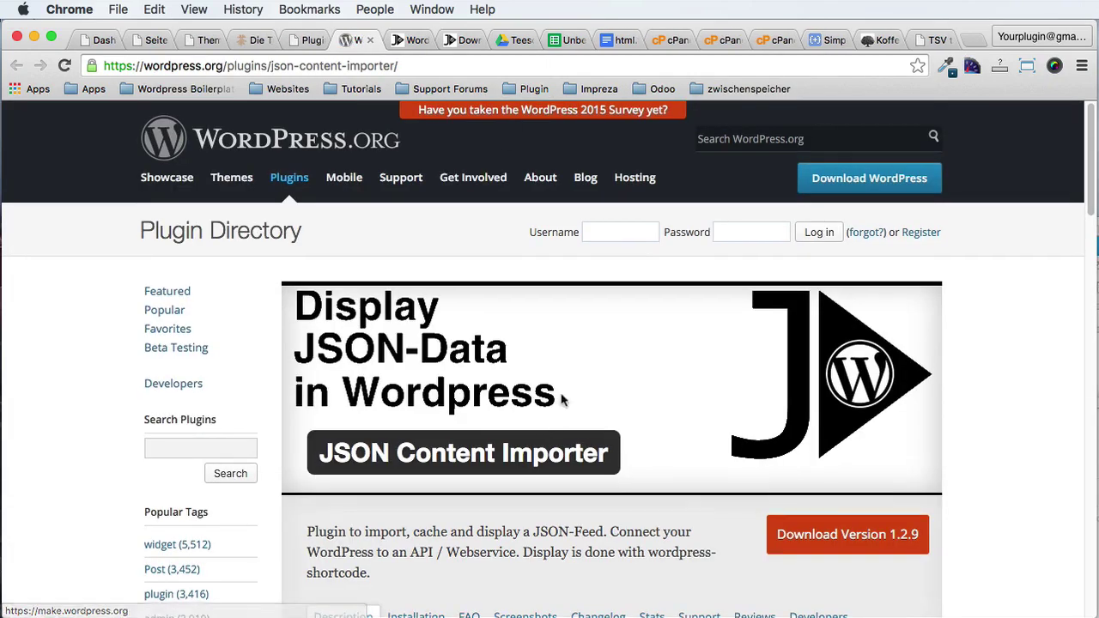
scroll(562, 399, down, 5)
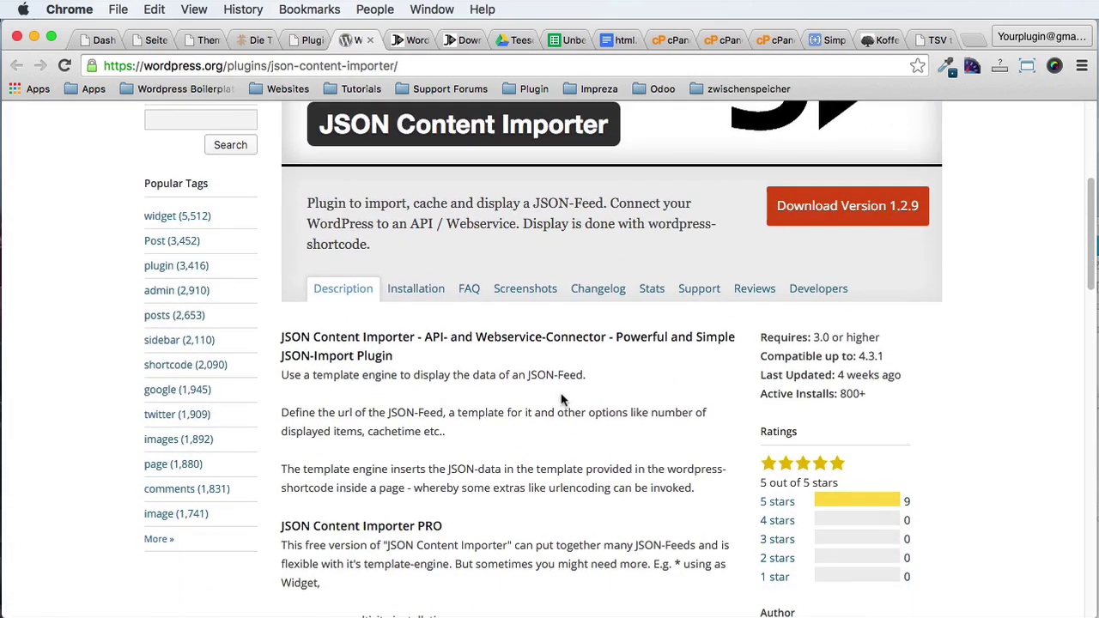
click(708, 297)
scroll(642, 349, down, 5)
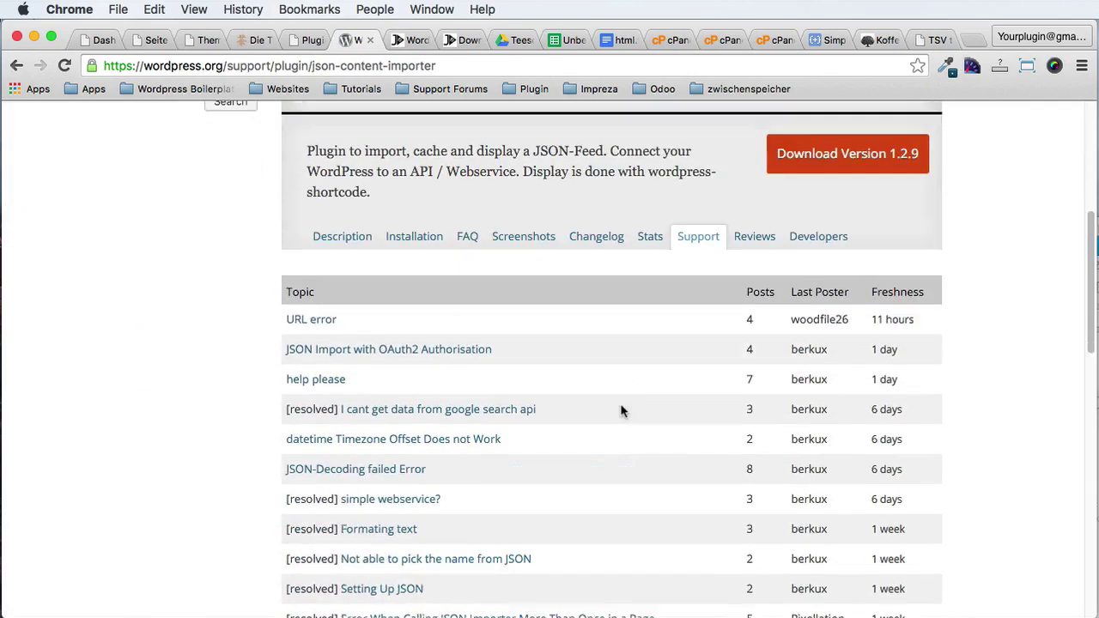
scroll(313, 449, down, 10)
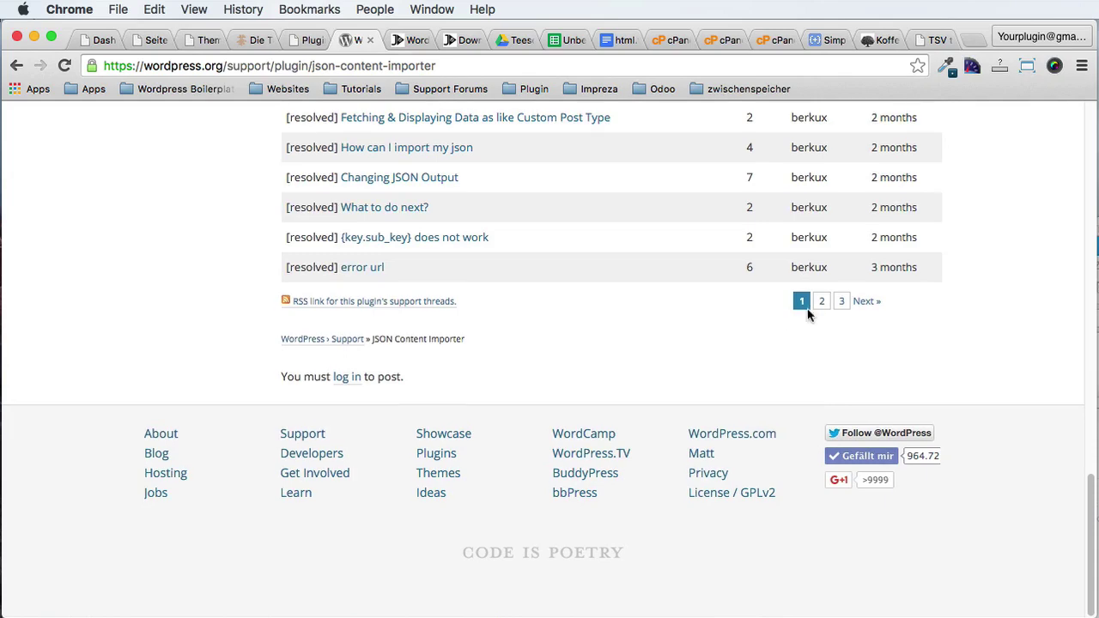
click(842, 300)
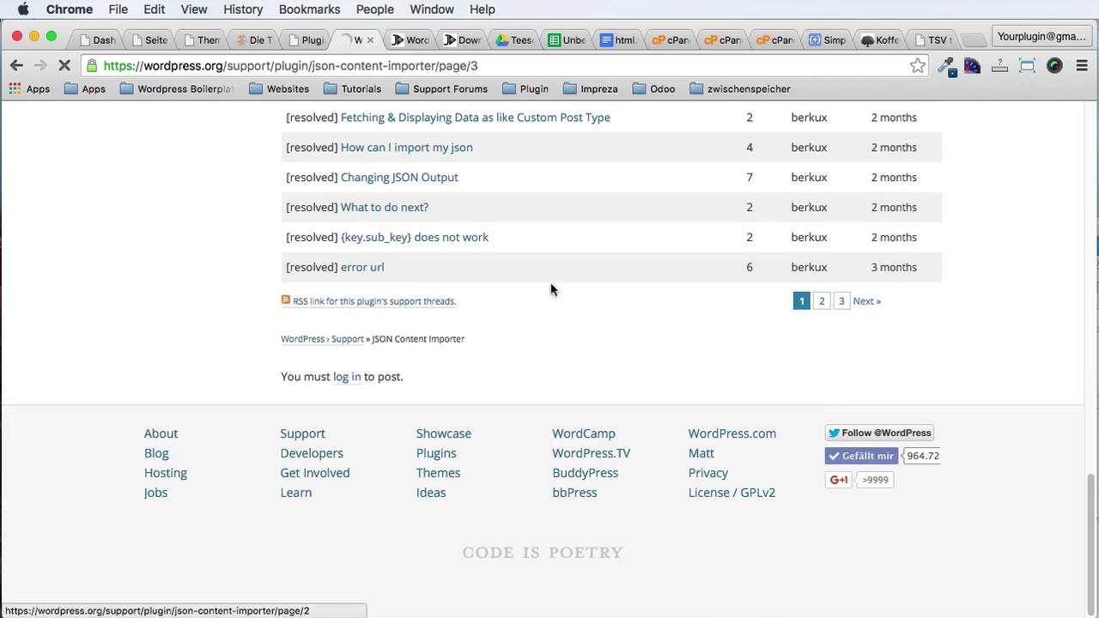
scroll(445, 377, down, 10)
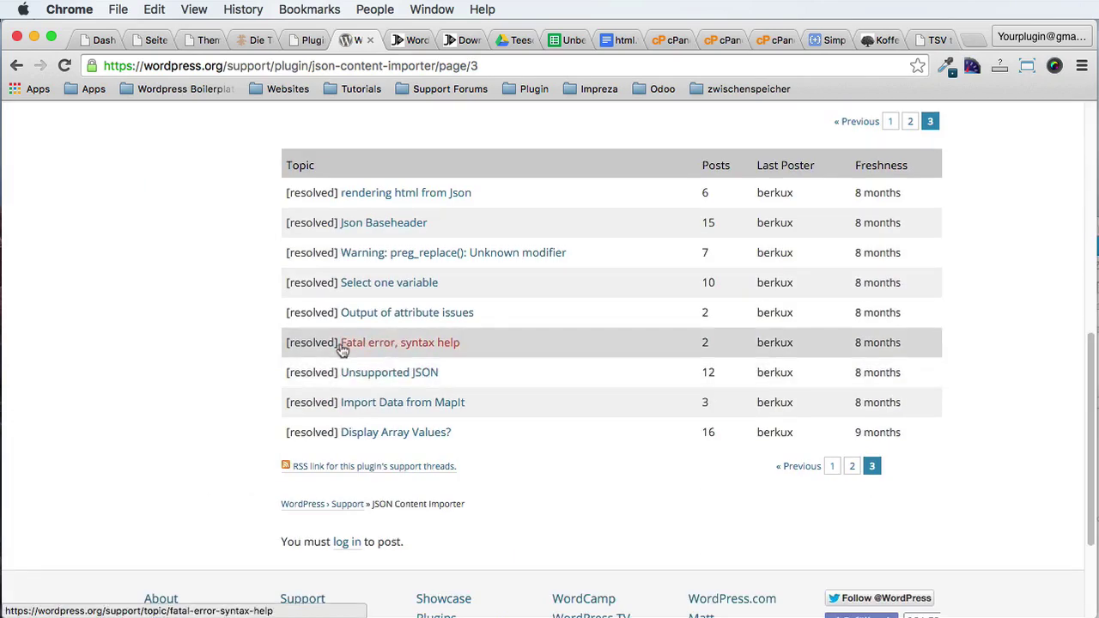
Step: Open the "Fatal error, syntax help" thread and read the JSON and shortcode example in it
click(434, 346)
scroll(435, 349, down, 15)
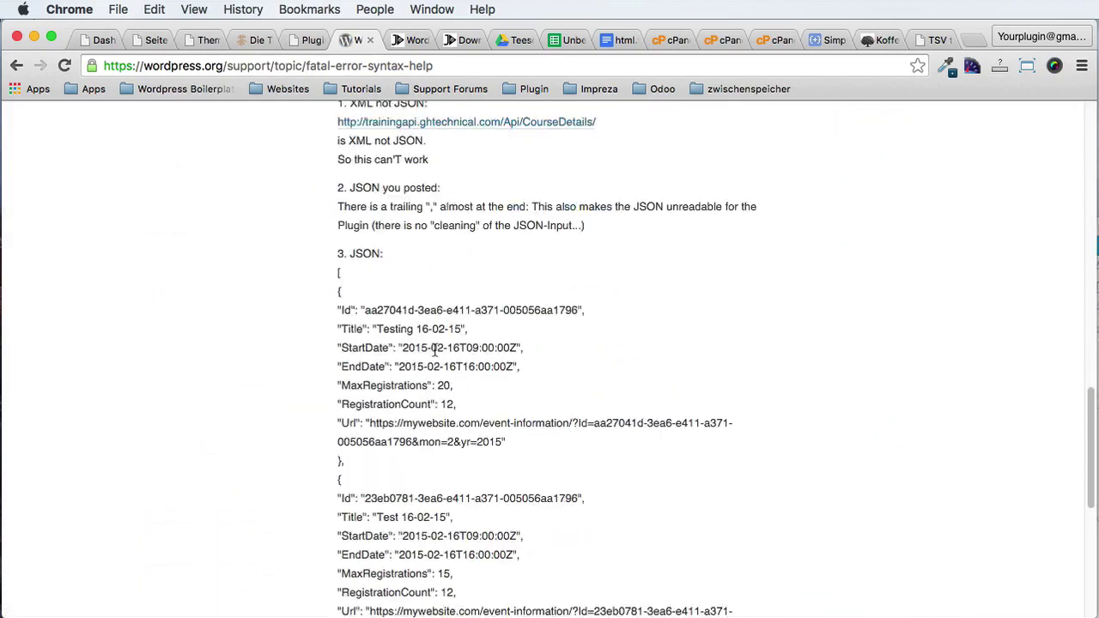
scroll(434, 350, up, 5)
scroll(86, 171, down, 1)
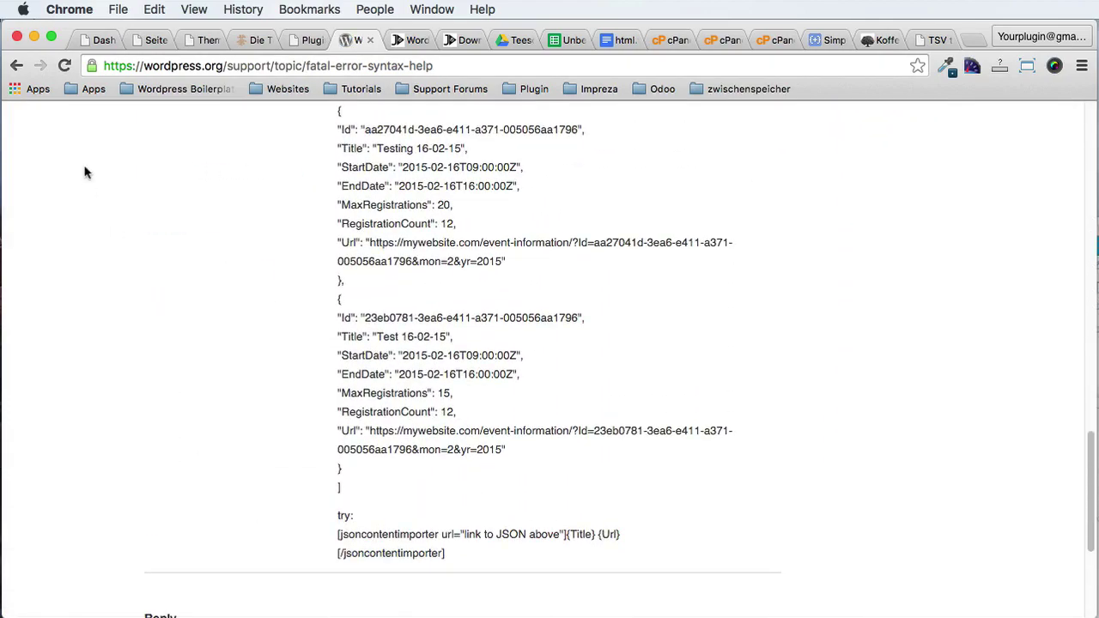
Step: Return to the thread list and open the "Unsupported JSON" thread at its shortcode examples
click(16, 66)
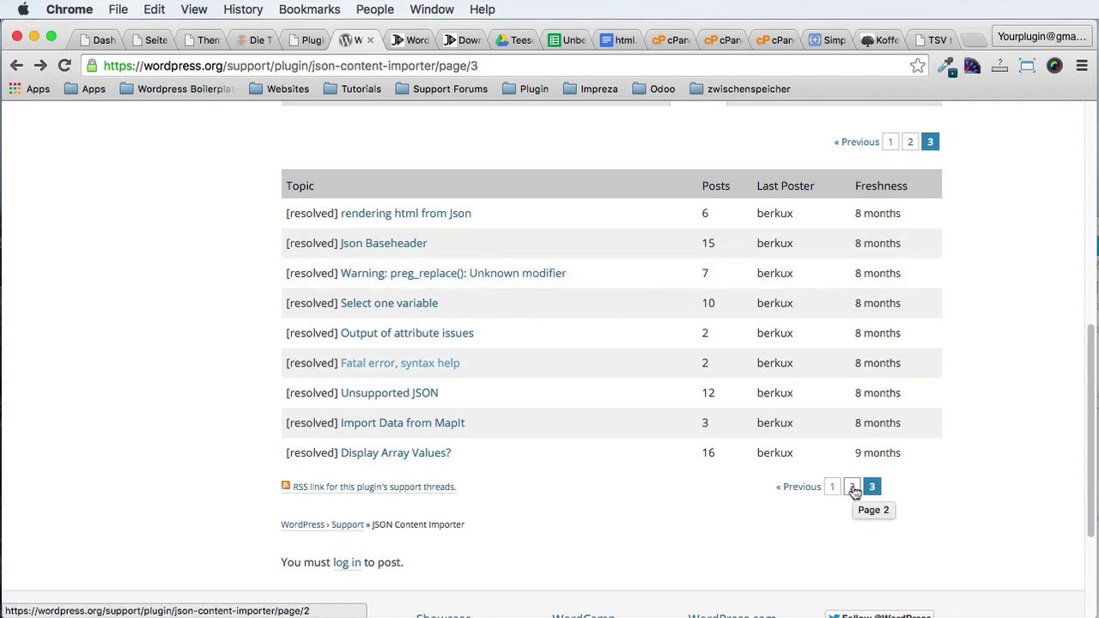
click(434, 401)
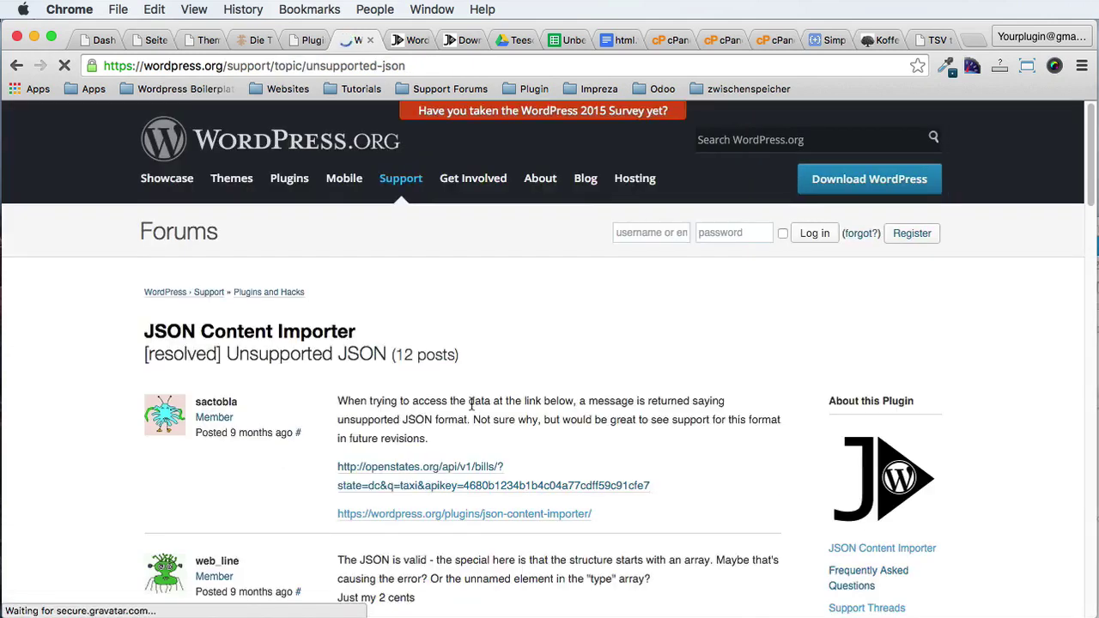
scroll(472, 402, down, 10)
scroll(378, 477, up, 2)
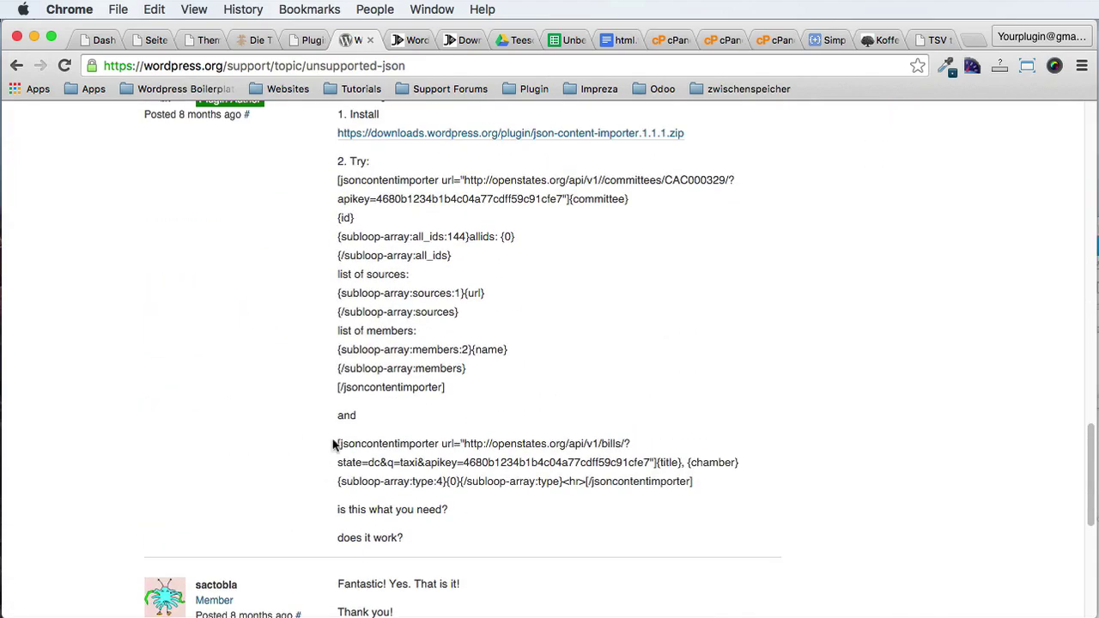
Step: Copy the openstates.org bills URL with its API key from the second shortcode, view its JSON in a new tab and close that tab
drag(335, 443, 744, 486)
click(653, 471)
drag(465, 443, 657, 462)
key(super+c)
key(super+t)
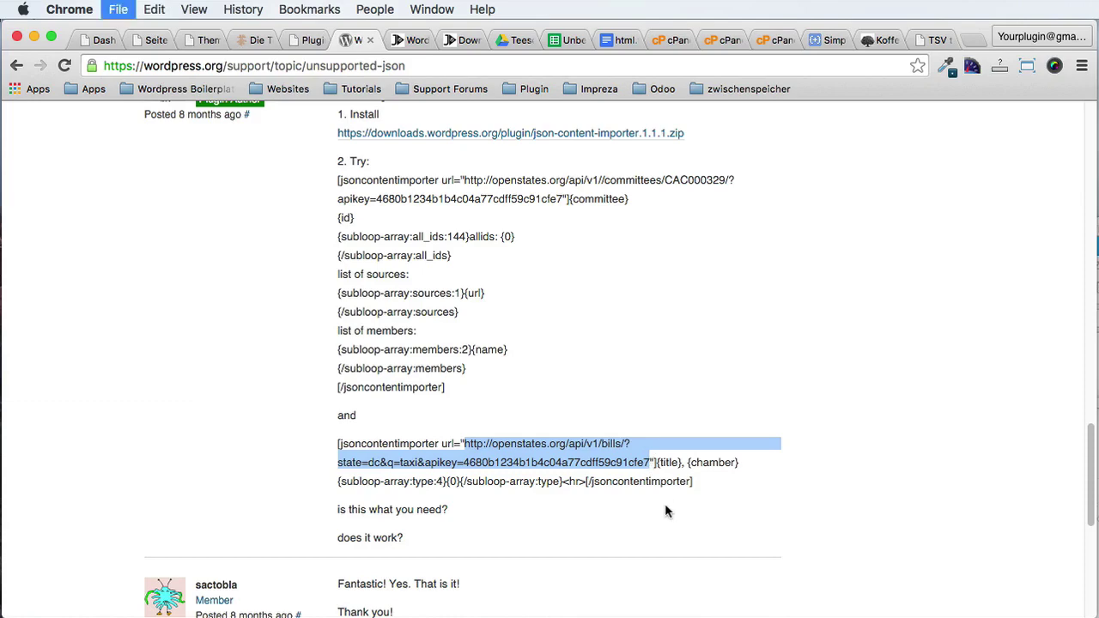
key(super+v)
key(Return)
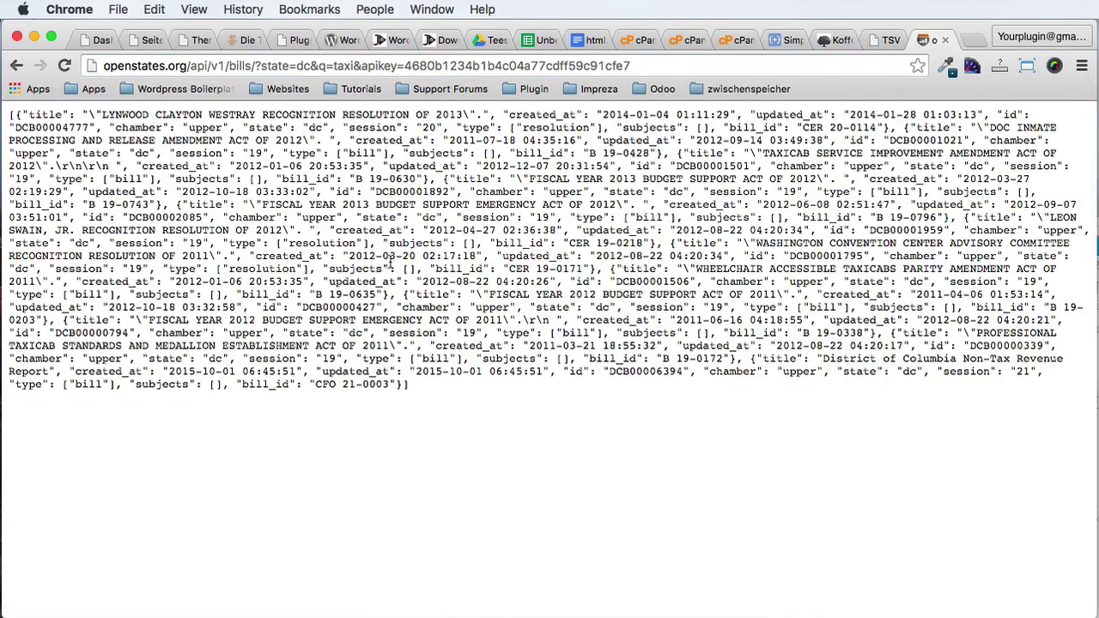
key(super+w)
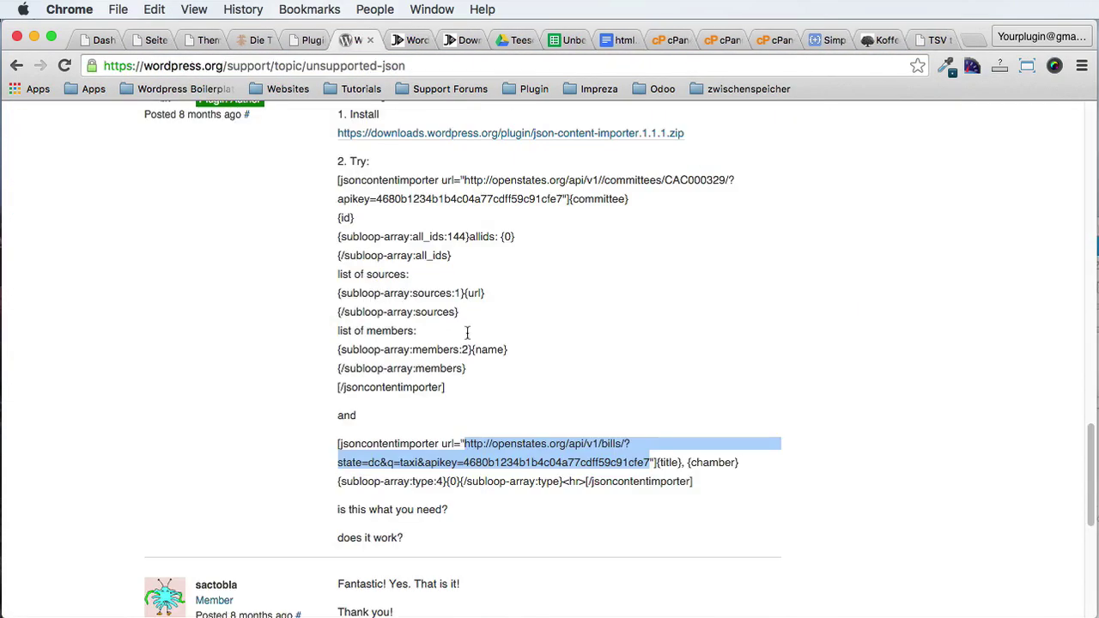
click(433, 484)
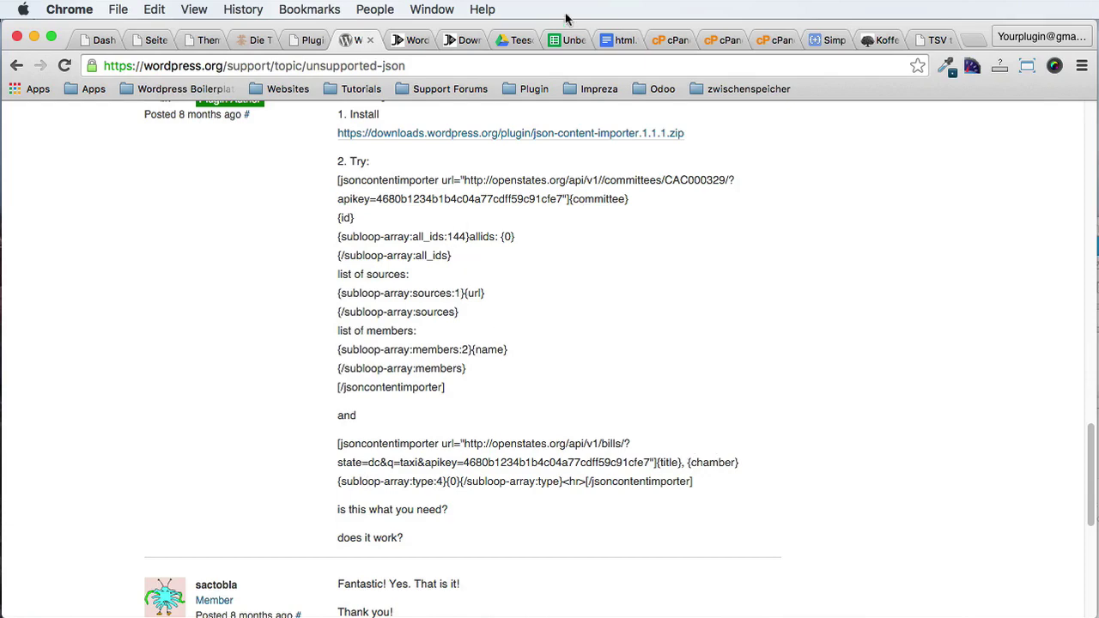
Step: Switch to the tea spreadsheet and review the formats it can be downloaded in
click(569, 39)
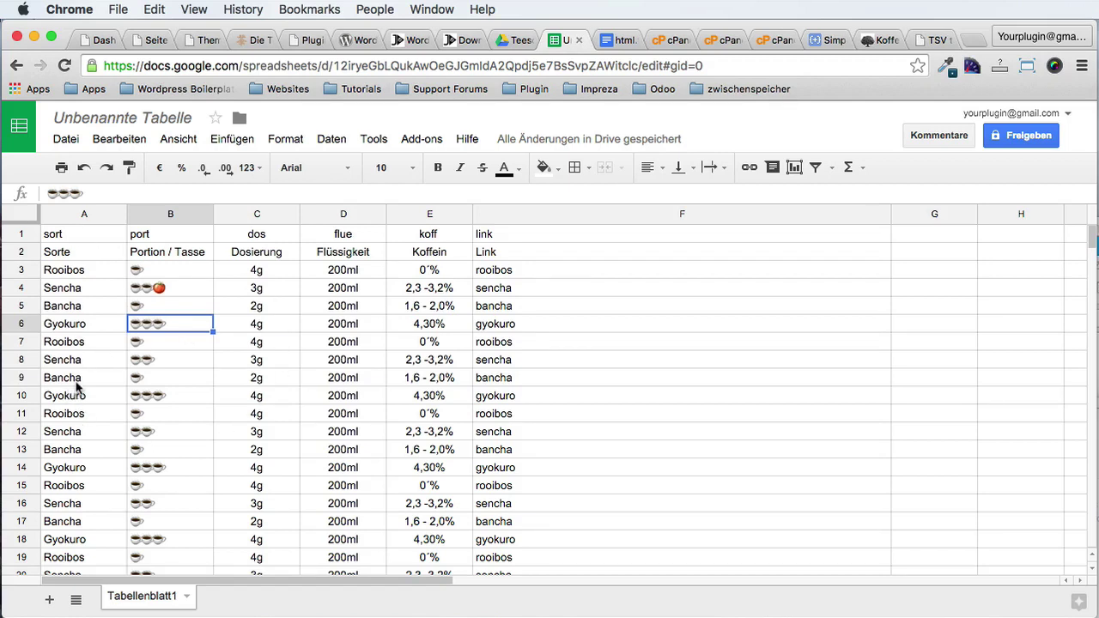
click(191, 289)
click(67, 140)
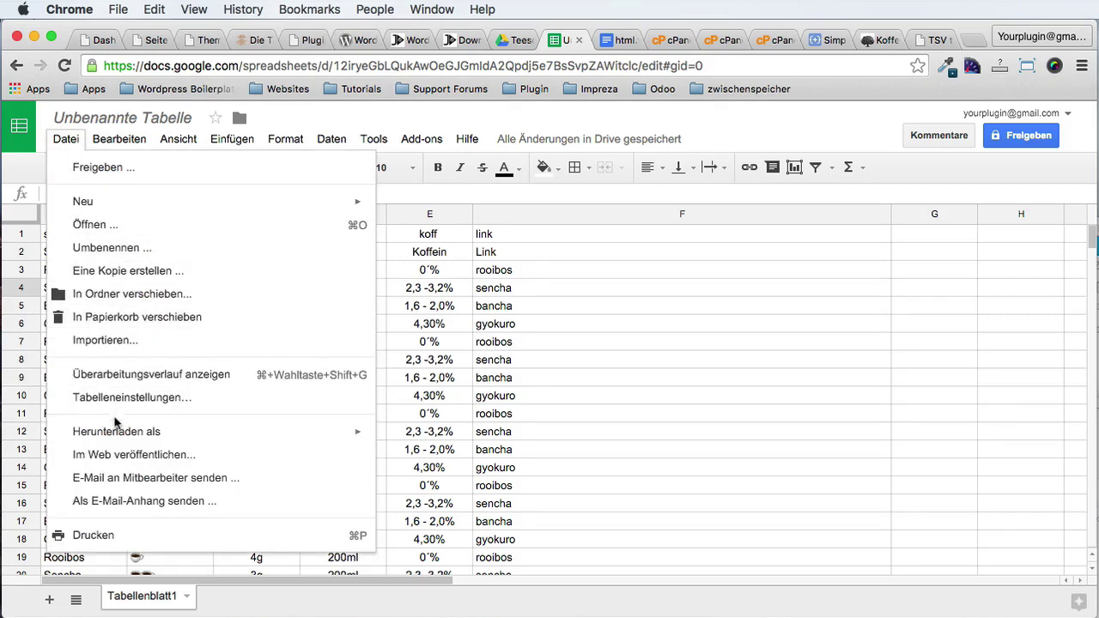
mouse_move(120, 434)
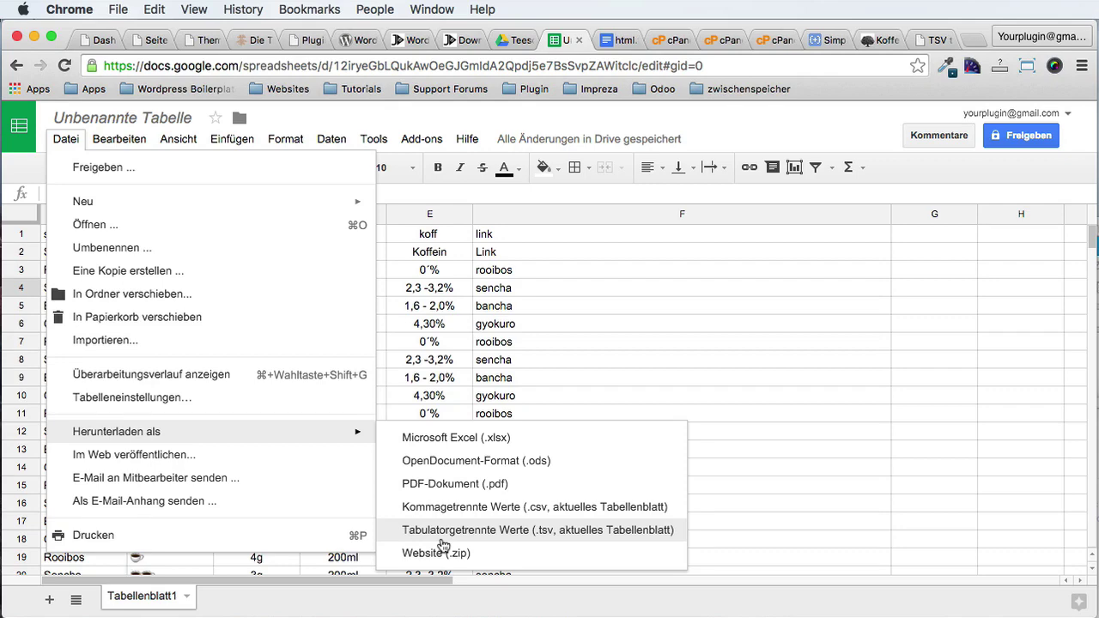
click(455, 437)
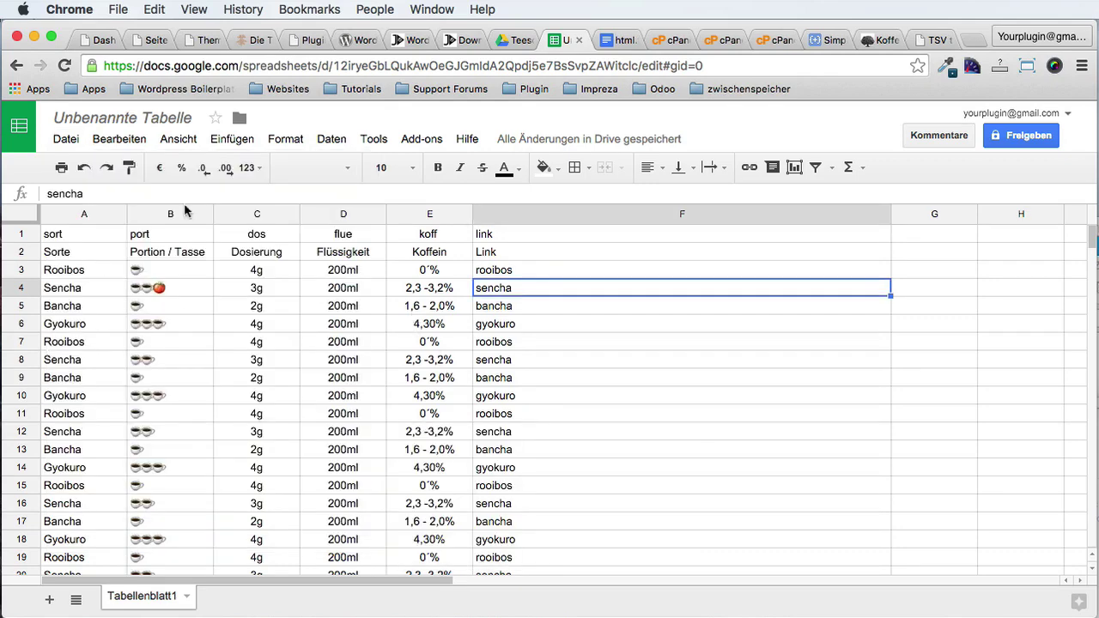
click(66, 139)
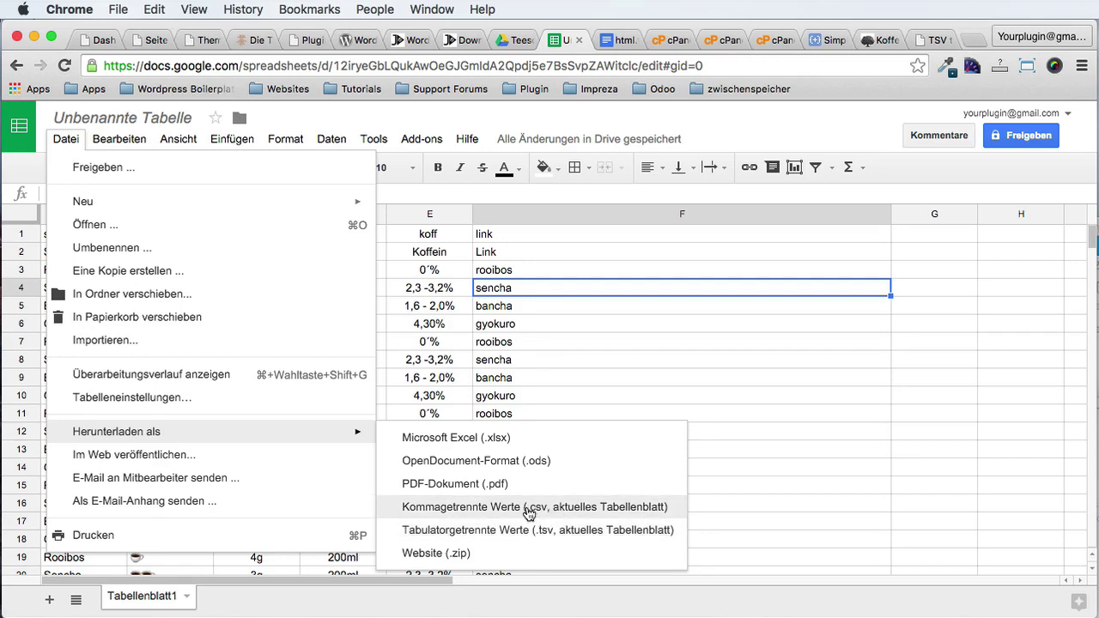
click(547, 328)
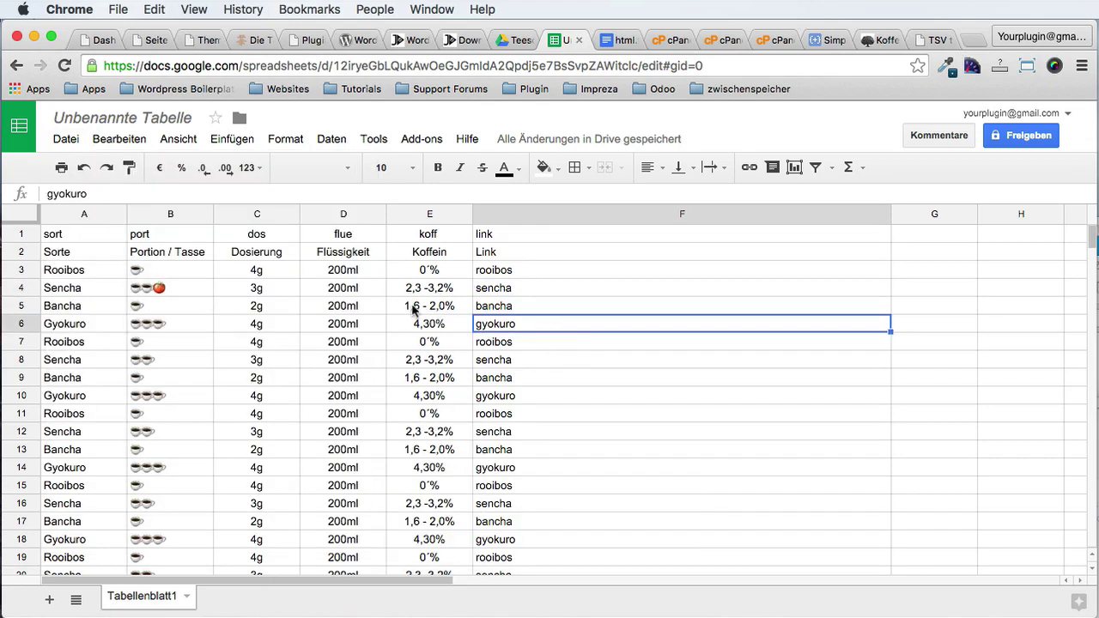
click(417, 313)
double_click(413, 436)
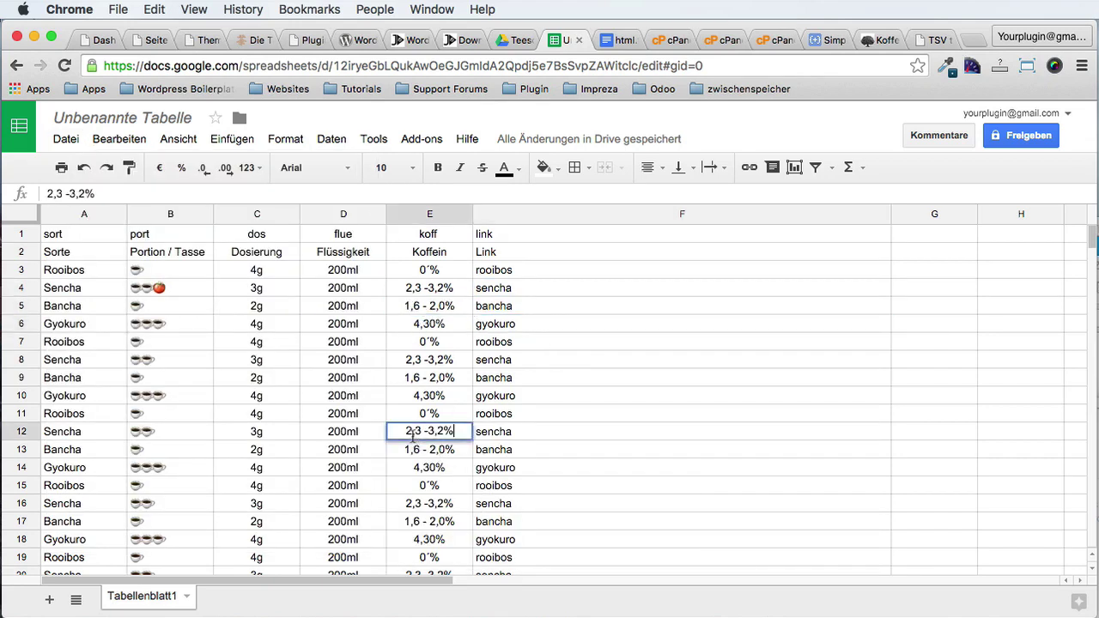
click(589, 419)
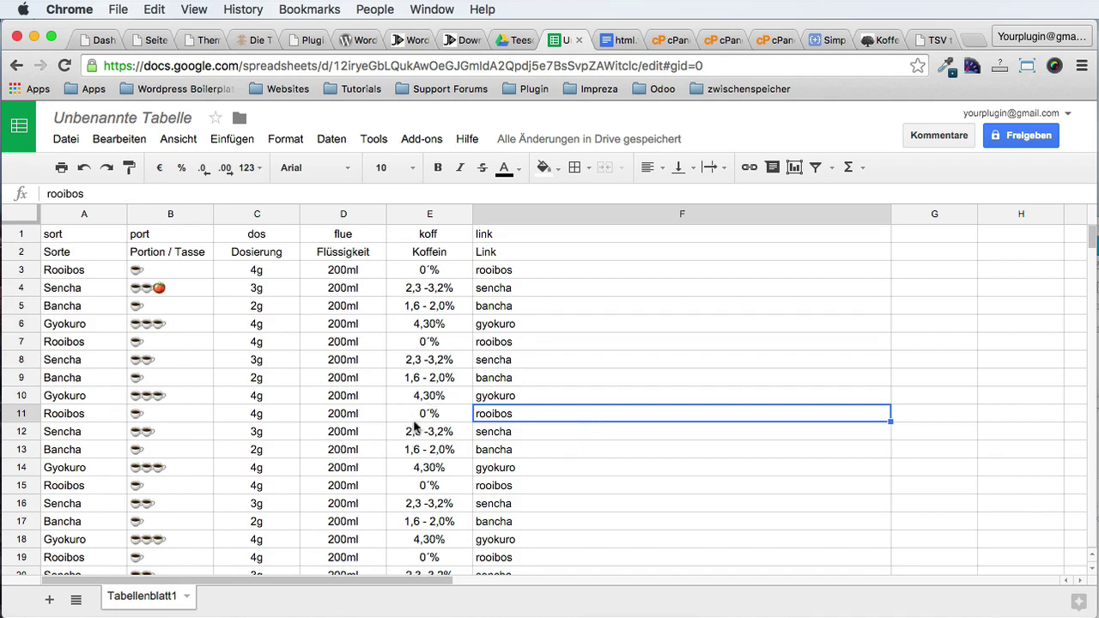
click(416, 455)
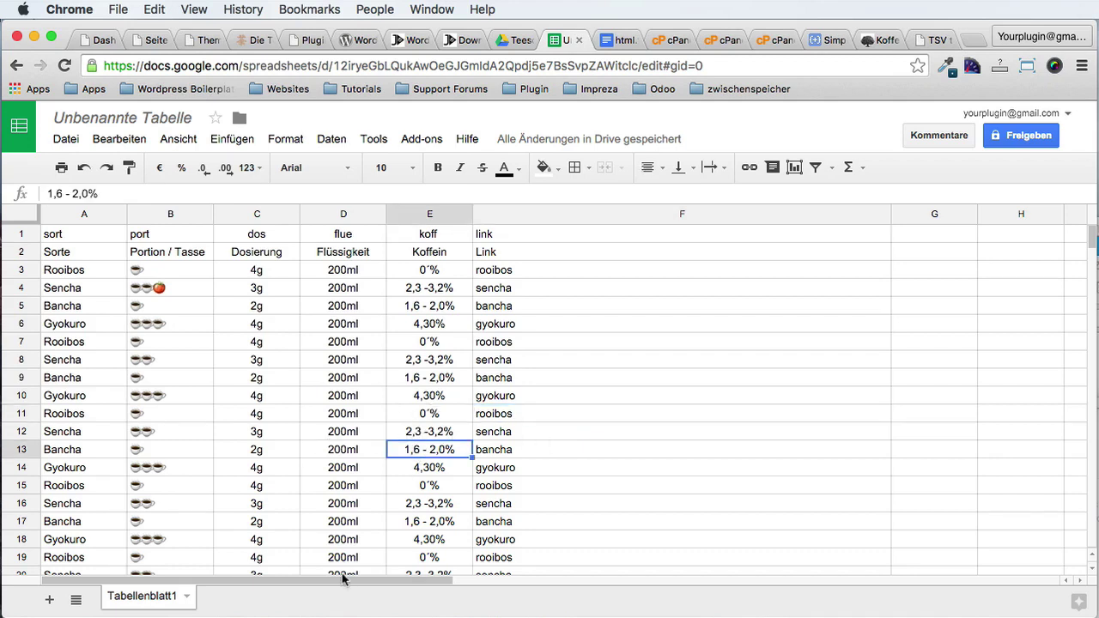
Step: Download the current sheet as tab-separated values (.tsv) and open the file in TextMate
click(65, 140)
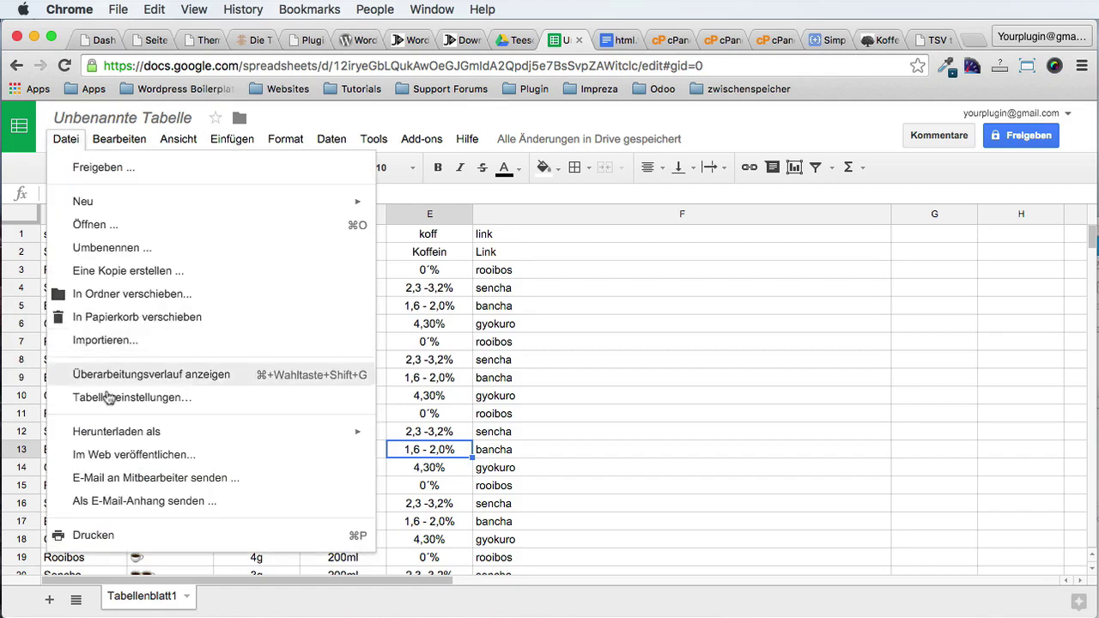
mouse_move(108, 432)
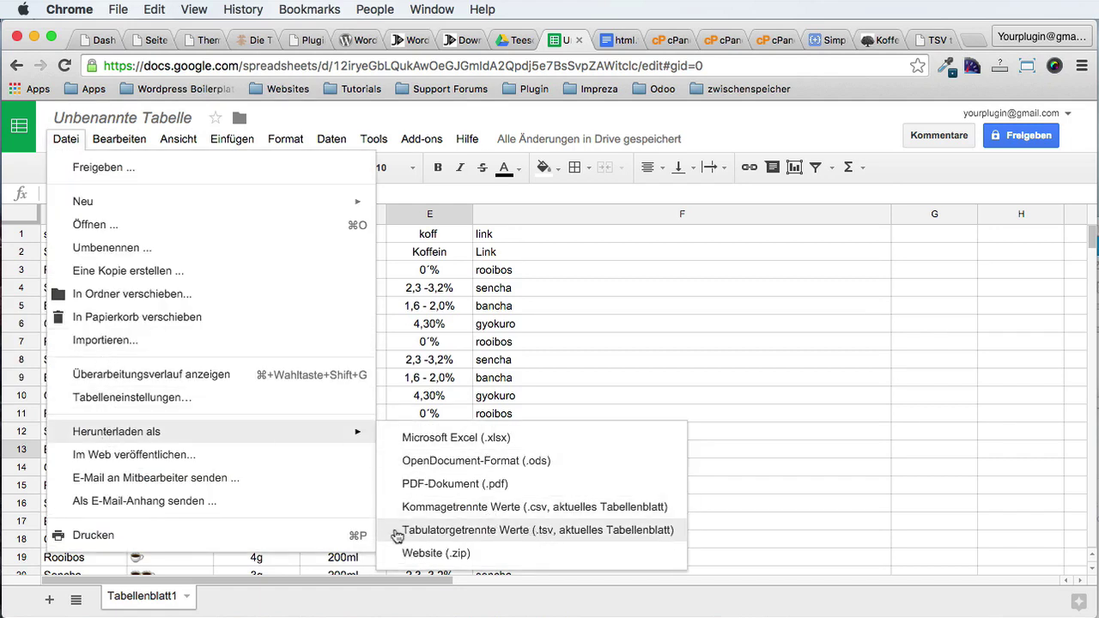
click(580, 531)
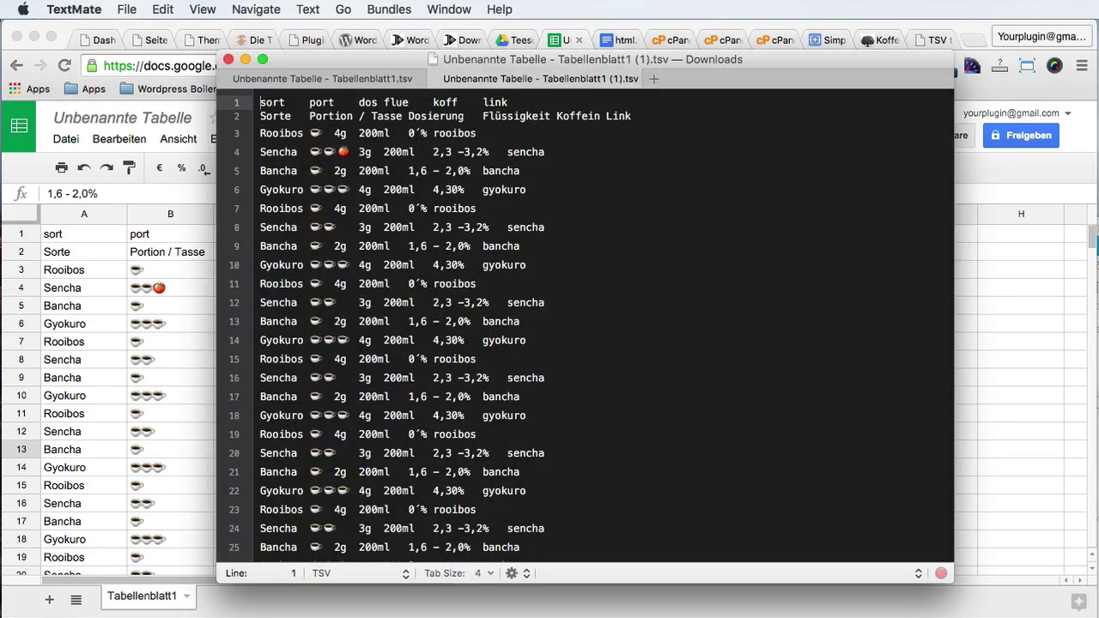
Step: Look through the exported rows in TextMate, and return to the spreadsheet with cell A1 selected
scroll(439, 276, down, 5)
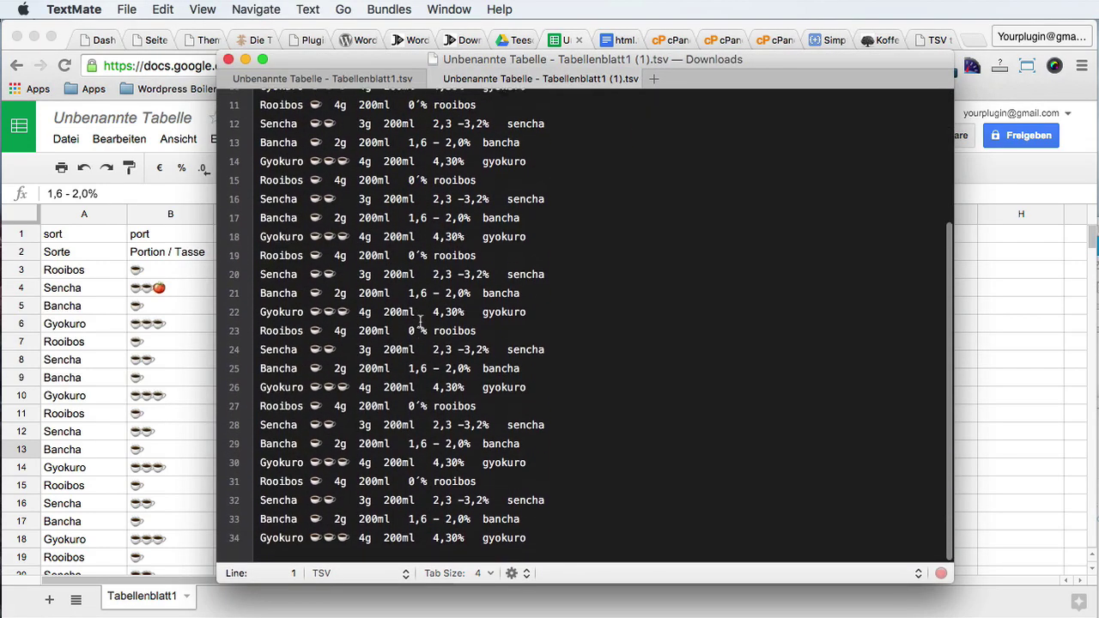
scroll(373, 326, up, 10)
key(super+Tab)
click(49, 240)
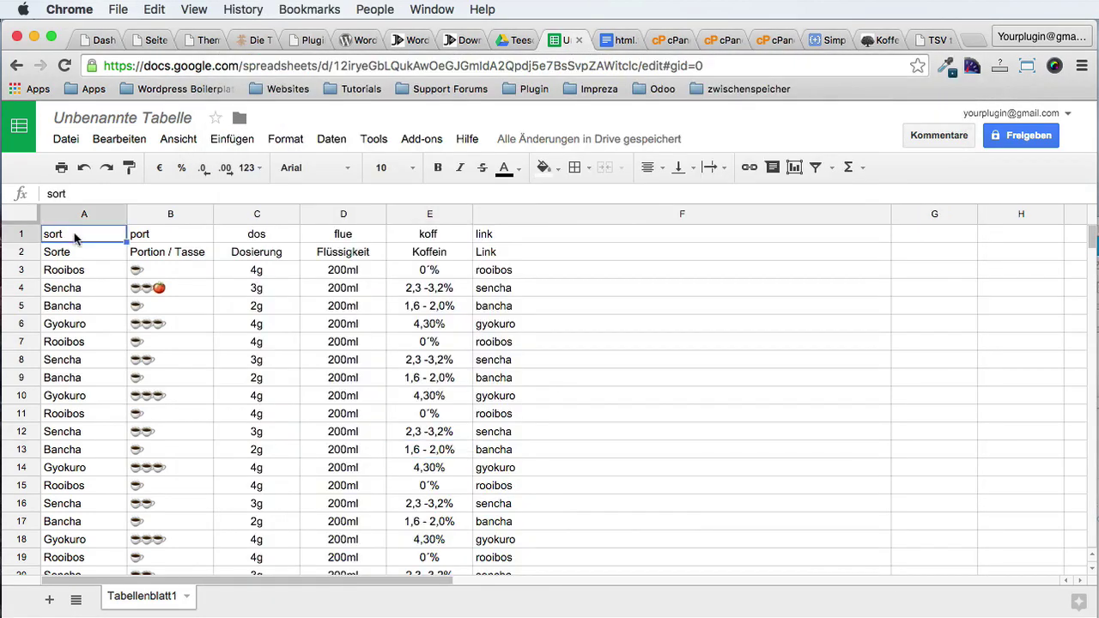
Step: Examine the short keys in row 1 of the tea sheet against the Portion / Tasse heading in row 2
double_click(49, 238)
double_click(49, 233)
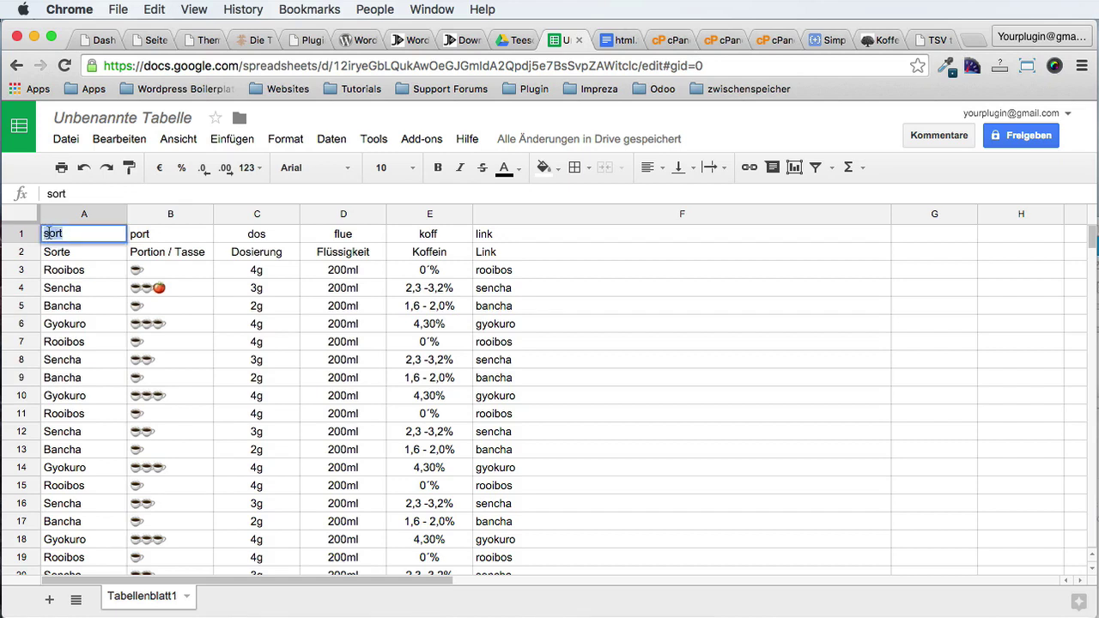
click(58, 232)
click(136, 239)
drag(89, 239, 485, 229)
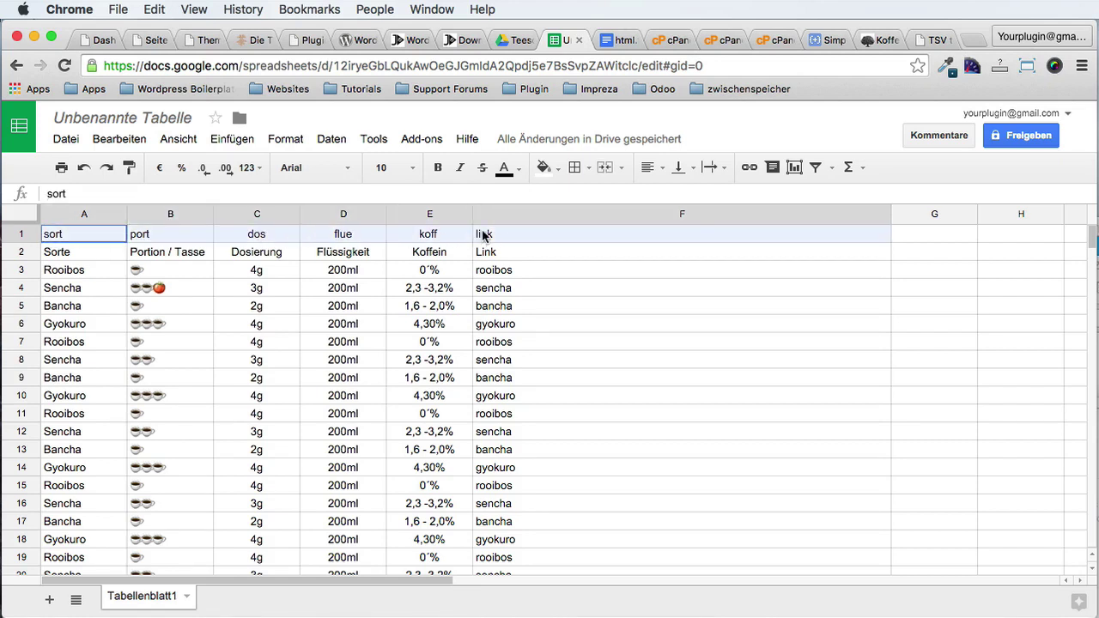
click(96, 258)
click(169, 257)
double_click(169, 259)
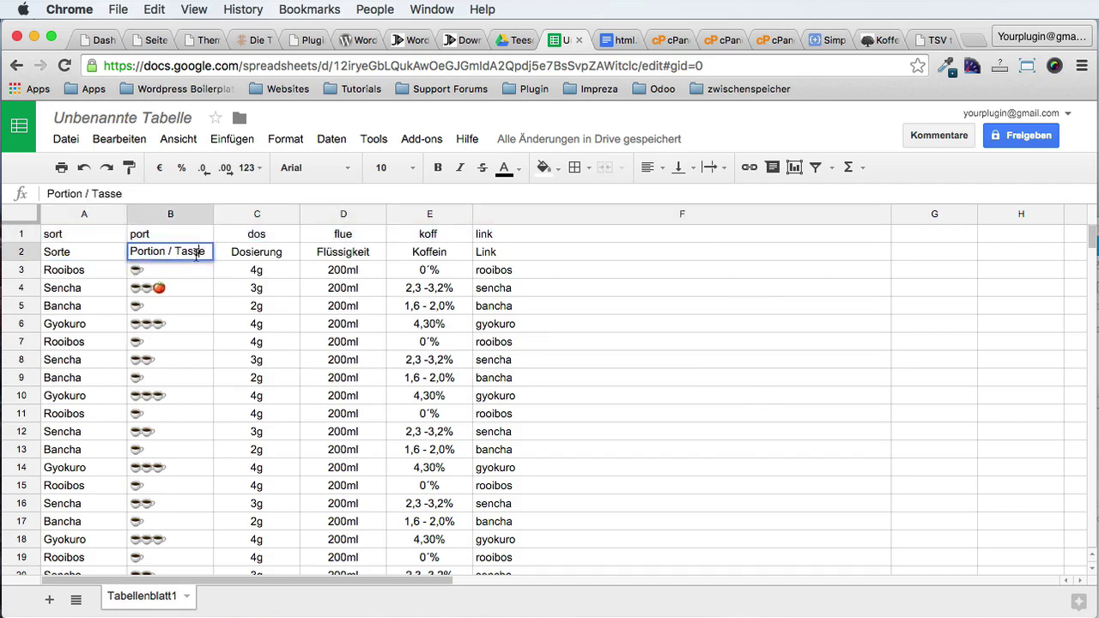
double_click(177, 250)
click(177, 251)
Step: Go through the keys in cells A1 to C1 and the column headings across row 2 up to Link
click(89, 230)
double_click(55, 238)
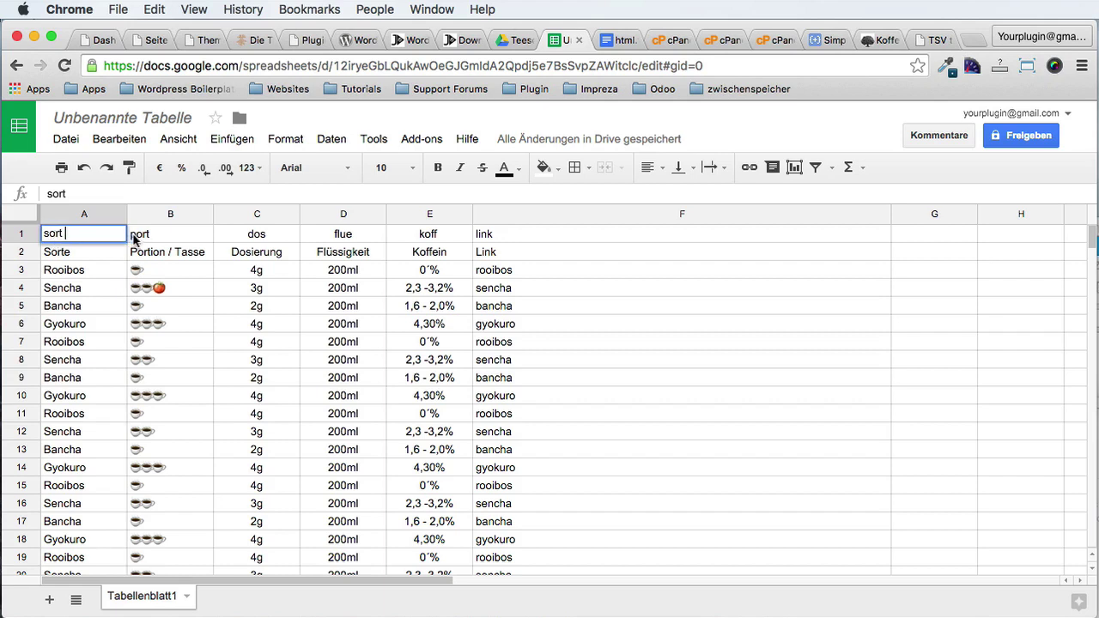
click(134, 234)
click(242, 240)
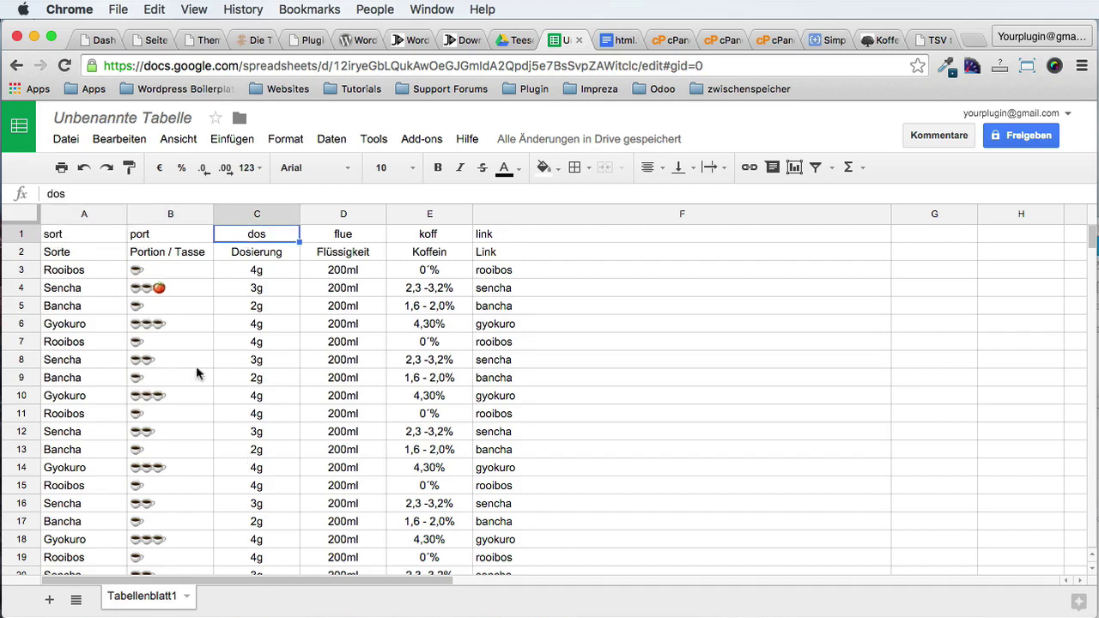
click(83, 253)
key(Right)
key(Right)
key(Right)
key(Right)
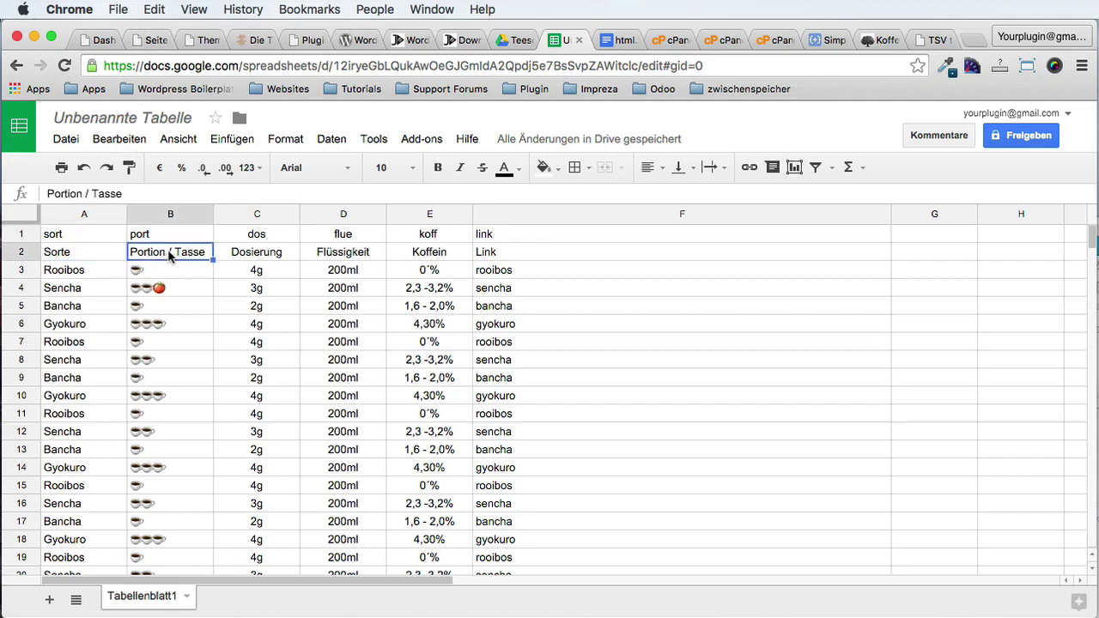
click(481, 251)
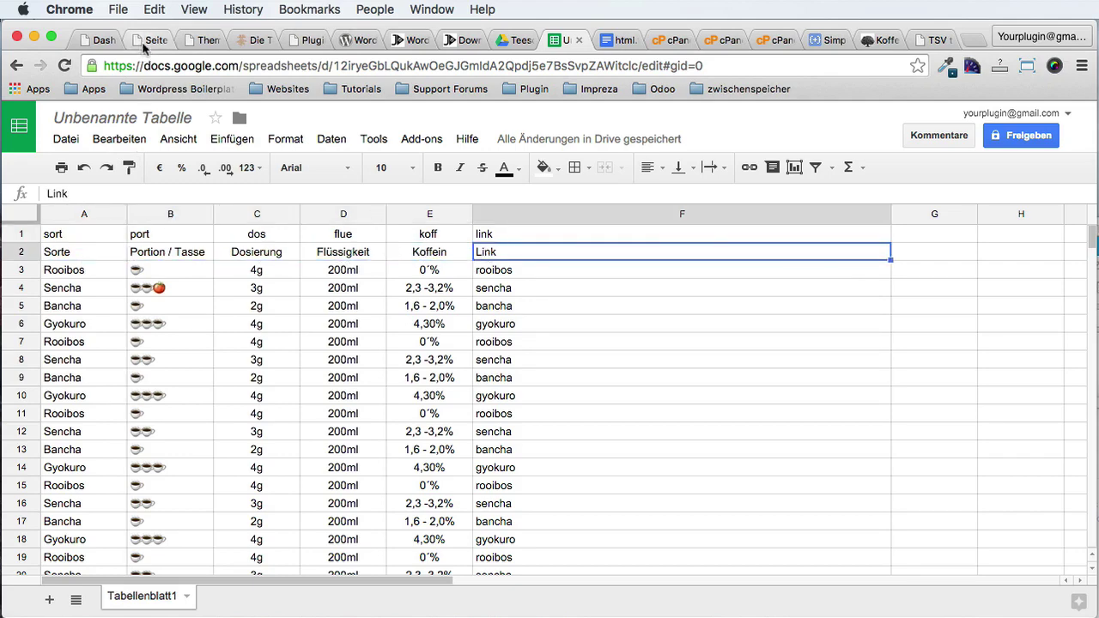
Step: Check the table header markup in the WordPress page editor and return to the spreadsheet
click(152, 40)
drag(231, 366, 160, 263)
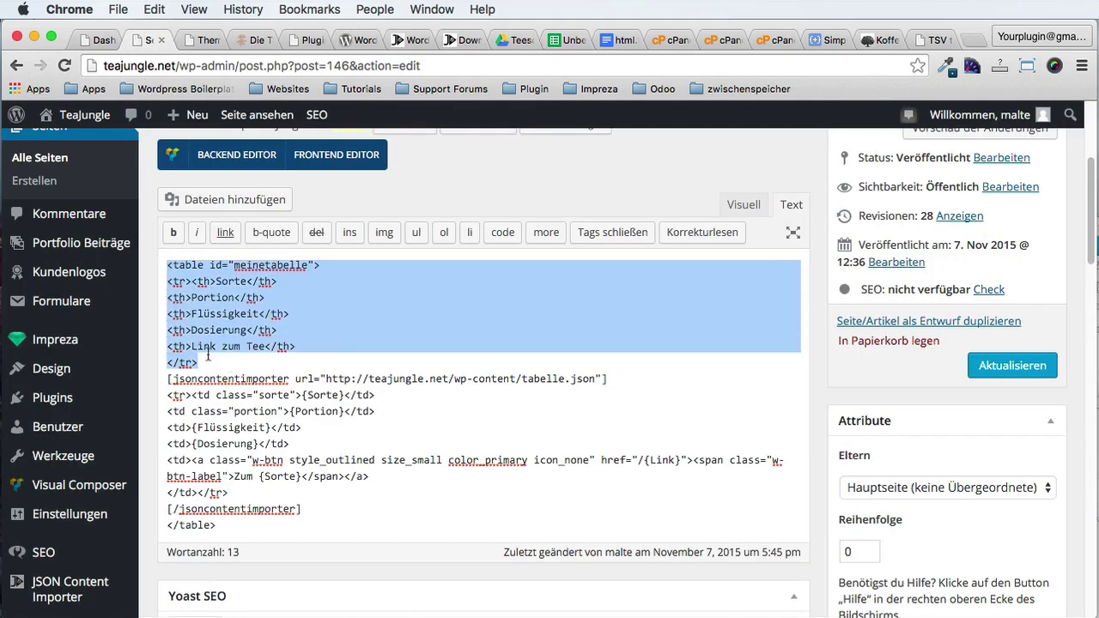
click(565, 39)
click(78, 251)
drag(77, 251, 528, 249)
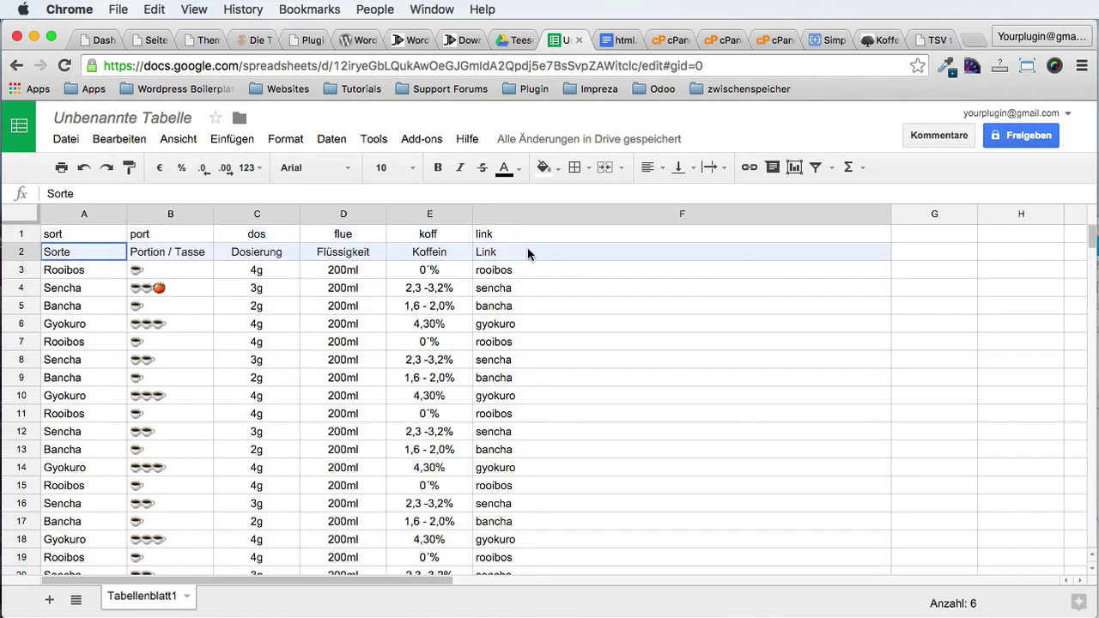
right_click(527, 249)
mouse_move(634, 342)
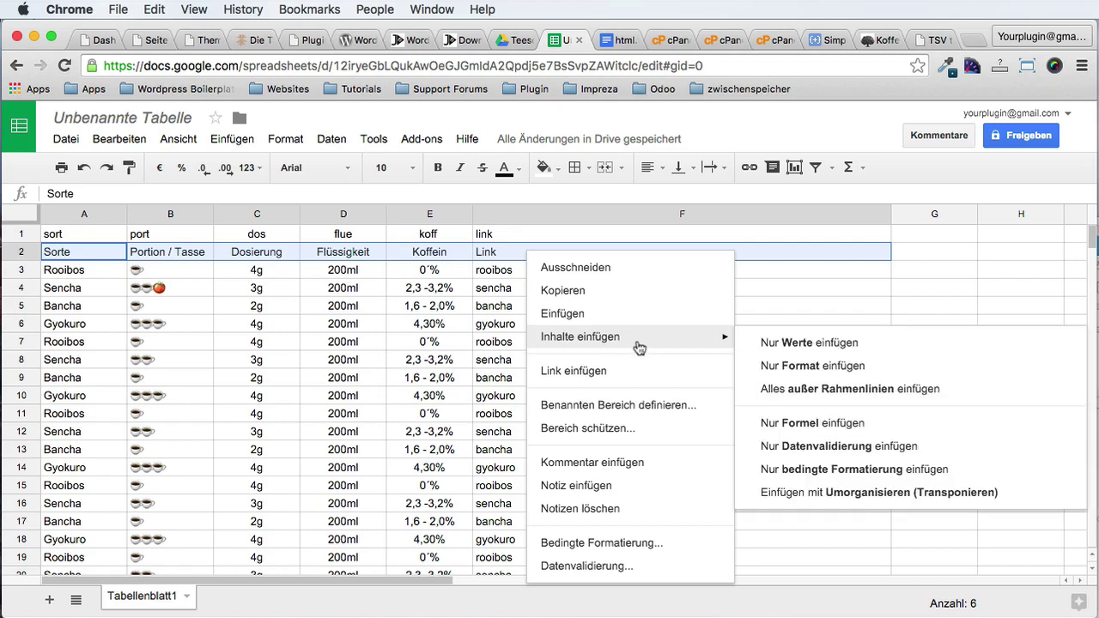
click(220, 306)
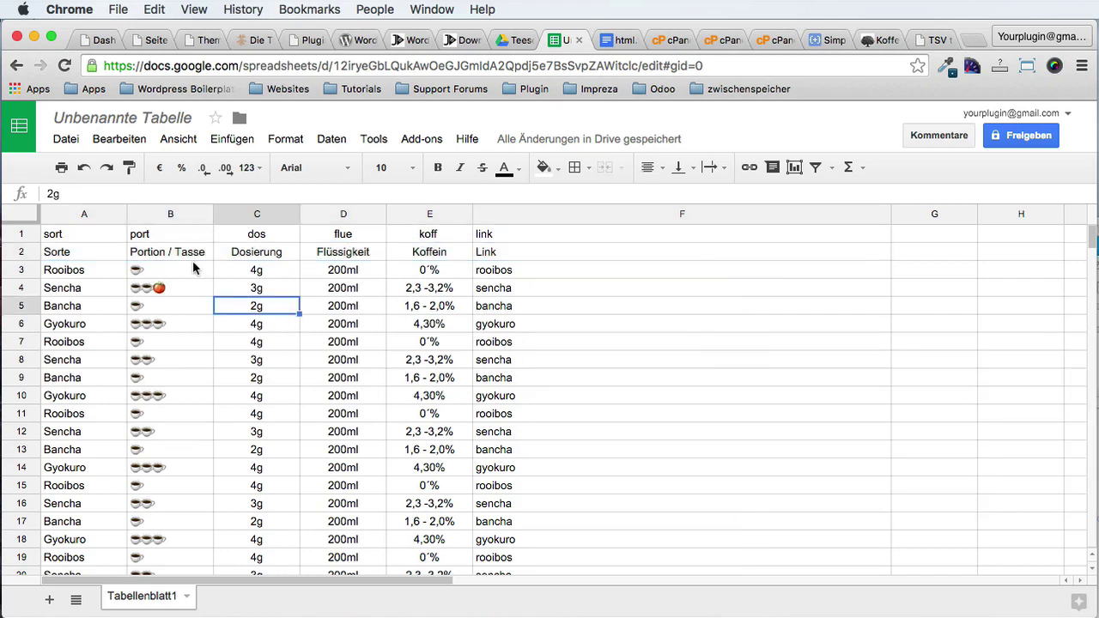
Step: Delete row 2 with the written-out column headings, keeping the short keys in row 1
drag(96, 252, 597, 257)
right_click(600, 270)
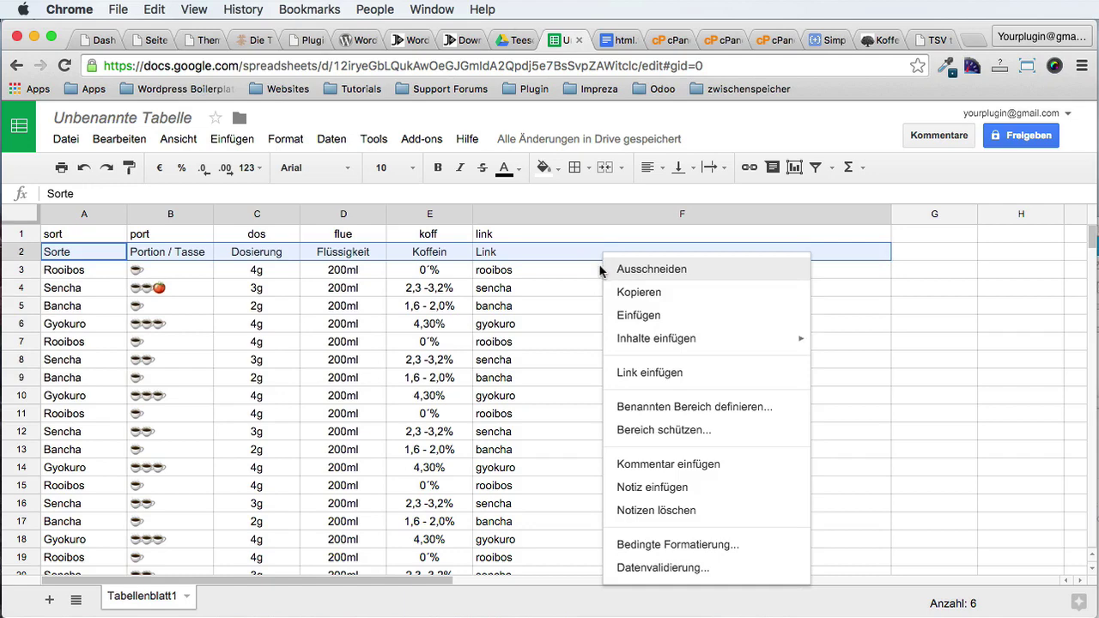
click(664, 501)
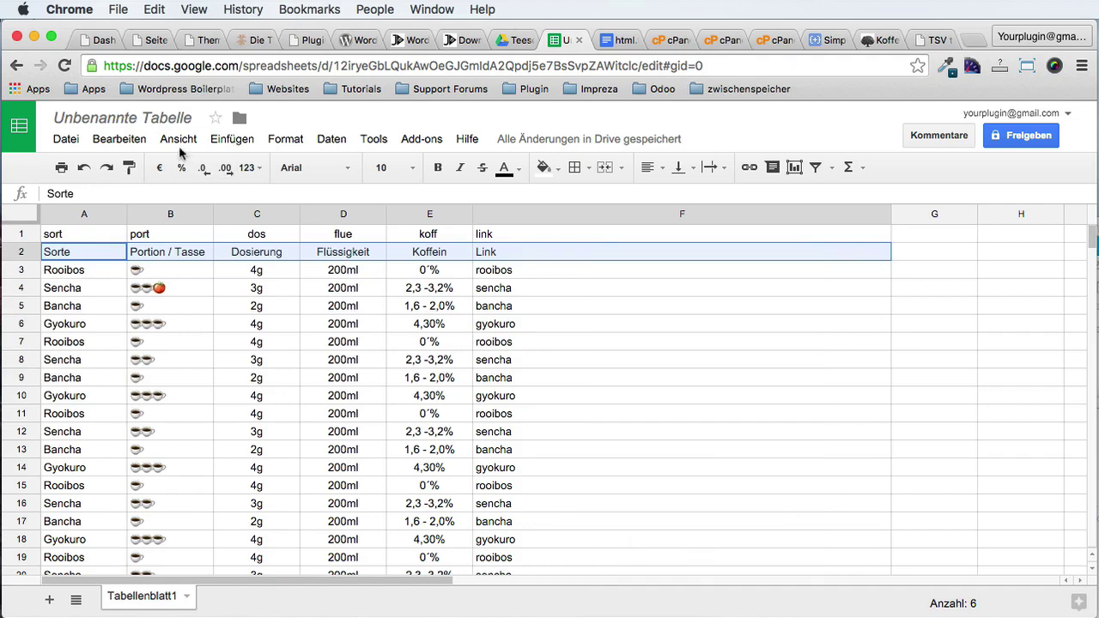
click(232, 138)
mouse_move(154, 144)
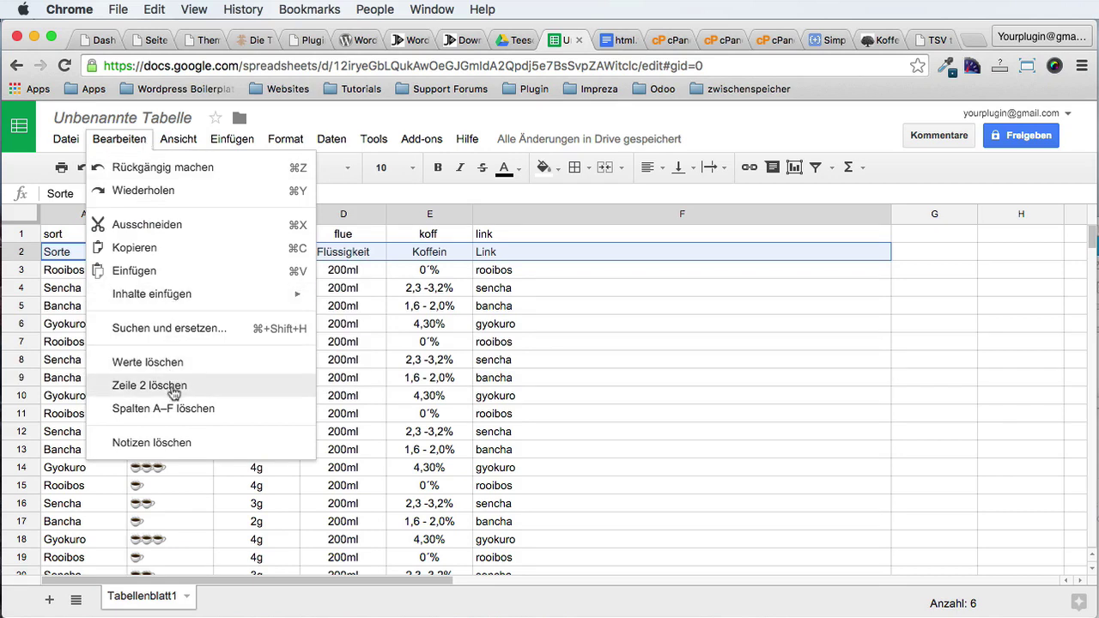
click(189, 391)
click(150, 345)
click(417, 239)
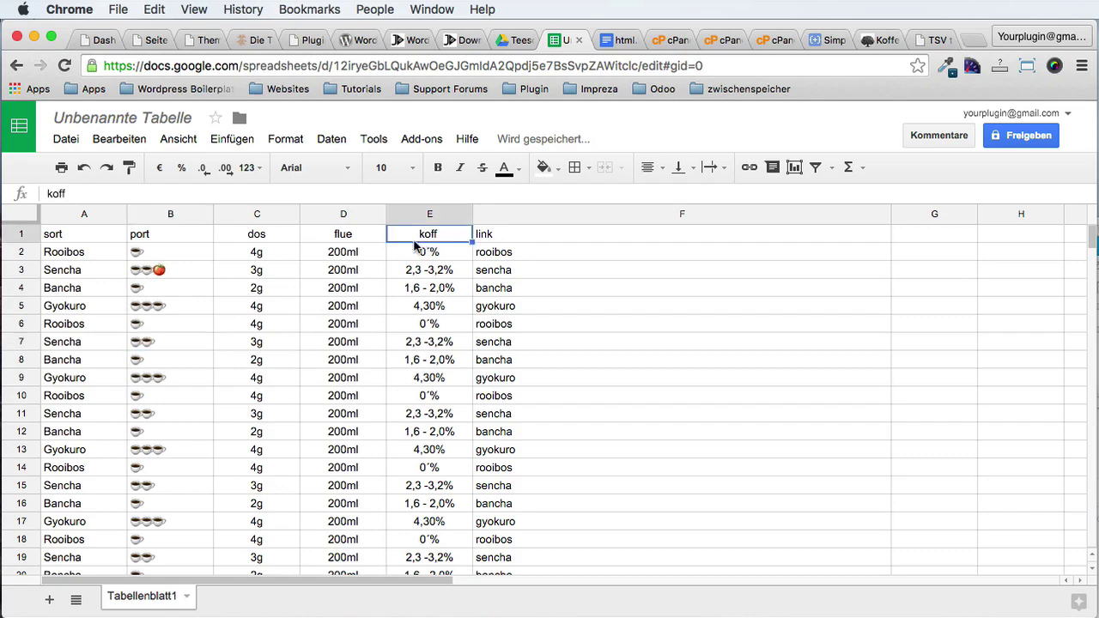
click(82, 237)
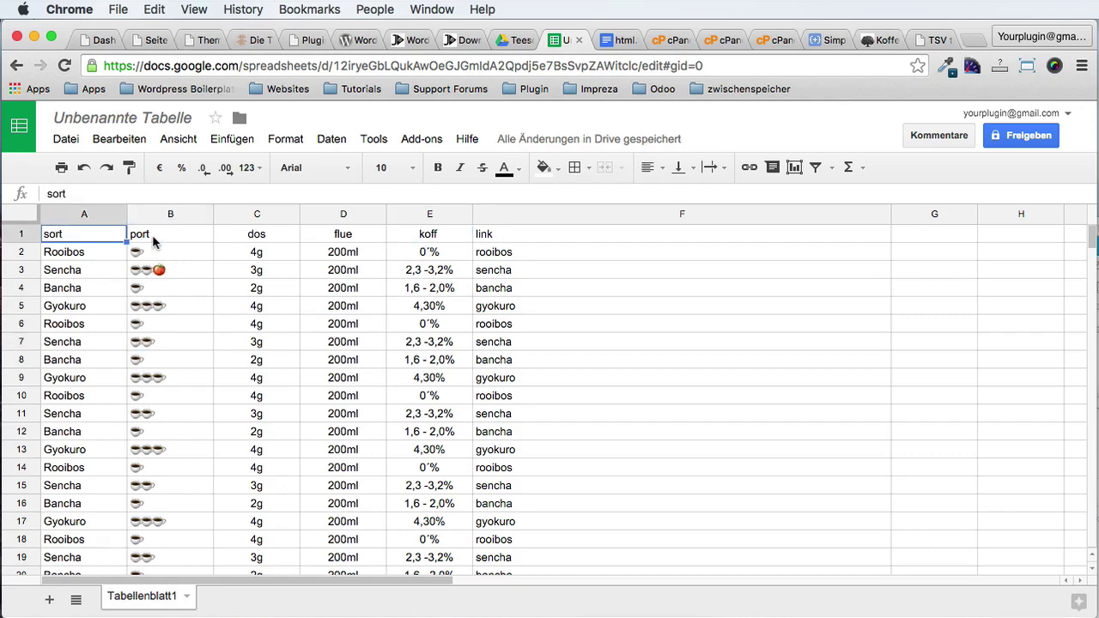
Step: Switch to the WordPress page editor and create a new page titled Tutorial Tabelle
click(151, 41)
click(193, 324)
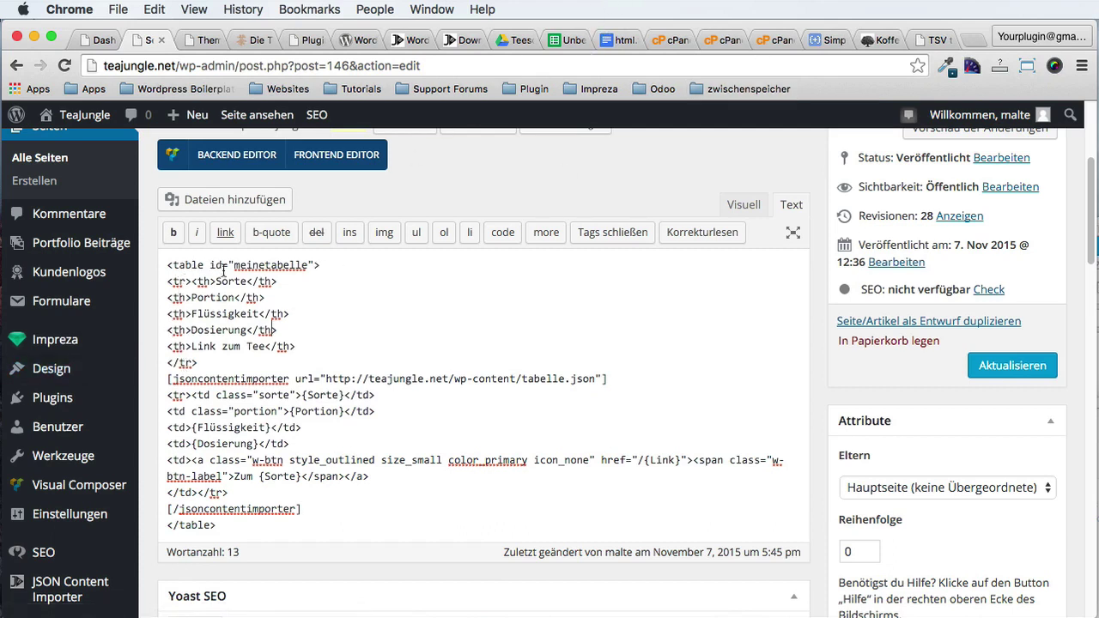
scroll(277, 419, down, 2)
scroll(213, 350, up, 5)
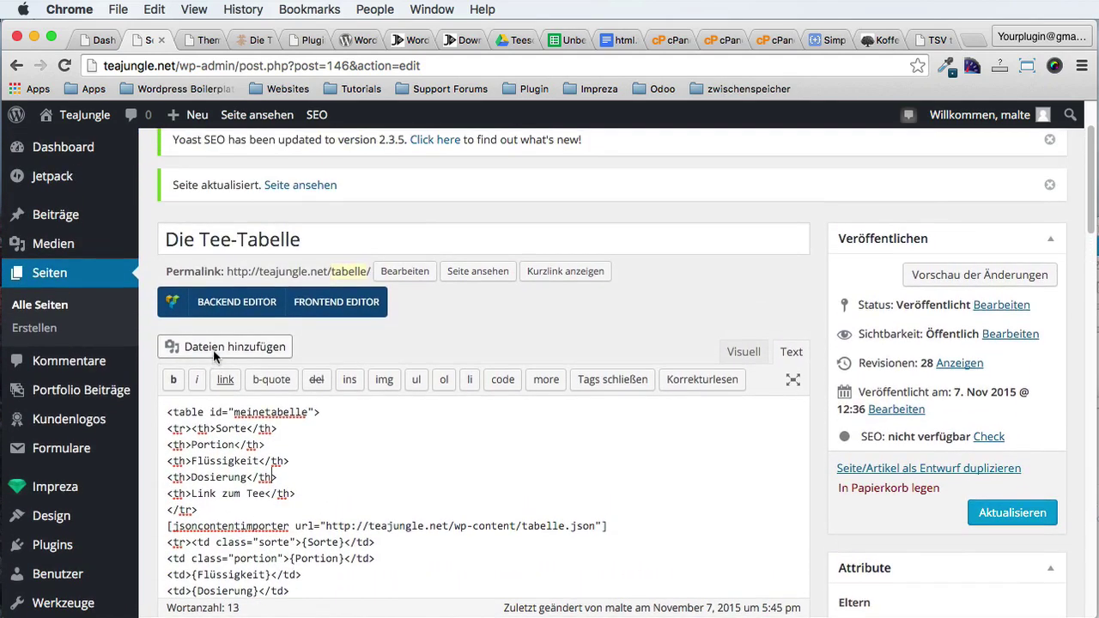
click(43, 328)
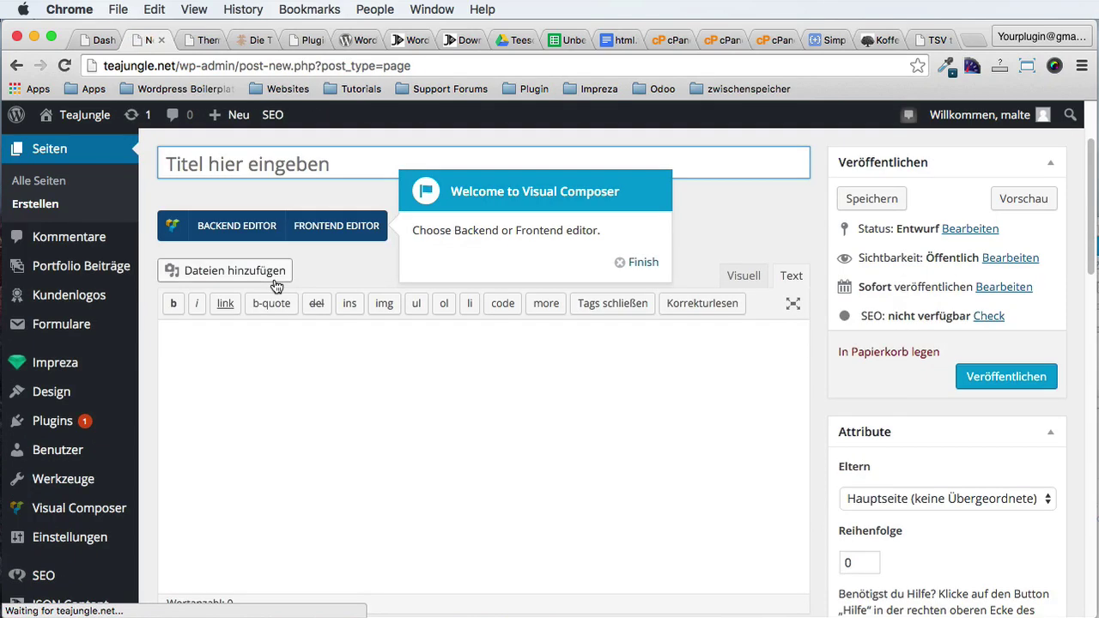
text(Tutr)
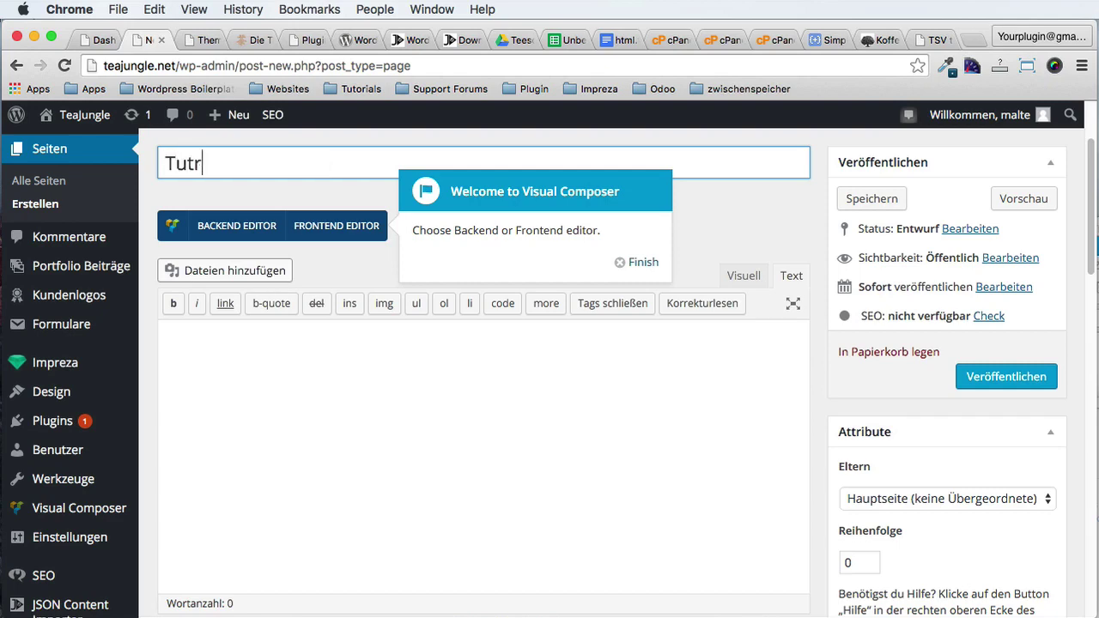
key(BackSpace)
text(orial Tabelle)
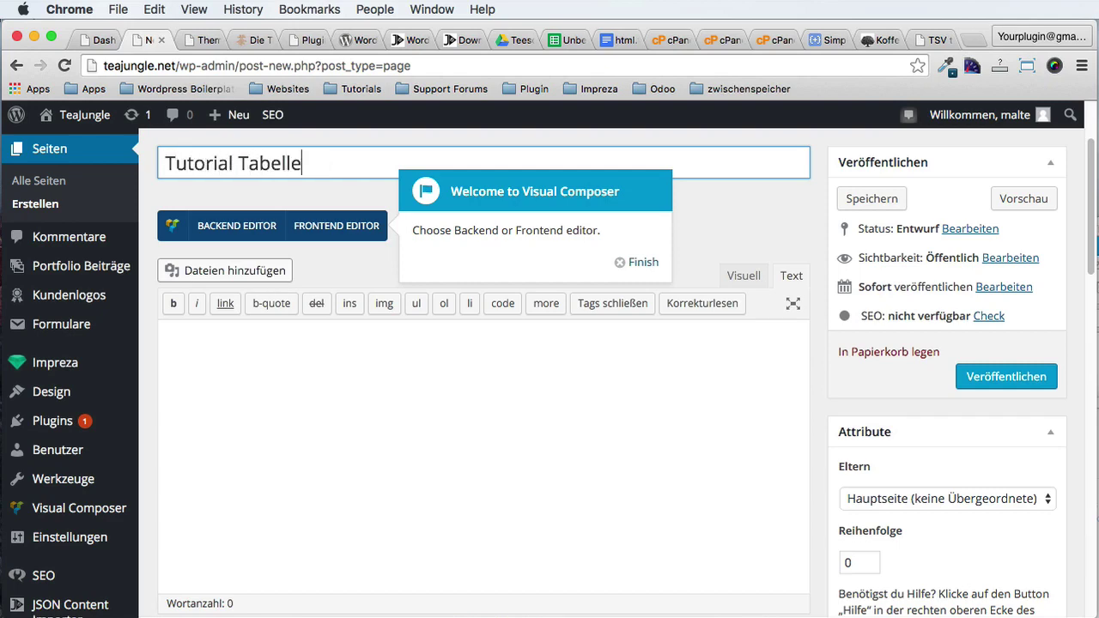
key(Tab)
Step: Dismiss the Visual Composer tour hint in the backend editor and return the page to classic mode
click(228, 226)
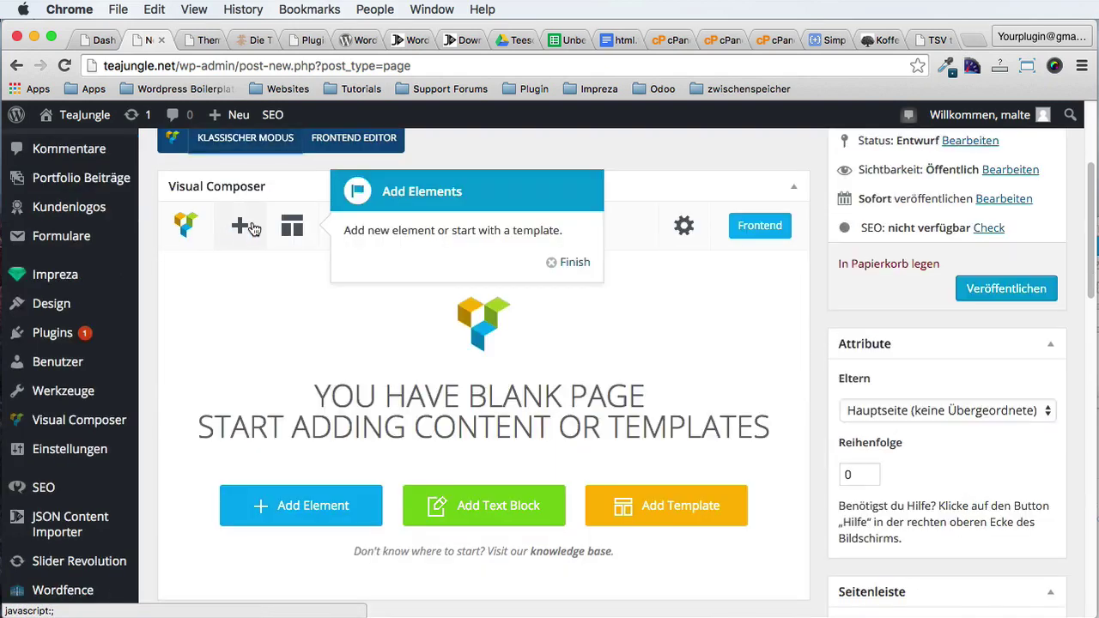
scroll(373, 507, down, 2)
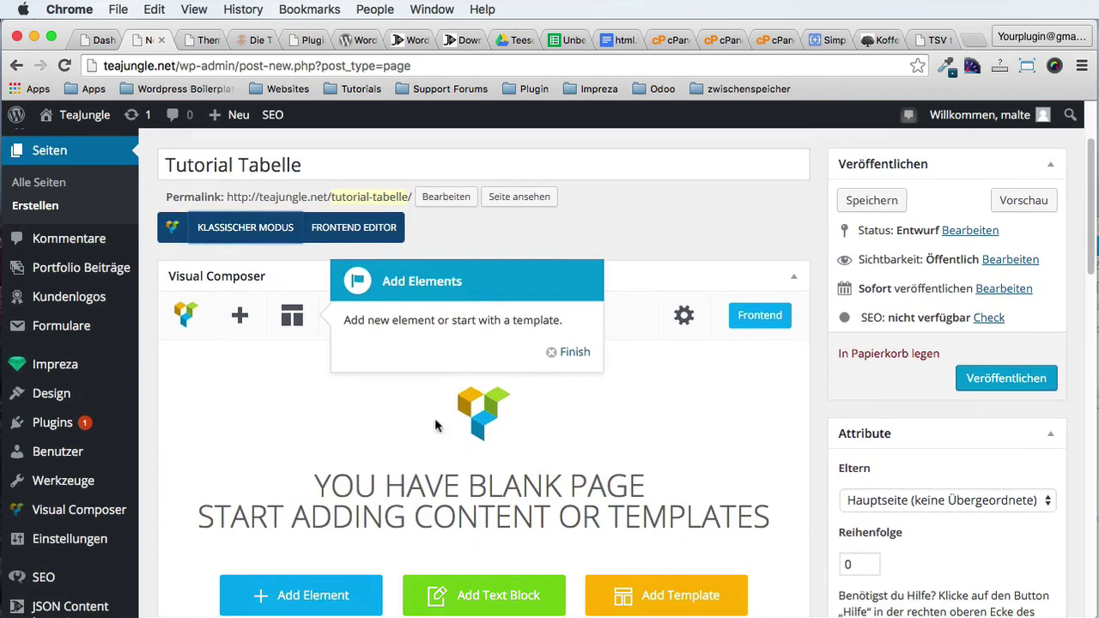
click(562, 352)
click(255, 239)
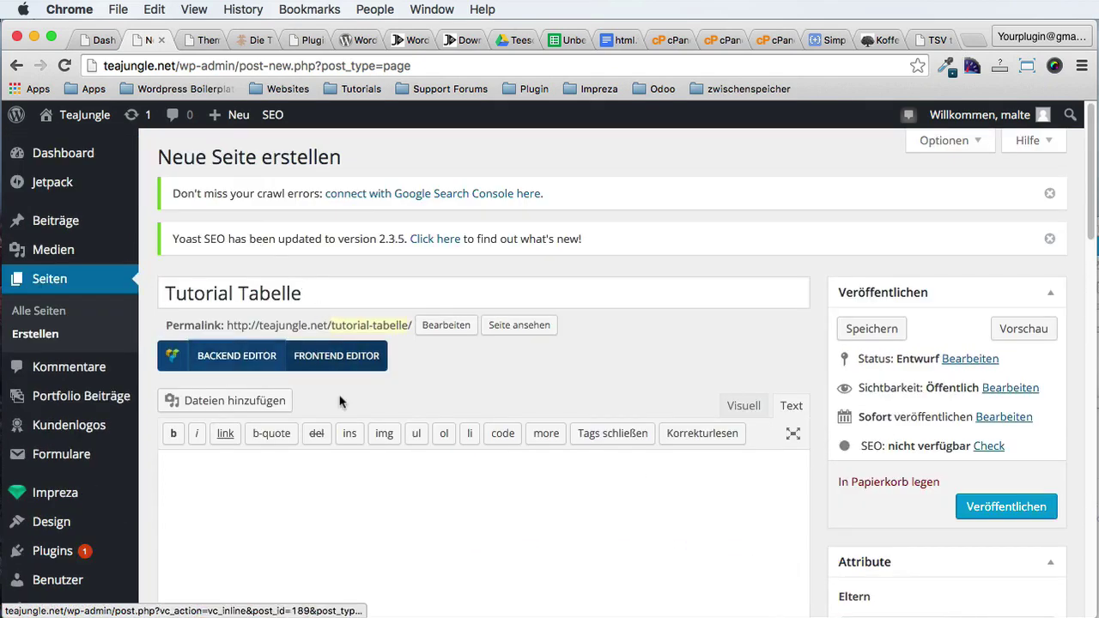
scroll(327, 414, down, 3)
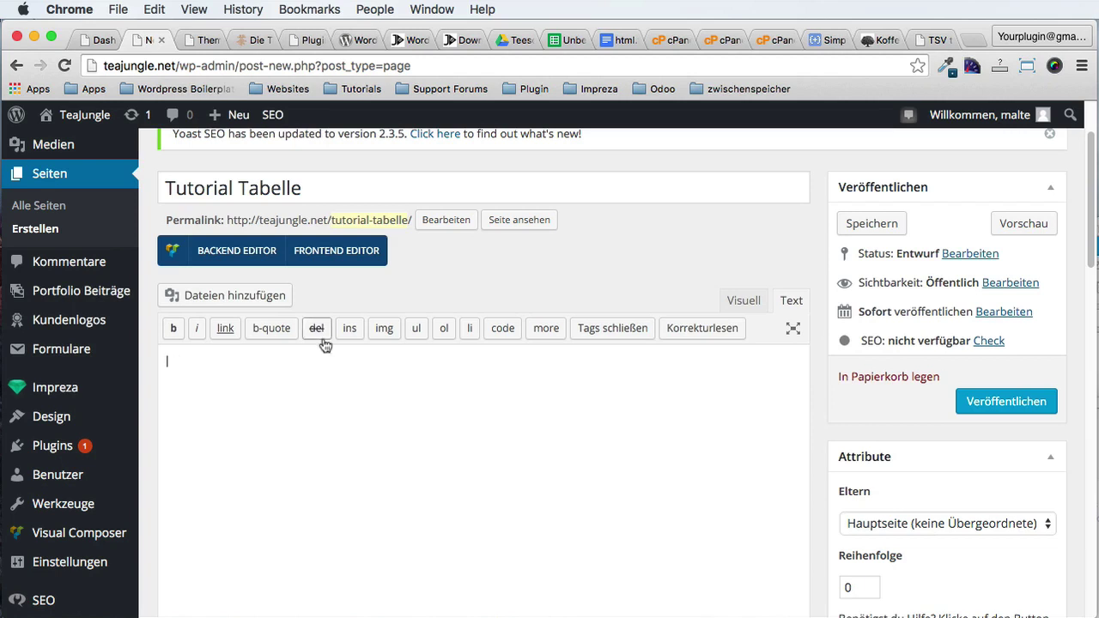
Step: Look through the plugin website, the unsupported-json support topic and the JSON Content Importer plugin details for usage documentation
click(395, 49)
scroll(550, 343, down, 5)
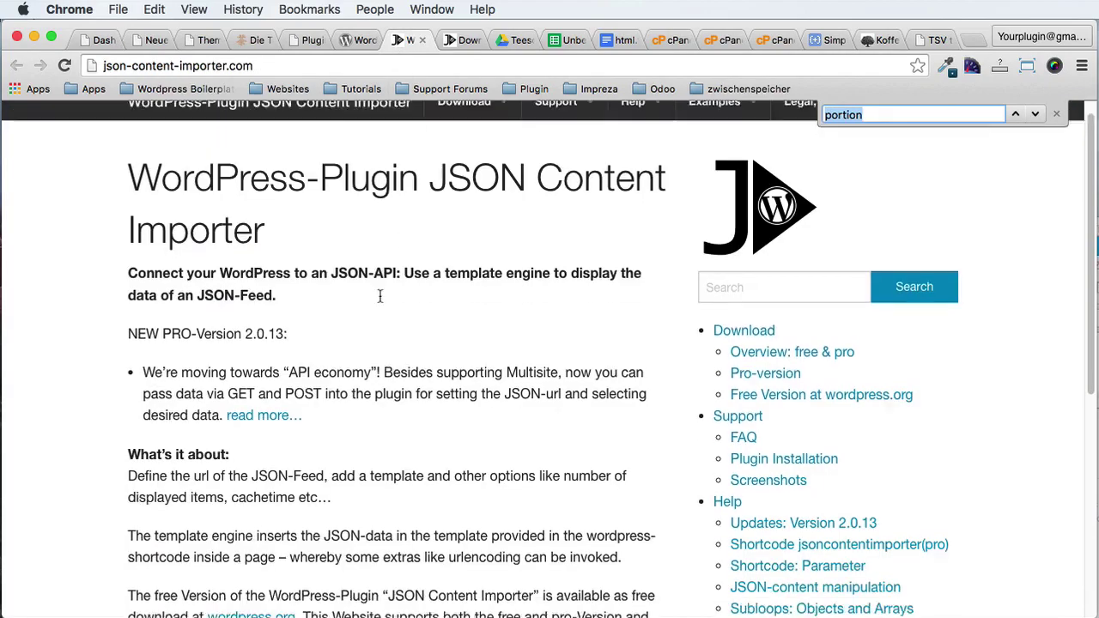
scroll(549, 343, up, 4)
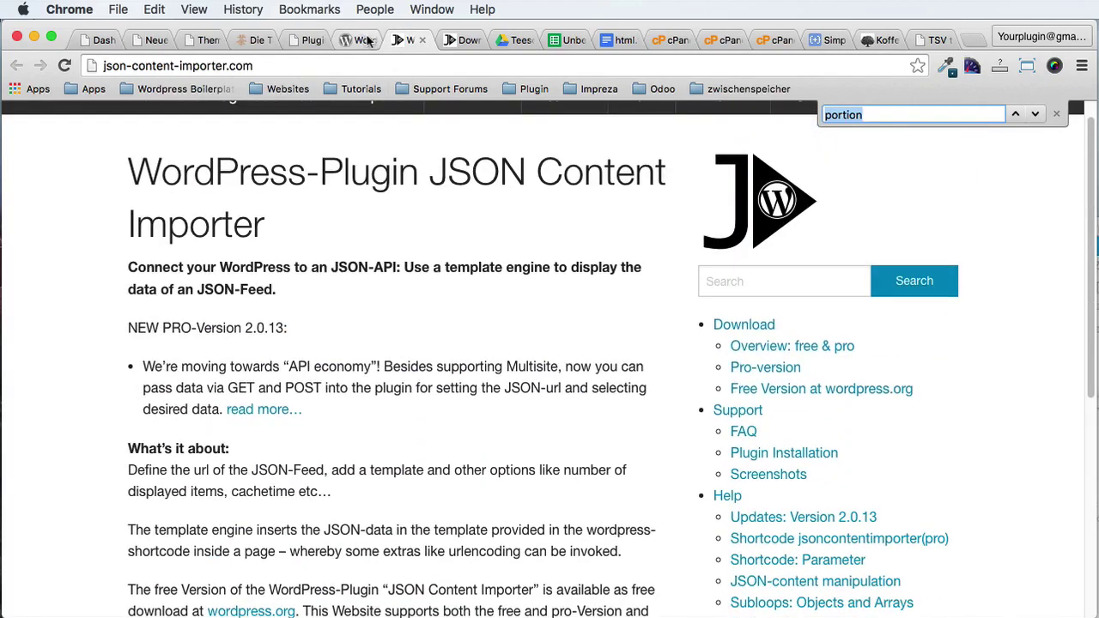
click(362, 41)
scroll(435, 269, up, 4)
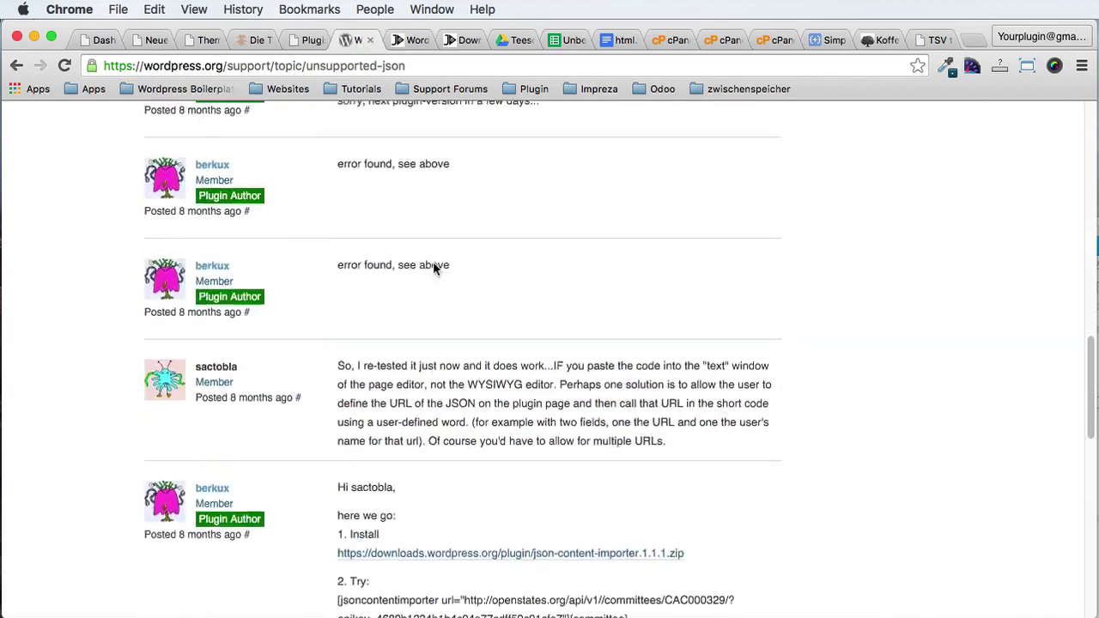
click(305, 41)
scroll(750, 389, down, 1)
scroll(738, 343, up, 2)
scroll(726, 289, up, 1)
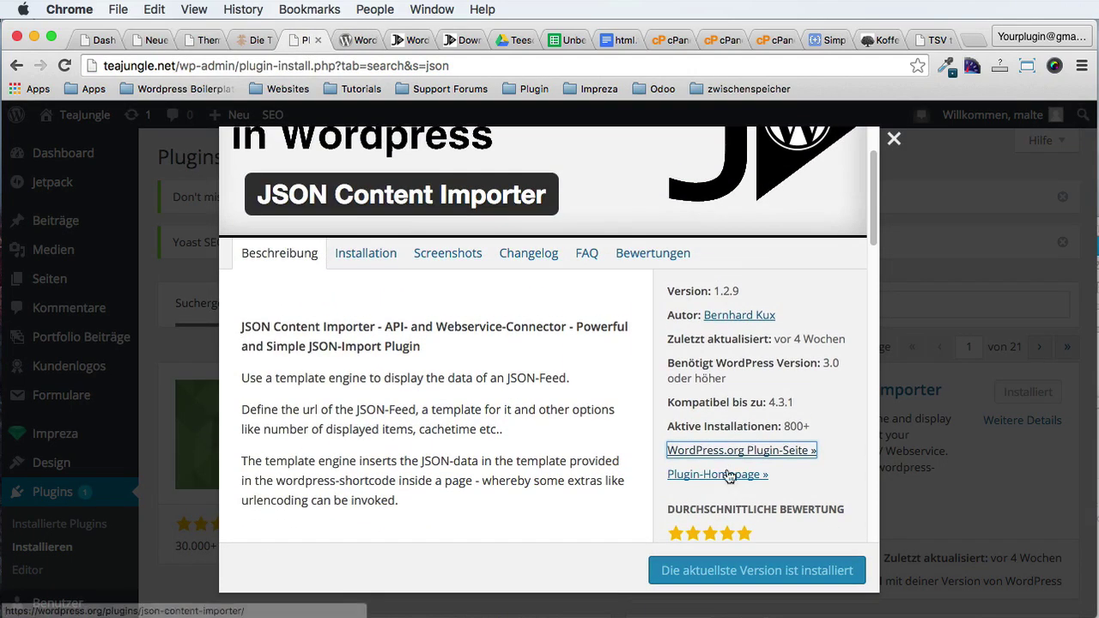
Step: Open the JSON Content Importer homepage in a new tab, view its Very basic example and close that tab
super+click(713, 478)
click(337, 45)
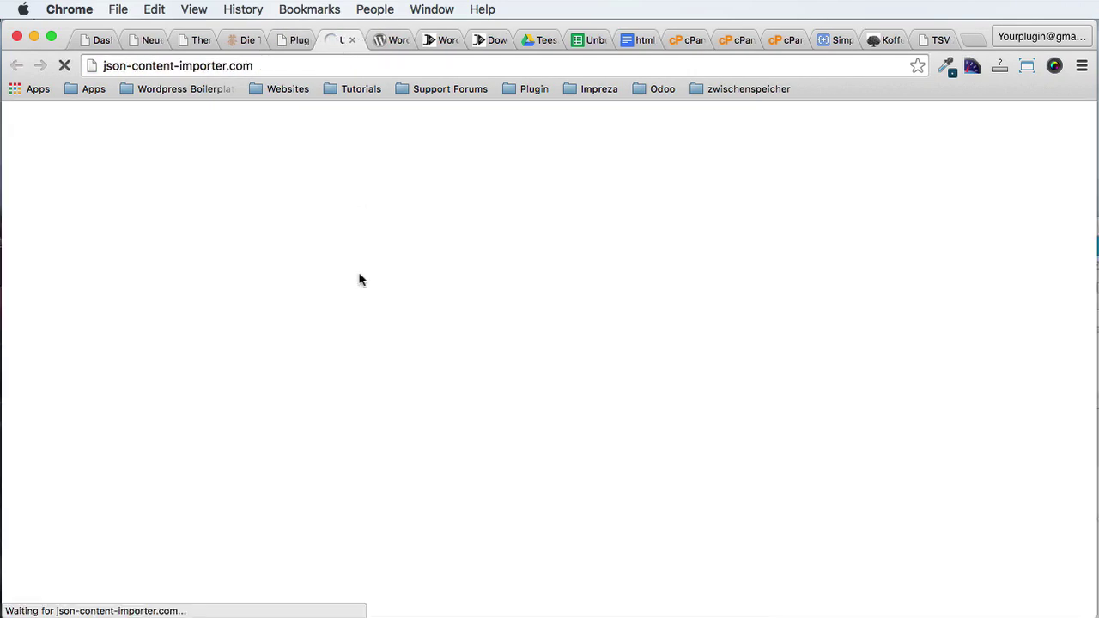
scroll(287, 352, down, 5)
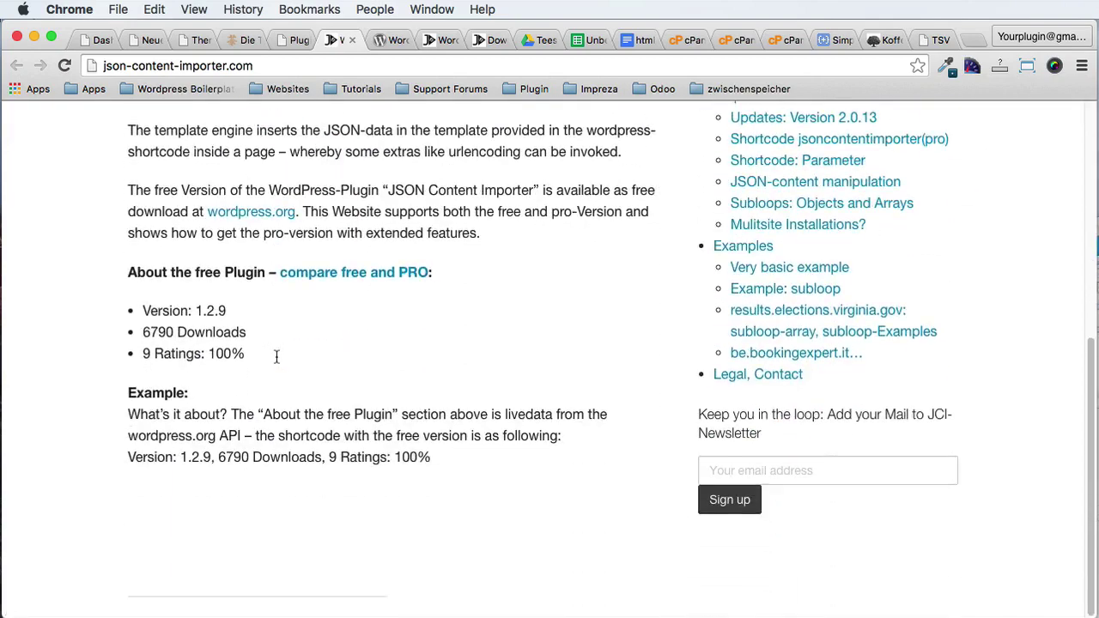
scroll(349, 370, up, 1)
scroll(349, 370, up, 3)
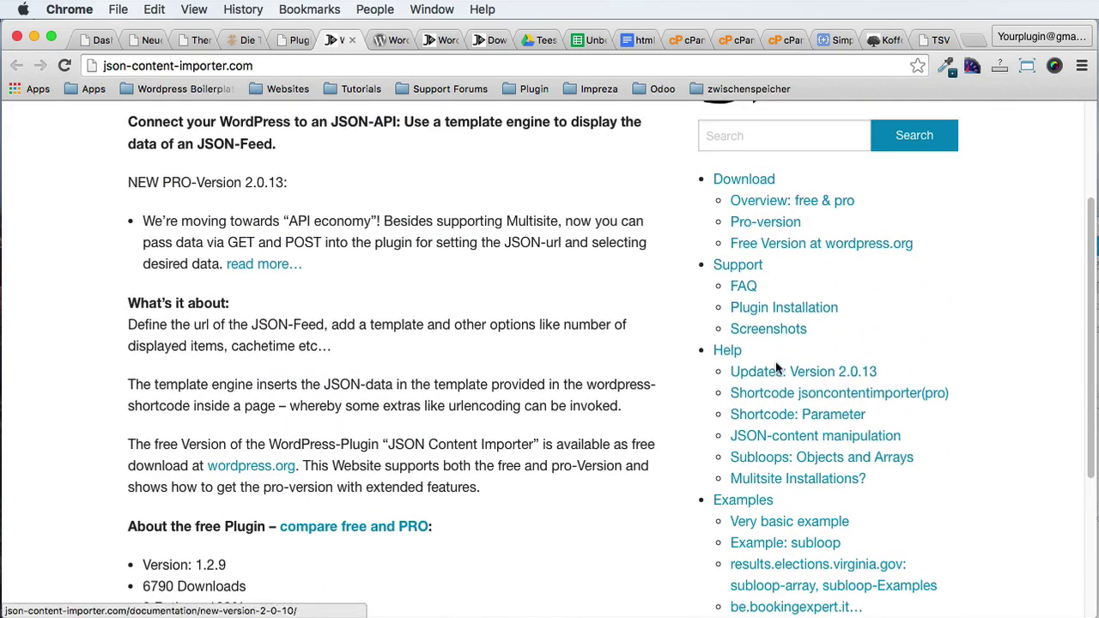
scroll(812, 419, down, 1)
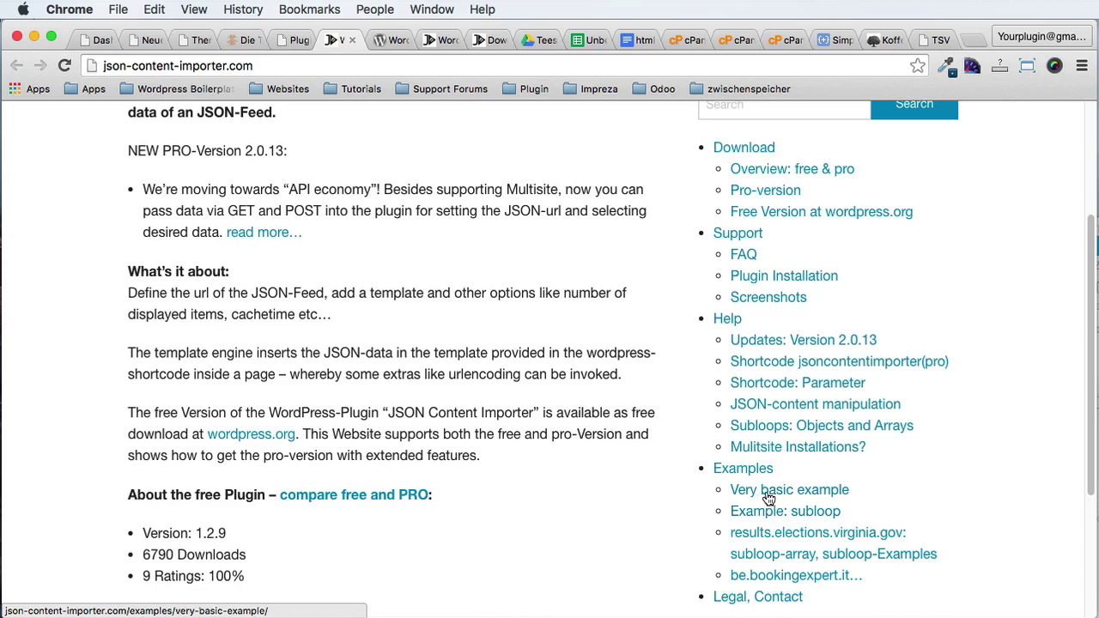
click(807, 496)
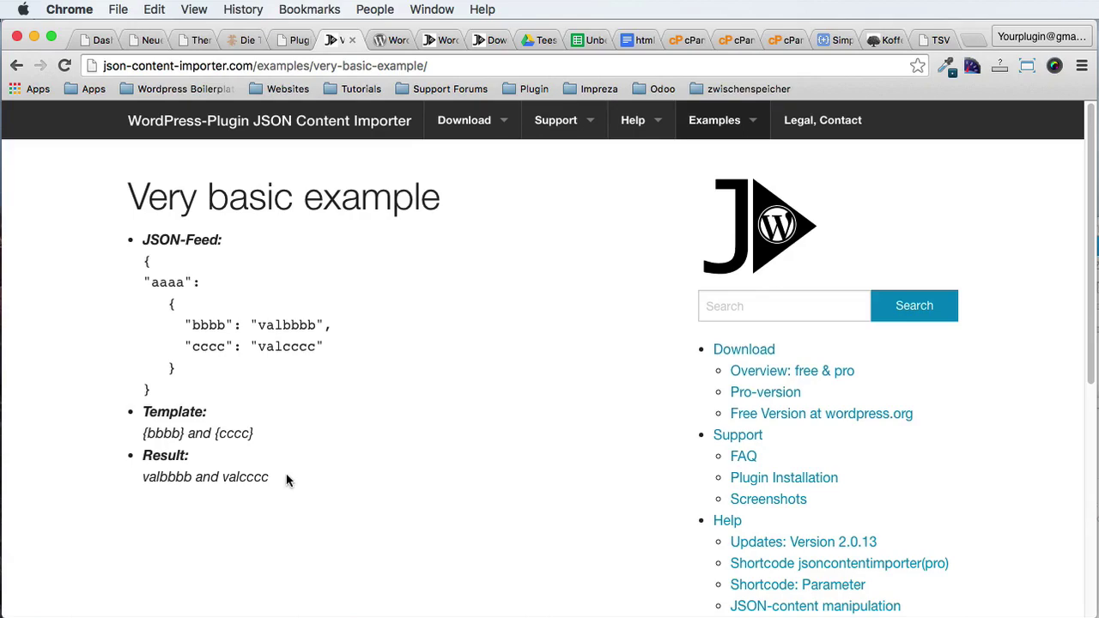
click(351, 40)
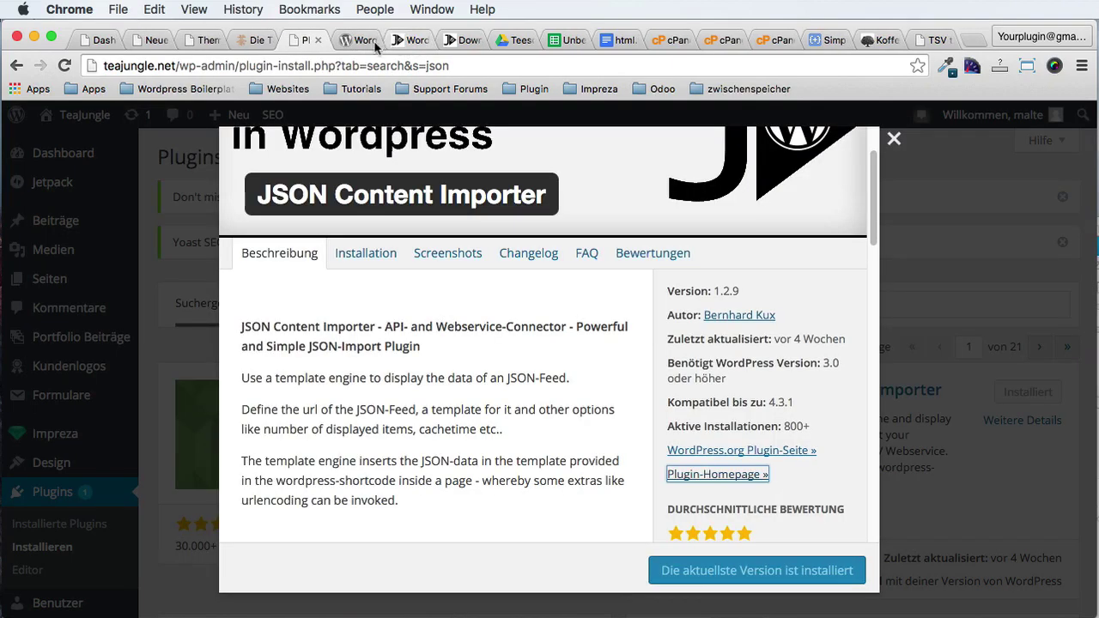
Step: Open the JSON Content Importer page on WordPress.org and read through its description of the shortcode syntax and datafield add-ons
click(360, 41)
scroll(498, 204, up, 10)
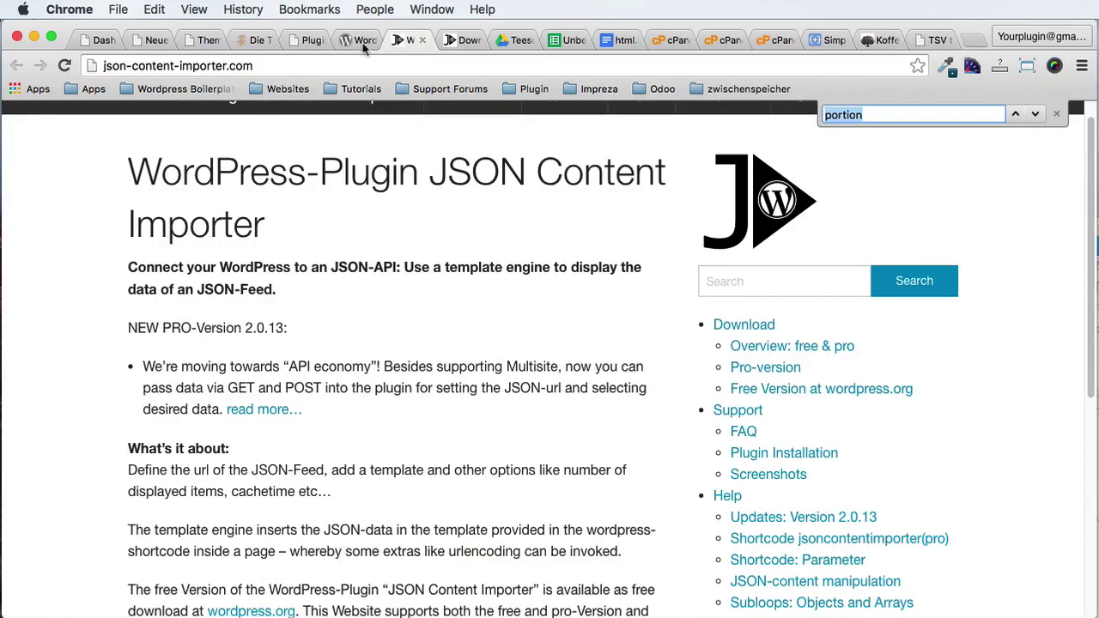
click(405, 41)
click(312, 40)
click(732, 449)
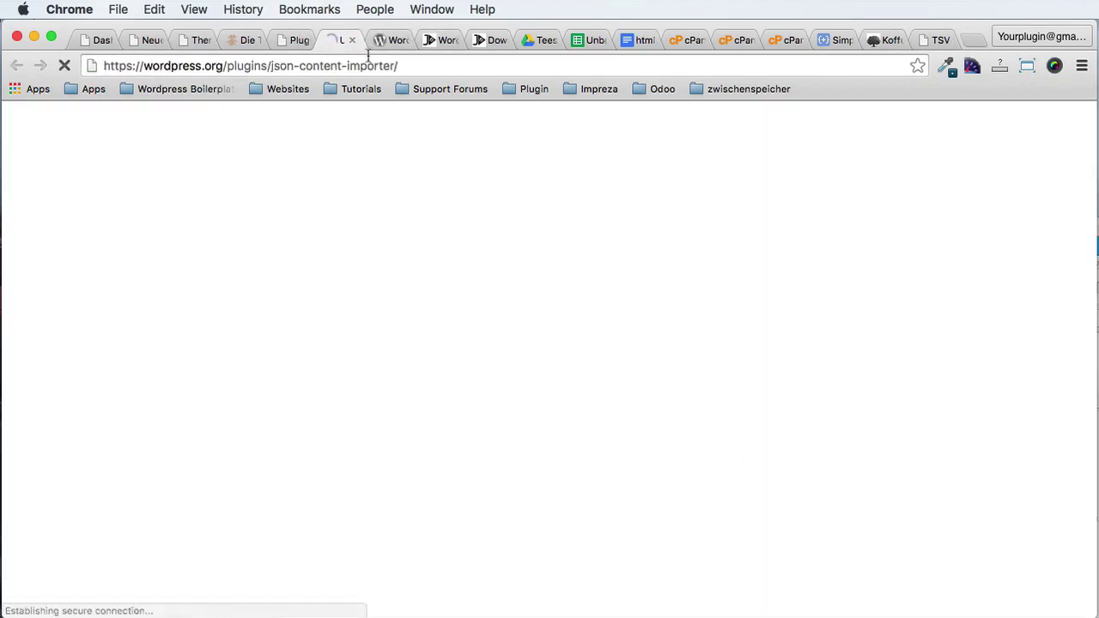
scroll(400, 369, down, 10)
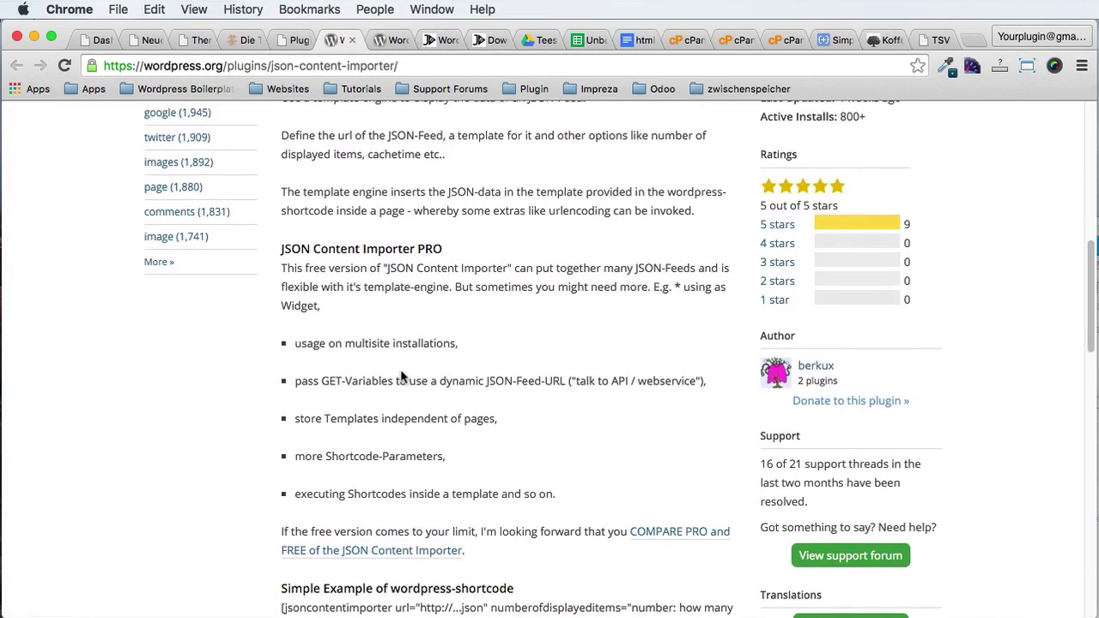
scroll(400, 376, down, 10)
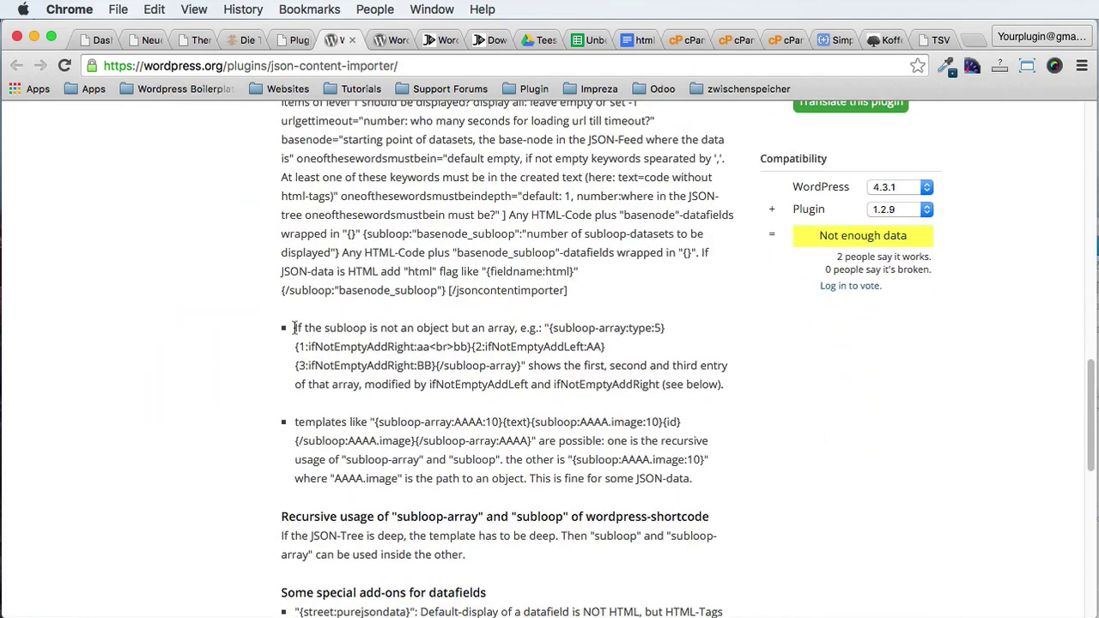
scroll(353, 381, down, 2)
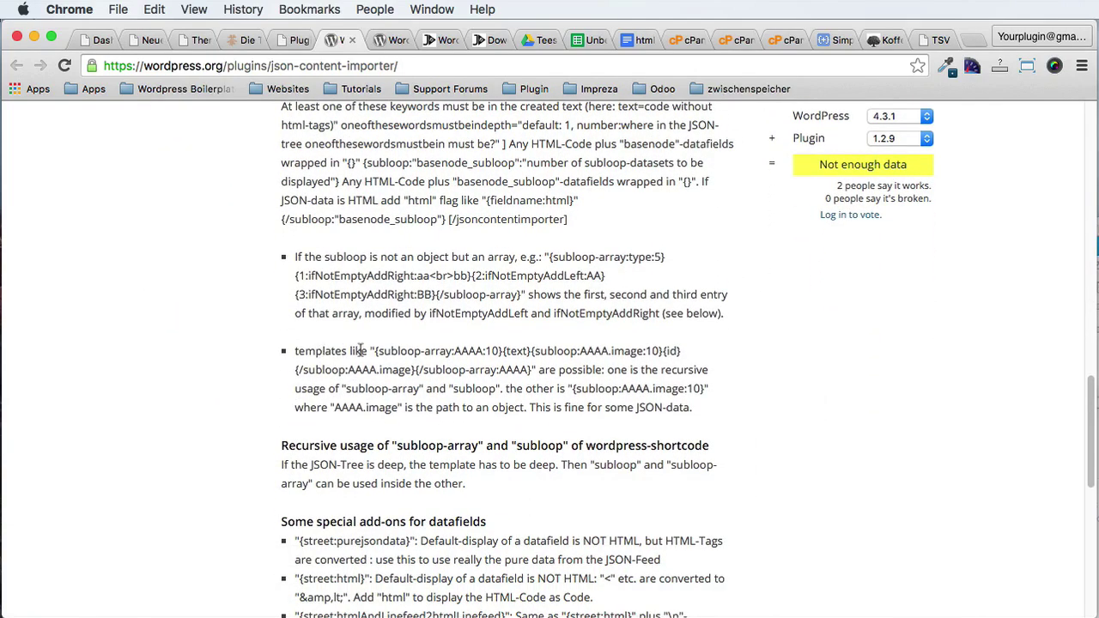
scroll(364, 359, down, 6)
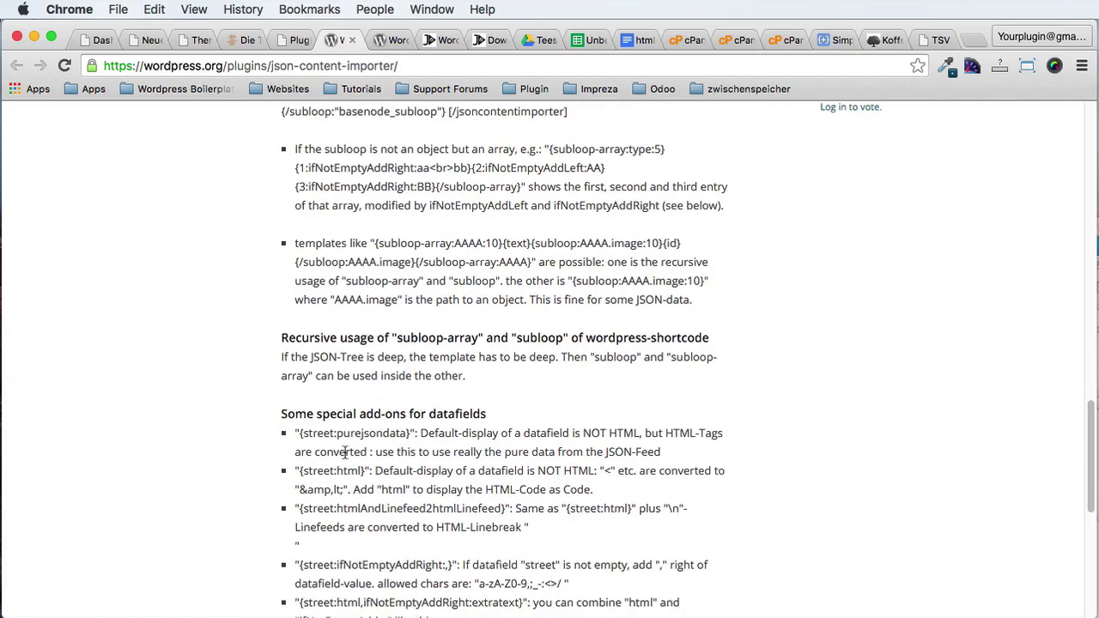
scroll(352, 434, down, 7)
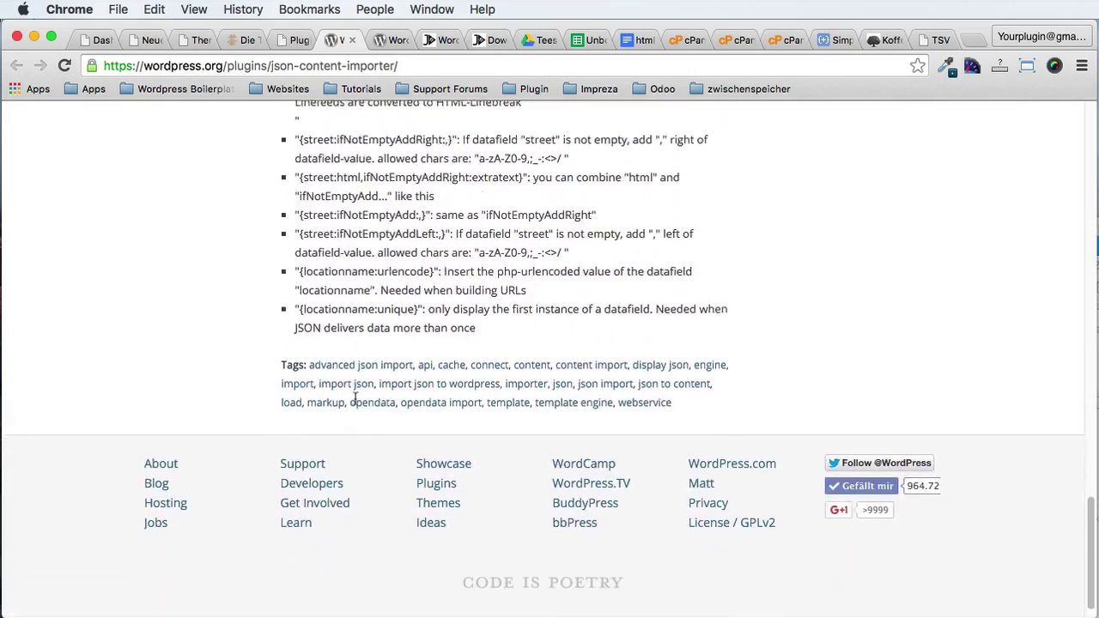
scroll(355, 398, up, 10)
scroll(354, 397, up, 15)
scroll(436, 298, down, 5)
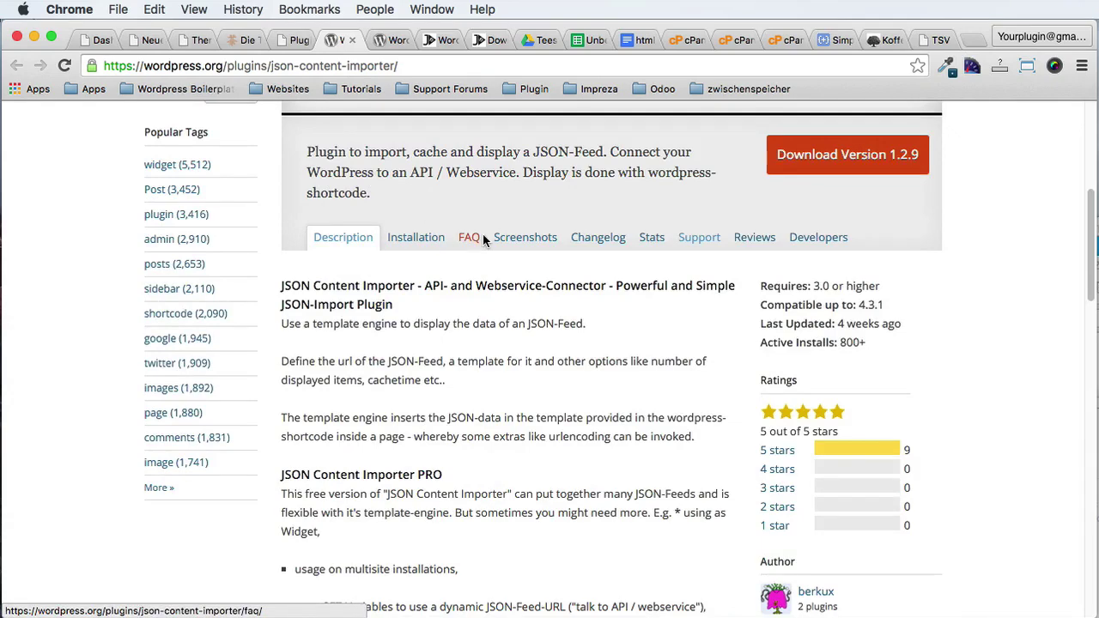
Step: View the plugin's screenshots on WordPress.org and examine screenshot-2.png with the jsoncontentimporter example code enlarged in Preview
click(510, 241)
scroll(412, 421, down, 10)
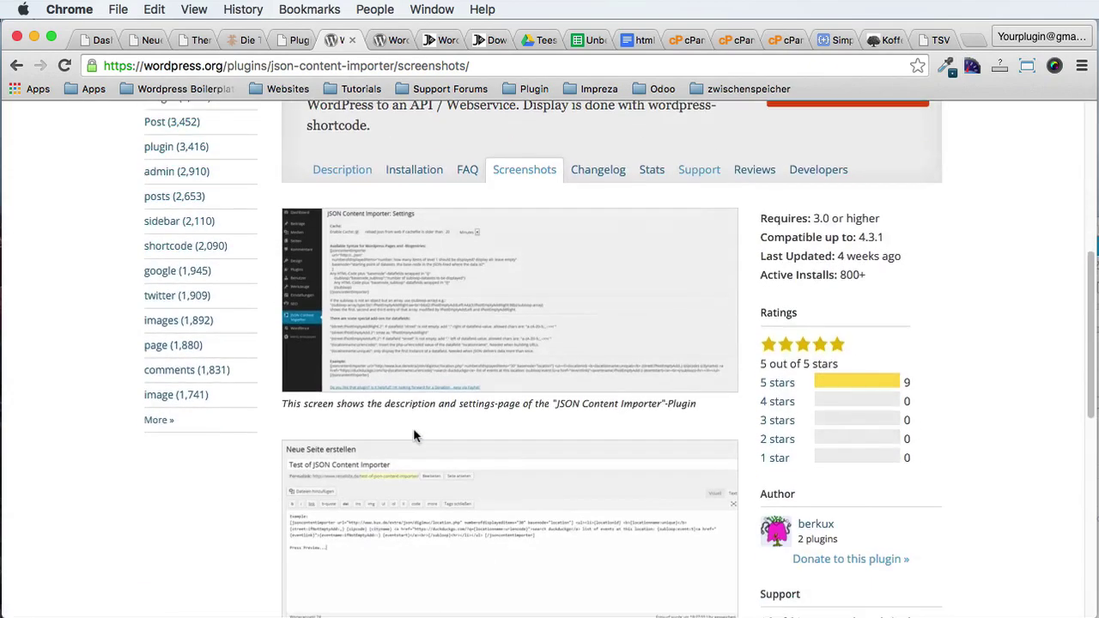
alt+click(410, 415)
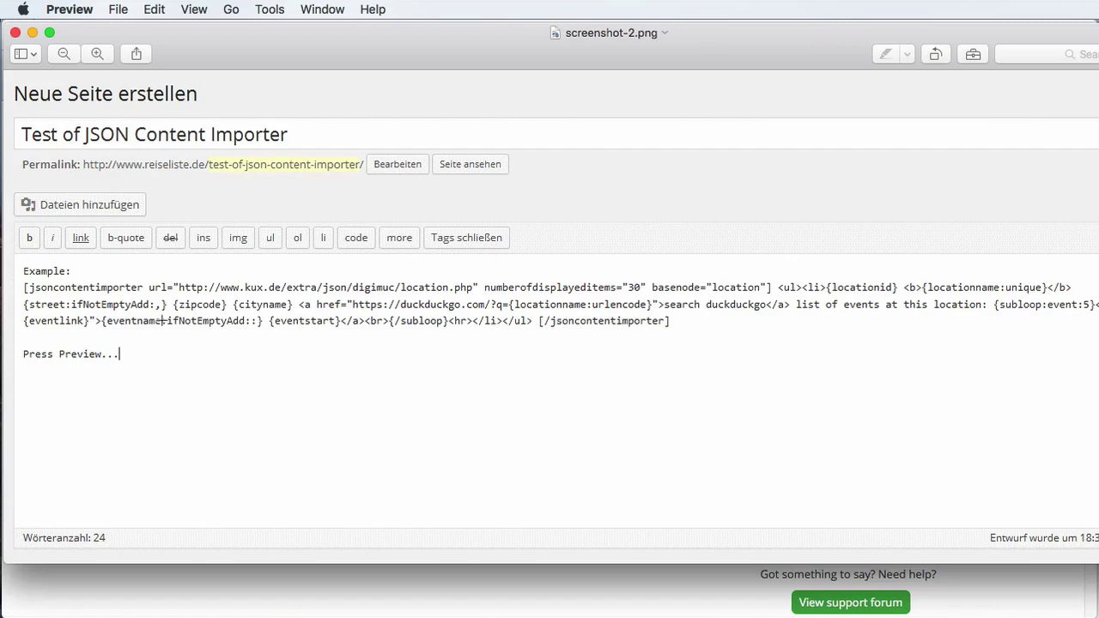
click(16, 31)
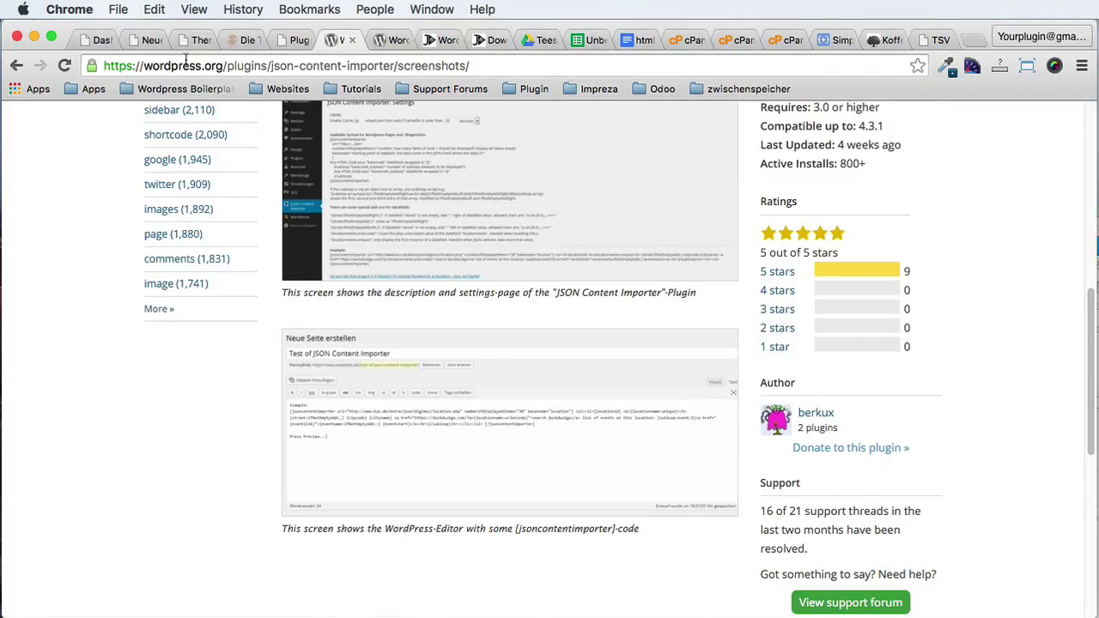
Step: Return to the Tutorial Tabelle page editor and begin the HTML table with the <table> and <tr><th> tags
click(195, 40)
scroll(190, 204, down, 3)
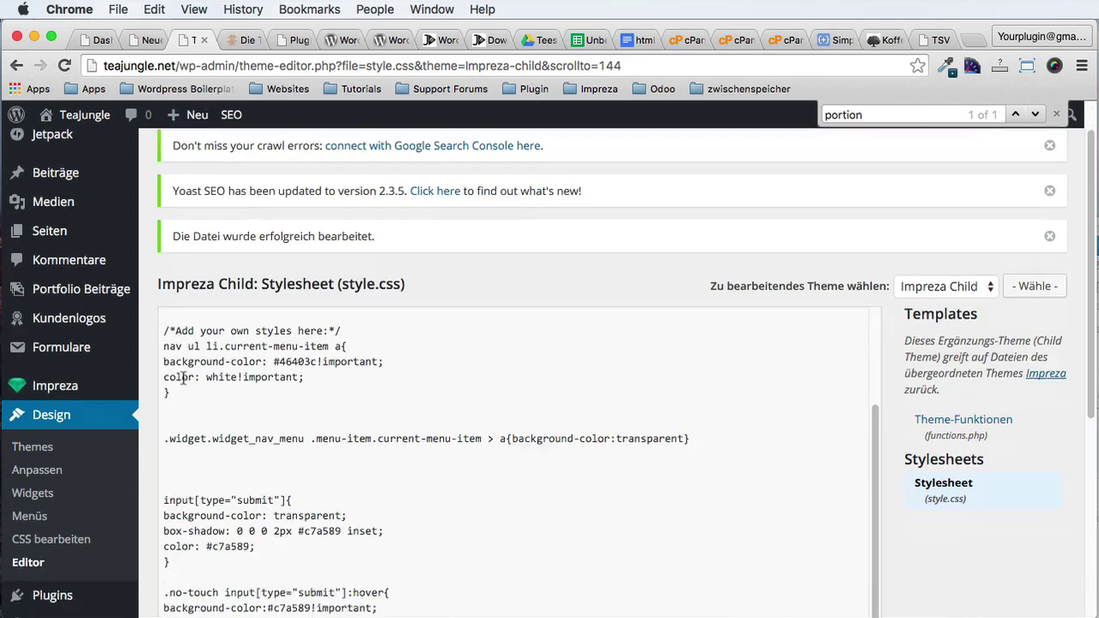
click(147, 40)
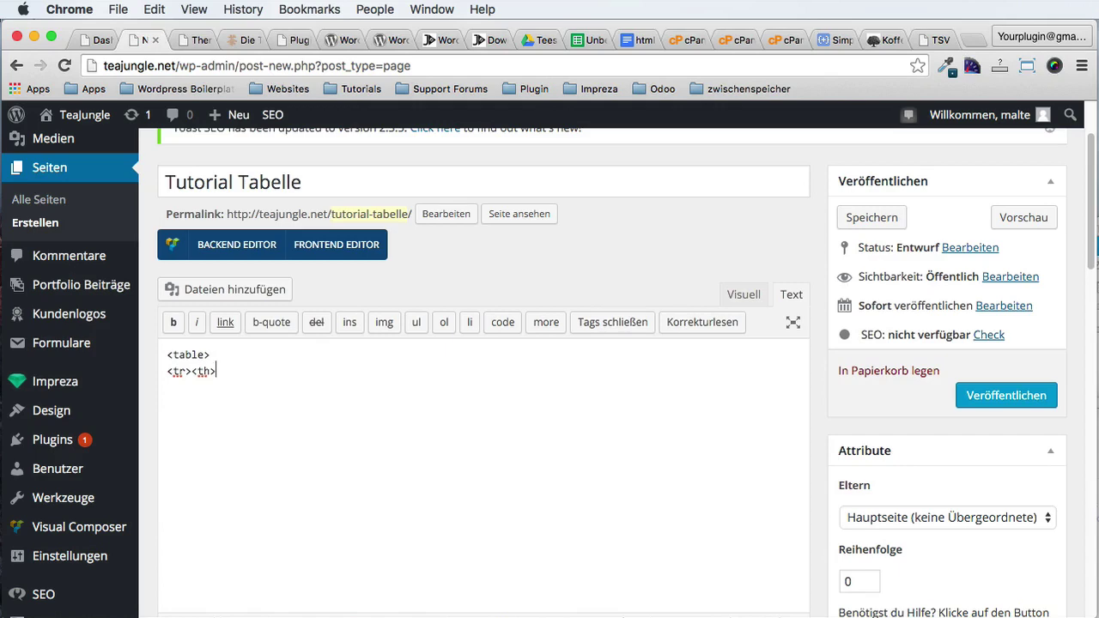
Step: Switch to the tea spreadsheet and undo the last change to bring back the row of full column titles
click(593, 41)
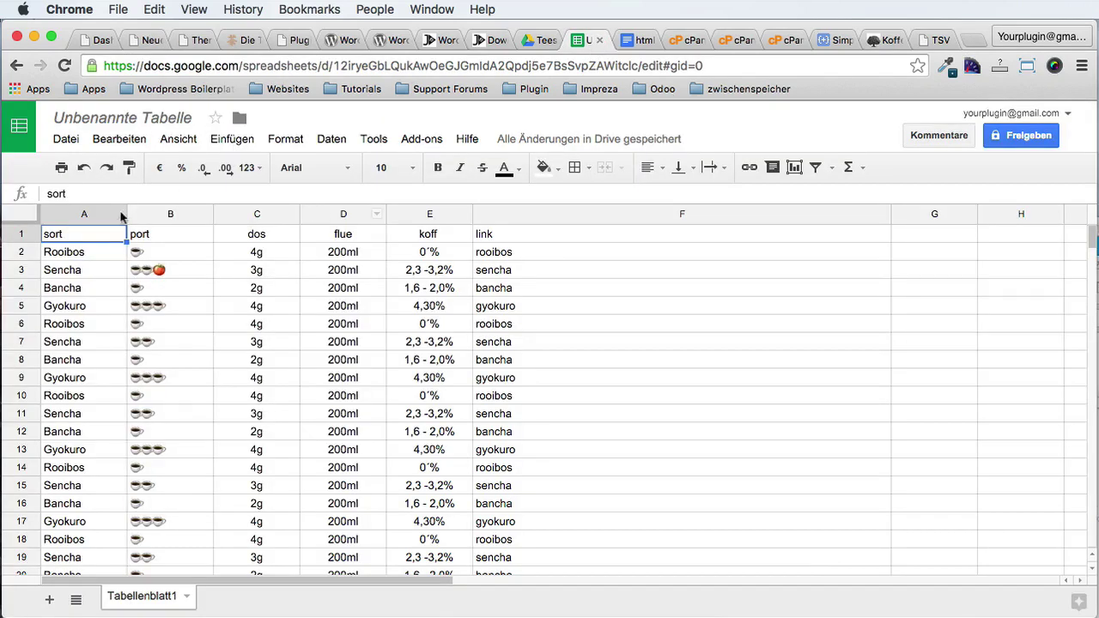
click(49, 254)
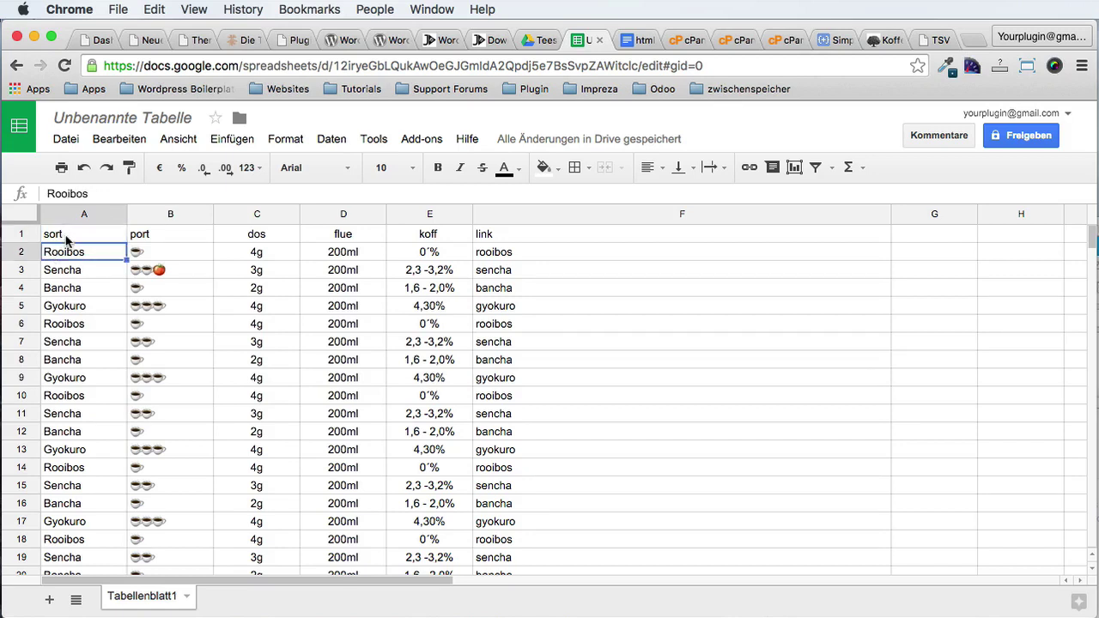
click(55, 237)
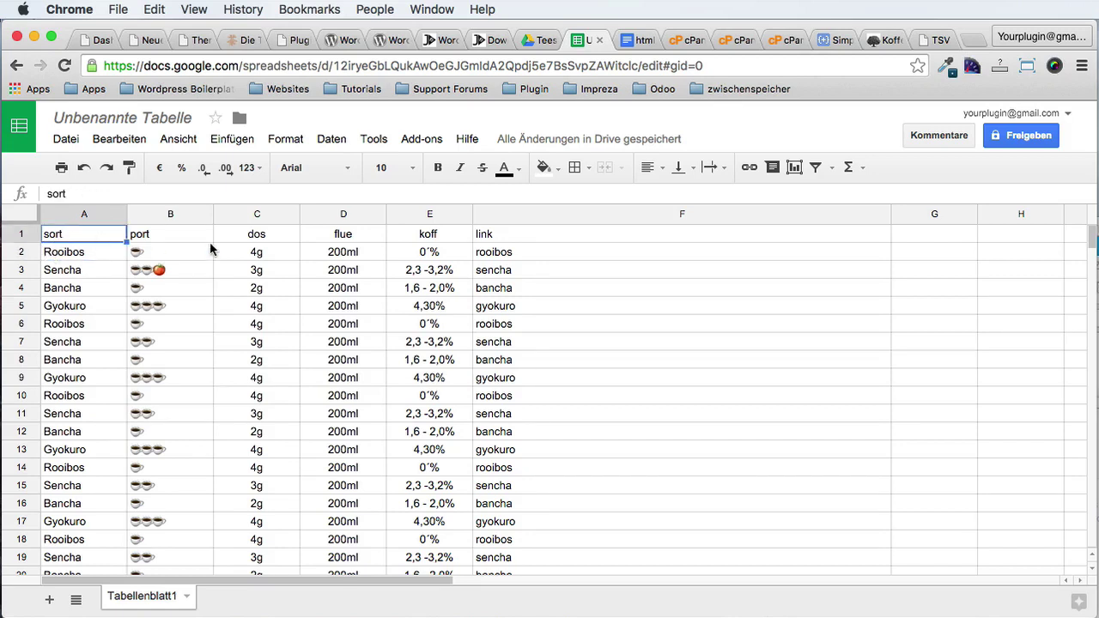
key(super+z)
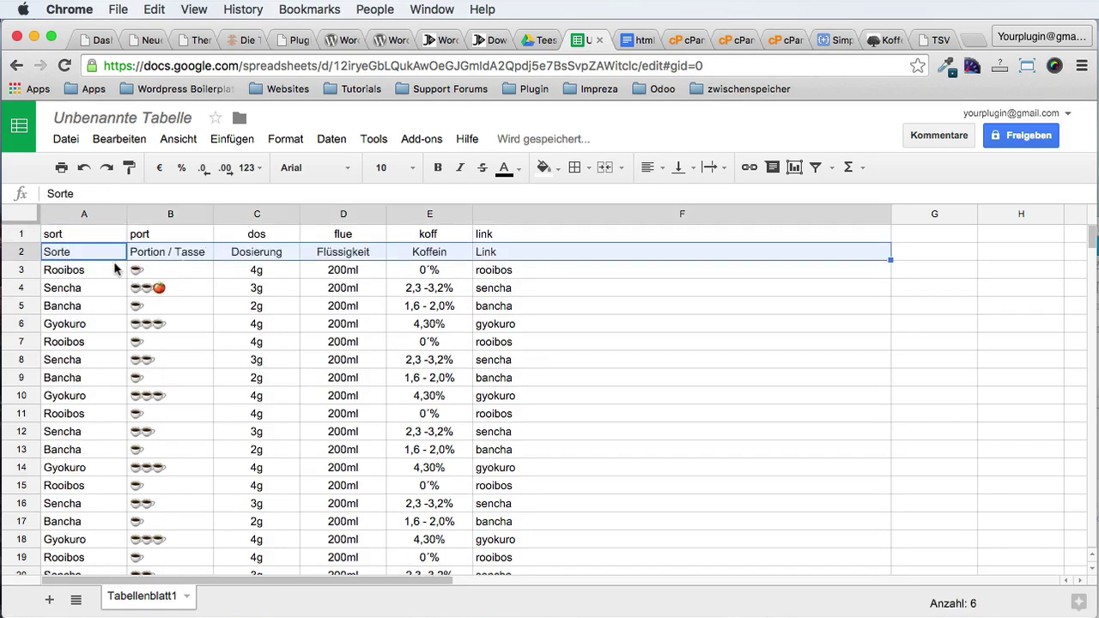
Step: In the WordPress page, add the table header cells Sorte and Portion, checking the titles in the spreadsheet
click(146, 41)
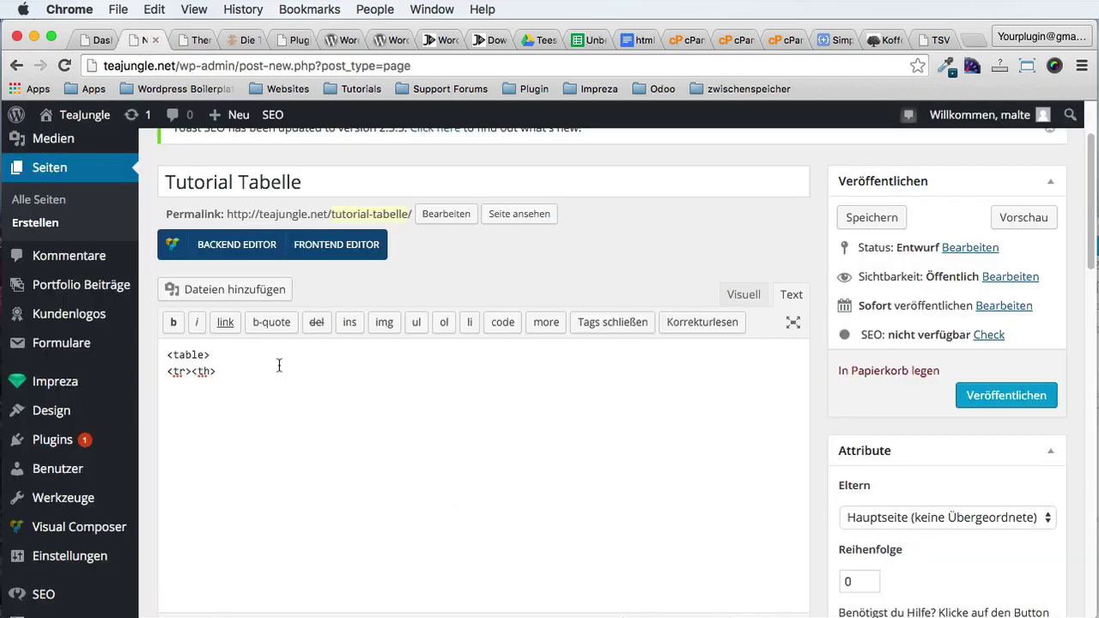
text(Sorte</th>)
key(Return)
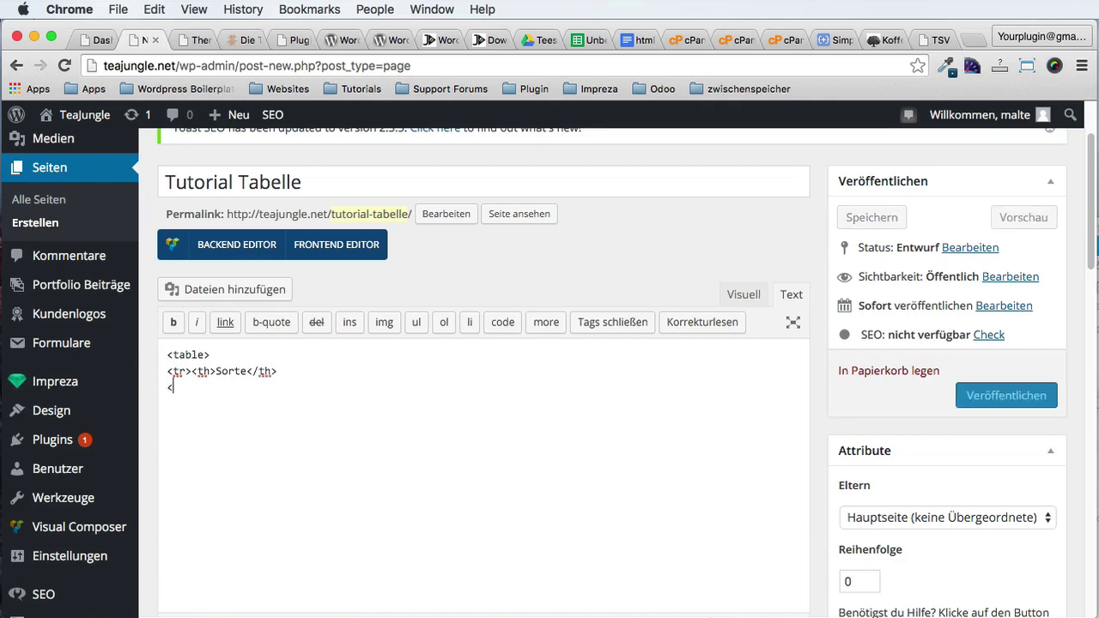
text(<th>)
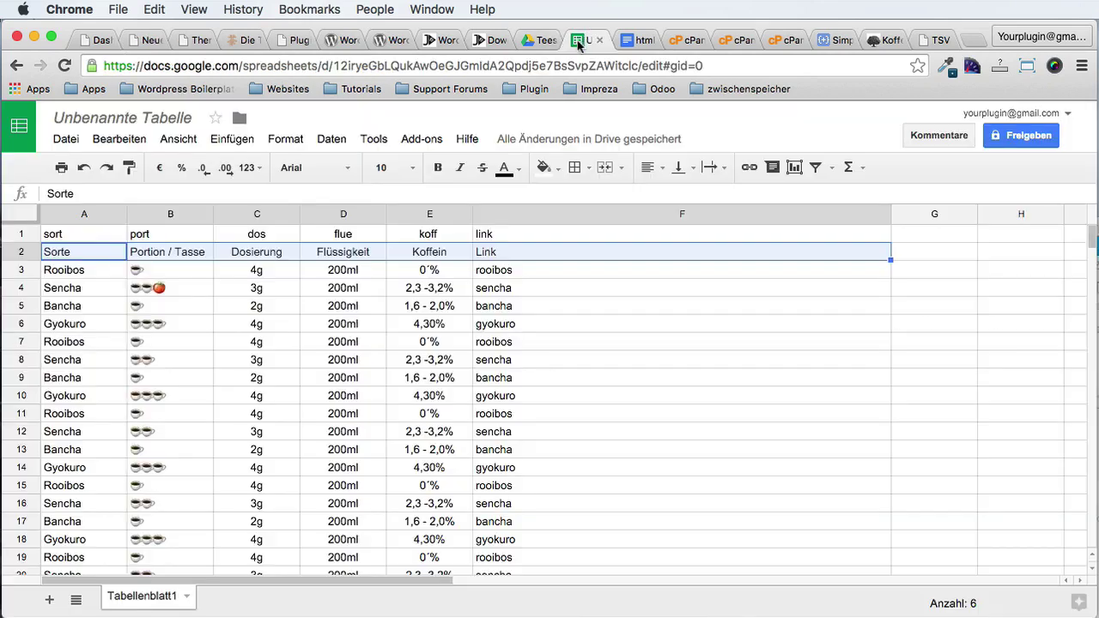
click(589, 39)
click(150, 41)
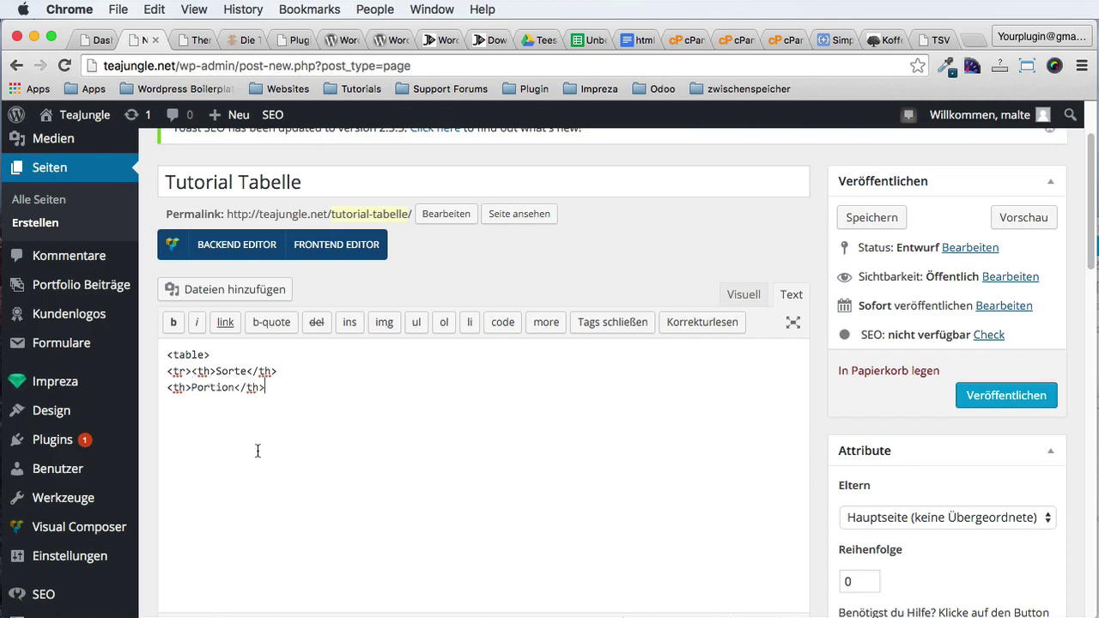
Step: Copy the Portion header line and paste it three times on new lines below
drag(269, 394, 142, 397)
key(ctrl+c)
key(Right)
key(Return)
key(ctrl+v)
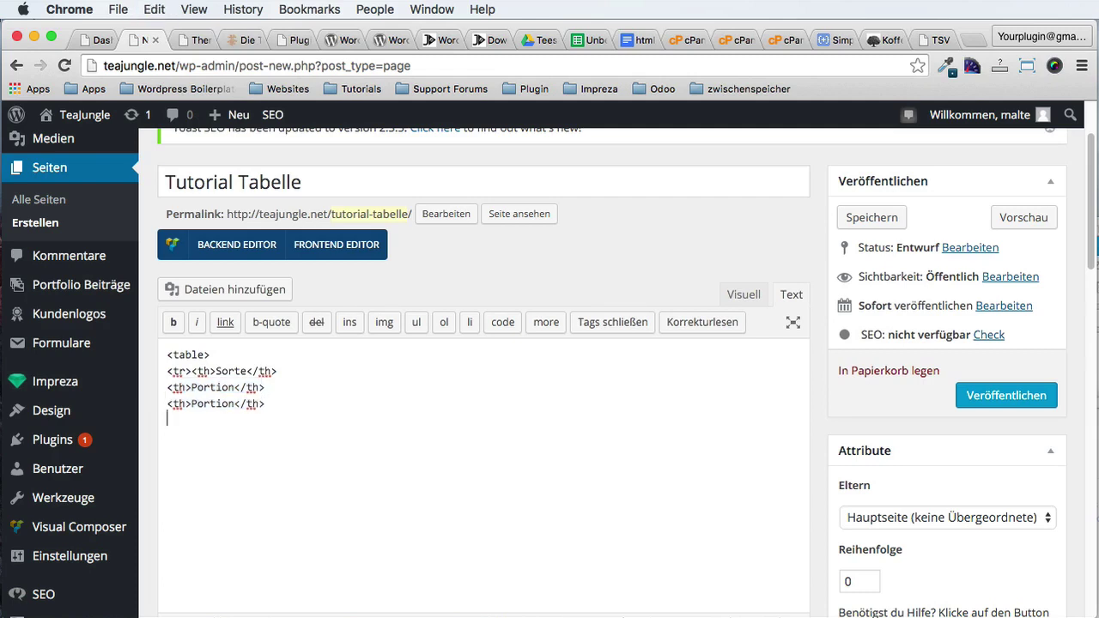
key(super+v)
key(Return)
key(super+v)
Step: Rename the three copied header cells Flüssigkeit, Koffein and Link, checking the titles in the spreadsheet
double_click(208, 403)
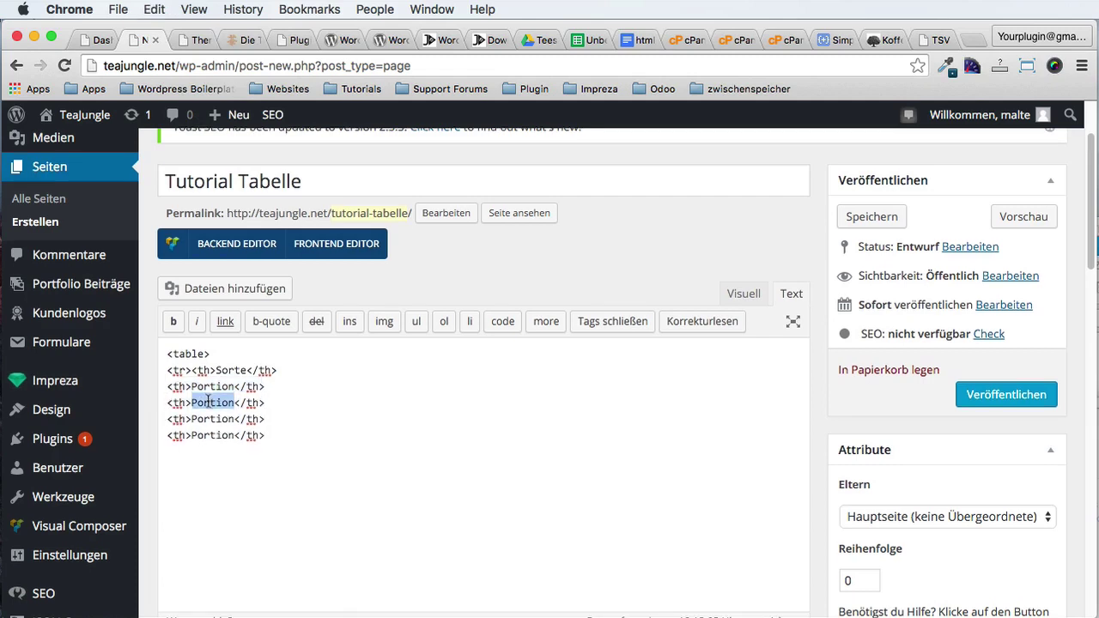
text(Flüssigkeit)
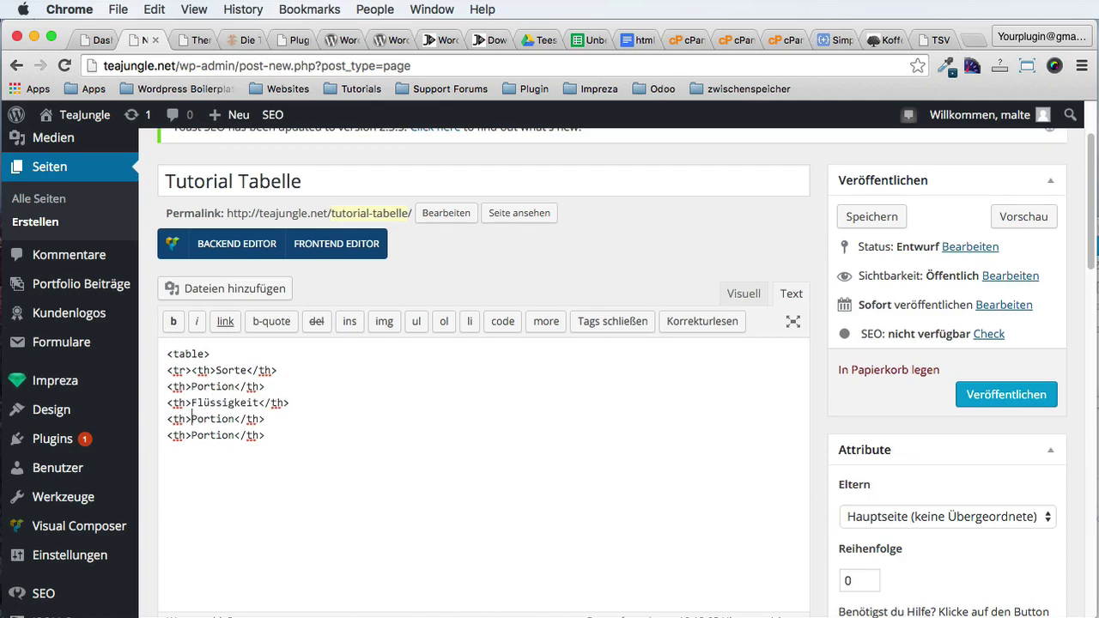
double_click(198, 420)
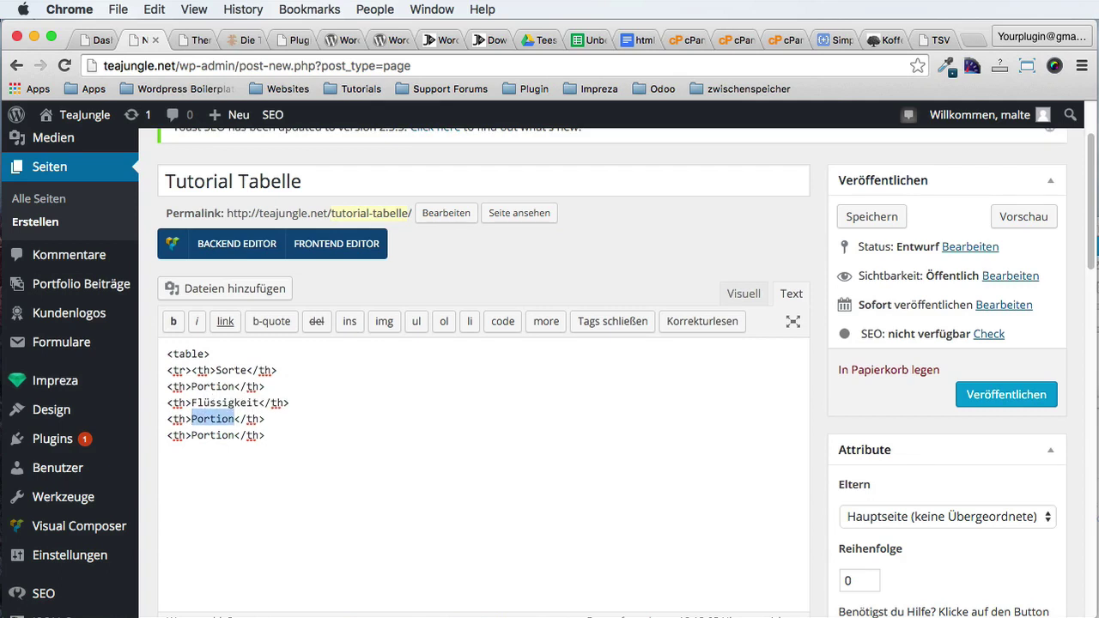
double_click(212, 436)
text(Link)
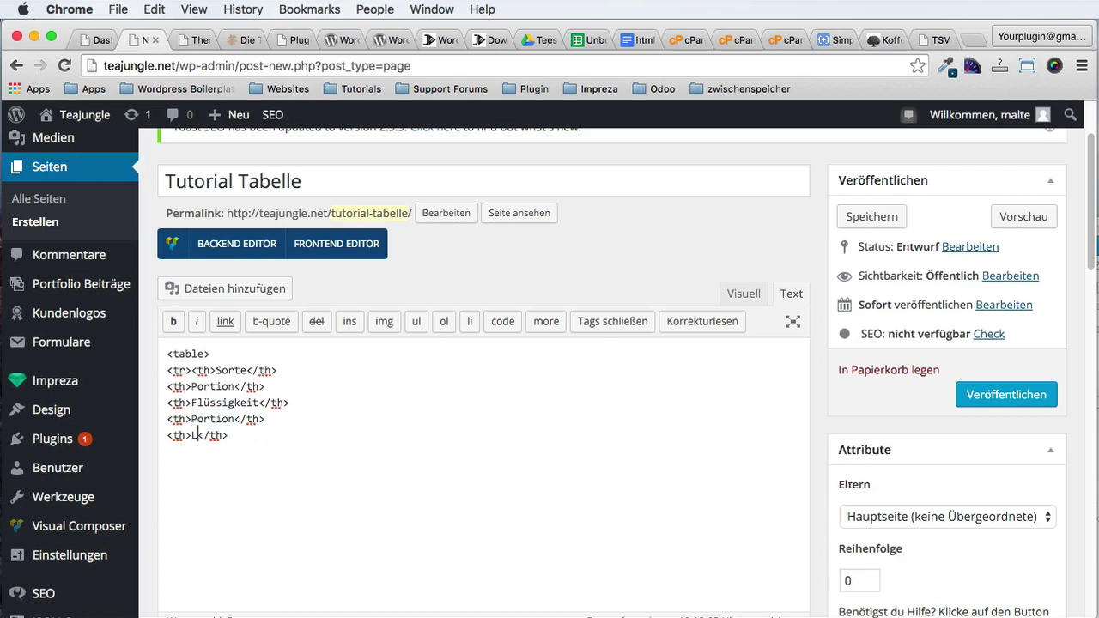
click(593, 39)
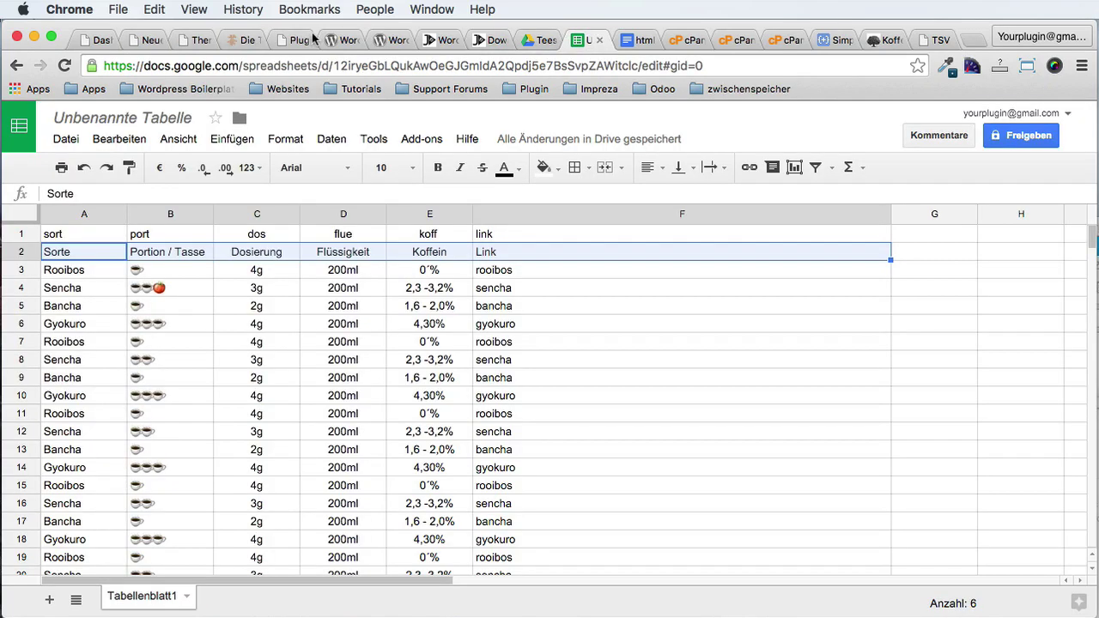
click(140, 40)
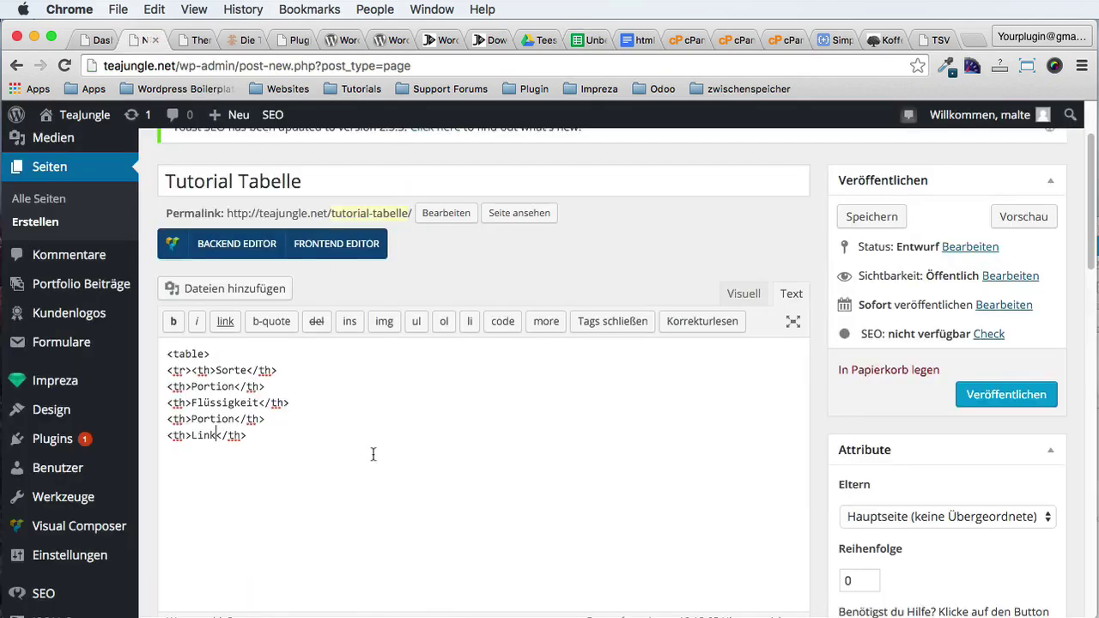
double_click(213, 417)
text(Koffei)
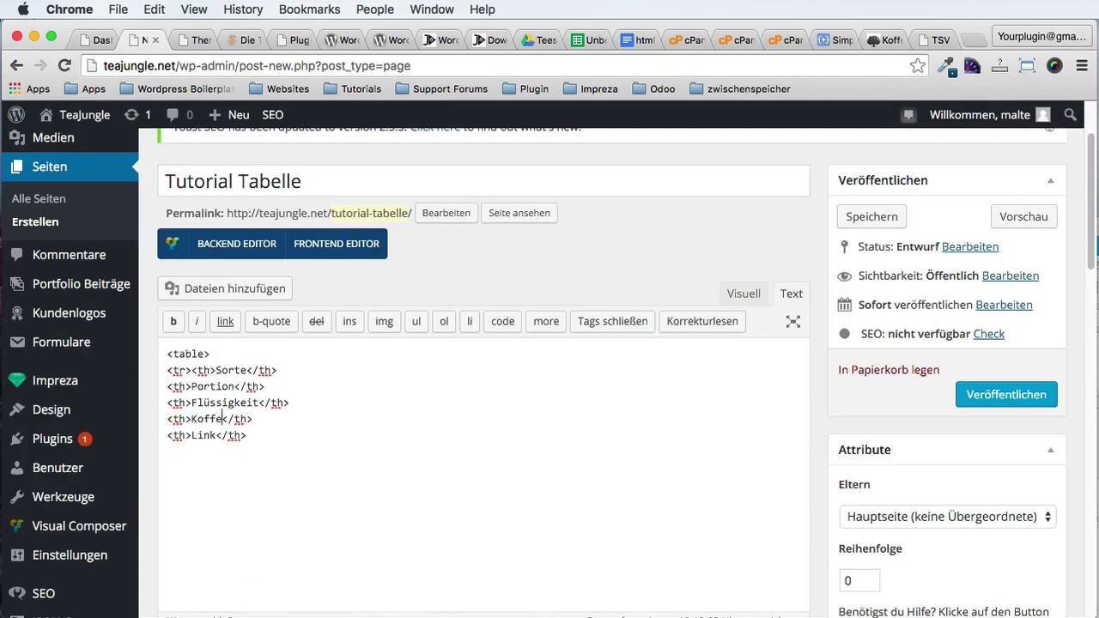
text(n)
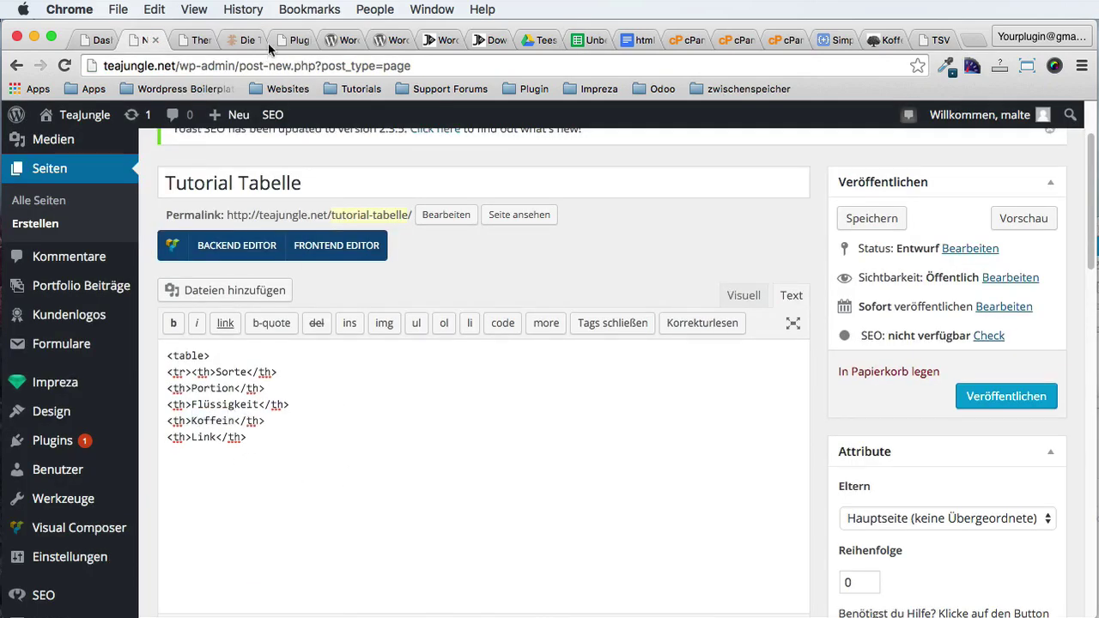
Step: Insert a Dosierung header cell between Portion and Flüssigkeit, and check the header cells against the spreadsheet's column titles
click(578, 41)
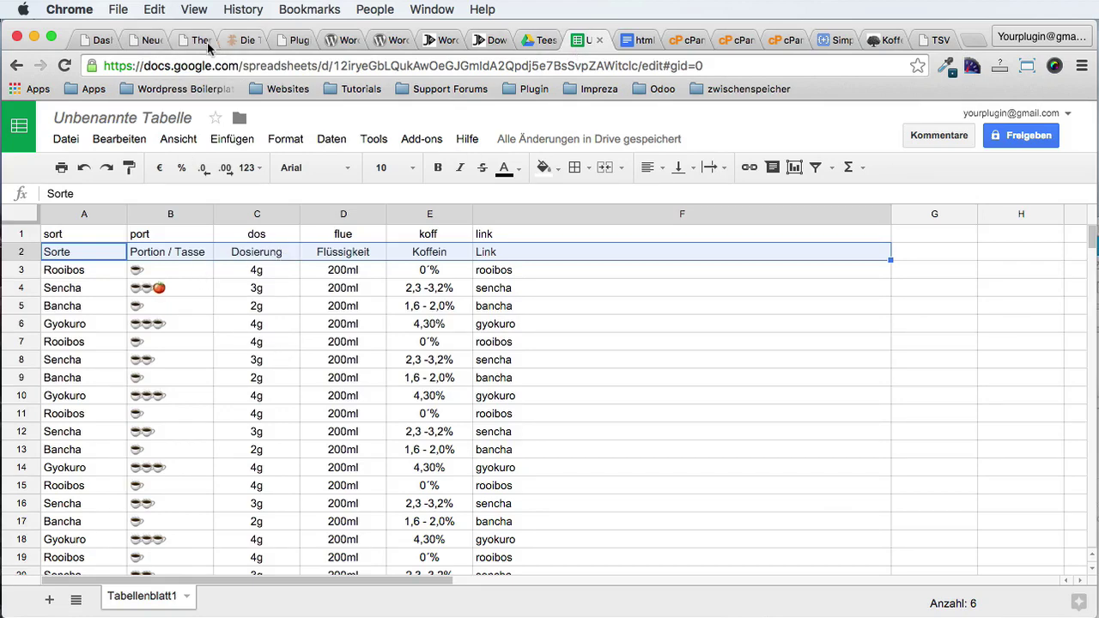
click(150, 41)
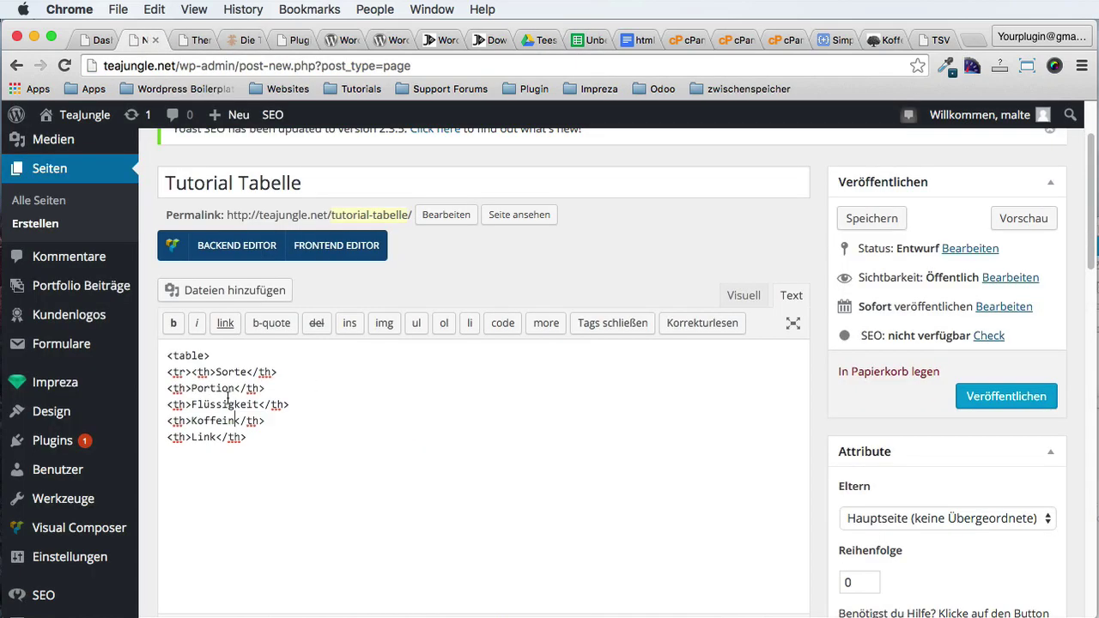
drag(284, 388, 152, 380)
key(super+c)
click(276, 387)
key(Return)
key(super+v)
double_click(218, 403)
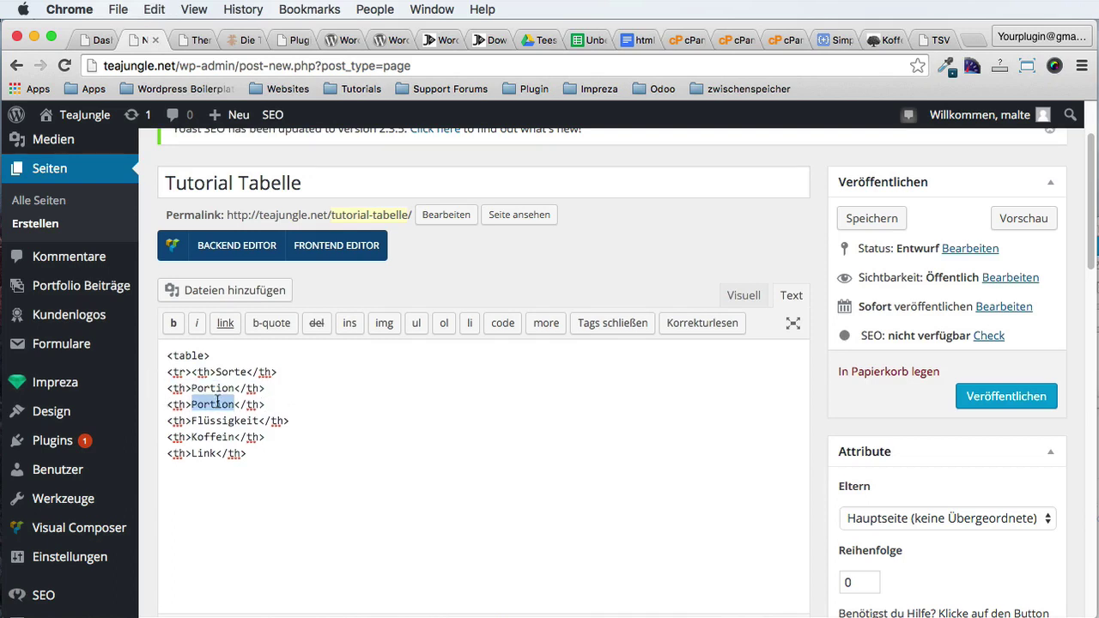
text(Dosierung)
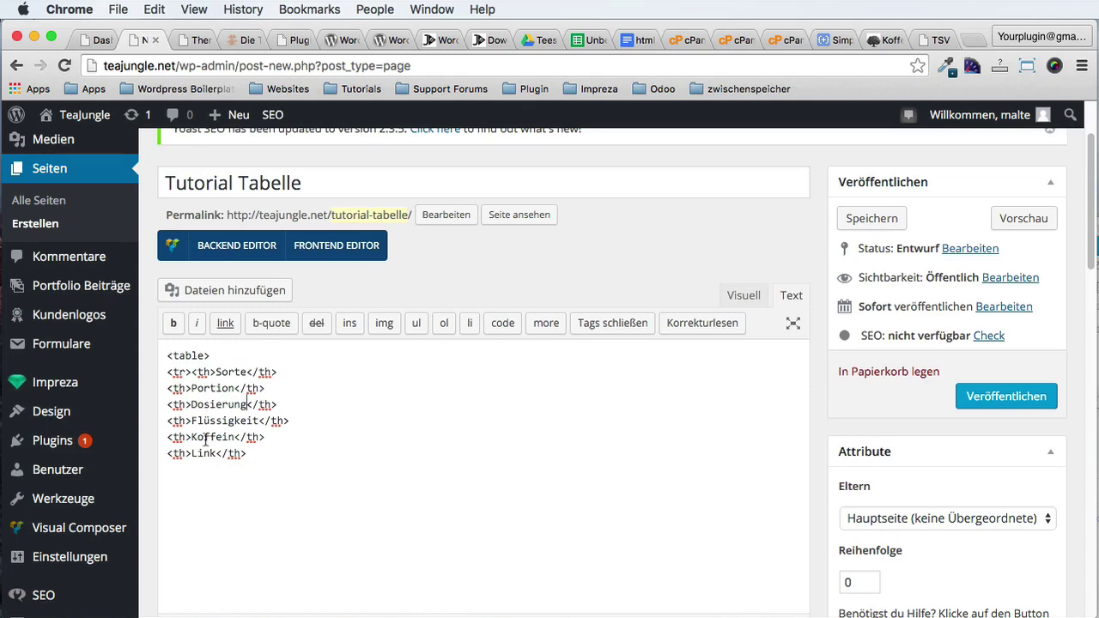
click(587, 40)
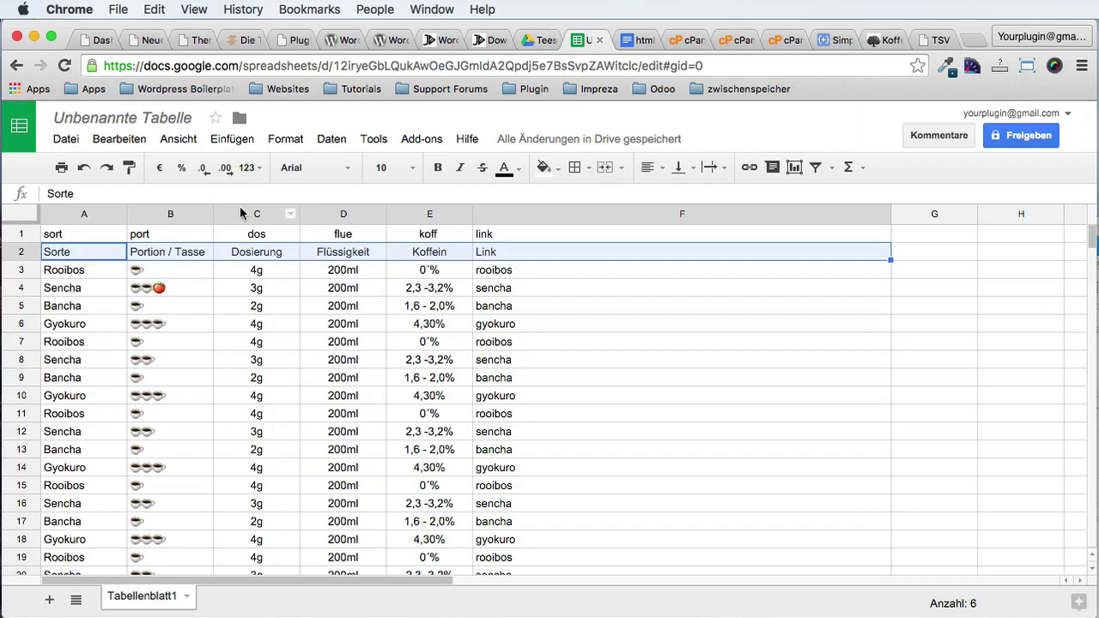
Step: Go through the title cells in row 2 of the spreadsheet, from Sorte to Link, and the tea entries beneath
click(83, 268)
key(Up)
key(Right)
key(Right)
key(Right)
key(Right)
key(Right)
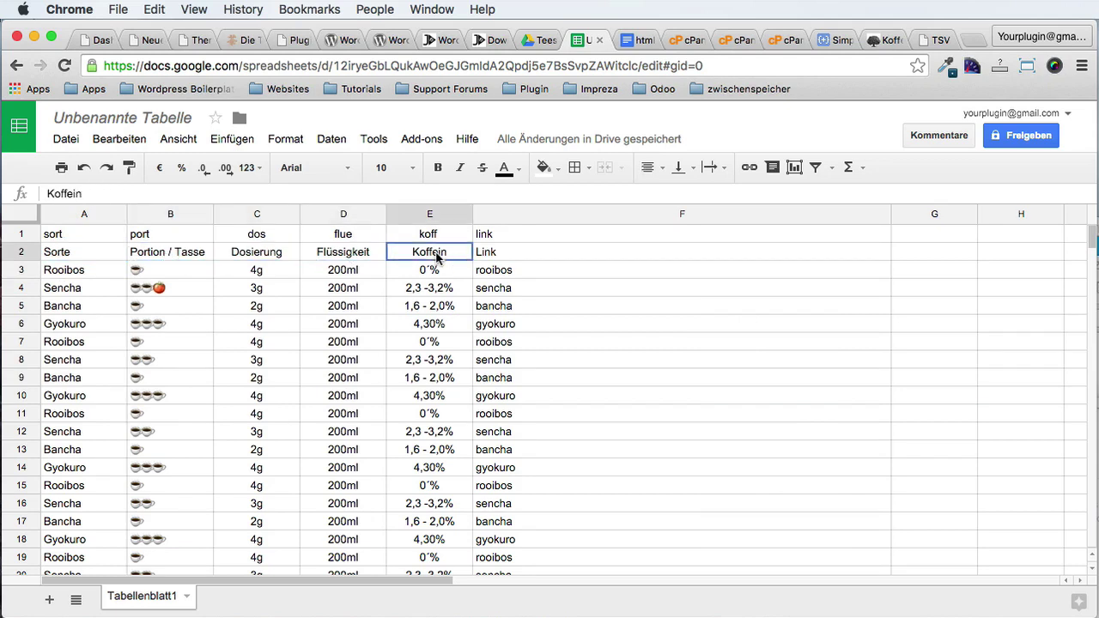
click(77, 255)
key(Right)
key(Down)
key(Down)
Step: Undo the insertion of the title row Sorte to Link below the sort, port and dos row in the spreadsheet
key(super+z)
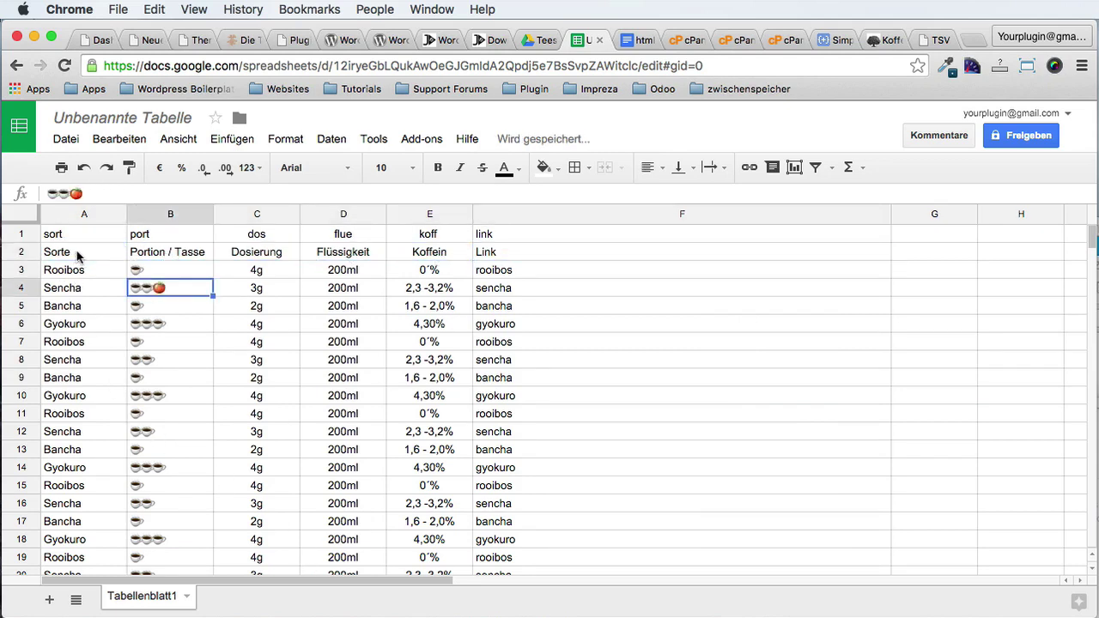
key(super+z)
click(82, 342)
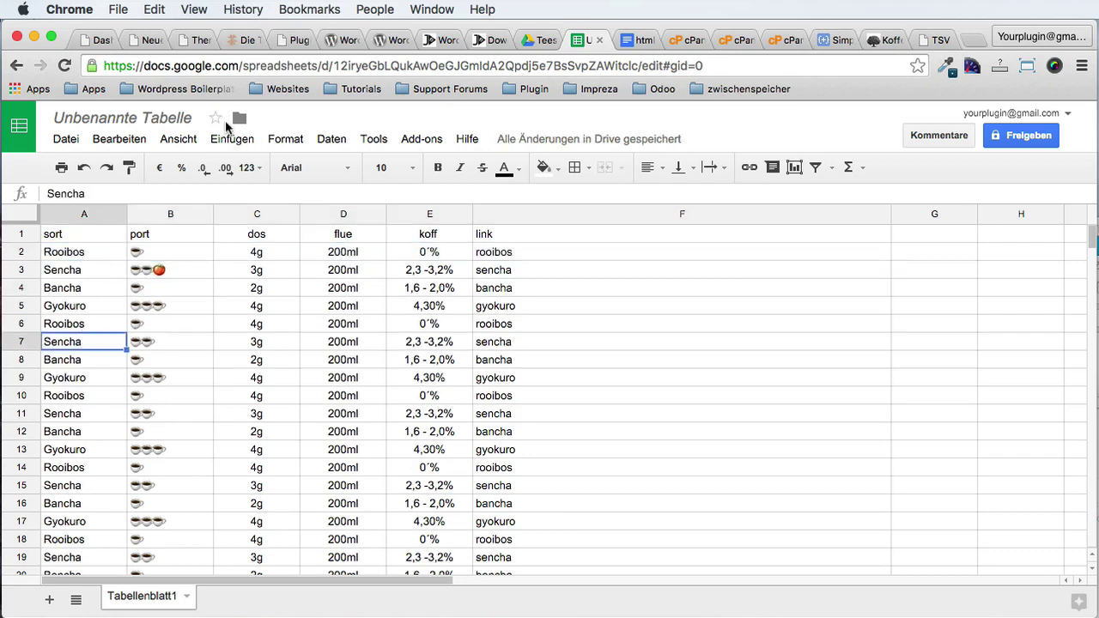
click(227, 139)
mouse_move(126, 143)
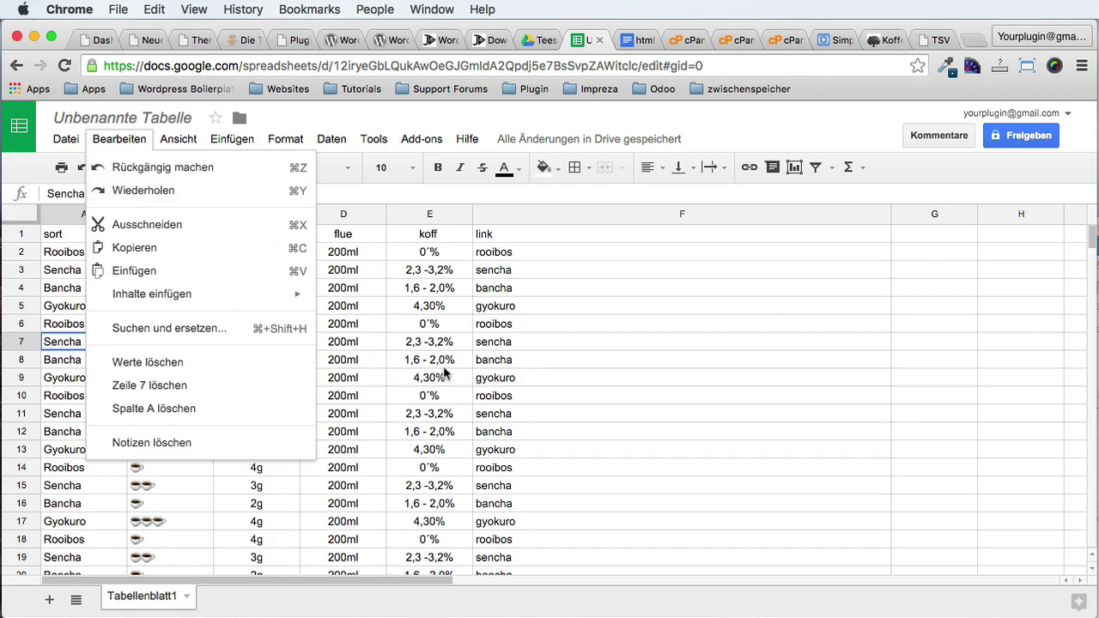
click(429, 364)
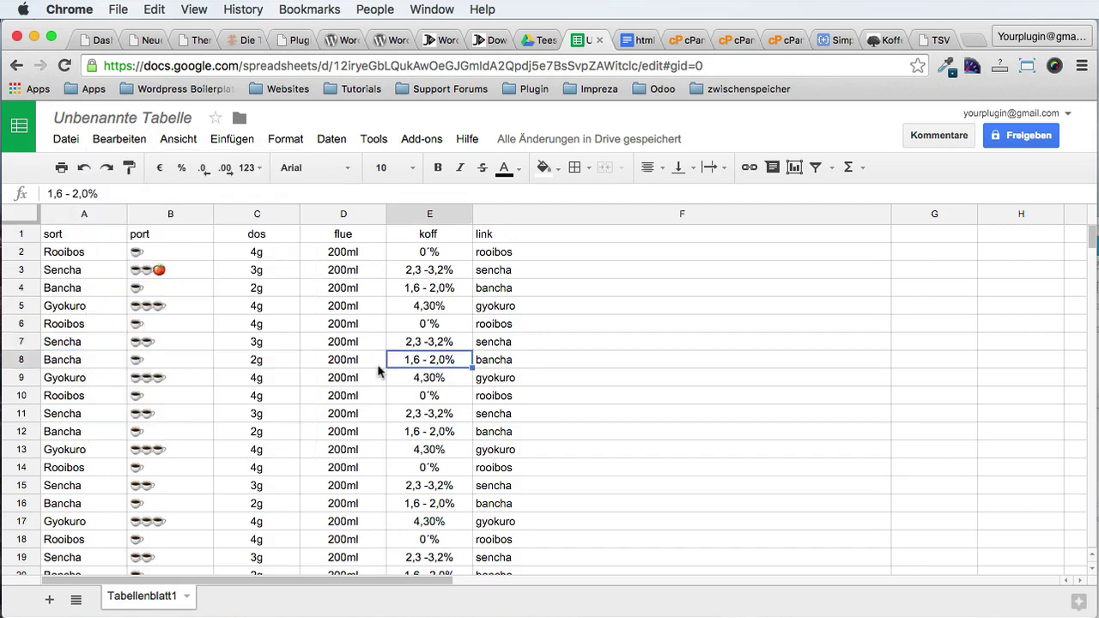
Step: In the plugin's "Unsupported JSON" support thread, find and copy the one-paragraph example shortcode with {title}, {chamber} and the type subloop
click(144, 40)
scroll(344, 487, down, 1)
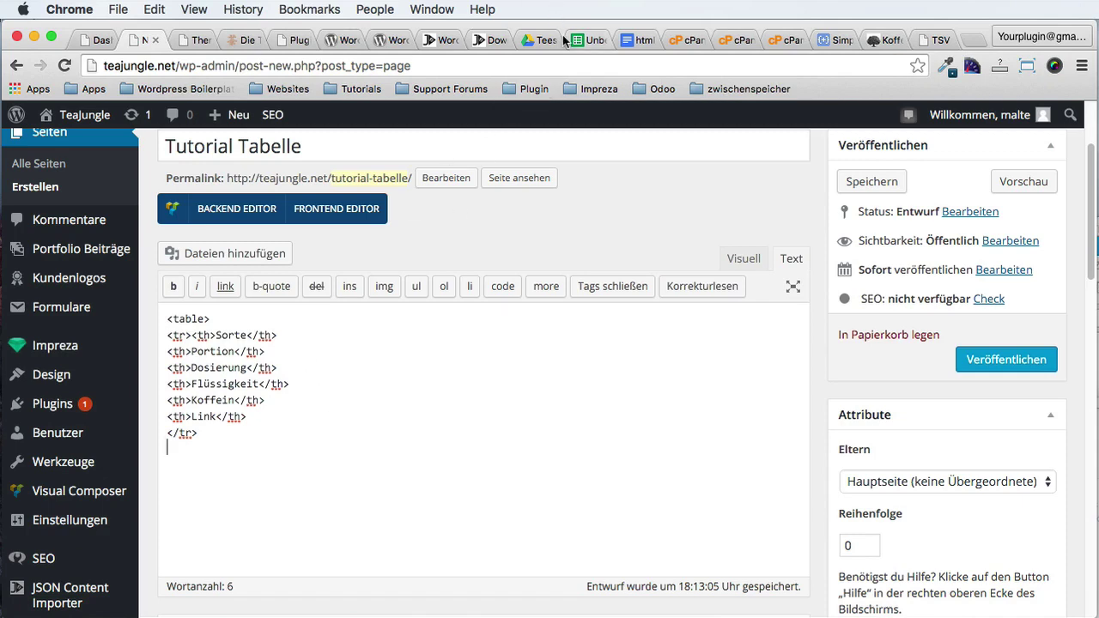
click(386, 41)
scroll(382, 373, down, 15)
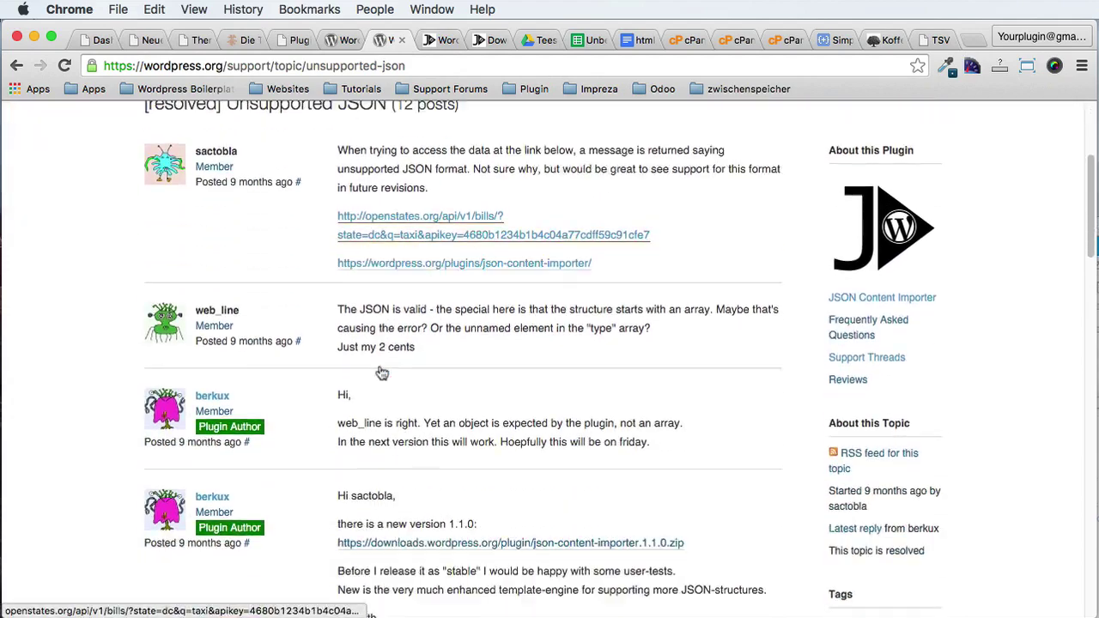
scroll(382, 374, down, 10)
scroll(361, 369, up, 3)
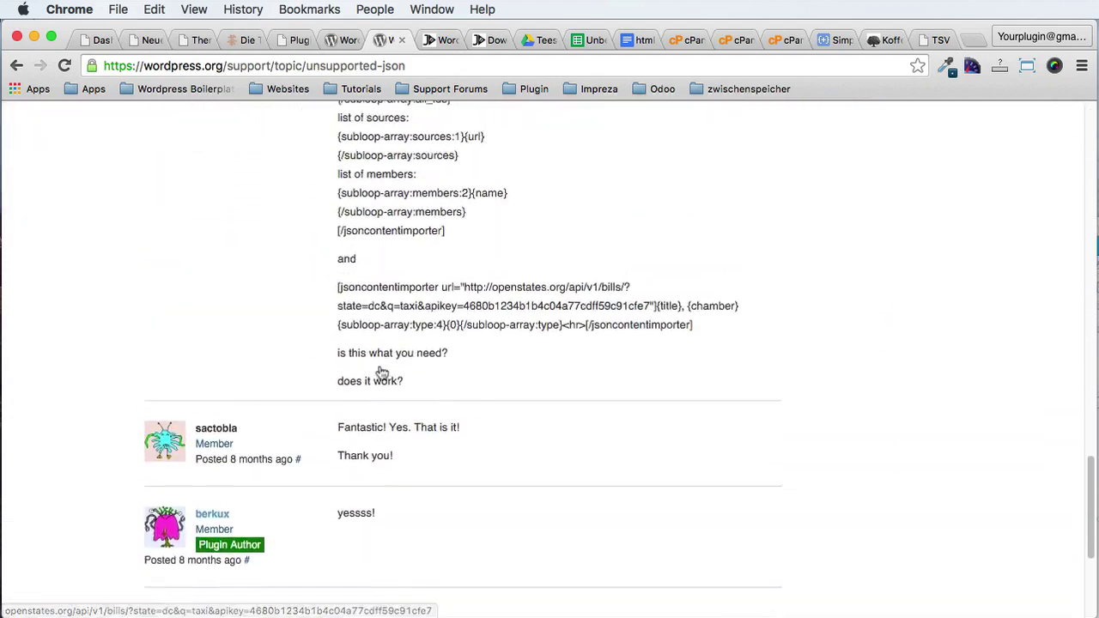
triple_click(404, 353)
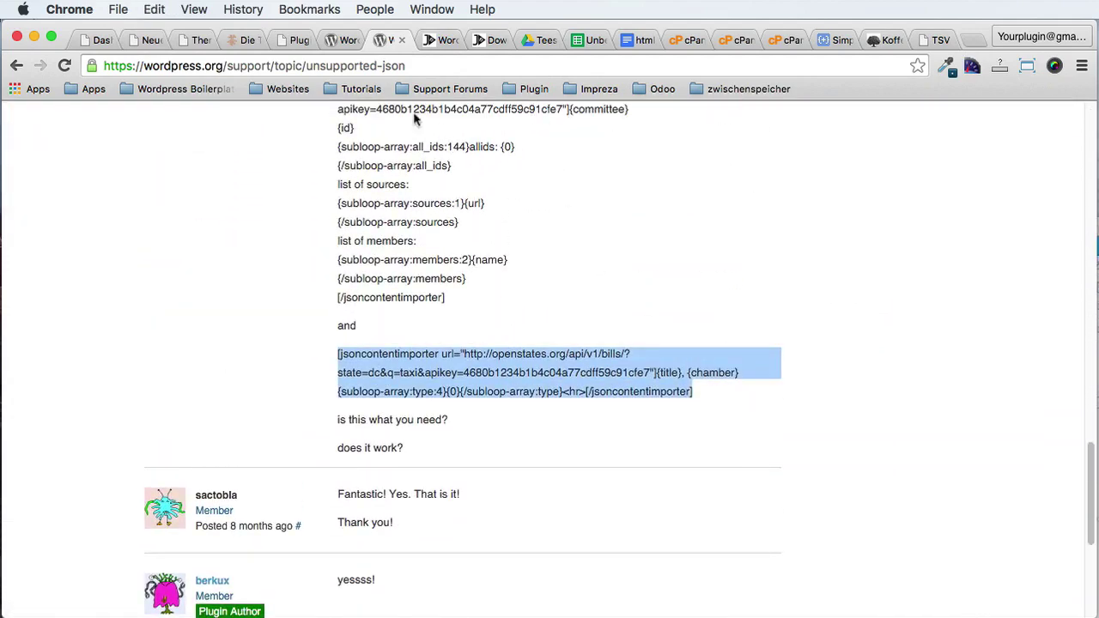
Step: Paste the copied jsoncontentimporter shortcode, including its example URL with API key, below the closing tr tag in the WordPress page
click(187, 40)
scroll(240, 388, down, 2)
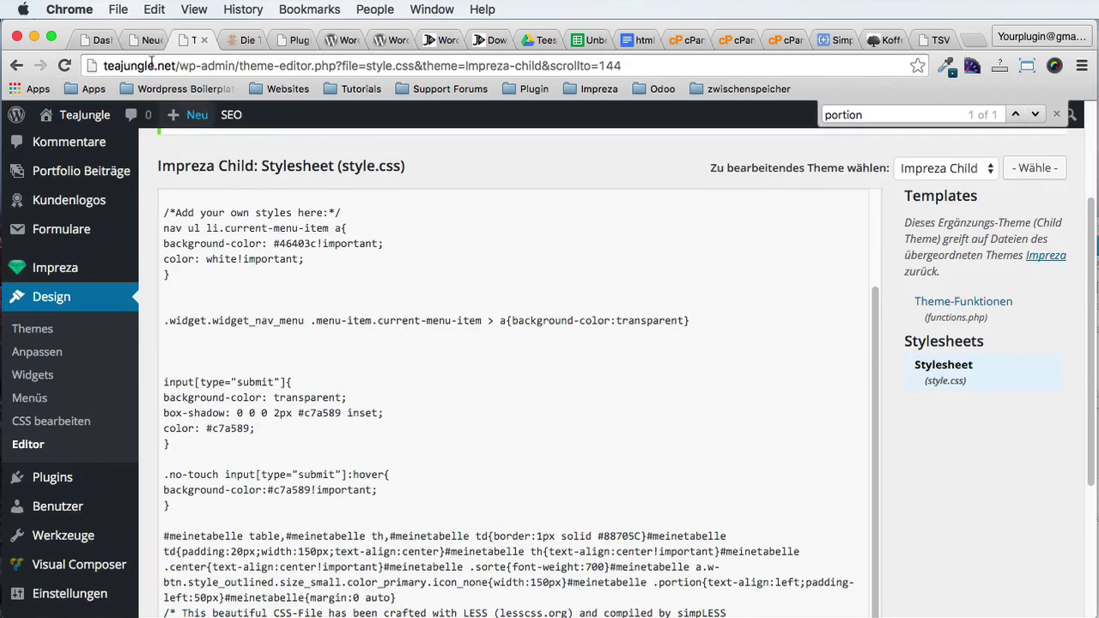
click(144, 41)
scroll(313, 433, down, 1)
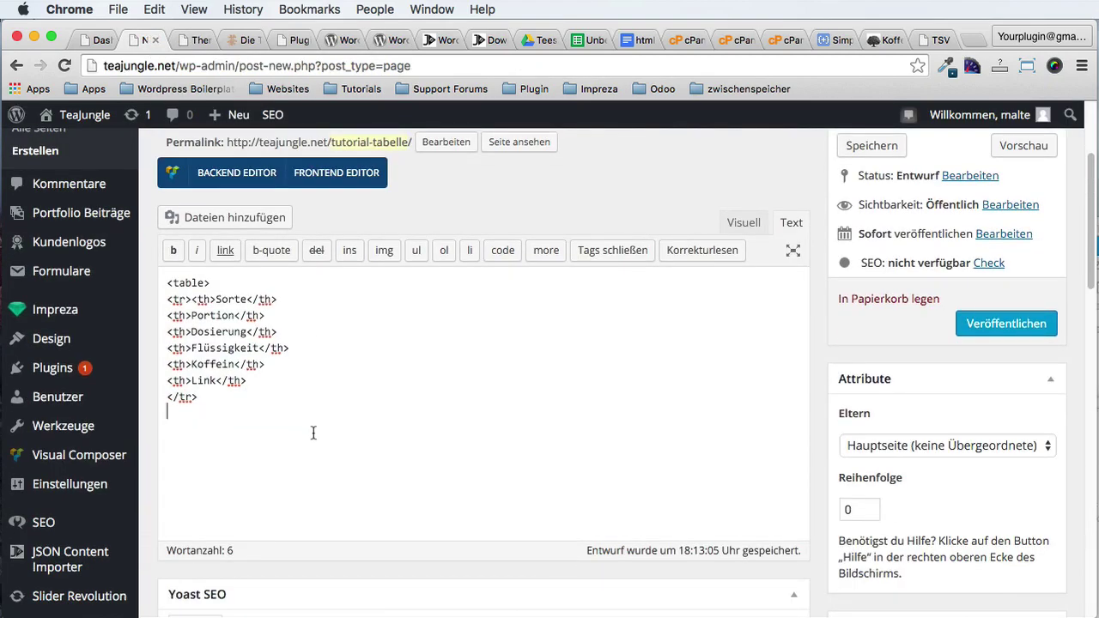
key(super+v)
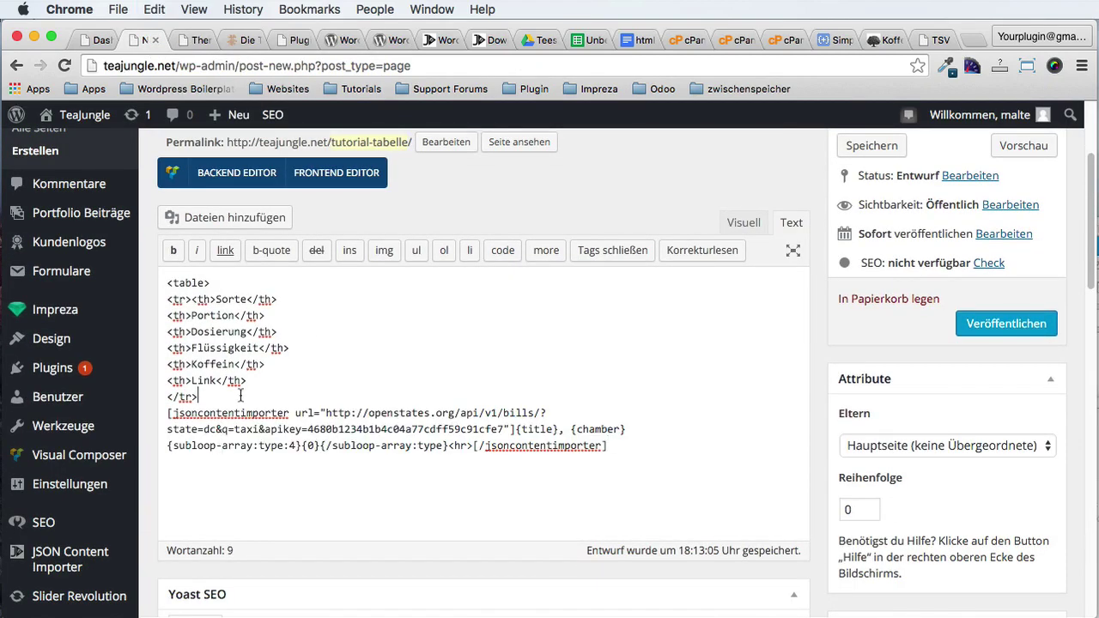
Step: Copy the opening table tag to a new line below the shortcode and turn it into the closing tag </table>
drag(216, 284, 156, 285)
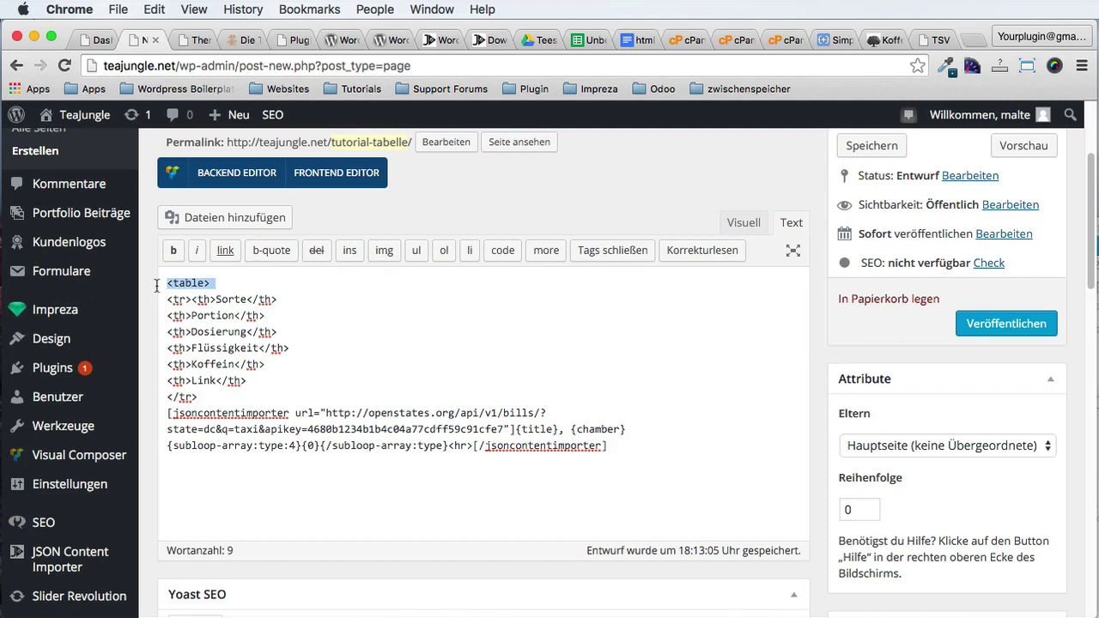
click(649, 449)
key(Return)
key(Return)
key(super+v)
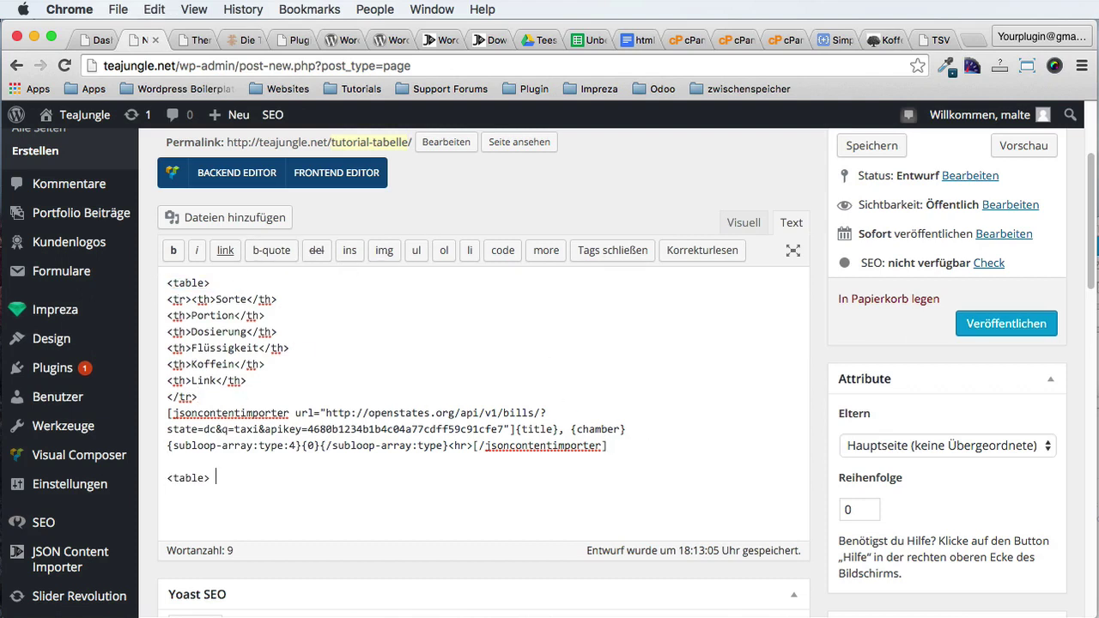
click(173, 478)
text(/)
Step: Review the opening and closing table tags and the markup enclosed between them
drag(243, 422, 322, 429)
click(327, 429)
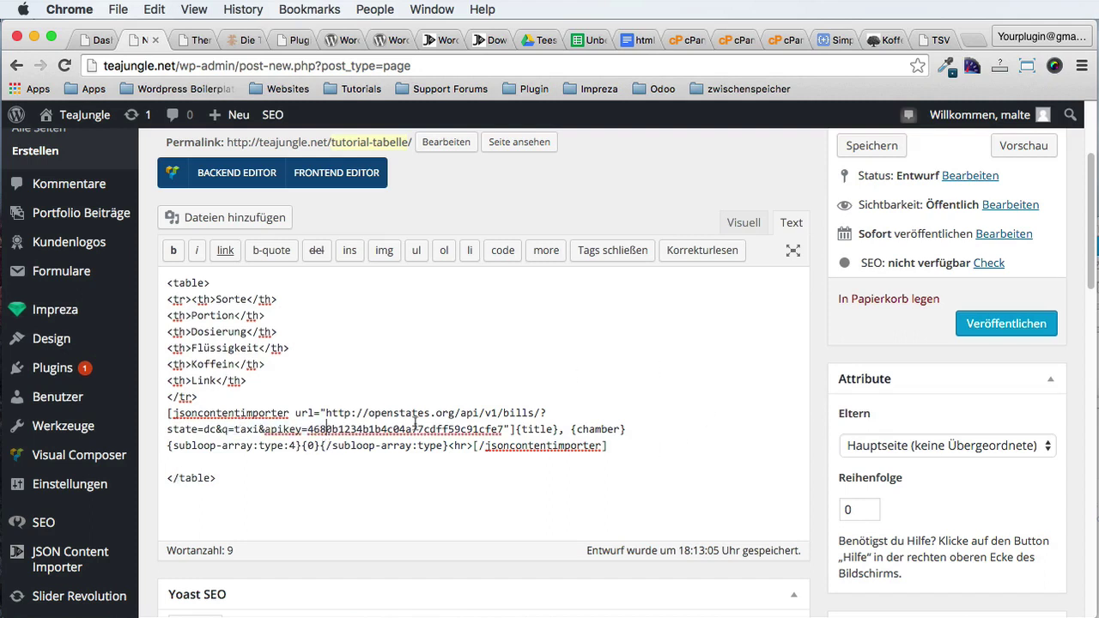
drag(168, 477, 232, 477)
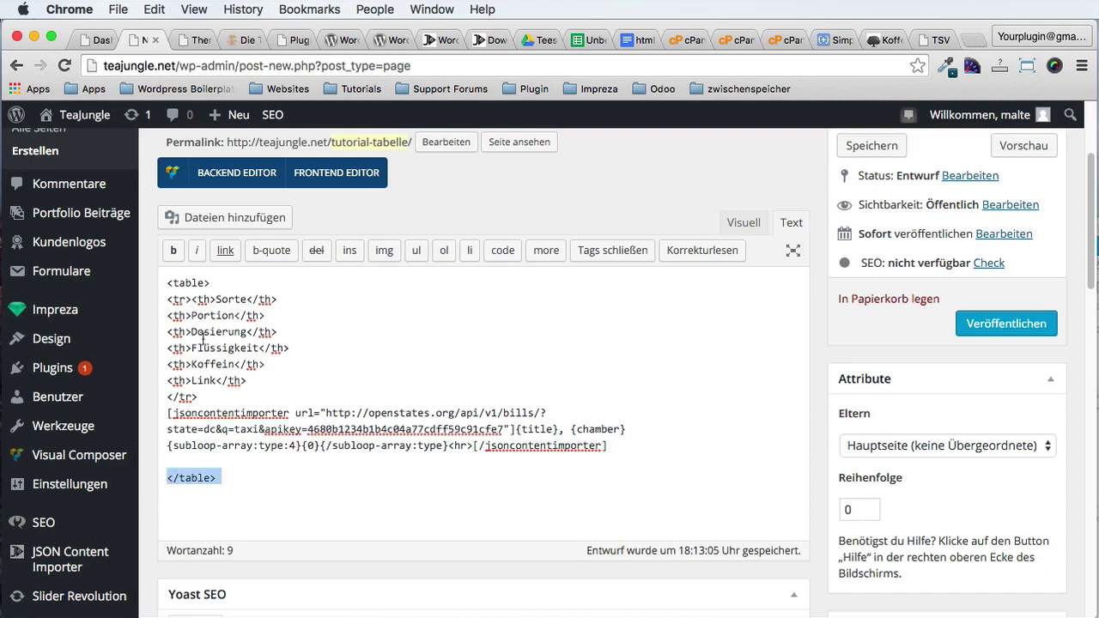
double_click(180, 283)
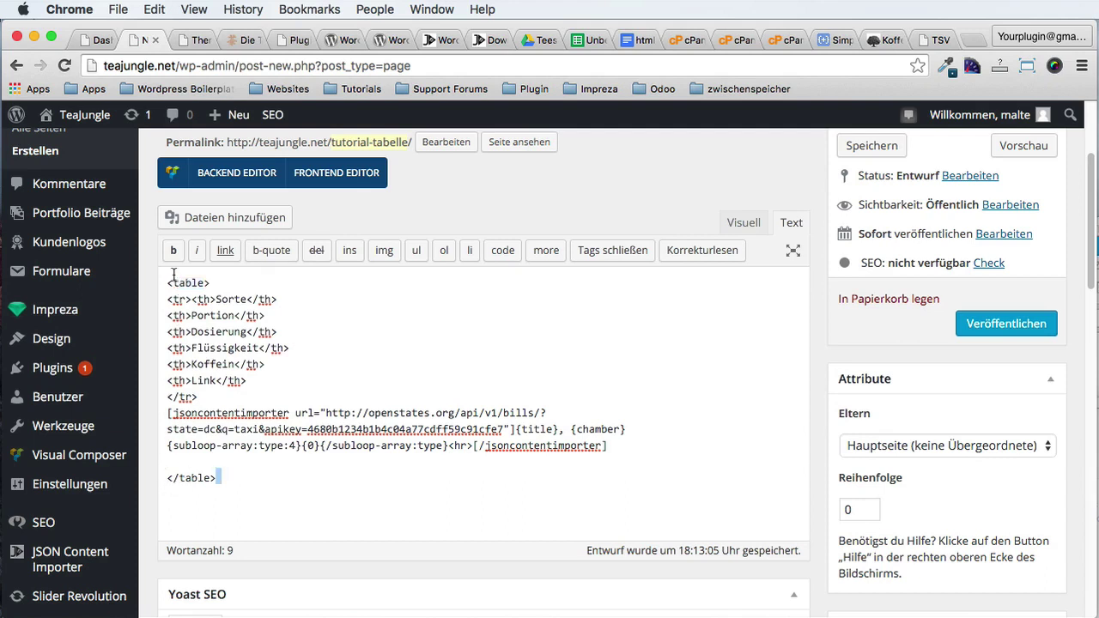
drag(165, 295, 183, 461)
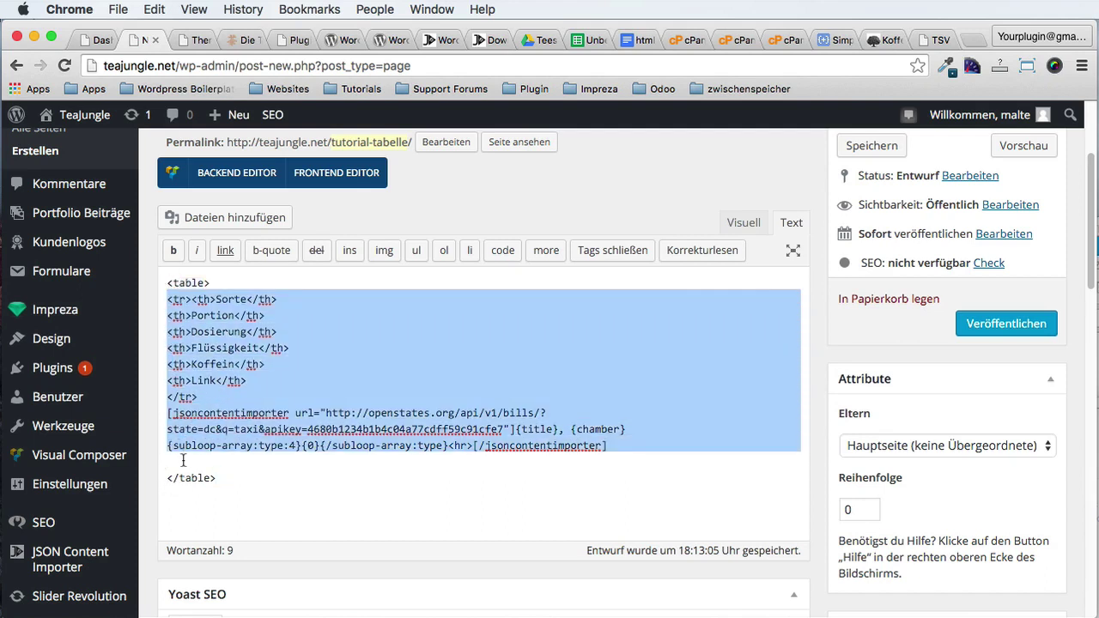
double_click(196, 479)
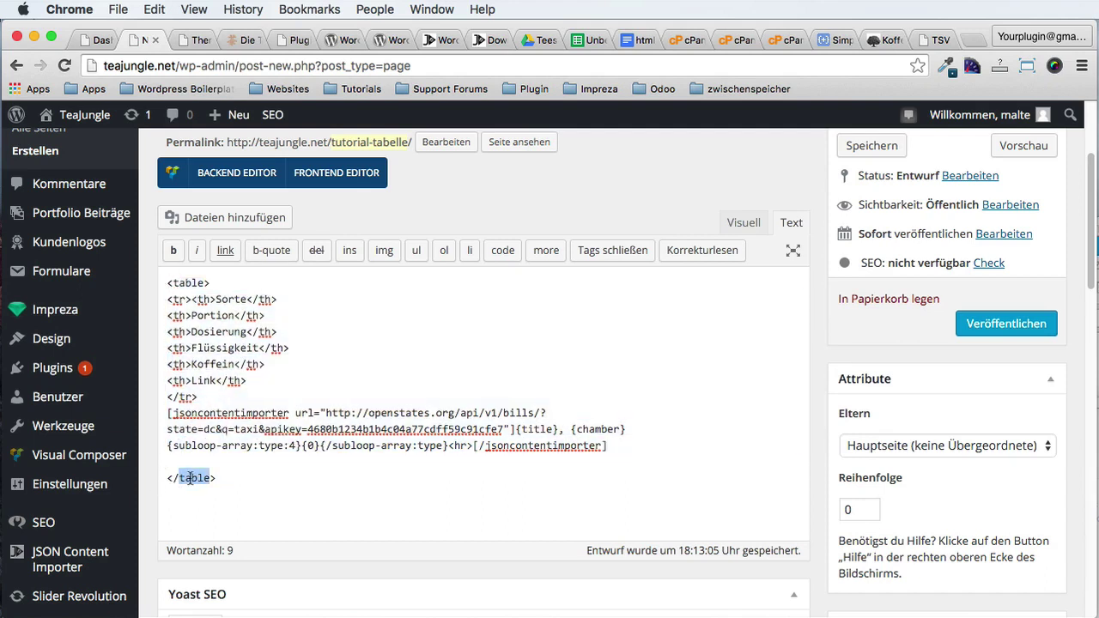
Step: In a new browser tab, search for "html table school" and open the HTML Tables page on W3Schools
key(super+t)
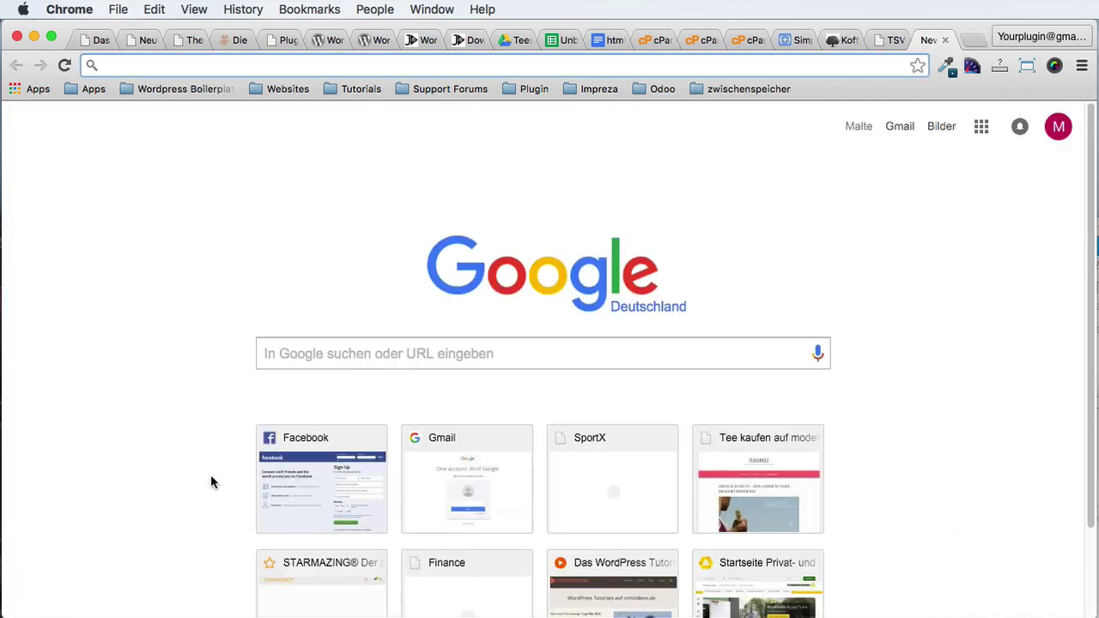
text(html table c)
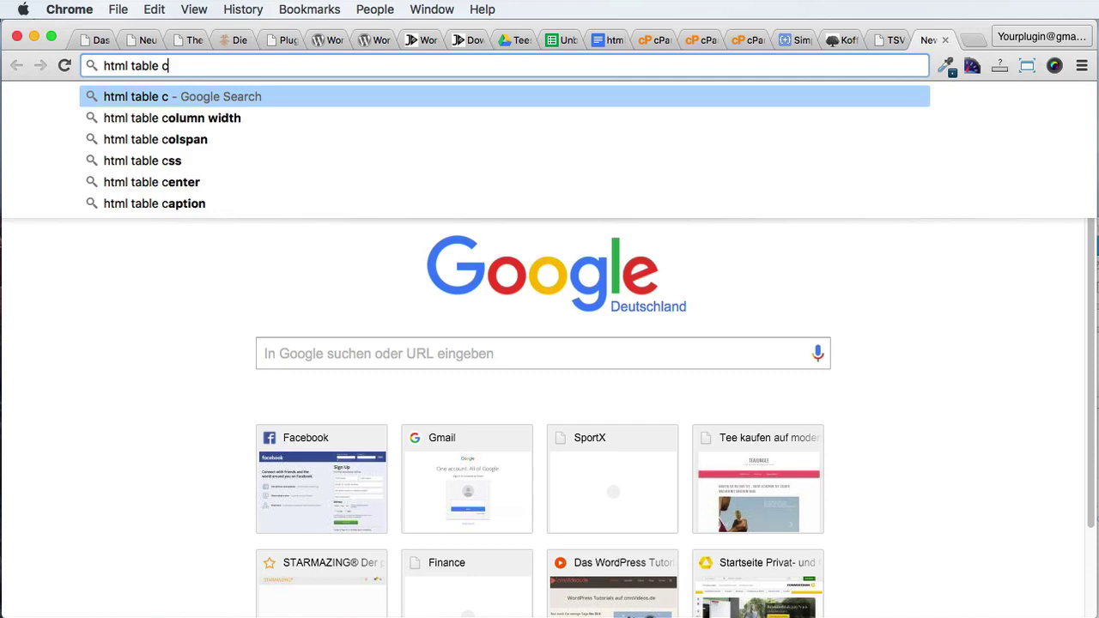
key(BackSpace)
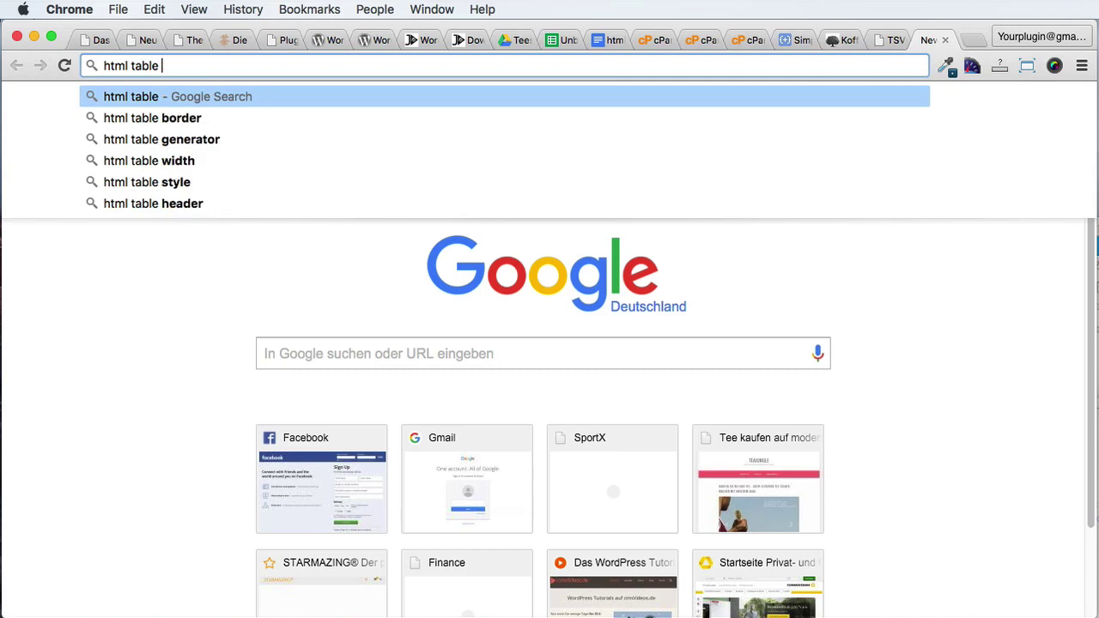
text(school)
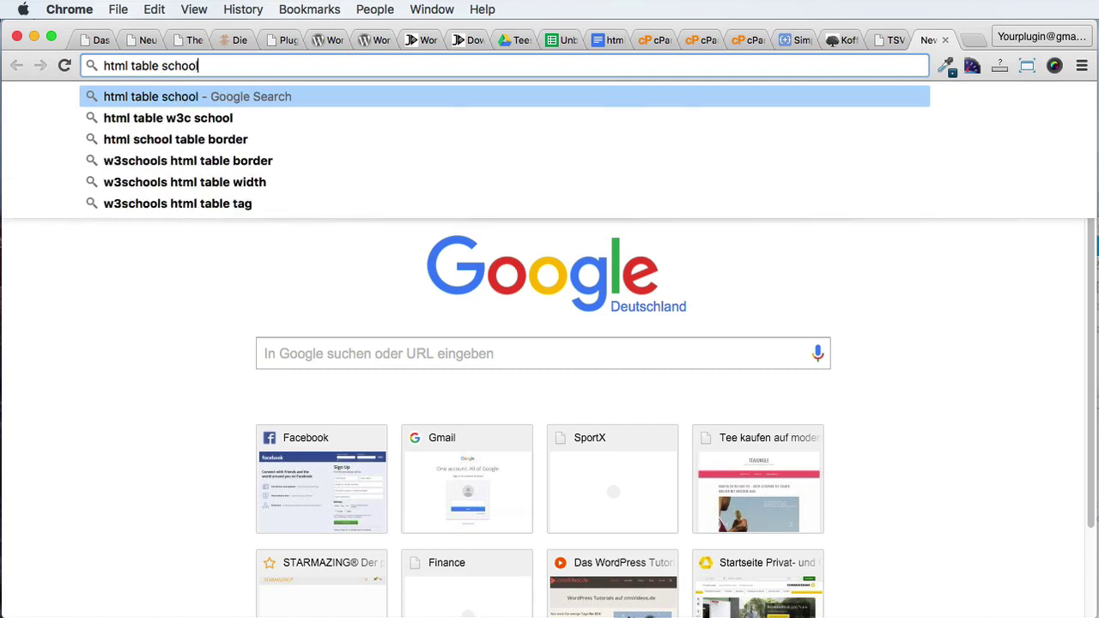
key(Return)
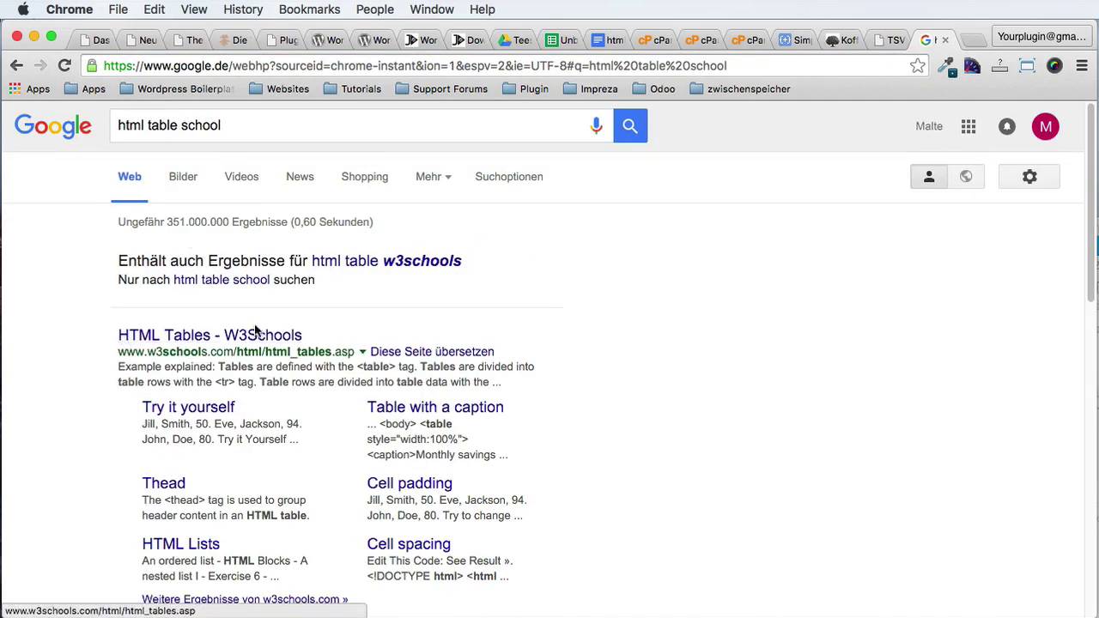
click(251, 336)
Step: Examine the table, tr and td tags in the Defining HTML Tables example
scroll(311, 393, down, 5)
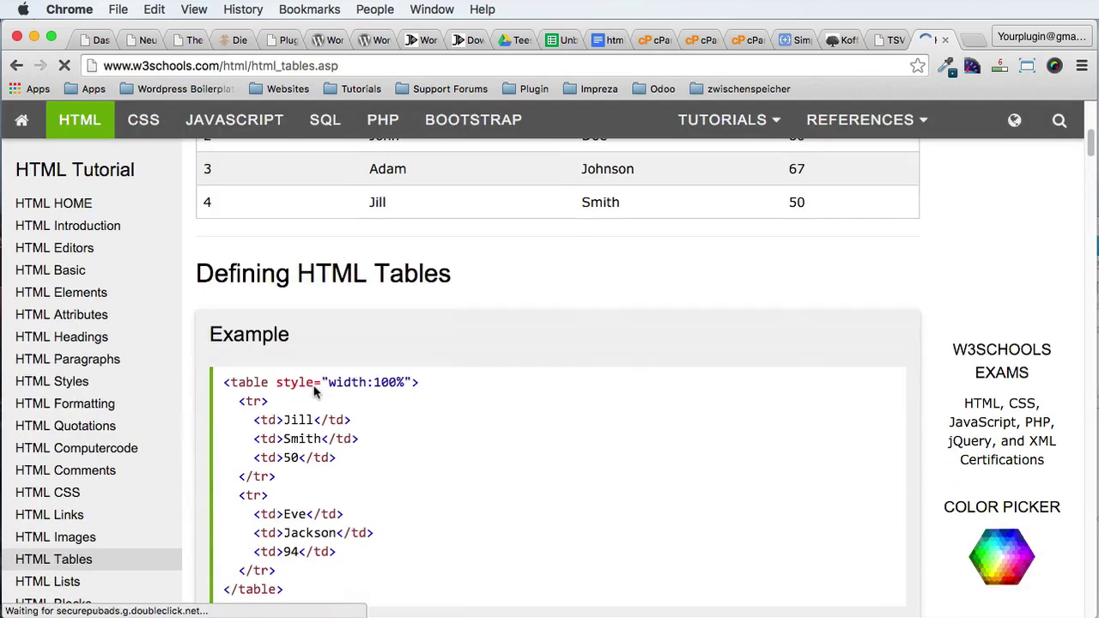
scroll(315, 392, down, 4)
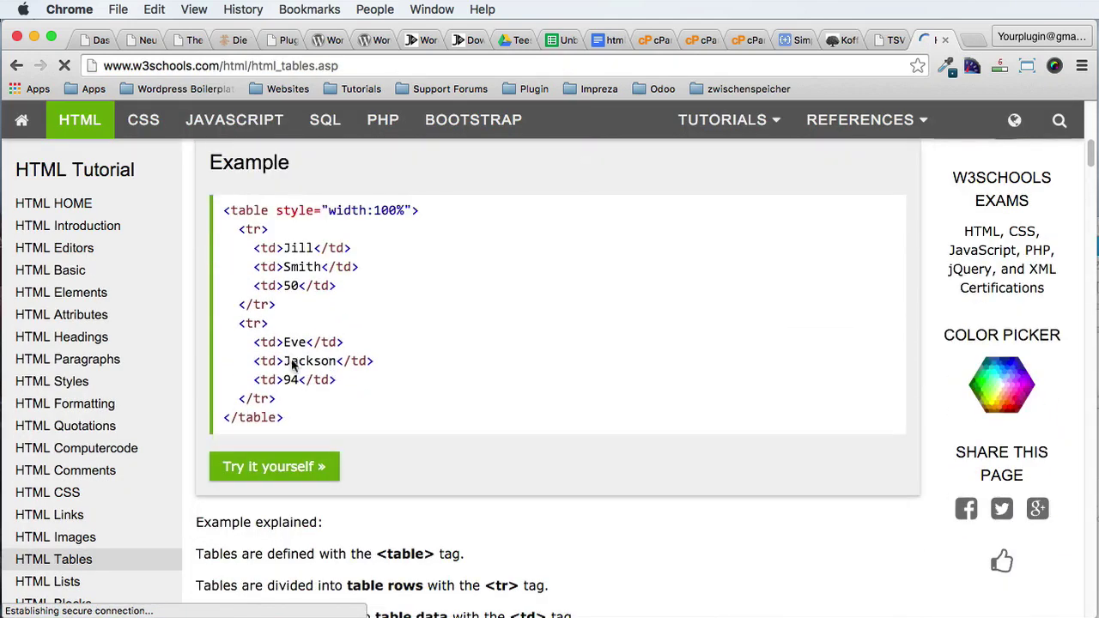
double_click(250, 211)
double_click(253, 229)
double_click(268, 248)
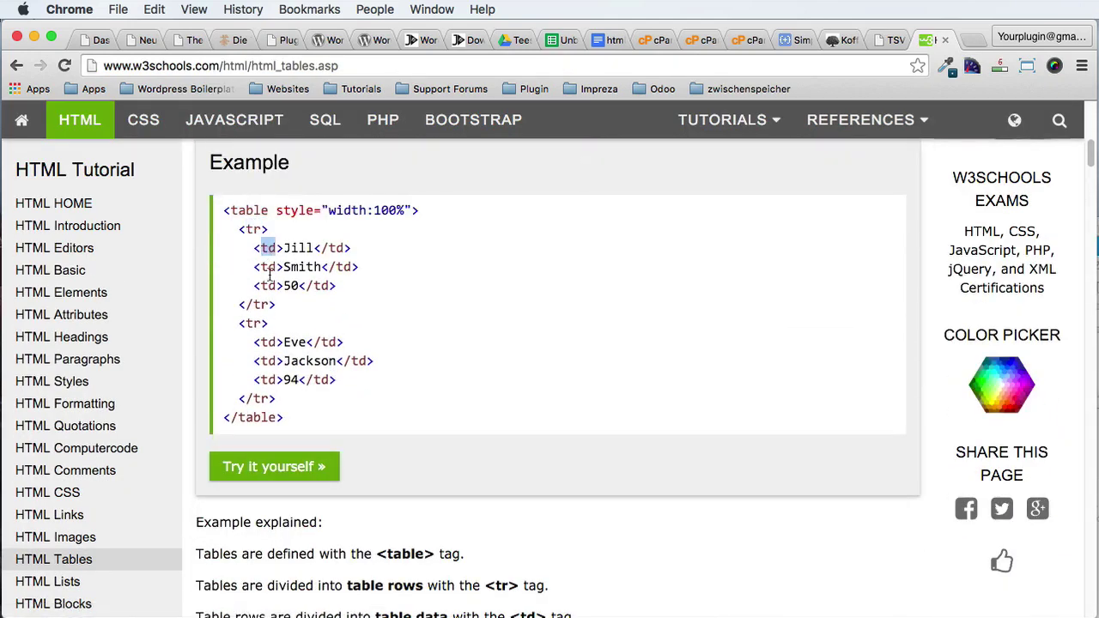
click(269, 248)
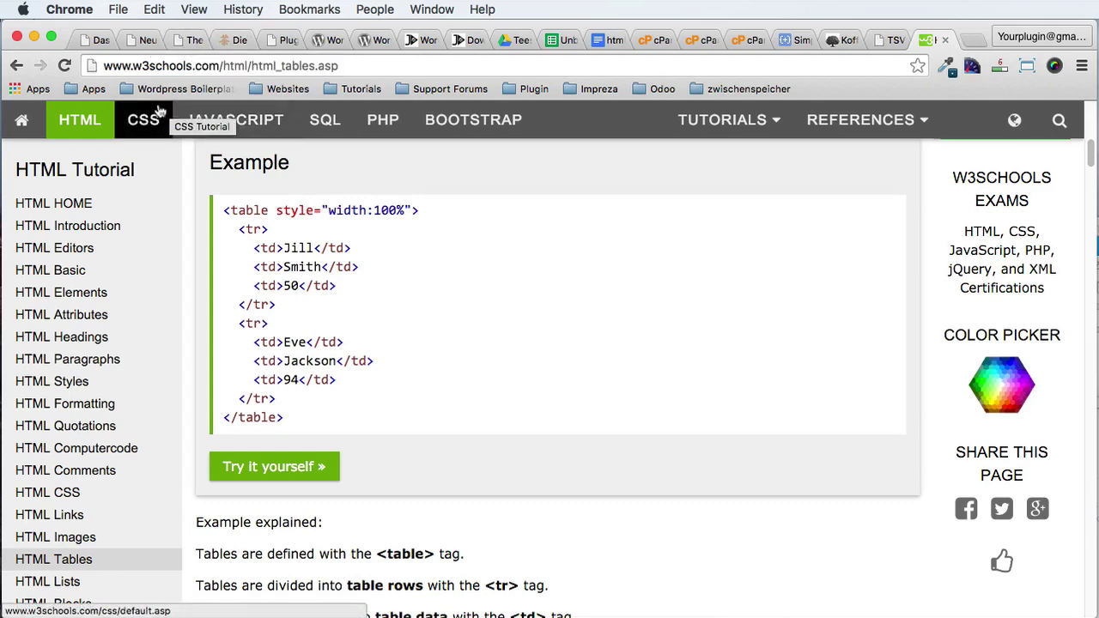
Step: Back in the WordPress page, empty the shortcode's url value and delete the example template before its closing tag
click(184, 40)
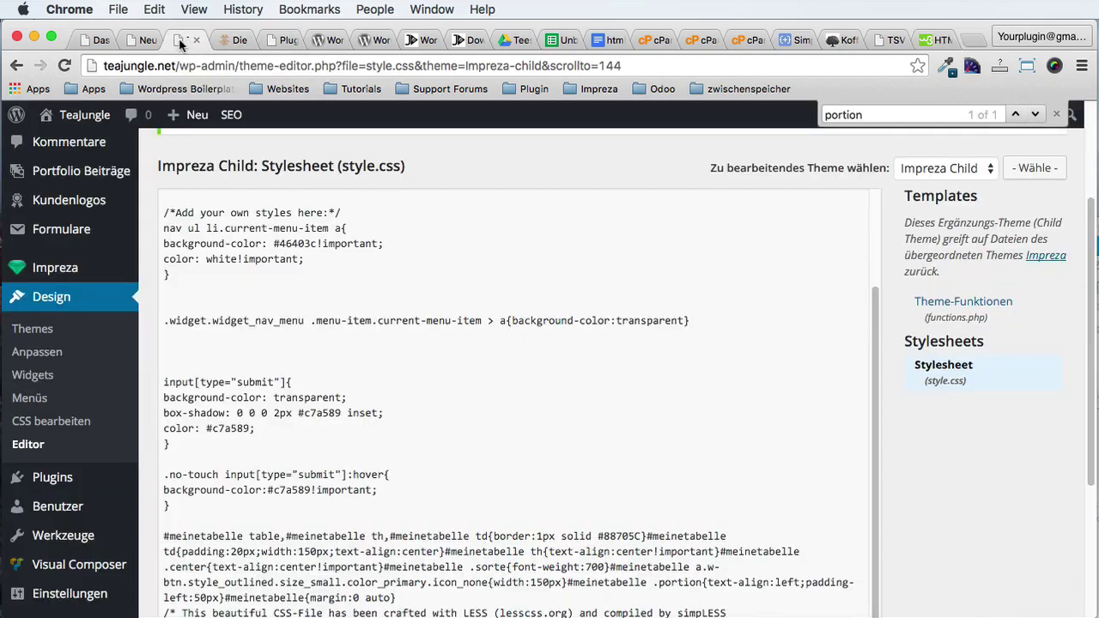
scroll(264, 292, down, 4)
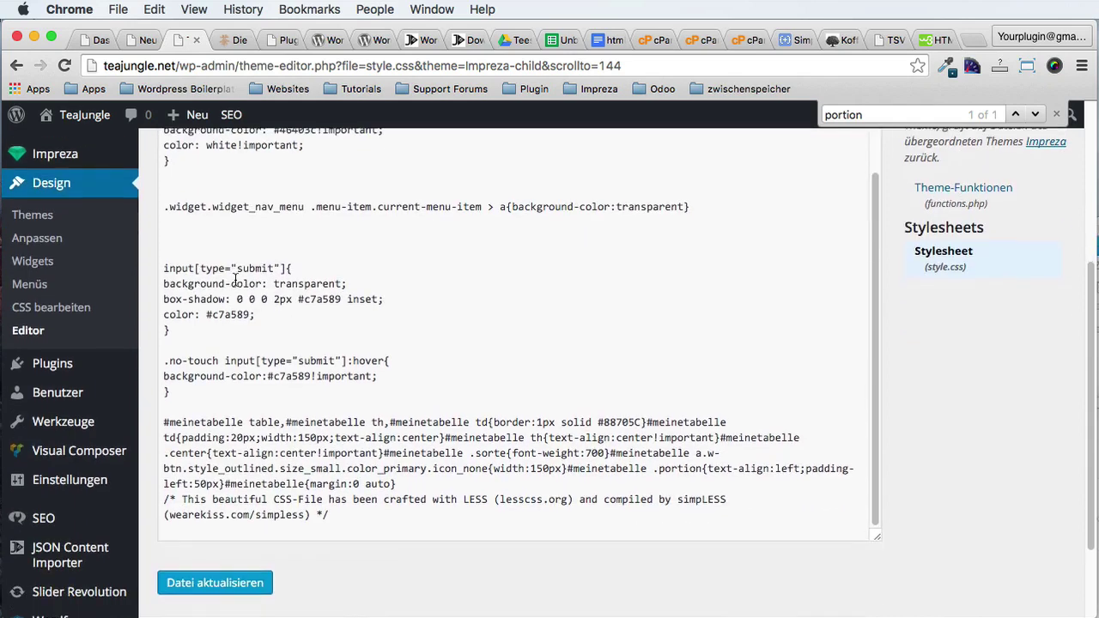
click(137, 40)
click(202, 460)
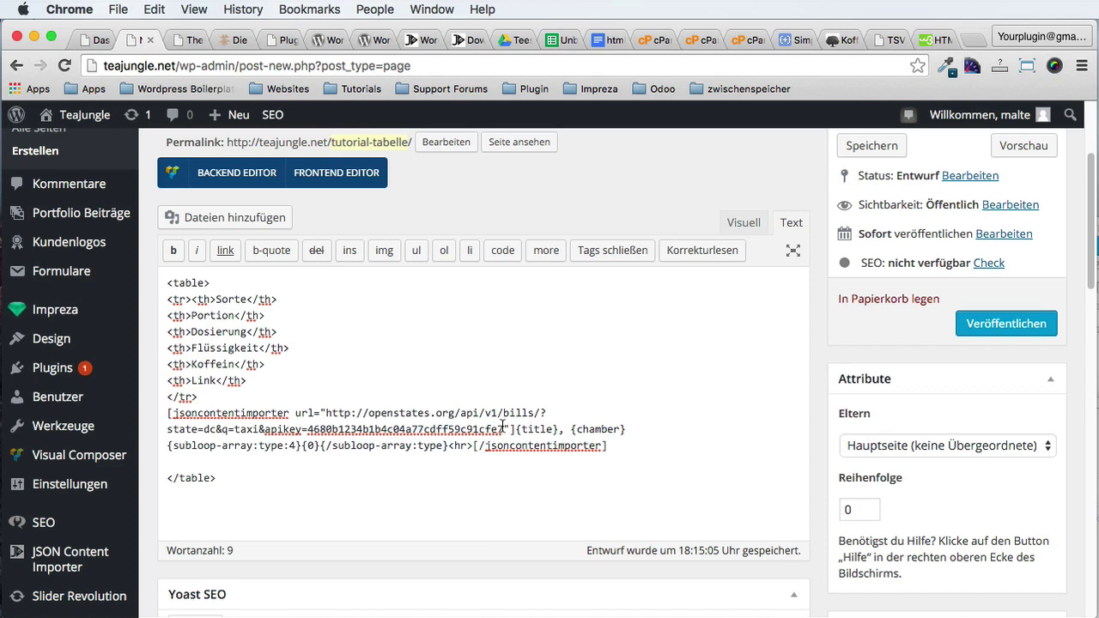
drag(502, 428, 327, 413)
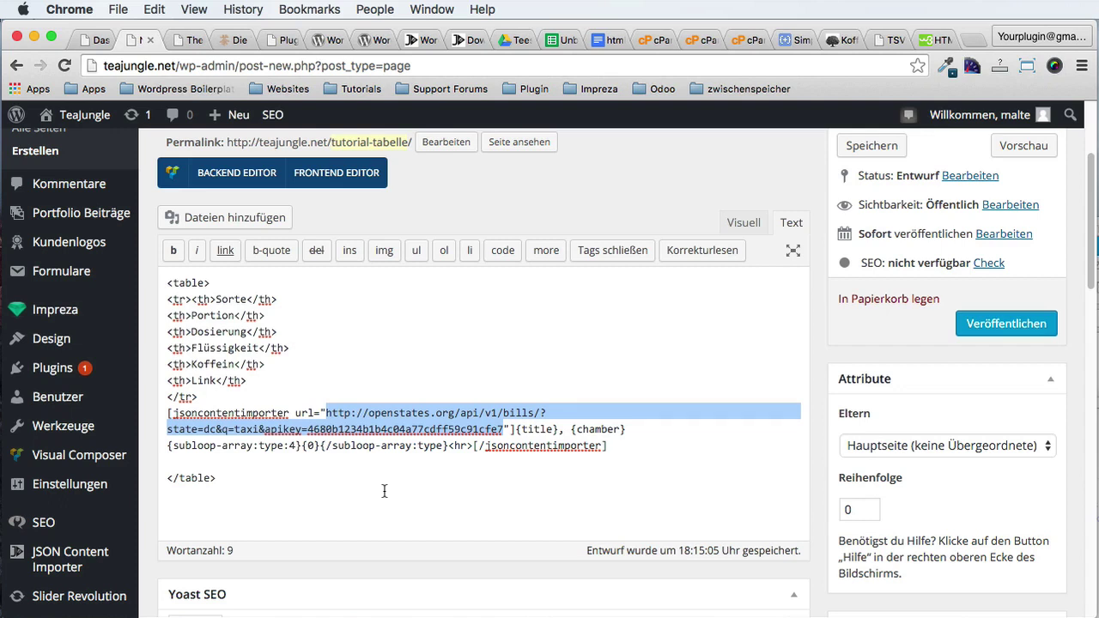
key(BackSpace)
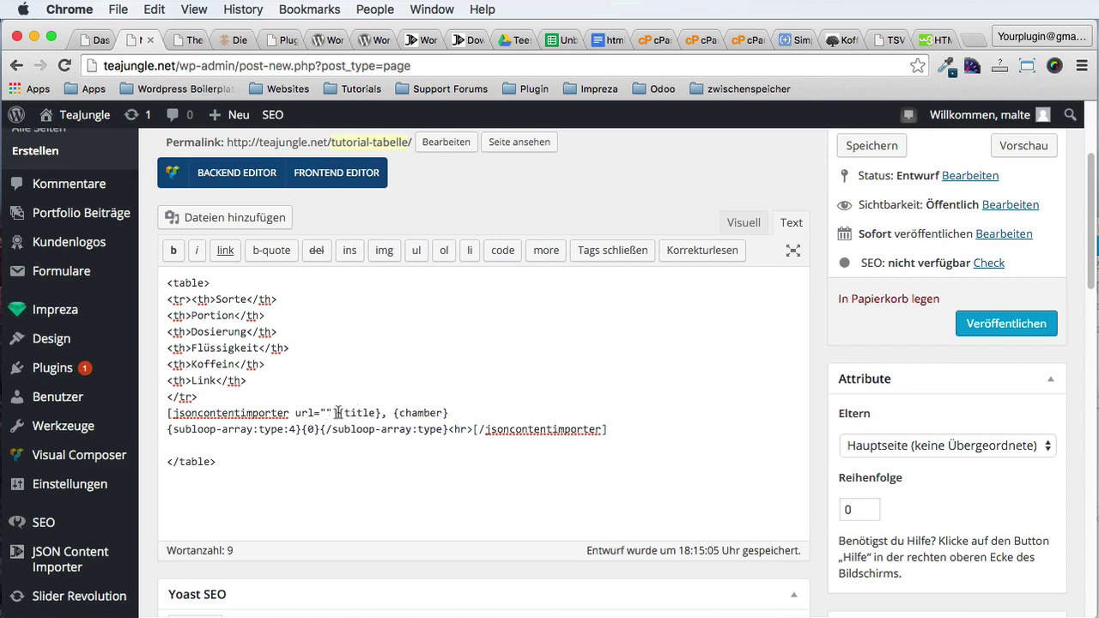
drag(337, 413, 475, 428)
key(BackSpace)
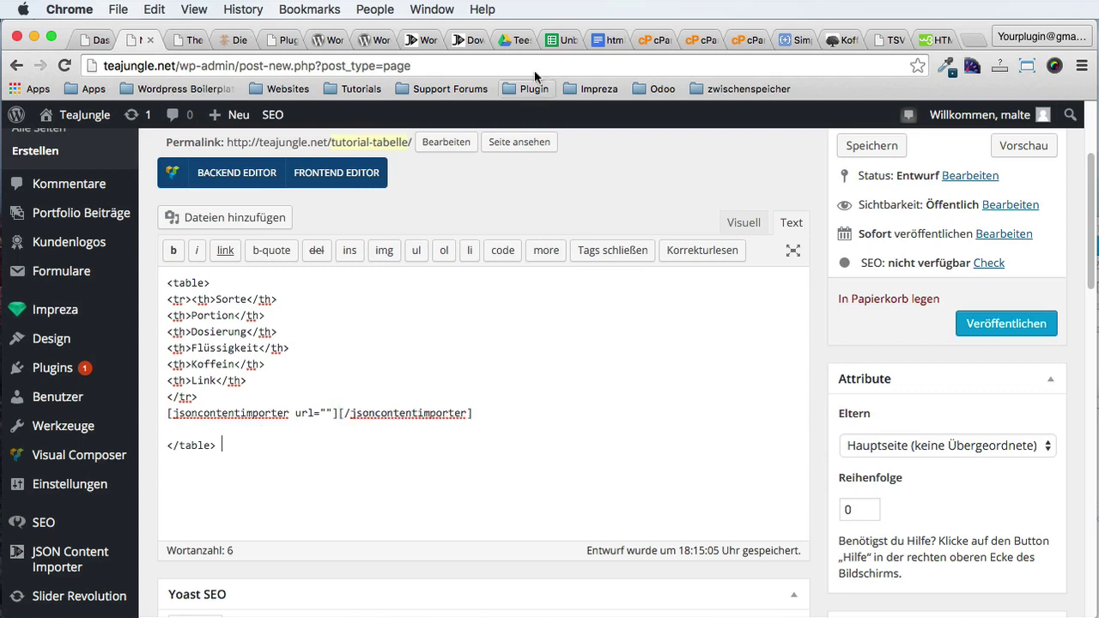
Step: Switch to the tea spreadsheet and download the current sheet as tab-separated values (.tsv)
click(562, 40)
click(239, 341)
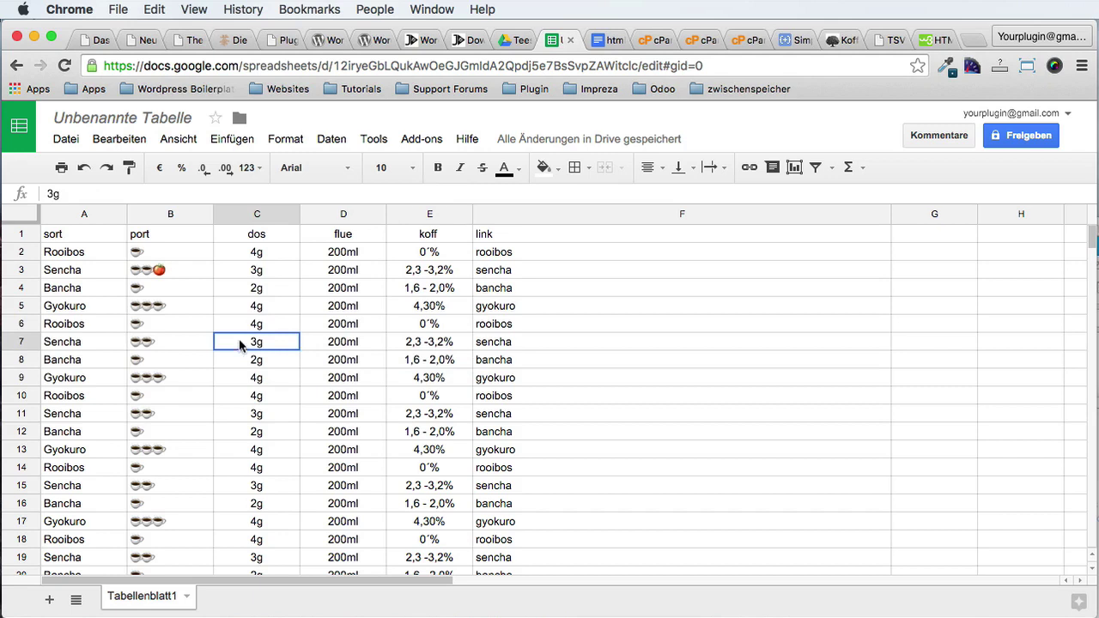
click(67, 139)
mouse_move(116, 433)
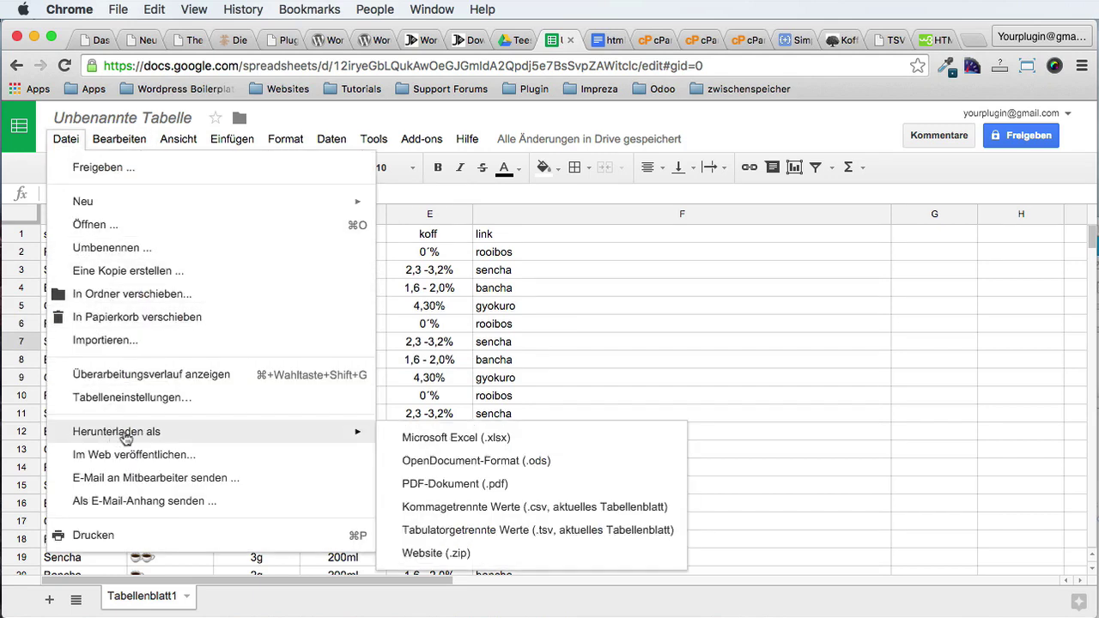
click(564, 537)
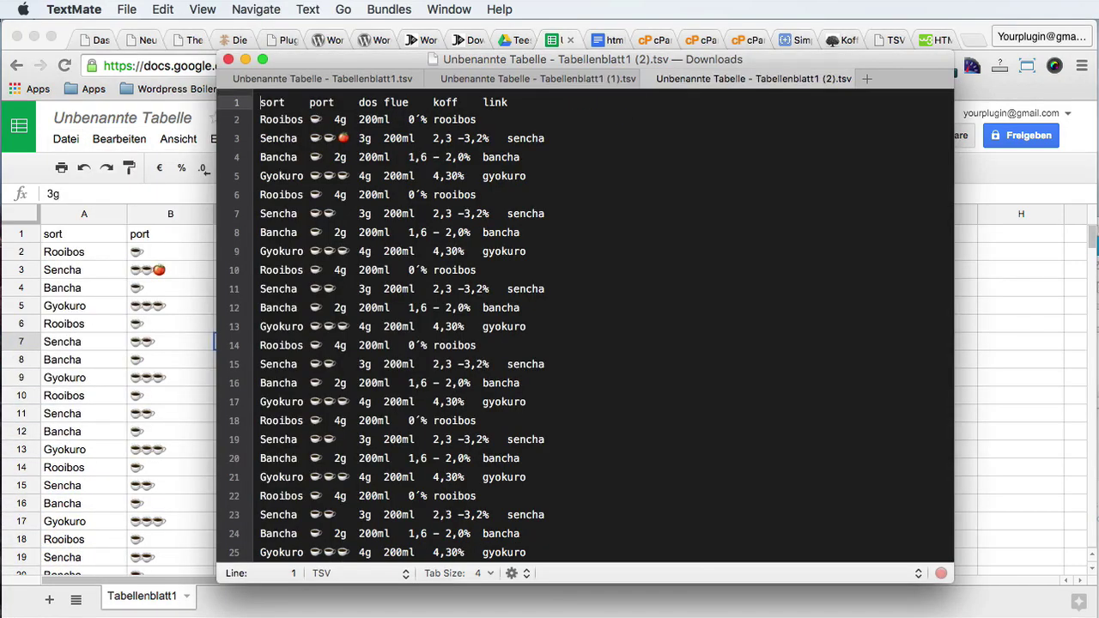
Step: Copy the entire contents of the downloaded TSV file in TextMate and return to the spreadsheet in Chrome
click(468, 401)
scroll(468, 396, down, 5)
key(super+a)
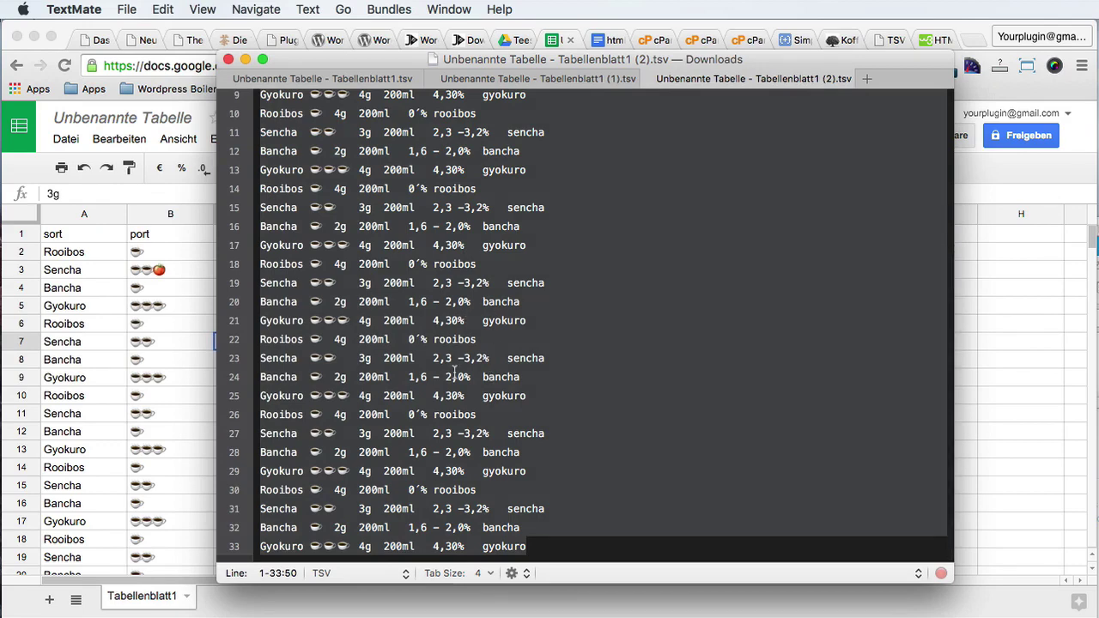
scroll(479, 273, up, 5)
click(988, 192)
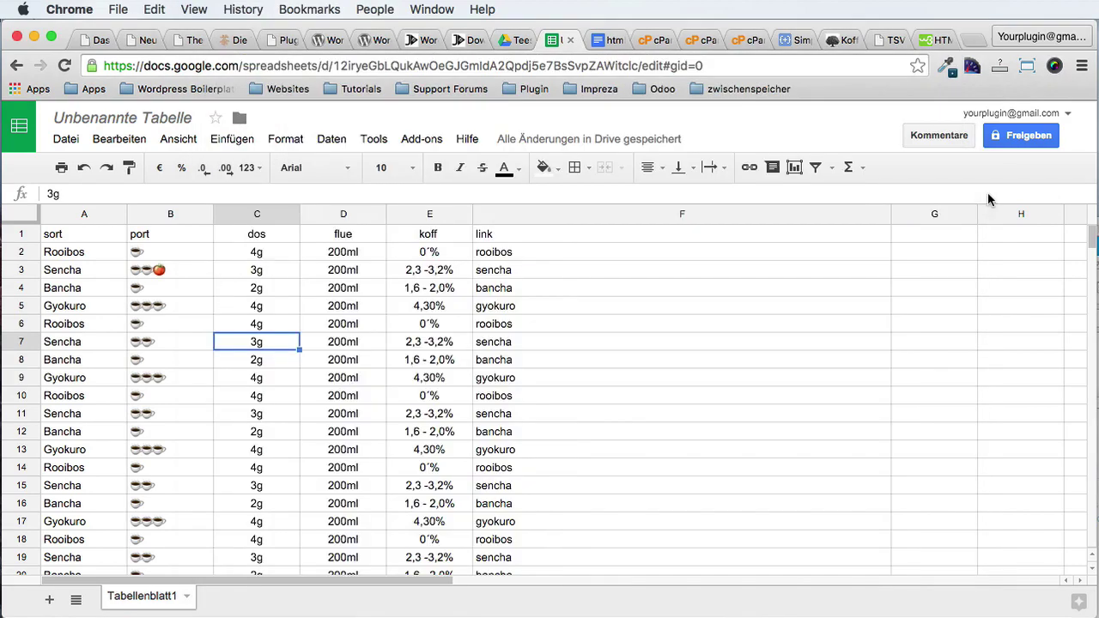
Step: Search for "tsv to json" and open the TSV to JSON converter on blaiprat.github.io
click(898, 36)
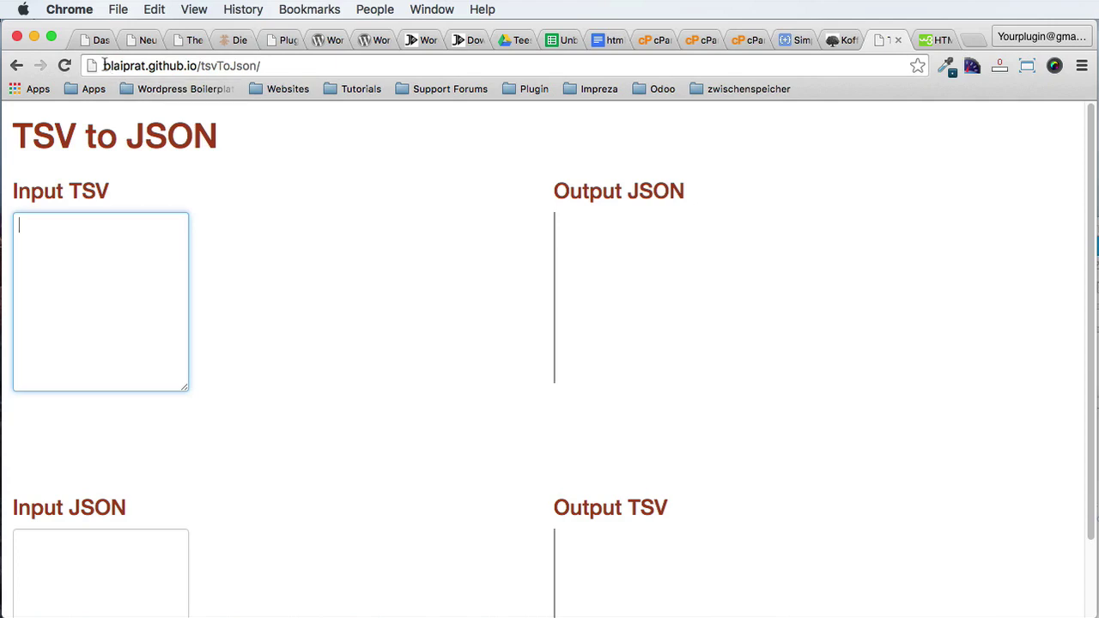
click(265, 67)
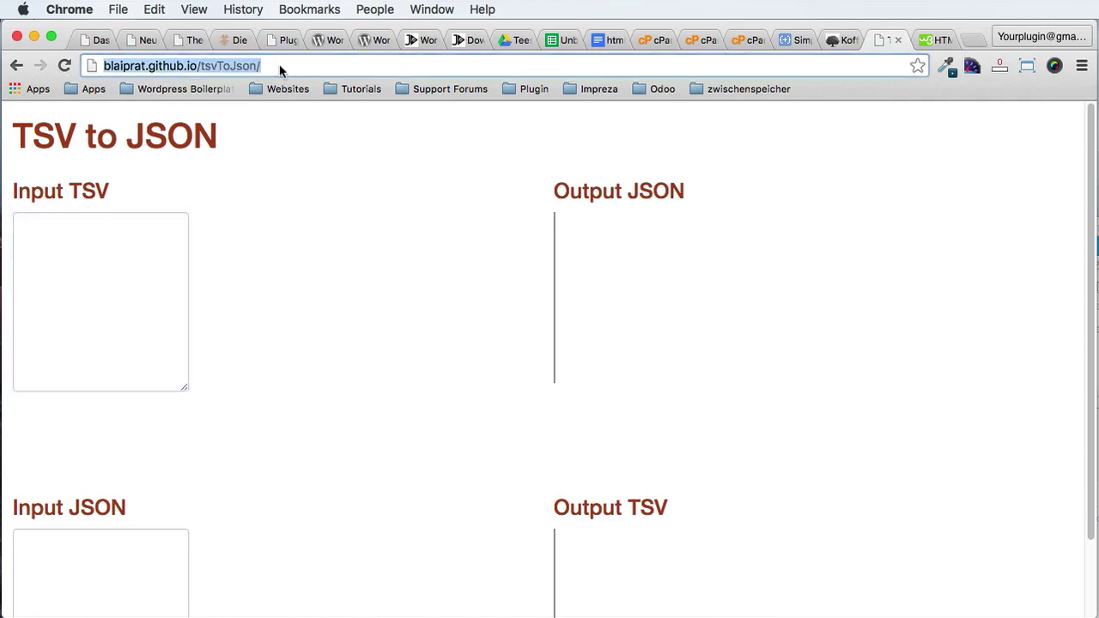
text(tsv to )
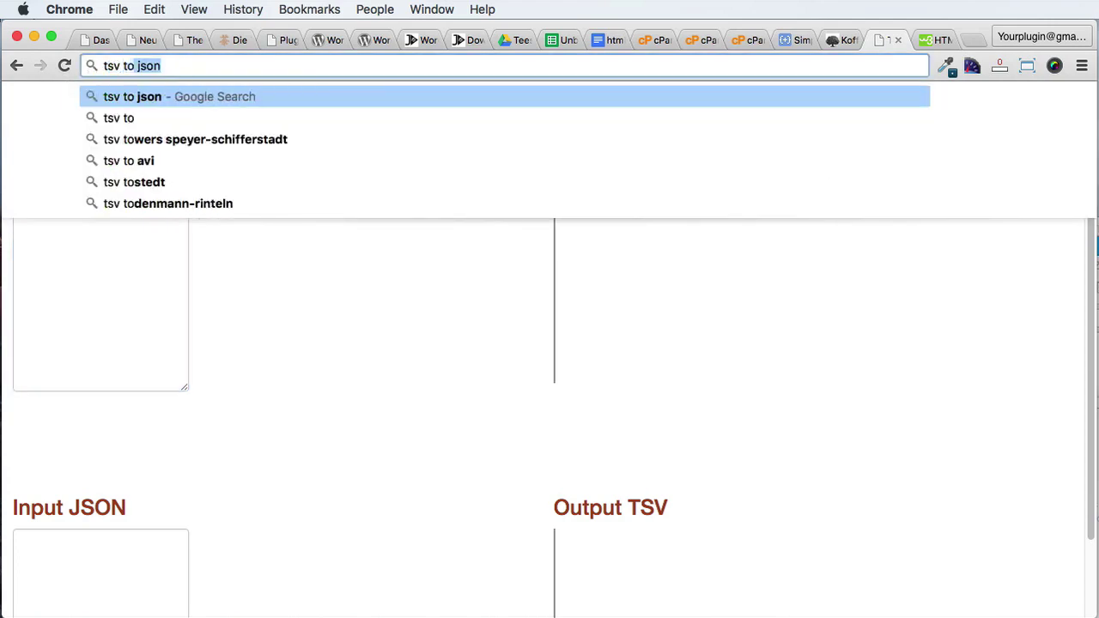
text(j)
key(Return)
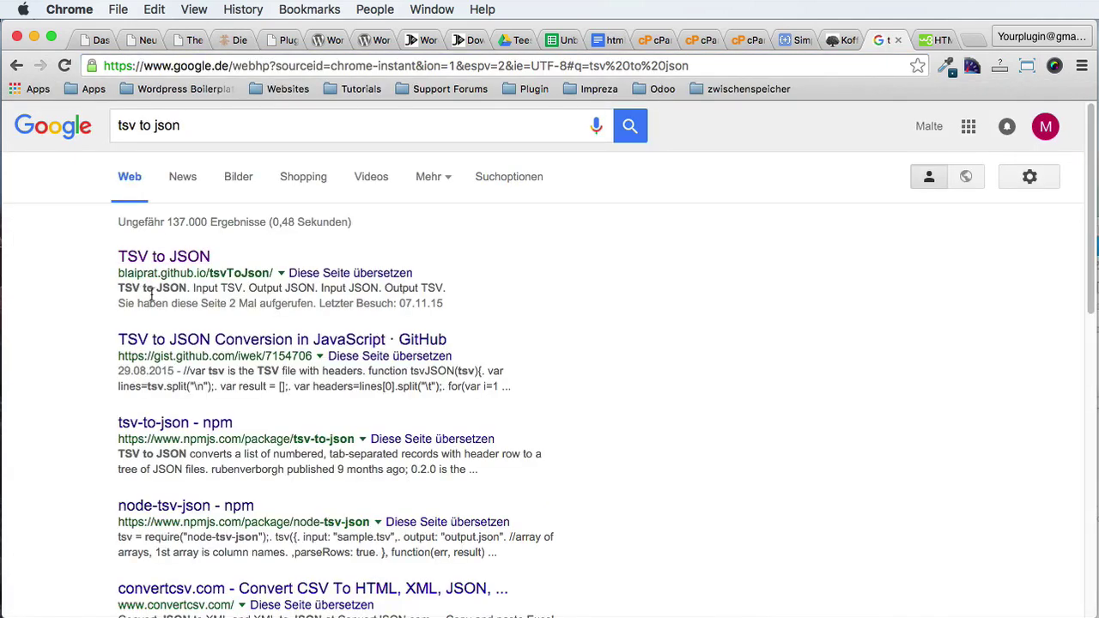
drag(119, 275, 170, 275)
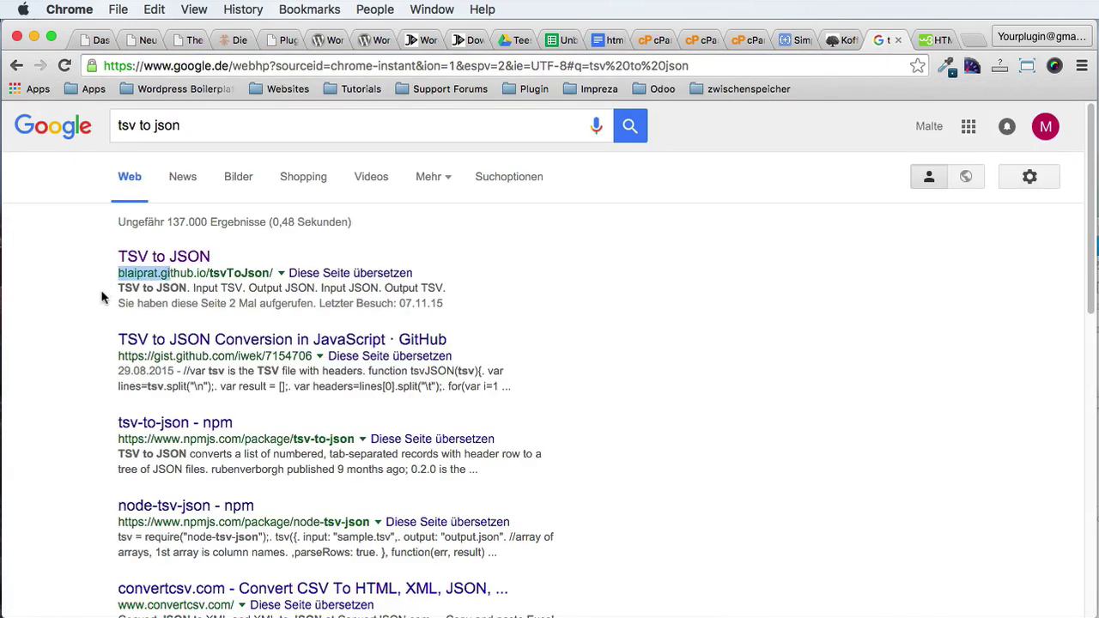
double_click(160, 273)
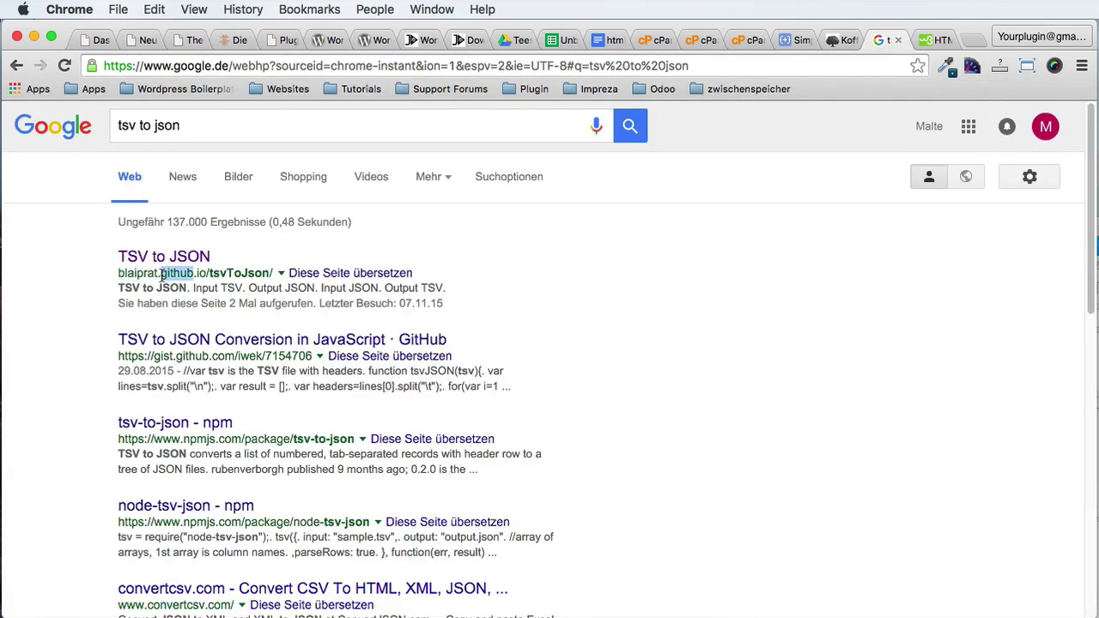
click(148, 258)
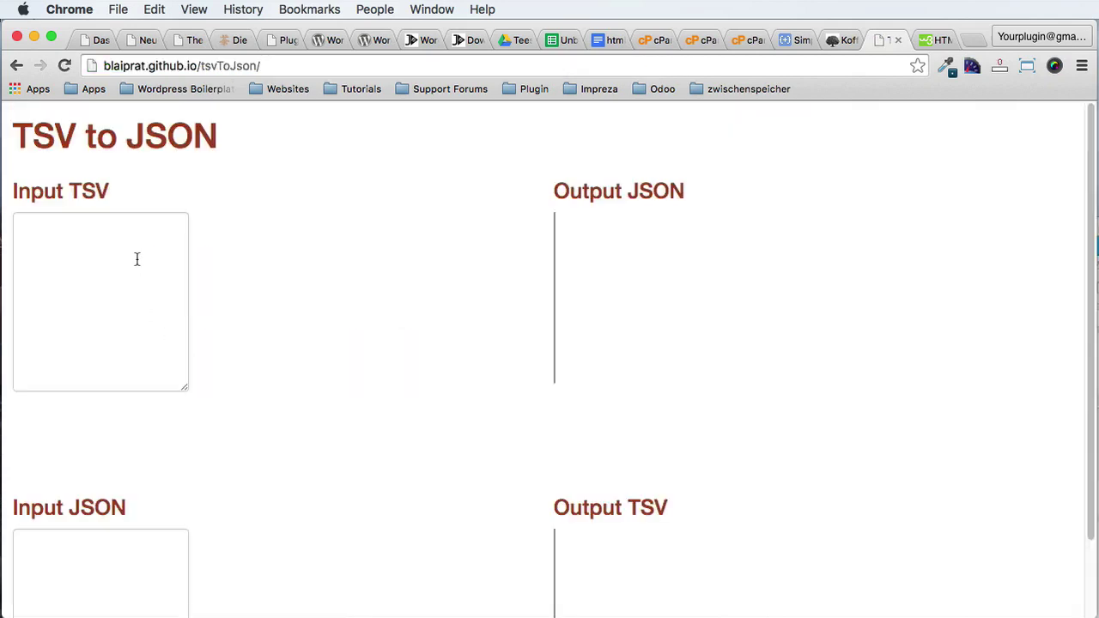
Step: Paste the copied tea data as Input TSV and inspect the generated Output JSON
click(138, 258)
key(ctrl+v)
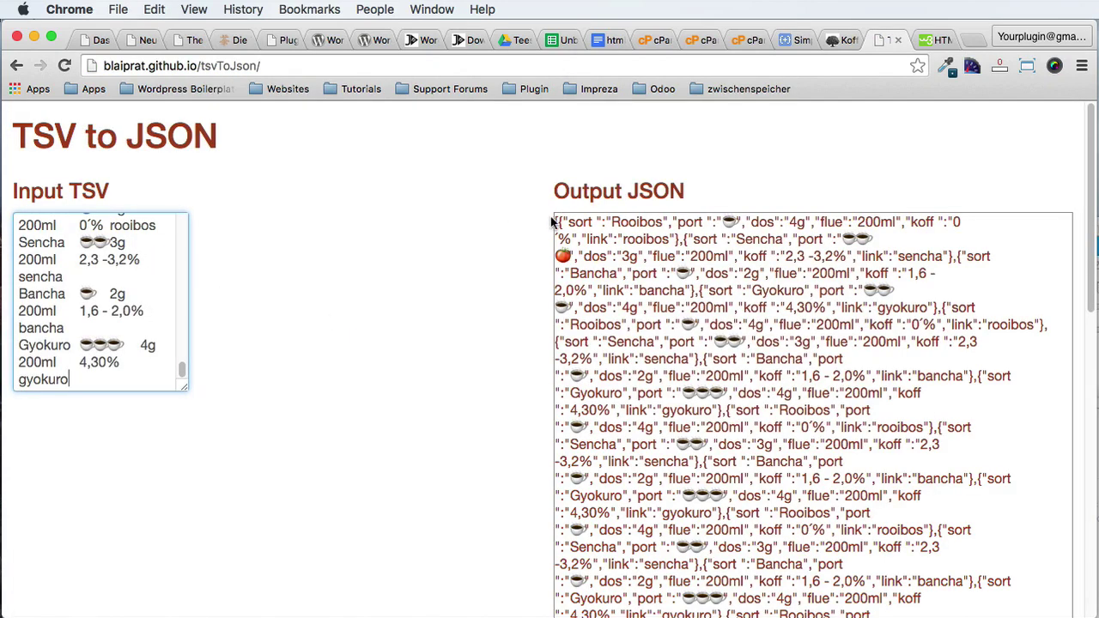
drag(556, 221, 731, 513)
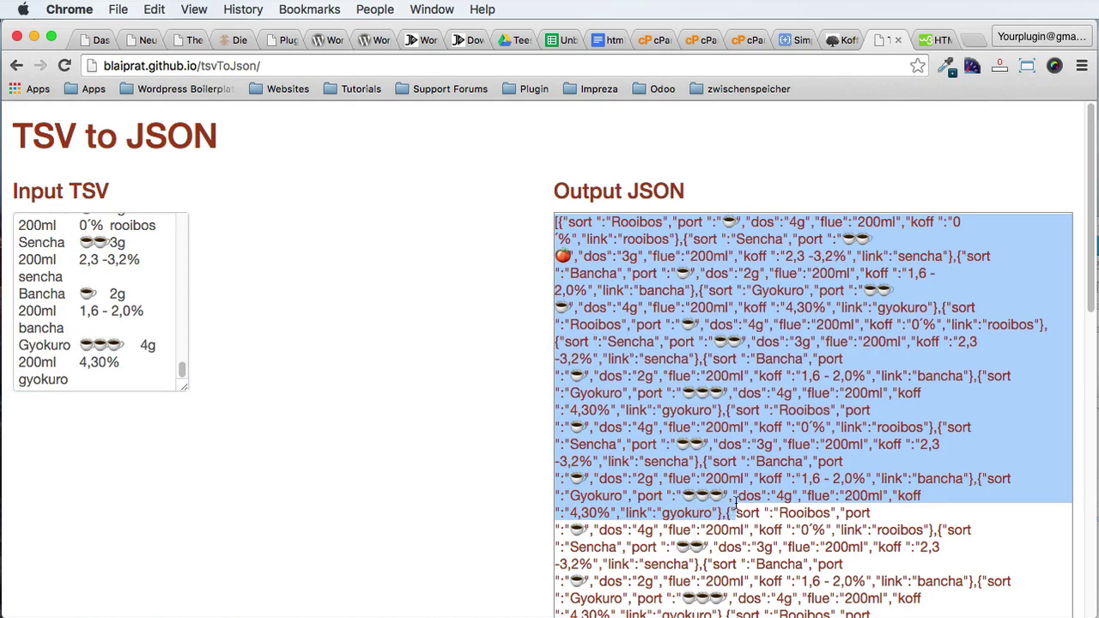
click(842, 275)
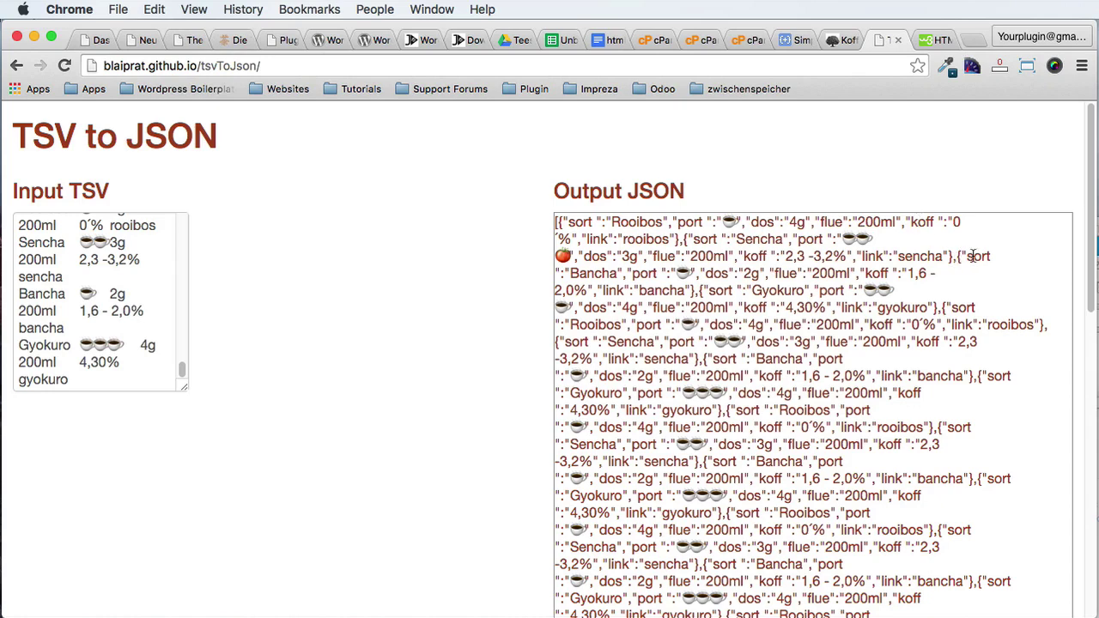
scroll(650, 257, down, 1)
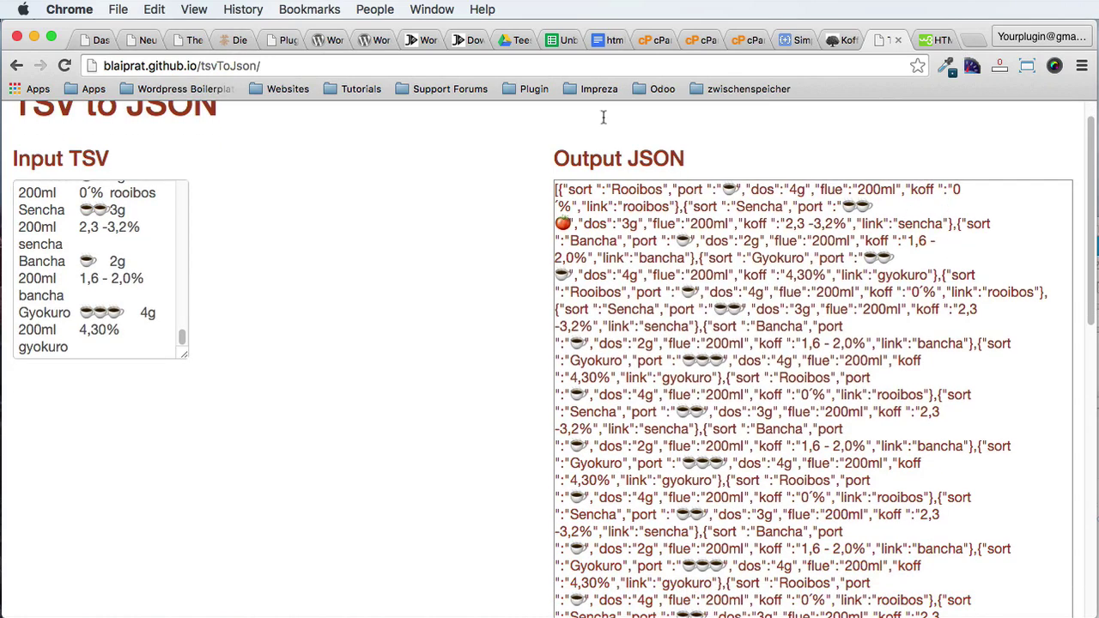
click(563, 39)
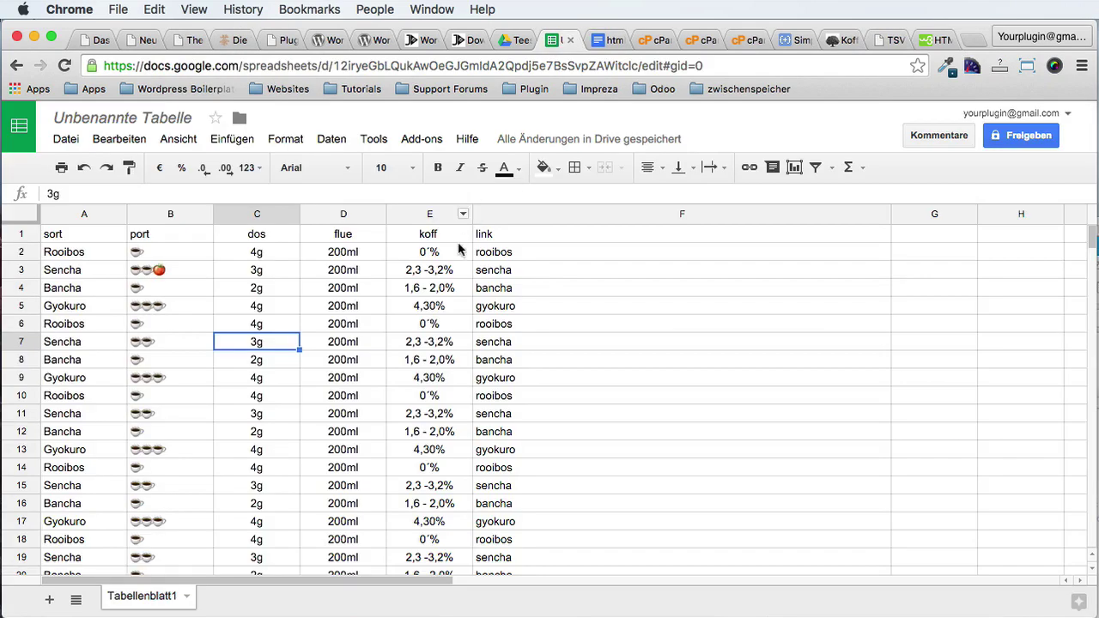
click(505, 256)
click(503, 275)
click(506, 309)
click(513, 292)
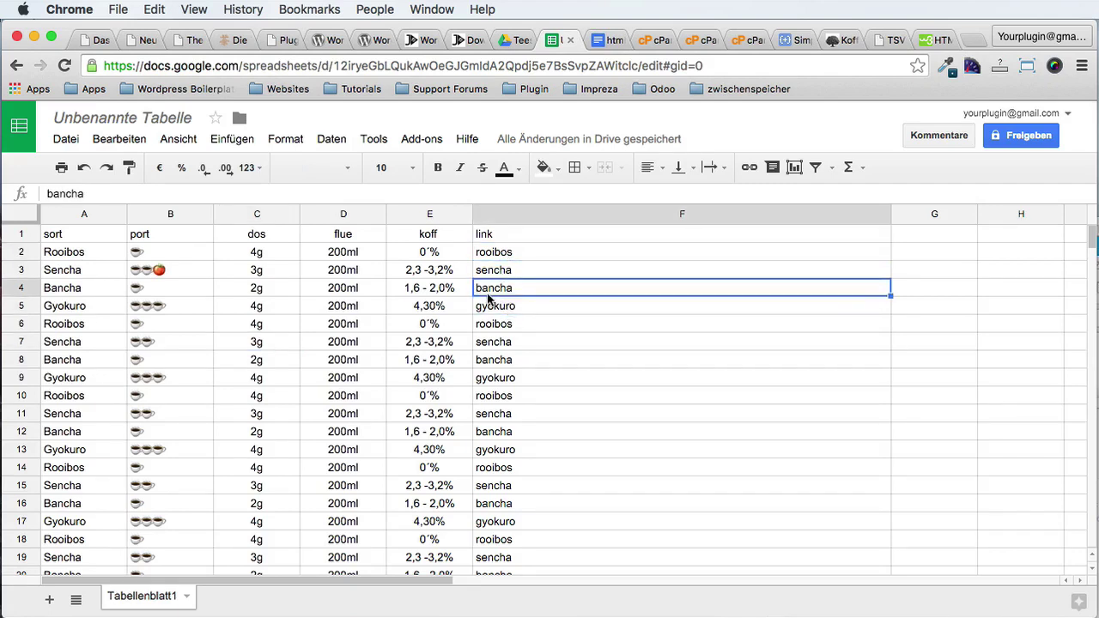
double_click(484, 289)
drag(480, 289, 539, 290)
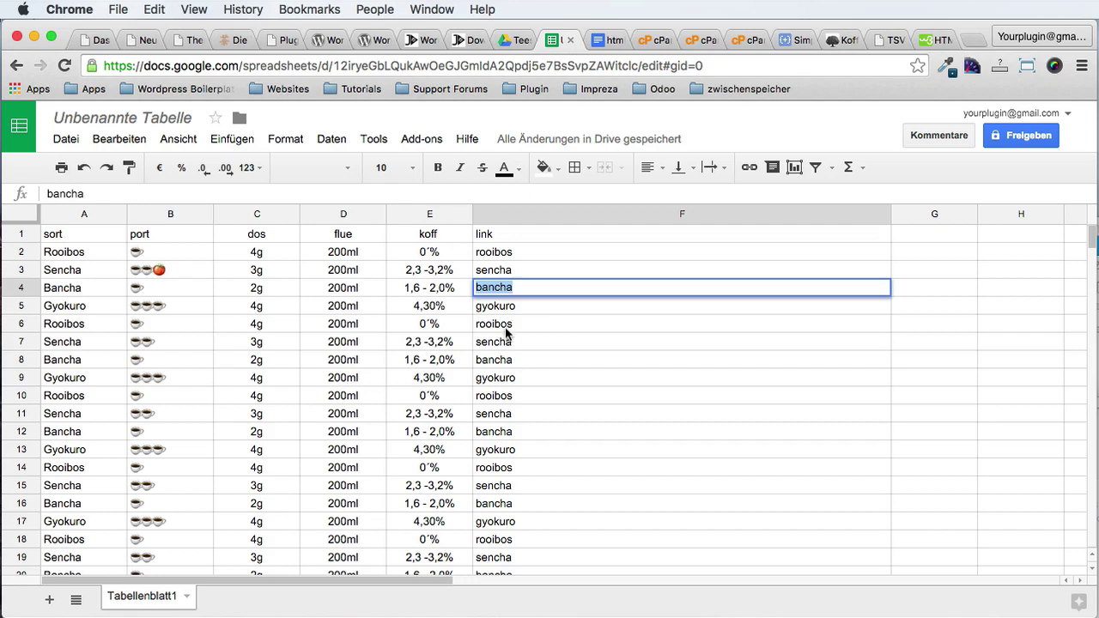
key(Left)
text(/)
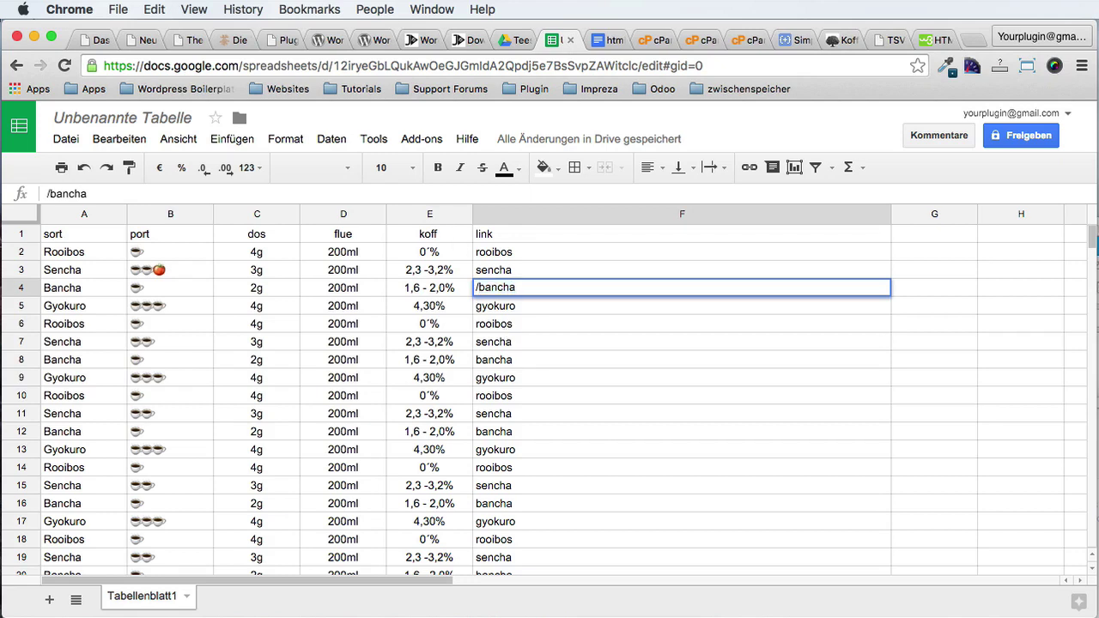
key(BackSpace)
text(www.teajungle.net/bancha)
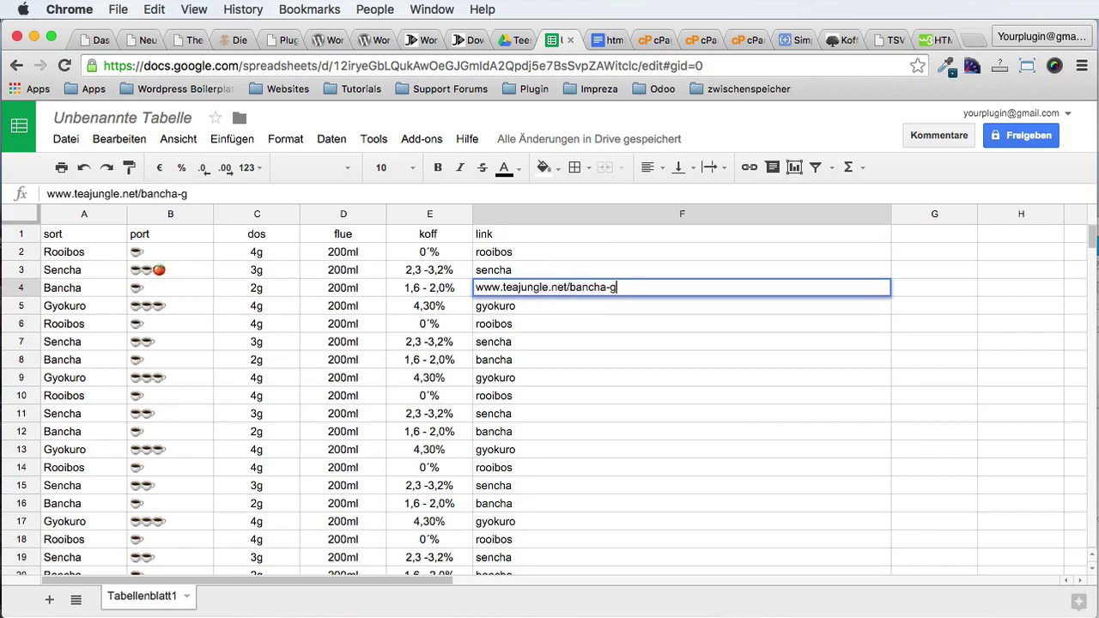
text(-gruen)
shift+click(571, 287)
click(570, 287)
drag(571, 287, 475, 286)
key(BackSpace)
key(Return)
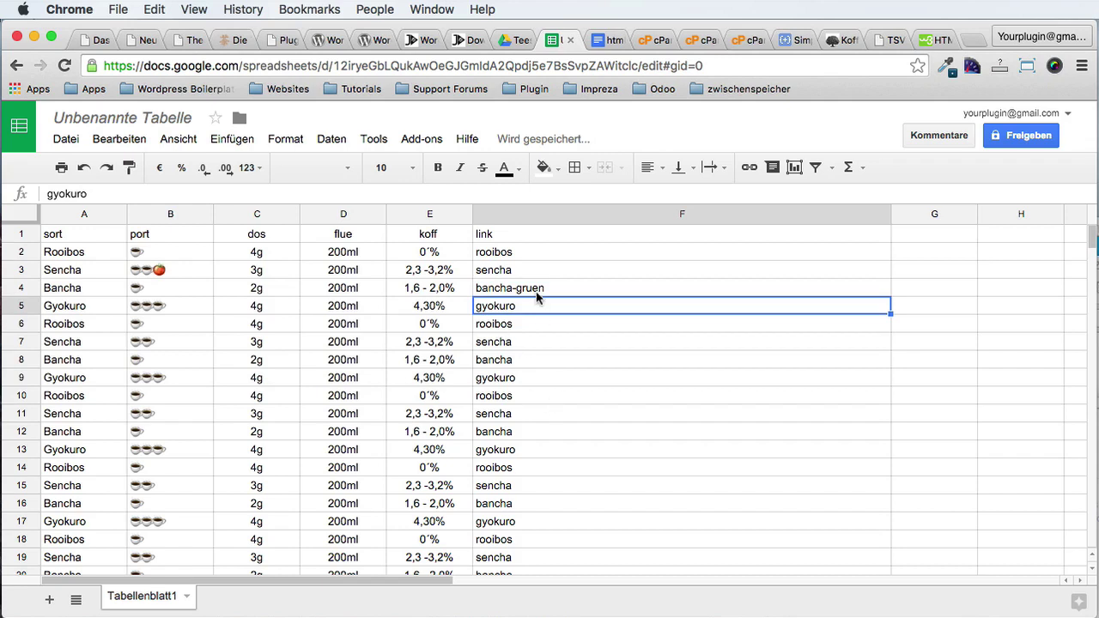
click(536, 293)
click(522, 348)
click(502, 292)
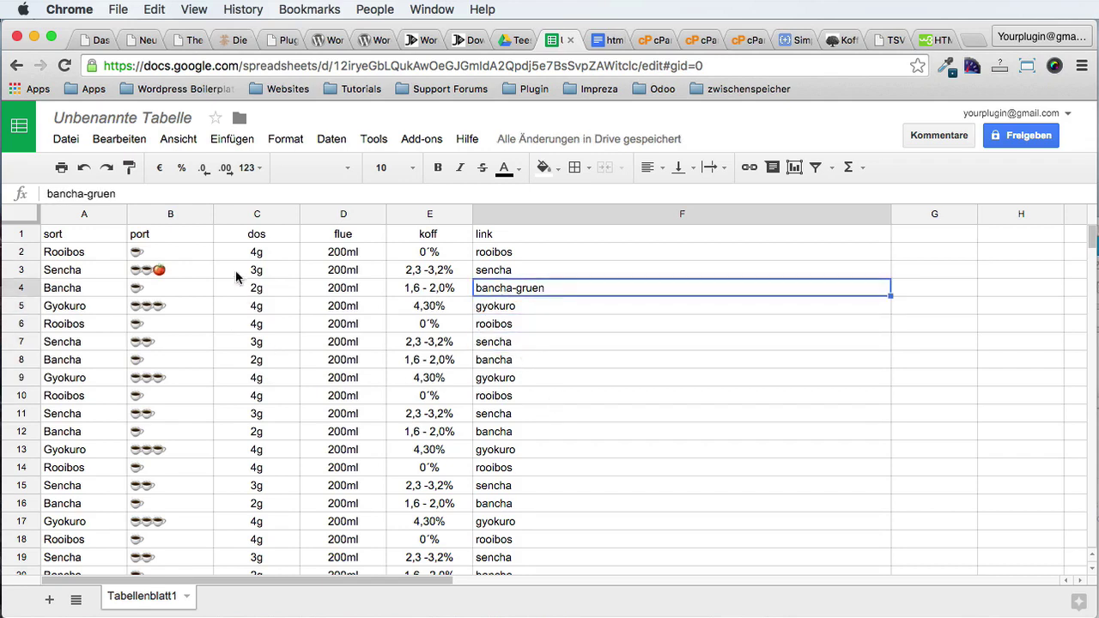
click(528, 255)
click(515, 289)
Step: Download the edited sheet again as tab-separated values (.tsv)
click(66, 142)
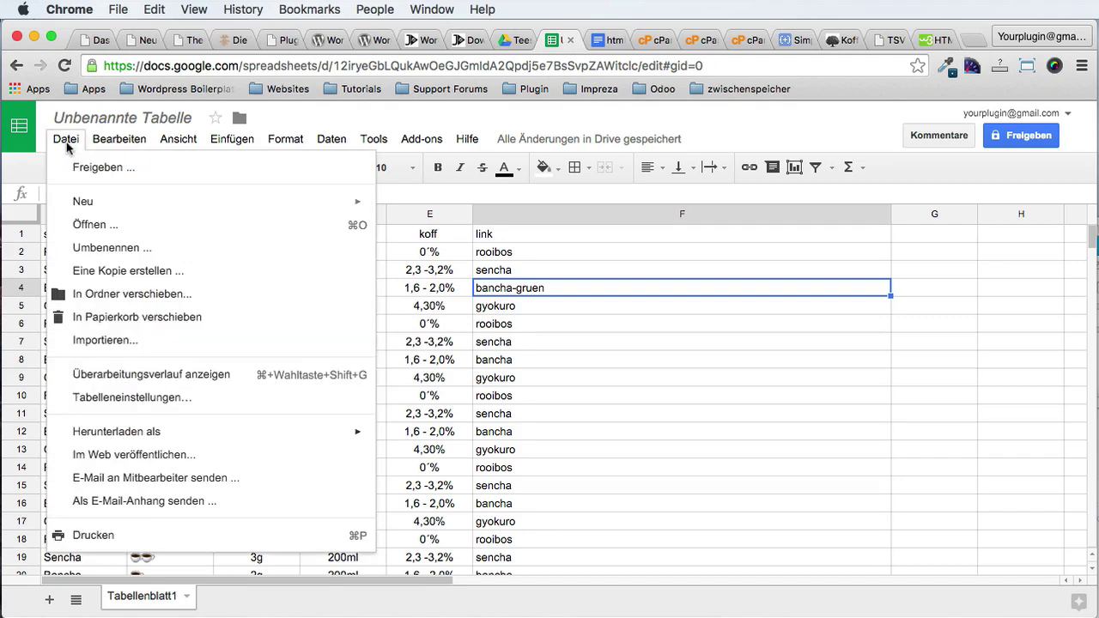
mouse_move(168, 202)
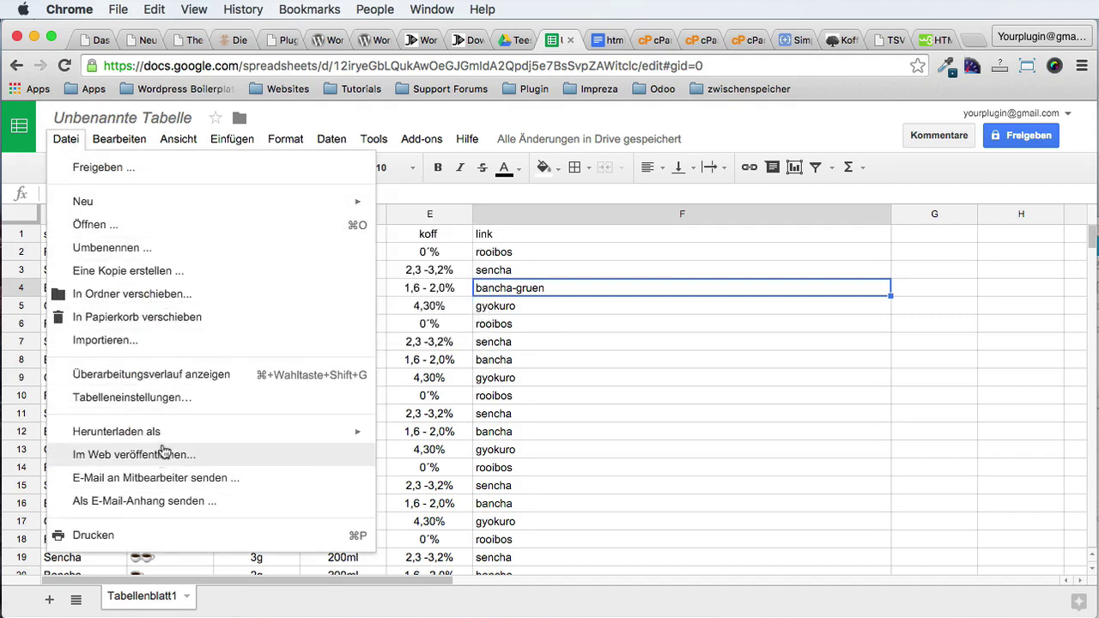
mouse_move(343, 436)
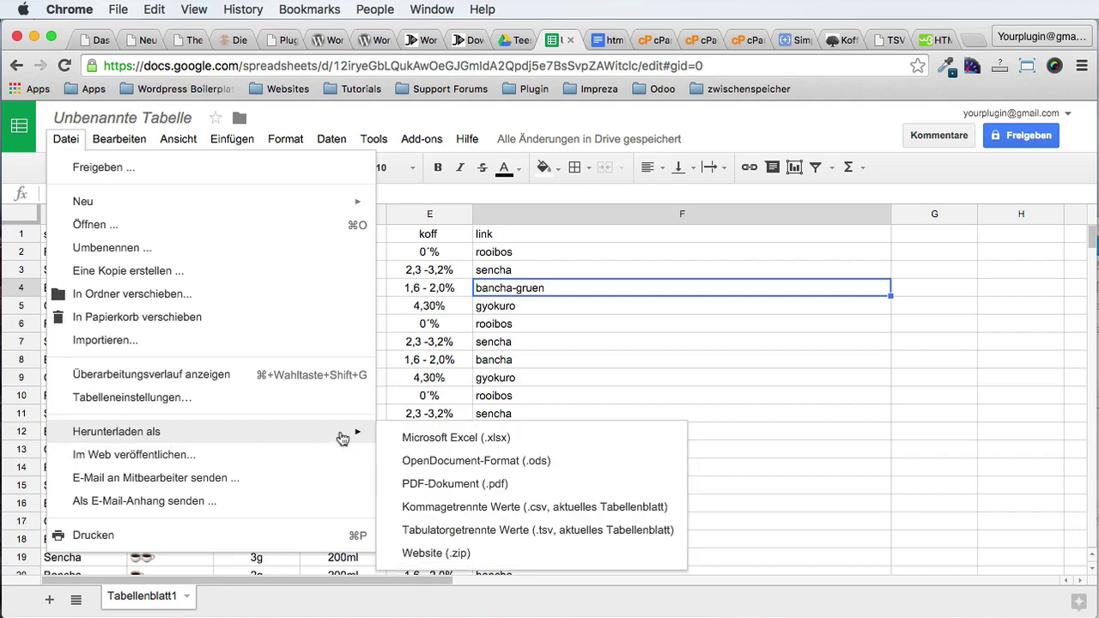
click(548, 532)
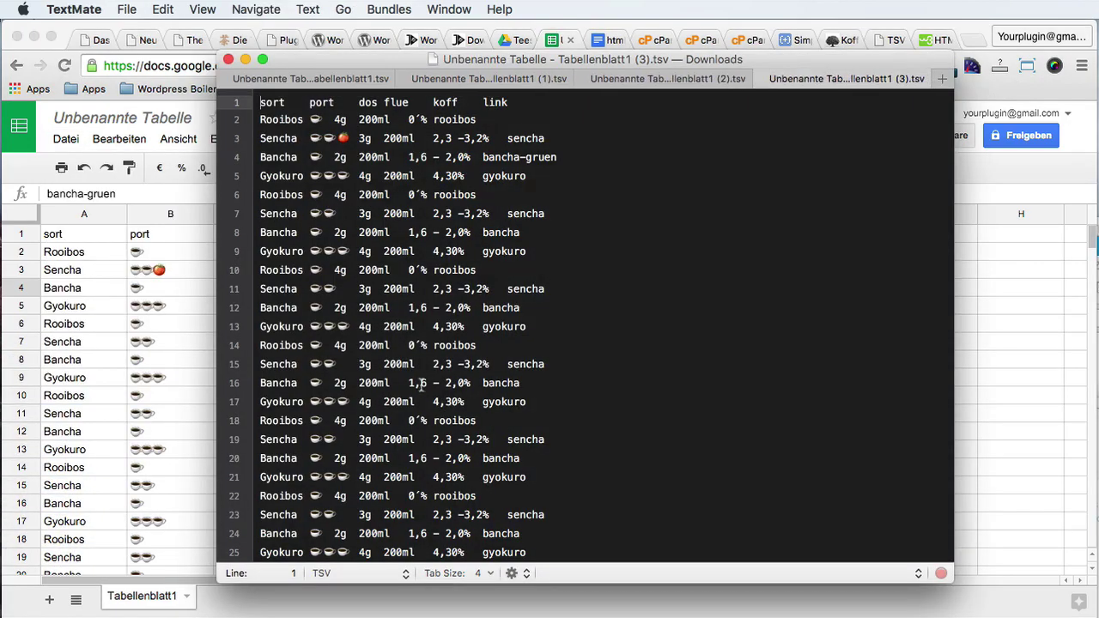
Step: Copy all of the newly downloaded TSV file and replace the converter's Input TSV with it
click(560, 312)
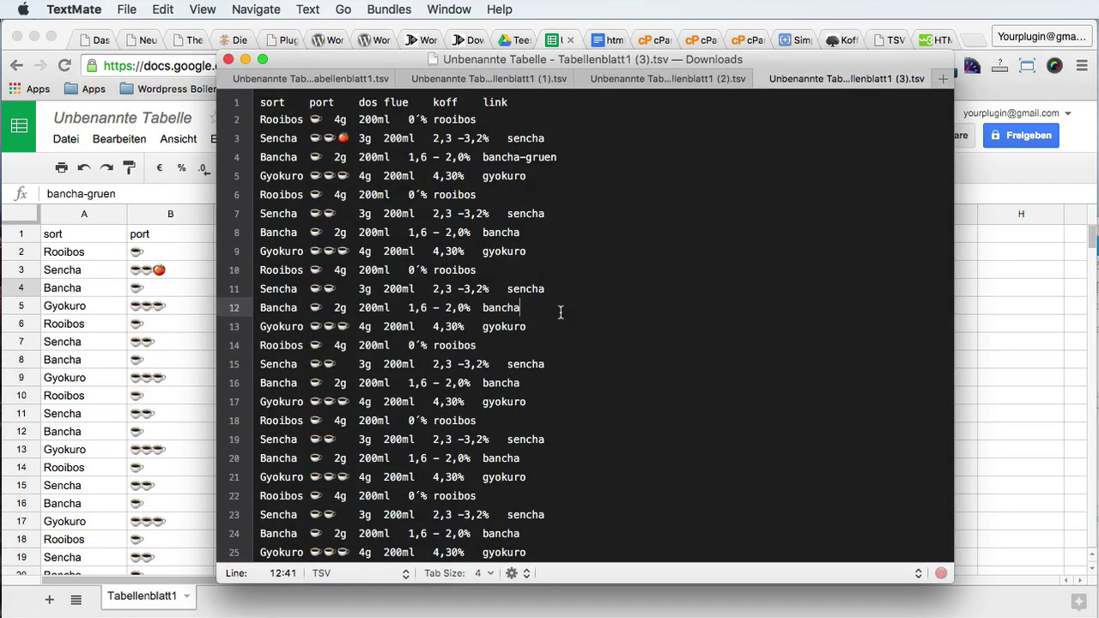
key(super+a)
key(super+c)
key(super+Tab)
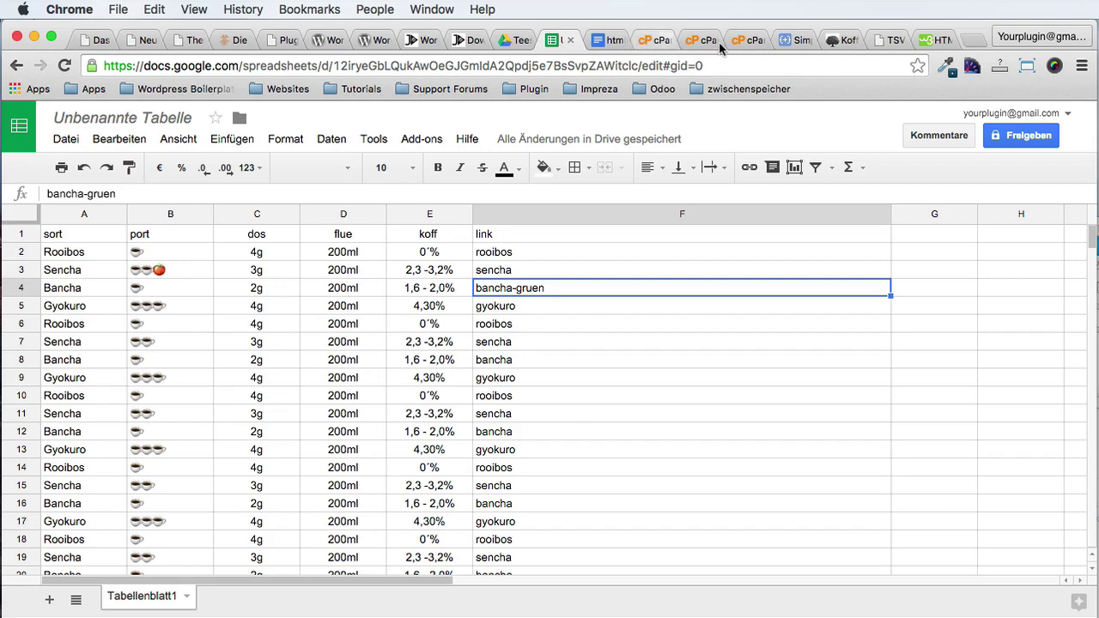
click(890, 40)
click(83, 252)
key(super+a)
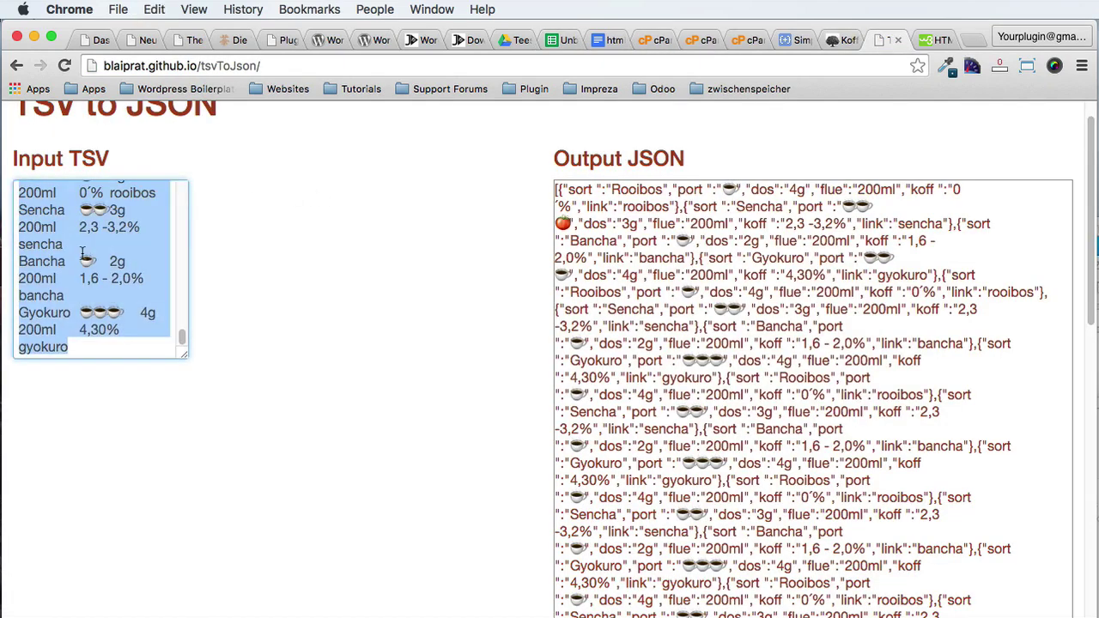
key(super+v)
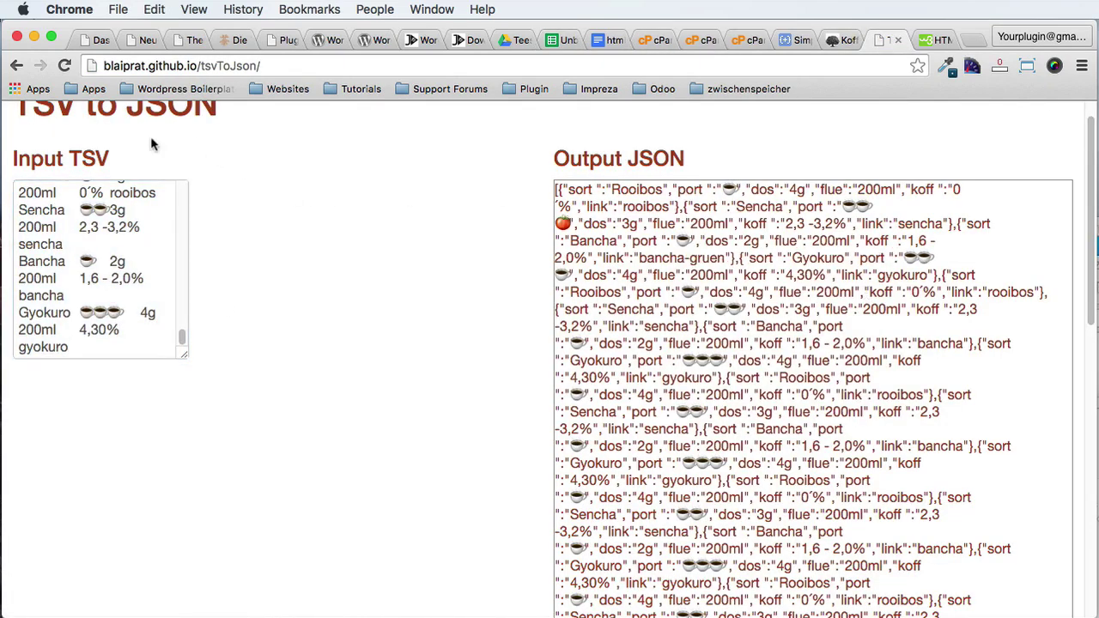
Step: Select through the Output JSON from its opening bracket towards the last record and review the converted data
double_click(77, 159)
double_click(657, 159)
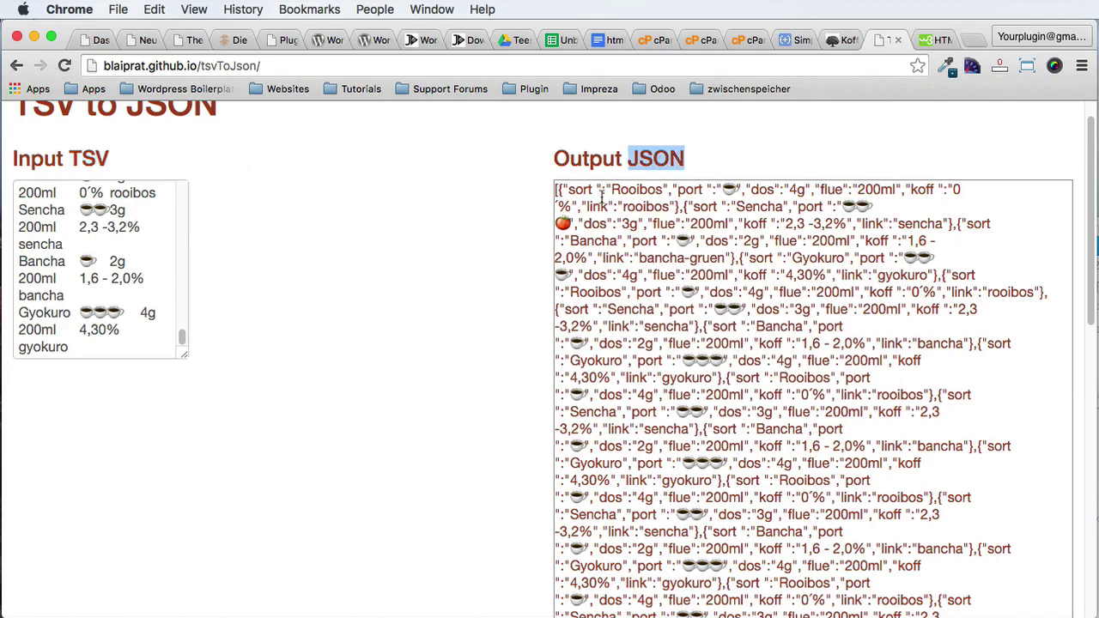
drag(556, 189, 641, 310)
drag(657, 325, 763, 326)
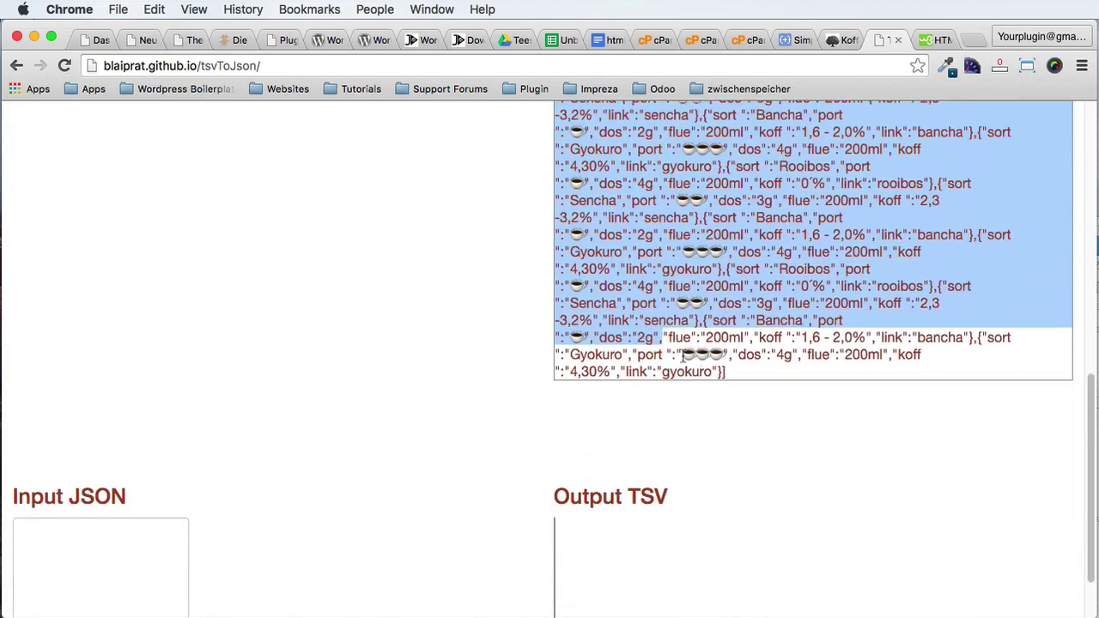
scroll(763, 326, up, 15)
scroll(764, 317, down, 2)
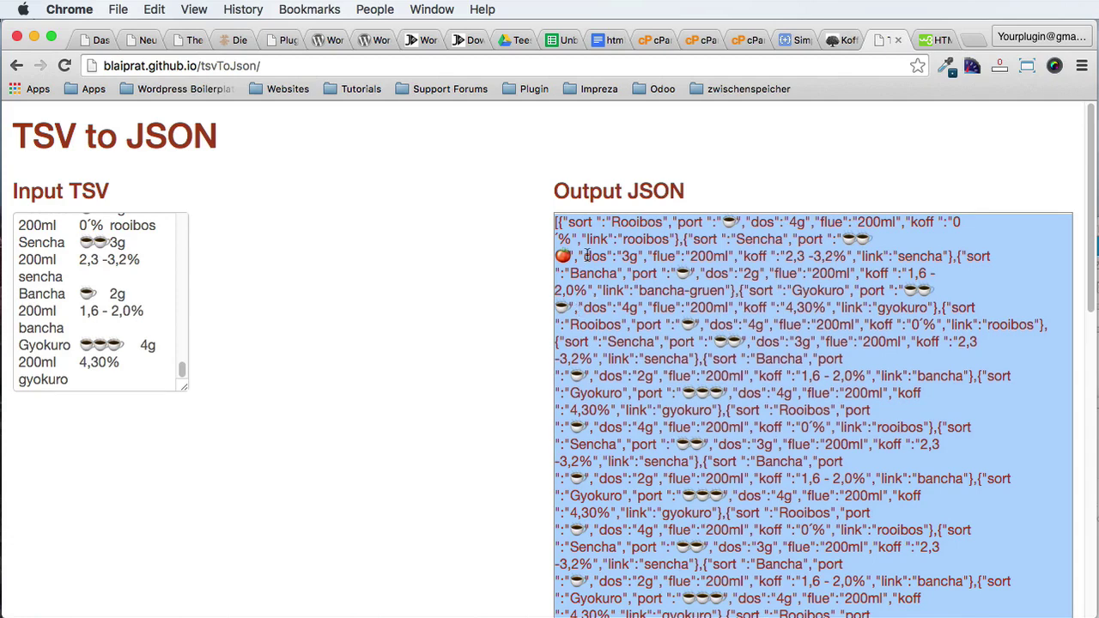
click(577, 243)
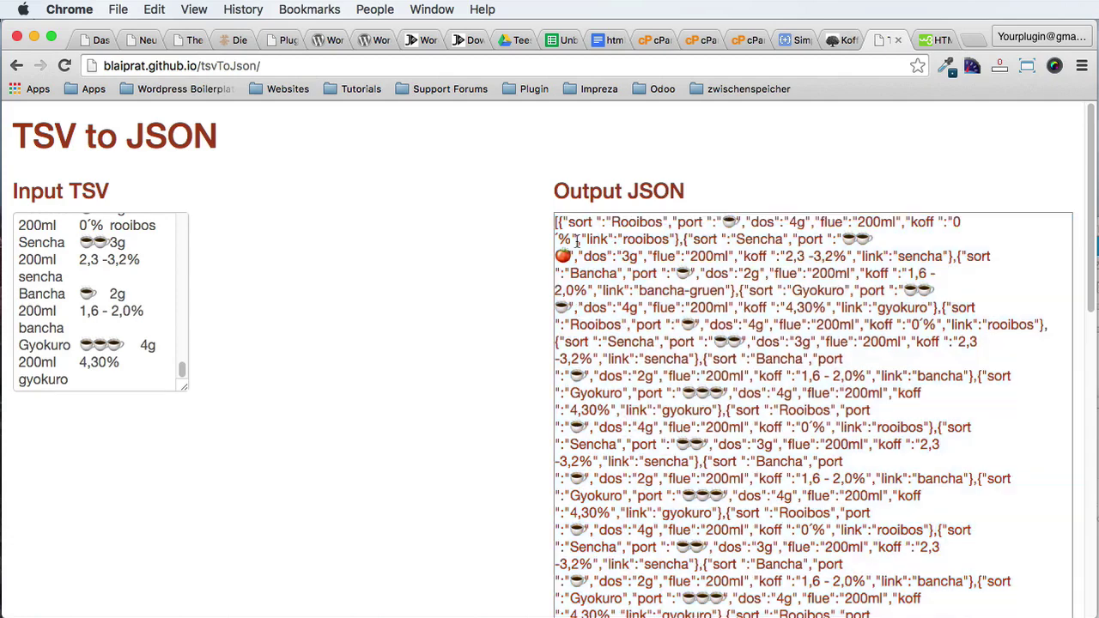
Step: Examine the keys and values in the Output JSON from the first Rooibos record down to the closing bracket
double_click(580, 221)
click(579, 222)
double_click(580, 221)
double_click(691, 222)
double_click(831, 222)
click(926, 221)
double_click(925, 221)
click(654, 225)
scroll(682, 444, down, 3)
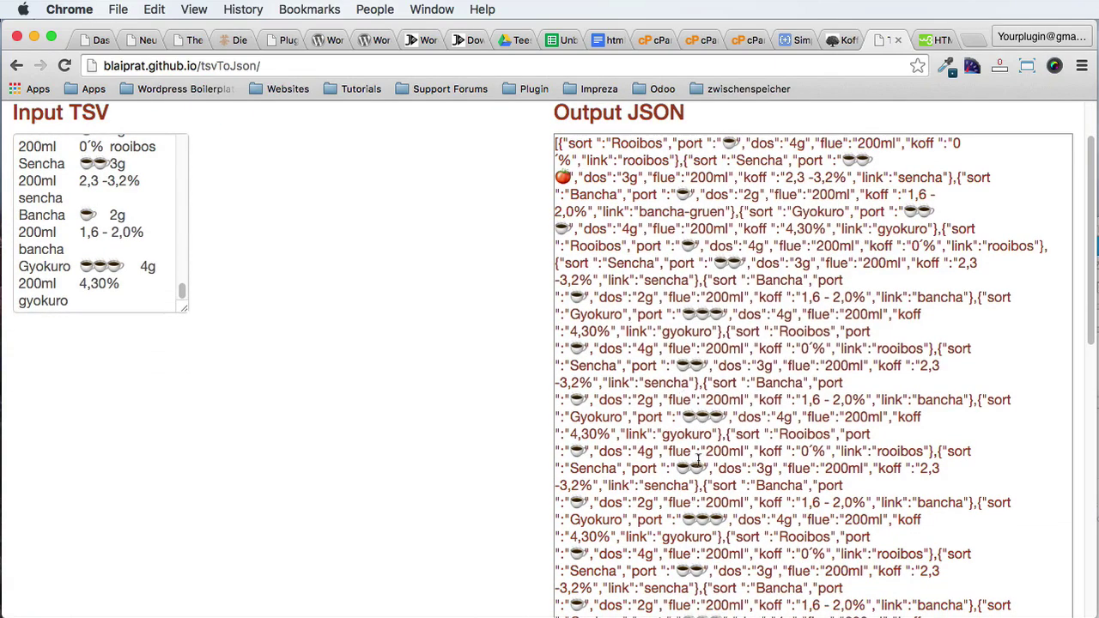
scroll(698, 461, down, 3)
double_click(682, 351)
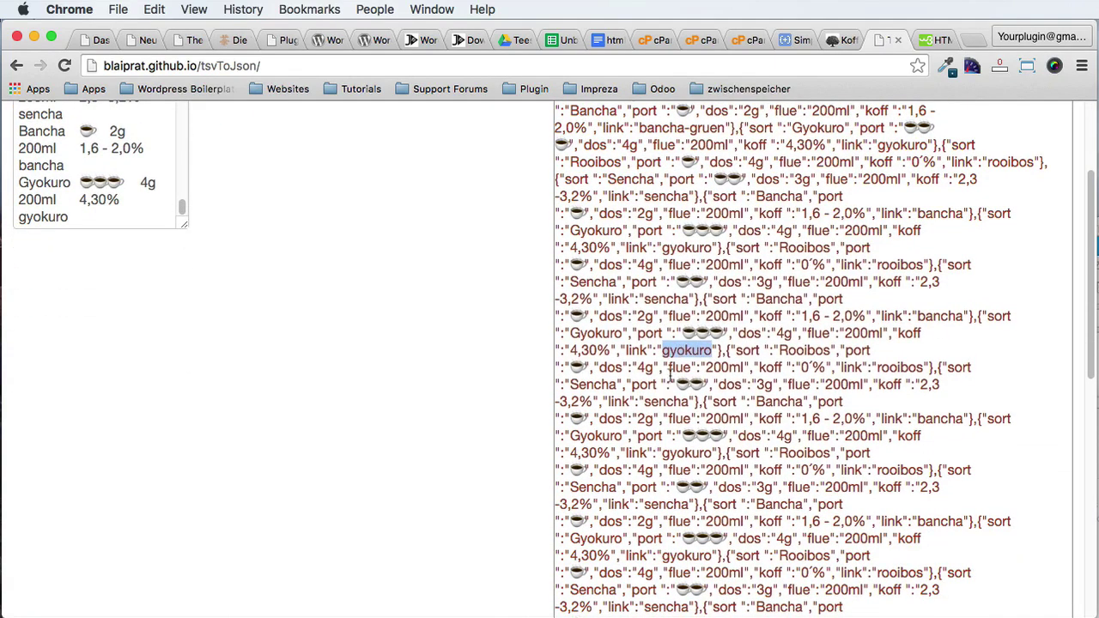
scroll(844, 419, down, 4)
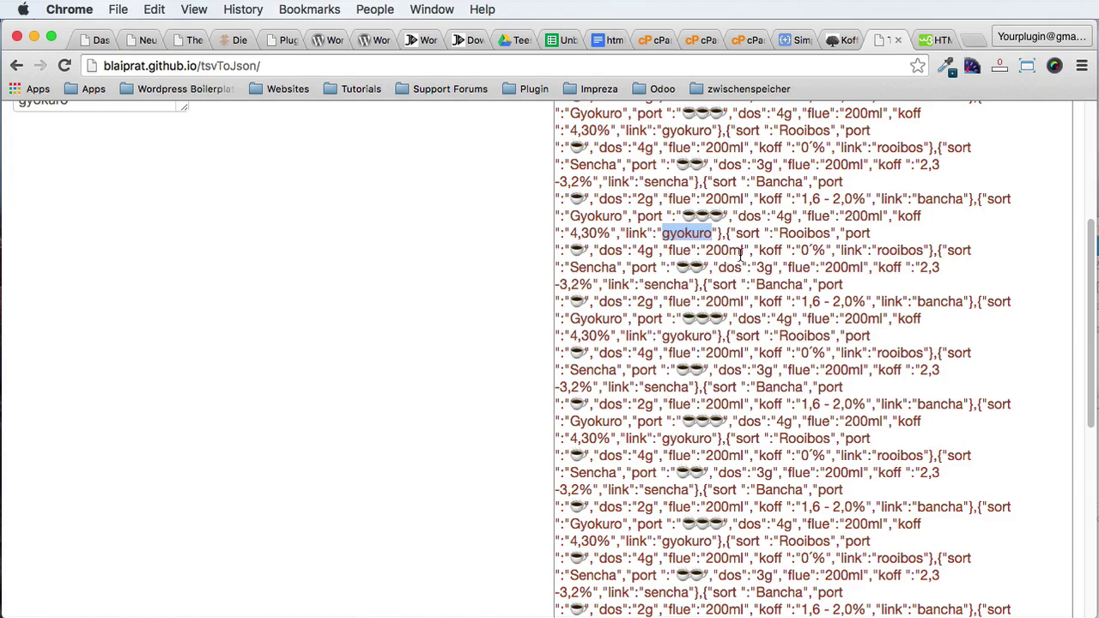
click(741, 259)
scroll(726, 403, down, 5)
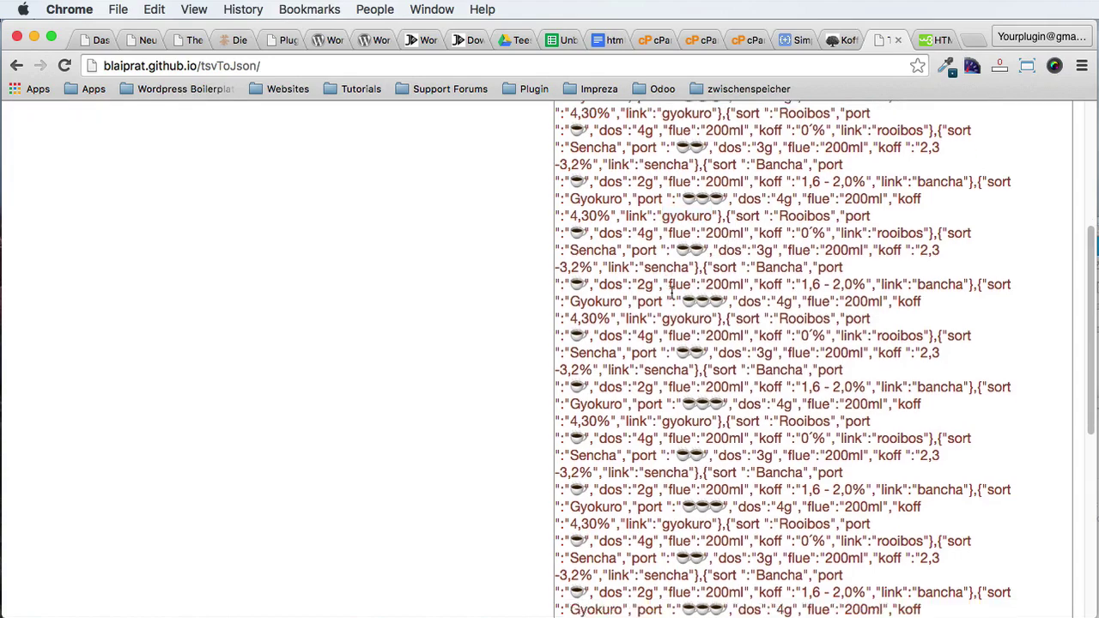
drag(746, 455, 691, 324)
click(691, 324)
scroll(691, 324, down, 5)
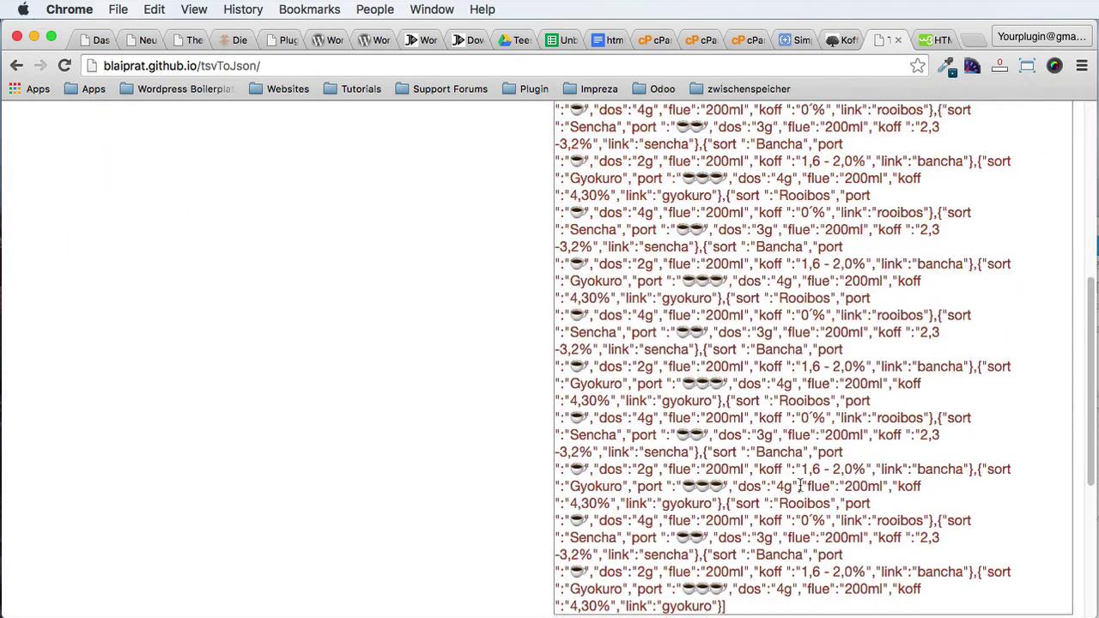
Step: Select the entire Output JSON and copy it
drag(749, 503, 740, 447)
drag(746, 270, 554, 219)
scroll(748, 416, down, 10)
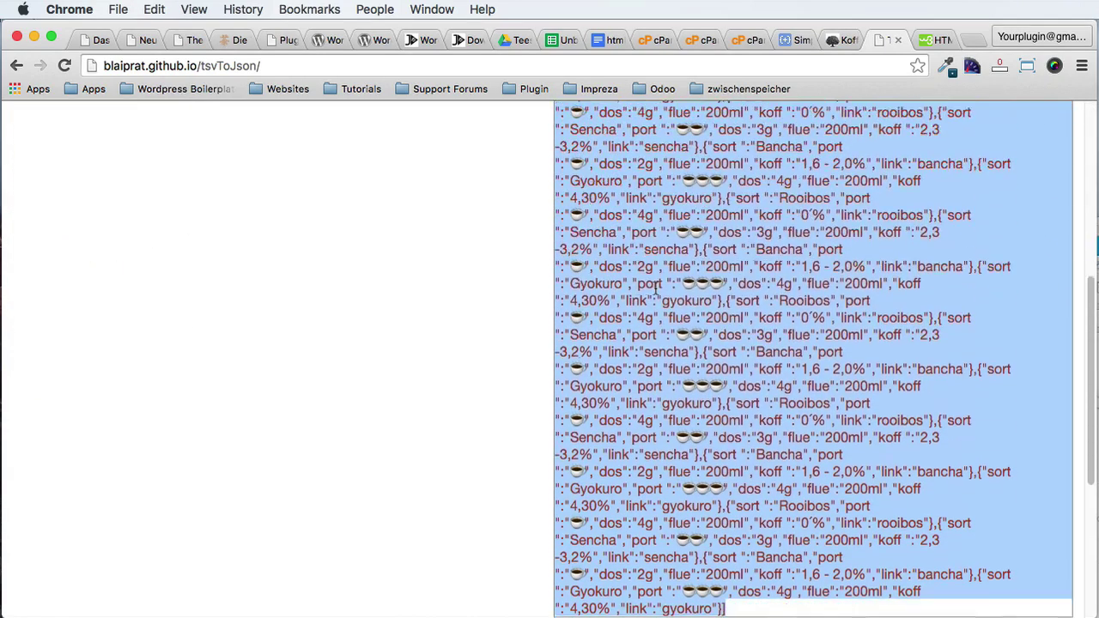
scroll(747, 432, up, 10)
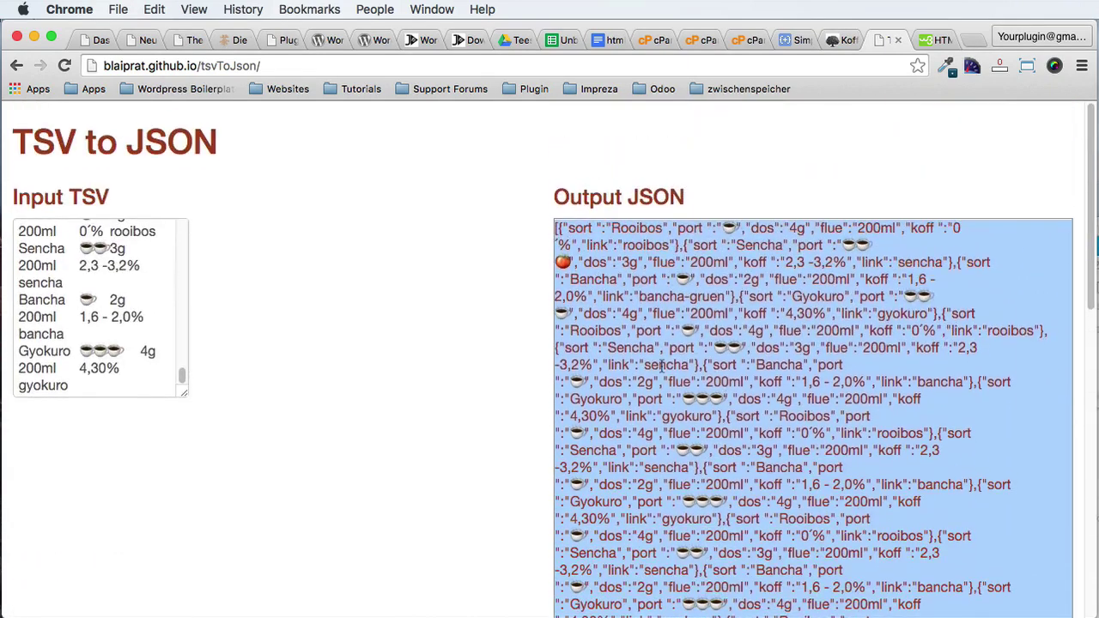
key(super+c)
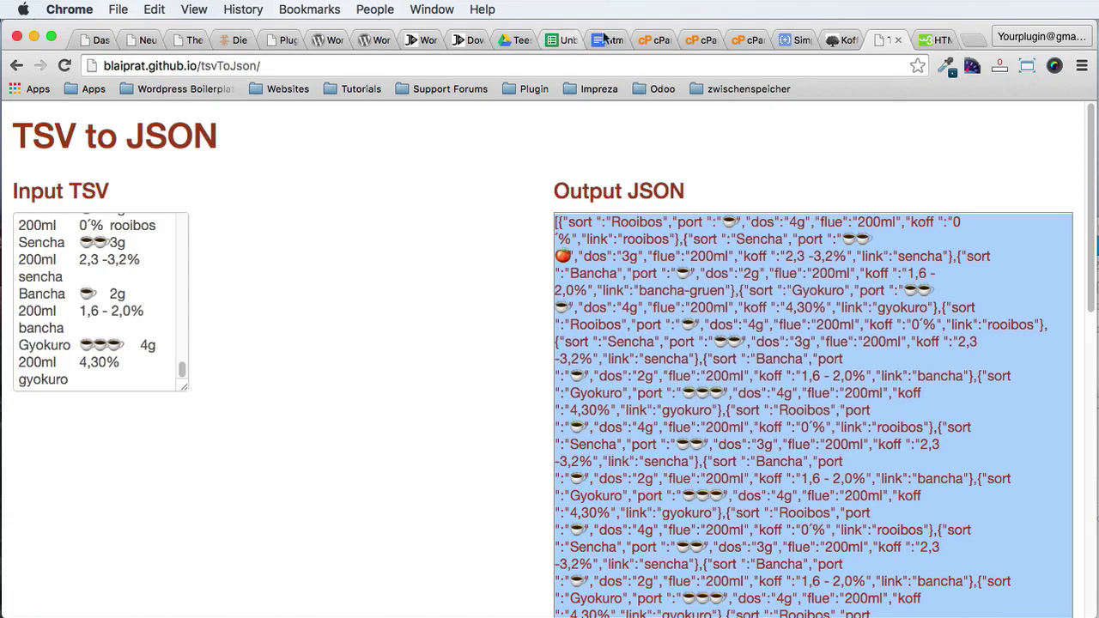
Step: Switch to cPanel, open the File Manager at the teajungle.net document root and go into the wp-content folder
click(647, 40)
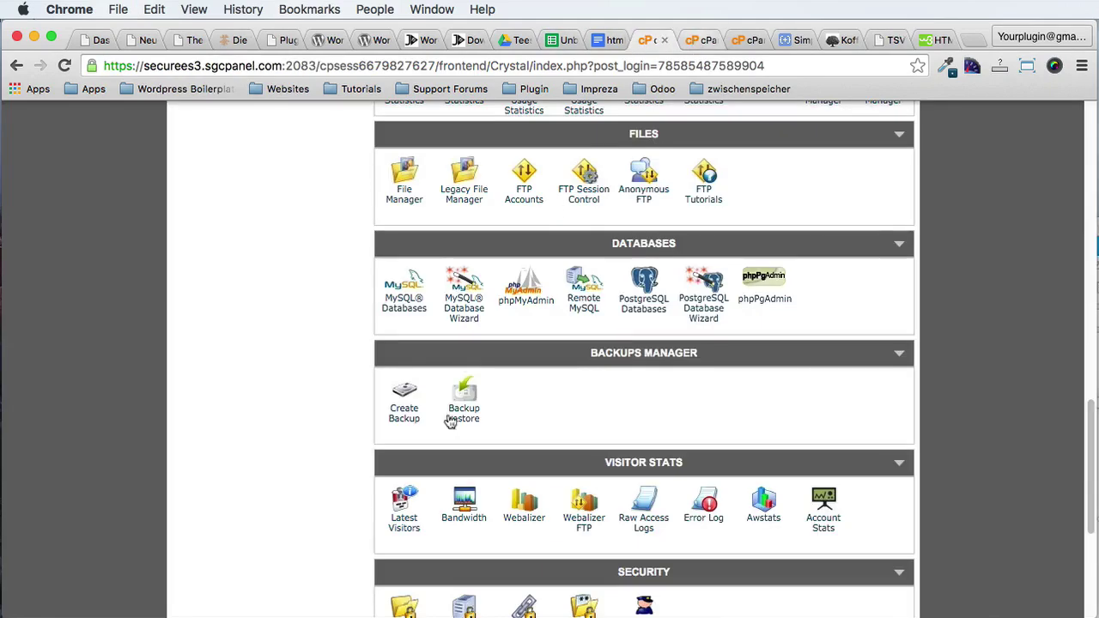
scroll(449, 422, down, 3)
scroll(415, 512, up, 4)
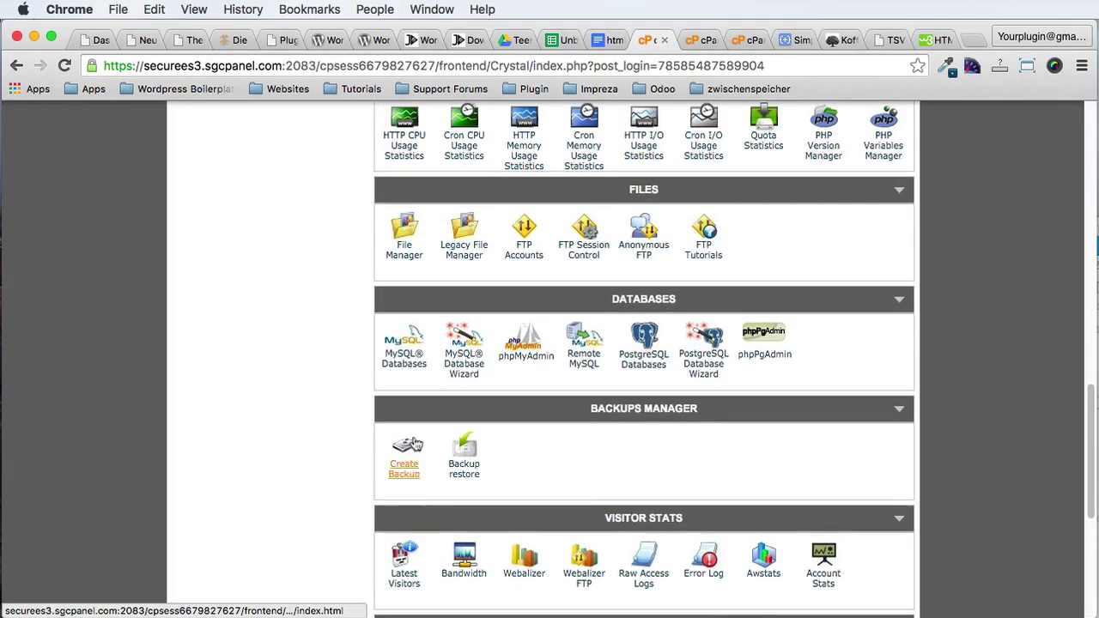
click(409, 227)
click(452, 401)
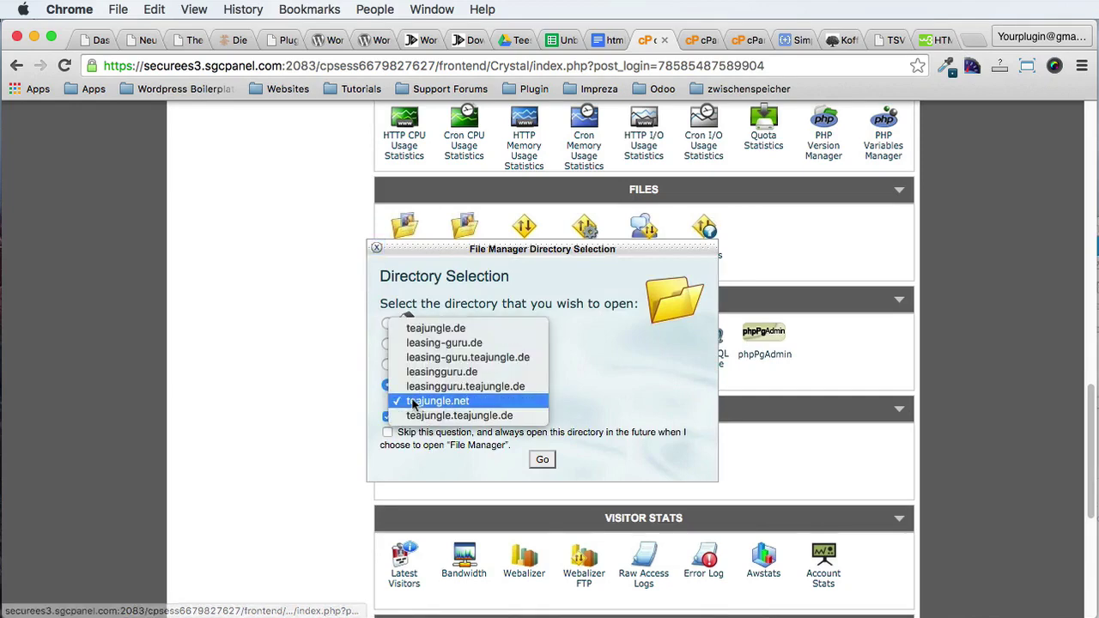
click(438, 401)
click(543, 460)
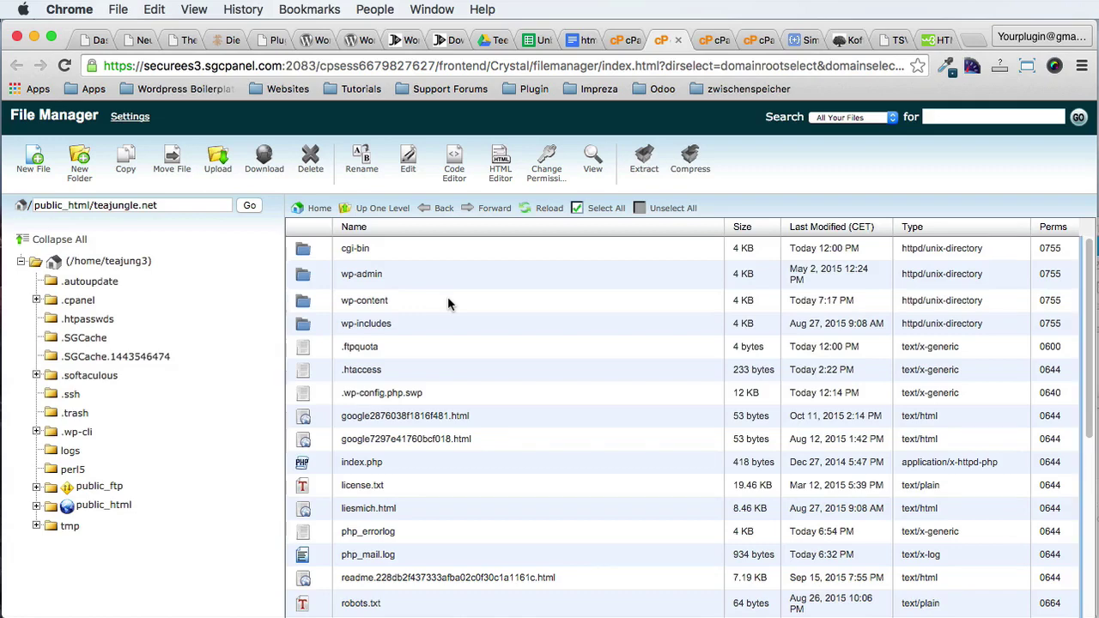
double_click(448, 298)
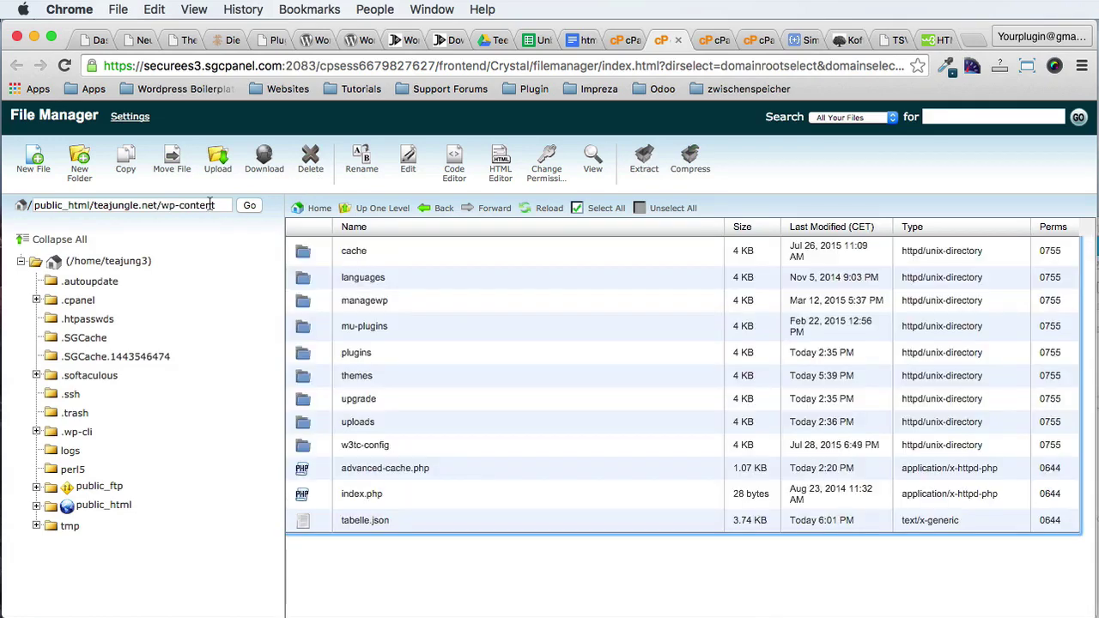
click(428, 546)
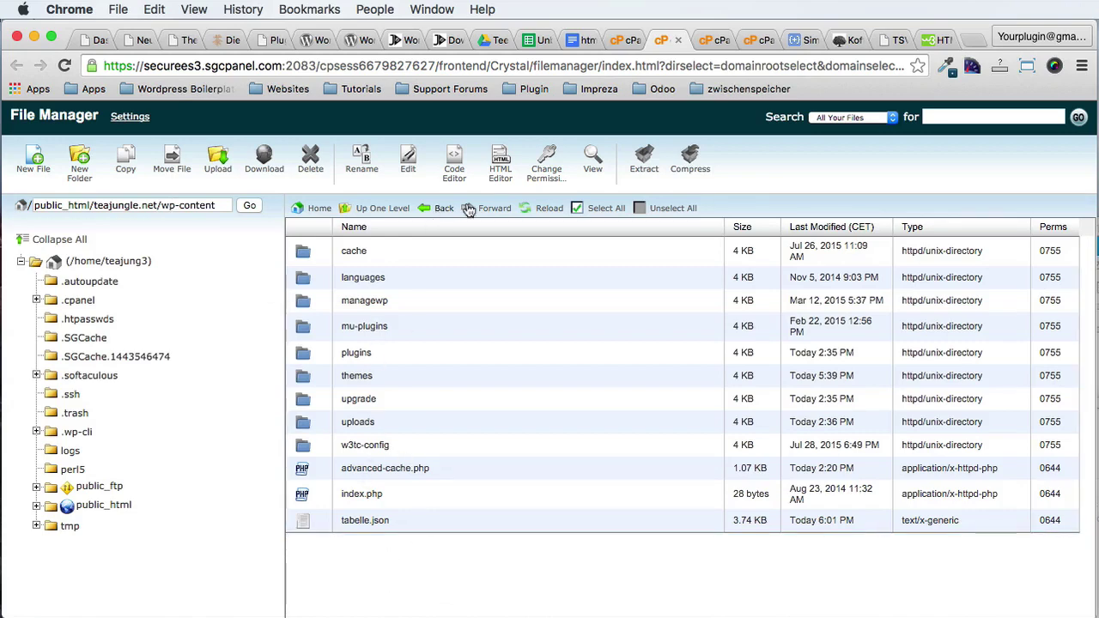
Step: Create a new folder named tabelle inside wp-content
click(80, 169)
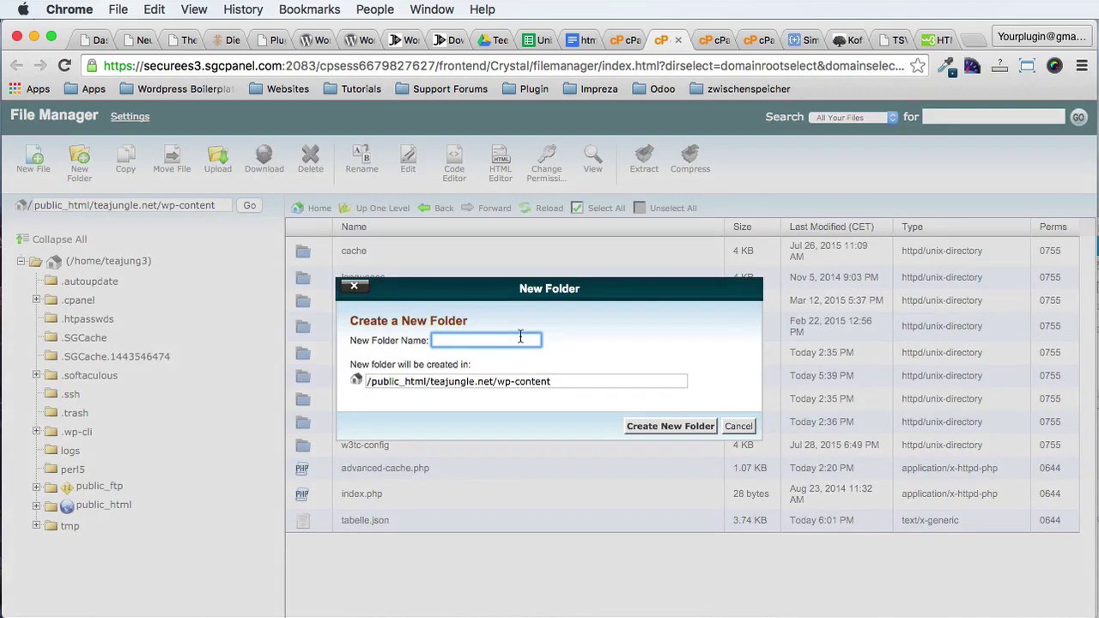
click(618, 40)
scroll(183, 150, up, 10)
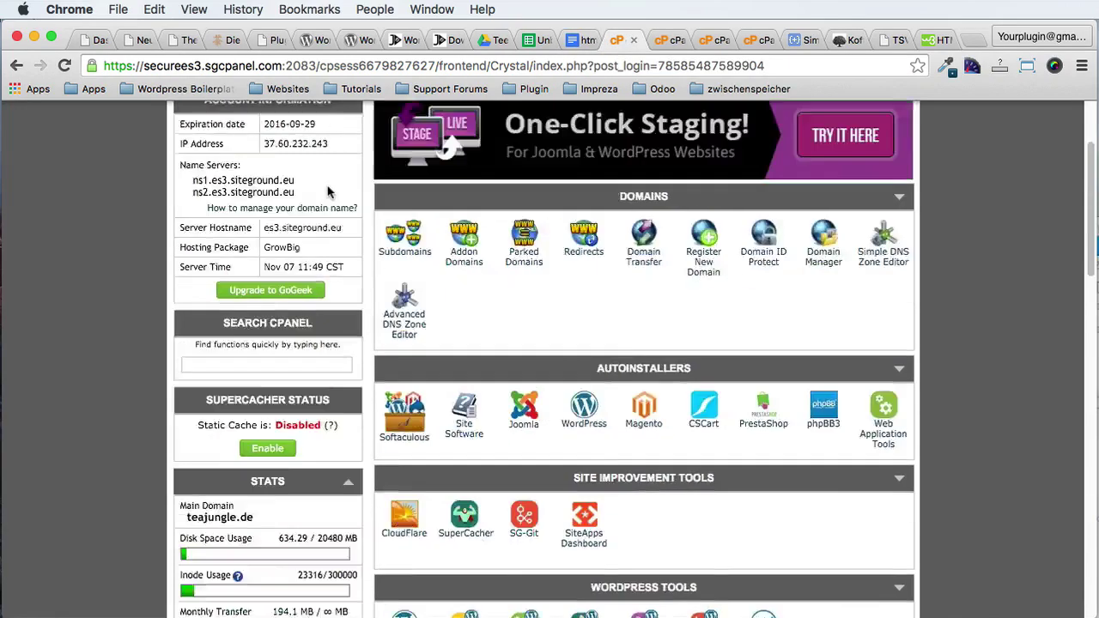
click(663, 40)
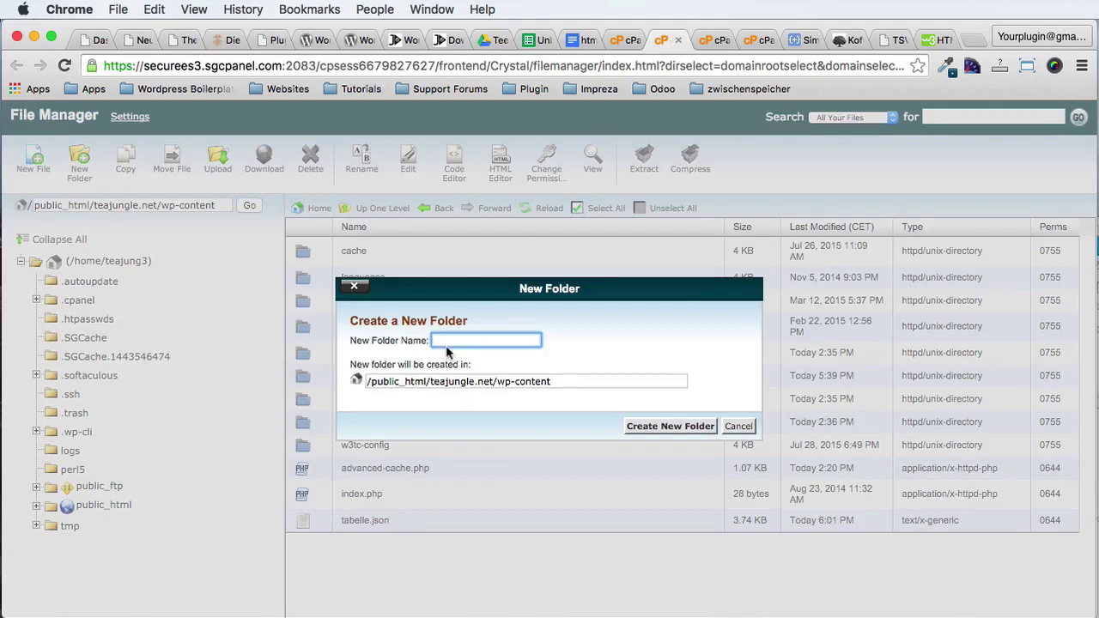
text(tabelle)
key(Return)
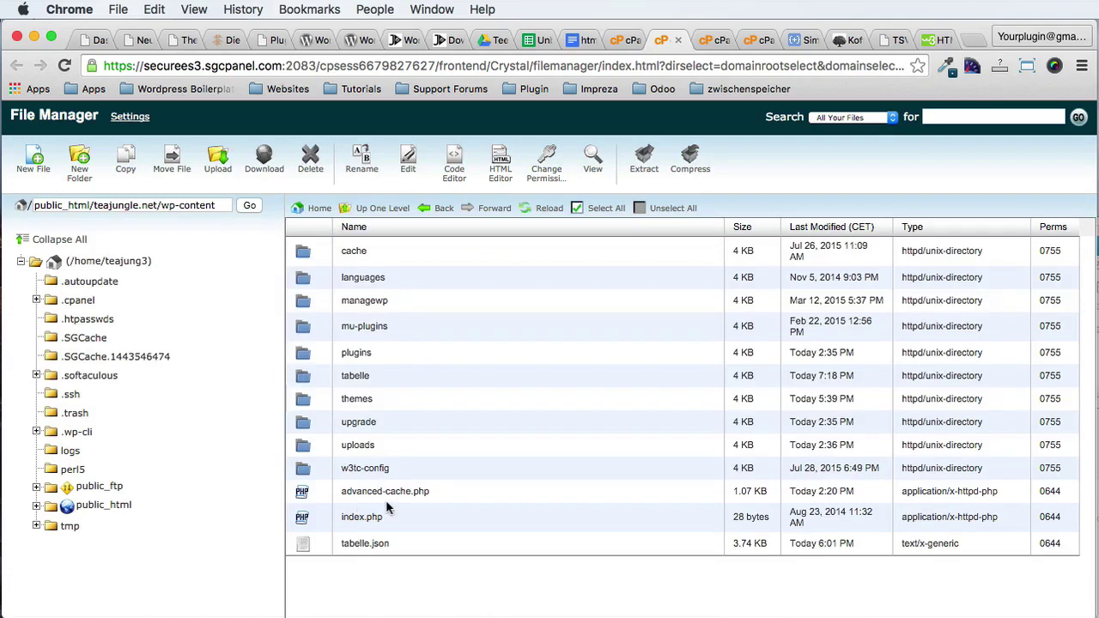
Step: Open the new tabelle folder and create a file named table.json in it
click(353, 544)
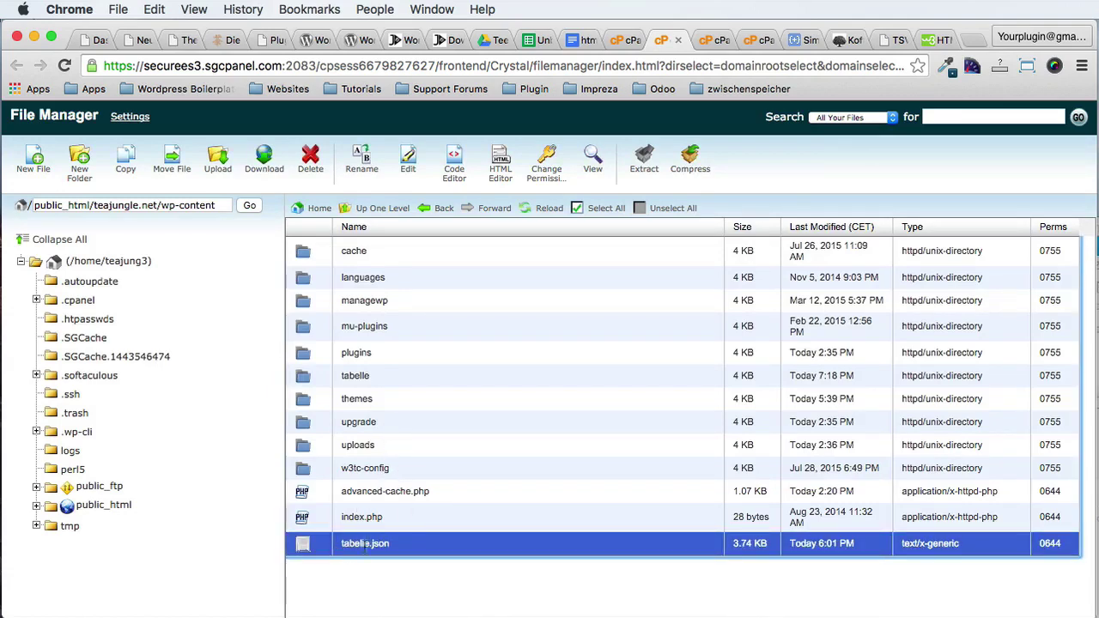
click(384, 378)
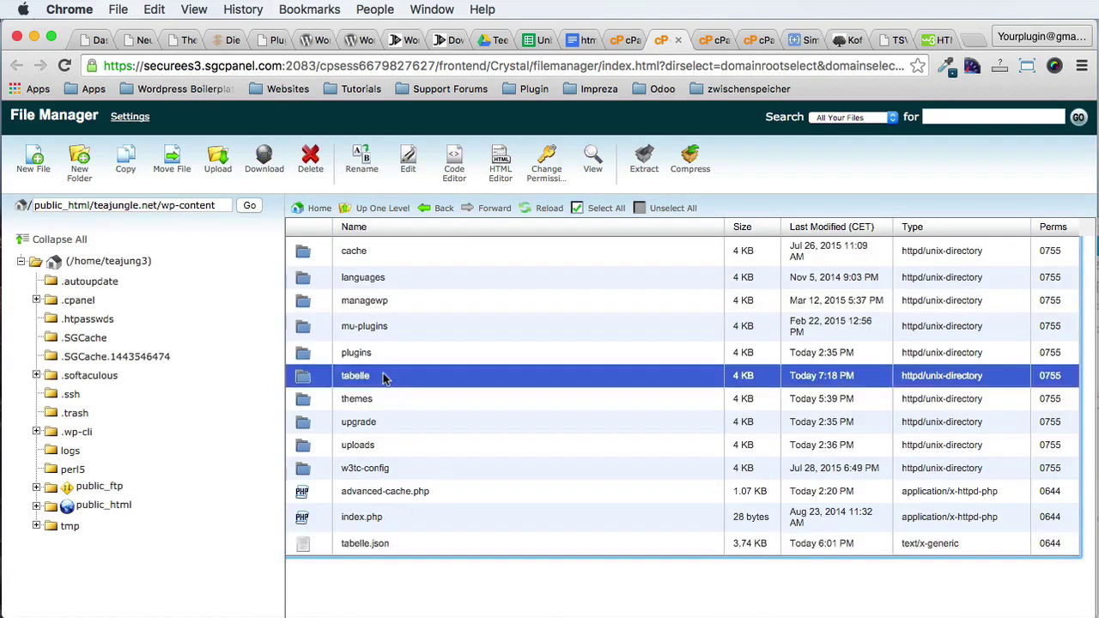
double_click(384, 377)
click(34, 160)
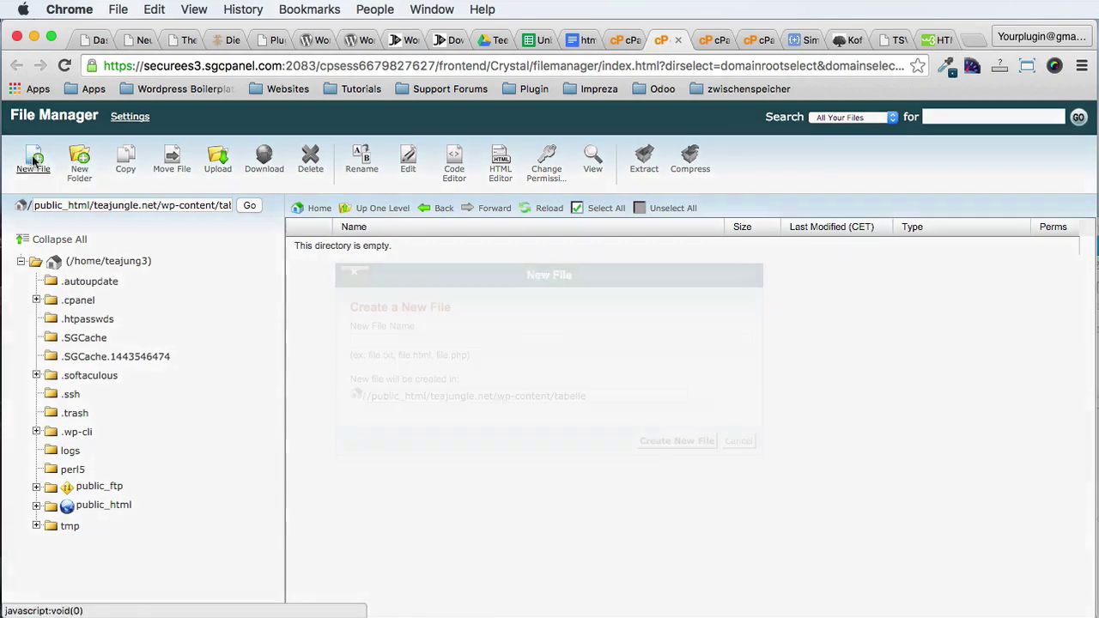
text(table)
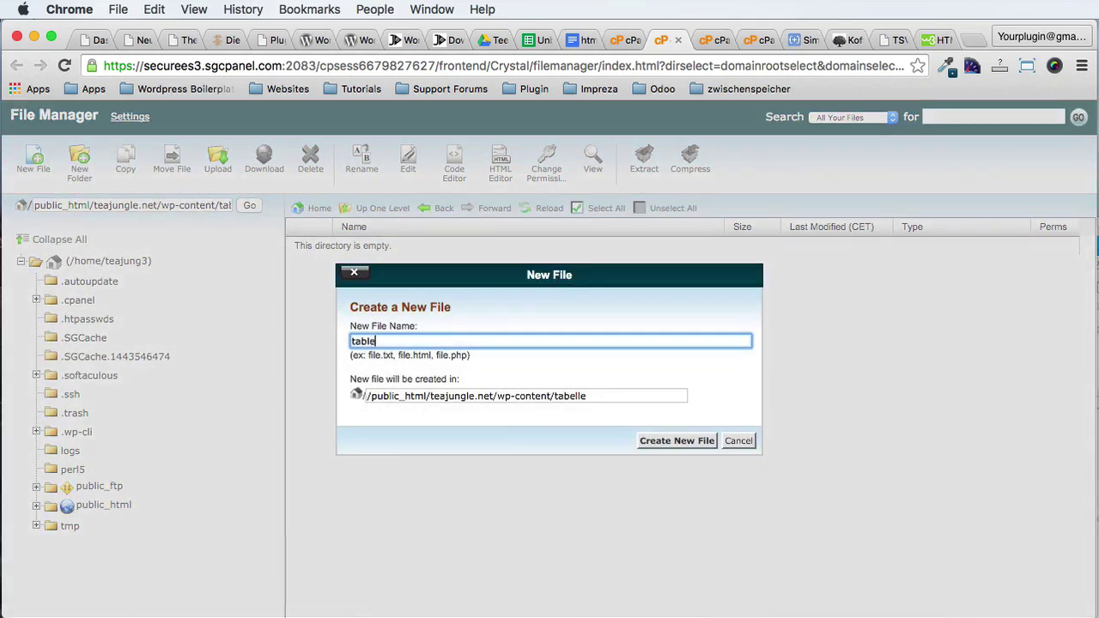
text(.json)
key(Return)
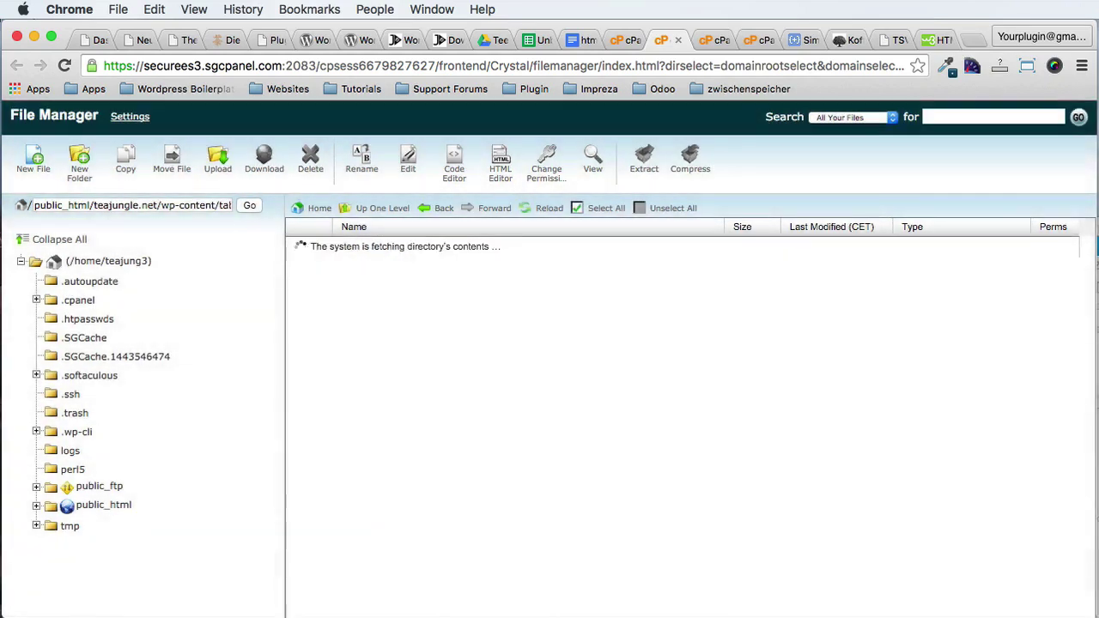
Step: Rename the table.json file as tabelle.json
click(363, 248)
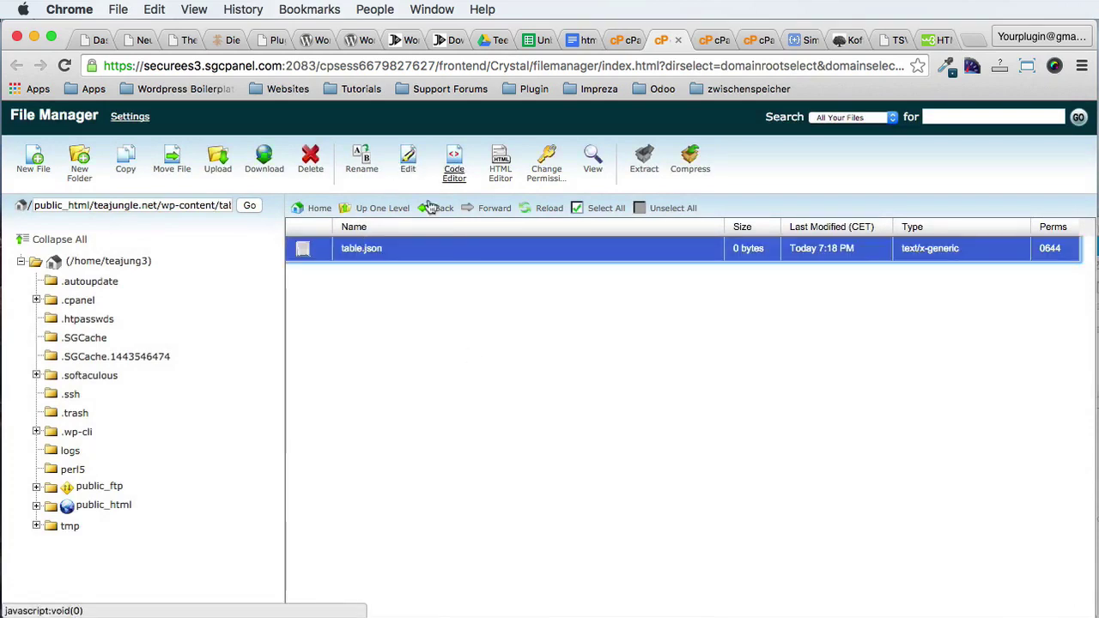
click(359, 248)
text(elle)
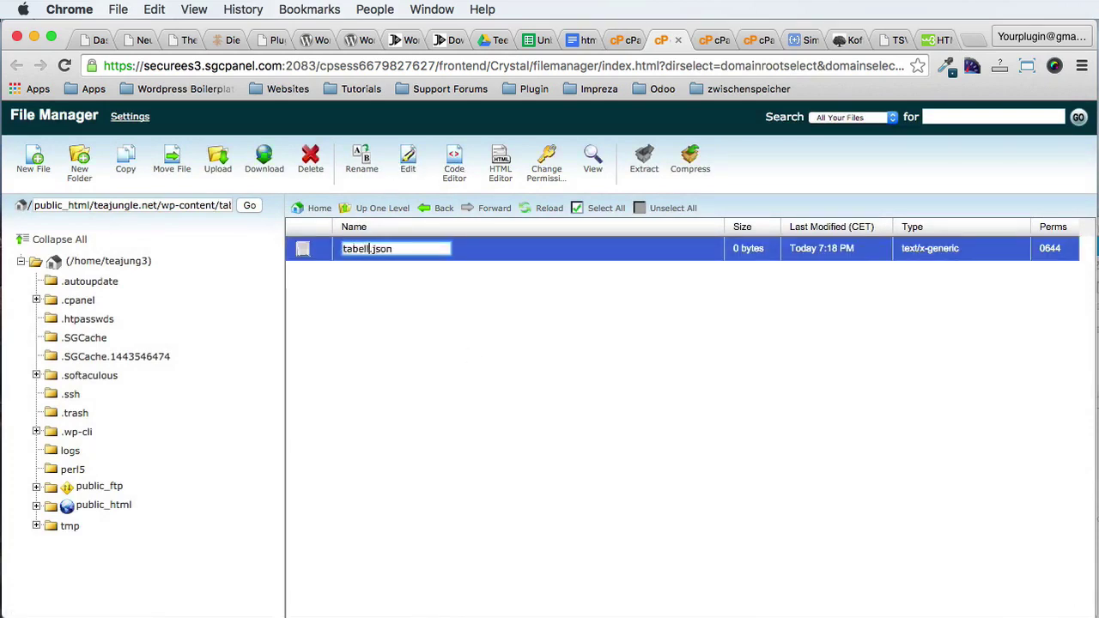
key(Return)
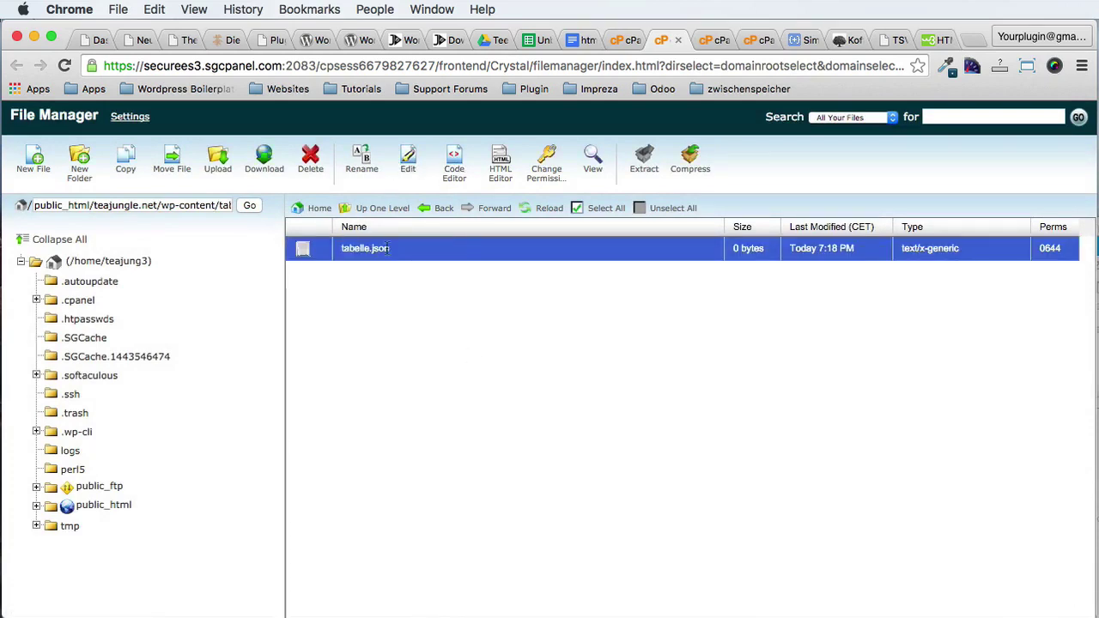
Step: Open tabelle.json in the Code Editor with utf-8 encoding, paste the copied JSON into it and save the file
click(454, 165)
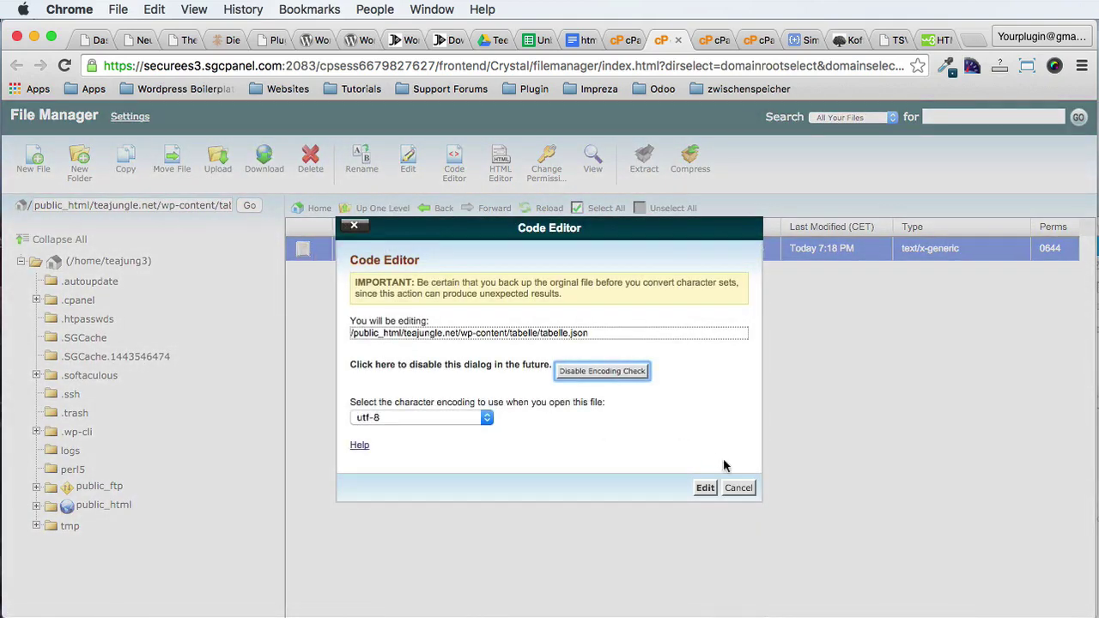
click(706, 488)
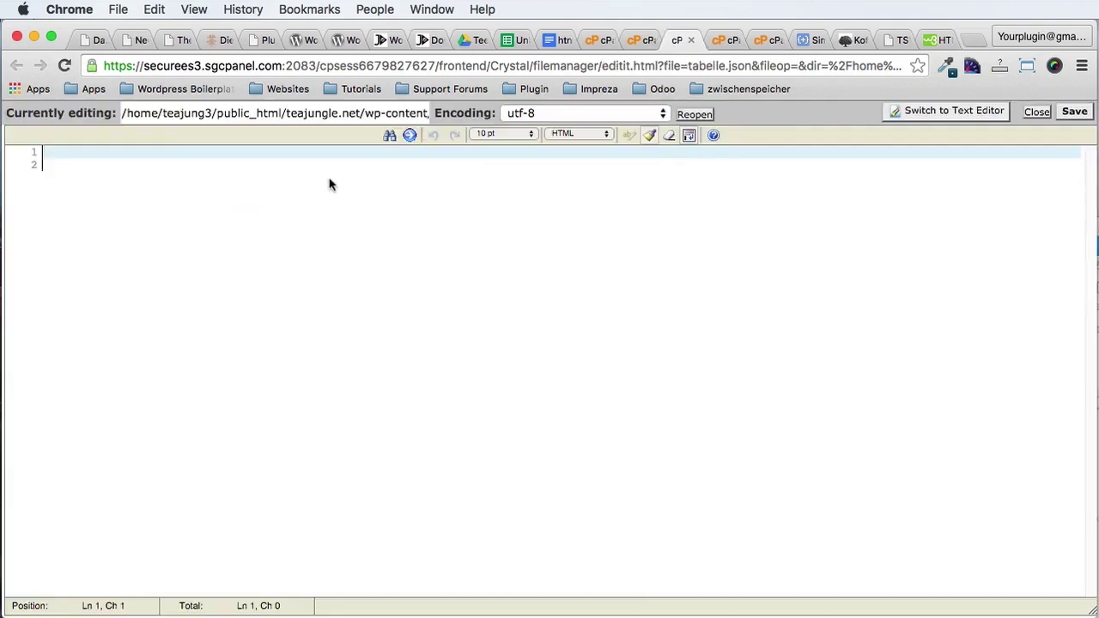
key(ctrl+v)
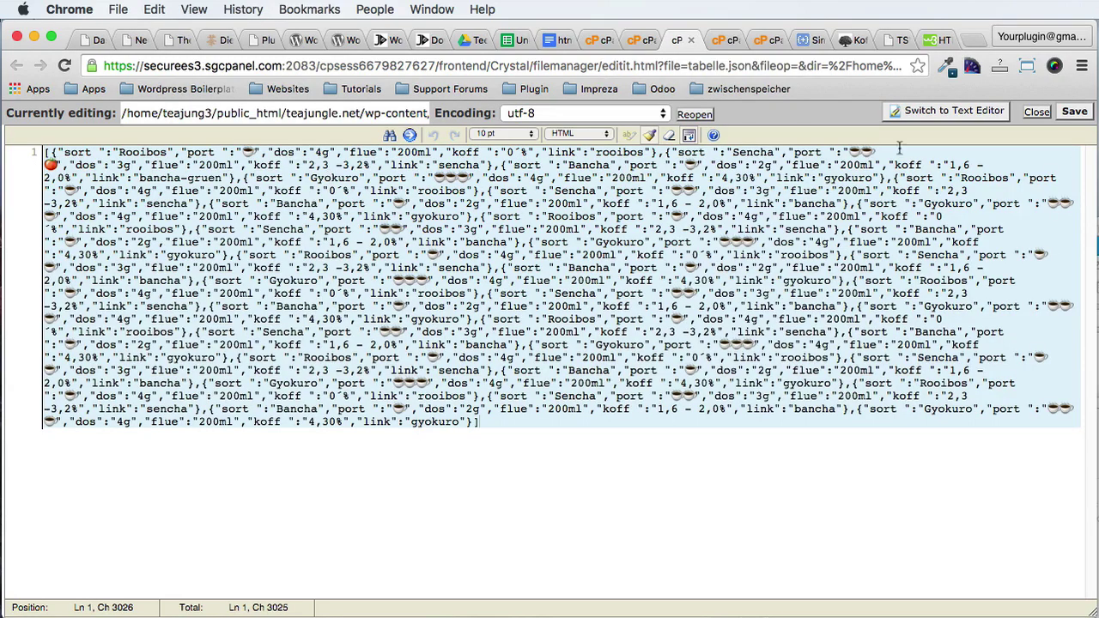
click(1074, 112)
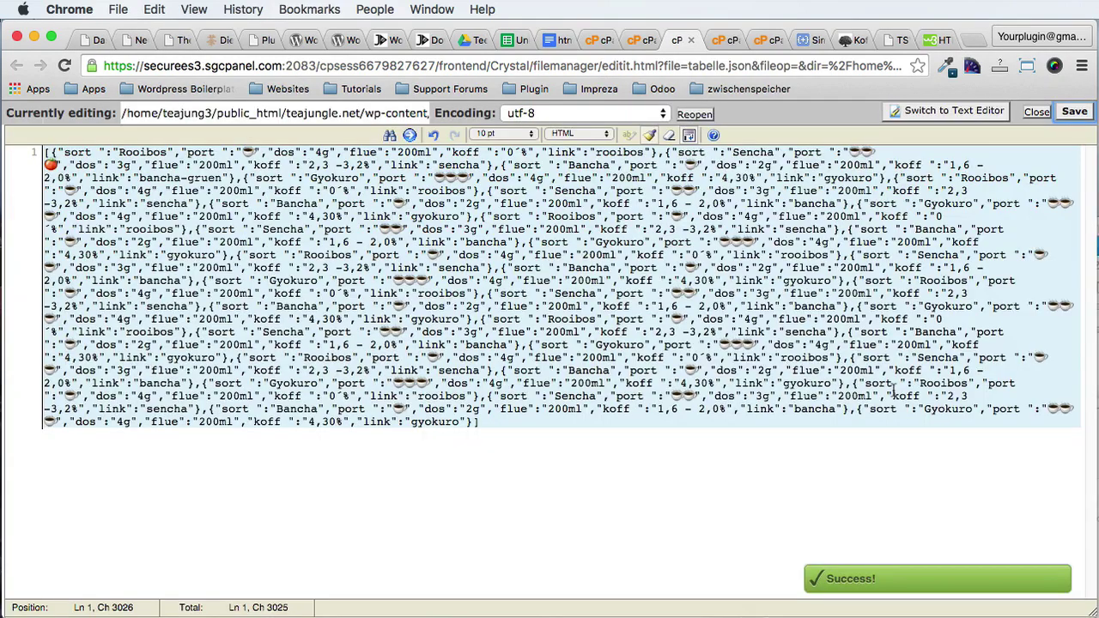
Step: Copy the path /wp-content/tabelle/tabelle.json and paste it as the url value of the jsoncontentimporter shortcode in the WordPress page
click(370, 114)
key(End)
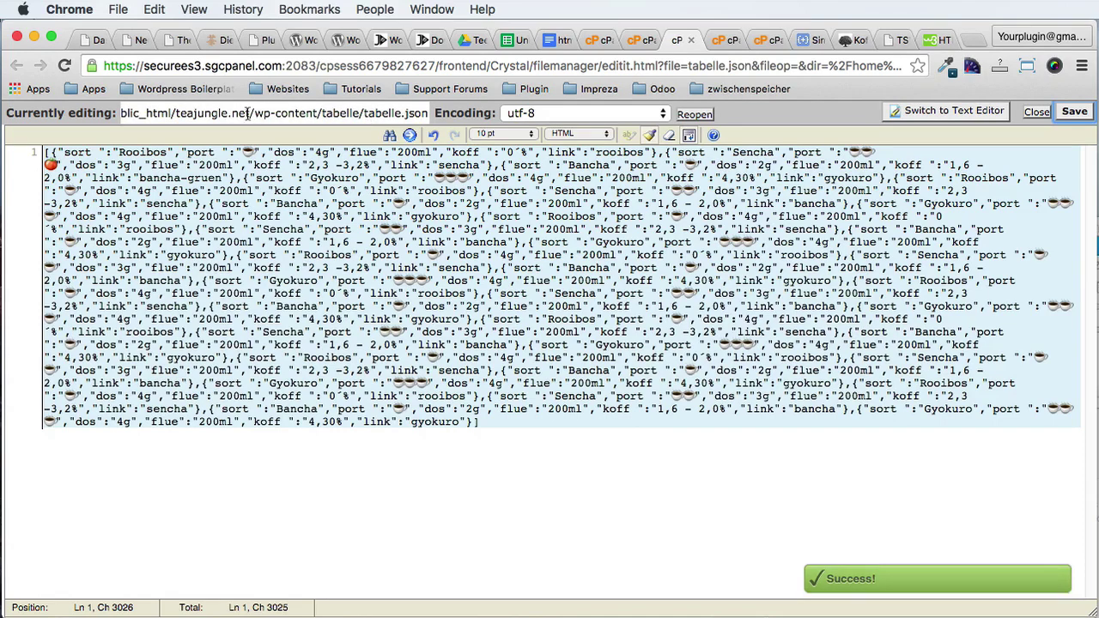
drag(252, 113, 469, 122)
key(super+c)
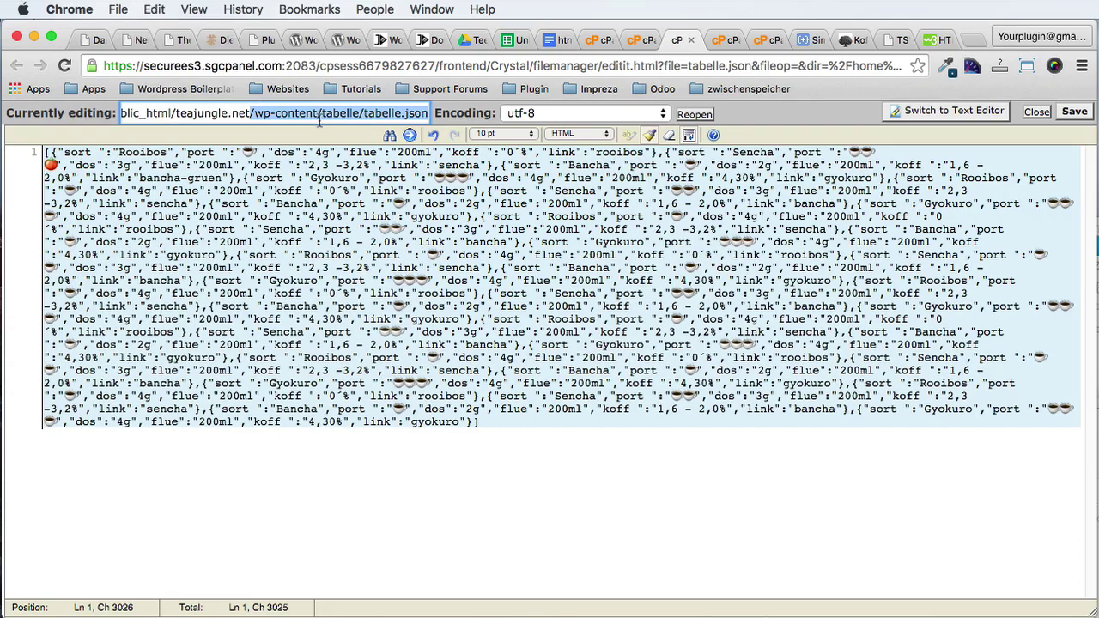
click(140, 40)
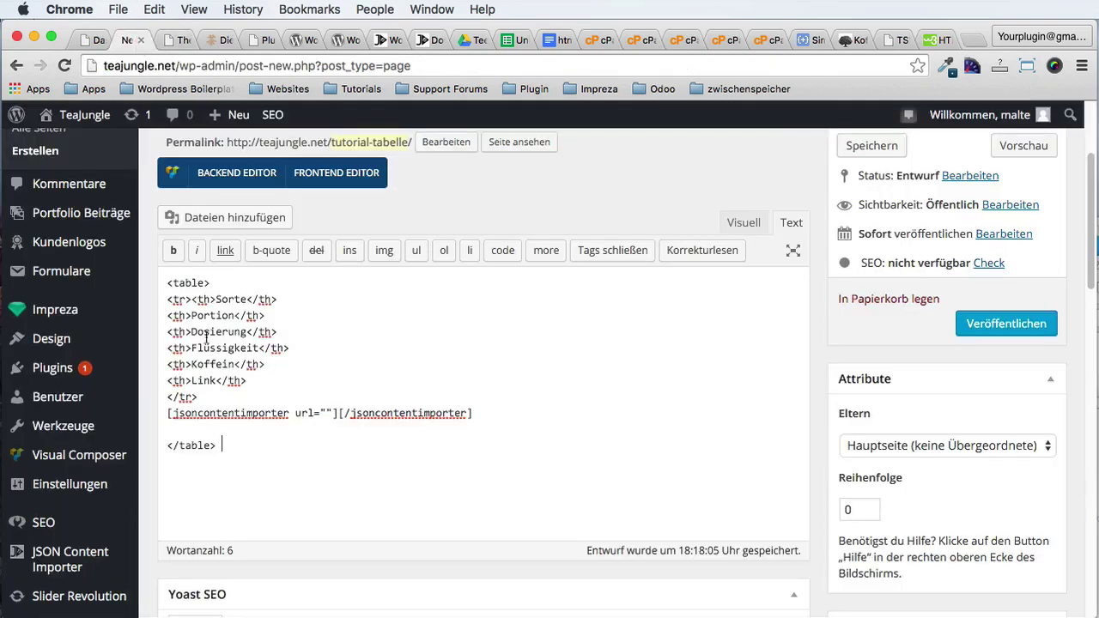
click(324, 413)
key(super+v)
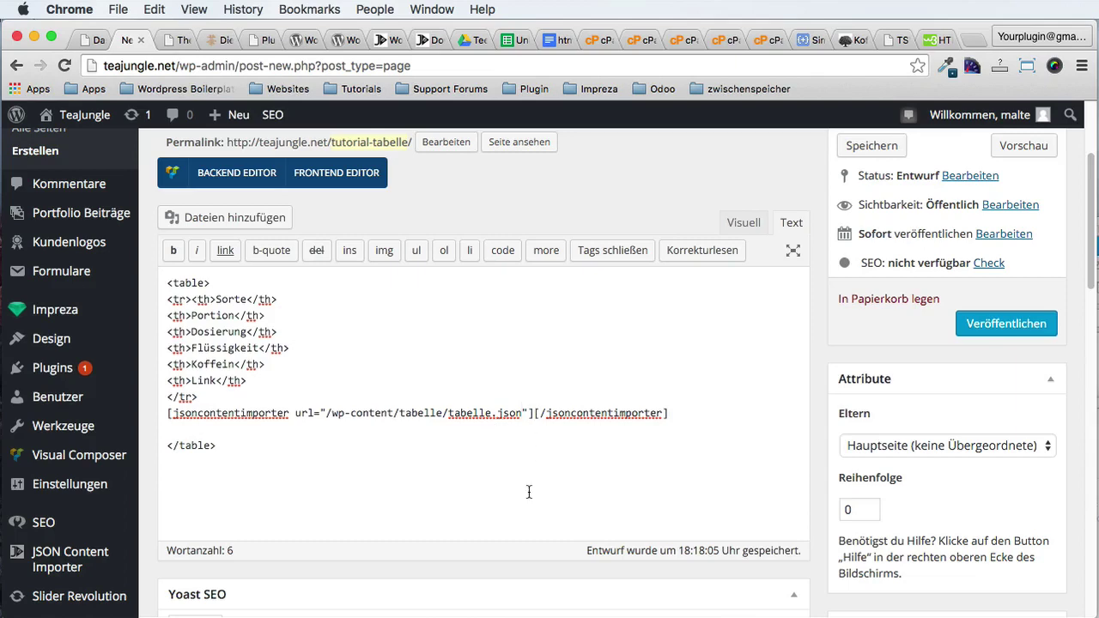
Step: Inside the jsoncontentimporter shortcode, add a table row from <tr> to </tr> containing the cell <td>{port}</td>
key(Return)
key(Return)
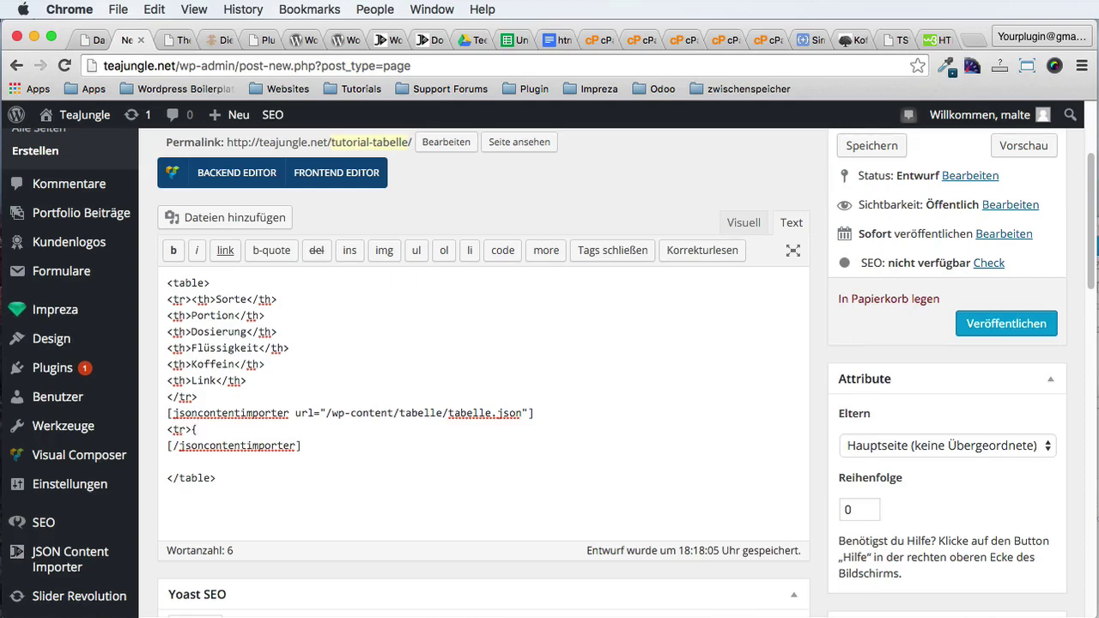
text(port)
key(Return)
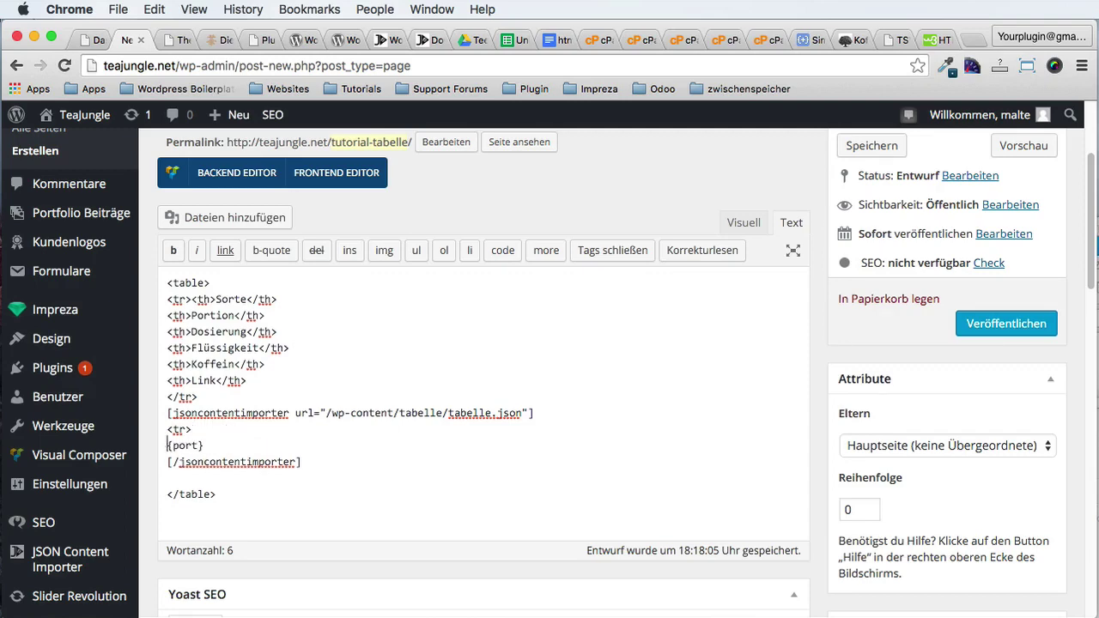
text(<td>)
key(super+shift+Left)
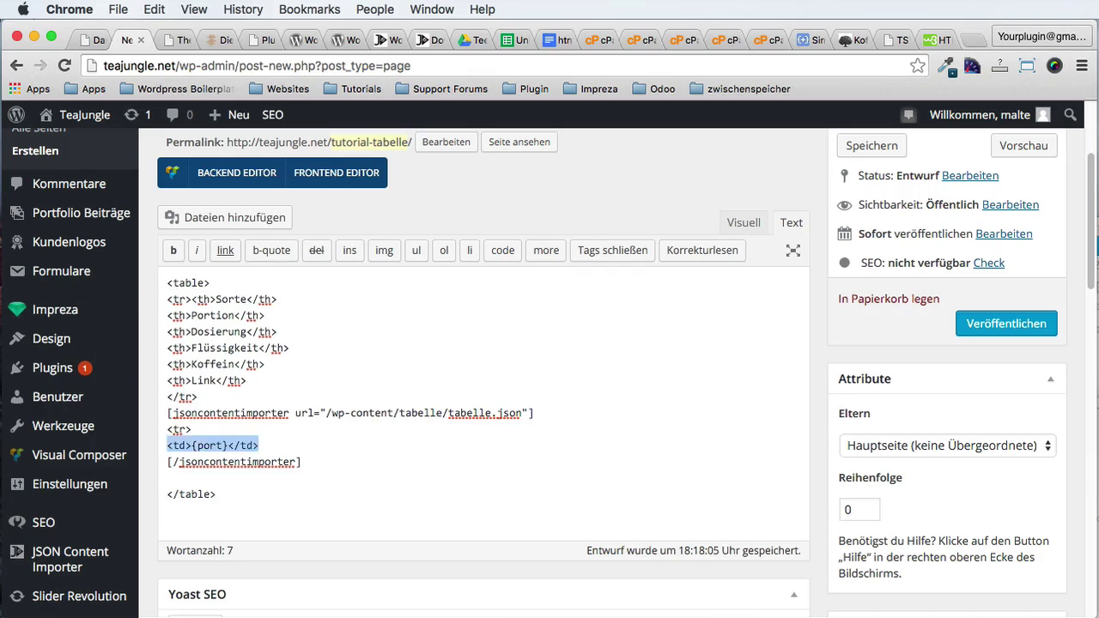
click(334, 446)
key(Return)
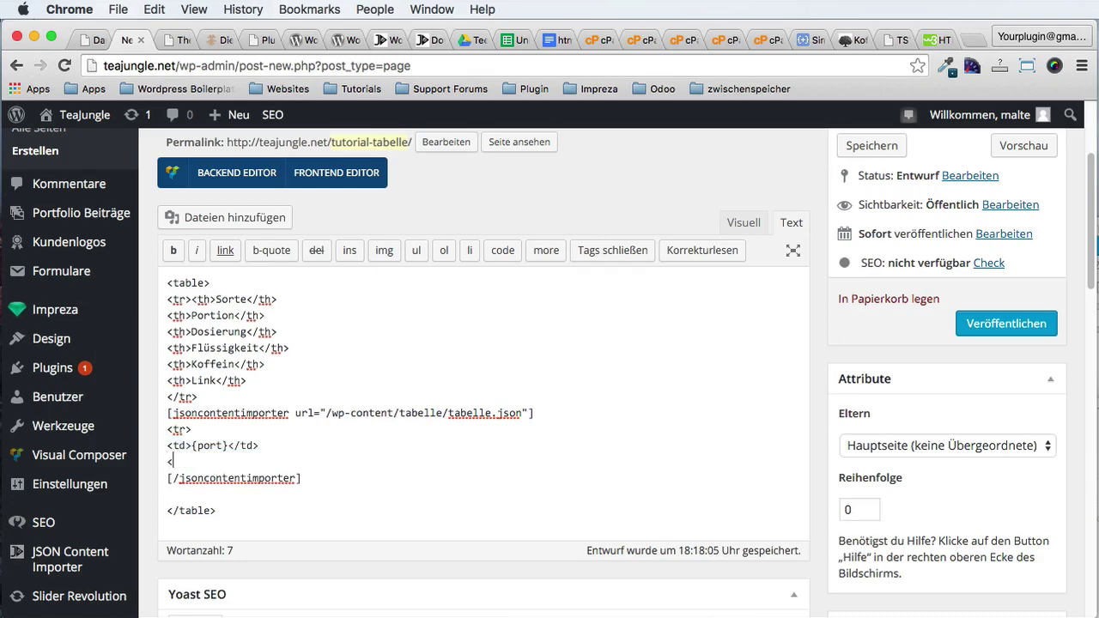
text(</tr>)
Step: Copy the <td>{port}</td> line and paste it four times beneath the original within the row
click(298, 444)
key(super+shift+Left)
key(super+c)
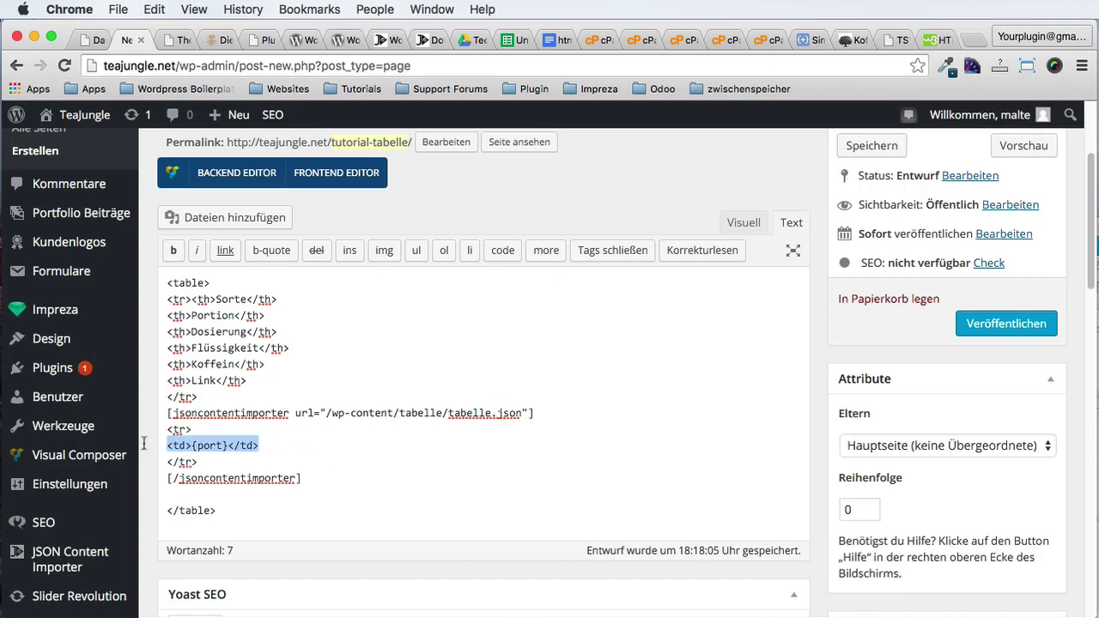
click(286, 445)
key(Return)
key(super+v)
key(Return)
key(super+v)
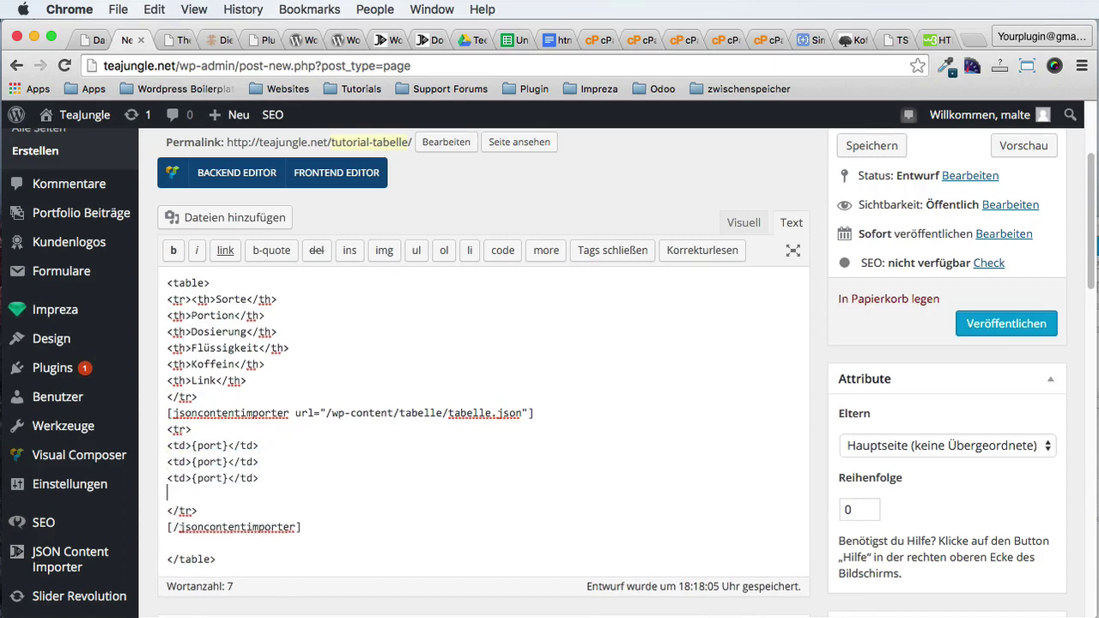
key(Return)
key(super+v)
key(Return)
key(super+v)
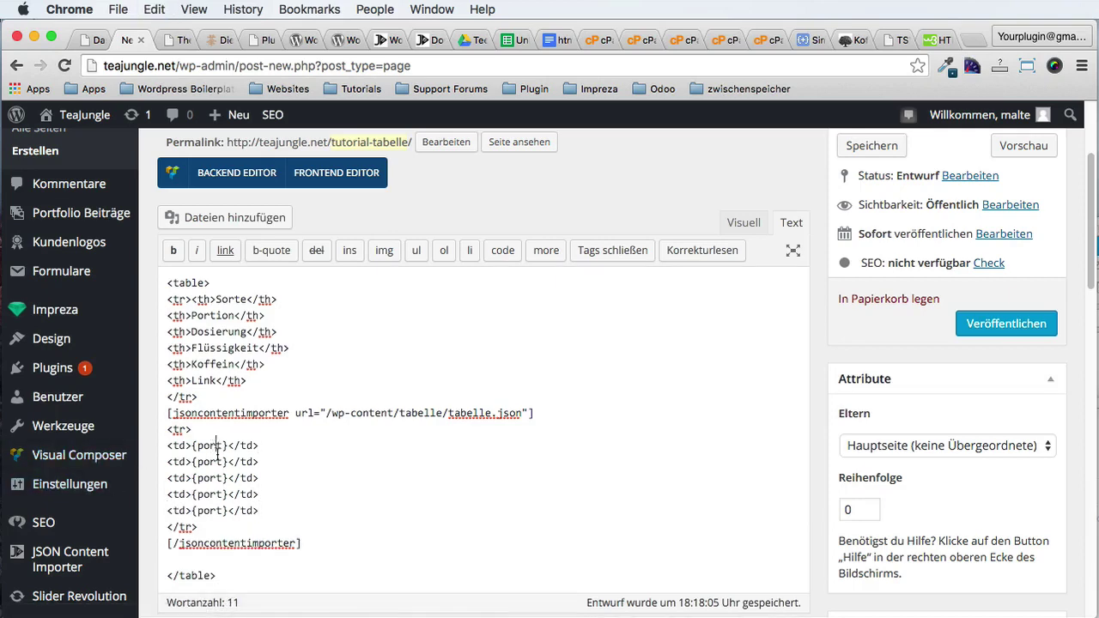
Step: Add a sixth <td>{port}</td> line before the closing </tr>, leaving no blank line
click(216, 477)
triple_click(281, 511)
key(super+c)
click(282, 511)
key(Return)
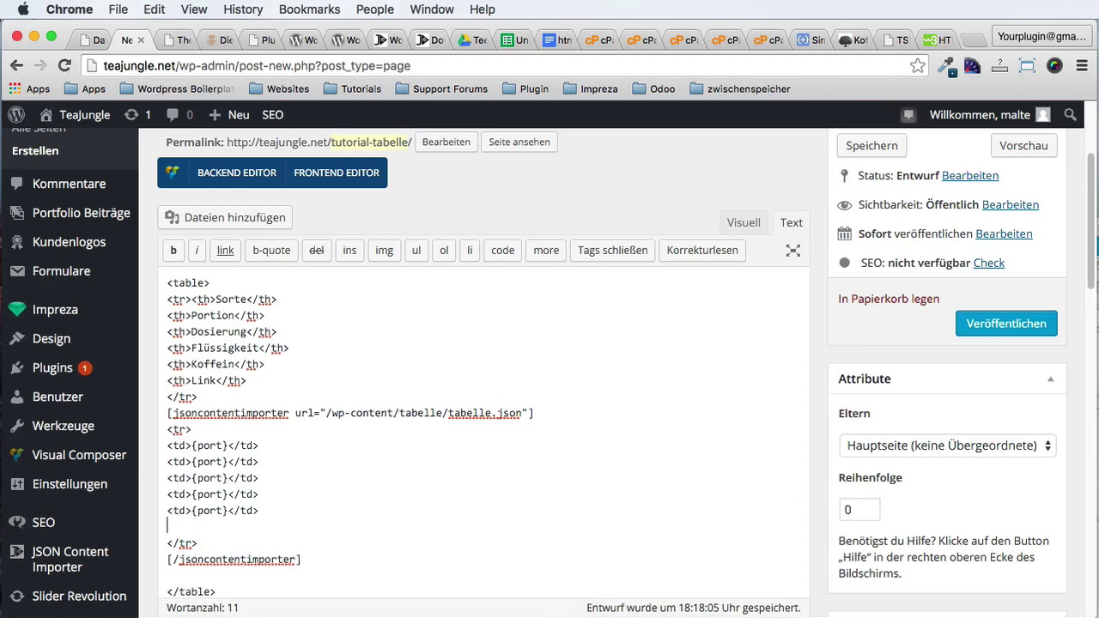
key(super+v)
key(Return)
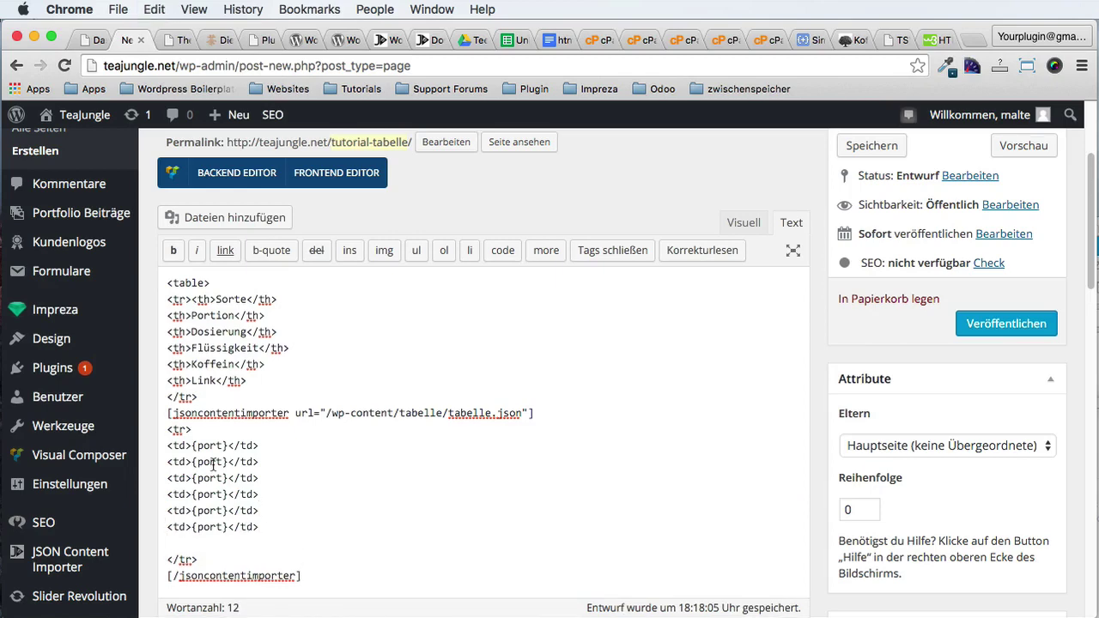
key(BackSpace)
Step: Set the placeholders in the first three cells to sort, port and dos
double_click(208, 444)
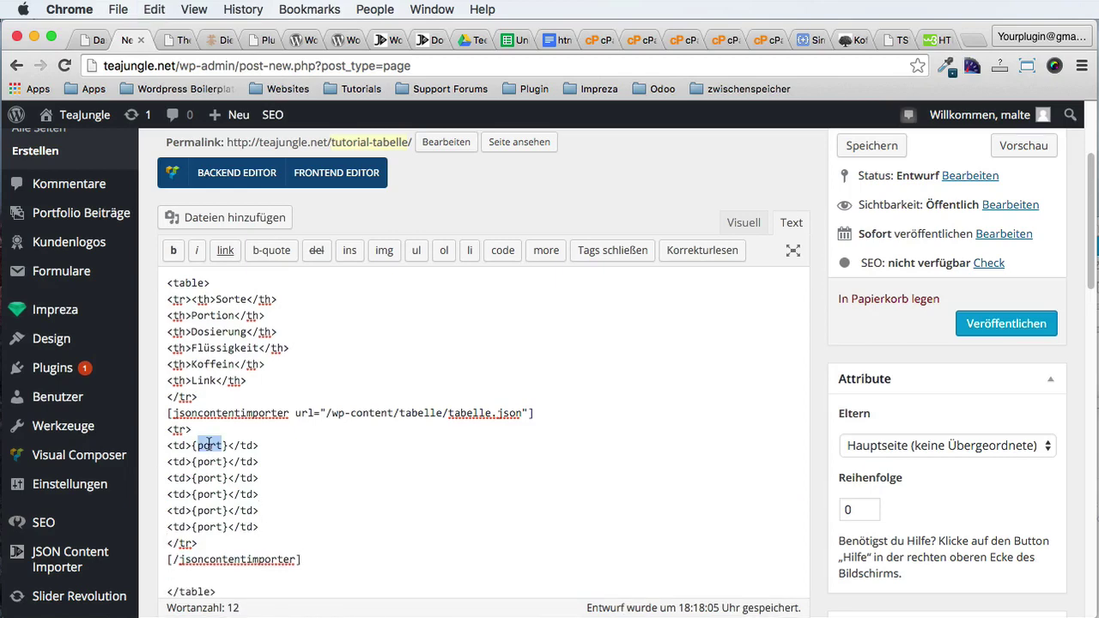
text(sort)
double_click(207, 462)
text(port)
double_click(207, 478)
text(dos)
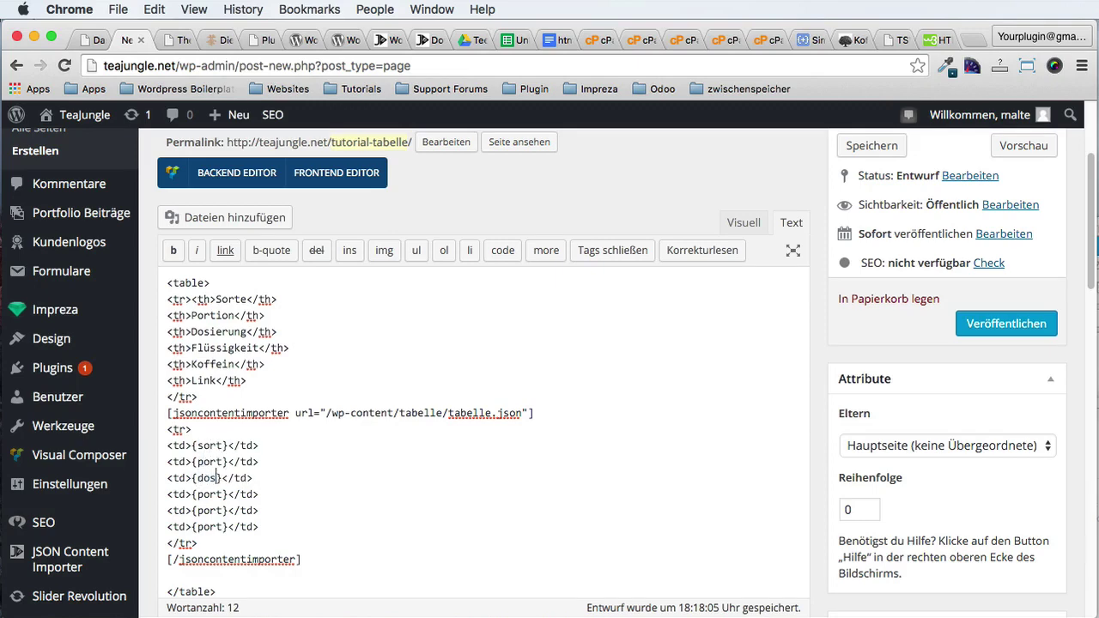
Step: Check the column headings in the Google spreadsheet and set the fourth and fifth cell placeholders to flue and koff
click(521, 39)
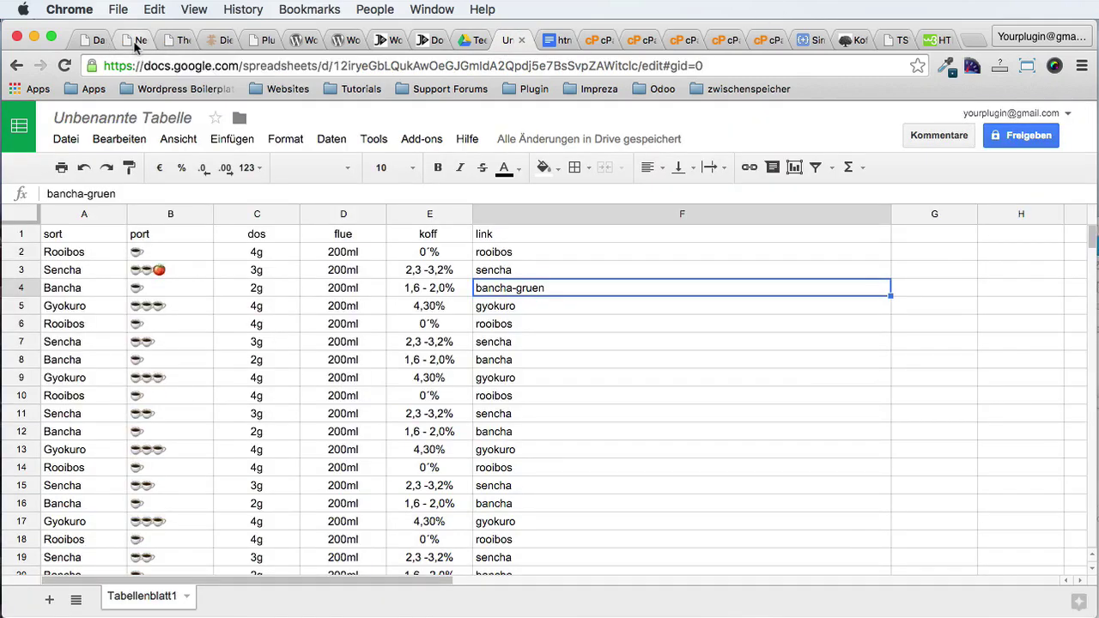
click(135, 40)
double_click(211, 494)
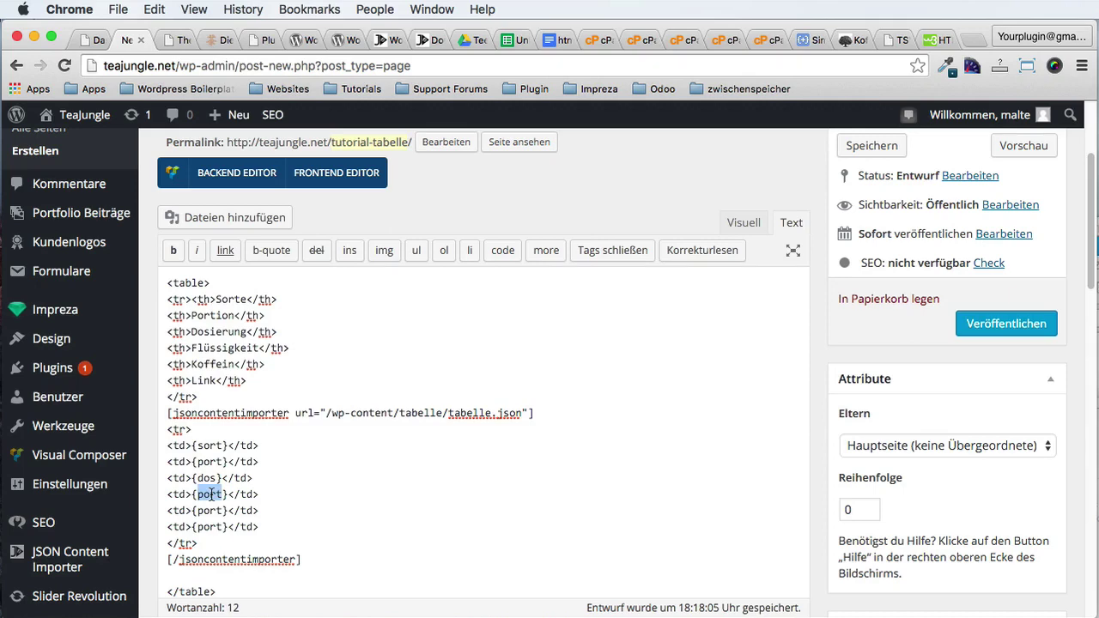
text(flue)
double_click(208, 510)
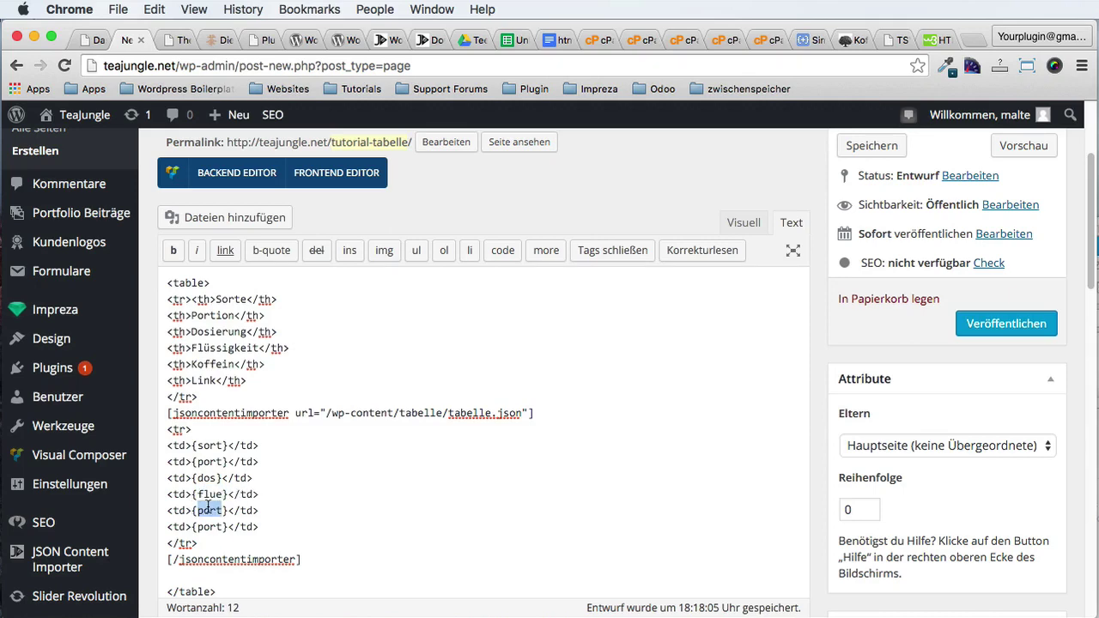
text(koff)
Step: Copy the last column heading in the Google spreadsheet and set the sixth cell placeholder in the WordPress page to link
click(514, 39)
click(341, 242)
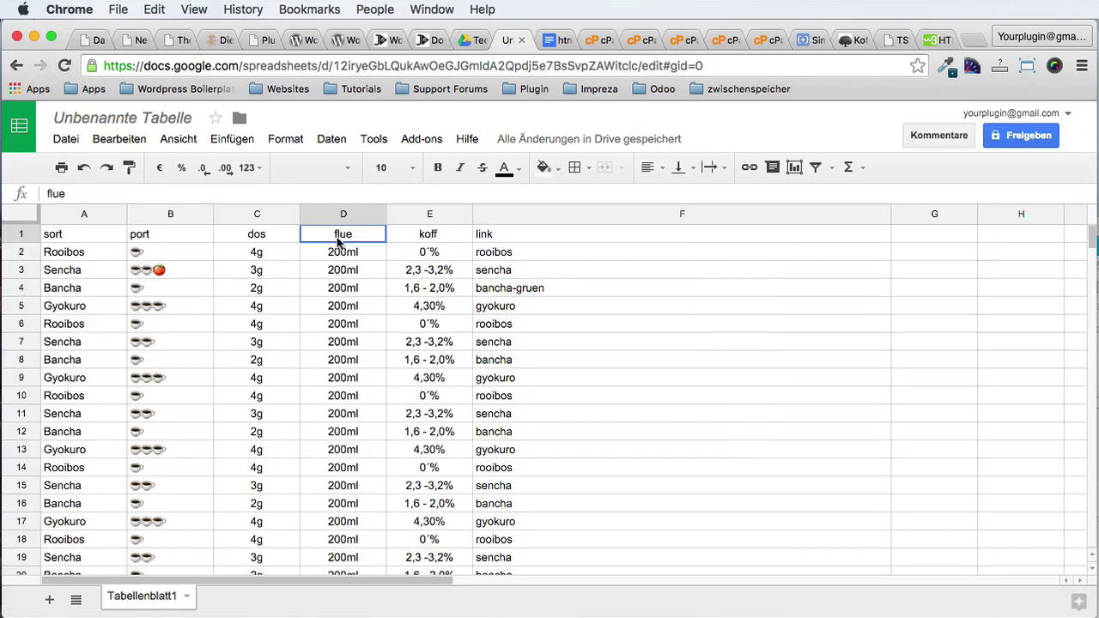
click(417, 246)
click(567, 238)
double_click(521, 232)
key(super+a)
key(super+c)
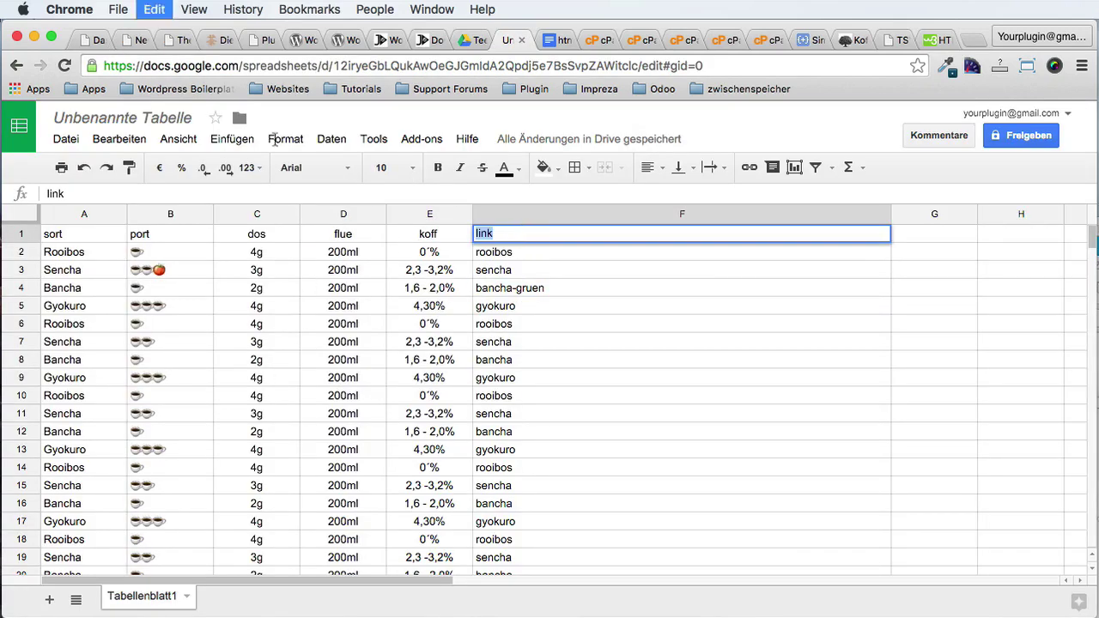
click(170, 40)
scroll(280, 436, down, 1)
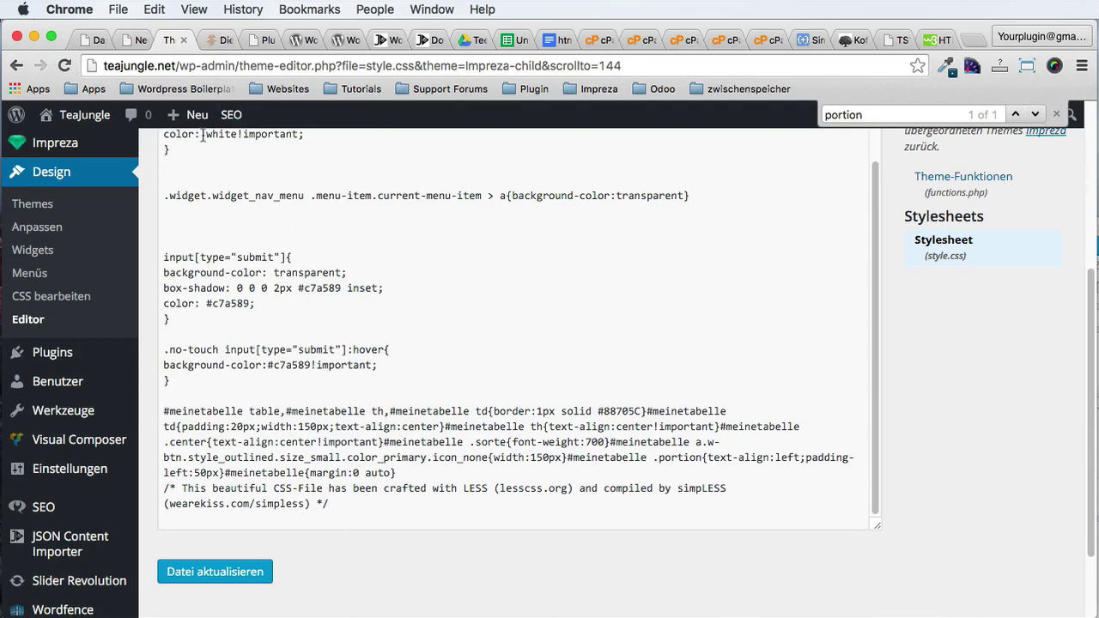
click(249, 36)
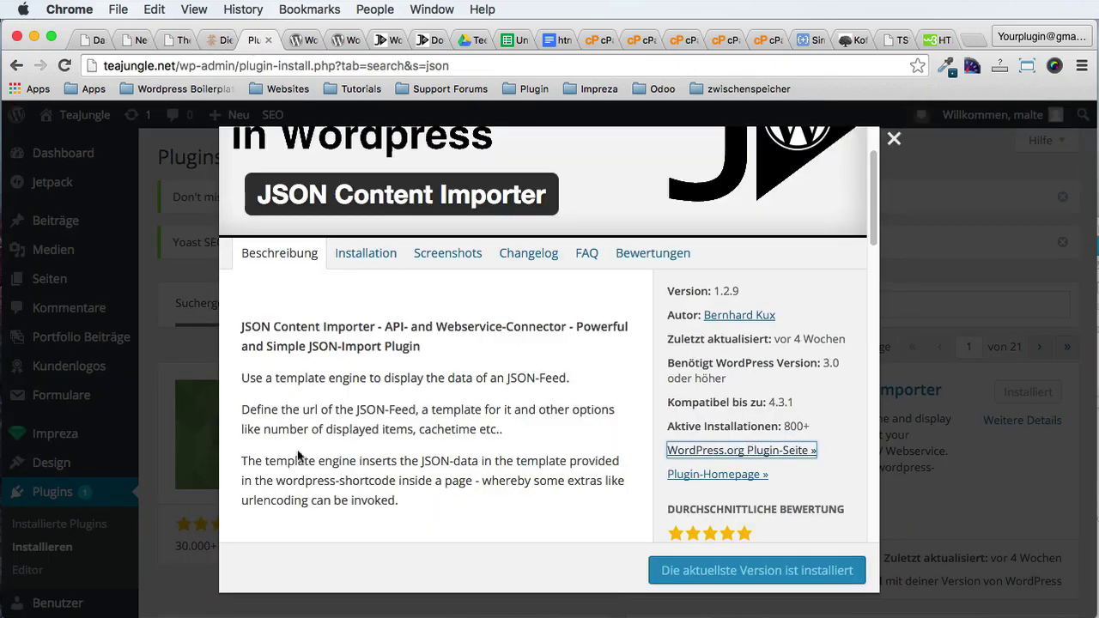
click(133, 39)
scroll(277, 484, down, 3)
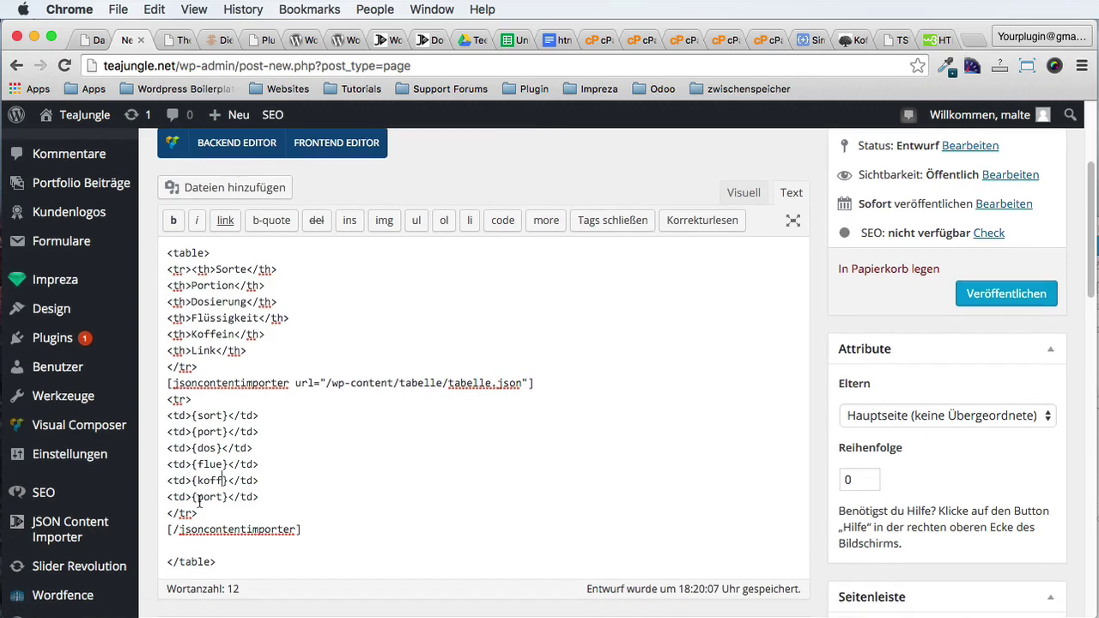
double_click(208, 496)
text(link)
scroll(284, 468, up, 1)
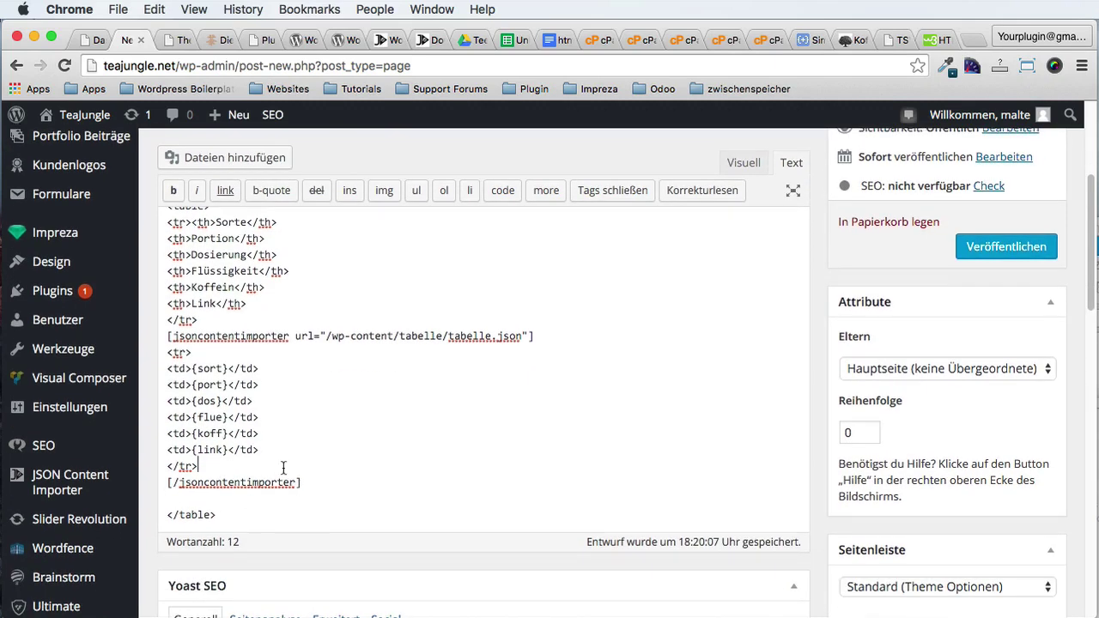
Step: Copy the page's complete table code, from <table> to </table>, and paste it into a new TextMate document
scroll(284, 468, down, 2)
drag(247, 533, 168, 217)
key(super+c)
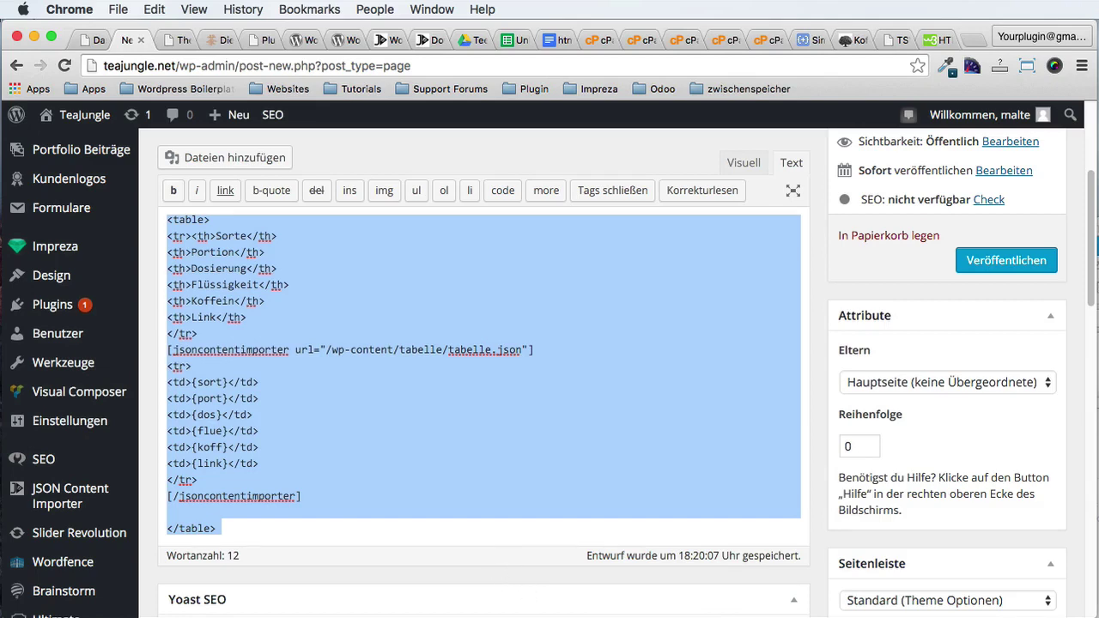
key(super+Tab)
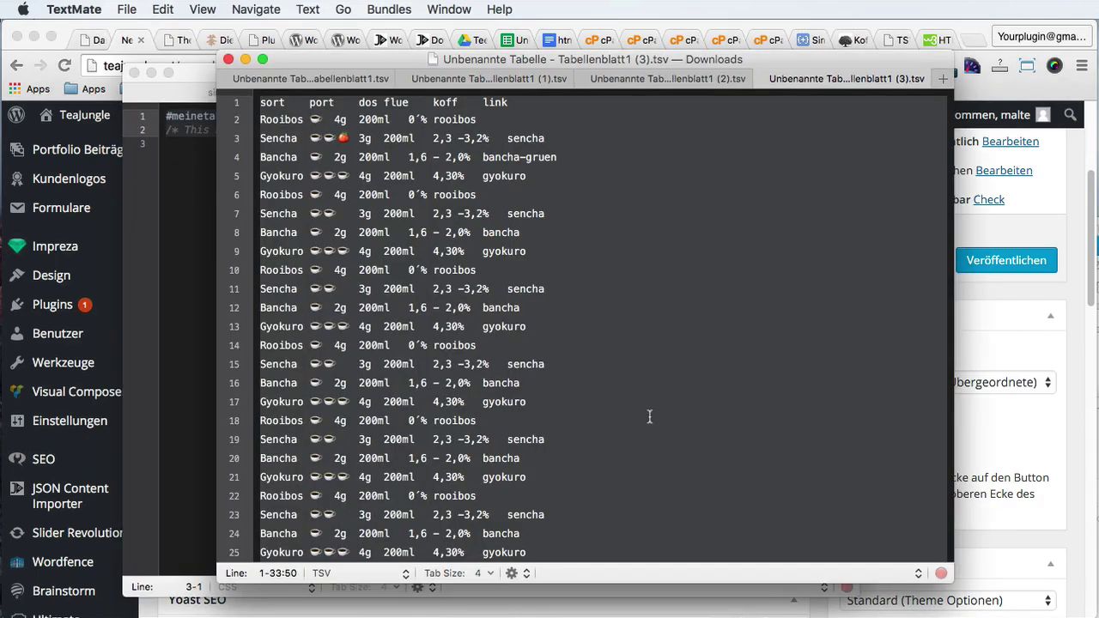
key(super+n)
key(super+v)
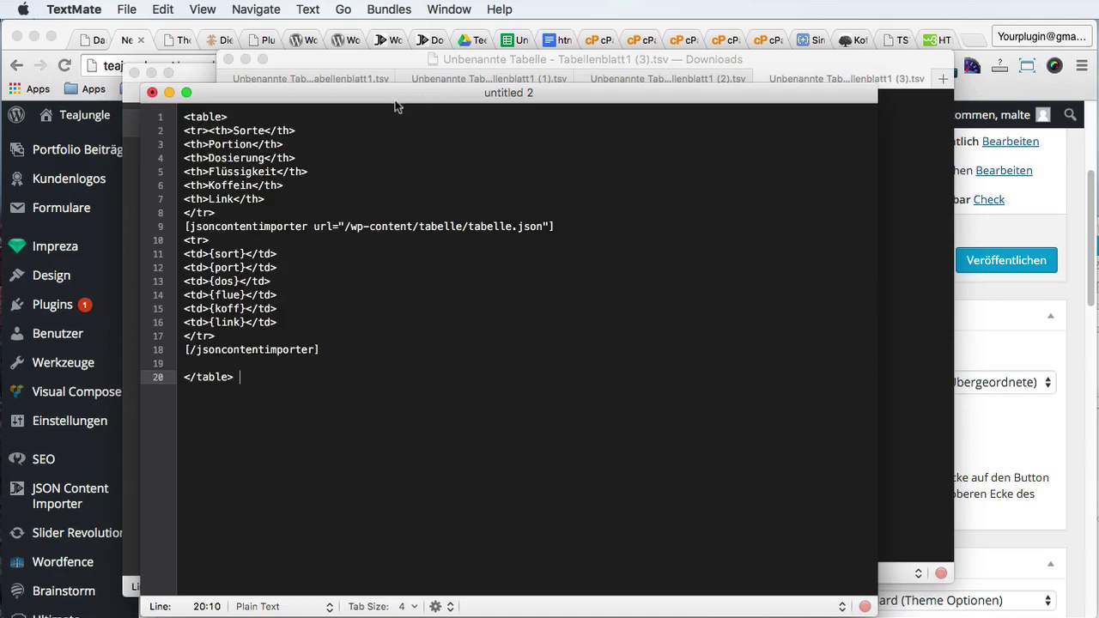
drag(401, 92, 399, 53)
drag(237, 339, 206, 154)
key(super+a)
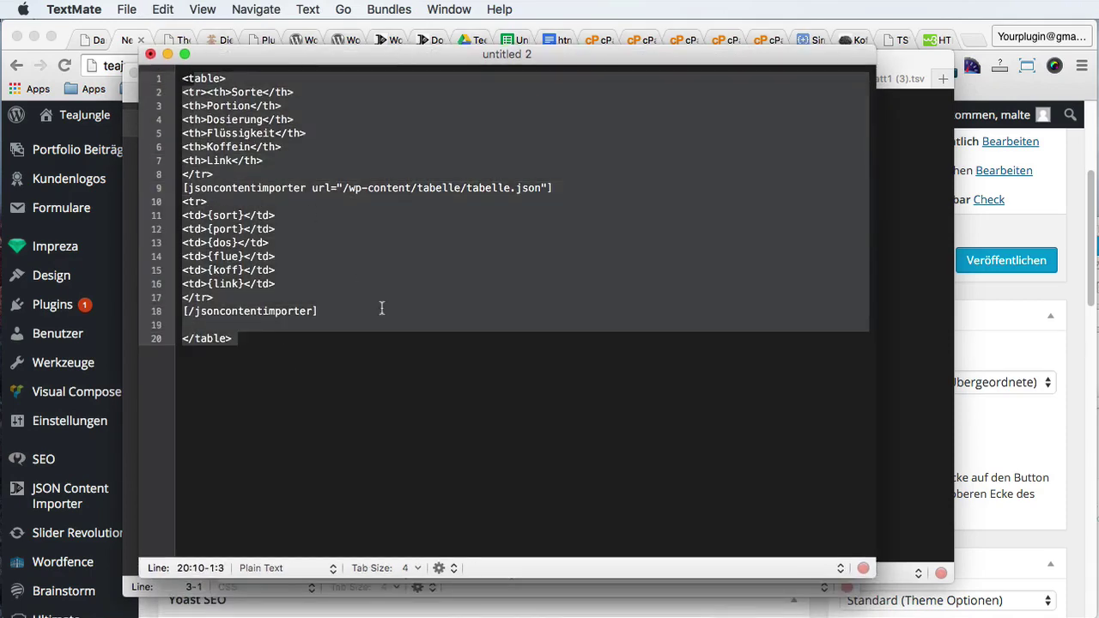
click(384, 310)
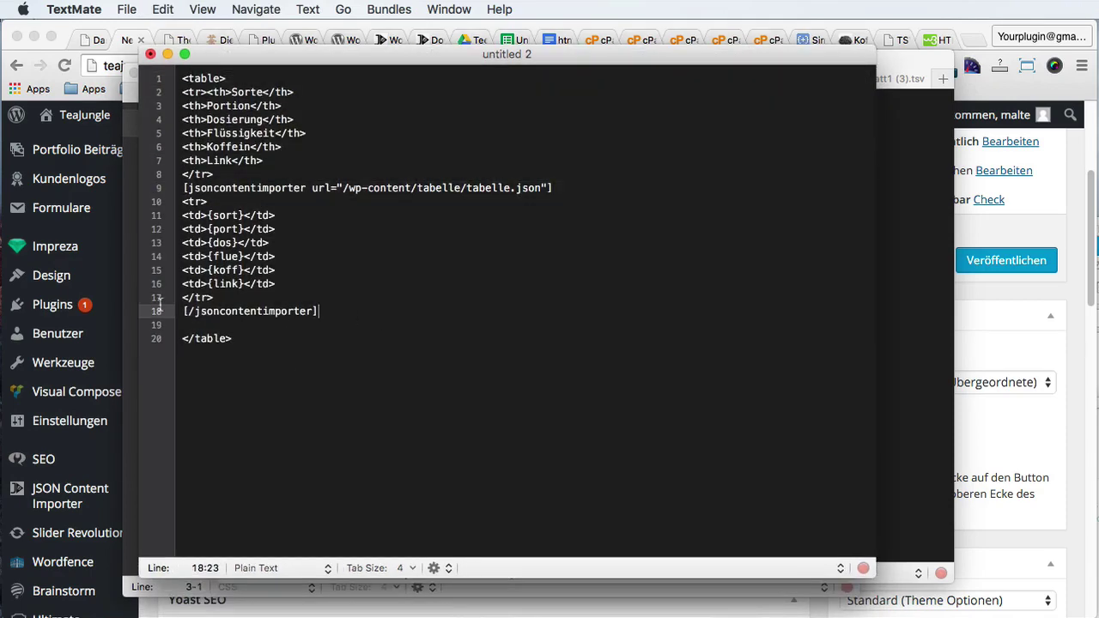
Step: Switch back to Chrome, publish the Tutorial Tabelle page and view it on the site
click(94, 66)
key(Escape)
click(989, 261)
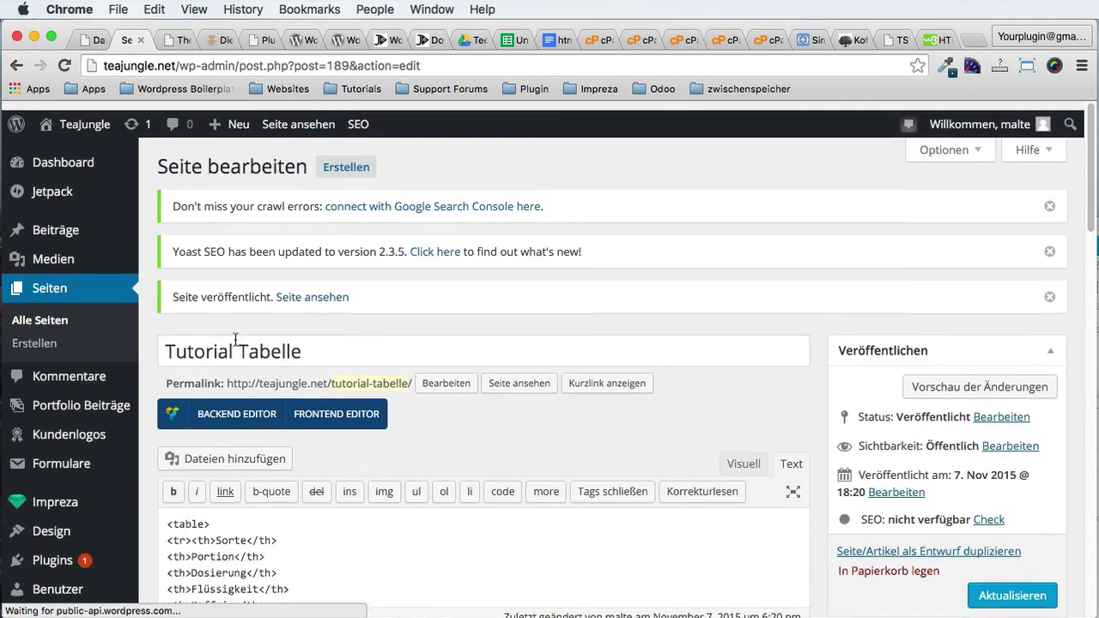
click(298, 124)
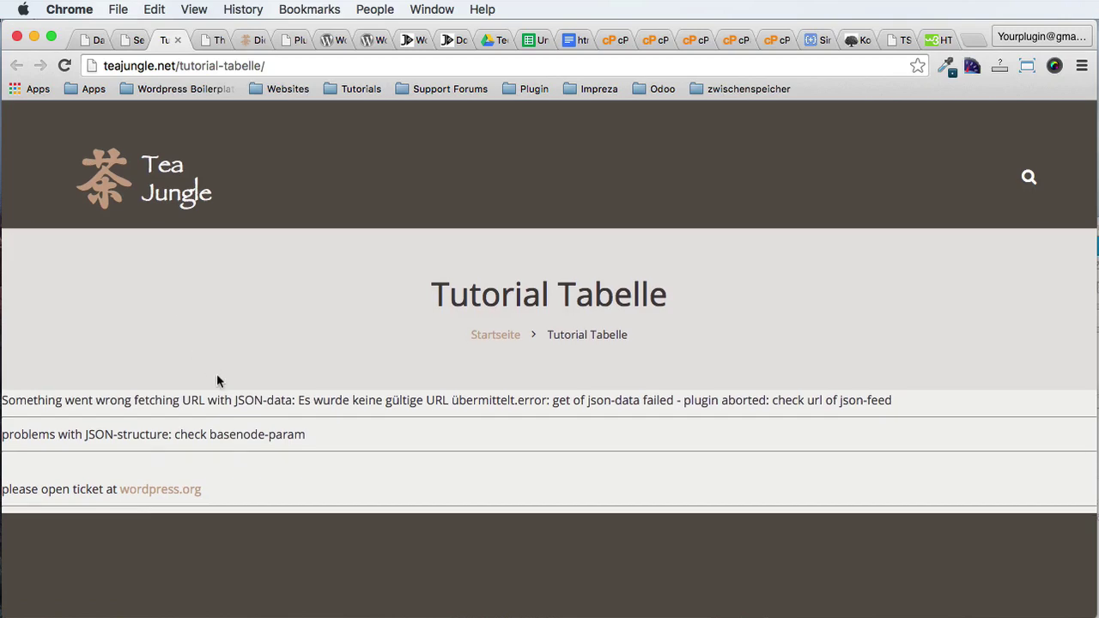
drag(60, 403, 313, 404)
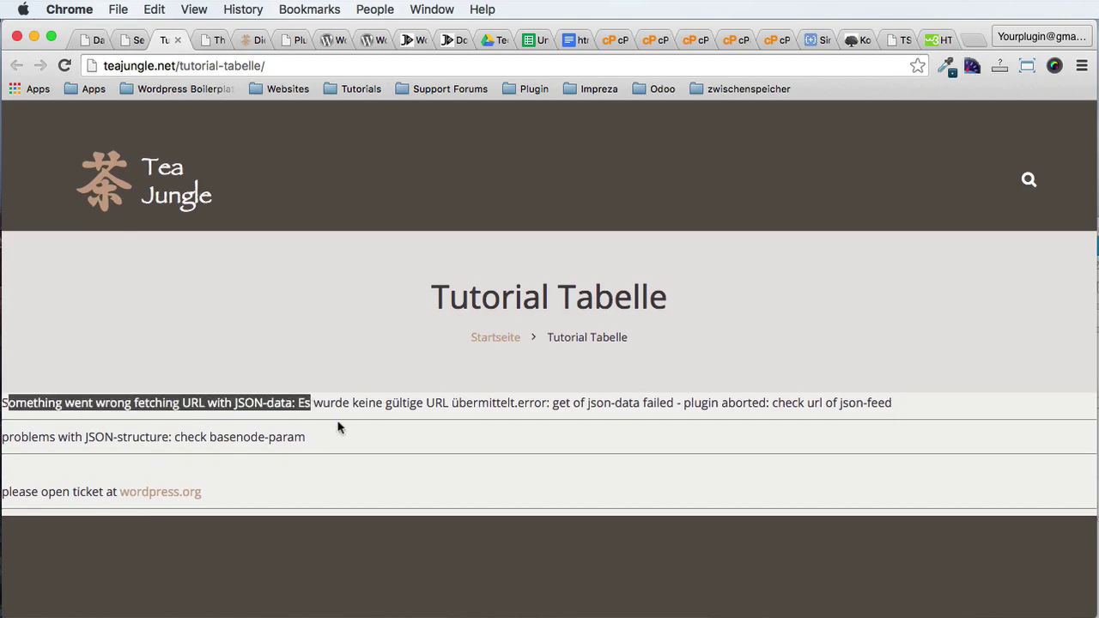
click(356, 416)
click(127, 41)
scroll(284, 404, down, 5)
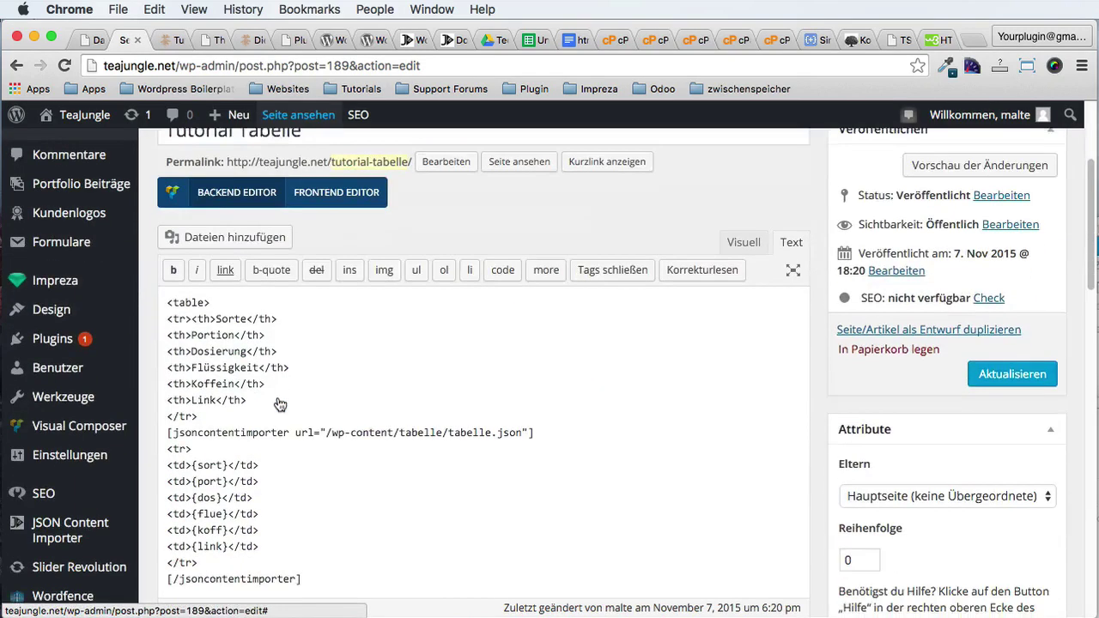
click(327, 357)
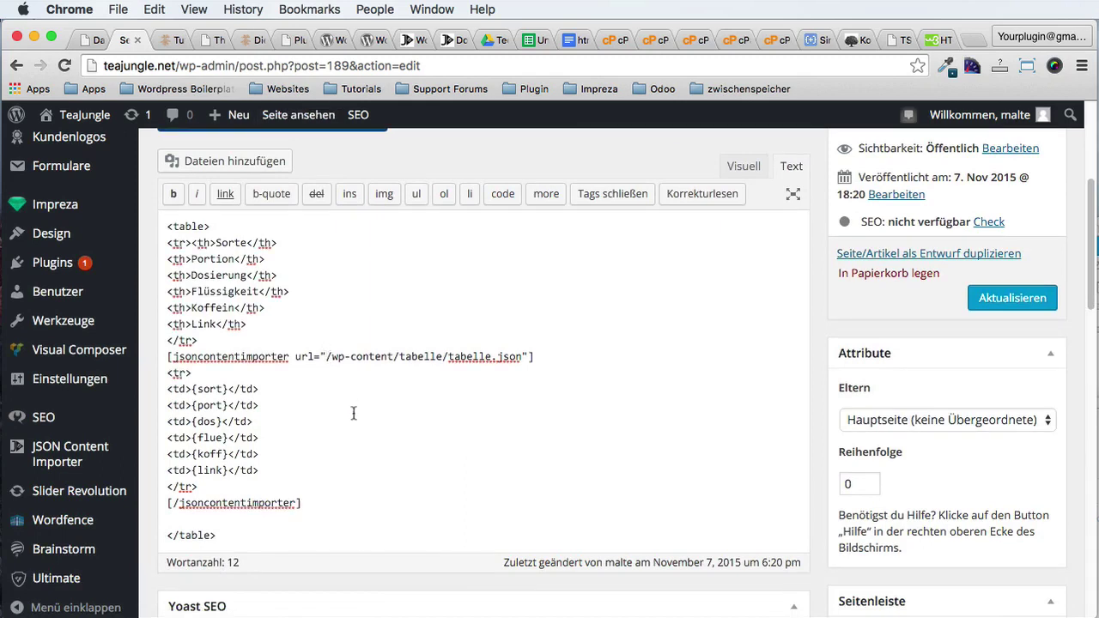
text(http://)
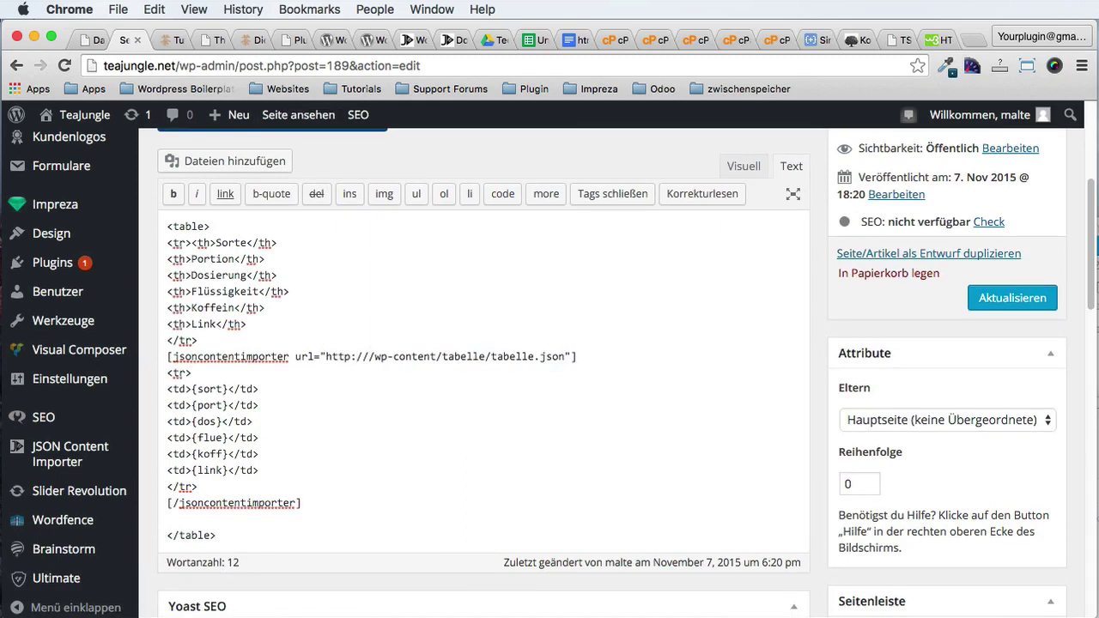
text(teajungle.net)
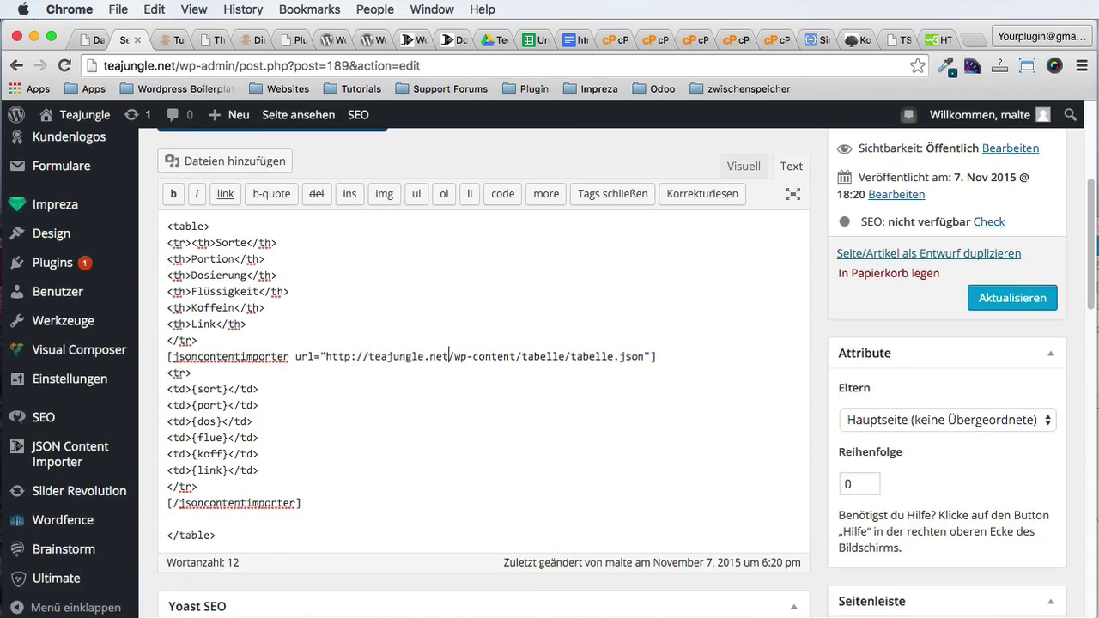
click(998, 318)
Step: Reload the published Tutorial Tabelle page and examine the table's columns and rows down to the end
click(172, 40)
key(super+r)
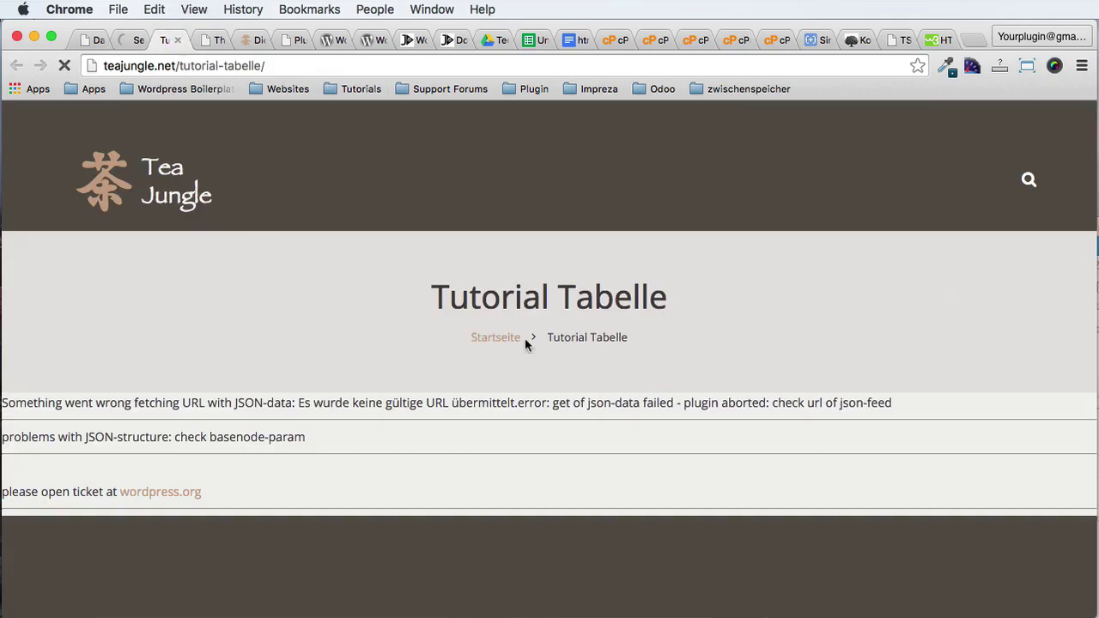
scroll(317, 451, down, 2)
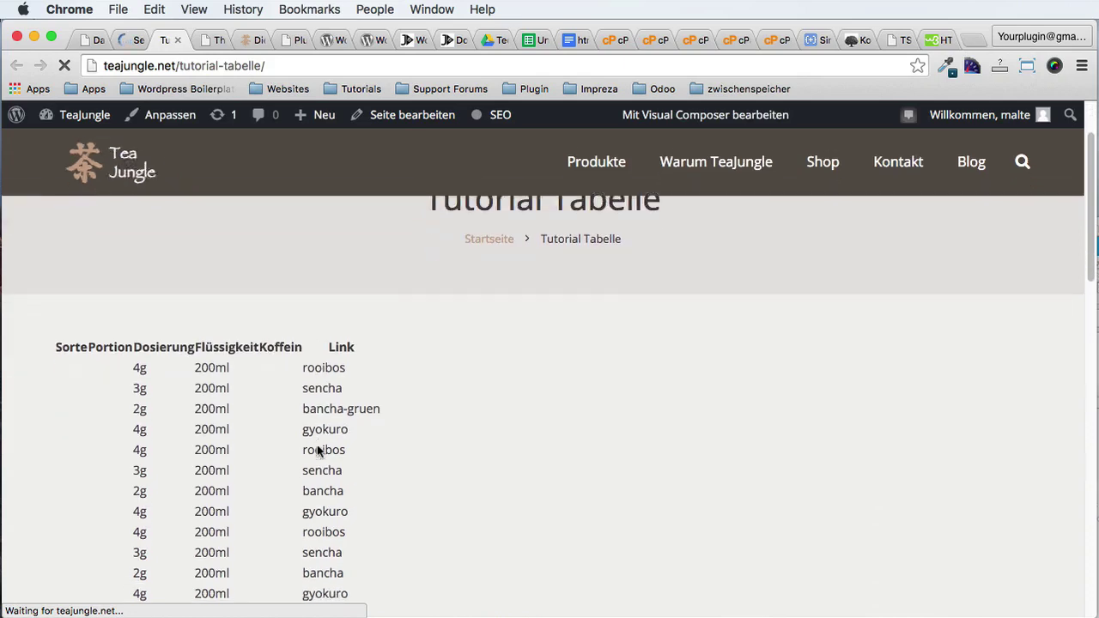
scroll(189, 430, down, 1)
scroll(208, 475, down, 5)
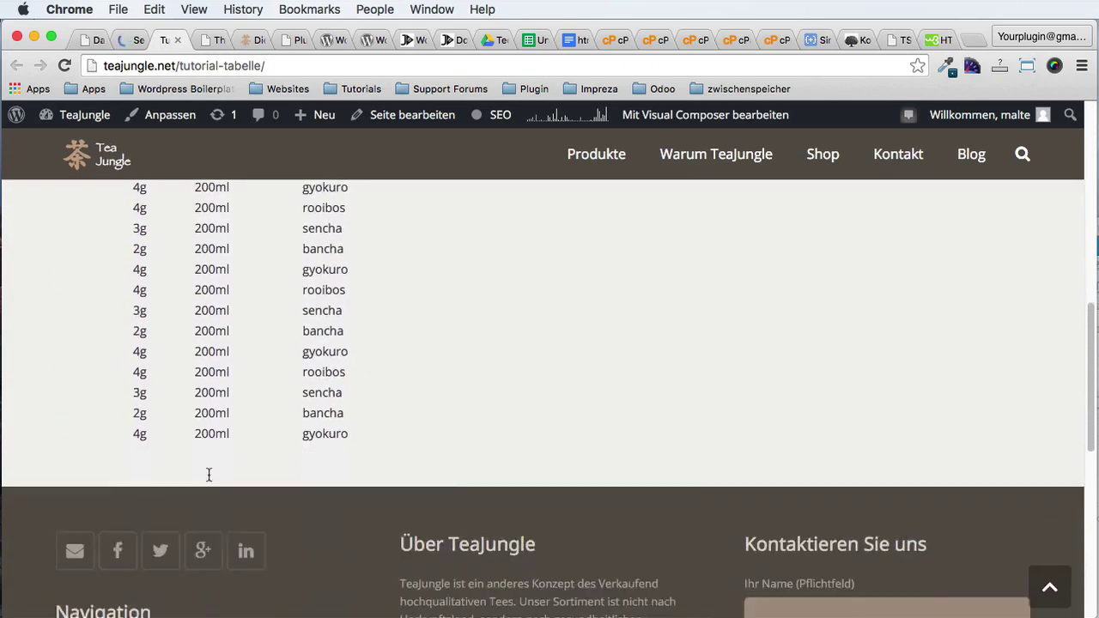
Step: Compare the published table's columns with the spreadsheet's header cells and the placeholders in the page's table code
scroll(208, 474, up, 7)
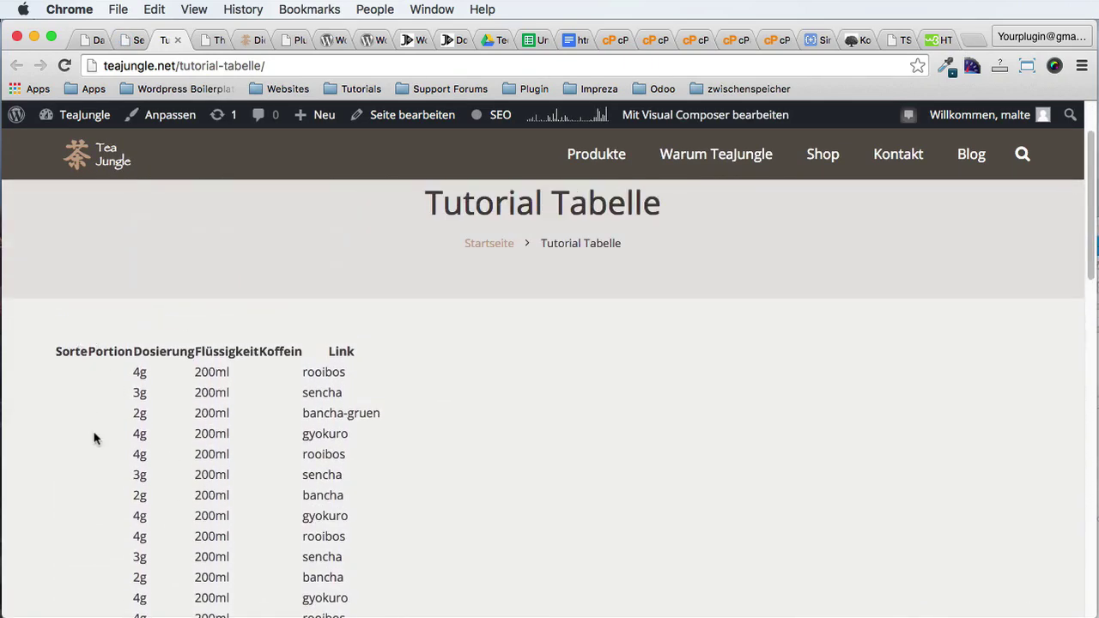
scroll(144, 388, down, 1)
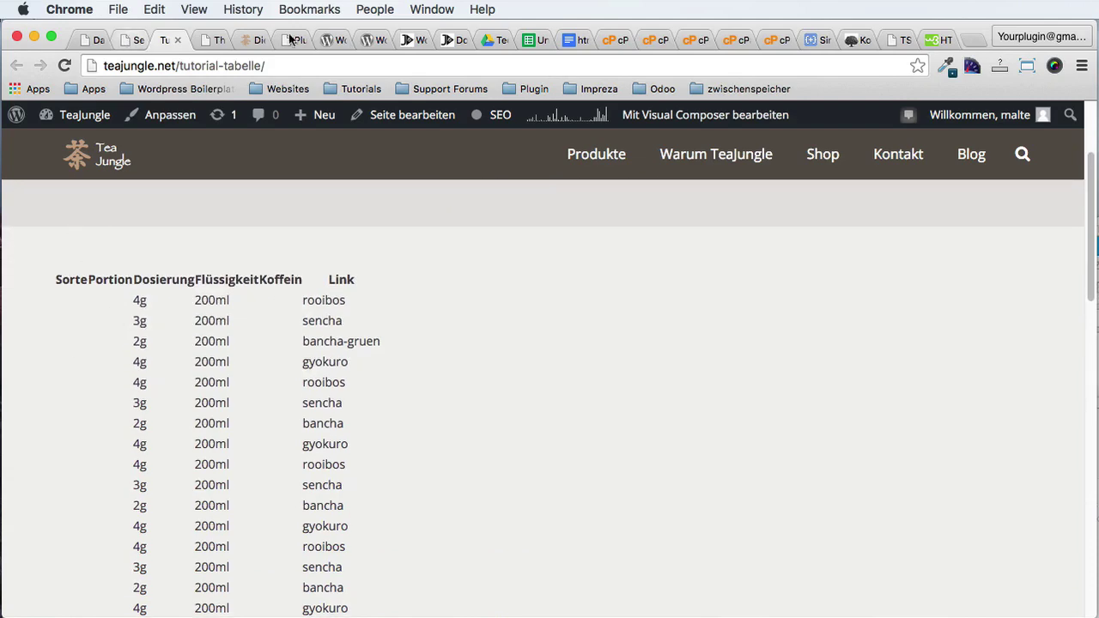
click(532, 40)
click(109, 249)
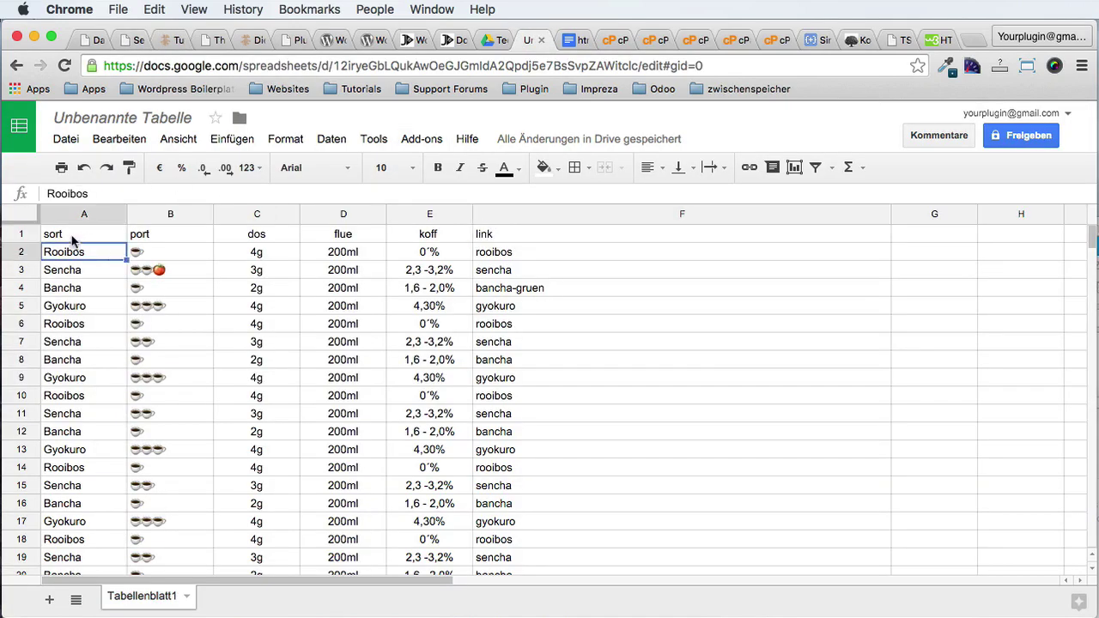
click(76, 239)
click(167, 239)
click(135, 41)
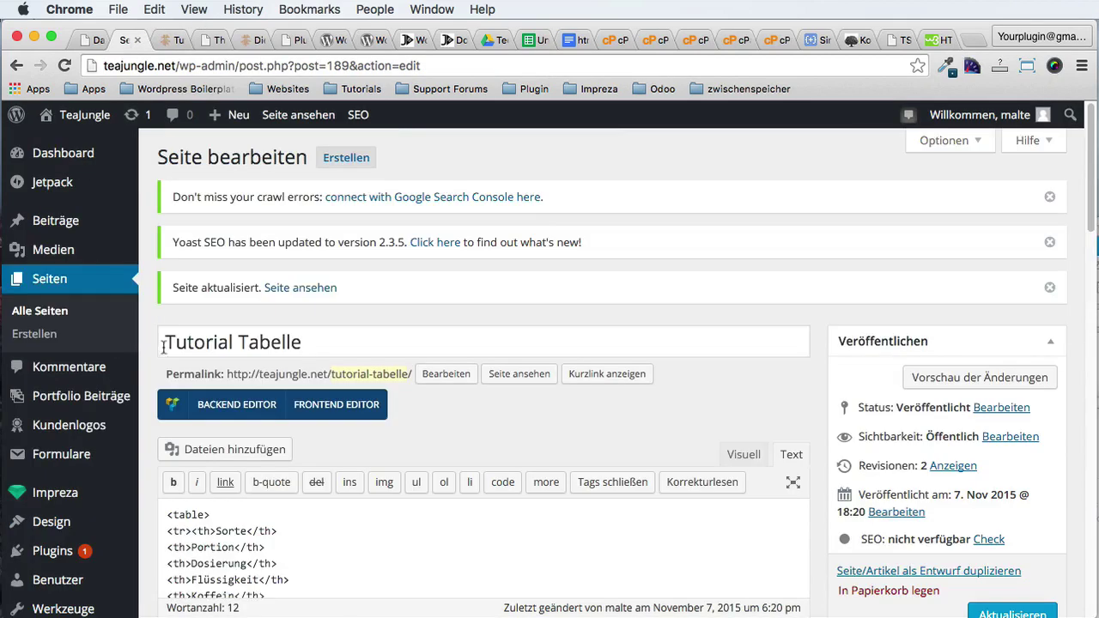
scroll(255, 415, down, 4)
click(203, 423)
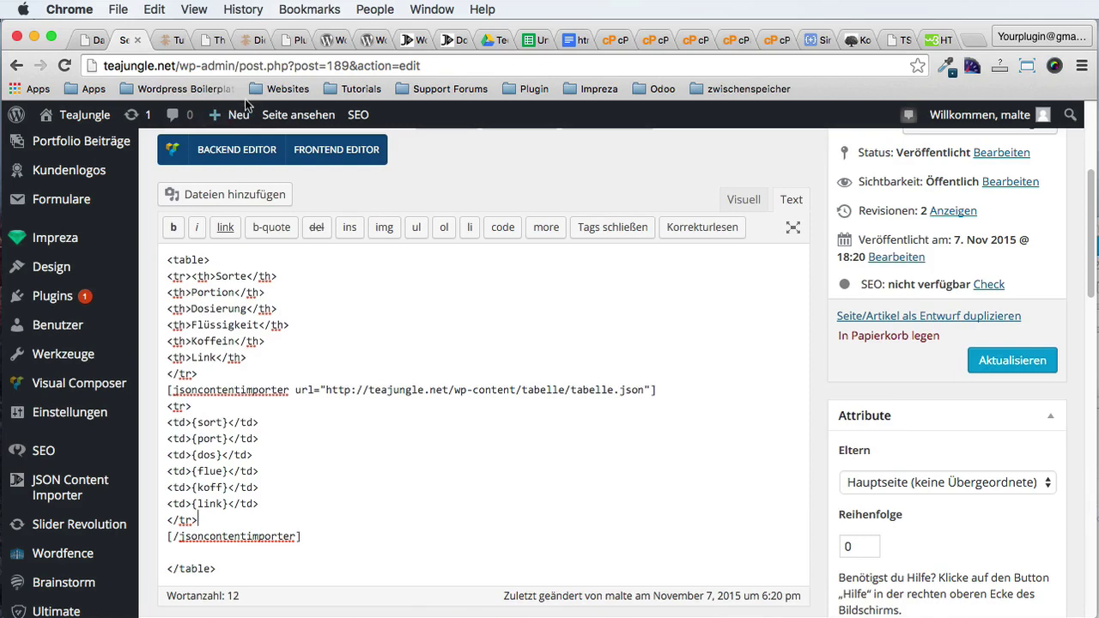
Step: Place the spreadsheet's tab beside the page editor's tab and remove the trailing spaces from header cells A1 (sort) and B1 (port)
drag(541, 40, 180, 41)
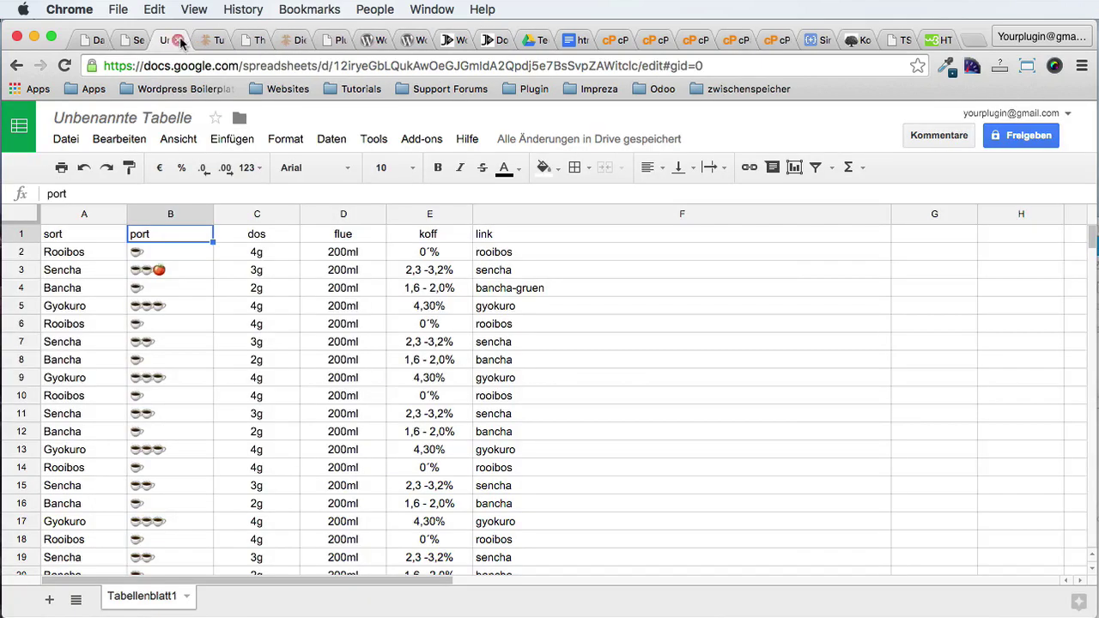
click(257, 236)
click(185, 235)
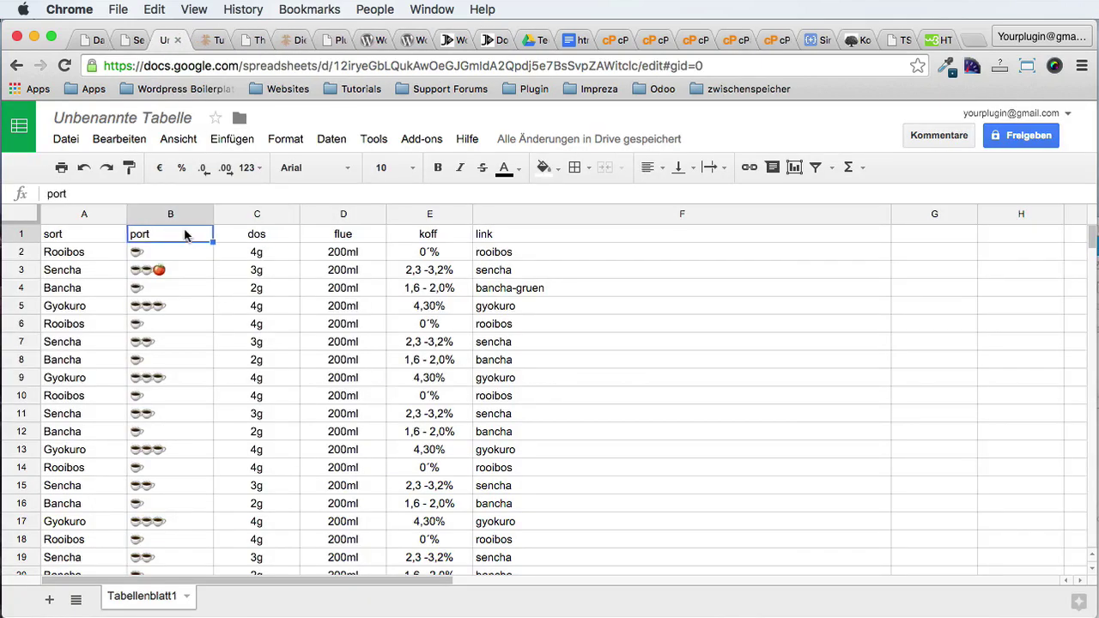
click(92, 240)
double_click(90, 238)
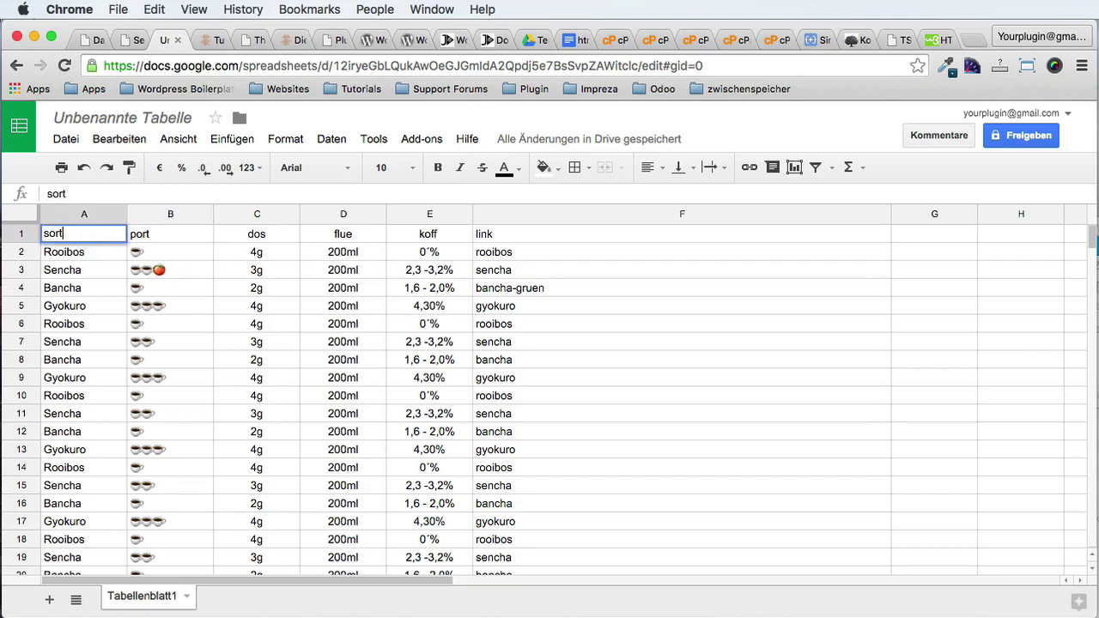
key(Return)
double_click(167, 234)
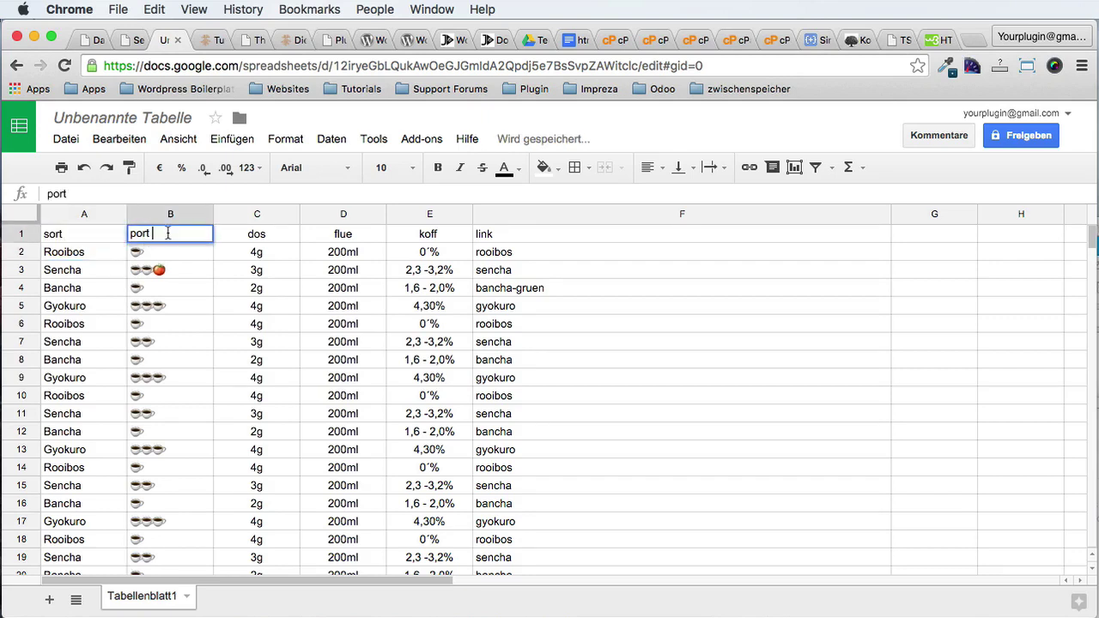
key(Return)
click(269, 235)
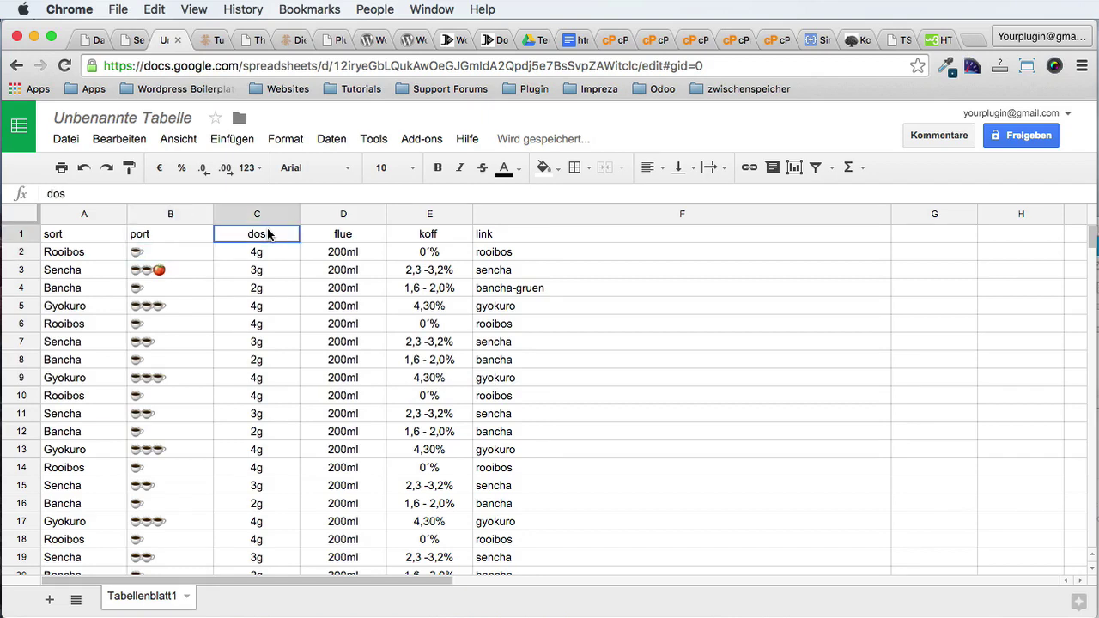
click(273, 286)
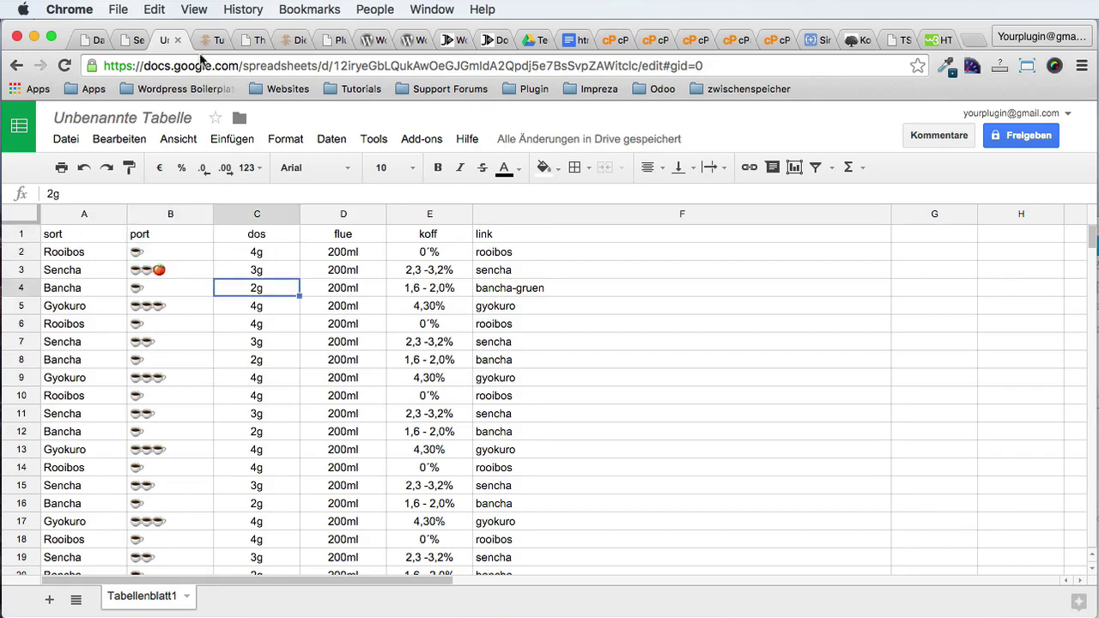
Step: Download the current sheet as tab-separated values (.tsv) and check the header line of the downloaded file in TextMate
click(65, 139)
mouse_move(221, 441)
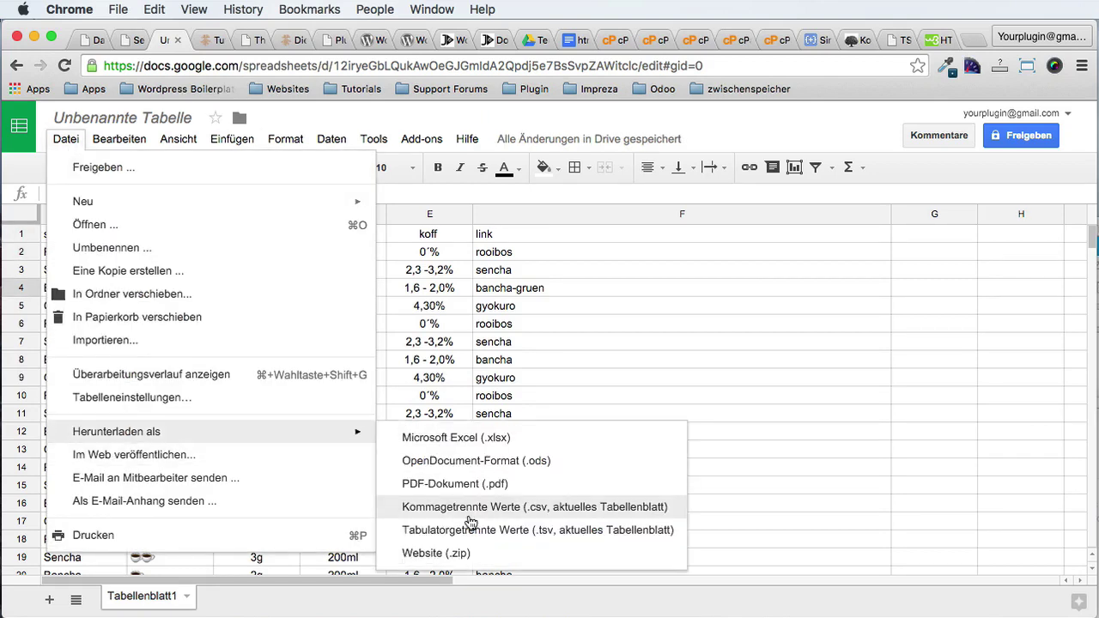
click(519, 532)
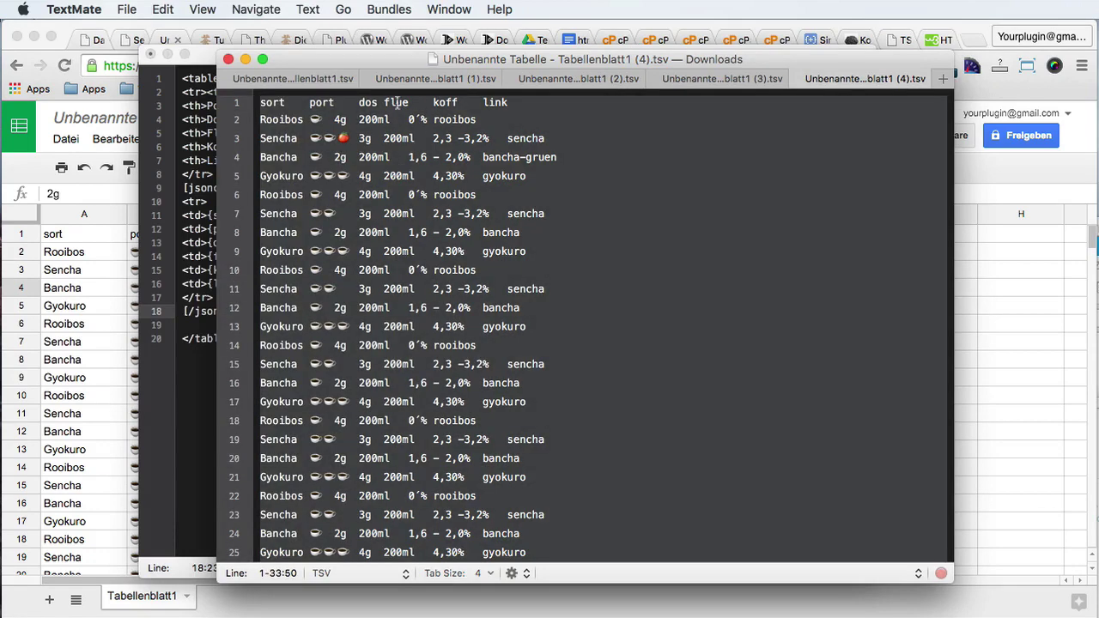
click(297, 137)
click(285, 101)
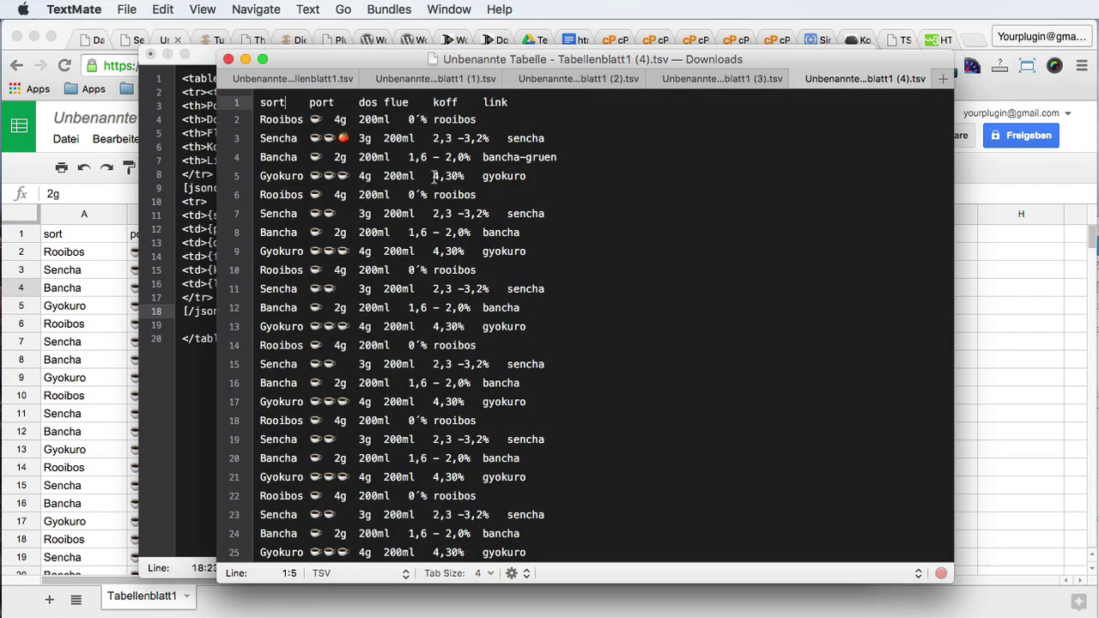
click(366, 233)
key(super+a)
key(super+Tab)
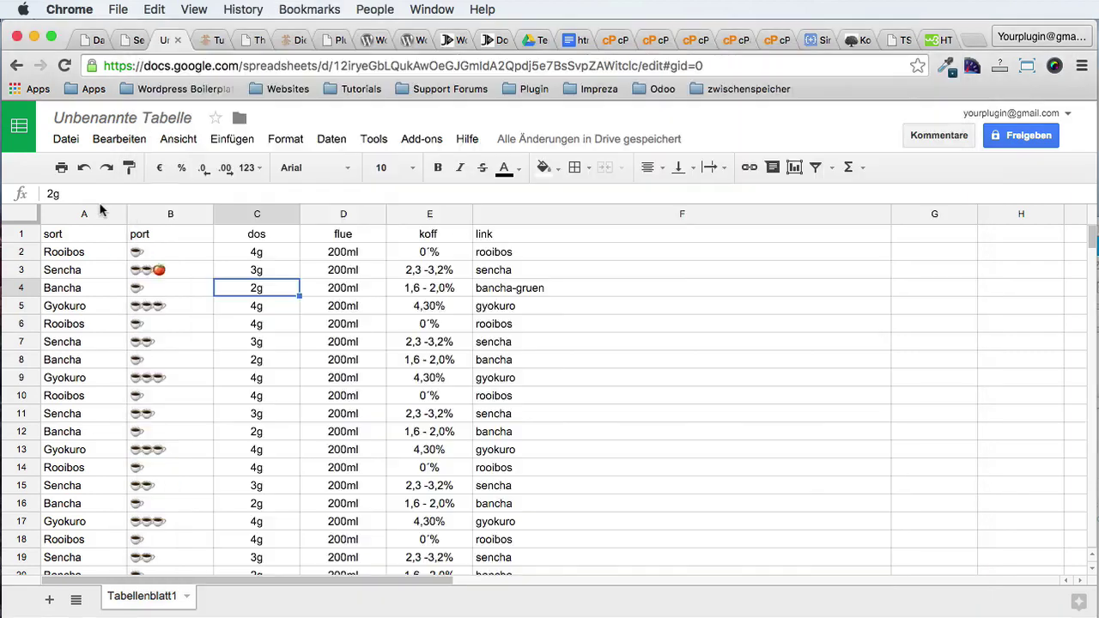
click(208, 39)
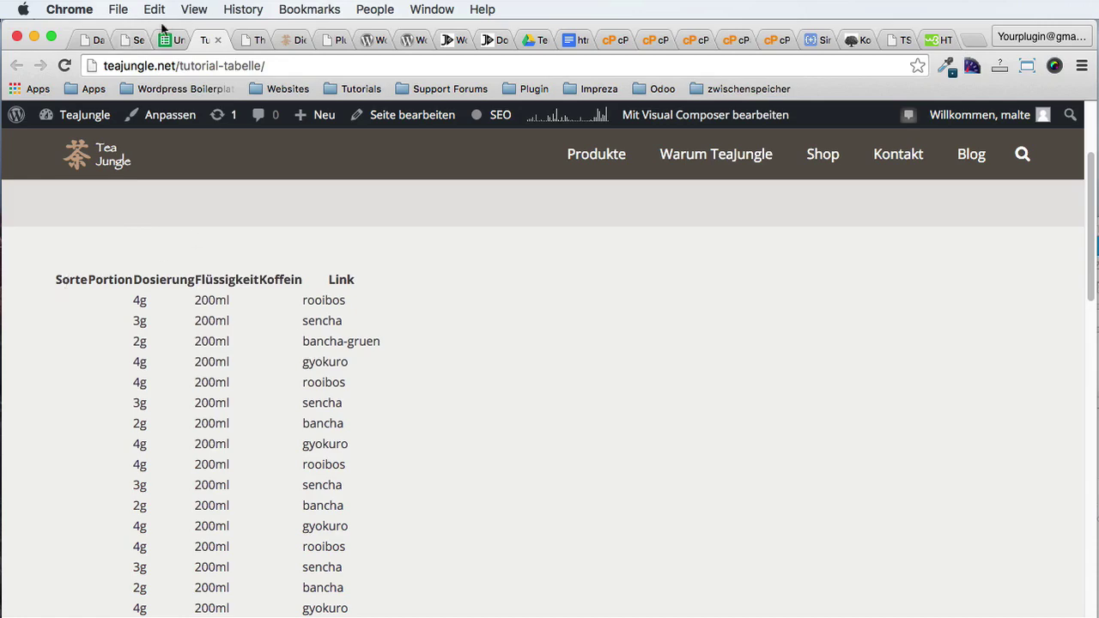
click(166, 39)
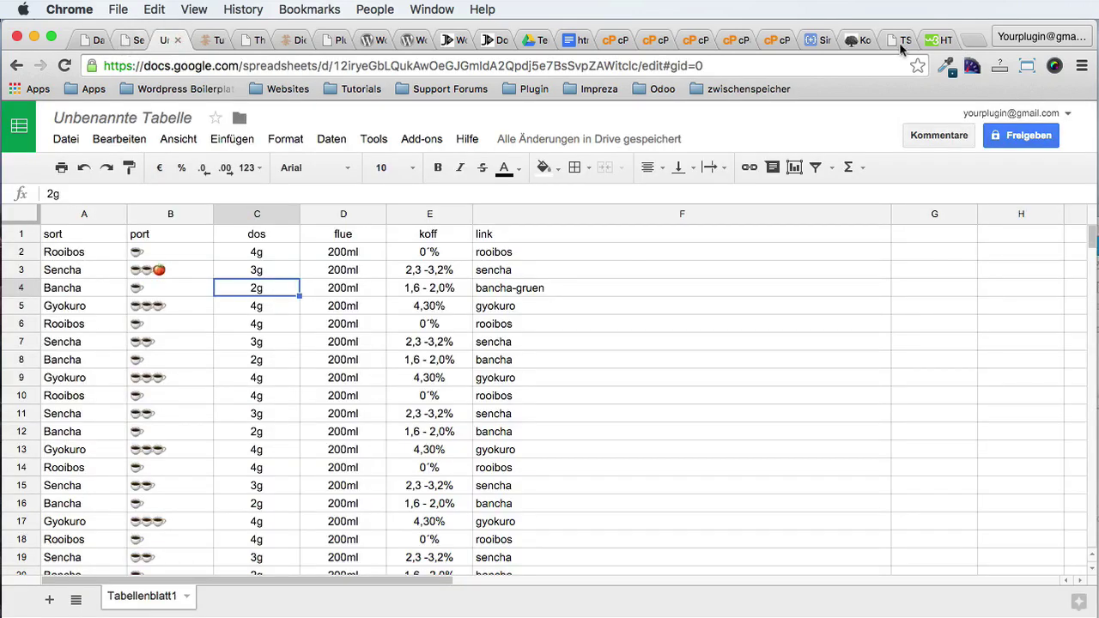
Step: Copy the full TSV text from TextMate and replace the Input TSV in the TSV to JSON converter in Chrome with it
key(super+Tab)
key(super+a)
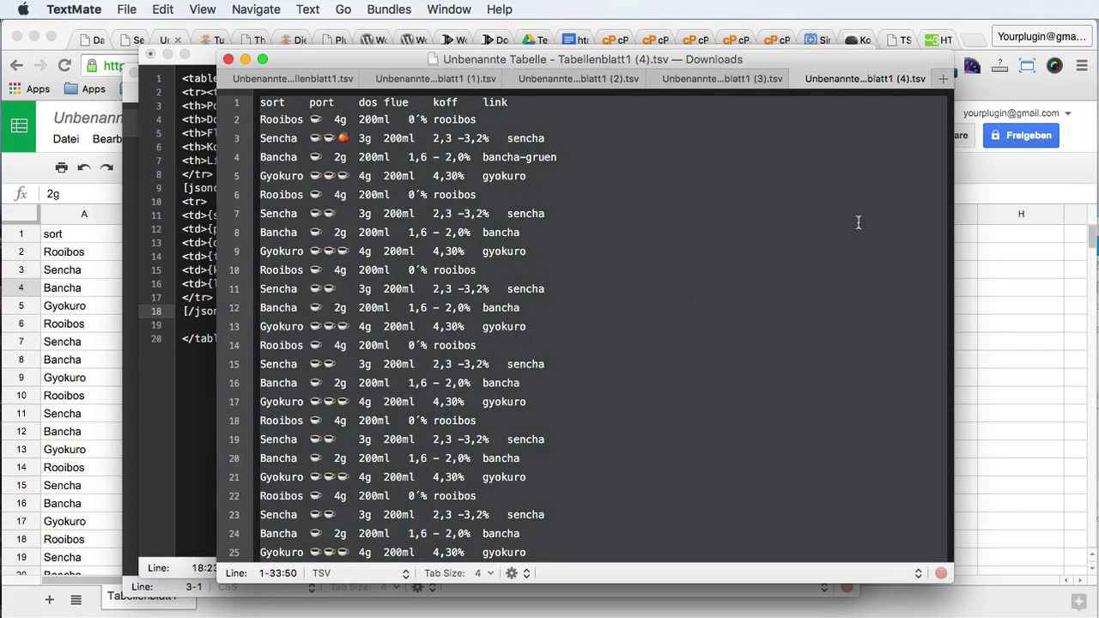
key(super+c)
key(super+Tab)
click(941, 39)
click(893, 40)
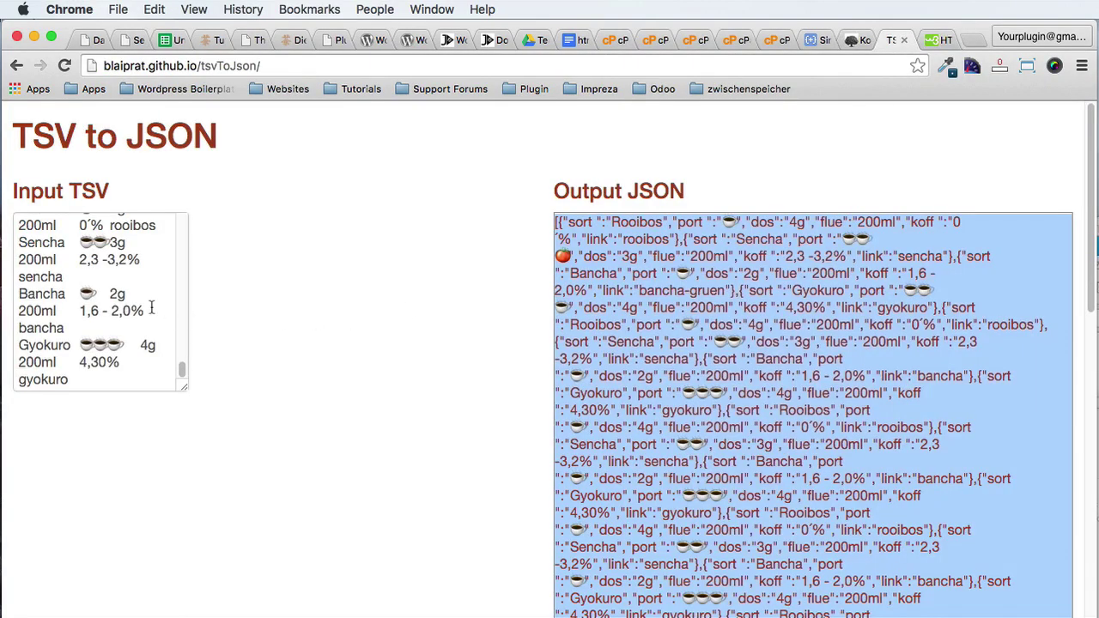
click(150, 306)
key(super+a)
key(super+v)
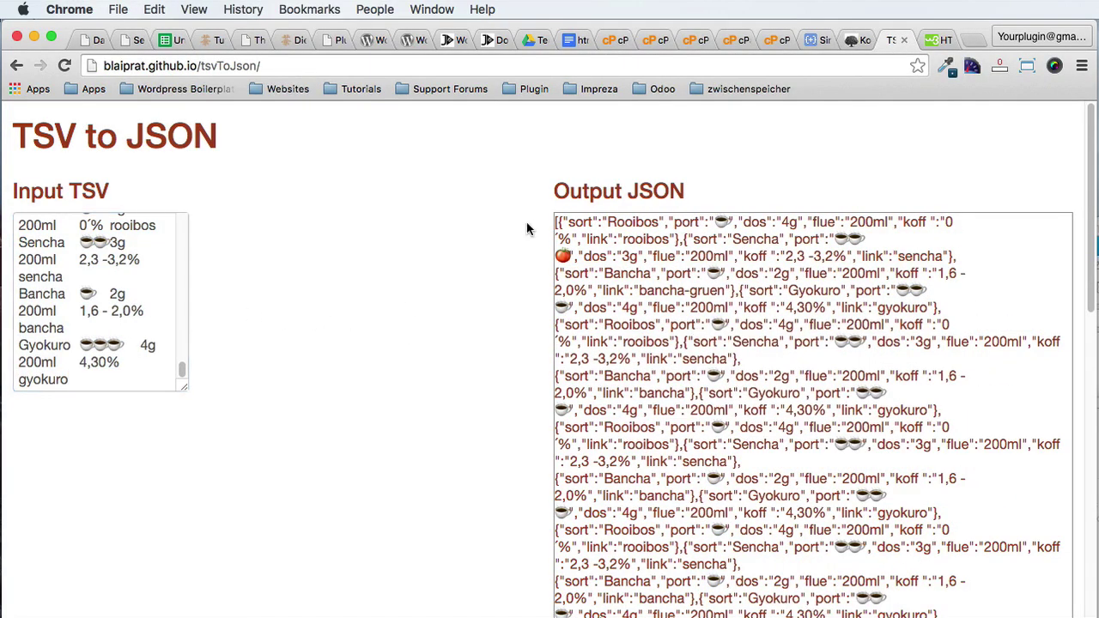
Step: Select and copy the complete Output JSON, from its opening bracket to its closing bracket
key(super+a)
click(565, 238)
drag(556, 222, 981, 294)
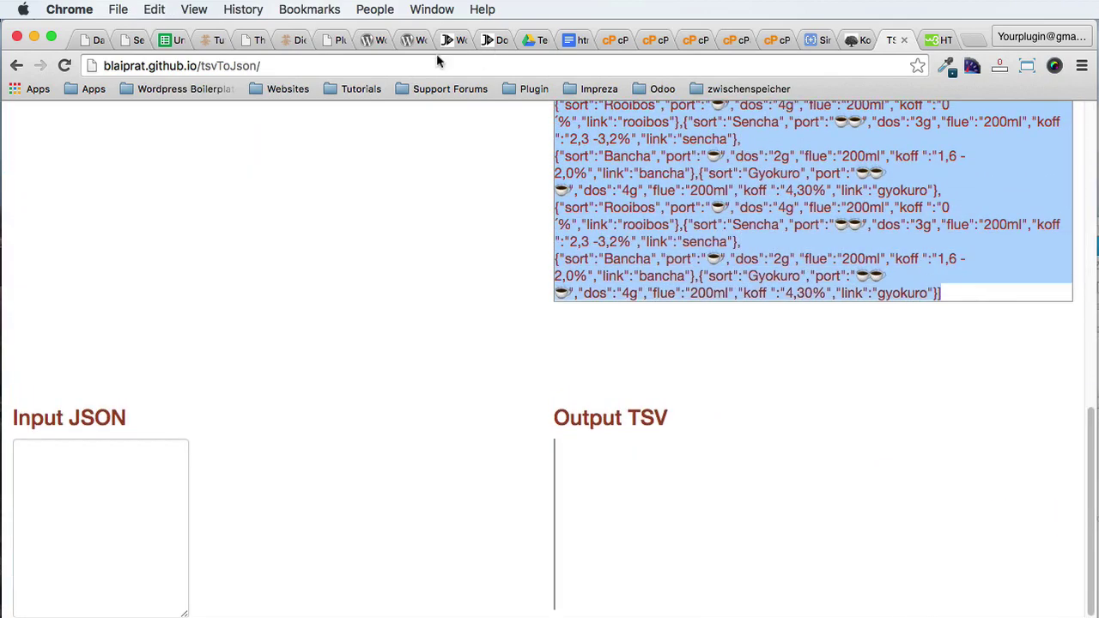
Step: Check the file path of the tabelle.json that uses the old Sorte and Portion keys, and close its cPanel editor
click(780, 40)
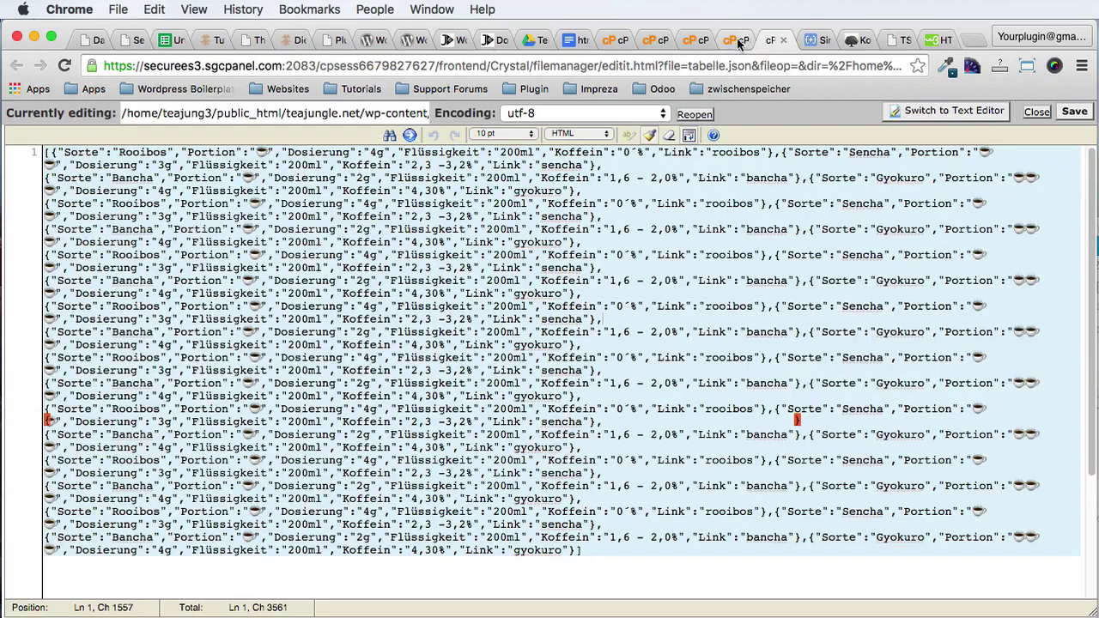
click(398, 305)
drag(373, 118, 599, 117)
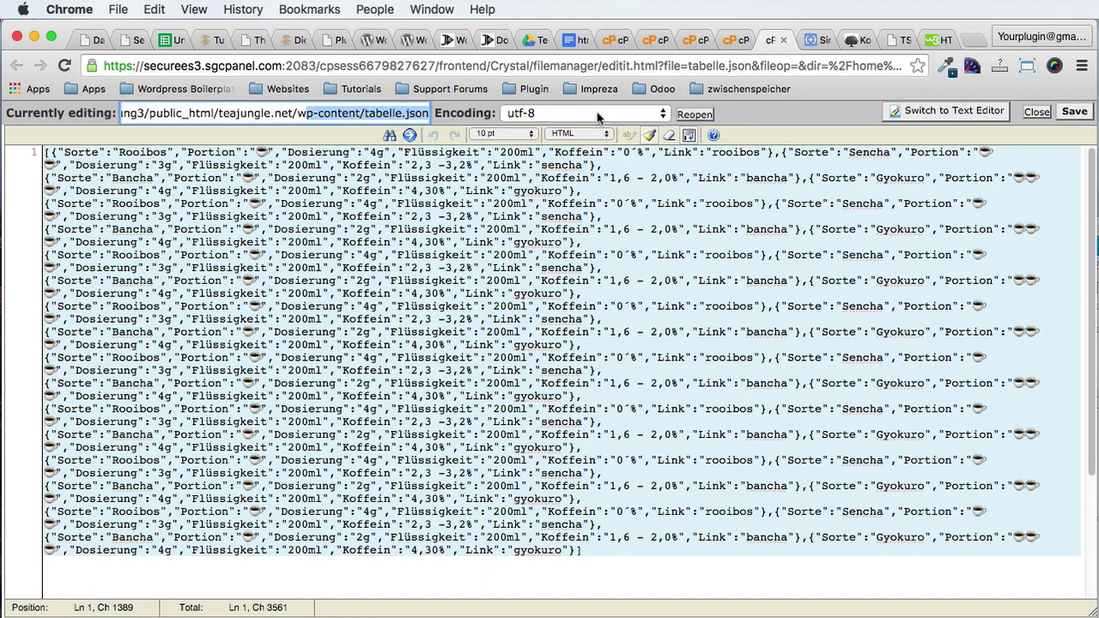
click(389, 114)
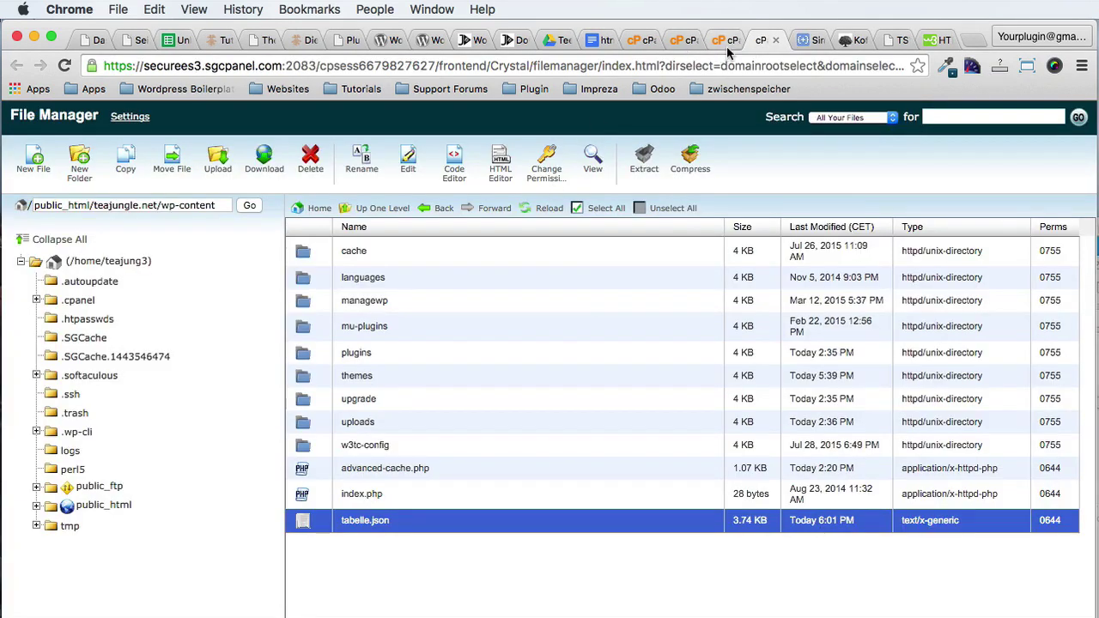
Step: Replace the whole content of the other open tabelle.json in the cPanel editor with the copied JSON and save the file
click(725, 39)
key(super+a)
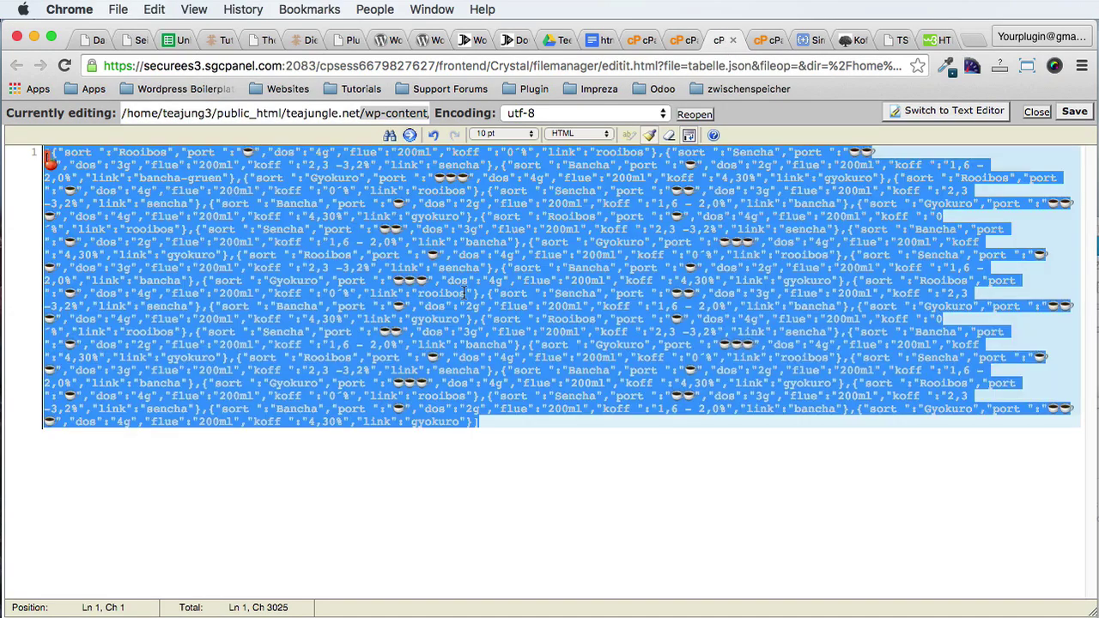
key(BackSpace)
key(super+v)
click(1075, 112)
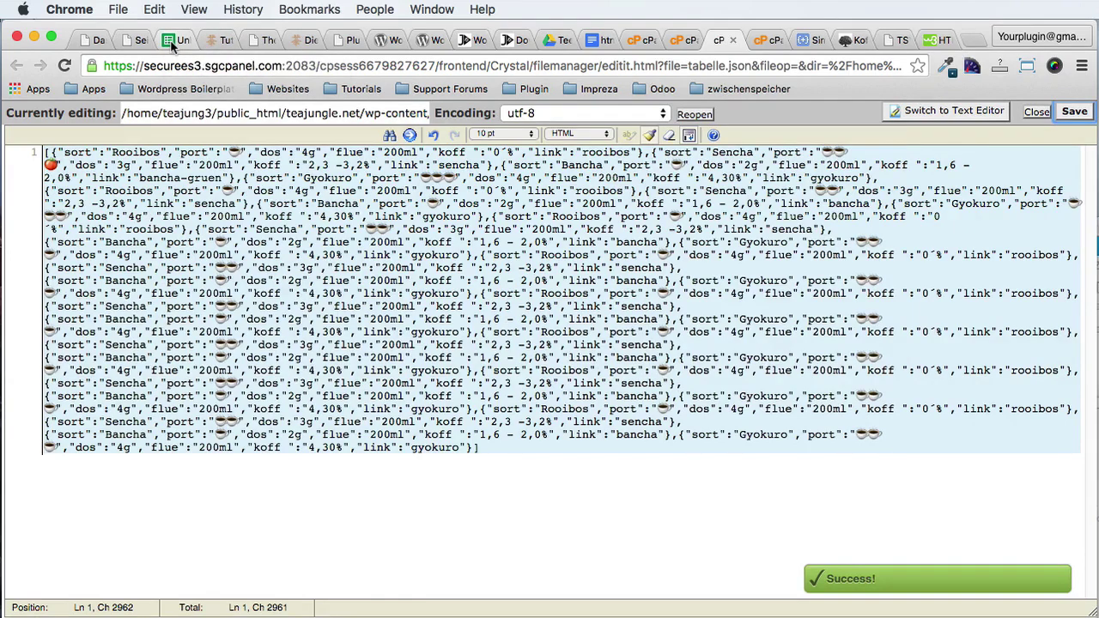
Step: Reload the published Tutorial Tabelle page and check the Sorte, Portion and Koffein columns across the table's rows
click(171, 41)
click(214, 40)
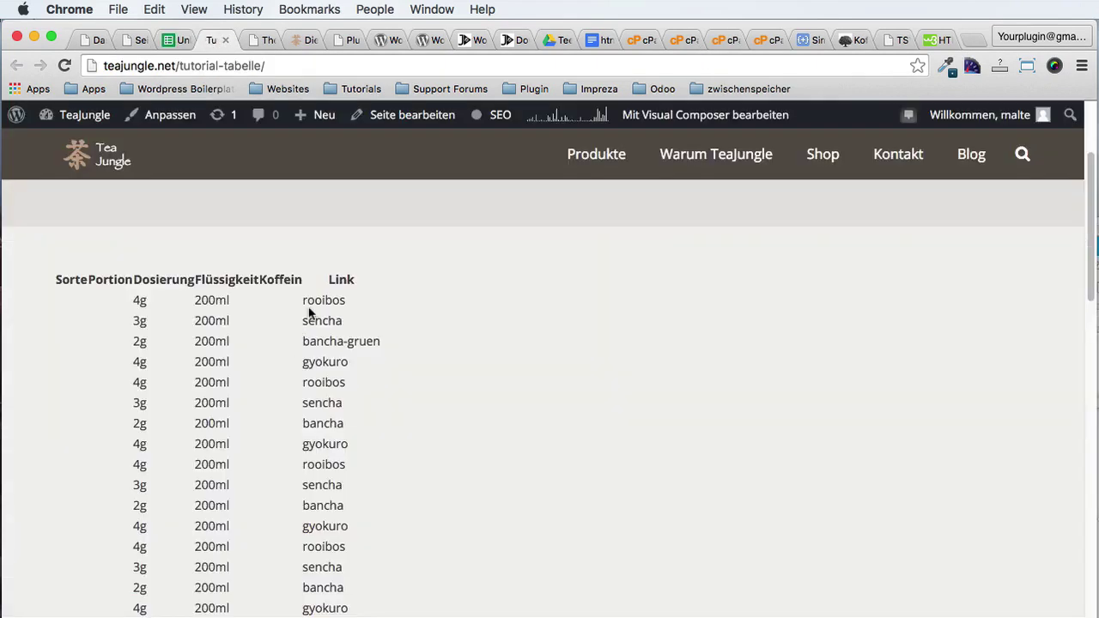
key(super+r)
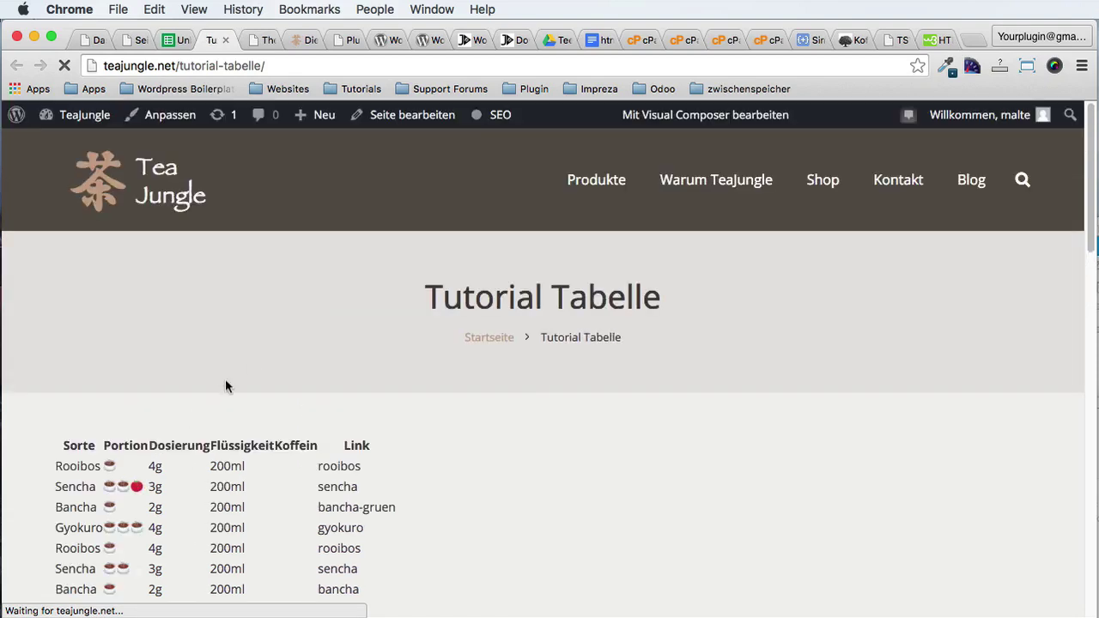
scroll(226, 386, down, 3)
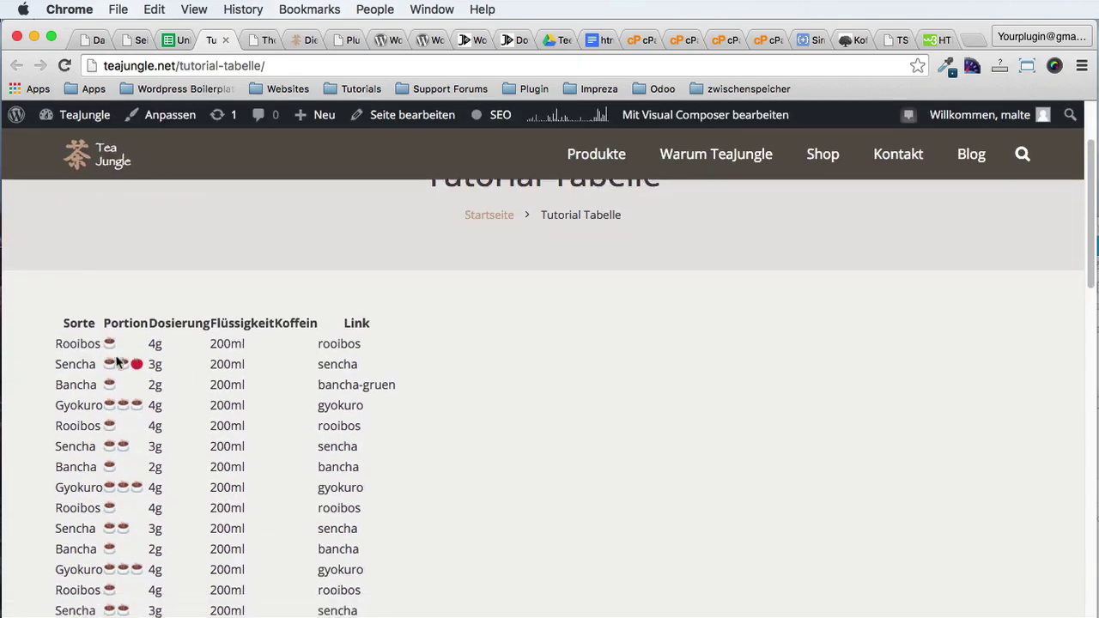
scroll(113, 276, down, 2)
scroll(103, 247, down, 10)
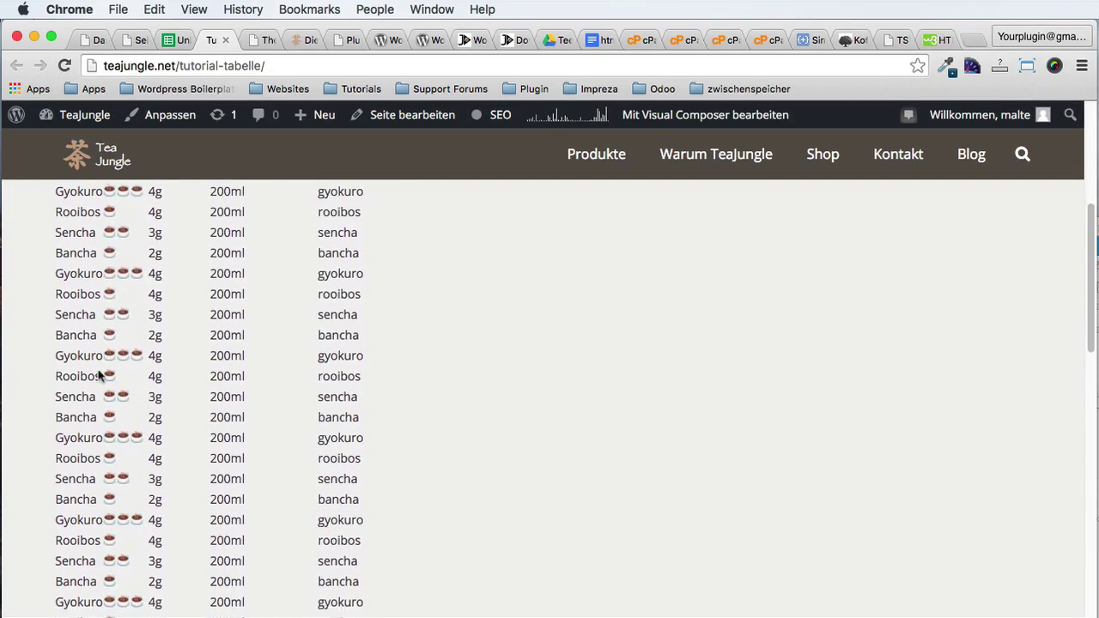
scroll(99, 379, up, 10)
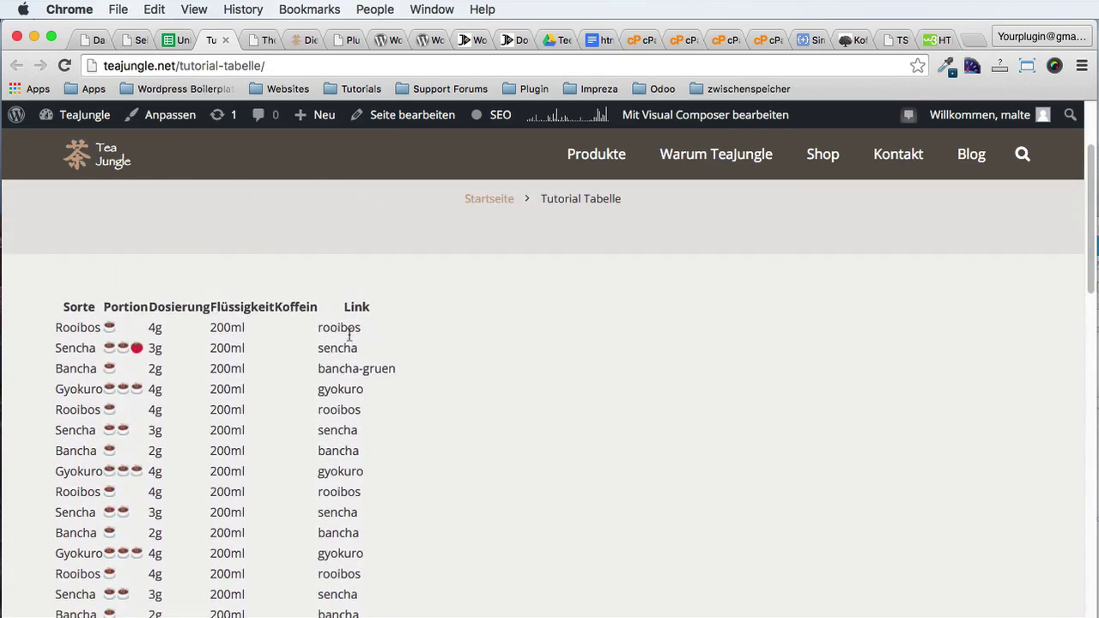
scroll(345, 424, up, 3)
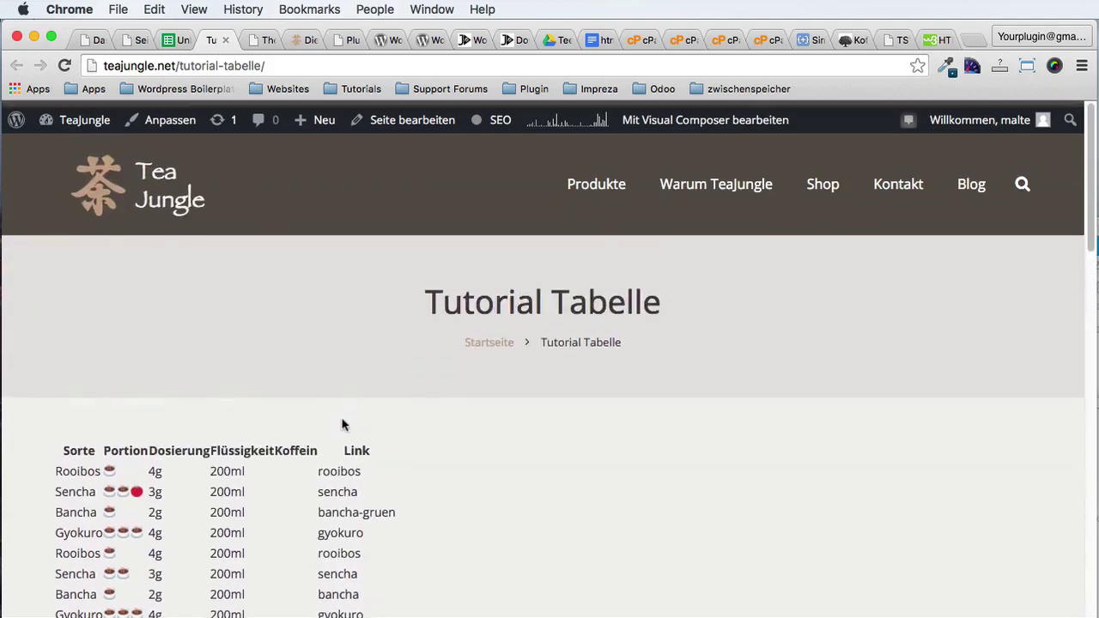
scroll(273, 388, down, 2)
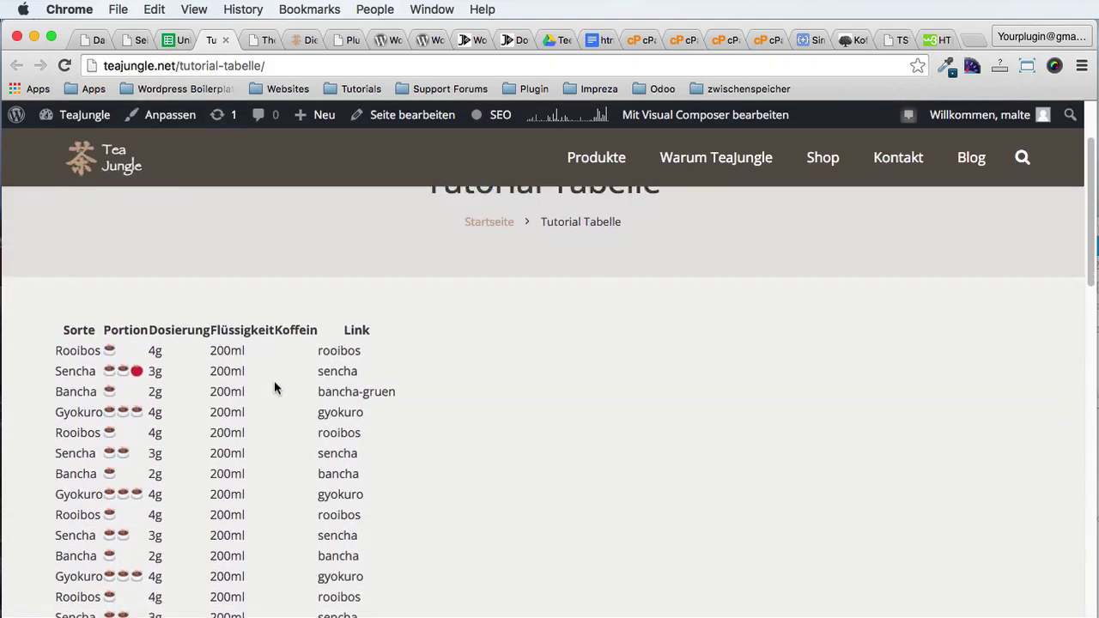
scroll(274, 381, up, 2)
Step: Return to the Tutorial Tabelle page editor and review its table code
click(135, 41)
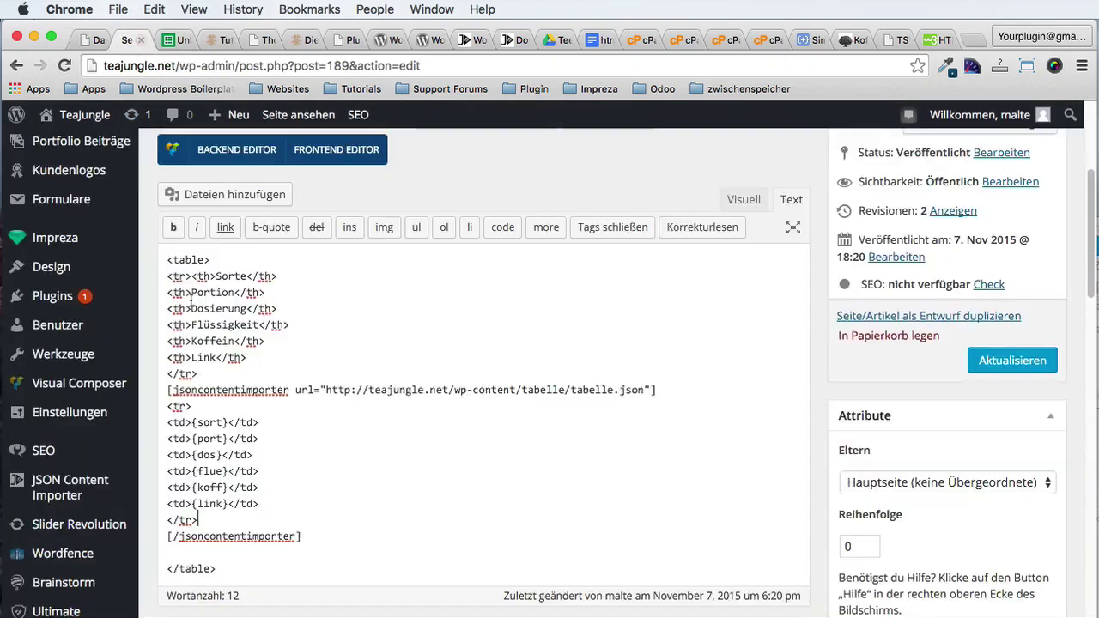
scroll(191, 301, down, 5)
scroll(247, 245, up, 6)
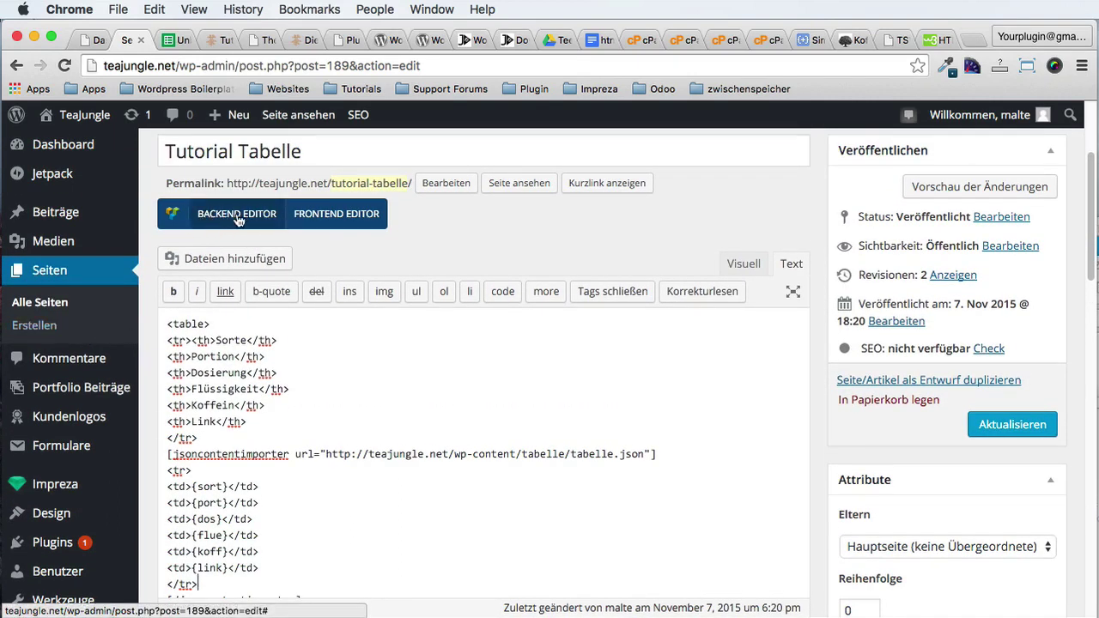
Step: Look up the copy of the page's table code in TextMate's untitled 2 document and return to the page editor in Chrome
key(ctrl+a)
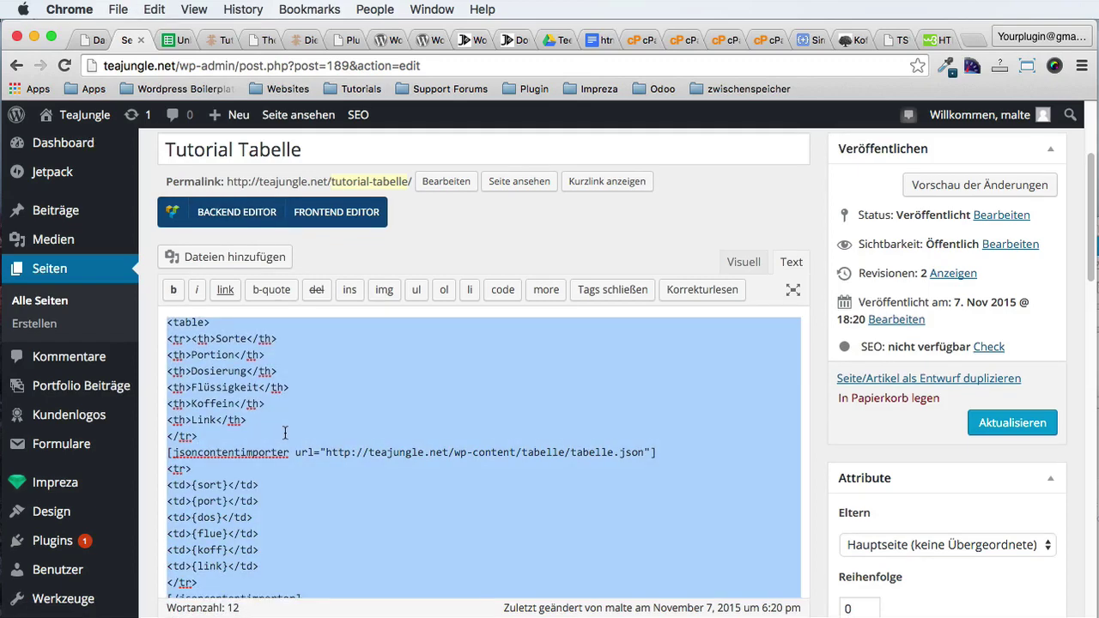
key(ctrl+F3)
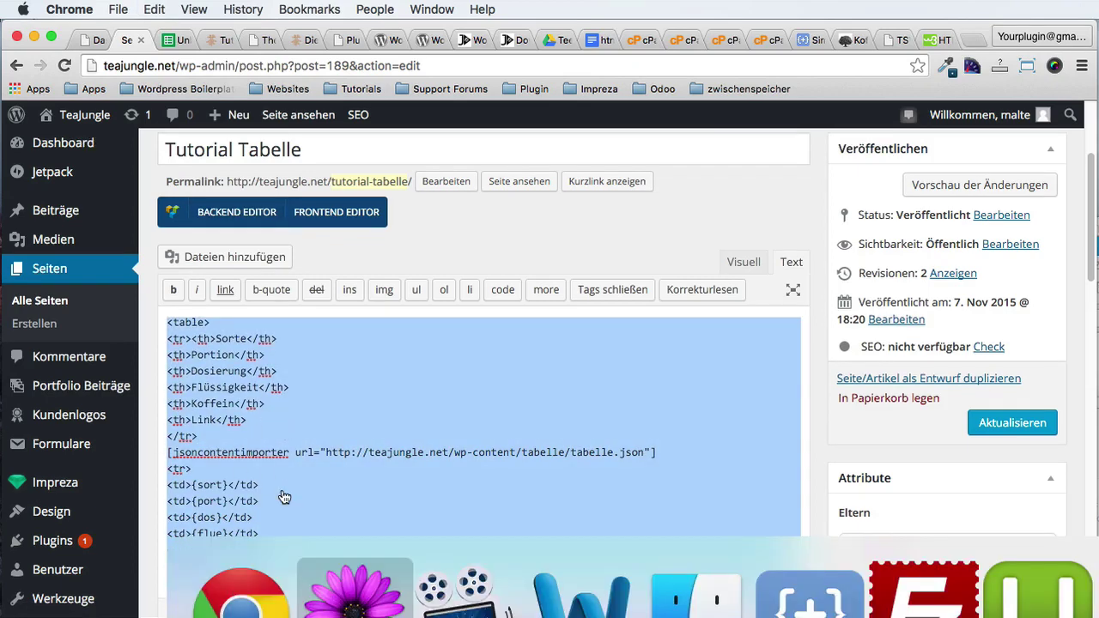
key(Return)
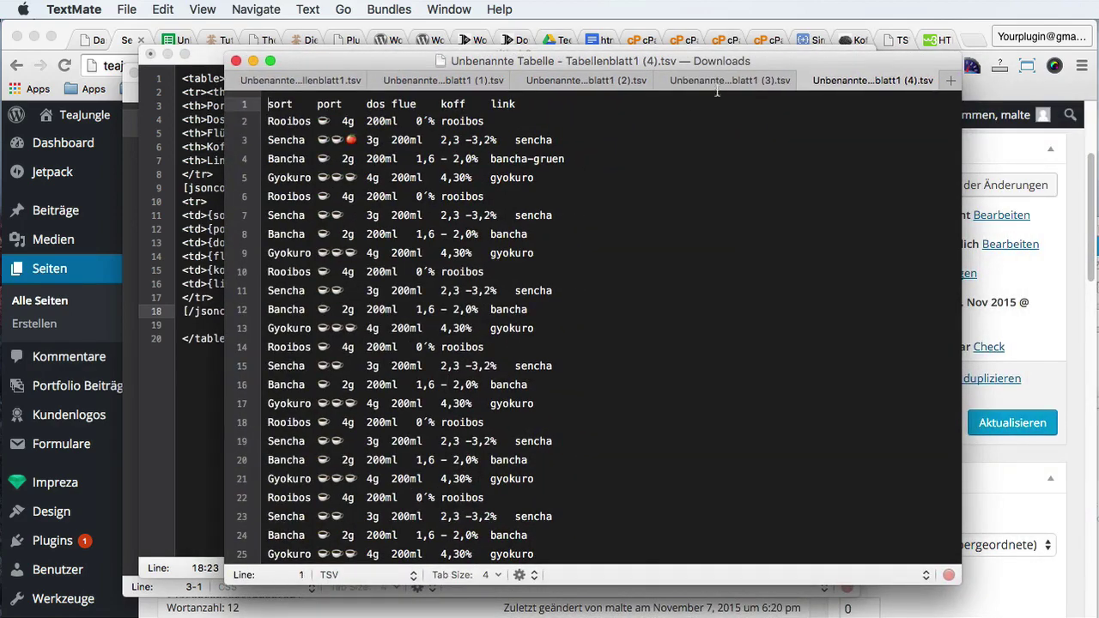
click(708, 81)
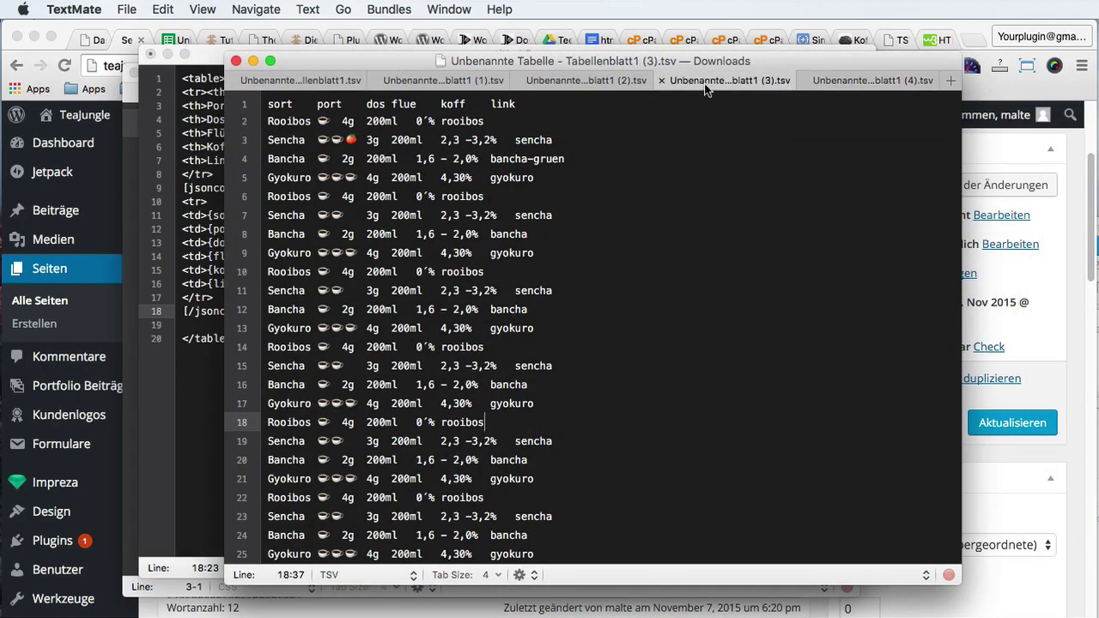
click(581, 80)
click(314, 81)
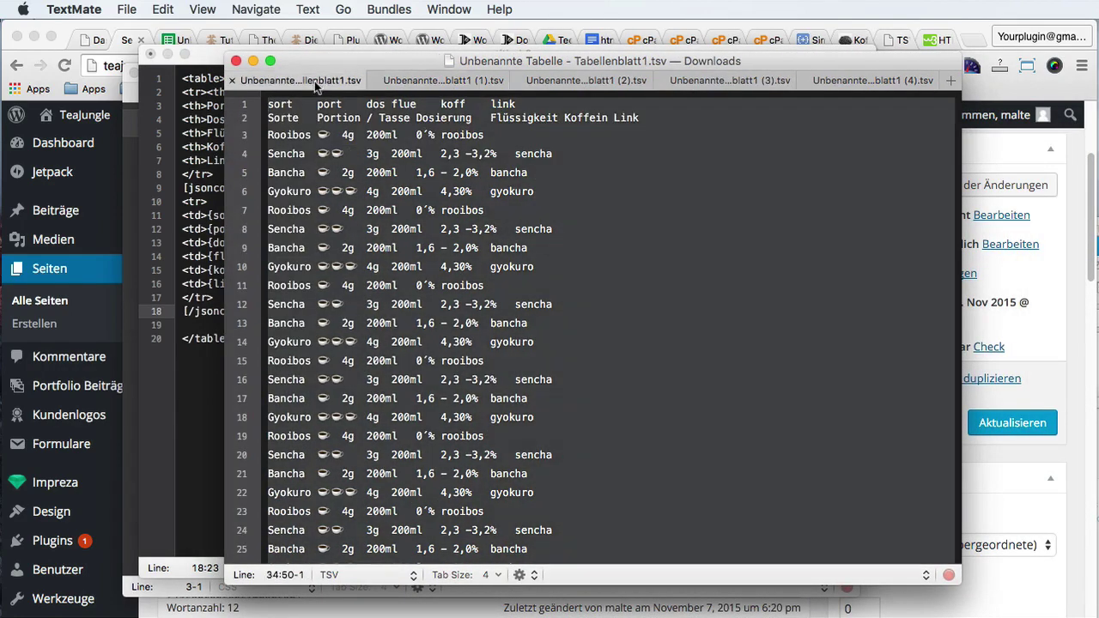
click(197, 297)
key(super+a)
click(317, 292)
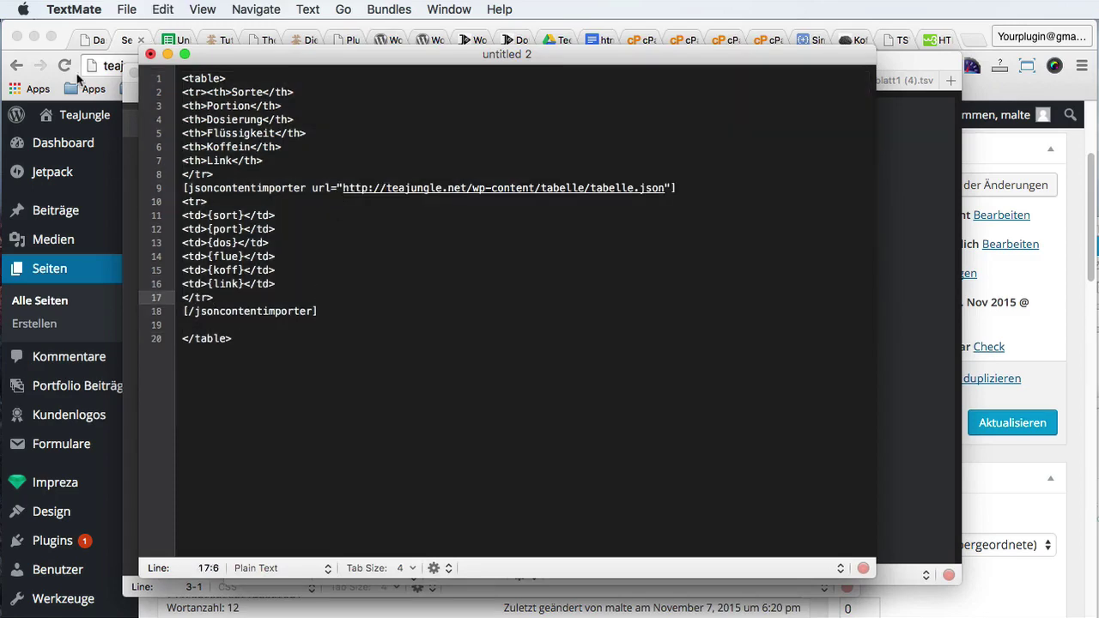
click(75, 31)
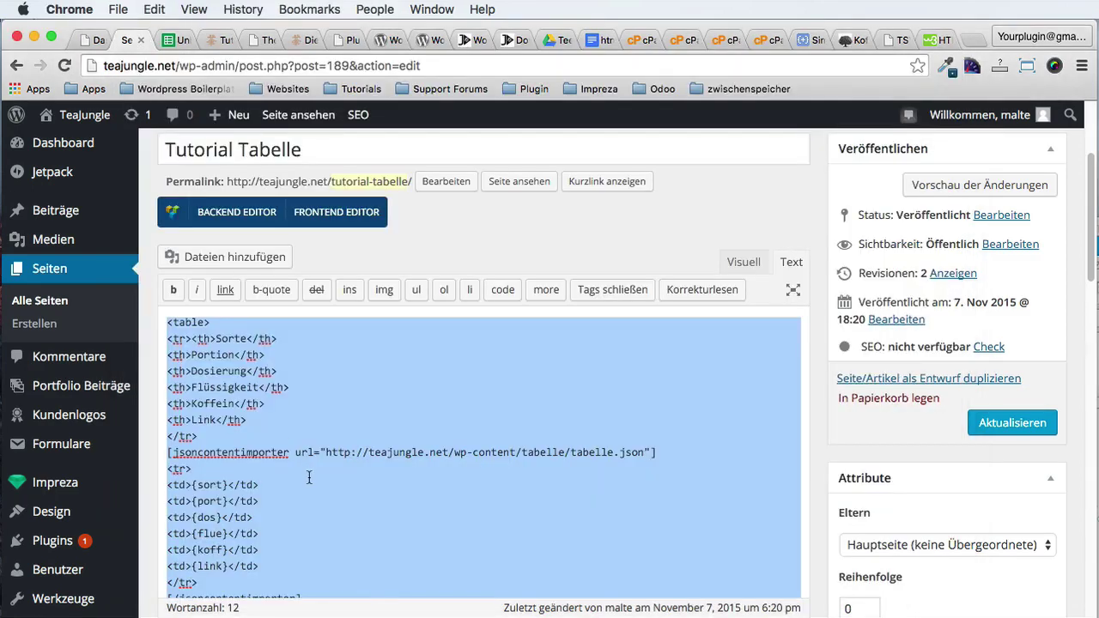
Step: Switch the page to the Visual Composer backend editor and add a Schaltfläche element below the table's text block
click(309, 477)
click(223, 206)
scroll(306, 483, down, 3)
scroll(307, 483, up, 3)
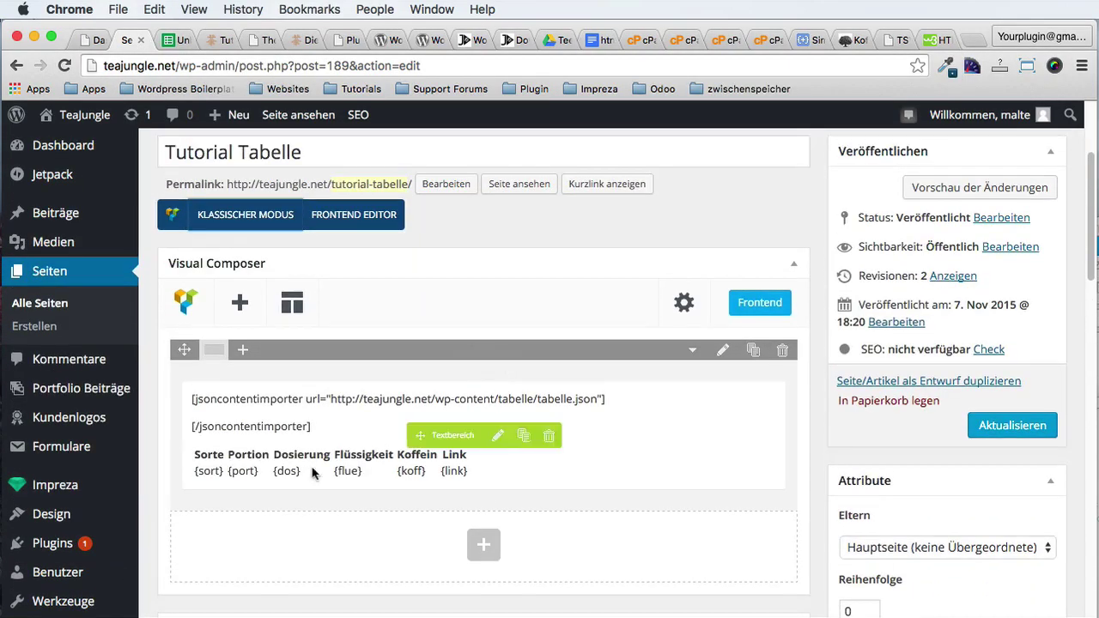
click(486, 542)
key(super+f)
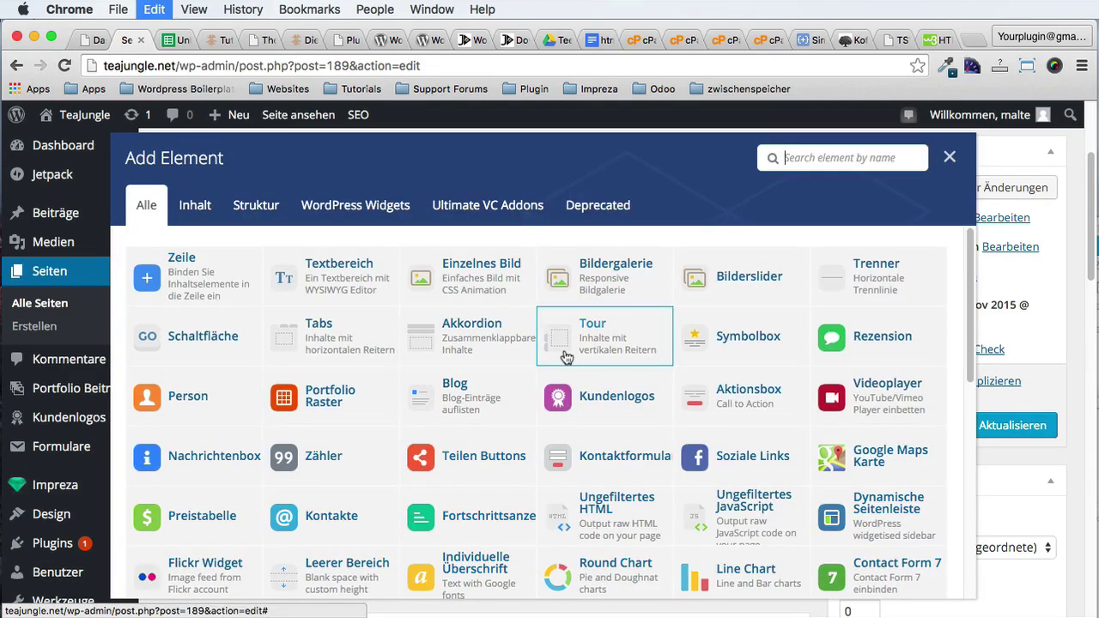
text(button)
key(Return)
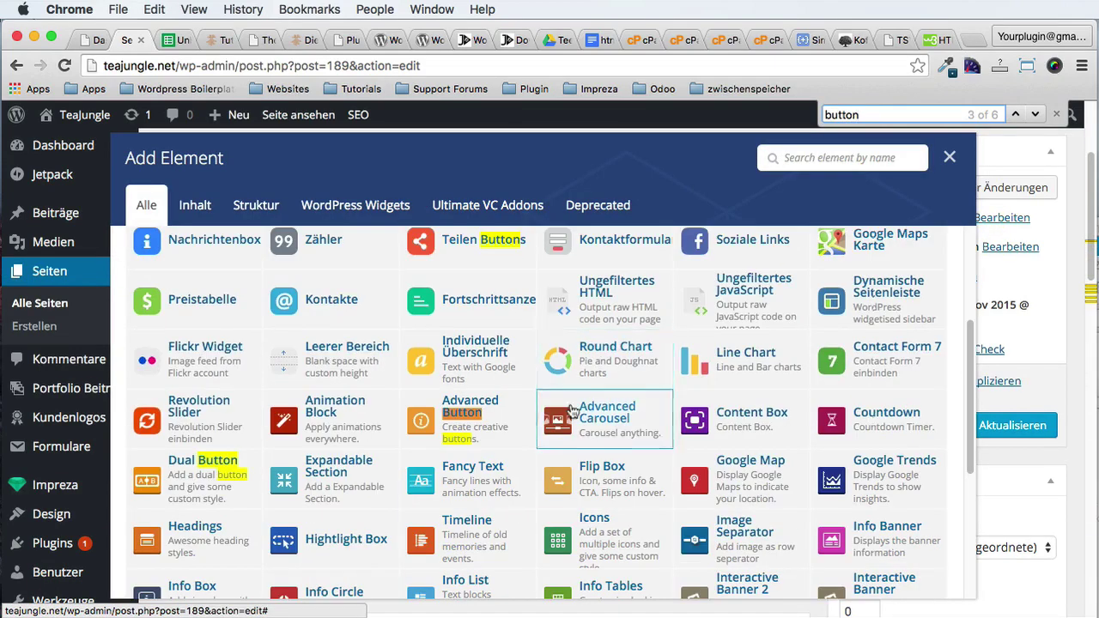
scroll(601, 403, up, 5)
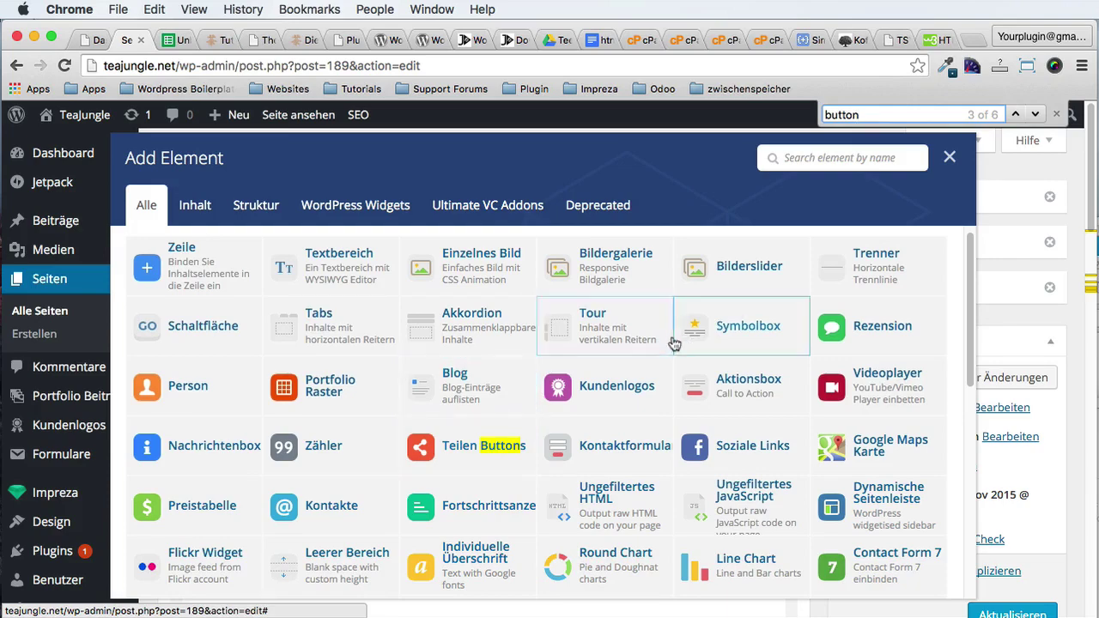
click(197, 331)
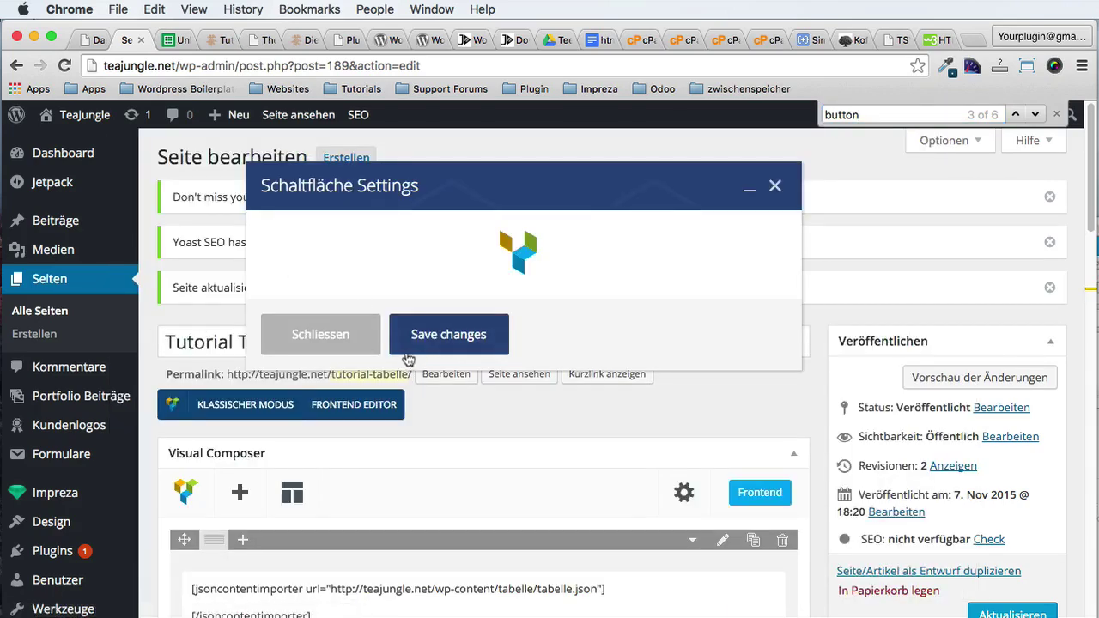
Step: Label the new Schaltfläche "Zum Tee" and set its style to Skizziert, keeping the colour Primär (Themefarbe)
click(374, 277)
triple_click(374, 277)
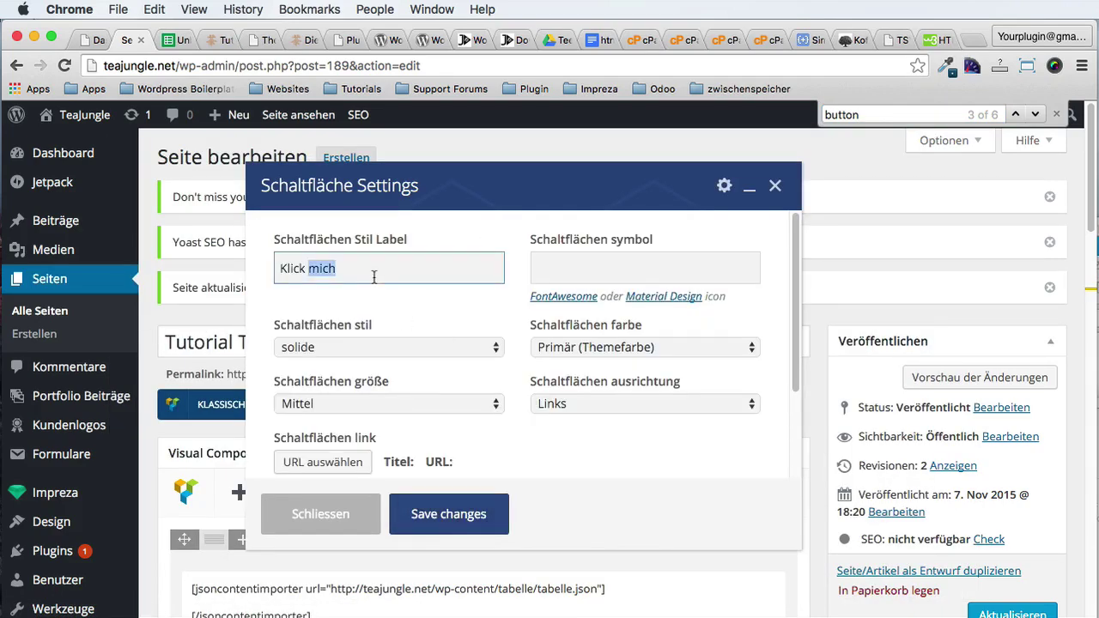
text(Zum Tee)
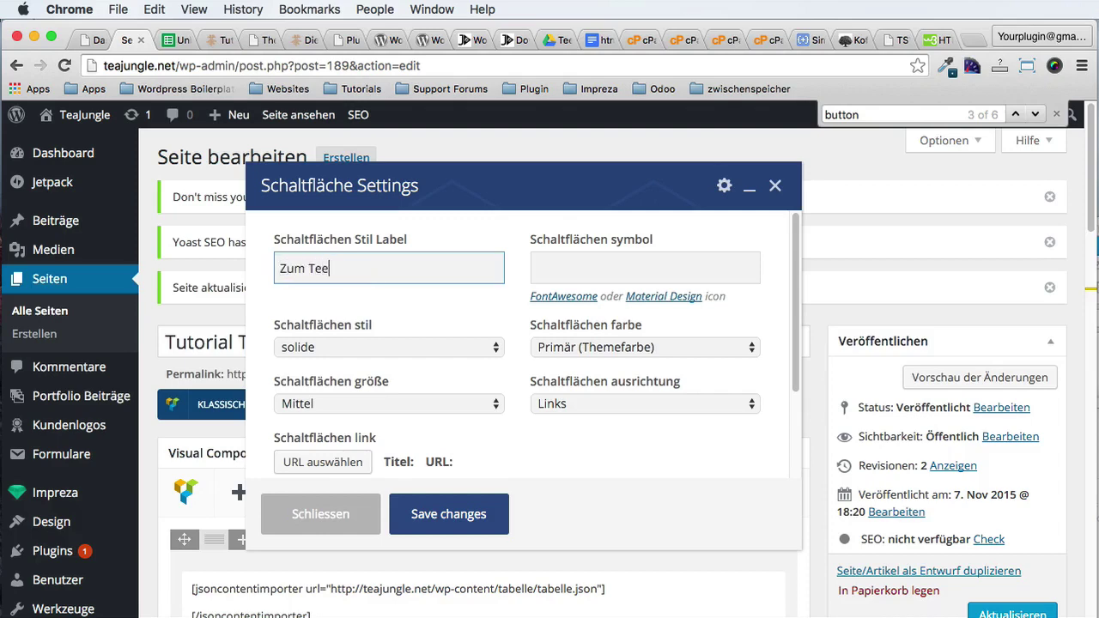
click(536, 268)
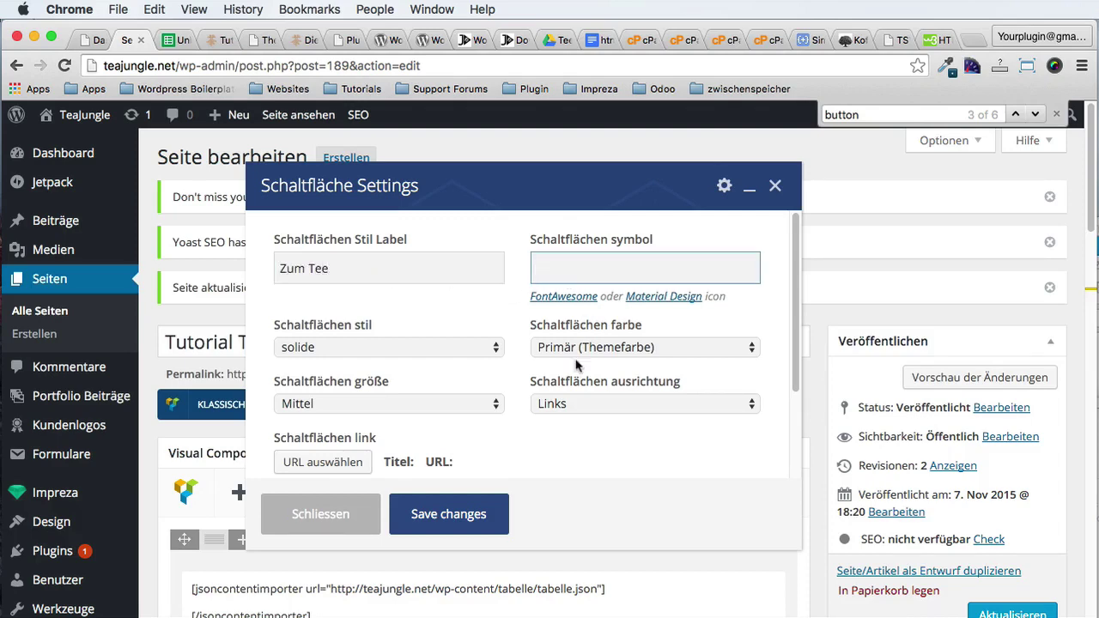
click(326, 347)
click(325, 364)
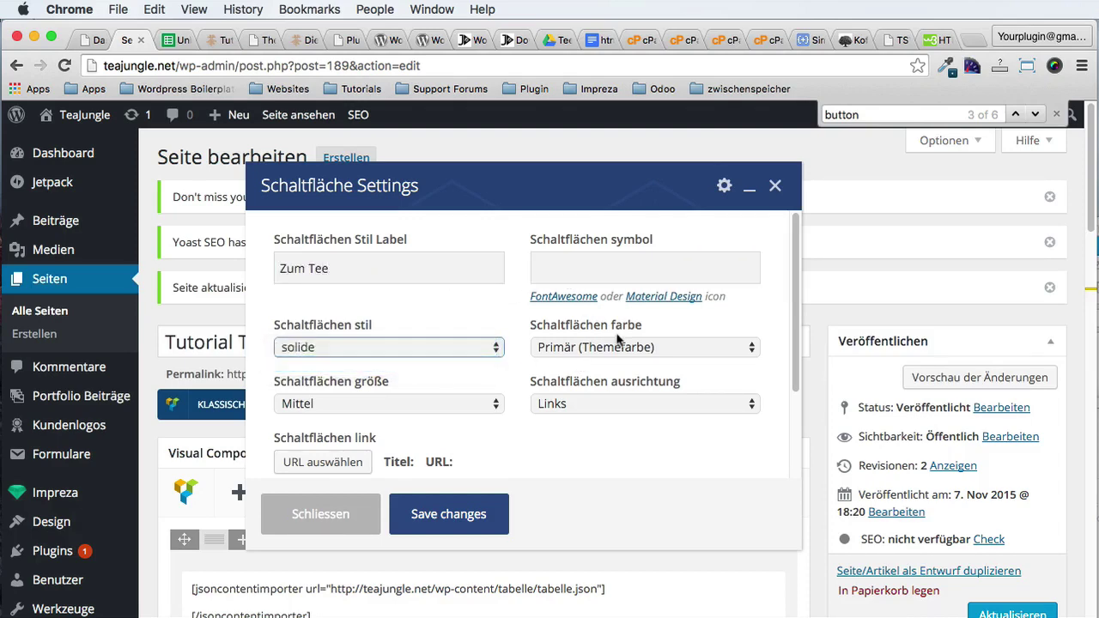
key(Tab)
key(space)
key(Escape)
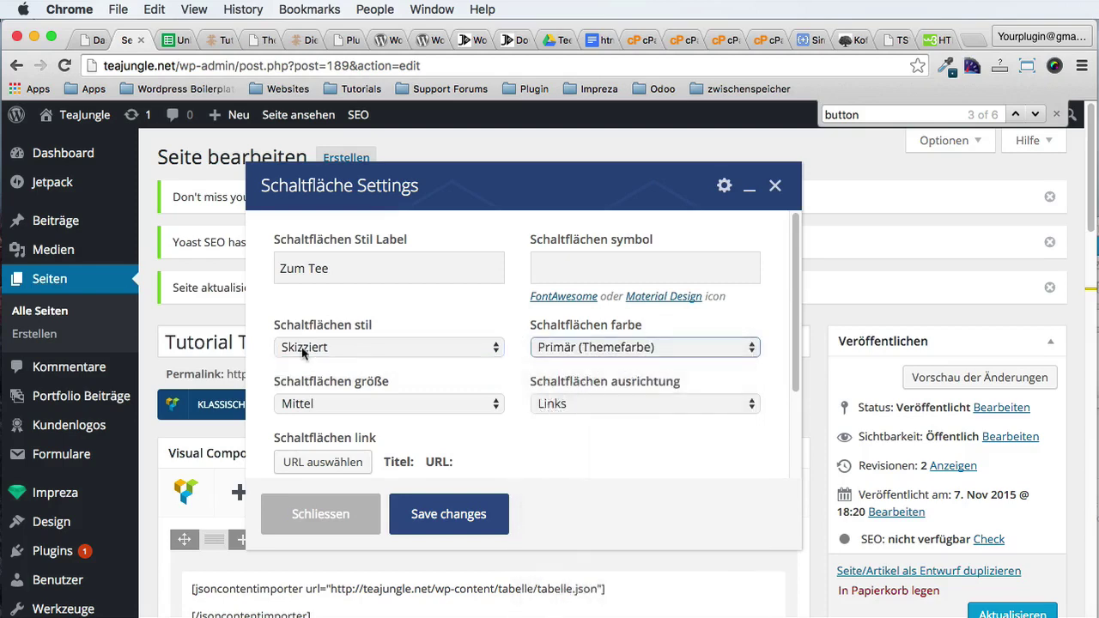
click(574, 345)
key(Escape)
Step: Set the Zum Tee button's size to Klein and its alignment to Mitte
click(349, 404)
click(349, 404)
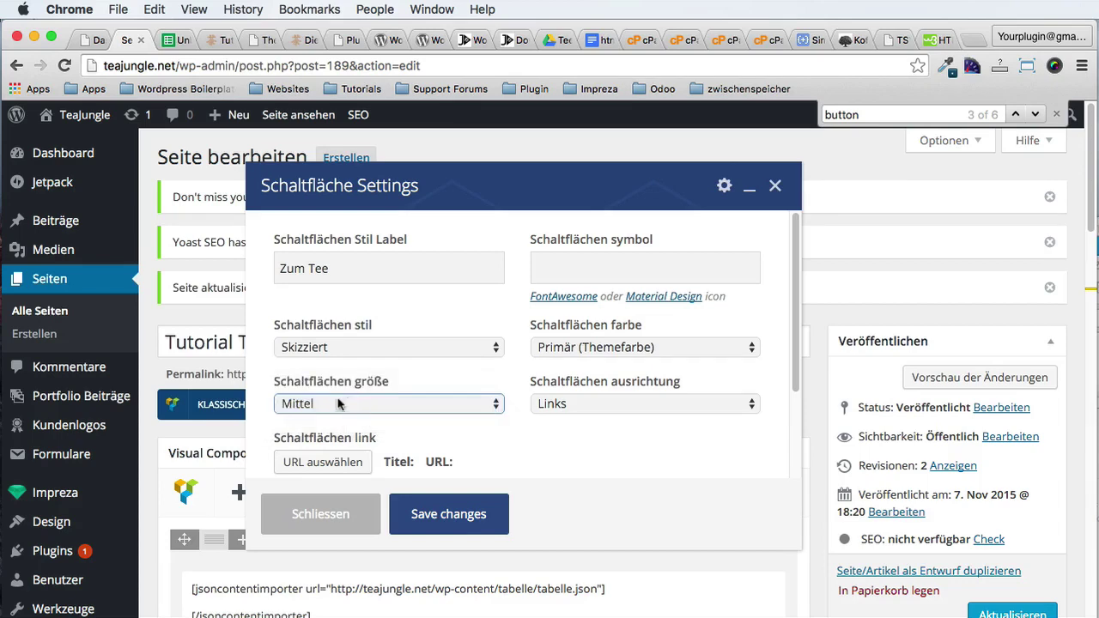
click(318, 405)
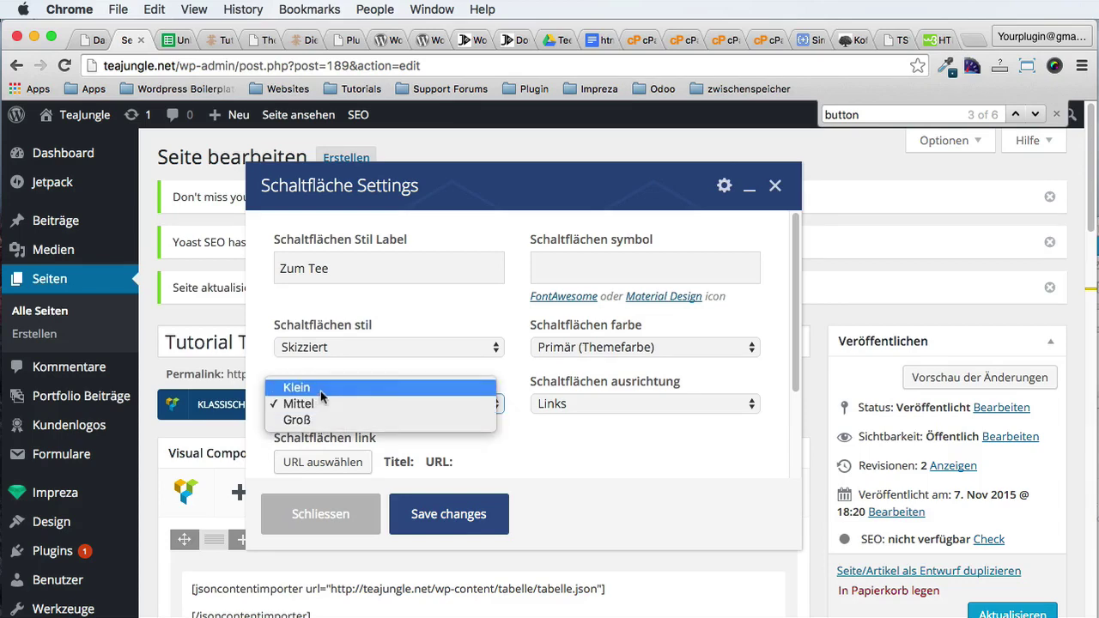
key(Escape)
click(593, 405)
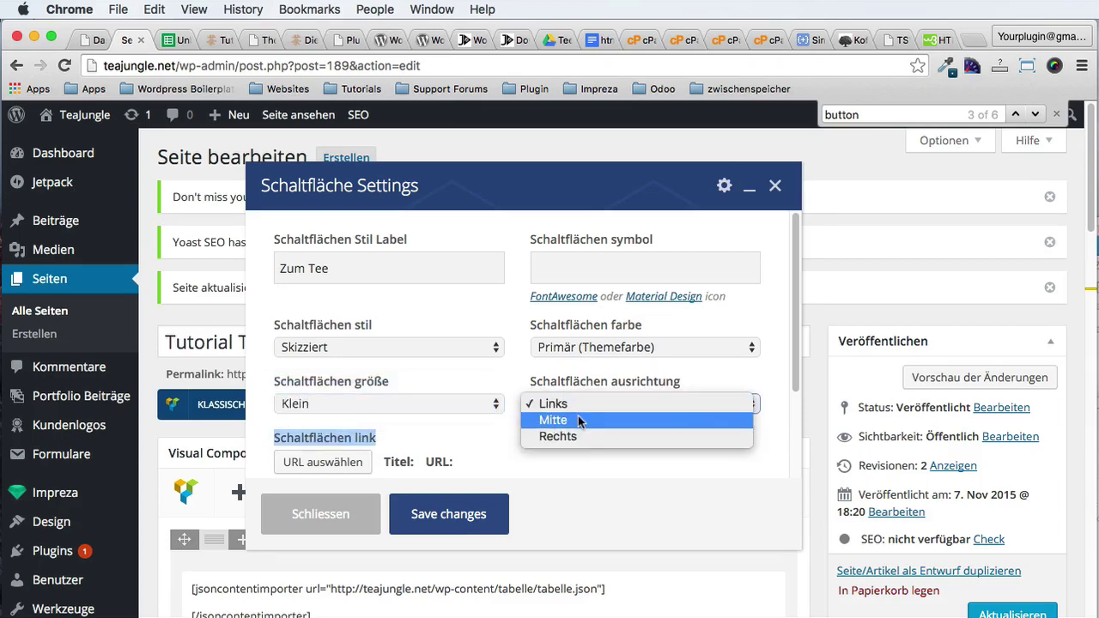
click(573, 422)
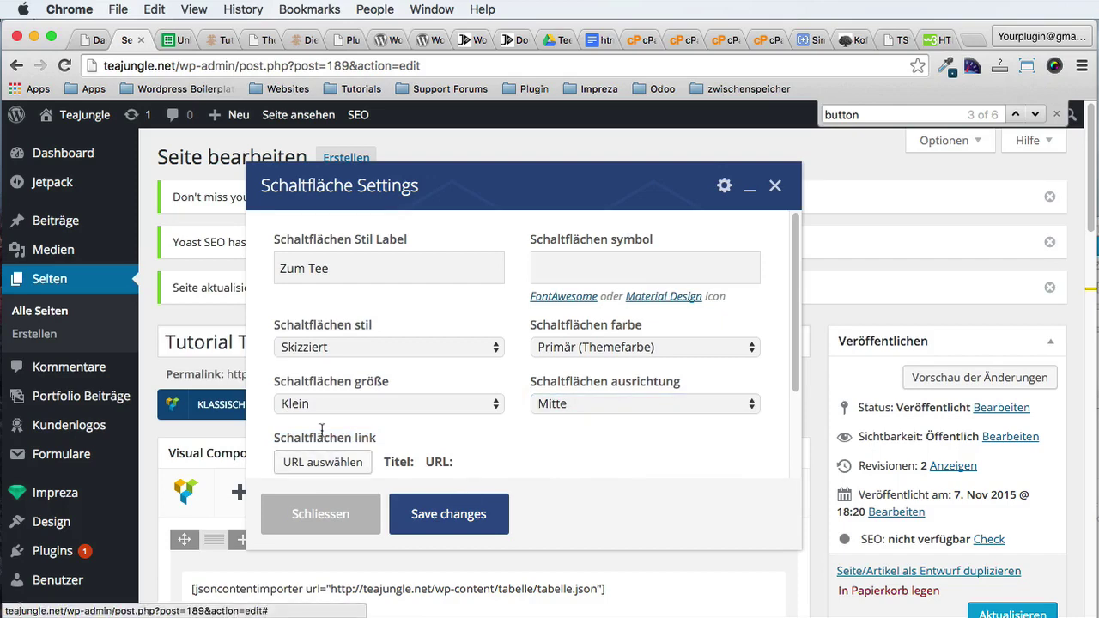
Step: Link the Zum Tee button to /test, save its settings and update the page
click(348, 463)
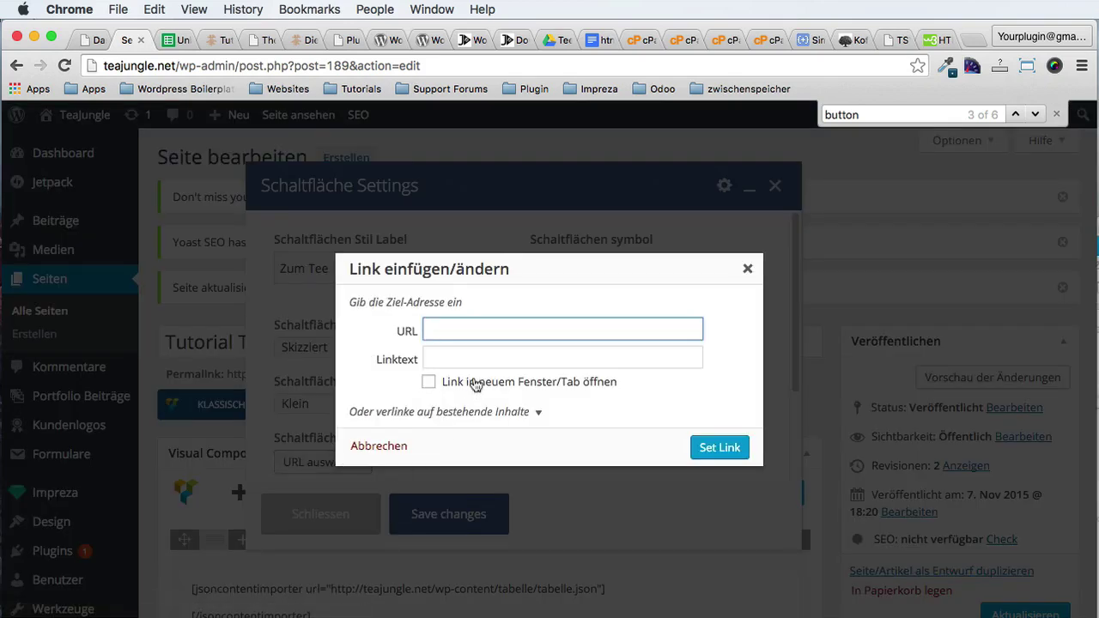
click(709, 448)
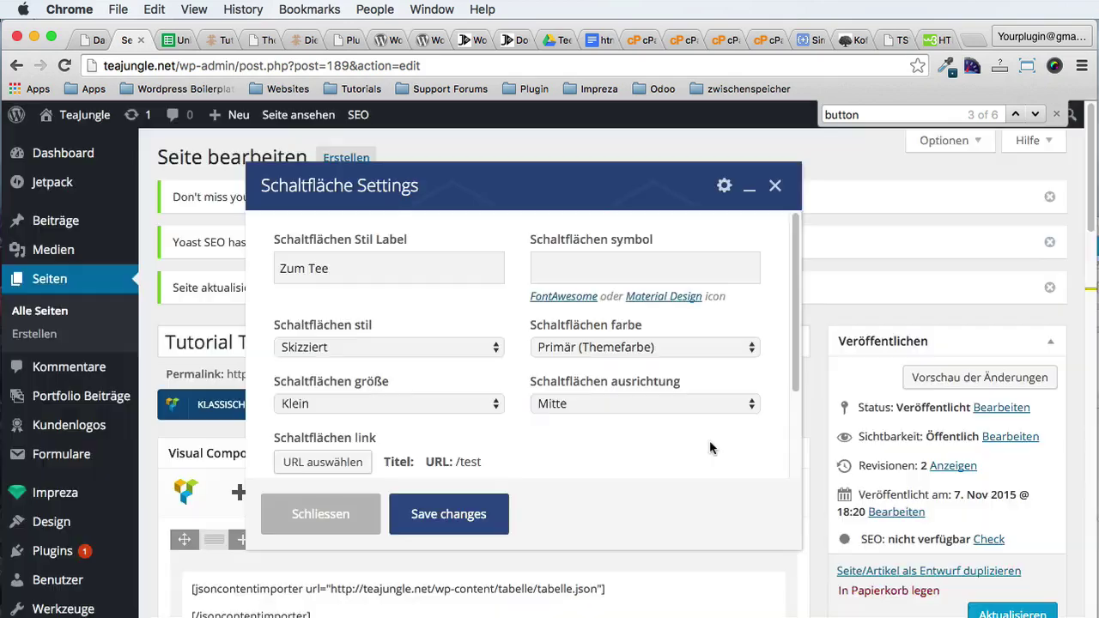
click(428, 520)
scroll(392, 523, down, 2)
click(1013, 520)
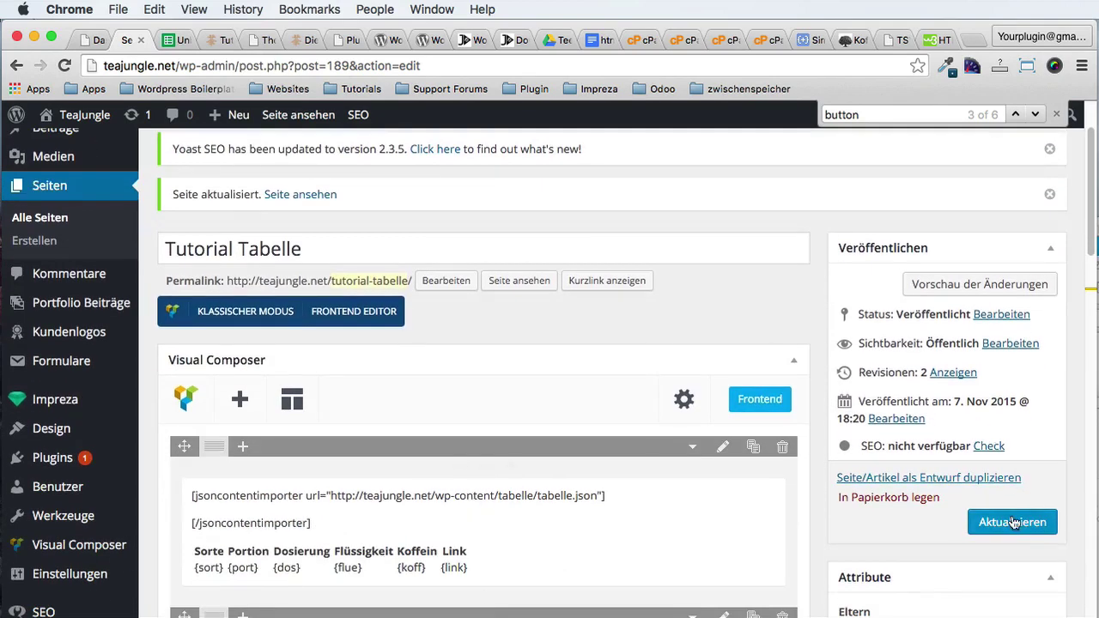
Step: Reload the published Tutorial Tabelle page and locate the Zum Tee button below the table
click(172, 40)
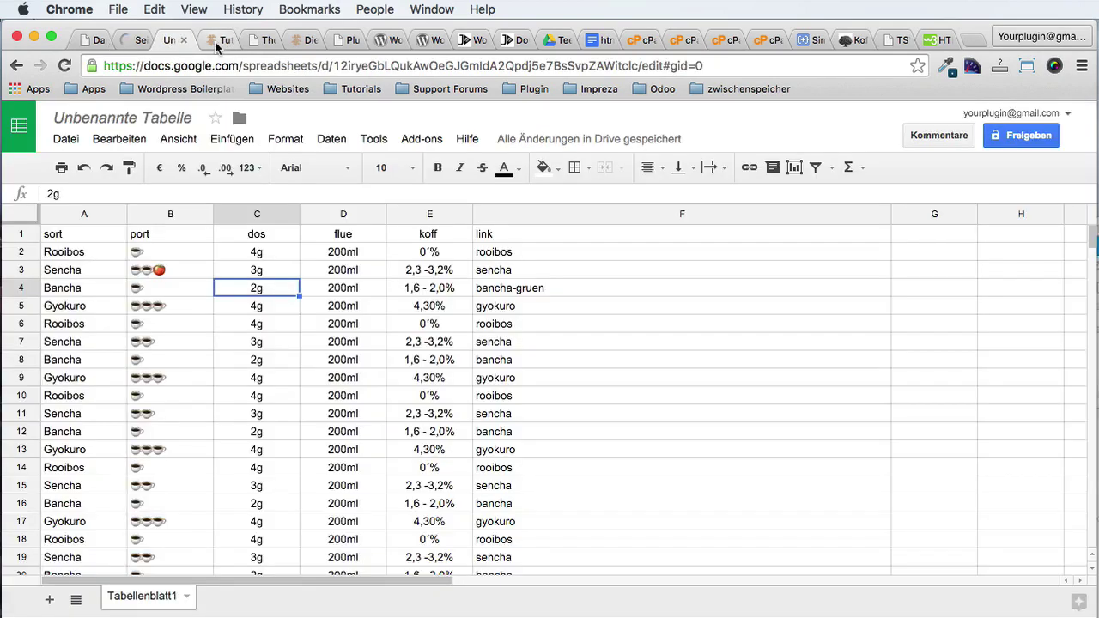
click(220, 40)
key(super+r)
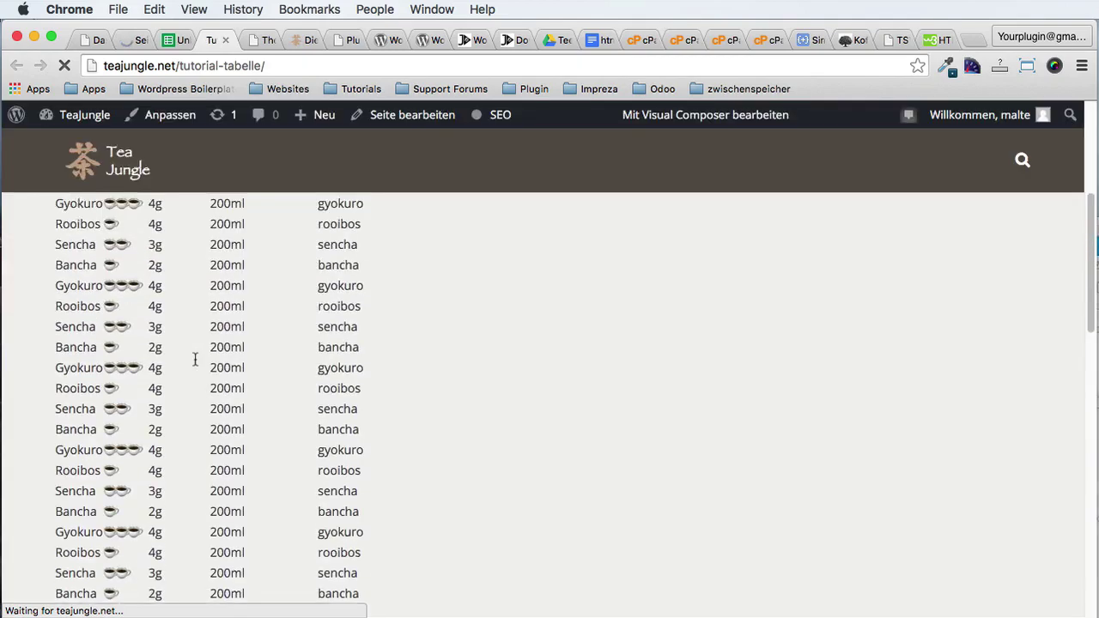
scroll(194, 358, down, 5)
scroll(195, 357, up, 5)
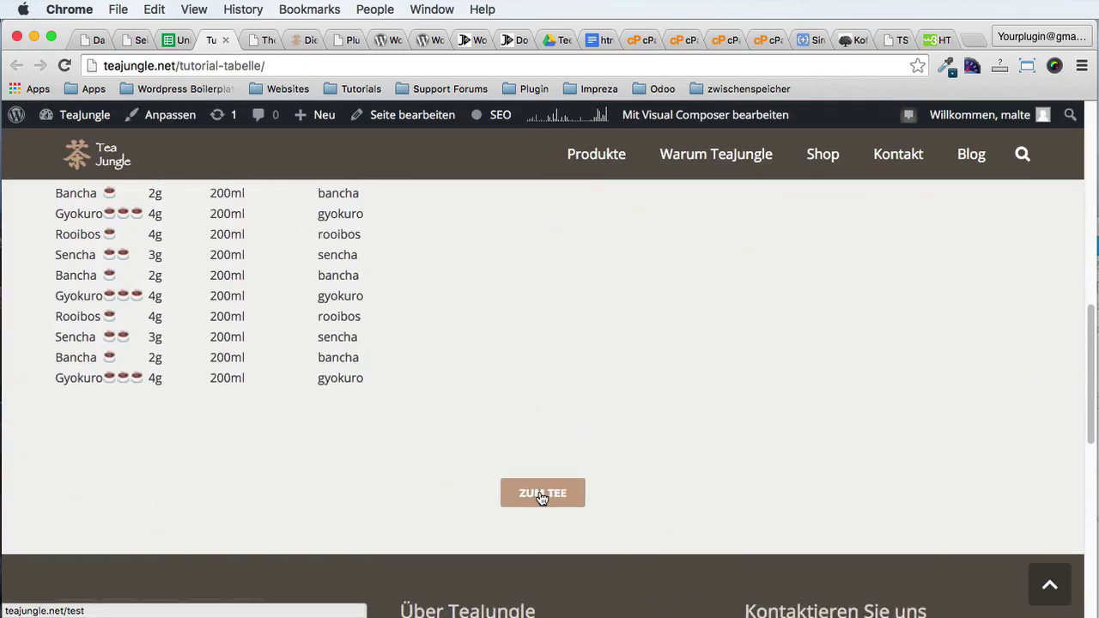
Step: Inspect the Zum Tee button and copy the complete HTML of its link element, including the w-btn-label span
right_click(542, 497)
click(589, 617)
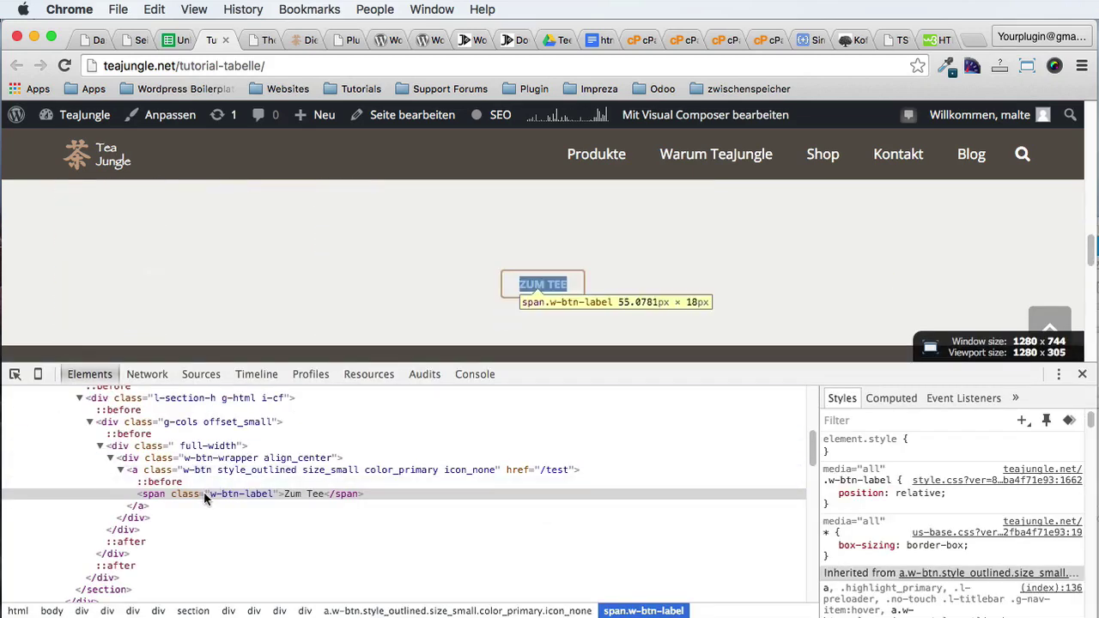
click(144, 470)
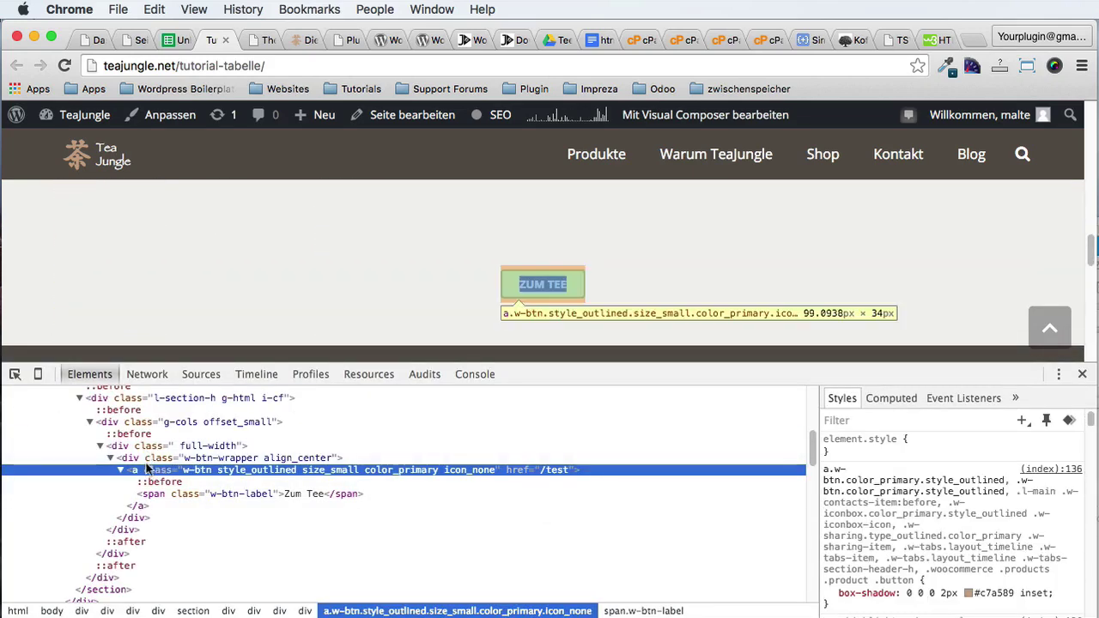
right_click(146, 467)
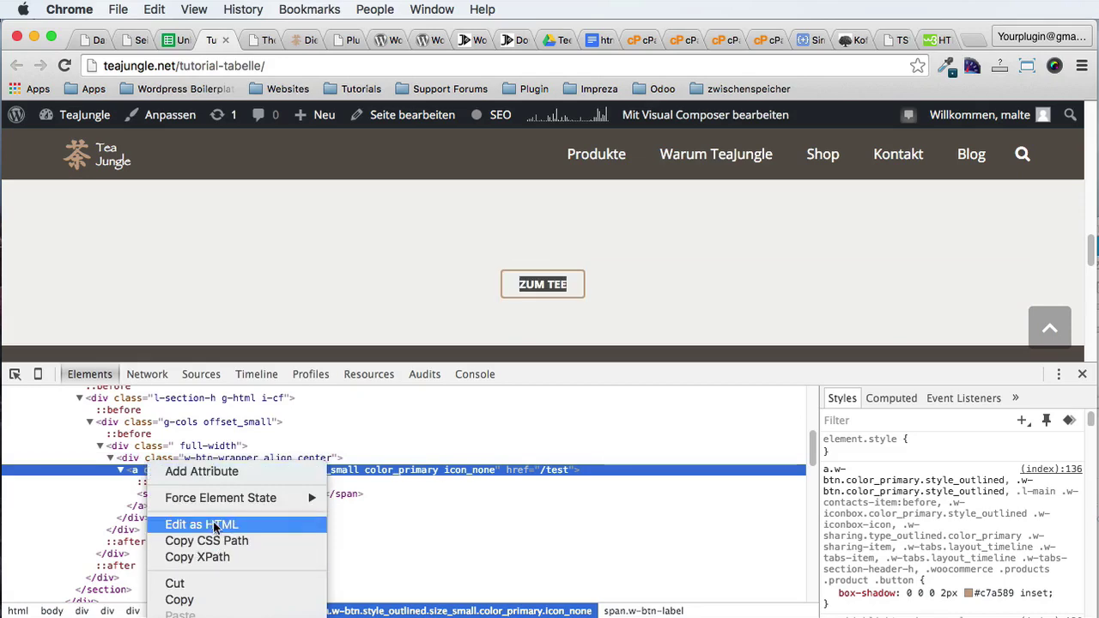
click(210, 527)
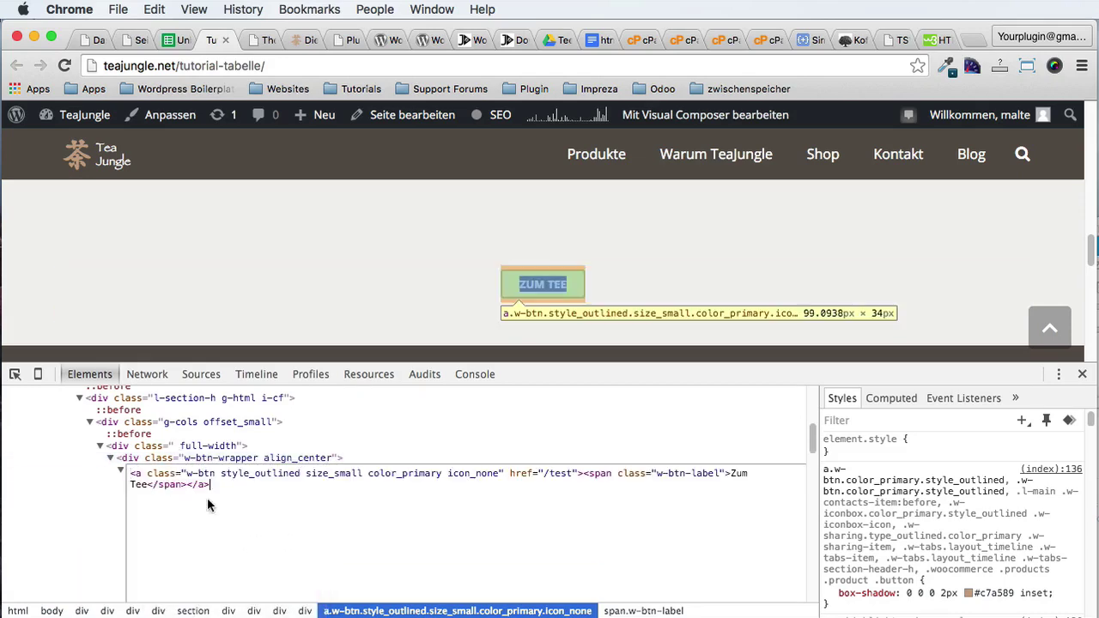
key(super+a)
key(super+c)
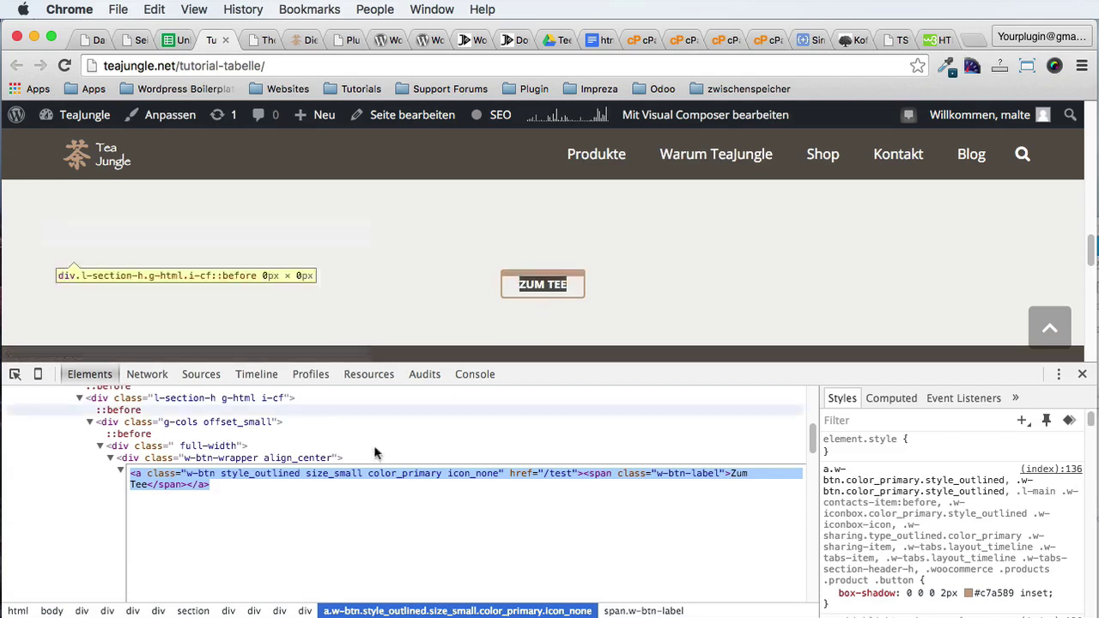
Step: Copy the "Zum Tee" button's link element from the inspected page as HTML
click(329, 515)
key(super+a)
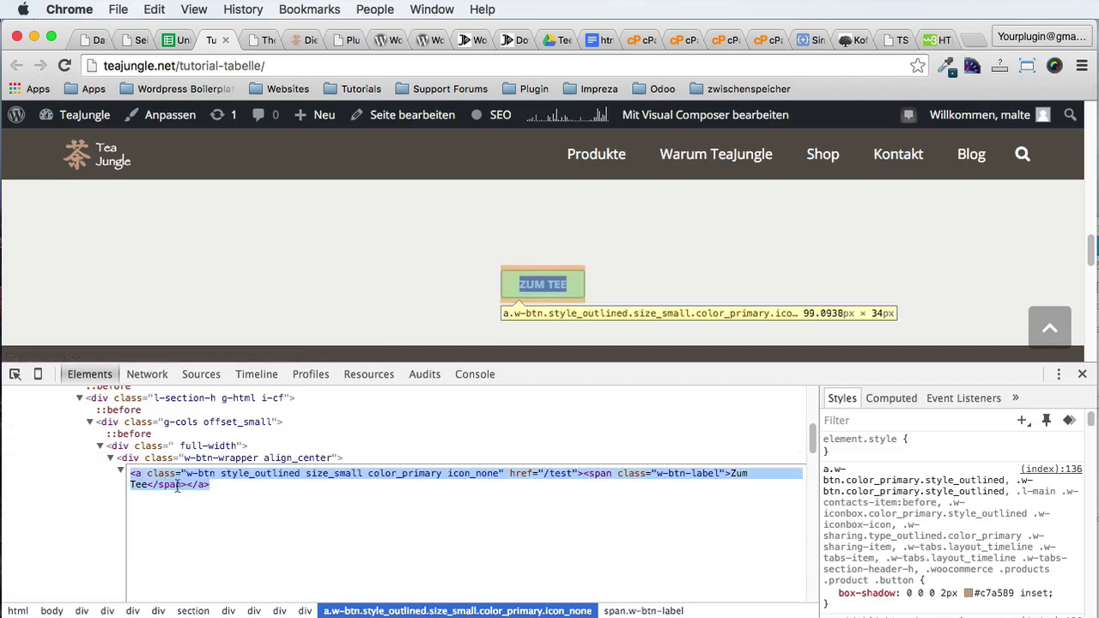
key(super+c)
click(172, 458)
click(154, 471)
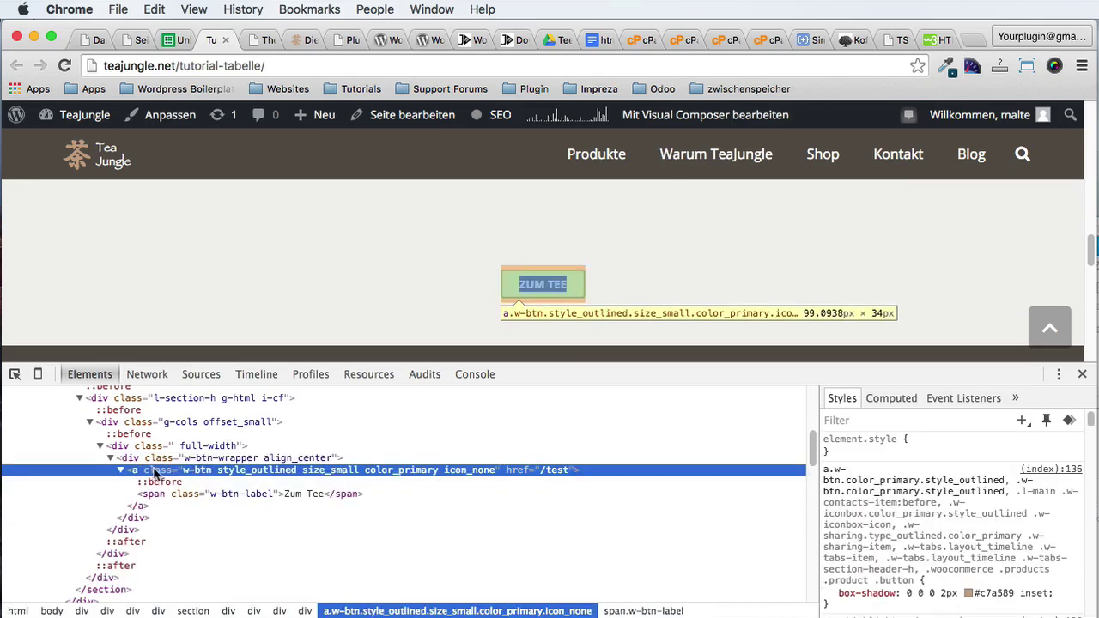
right_click(138, 474)
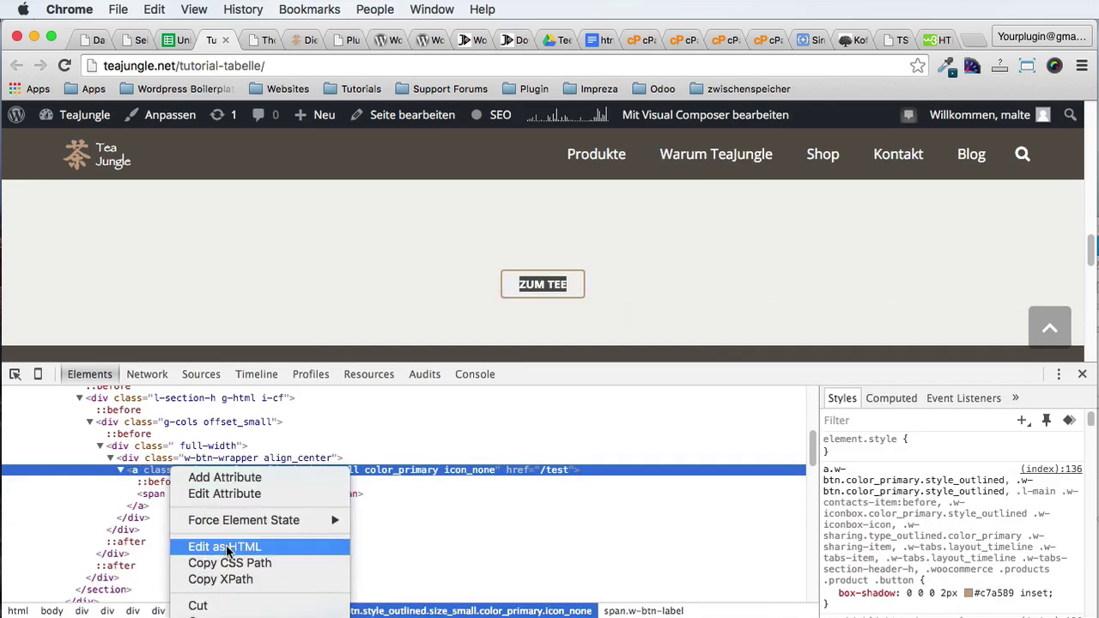
click(318, 544)
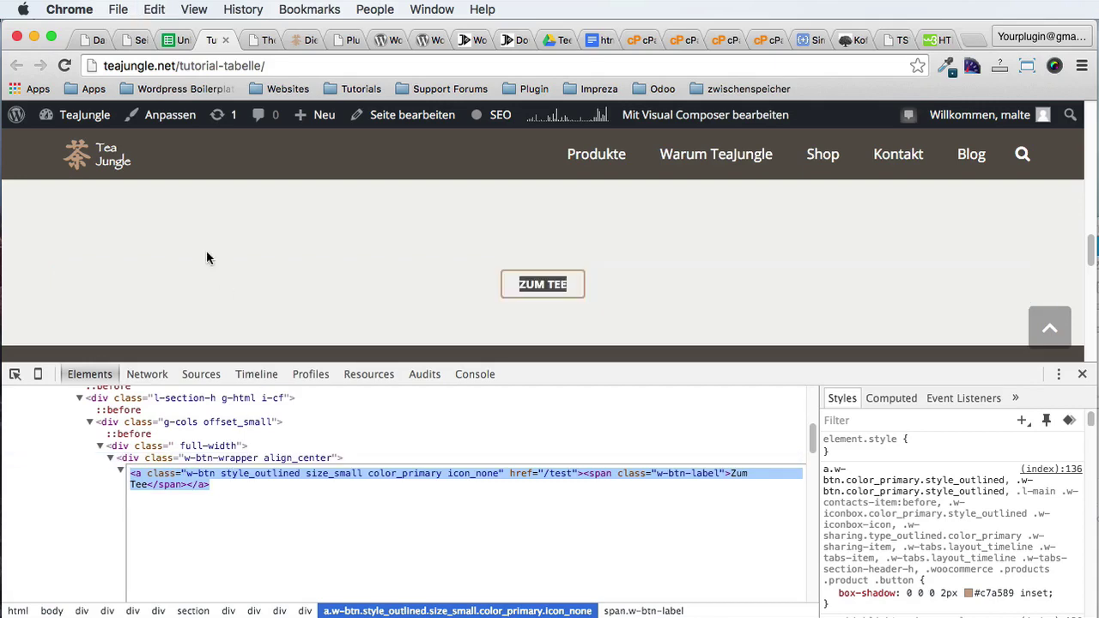
Step: Replace the content of cell F2 in the tea spreadsheet with the copied "Zum Tee" button HTML
click(174, 40)
click(507, 250)
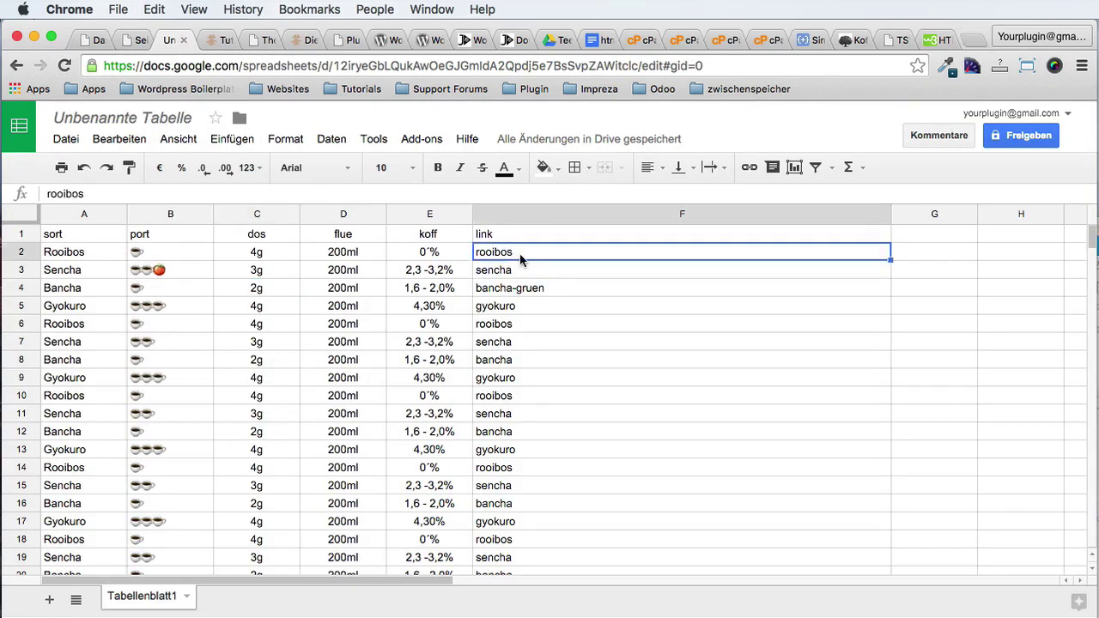
double_click(520, 253)
key(super+v)
click(567, 324)
click(550, 254)
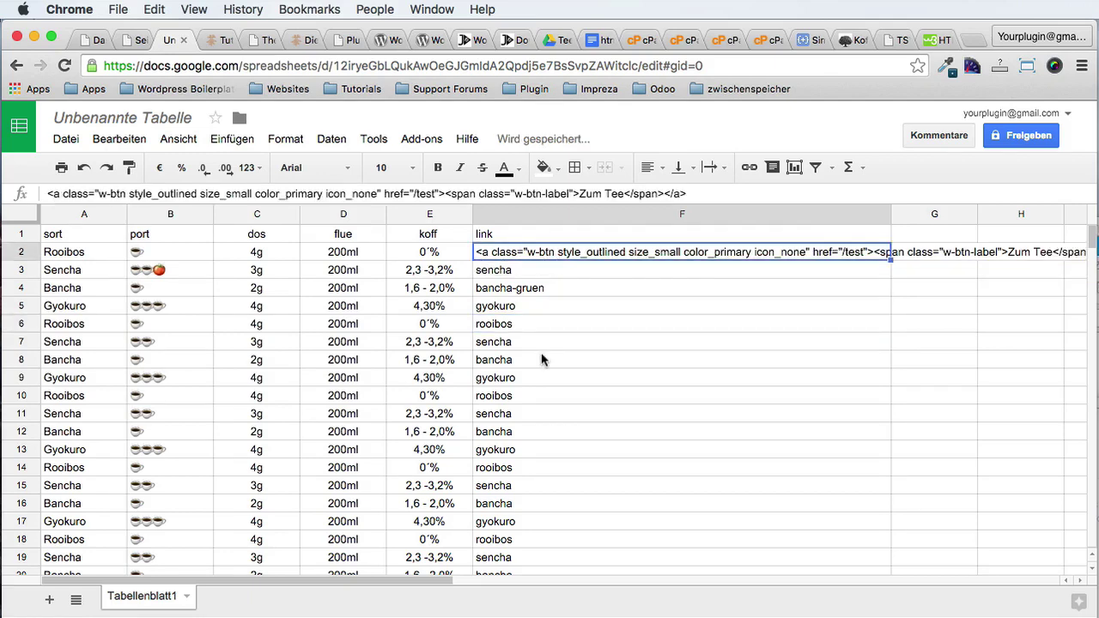
click(546, 360)
click(482, 239)
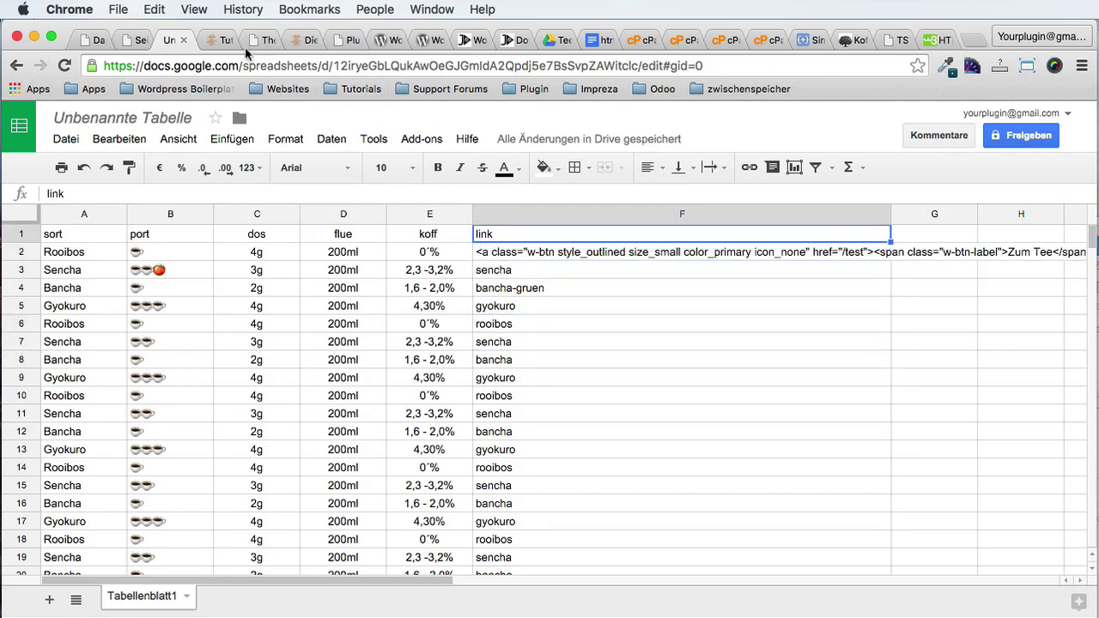
Step: Open the table's text block on the Tutorial Tabelle edit page and show its content as HTML code
click(133, 40)
scroll(515, 455, down, 3)
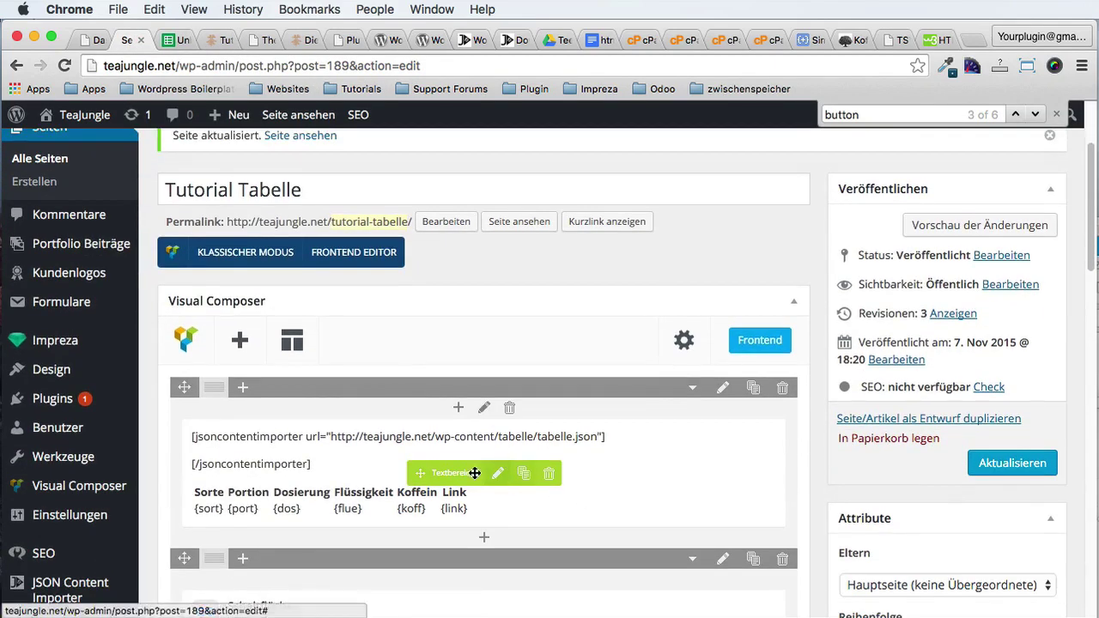
click(498, 474)
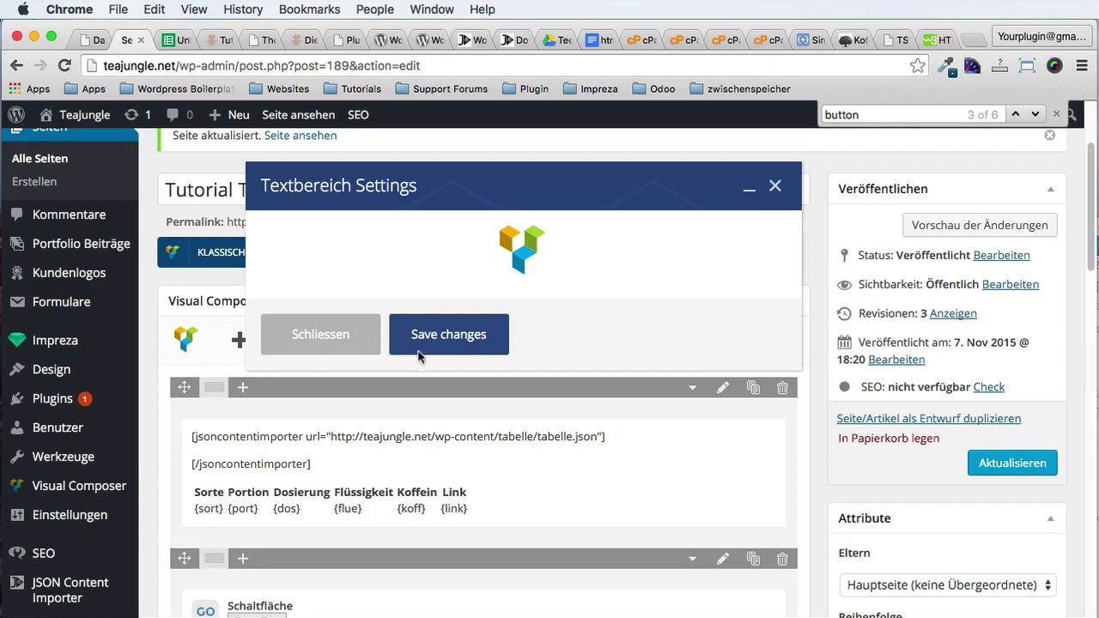
scroll(455, 438, down, 2)
scroll(715, 312, up, 2)
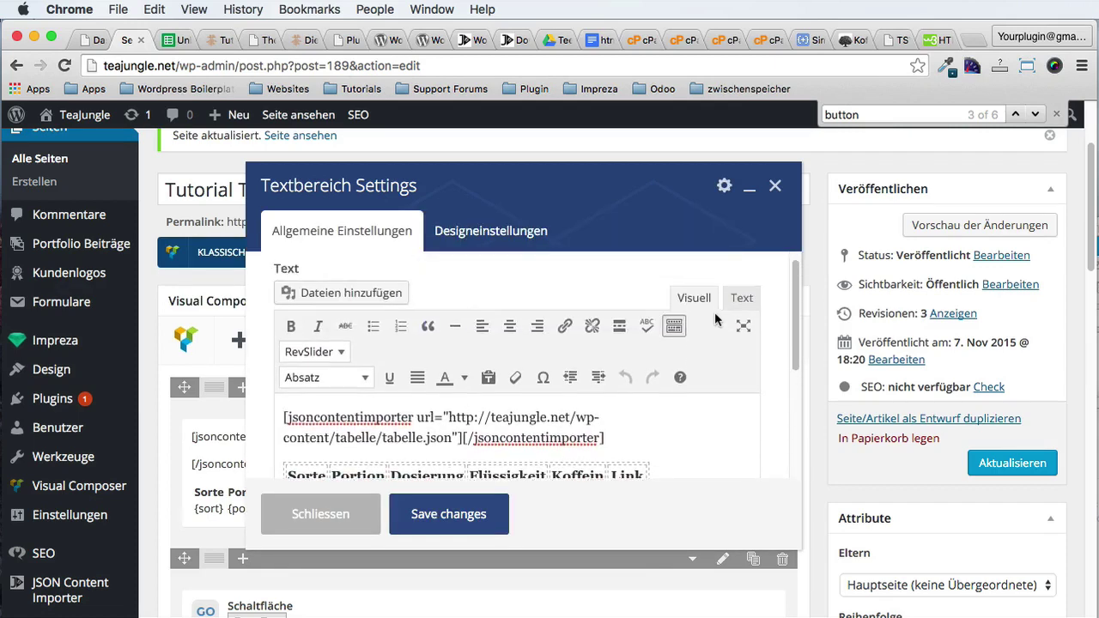
click(742, 304)
scroll(424, 422, down, 3)
scroll(422, 420, up, 5)
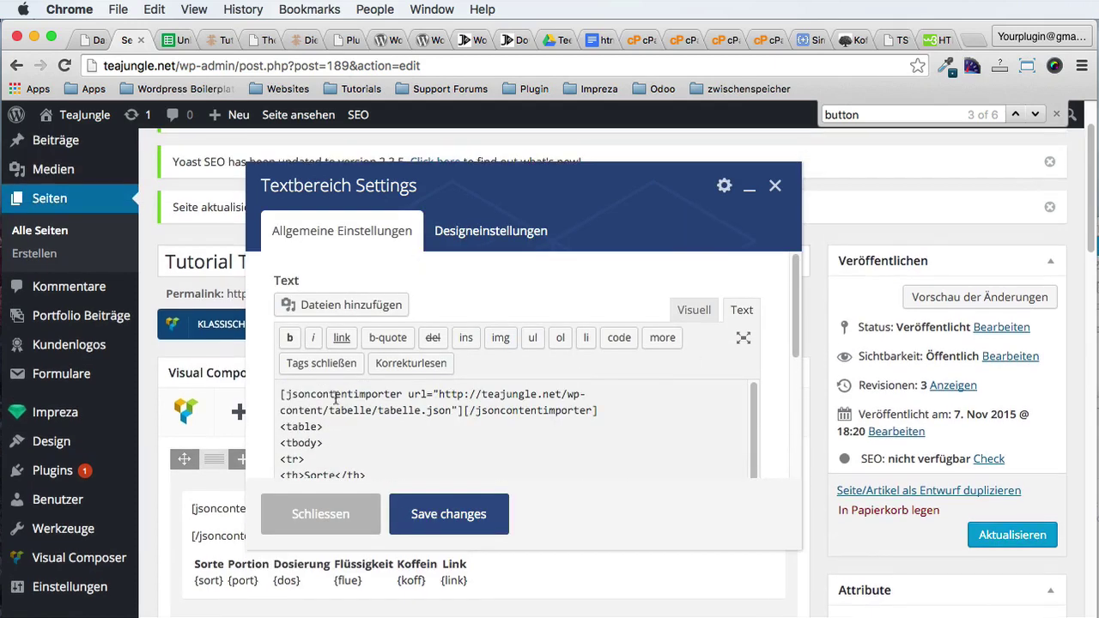
Step: Change the placeholder in the table code's last cell to {link:html}
triple_click(327, 397)
click(385, 458)
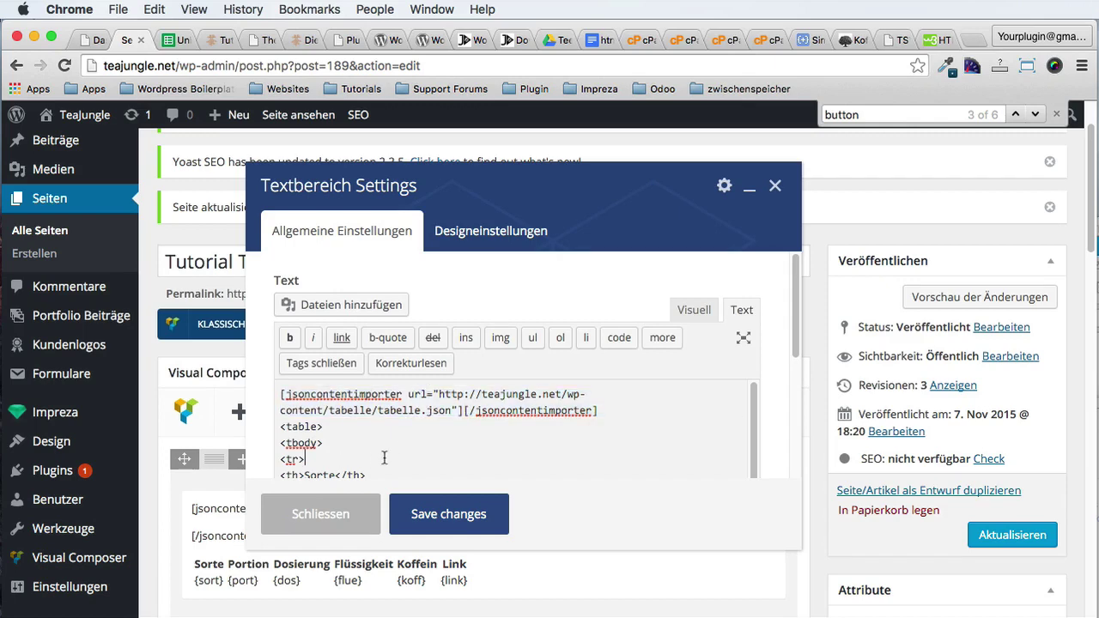
scroll(385, 457, down, 5)
scroll(384, 458, down, 1)
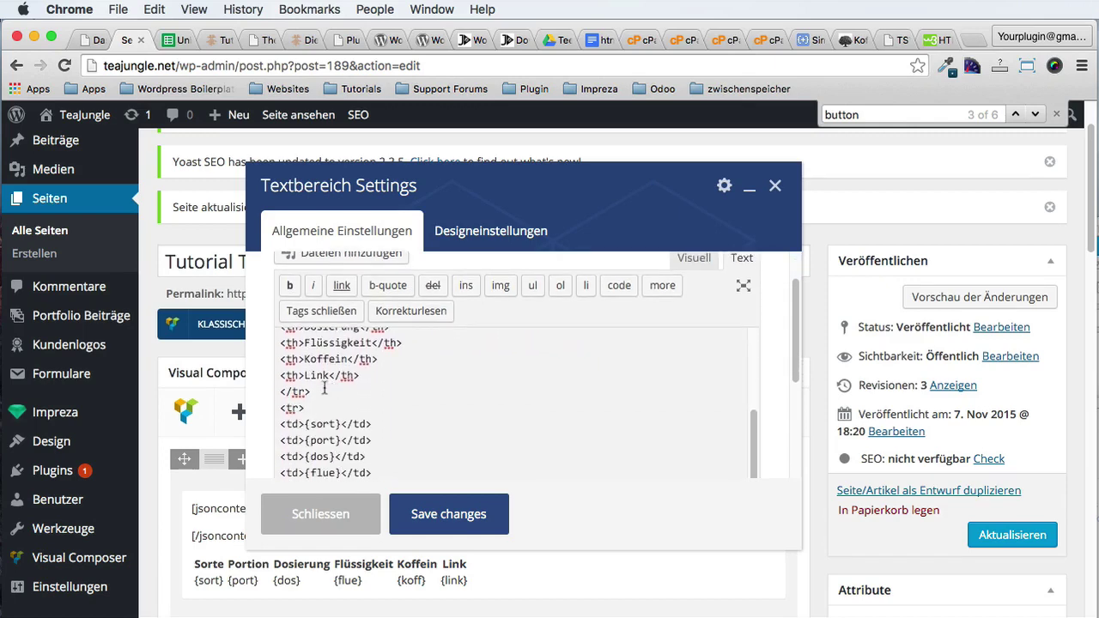
scroll(325, 456, down, 3)
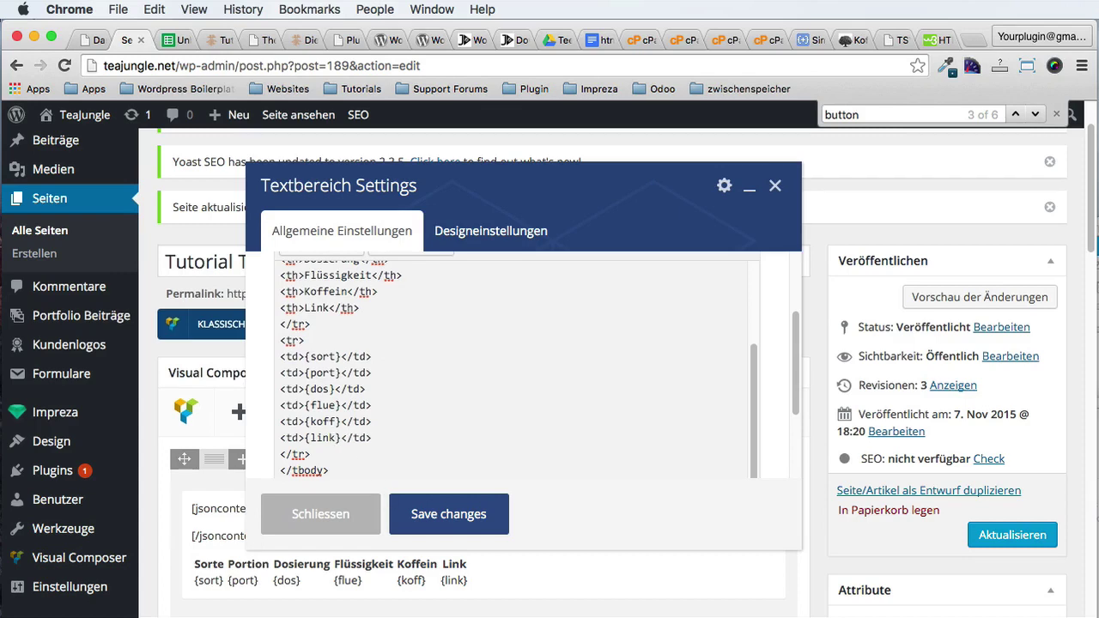
text(:html)
click(475, 39)
click(127, 39)
double_click(327, 438)
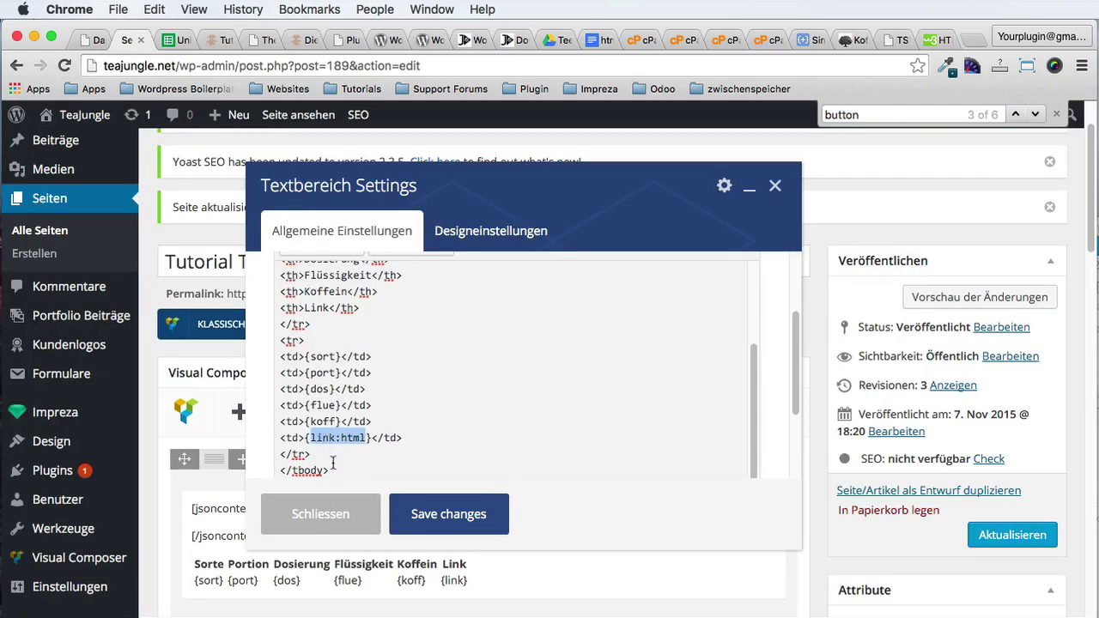
click(318, 437)
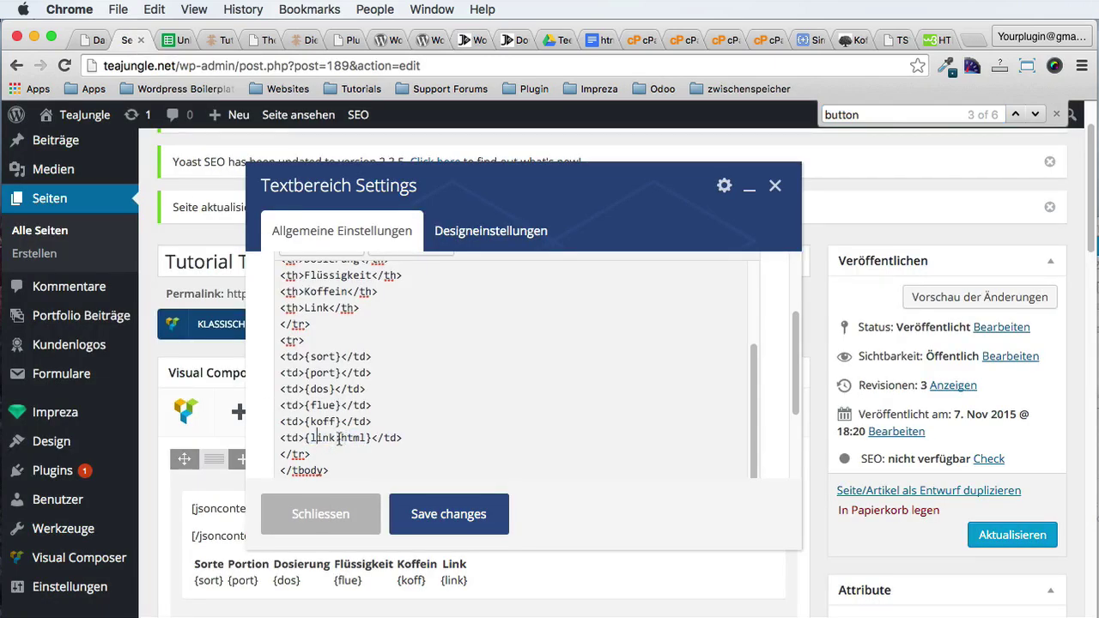
drag(342, 438, 354, 438)
Step: Examine the link values in the TSV to JSON converter's JSON output
click(887, 41)
scroll(764, 335, up, 5)
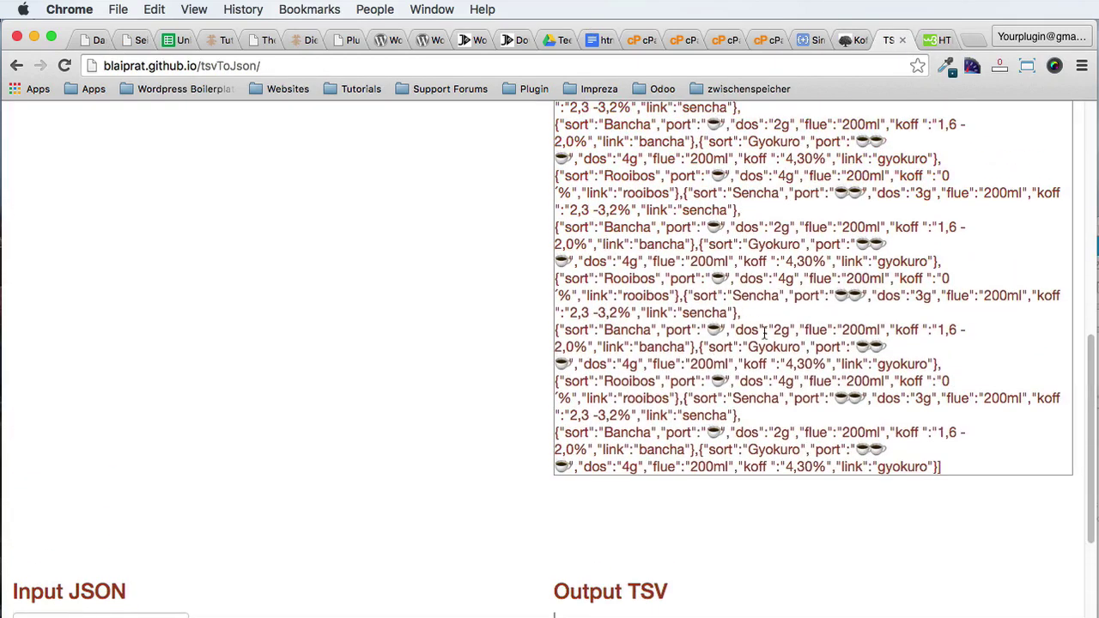
double_click(708, 312)
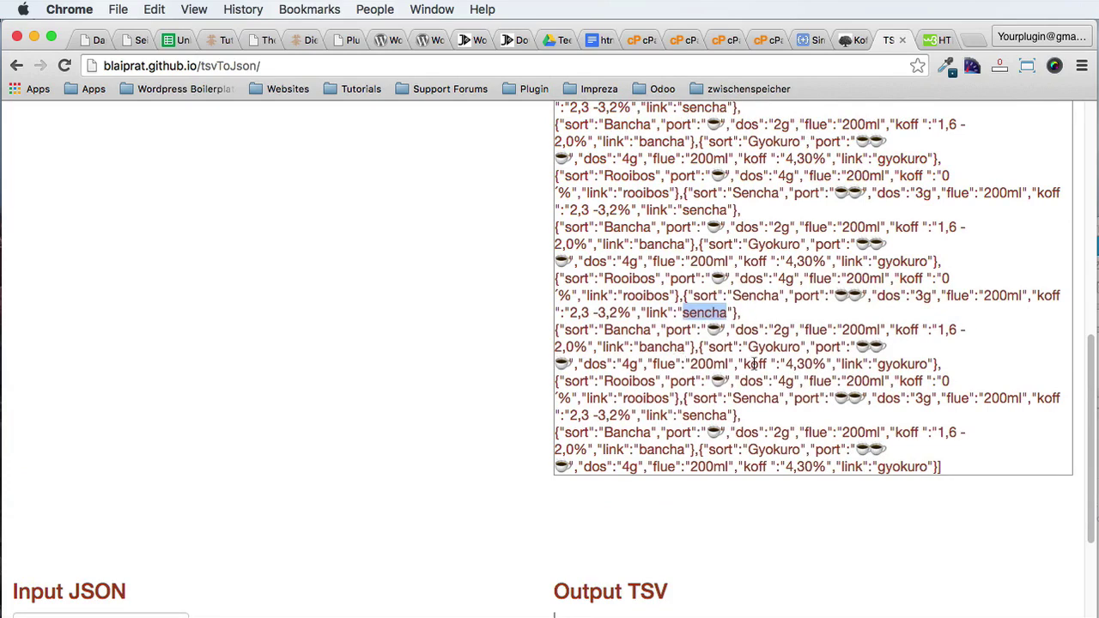
scroll(698, 311, up, 10)
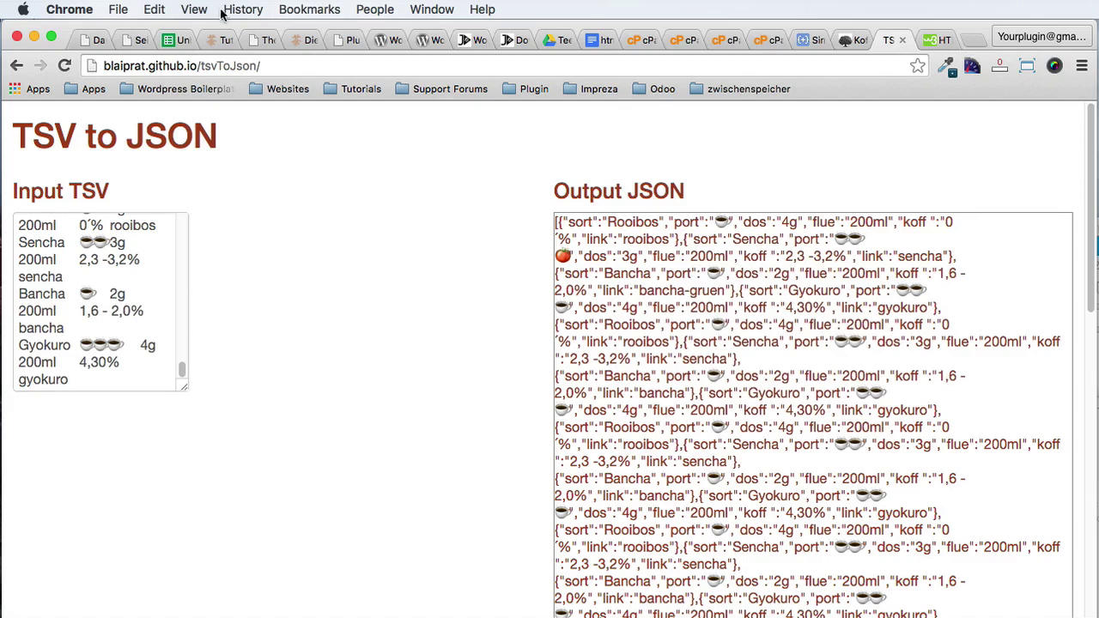
Step: Return to the inspected tutorial-tabelle page and copy the HTML of the "Zum Tee" link with href "/test" again
click(135, 41)
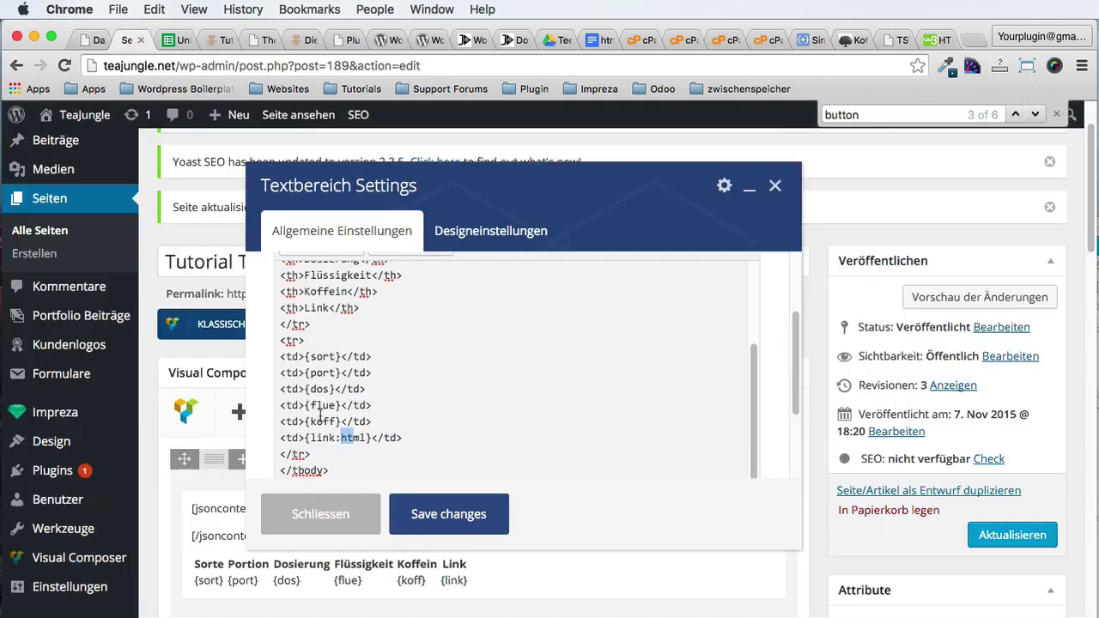
click(215, 40)
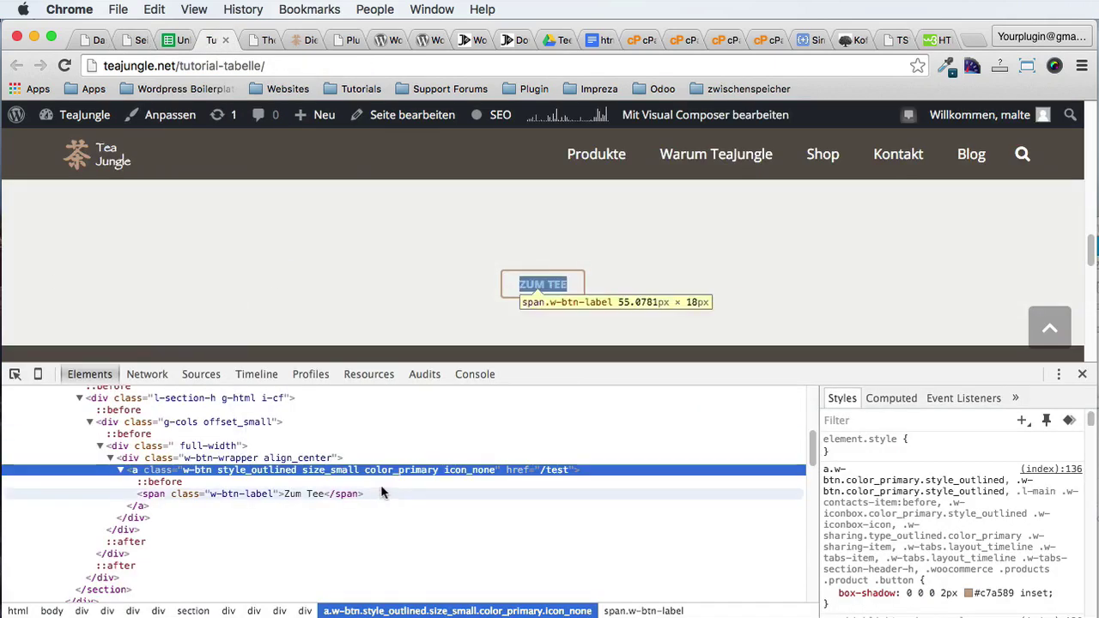
scroll(380, 461, up, 2)
right_click(382, 477)
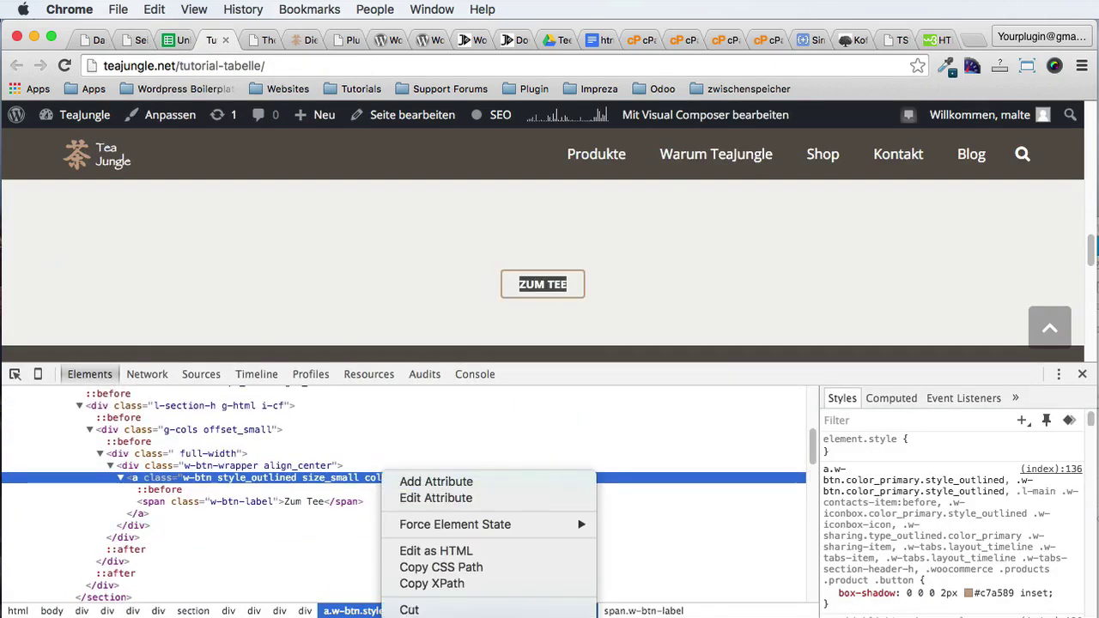
click(468, 551)
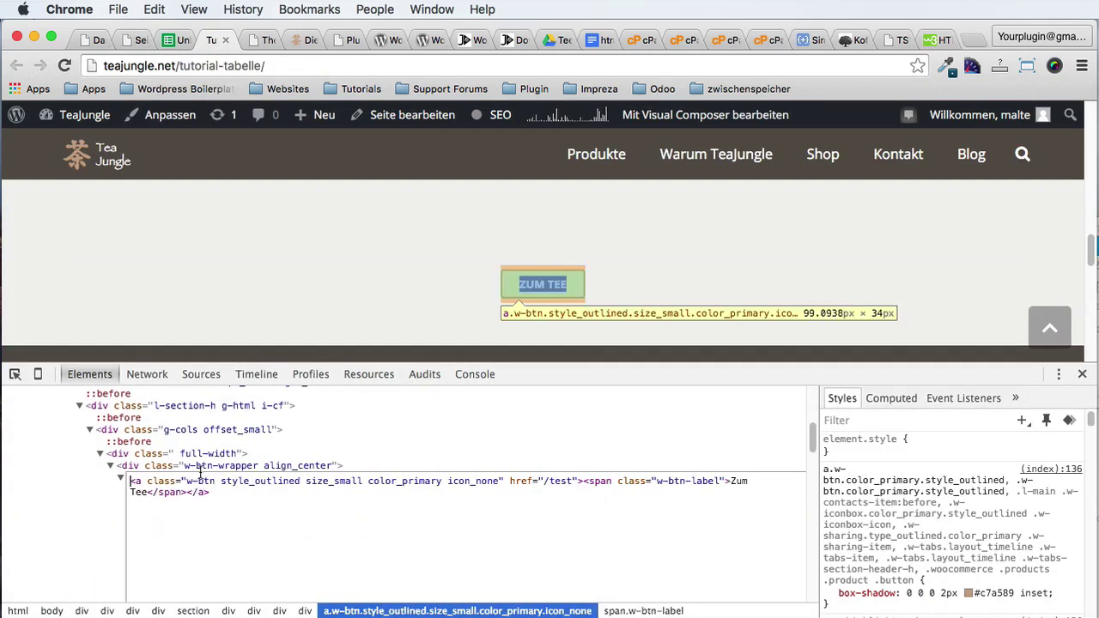
key(super+a)
key(super+c)
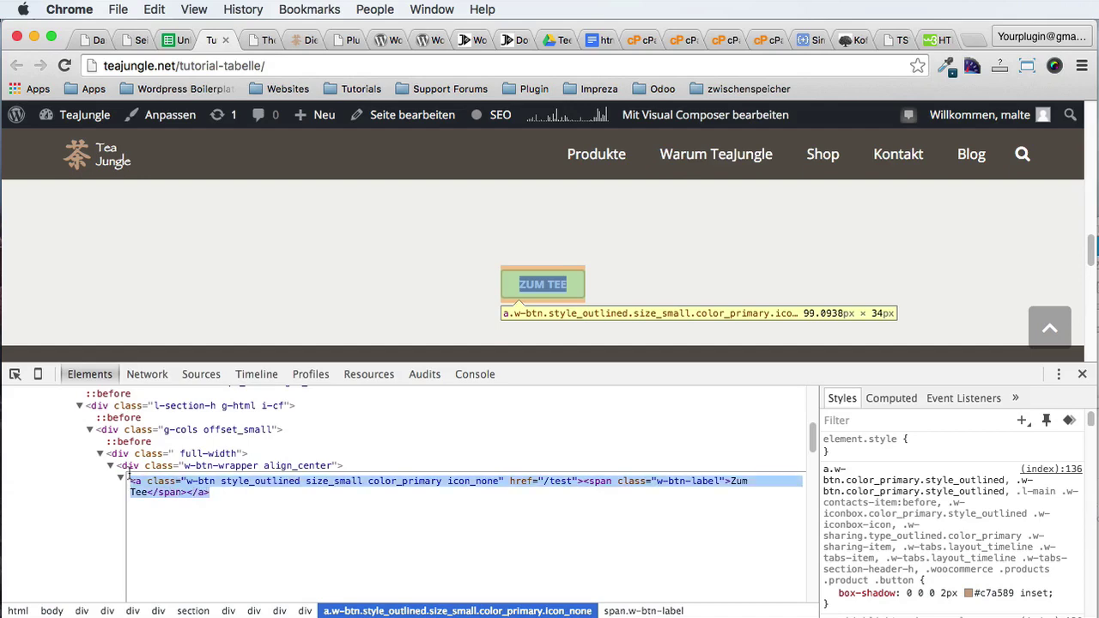
Step: Undo the button HTML pasted into cell F2 of the spreadsheet
click(133, 40)
click(177, 40)
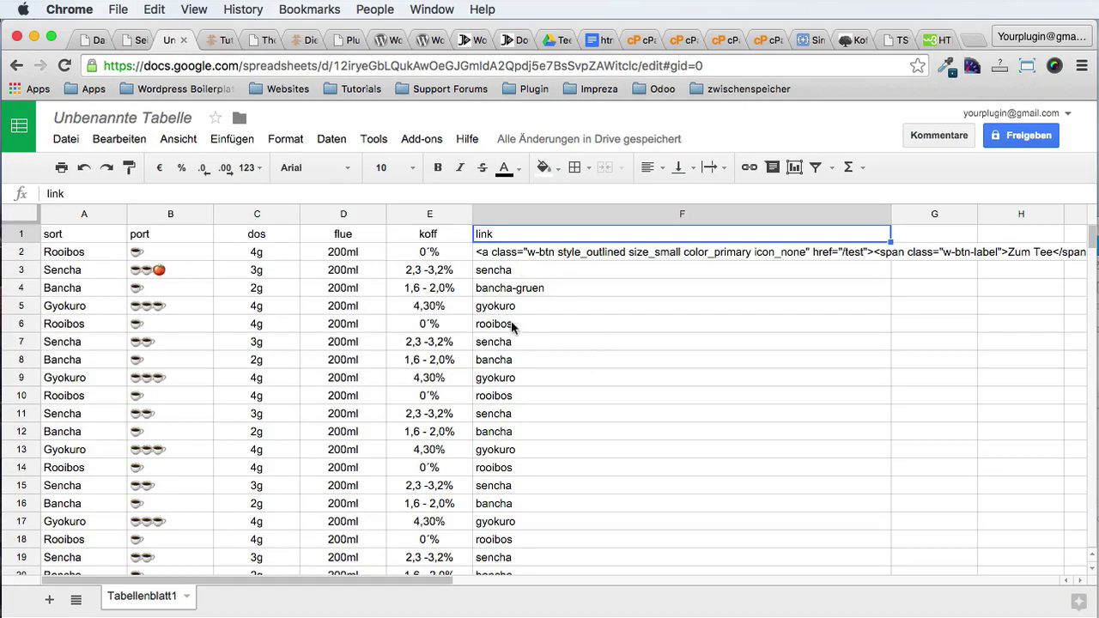
click(515, 251)
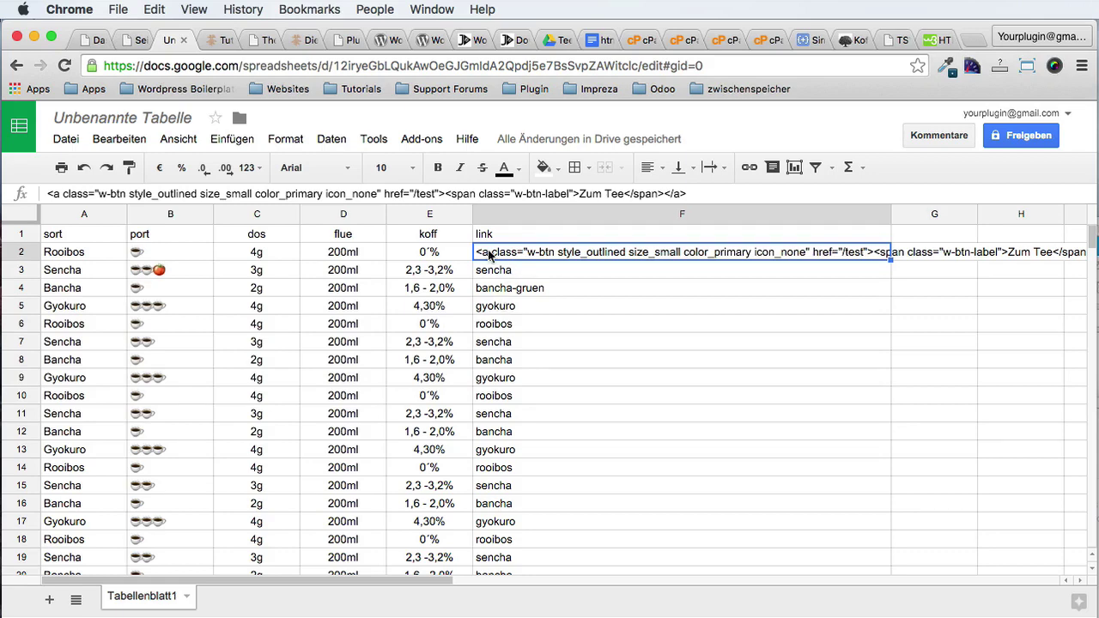
key(ctrl+z)
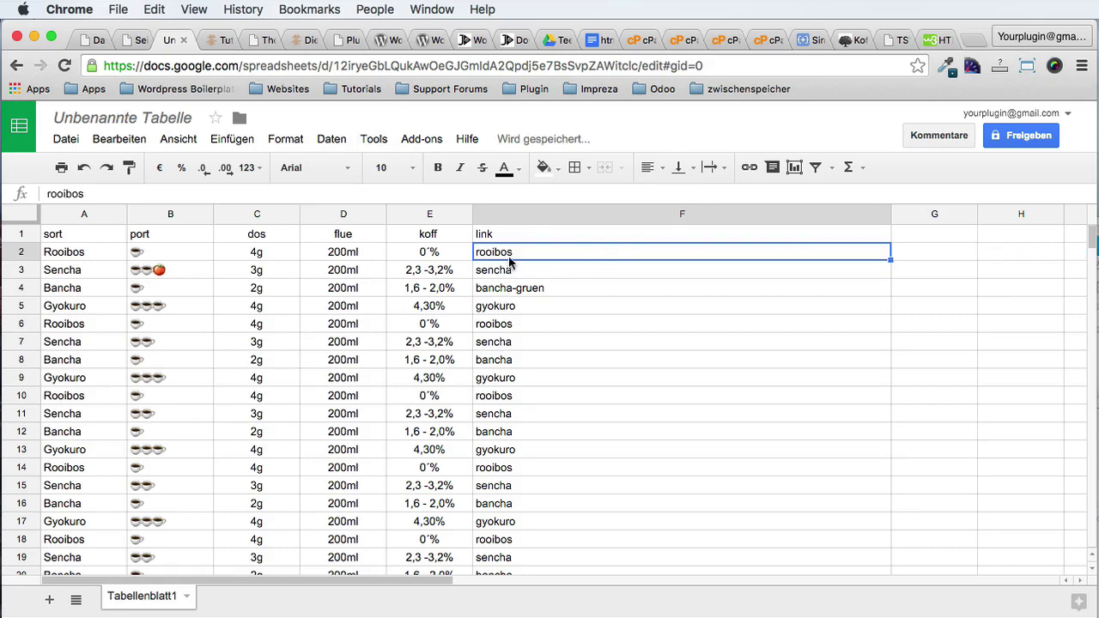
Step: Replace the {link:html} placeholder in the text block's table code with the copied "Zum Tee" button HTML
click(136, 39)
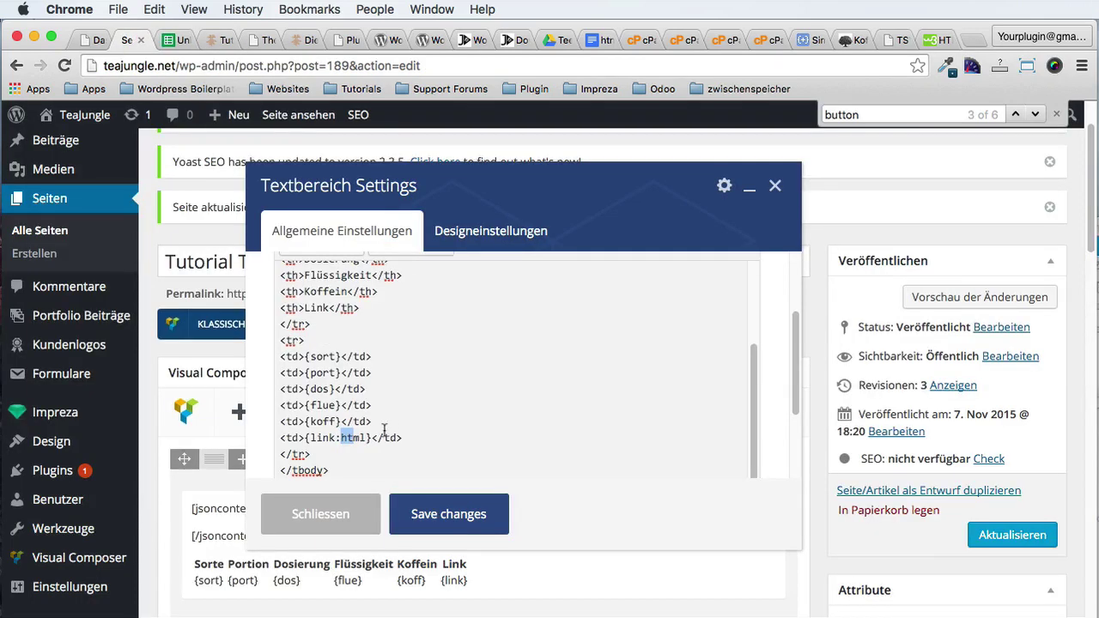
click(370, 438)
drag(371, 437, 307, 438)
key(super+v)
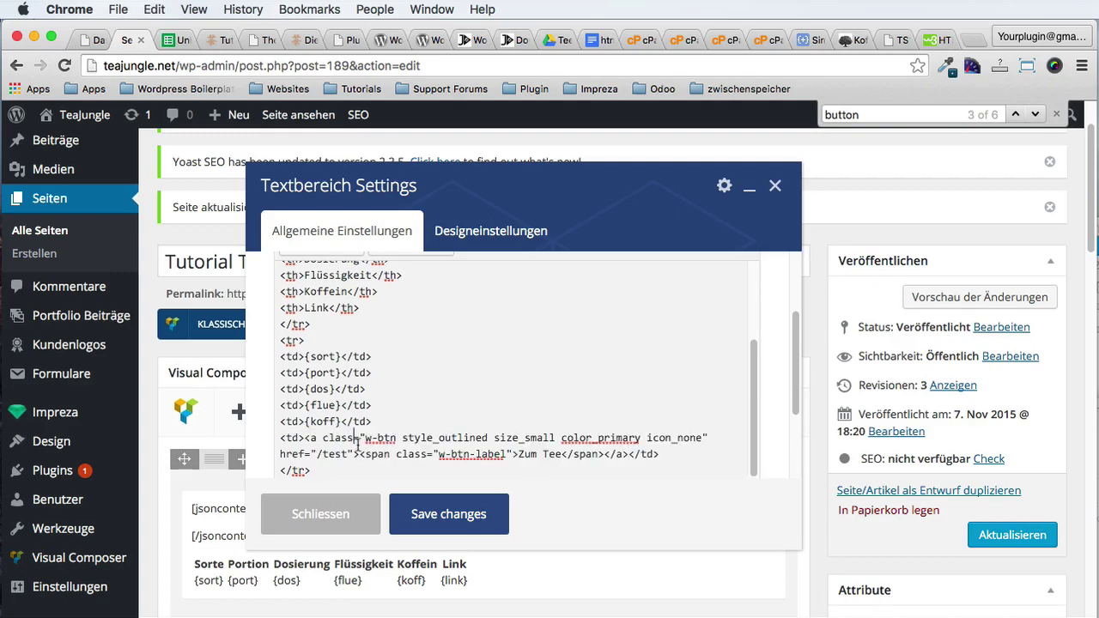
Step: Review the pasted button's href value and the surrounding row and tbody tags in the table code
scroll(357, 446, down, 2)
drag(318, 417, 349, 416)
scroll(349, 415, up, 1)
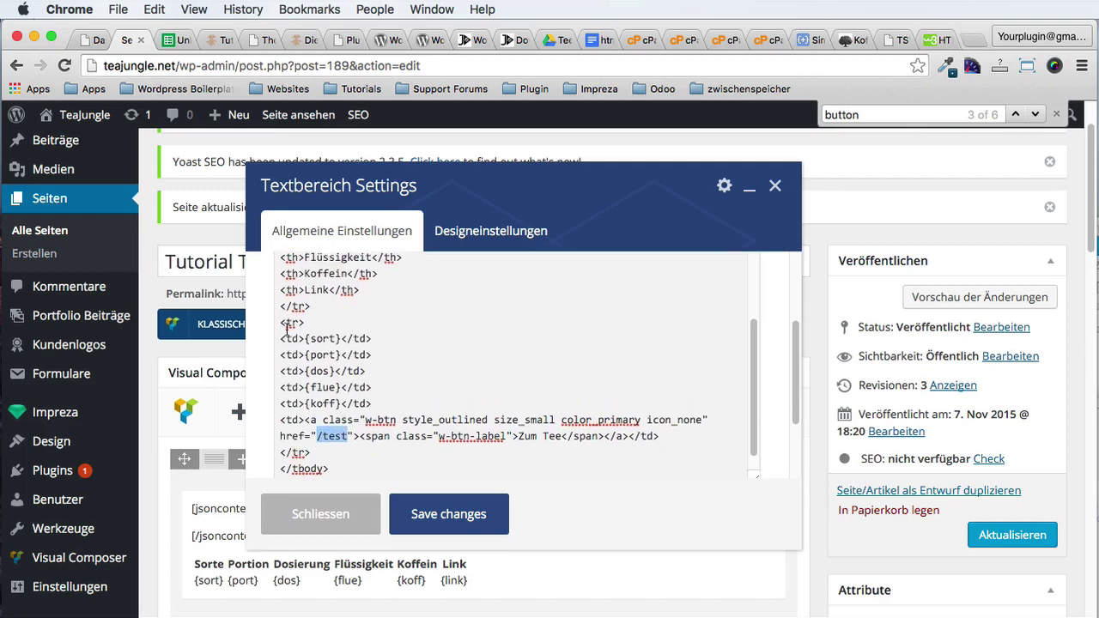
triple_click(299, 458)
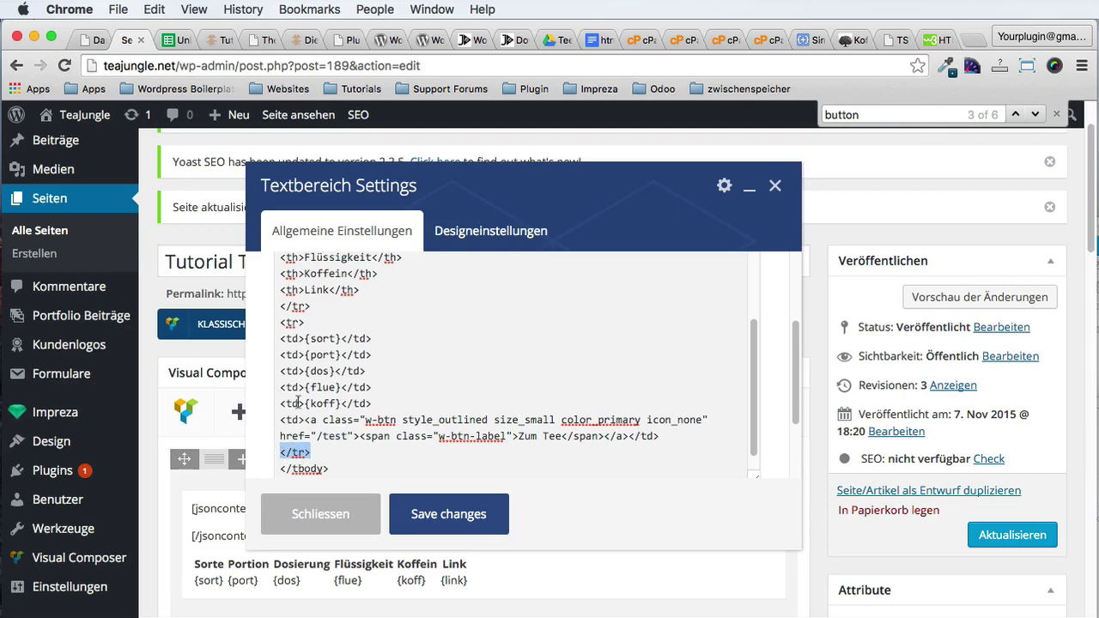
click(320, 459)
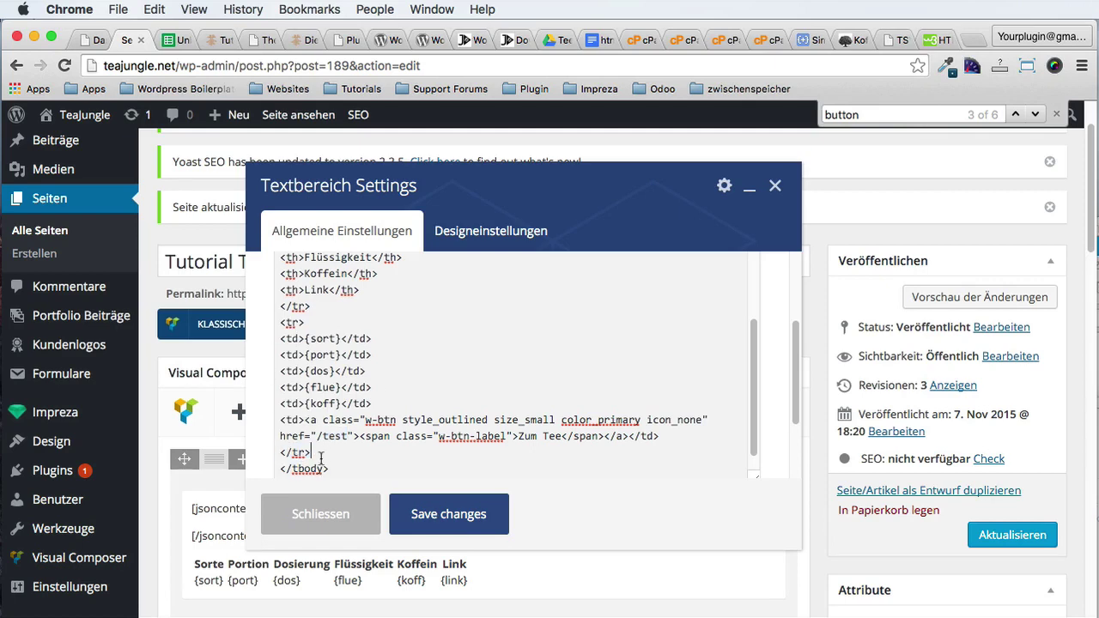
double_click(306, 467)
drag(294, 468, 318, 470)
scroll(311, 462, up, 10)
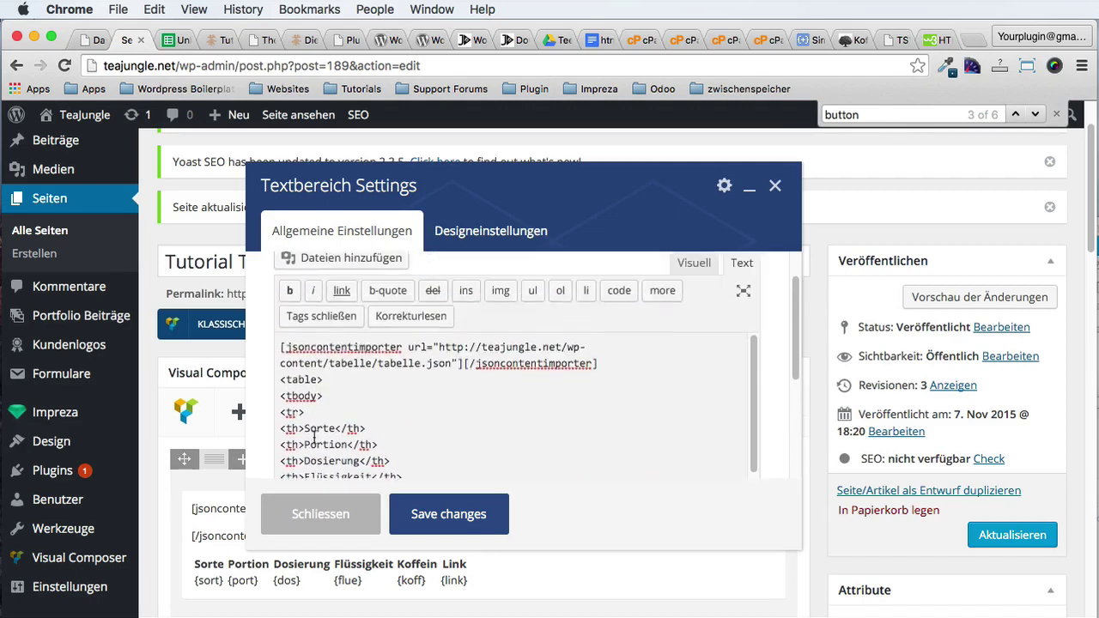
Step: Reopen the text block's settings and examine where the jsoncontentimporter shortcode sits relative to the table rows in its HTML code
click(341, 523)
scroll(390, 529, down, 5)
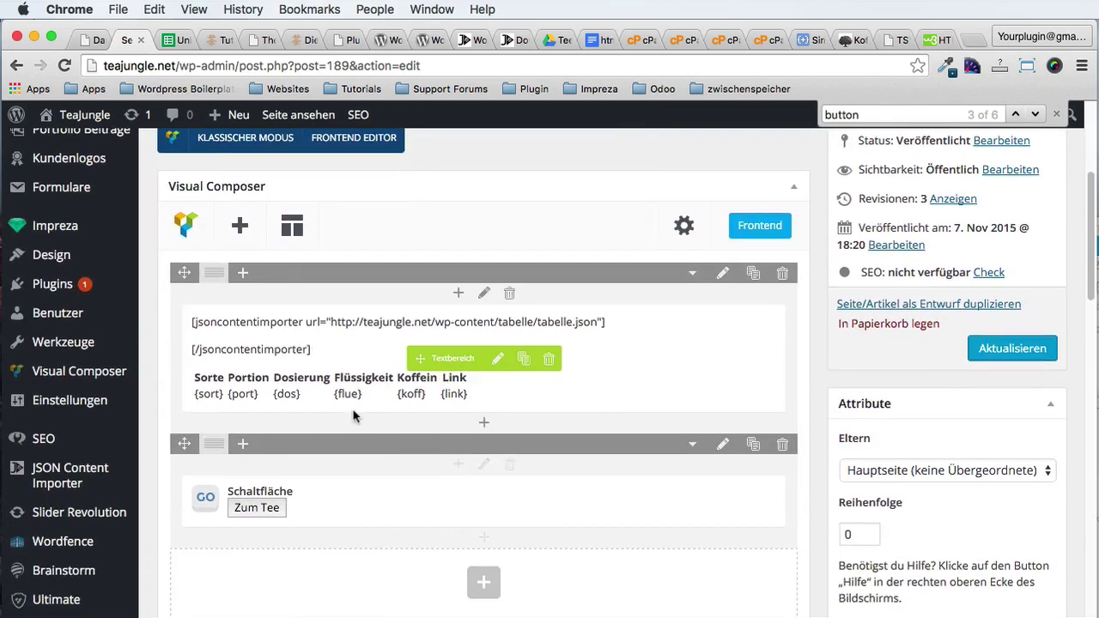
click(497, 358)
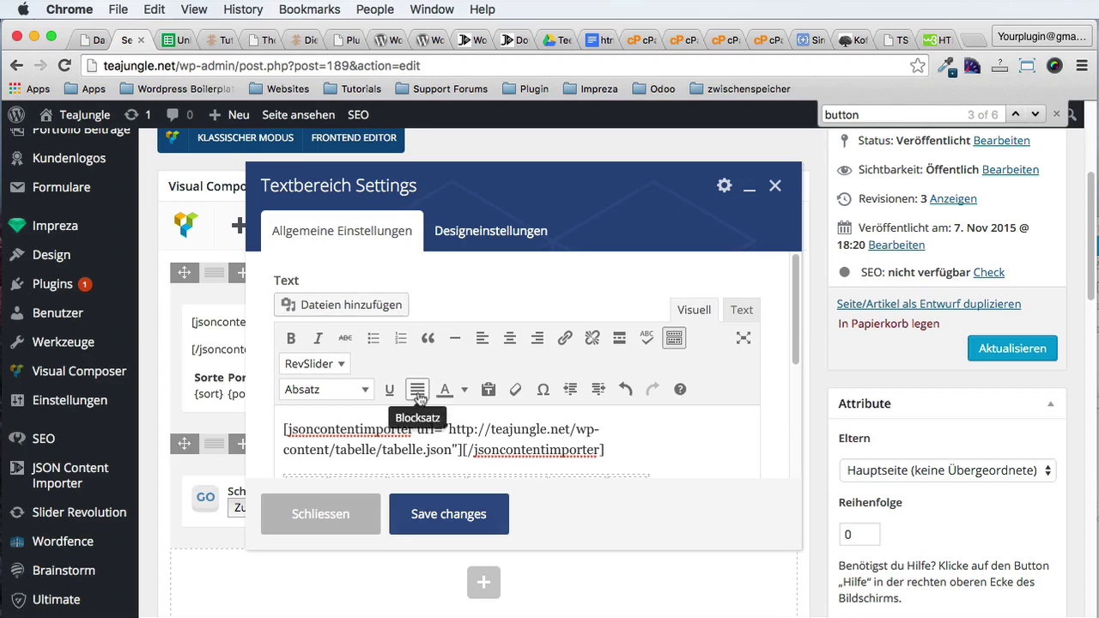
scroll(419, 396, down, 3)
scroll(756, 326, up, 3)
click(742, 302)
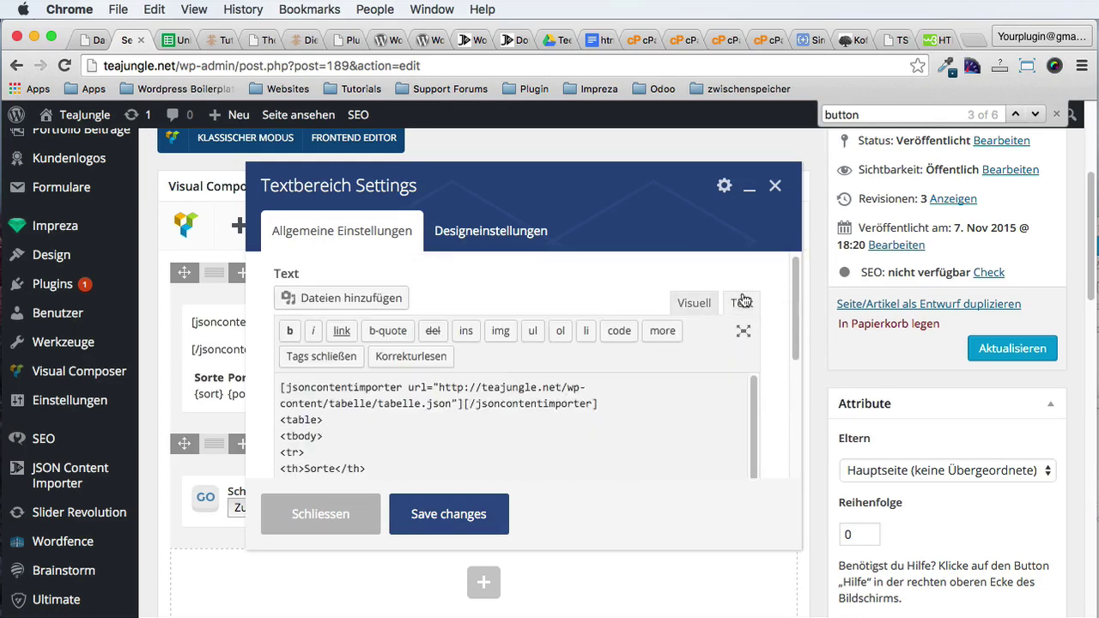
scroll(421, 406, down, 10)
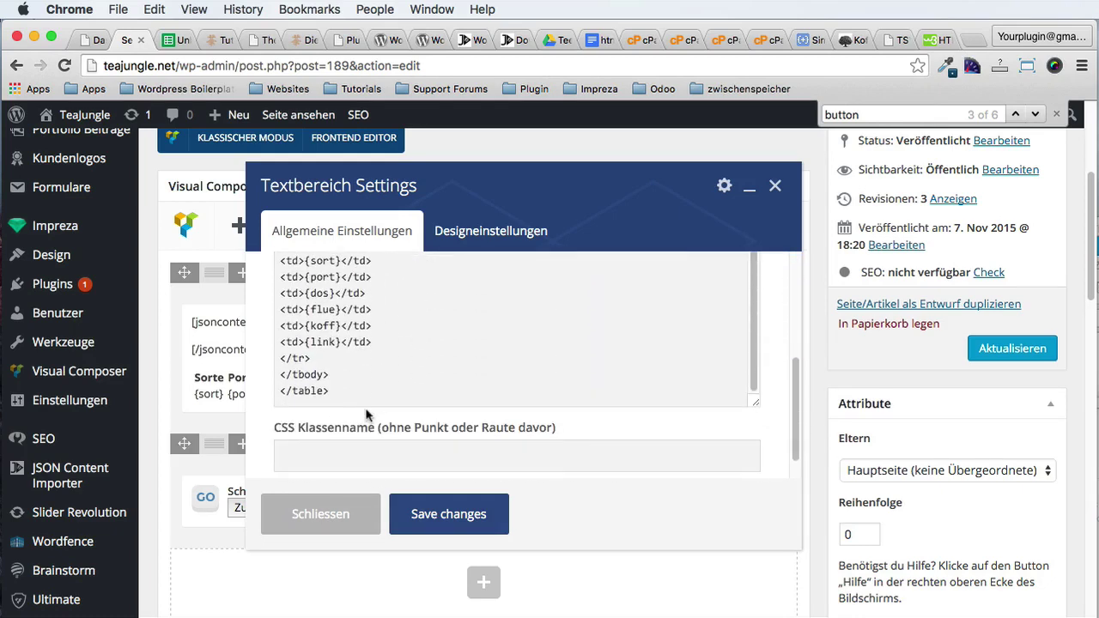
scroll(366, 416, up, 10)
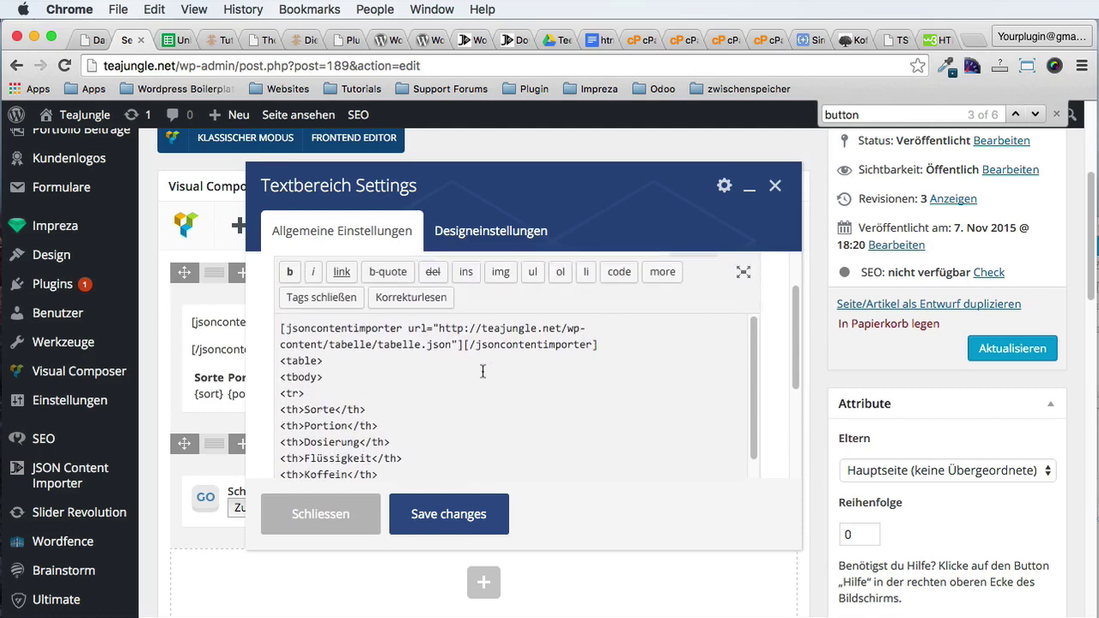
scroll(483, 371, down, 5)
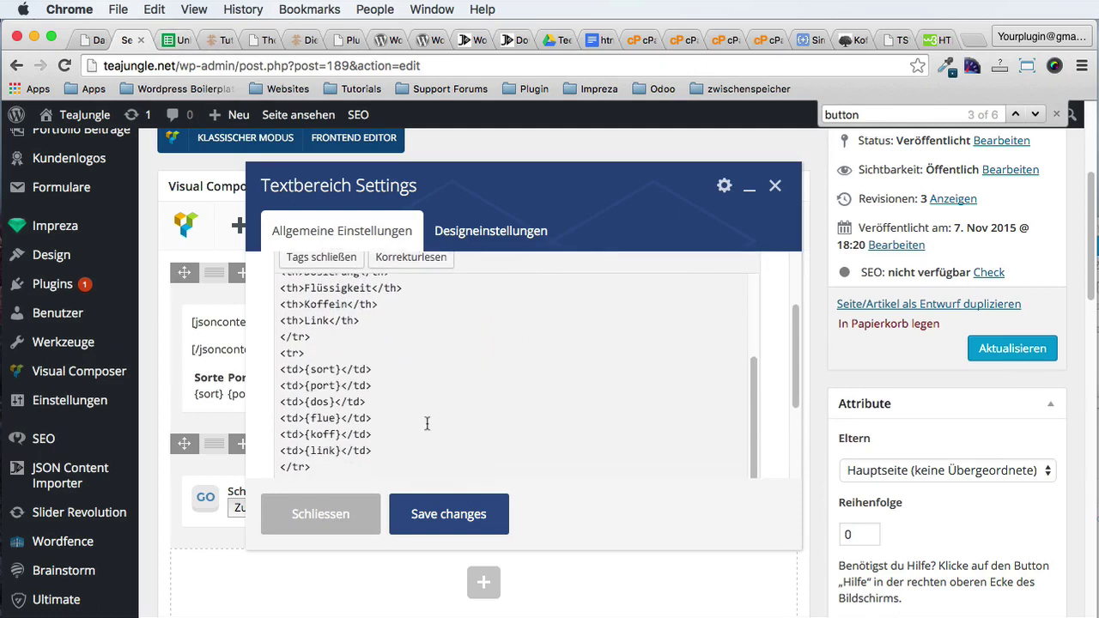
scroll(427, 423, down, 5)
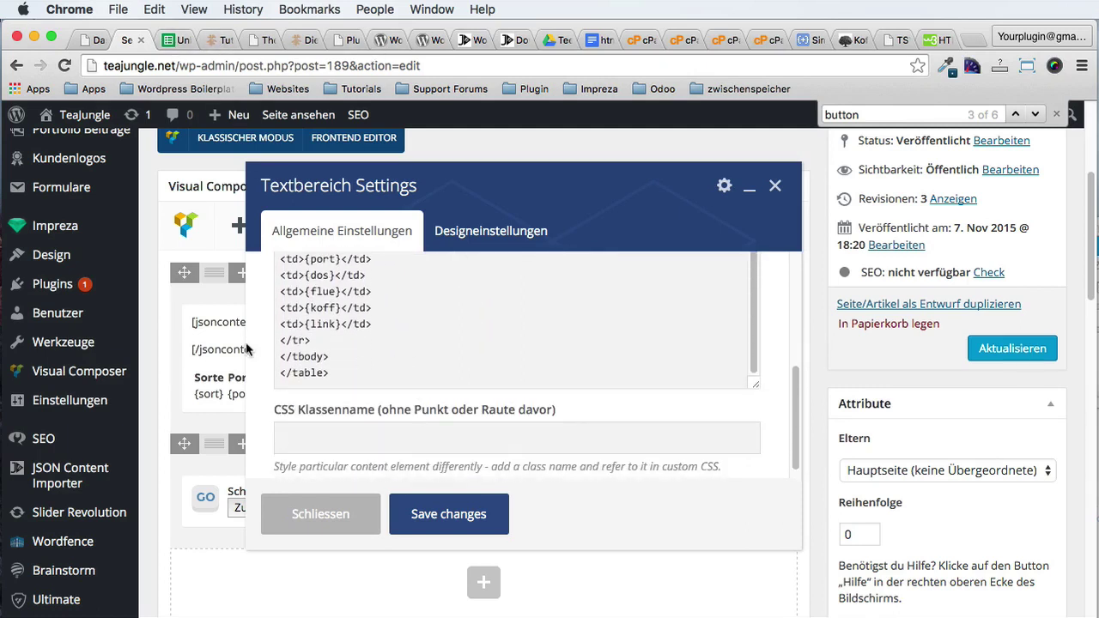
click(774, 185)
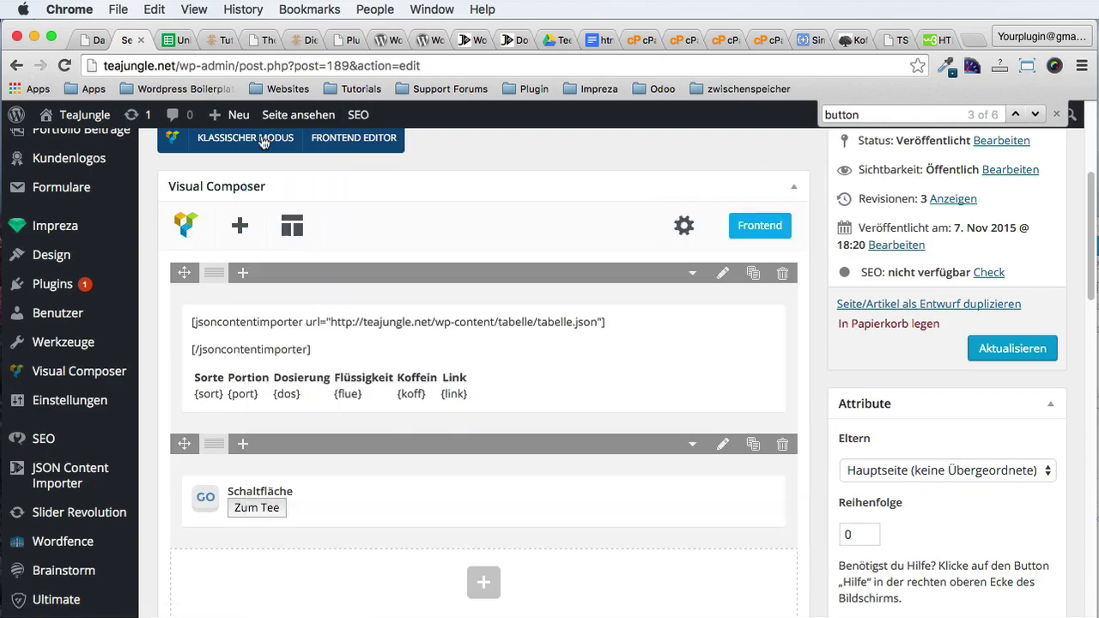
Step: Switch the Tutorial Tabelle page to the classic editor's HTML view and delete its entire content
click(263, 142)
scroll(516, 343, down, 3)
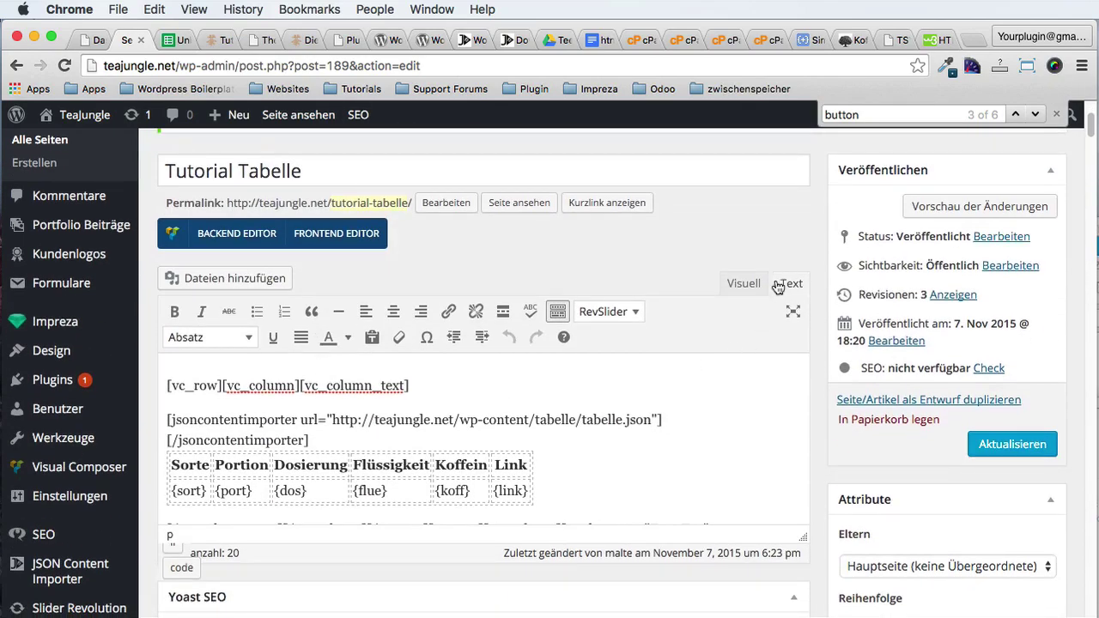
click(778, 287)
scroll(289, 481, down, 2)
key(super+a)
scroll(270, 481, down, 1)
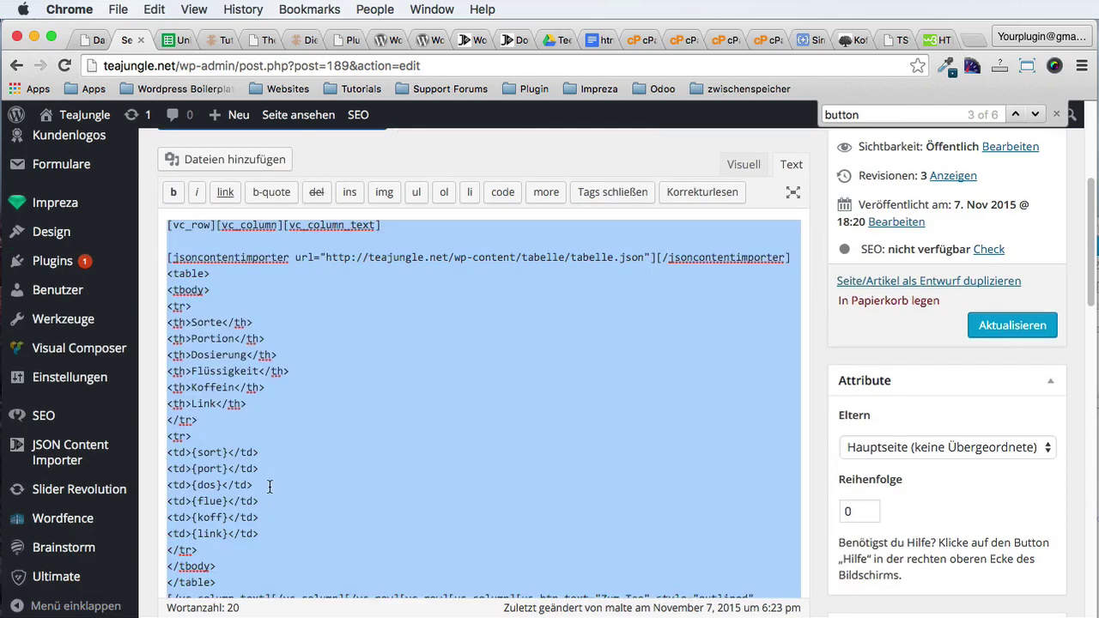
key(BackSpace)
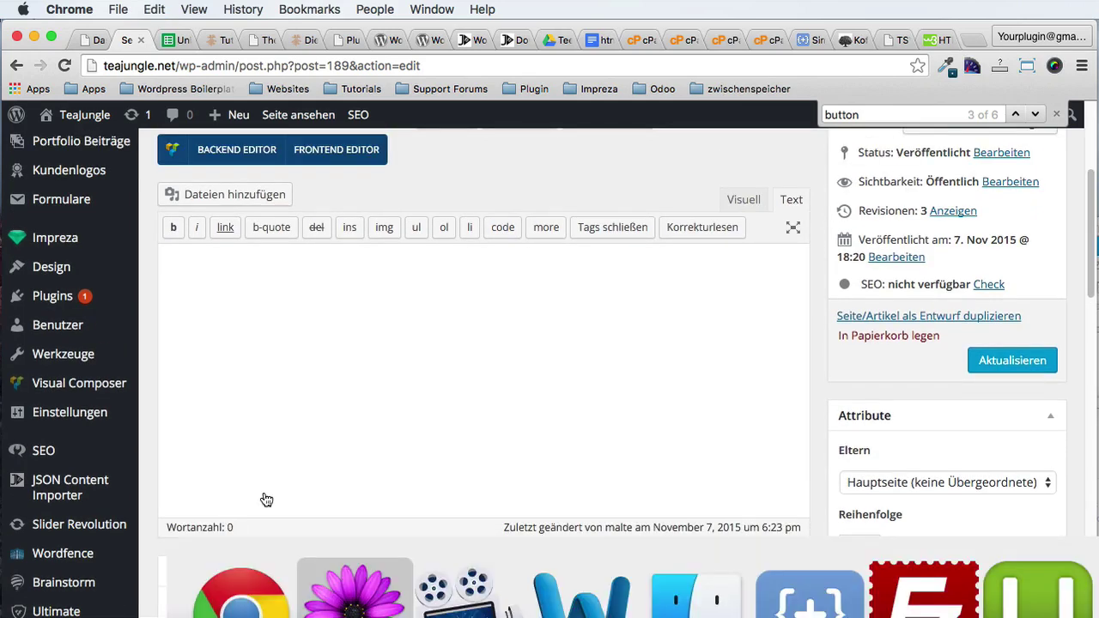
Step: Copy the complete table code from the "untitled 2" file in TextMate and paste it into the empty page editor
key(super+a)
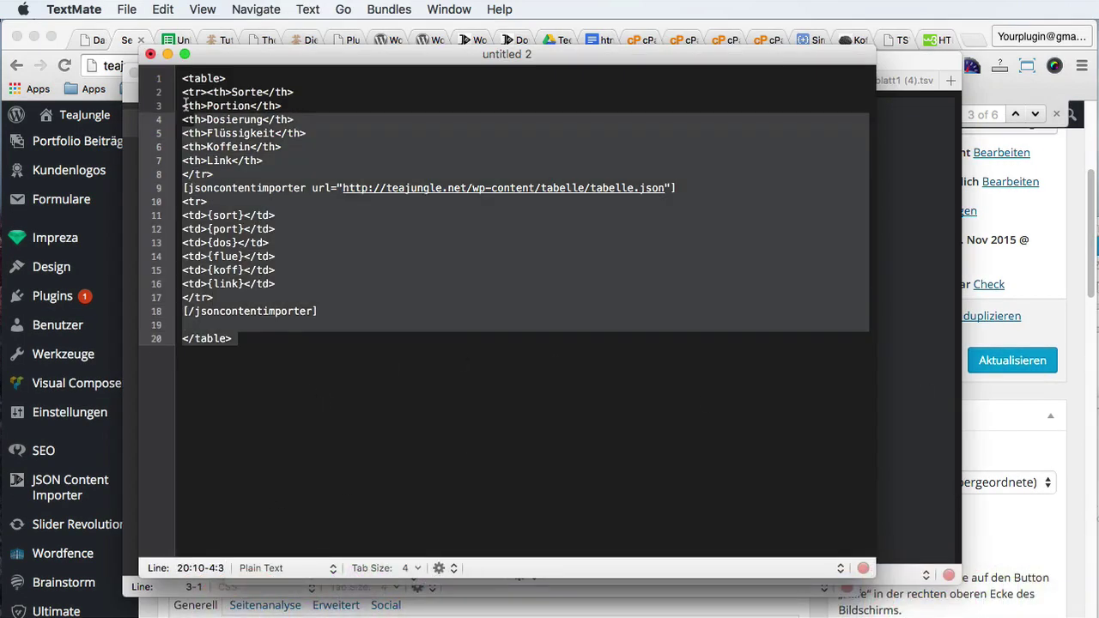
key(super+c)
key(super+Tab)
key(super+v)
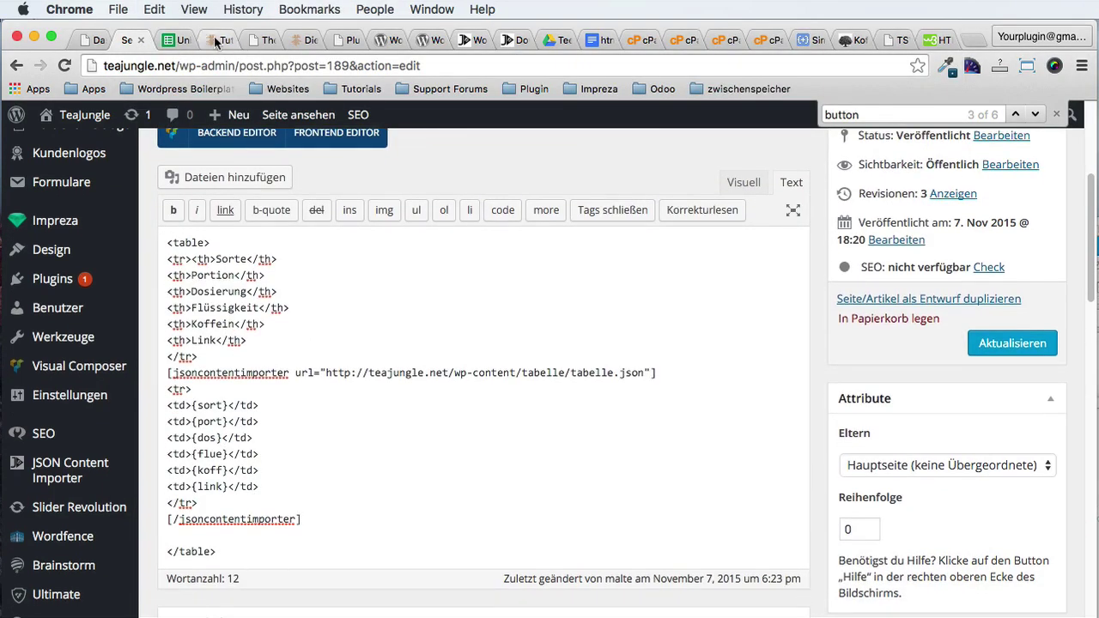
Step: Copy the HTML of the "Zum Tee" button link from the inspected live tutorial-tabelle page
click(215, 42)
right_click(210, 477)
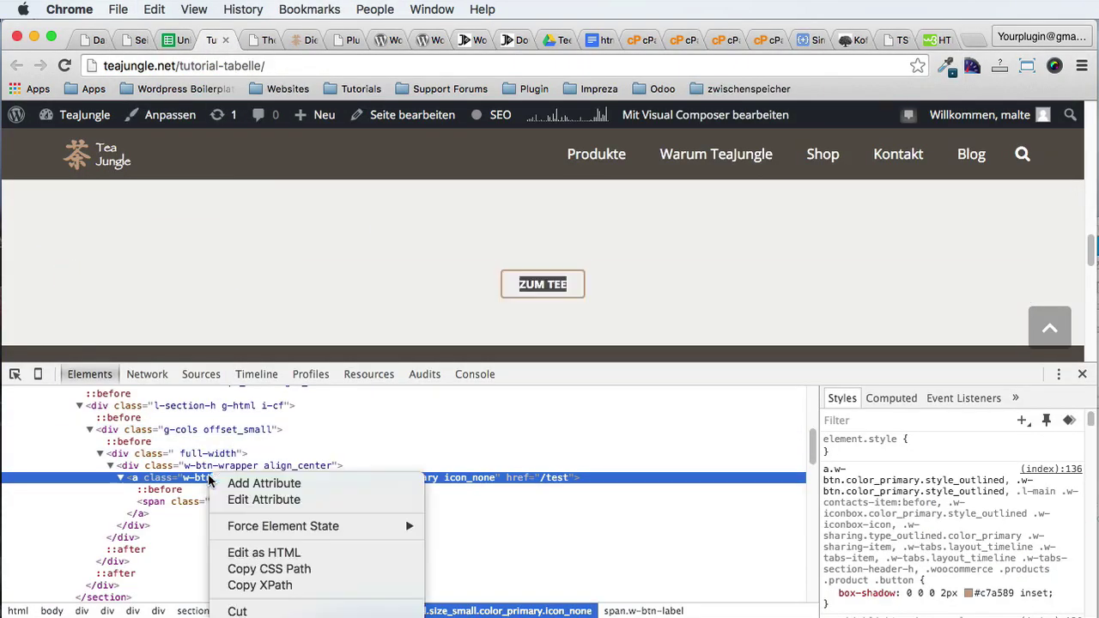
click(261, 553)
key(super+a)
key(super+c)
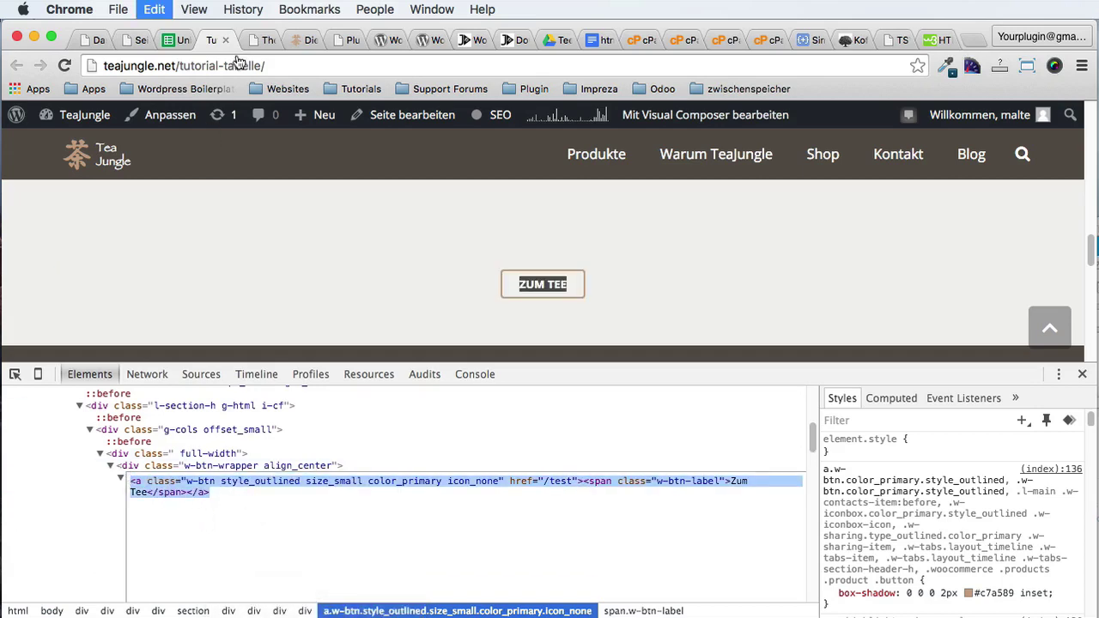
Step: Replace the {link} placeholder in the page's table code with the copied button HTML and set its href to "/{link}"
click(133, 40)
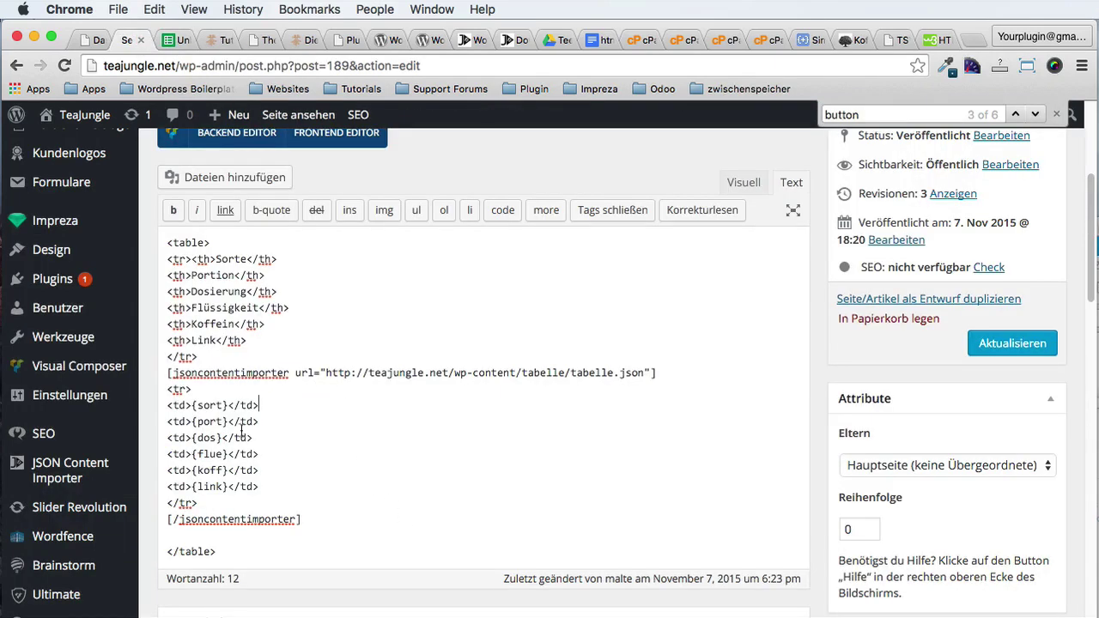
drag(194, 487, 230, 486)
key(super+v)
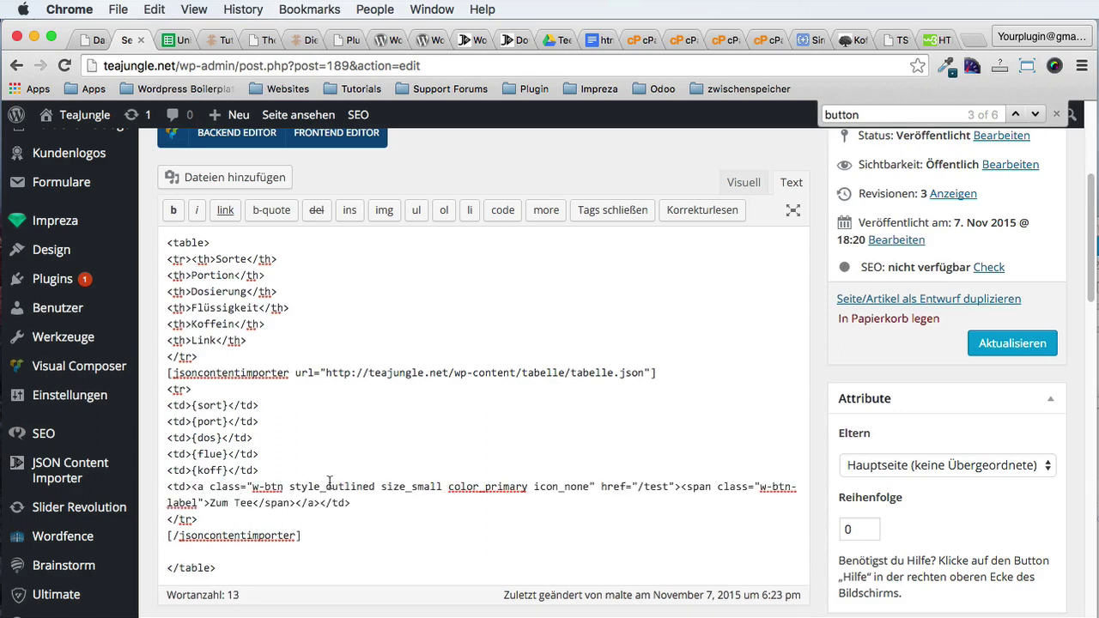
double_click(647, 487)
text({link})
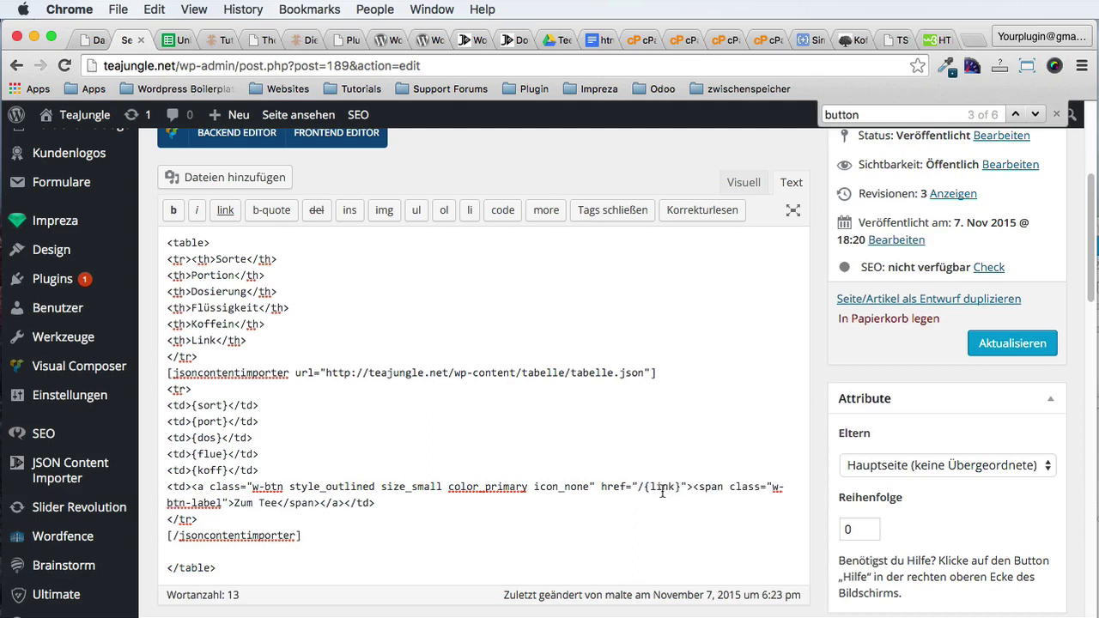
Step: Compare the {link} placeholder in the button's href with the link column of the spreadsheet
drag(645, 487, 677, 486)
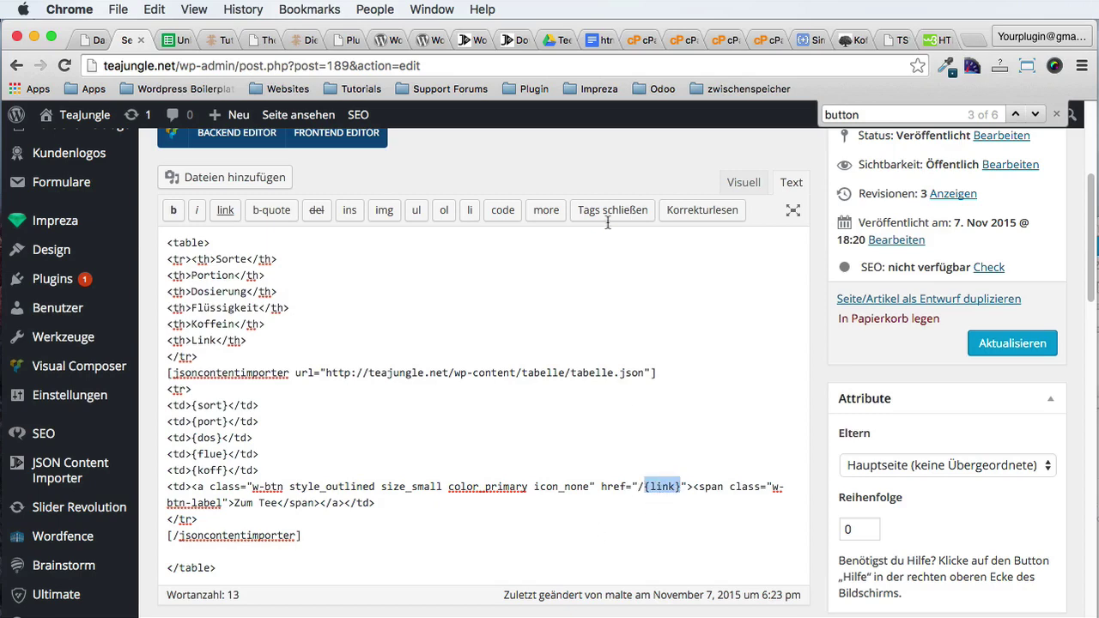
click(171, 41)
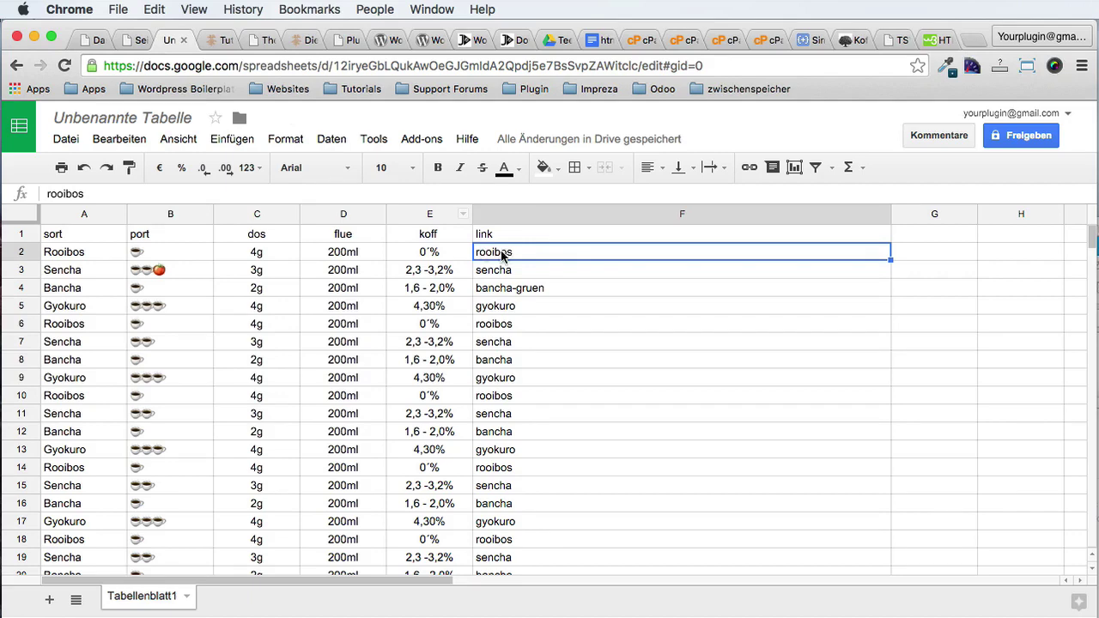
click(130, 40)
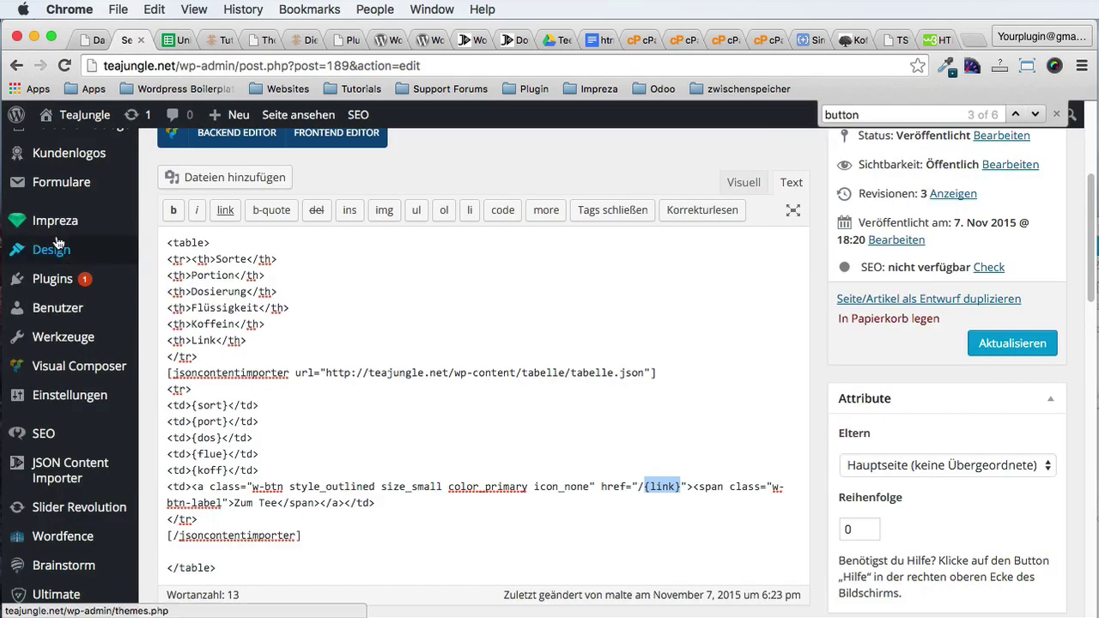
Step: Create and publish a new page titled "Rooibos", and return to the table code of the Tutorial Tabelle page
scroll(56, 240, up, 2)
scroll(56, 241, up, 3)
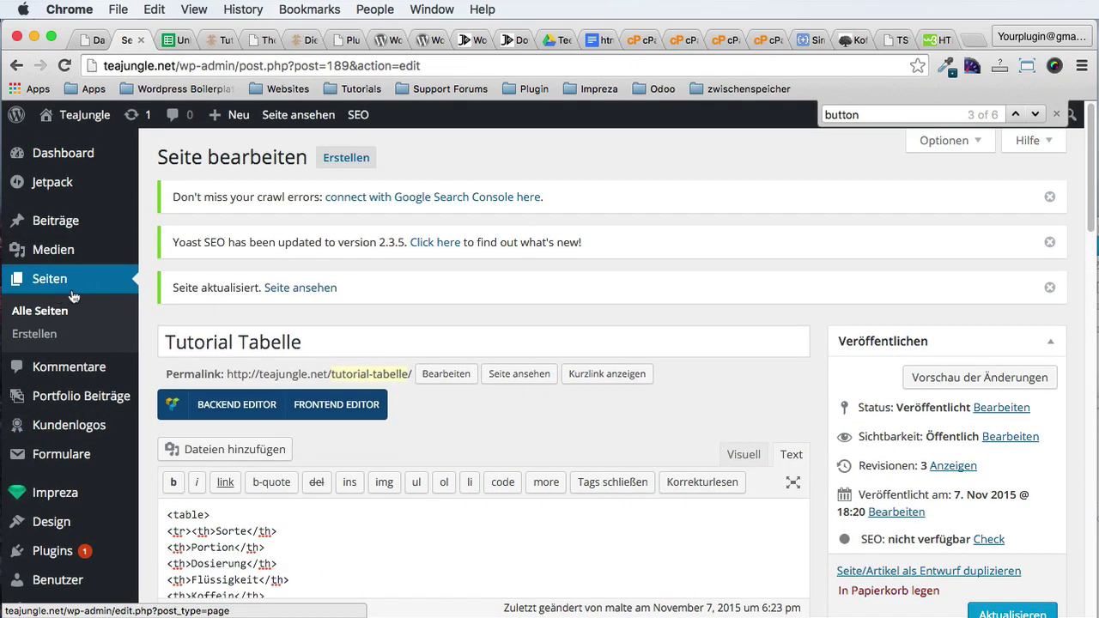
super+click(34, 333)
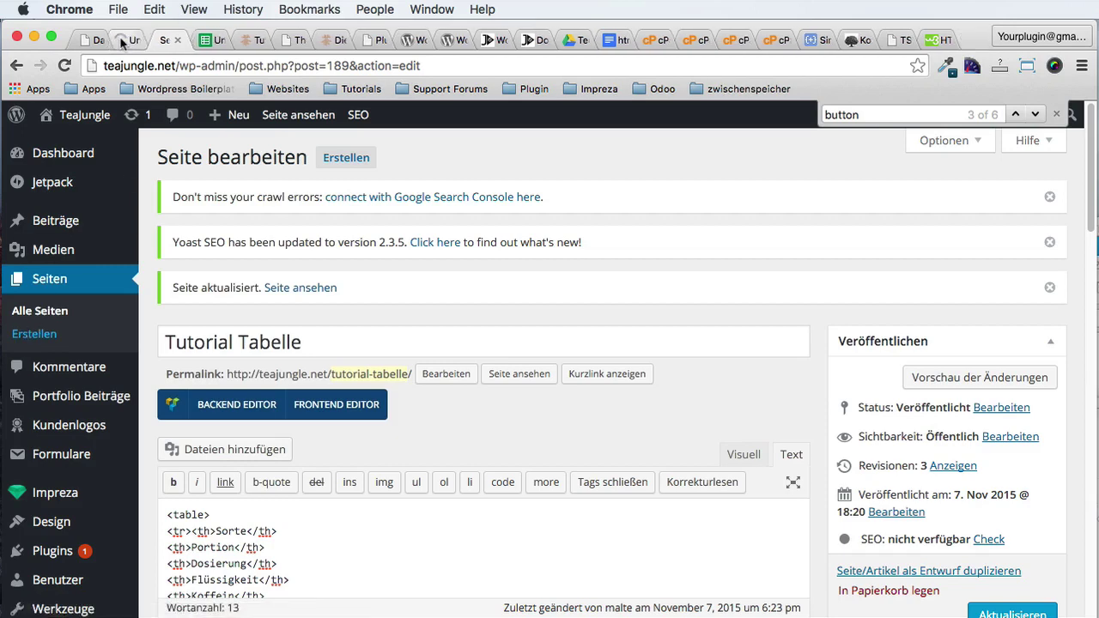
click(130, 40)
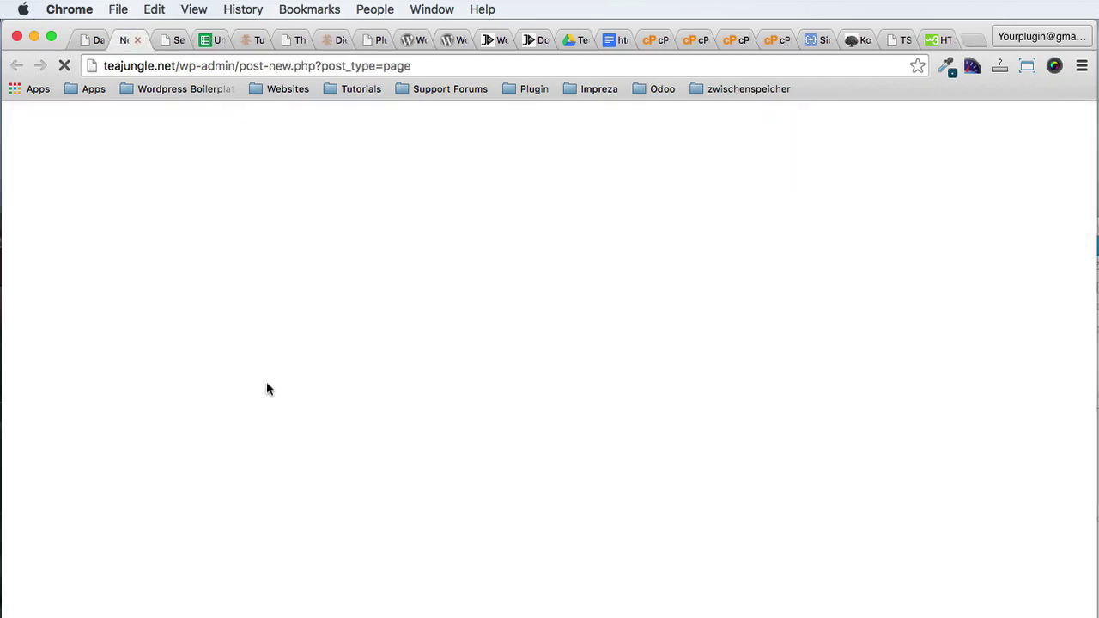
mouse_move(228, 115)
text(Rooibos)
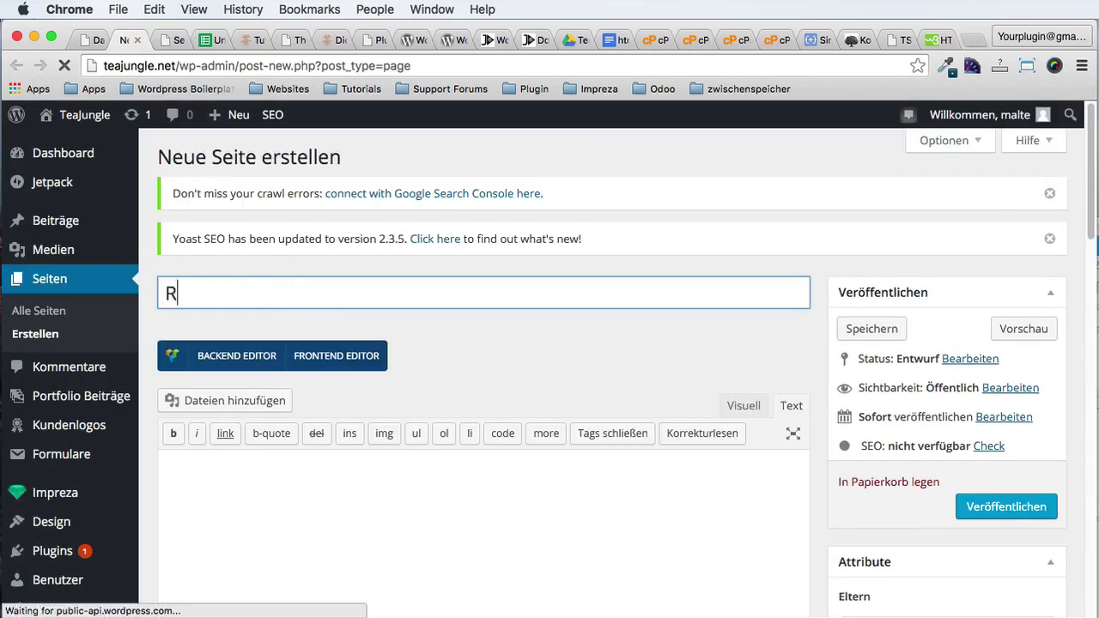
click(386, 549)
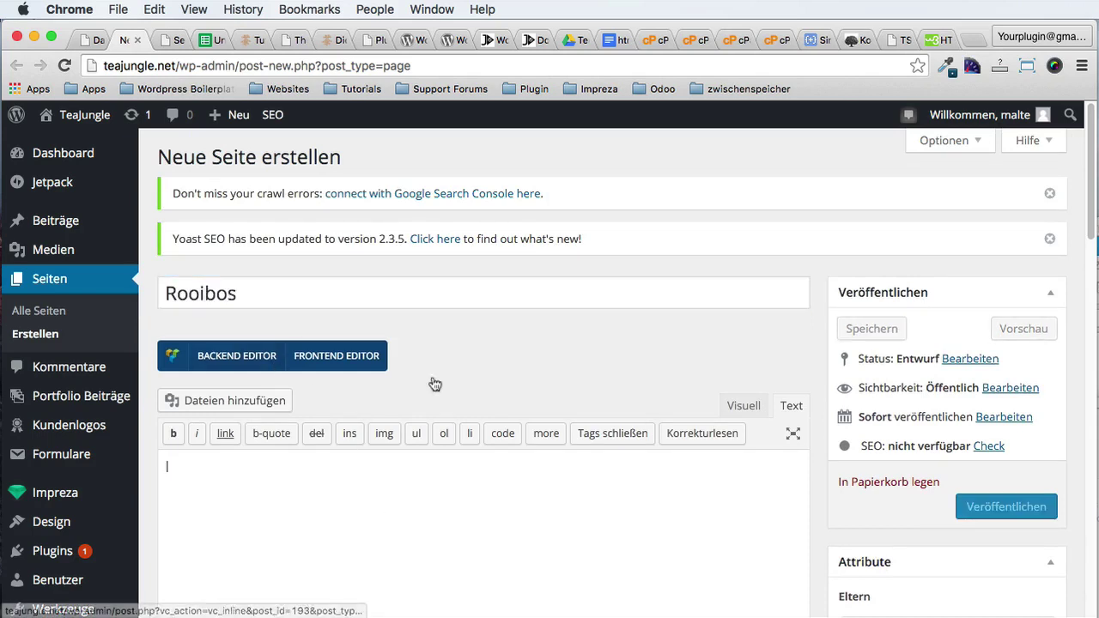
click(1019, 508)
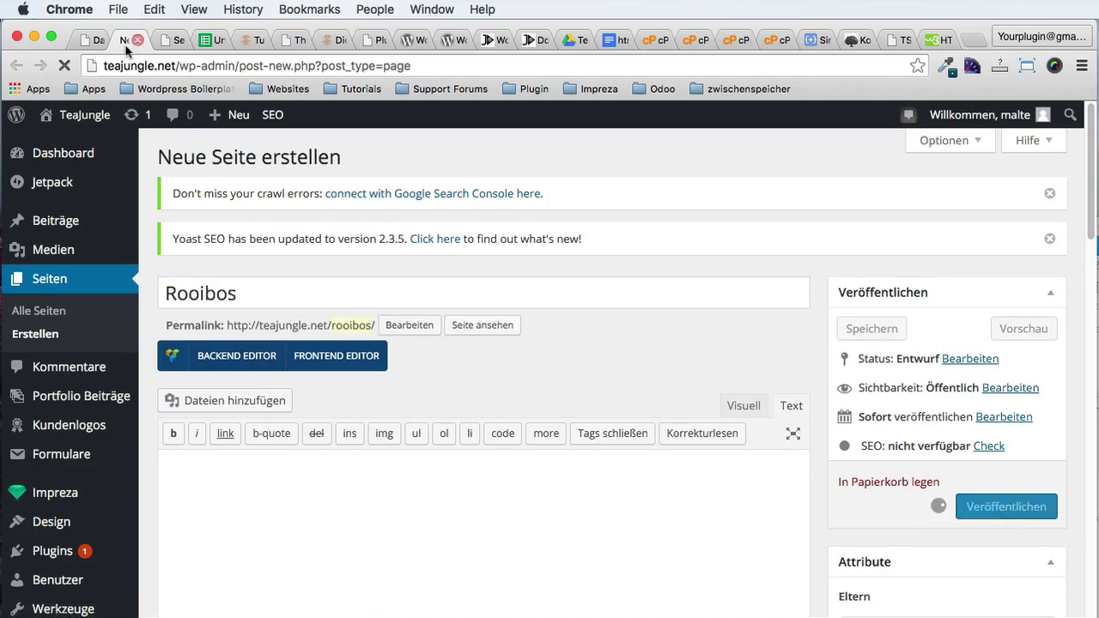
click(176, 40)
scroll(334, 555, down, 5)
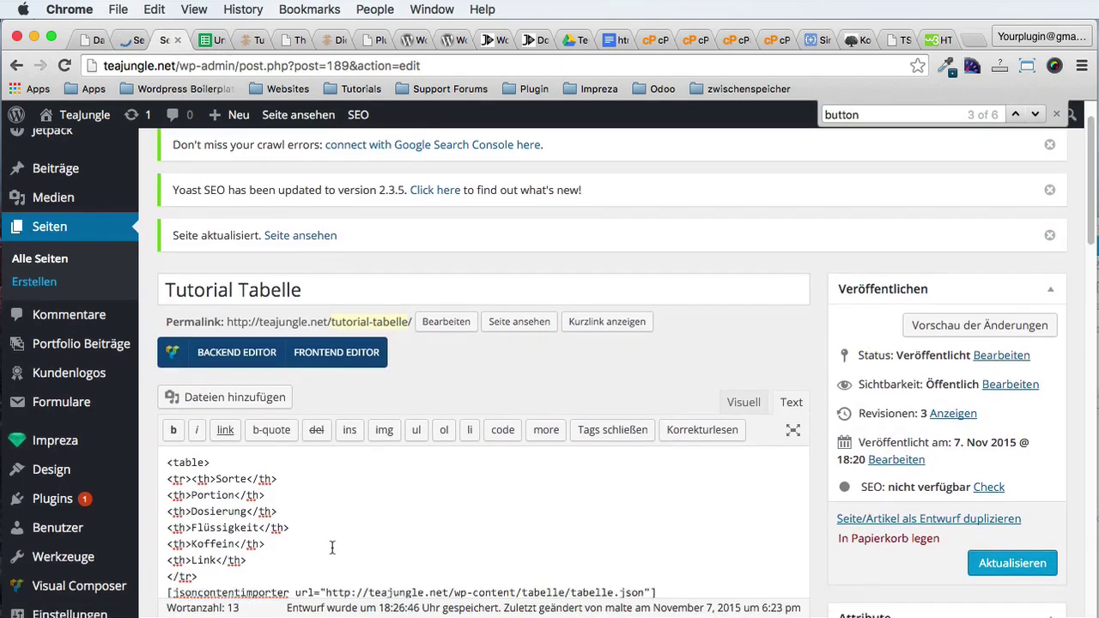
scroll(418, 425, down, 1)
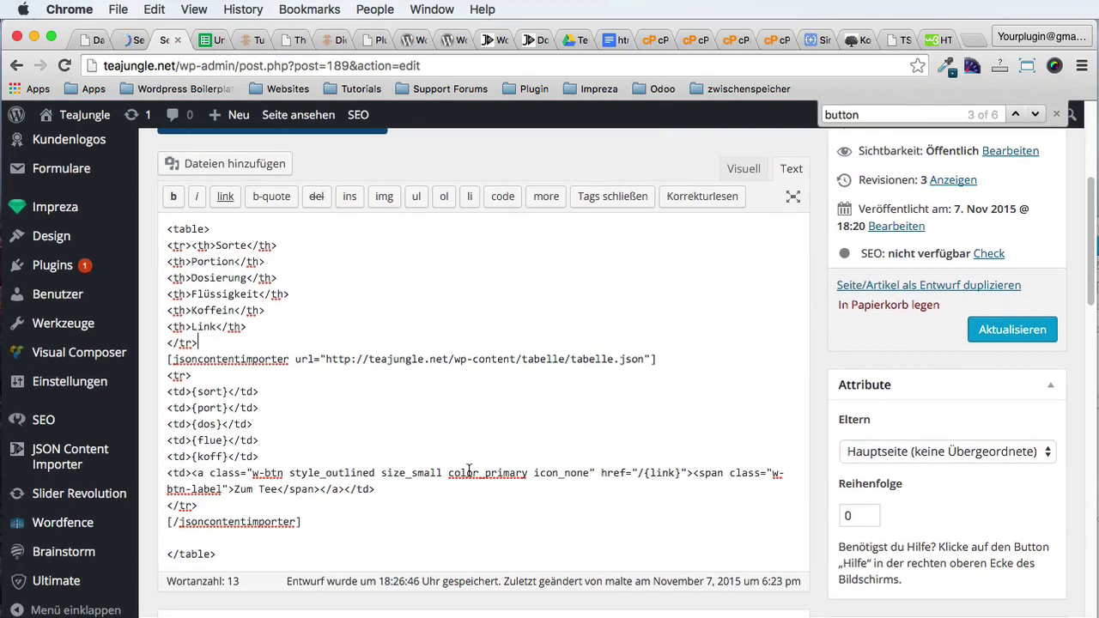
click(461, 472)
text(http://www)
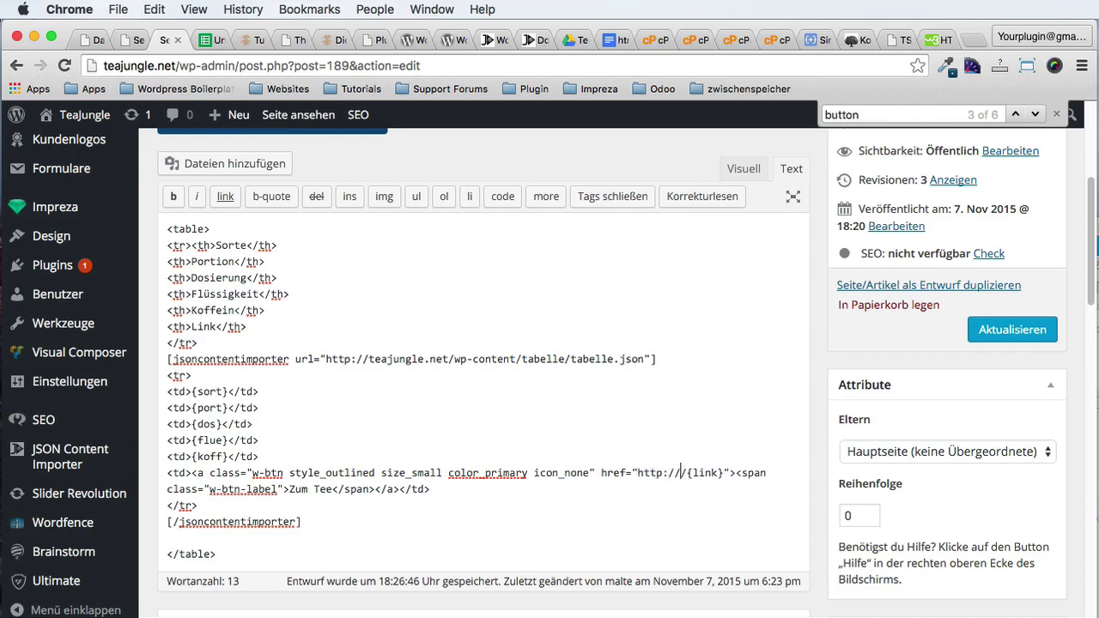
text(.)
key(BackSpace)
key(BackSpace)
key(BackSpace)
key(BackSpace)
text(teajungle.net/)
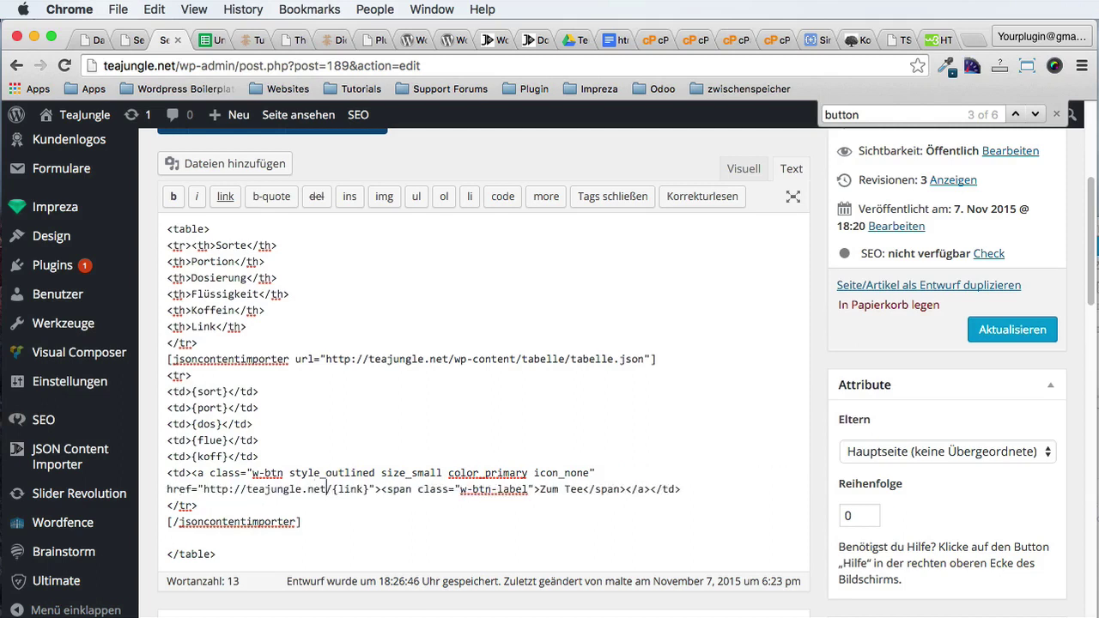
double_click(344, 487)
drag(326, 490, 202, 490)
key(BackSpace)
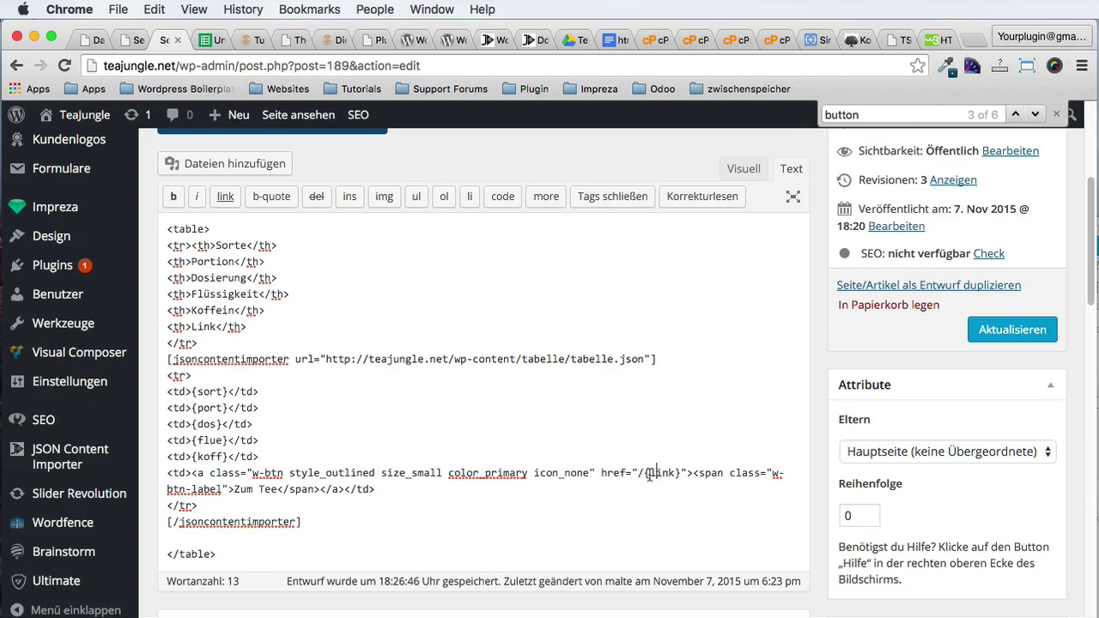
Step: Update the Tutorial Tabelle page and review the button's row in its saved table code
click(1013, 331)
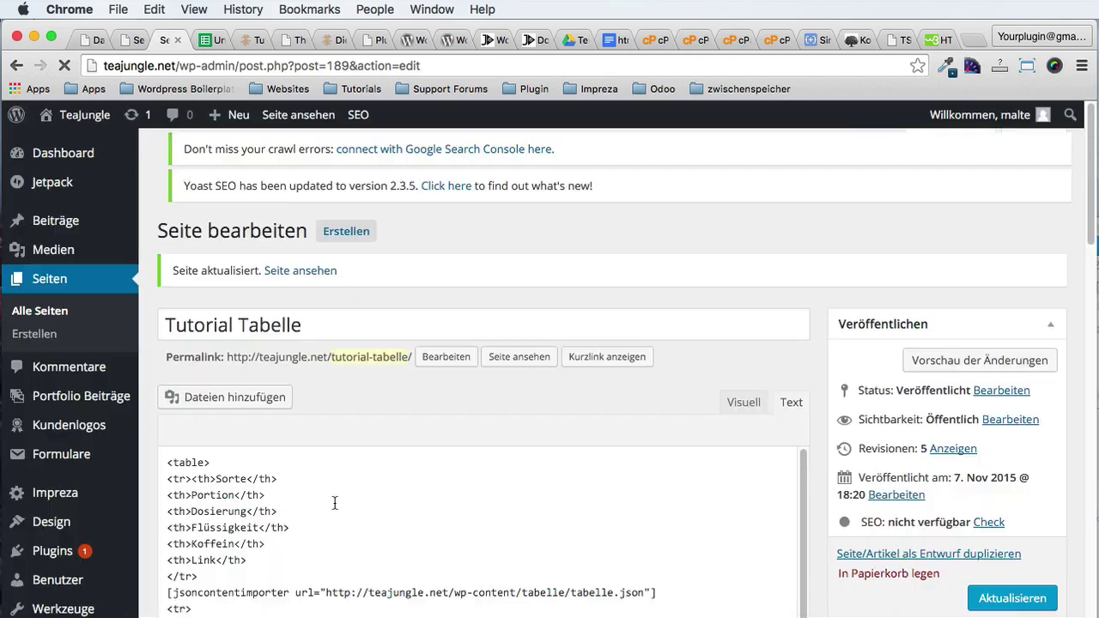
scroll(332, 474, down, 5)
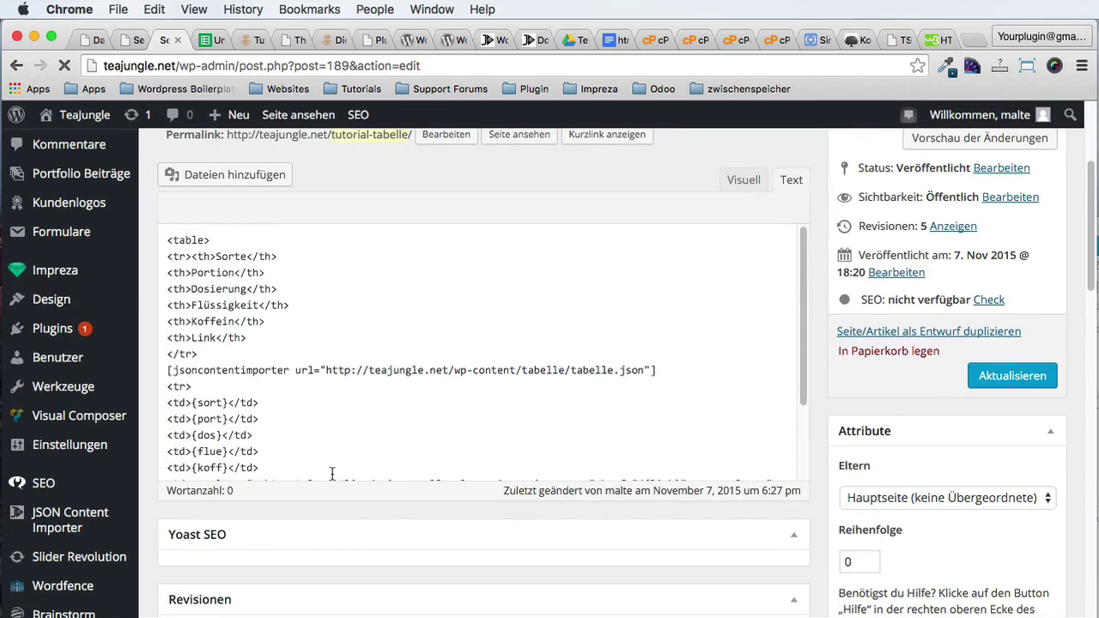
scroll(874, 453, down, 2)
scroll(874, 452, down, 2)
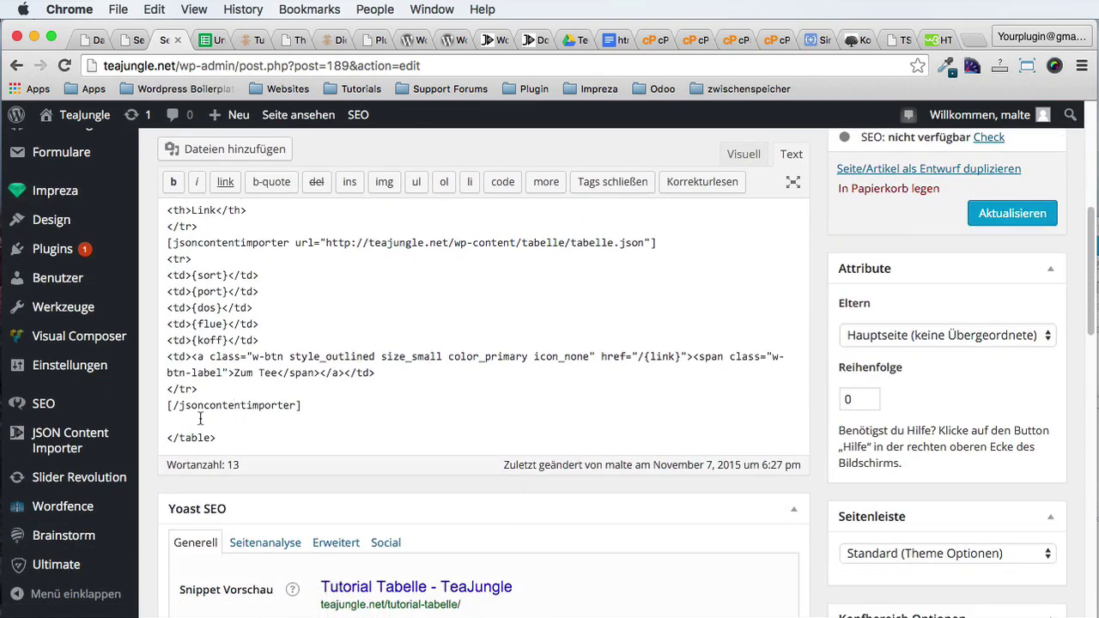
Step: Update the Tutorial Tabelle page, then close the developer tools on the live page and check its "Zum Tee" buttons
click(249, 39)
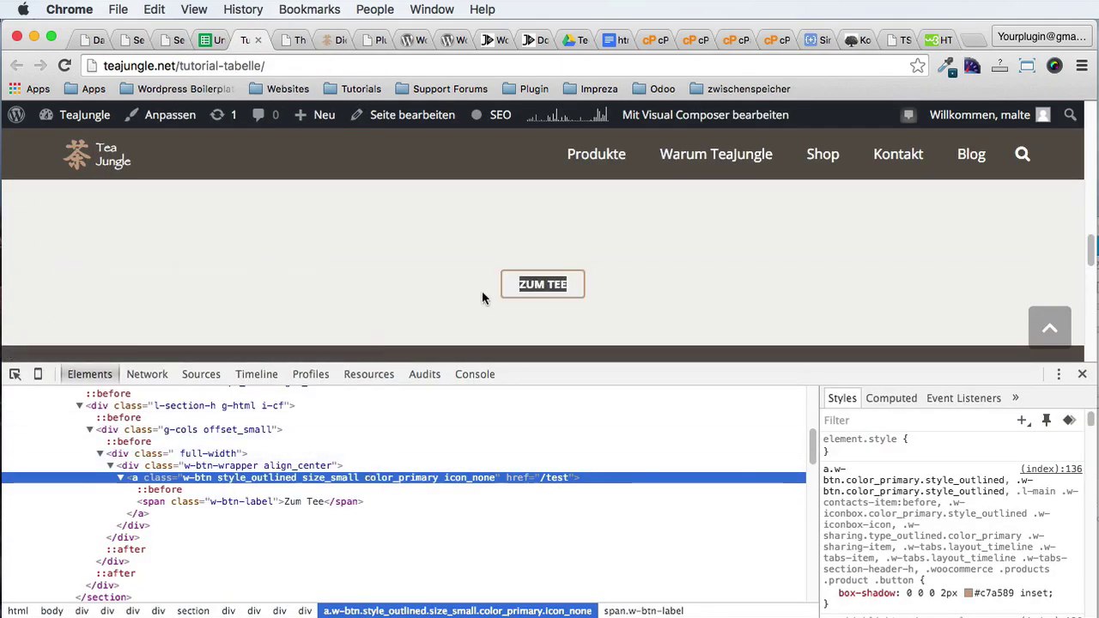
click(163, 40)
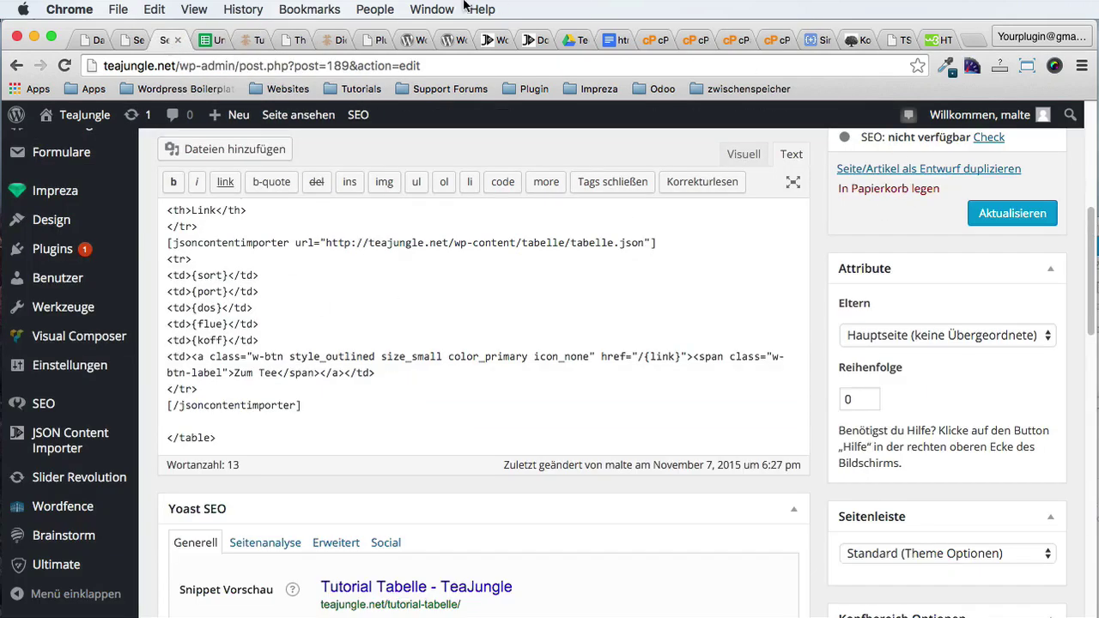
click(1000, 215)
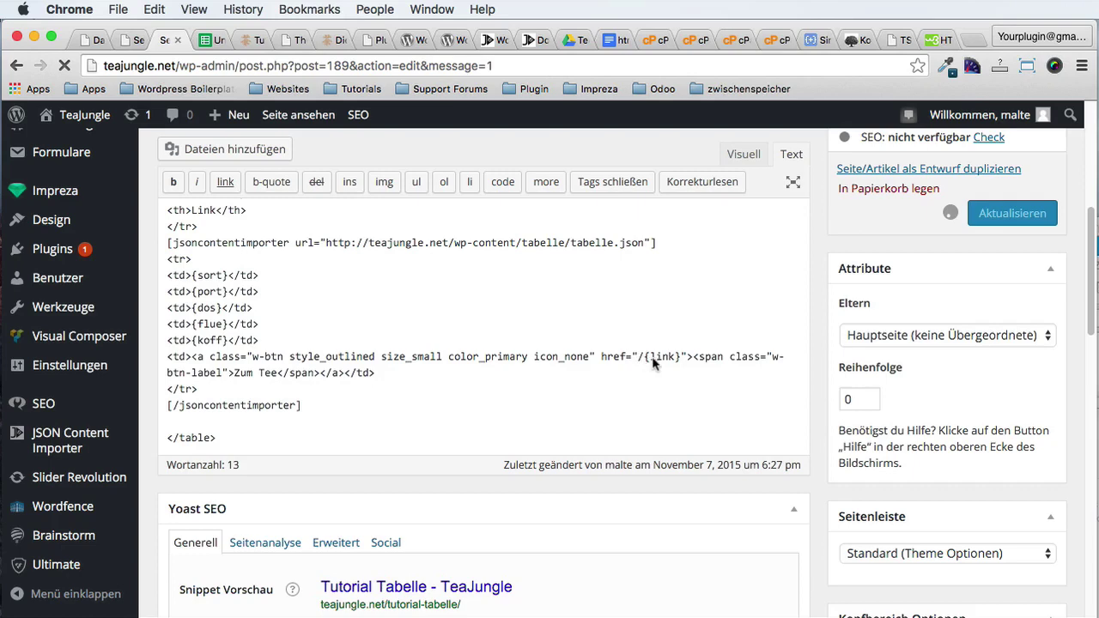
scroll(726, 442, down, 5)
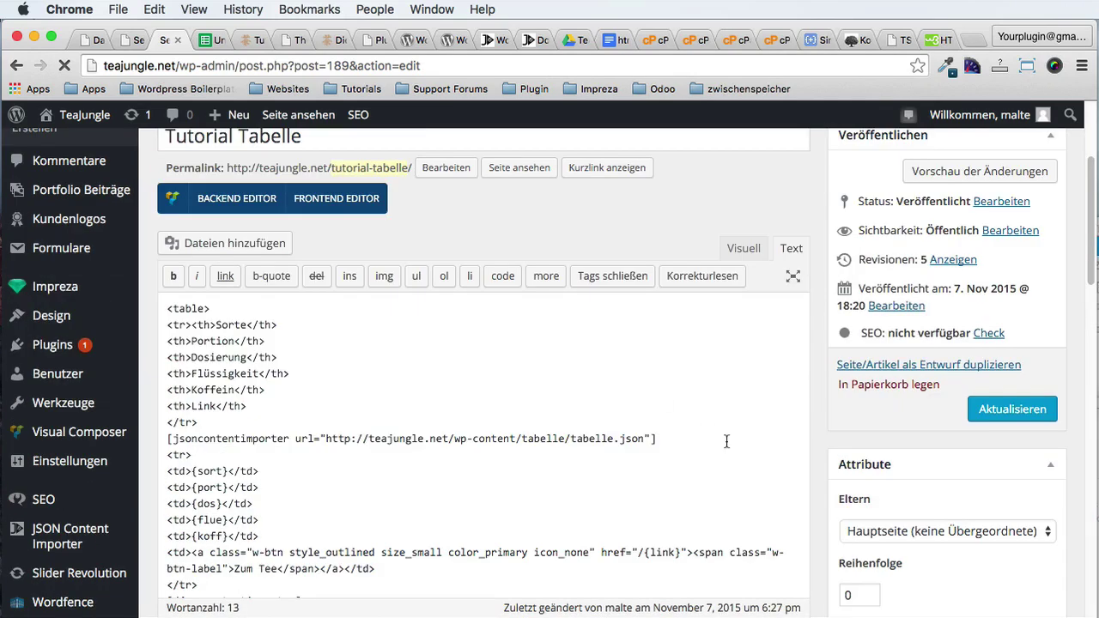
click(246, 40)
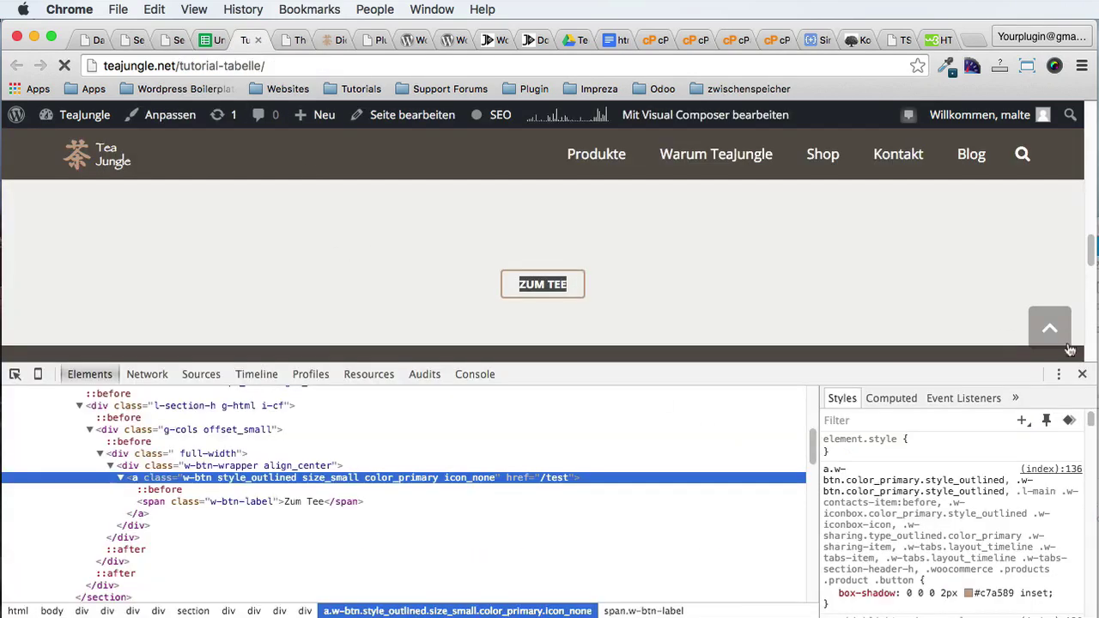
click(1082, 374)
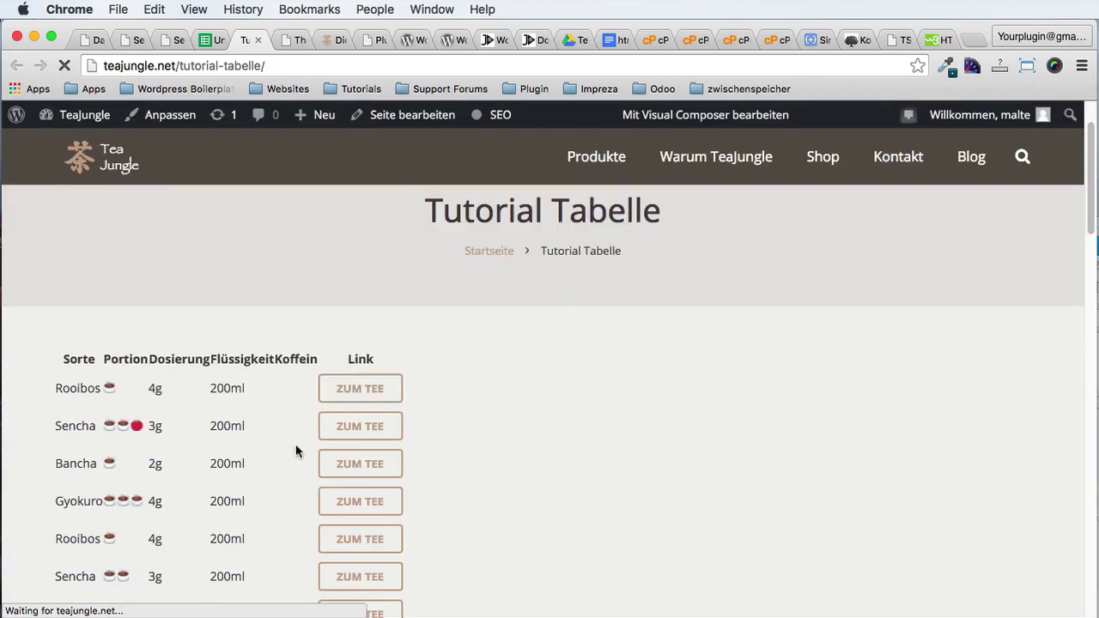
scroll(210, 388, down, 2)
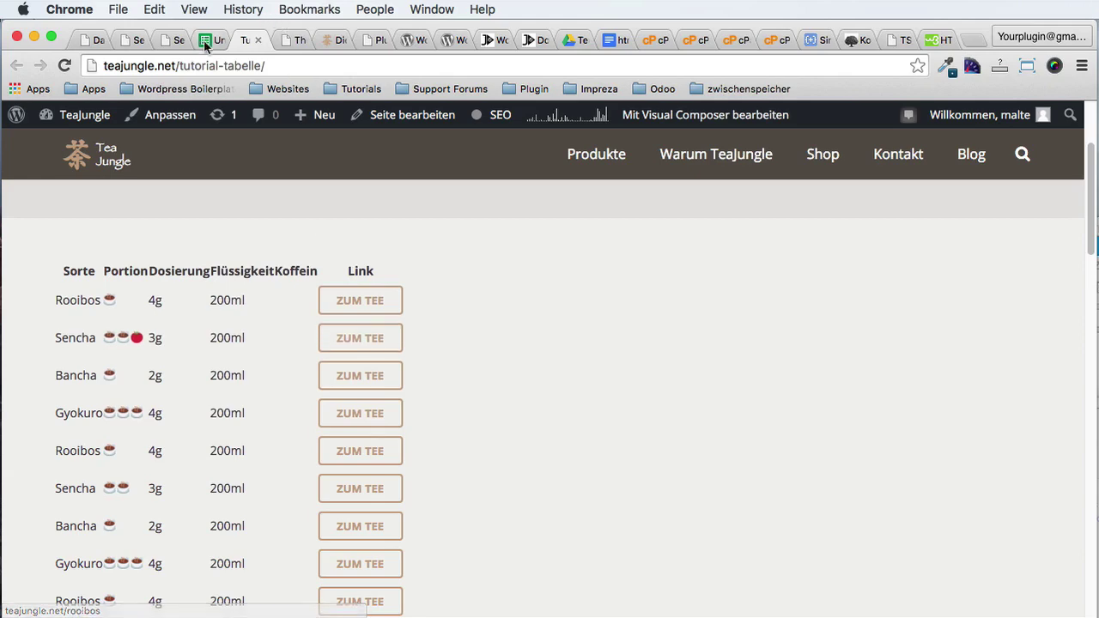
Step: Copy the {sort} placeholder from the table code and review the matching sort column in the spreadsheet
click(166, 41)
scroll(309, 436, down, 1)
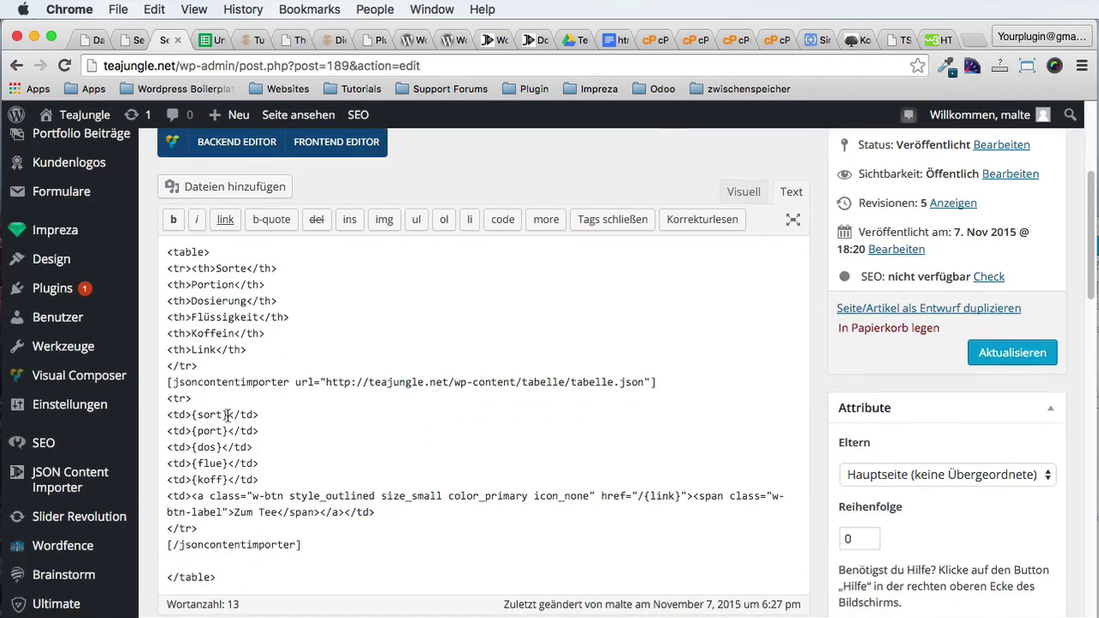
drag(227, 415, 192, 415)
key(ctrl+c)
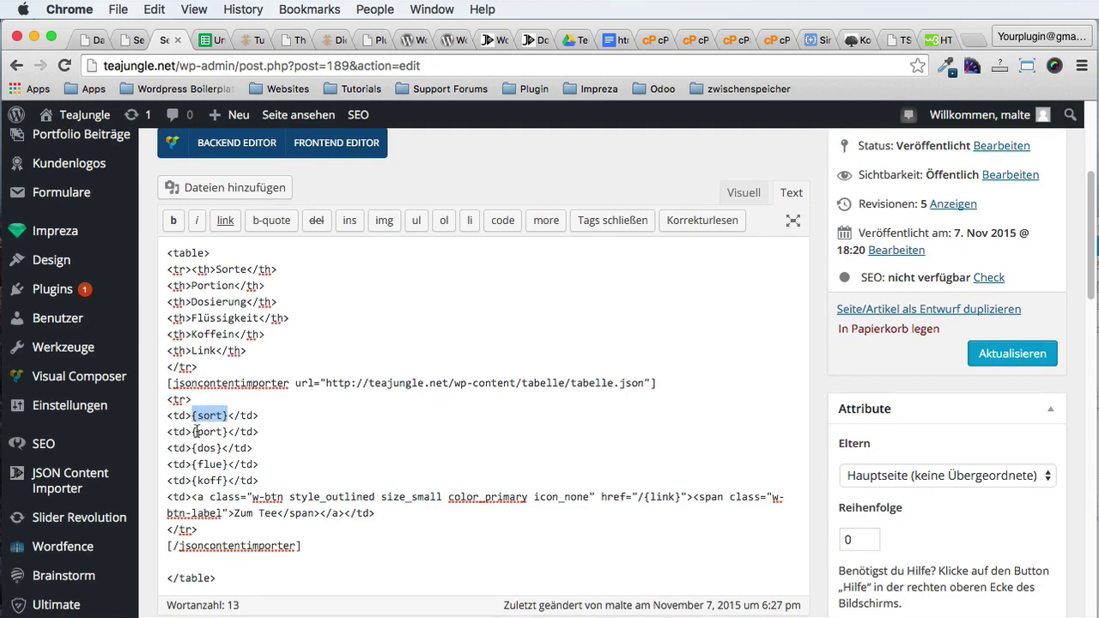
click(209, 40)
click(73, 233)
drag(70, 269, 69, 520)
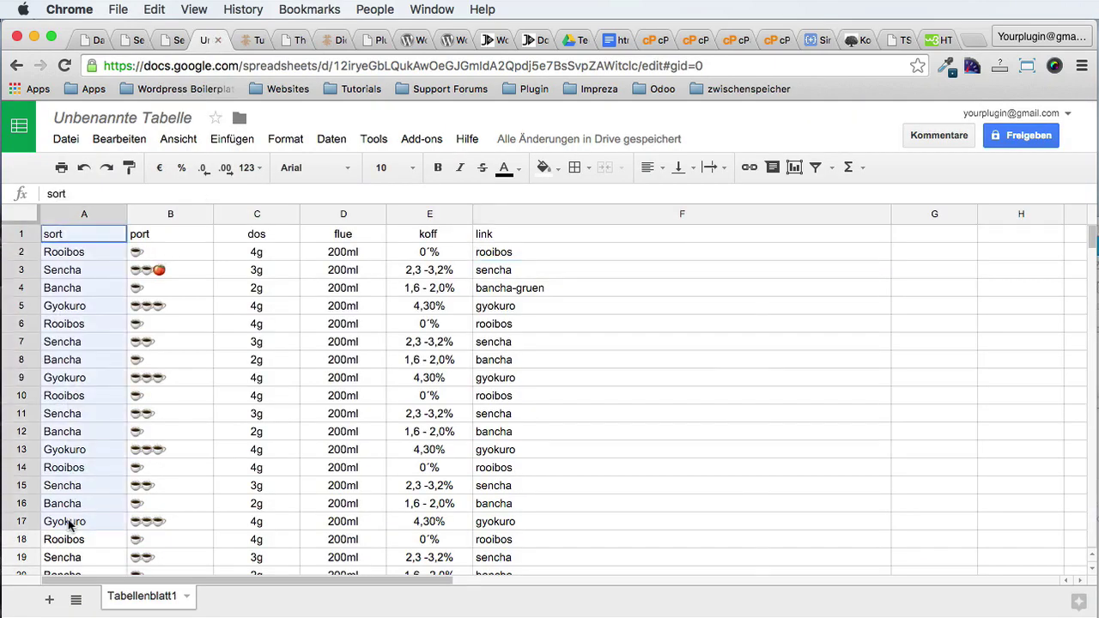
Step: Update the Rooibos page and close its editing tab, returning to the Tutorial Tabelle code
click(125, 40)
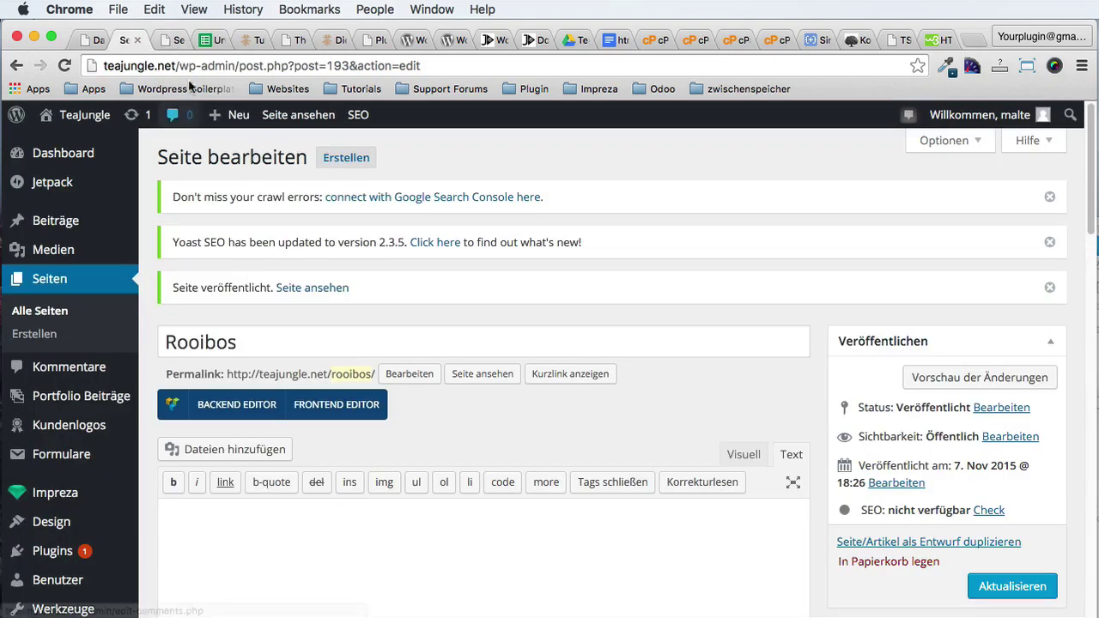
scroll(352, 464, down, 4)
scroll(351, 461, up, 2)
scroll(351, 459, up, 1)
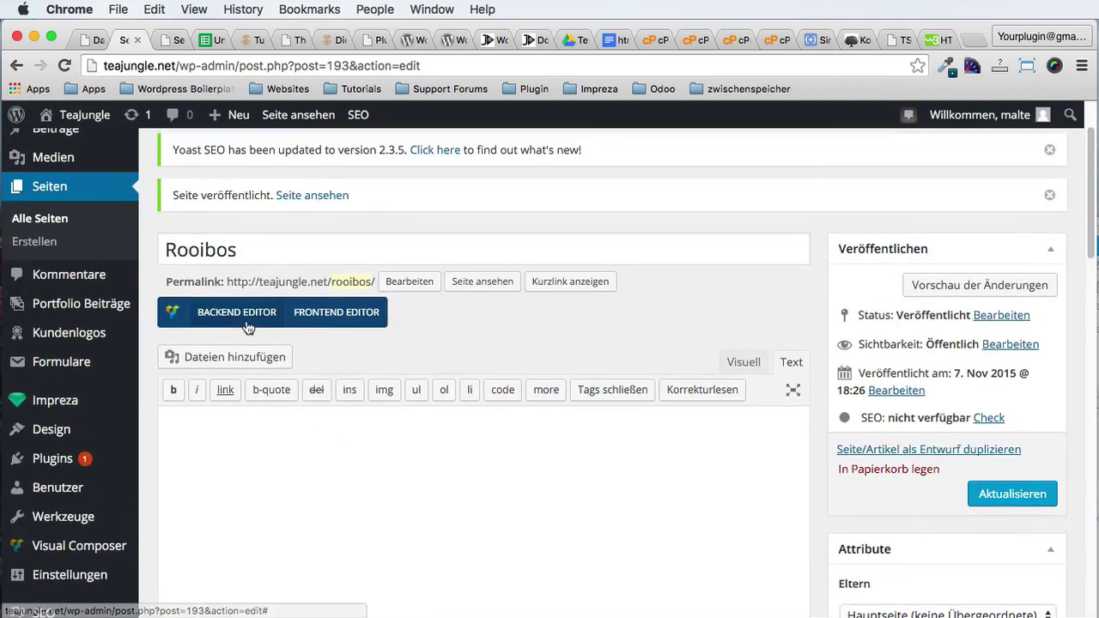
click(1043, 500)
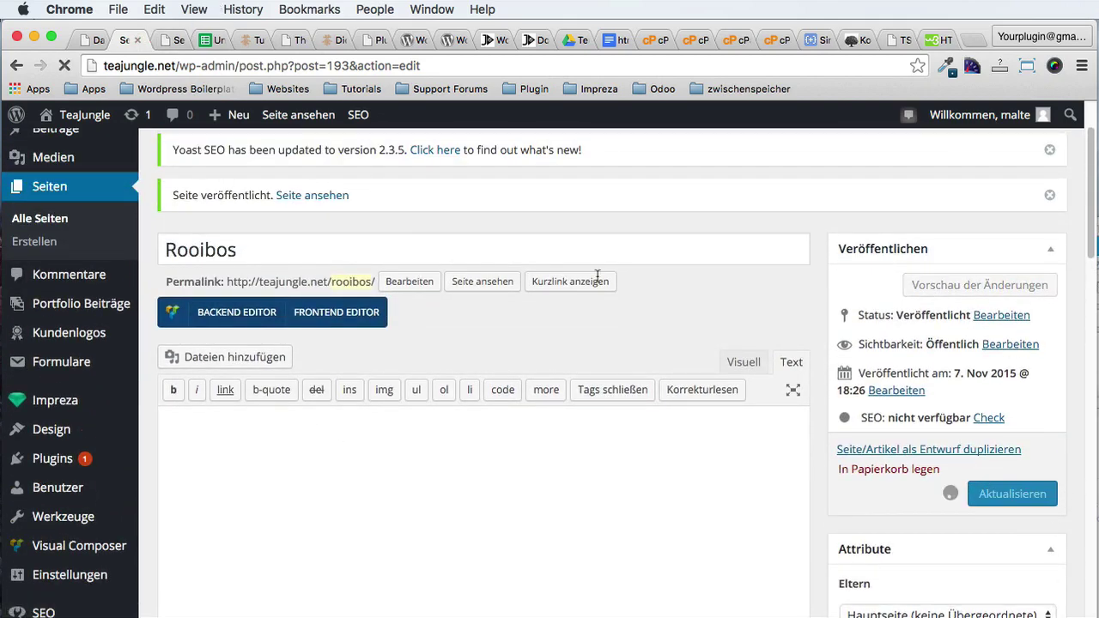
click(138, 41)
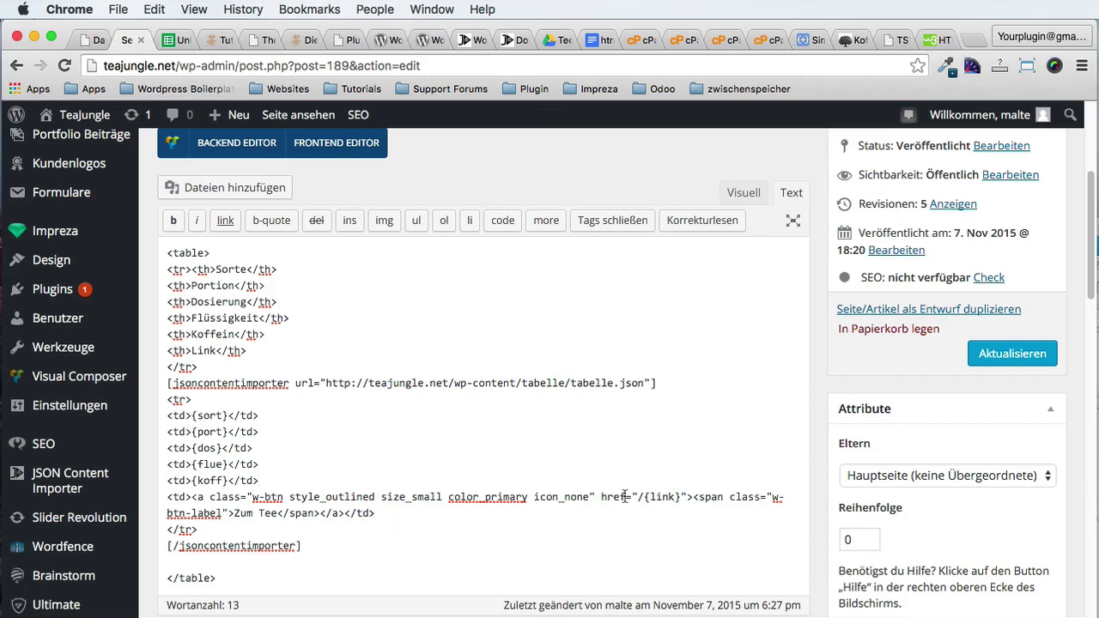
Step: Replace "Tee" in the button label with the copied {sort} placeholder and compare it with the {sort} table cell
double_click(272, 513)
key(ctrl+v)
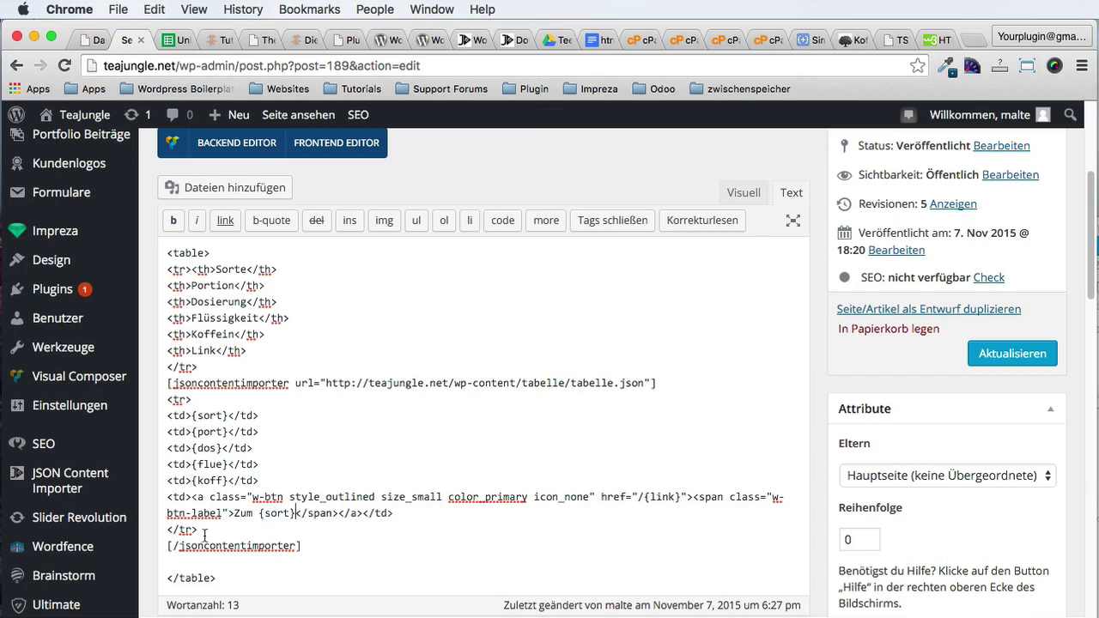
double_click(182, 530)
drag(163, 546, 290, 551)
double_click(209, 416)
double_click(275, 512)
double_click(204, 415)
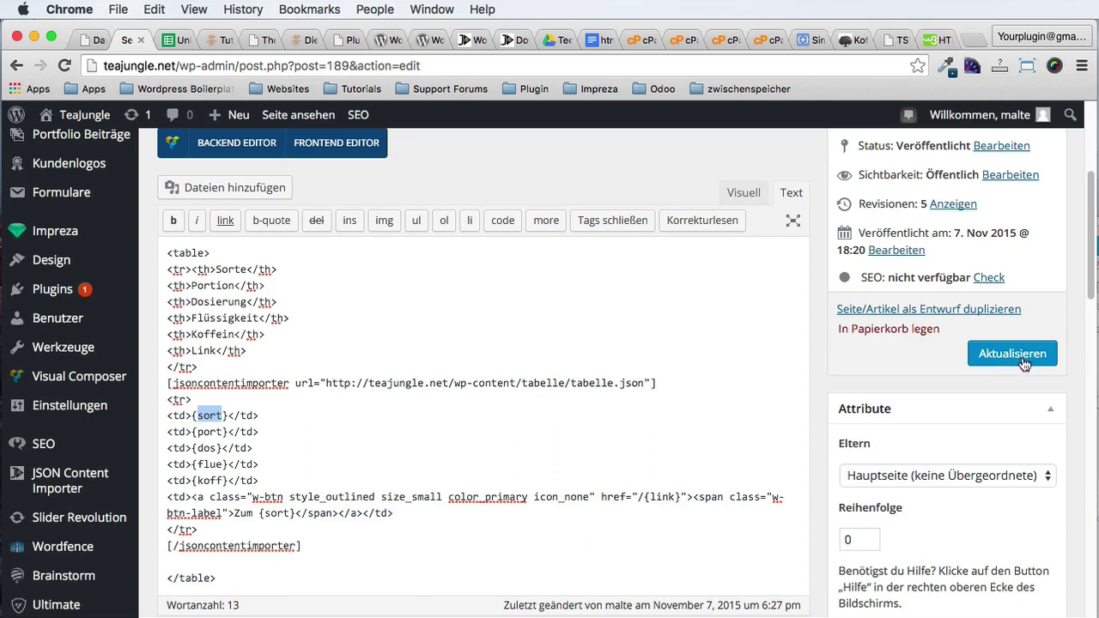
click(256, 514)
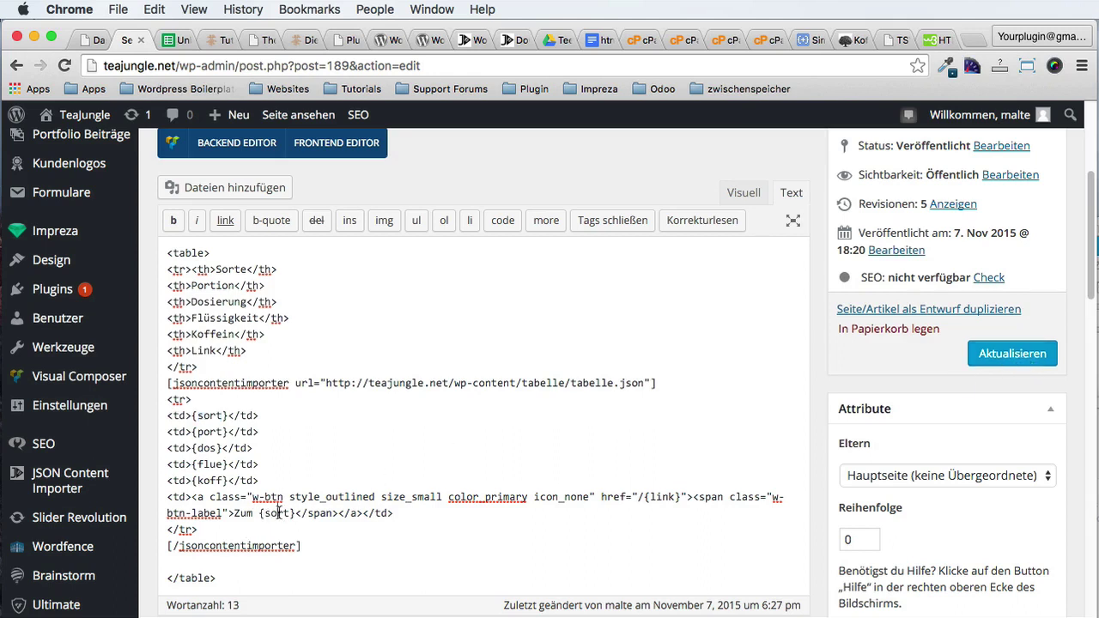
Step: Update the Tutorial Tabelle page, reload the live page and check the button labels down the Link column
click(1011, 353)
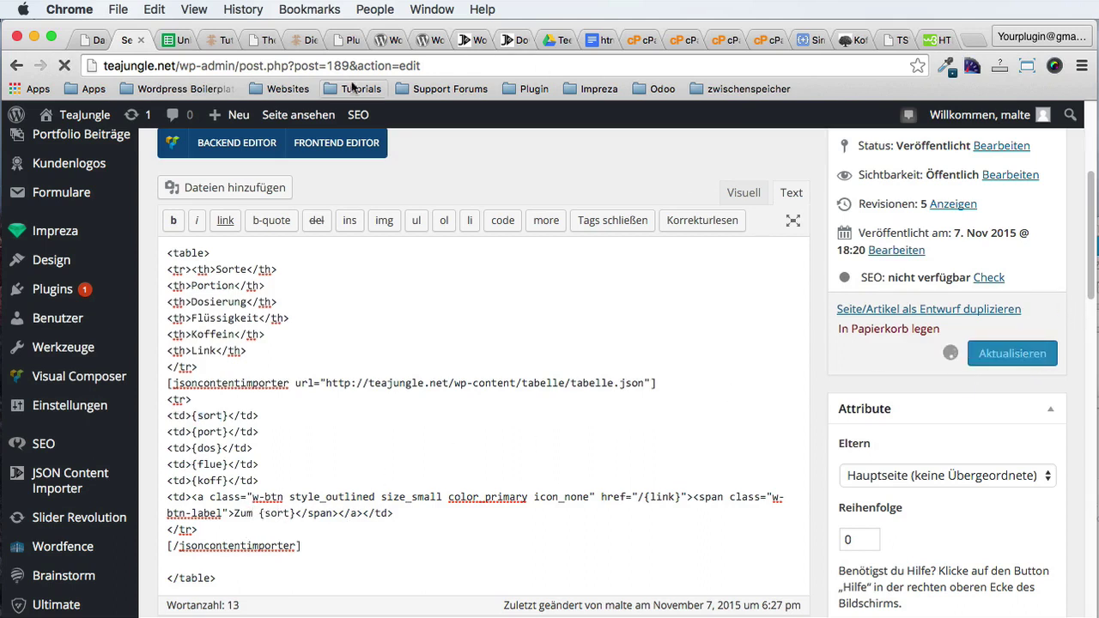
click(219, 40)
key(super+r)
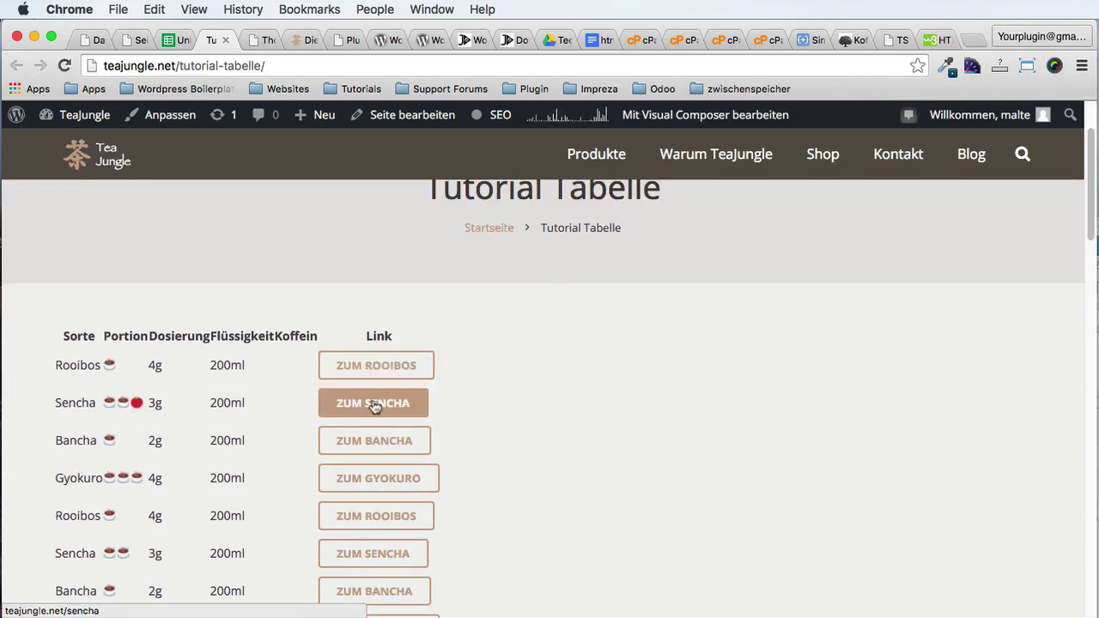
scroll(371, 433, down, 1)
scroll(187, 265, down, 5)
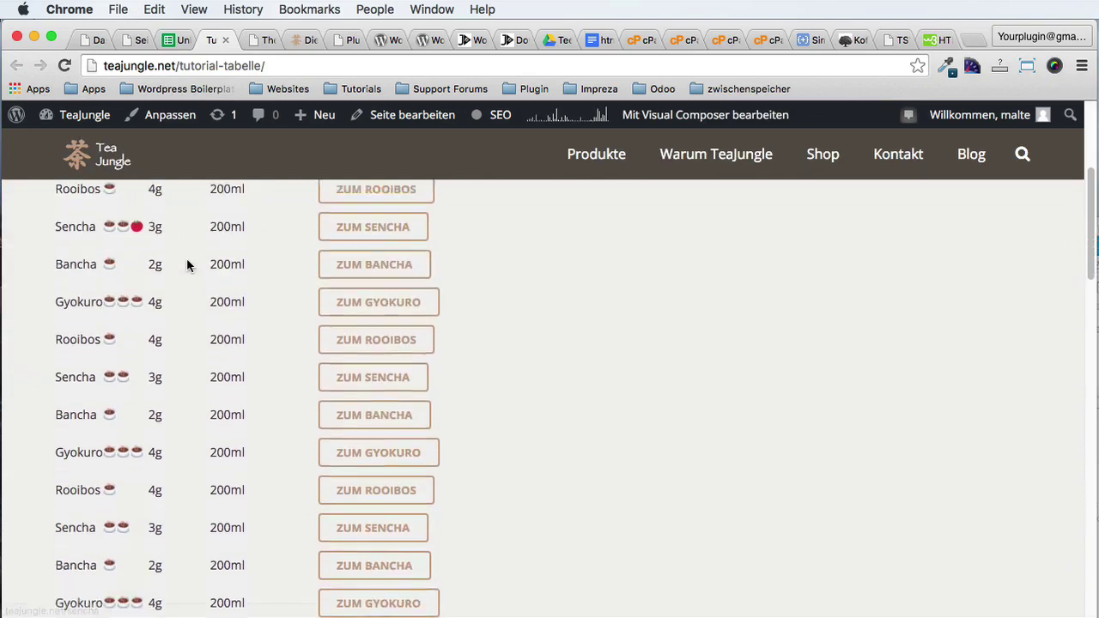
scroll(196, 290, up, 5)
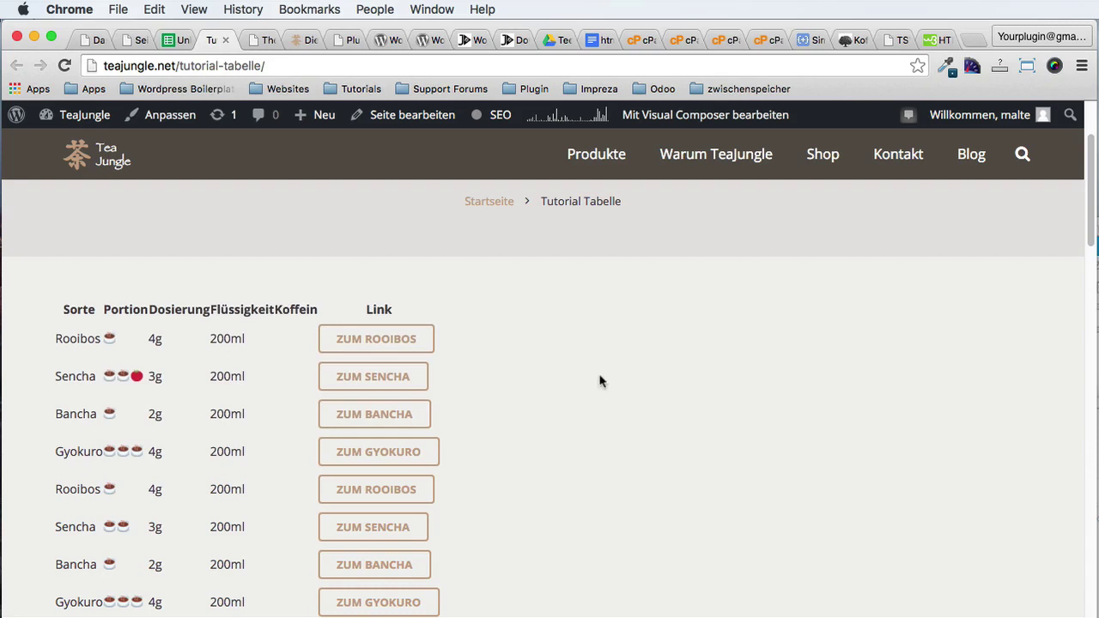
Step: Search the web for "css schools" in a new tab and look through the W3Schools CSS Tutorial page and its CSS example
key(super+t)
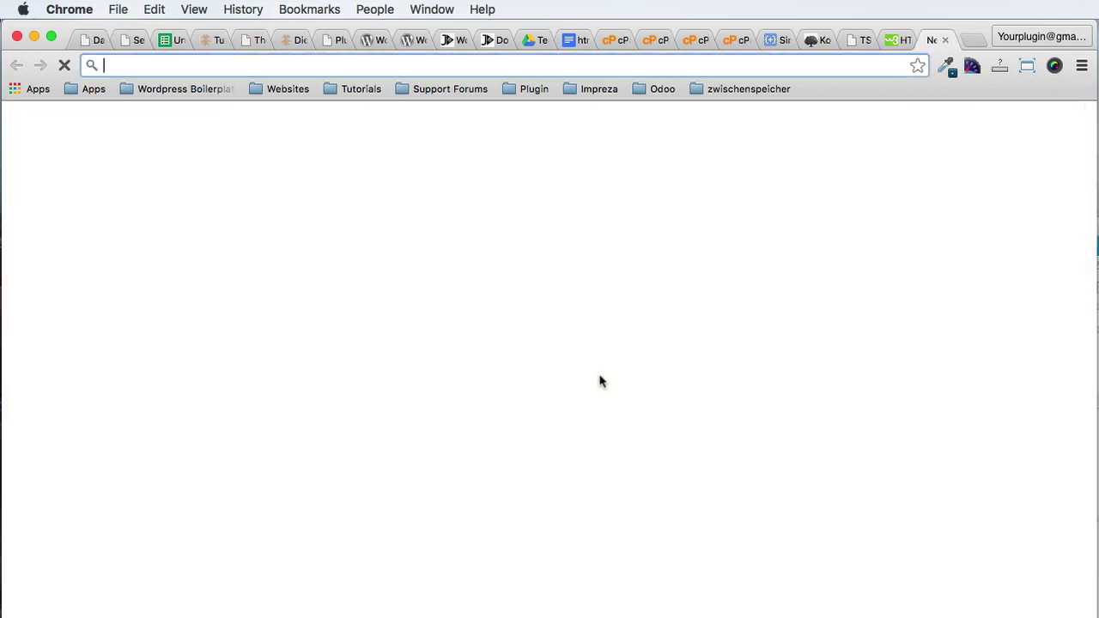
text(css schools)
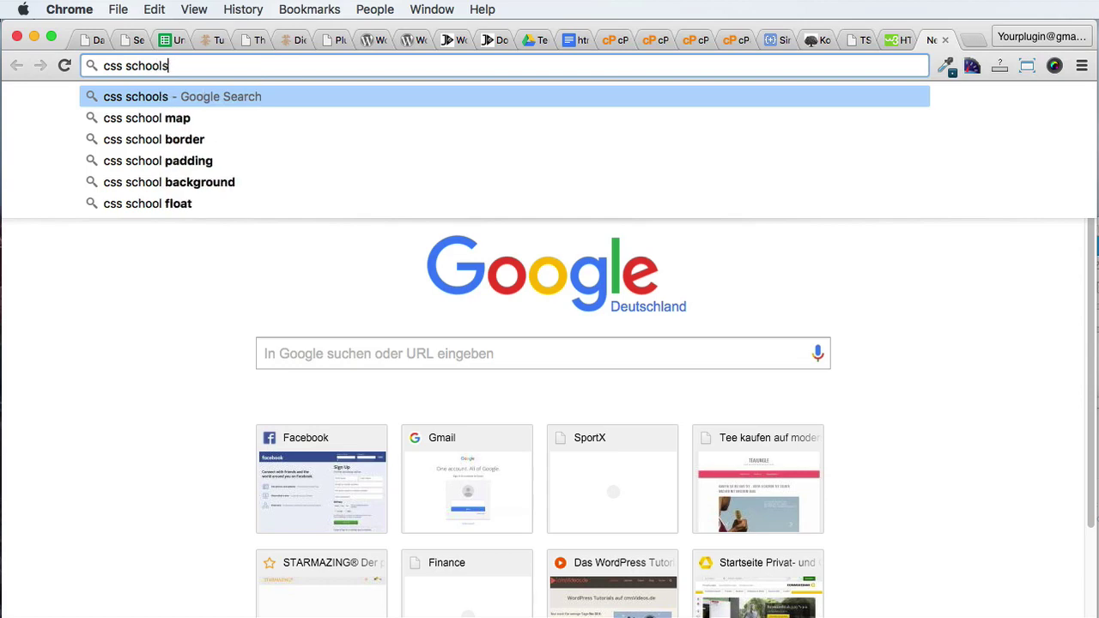
key(Return)
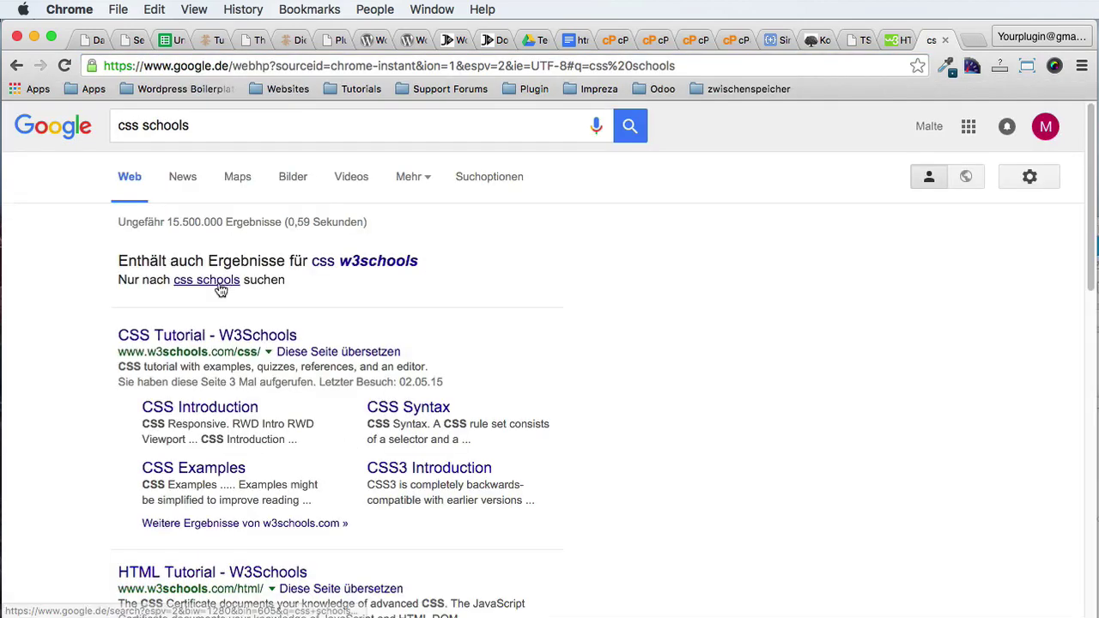
click(182, 339)
scroll(226, 415, down, 5)
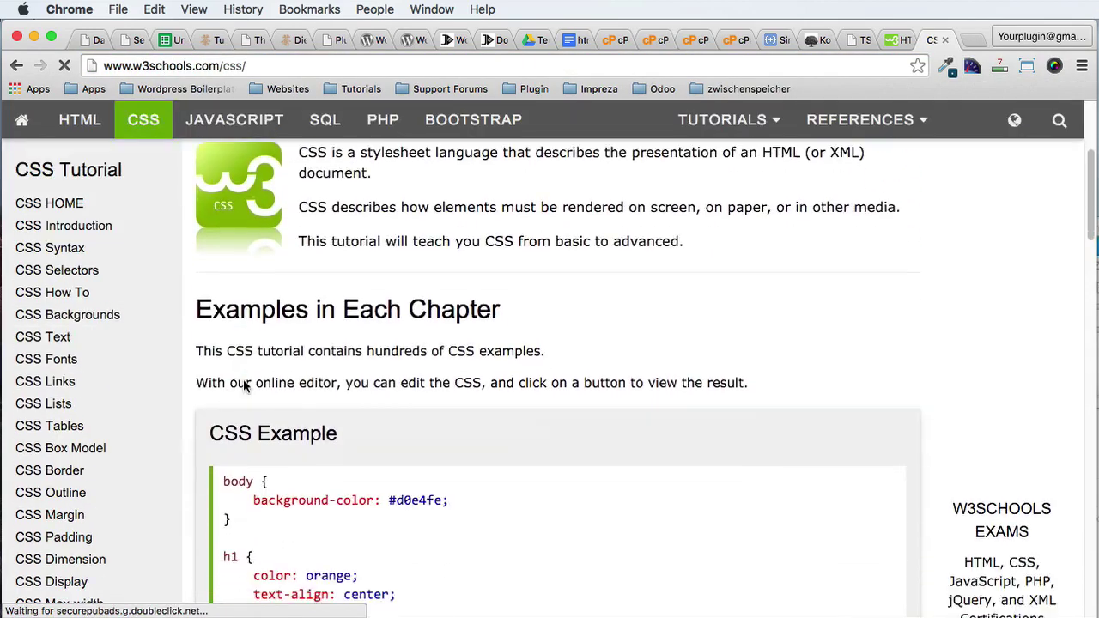
scroll(289, 338, down, 2)
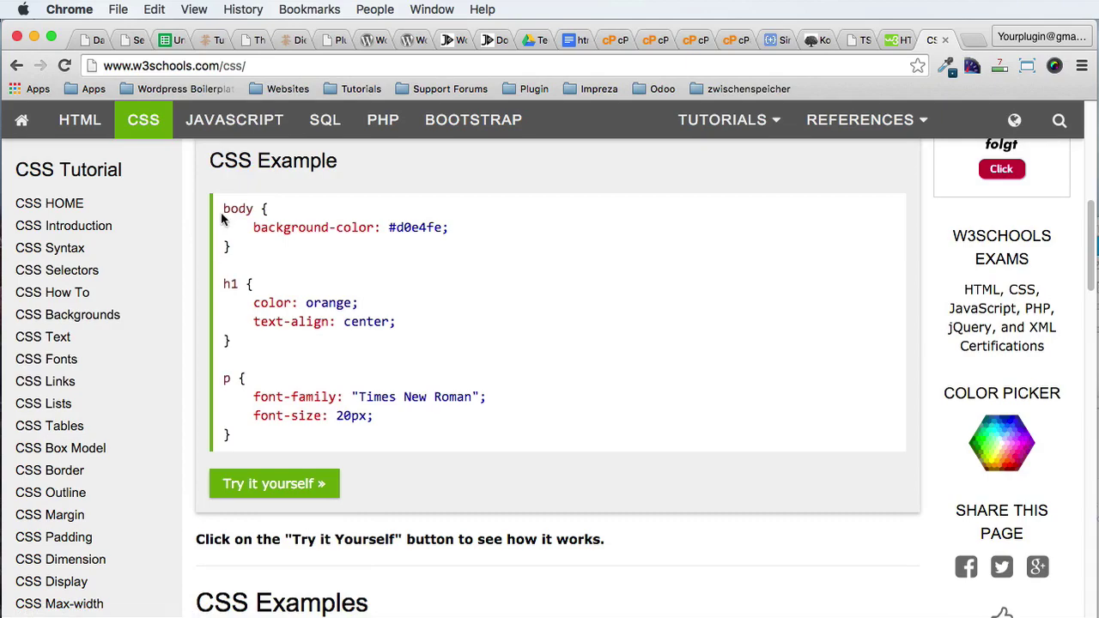
scroll(265, 330, down, 5)
scroll(265, 330, down, 15)
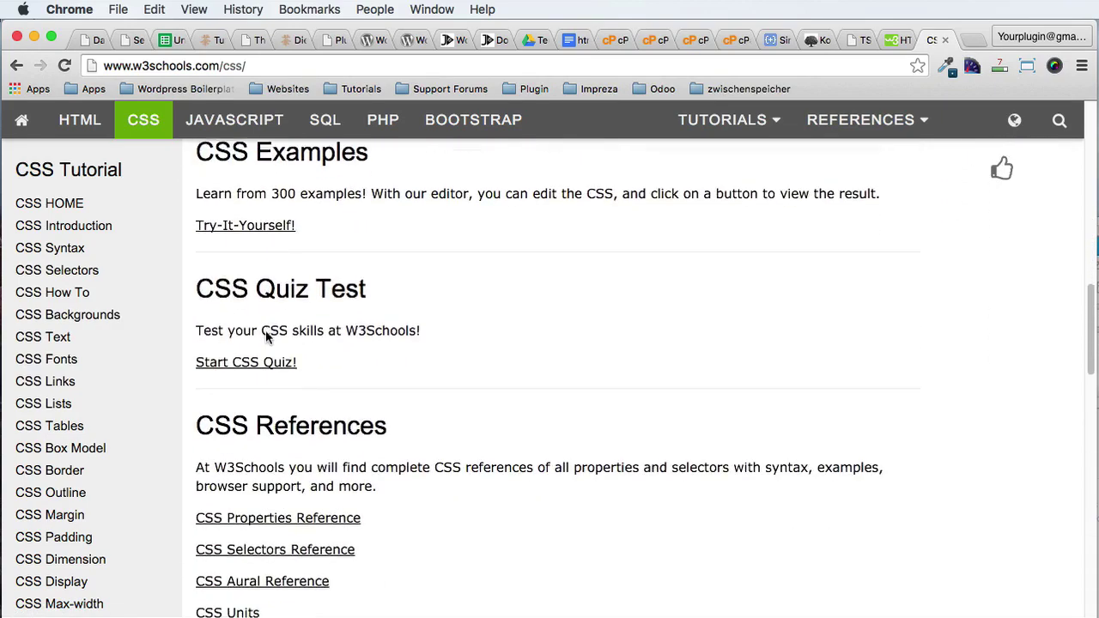
scroll(221, 298, up, 20)
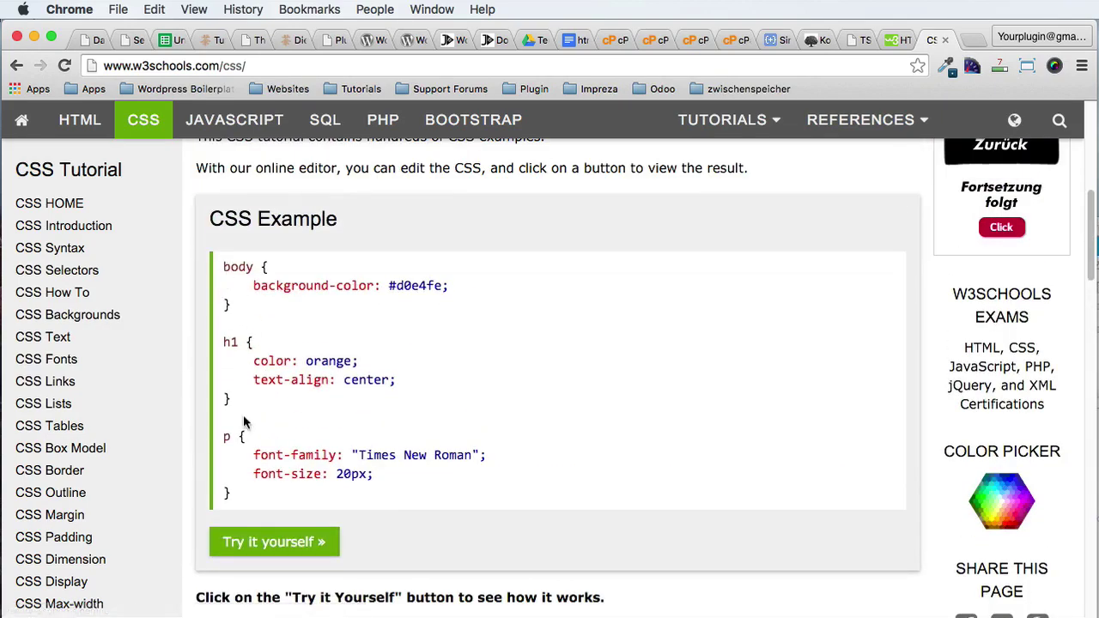
Step: Return to the live Tutorial Tabelle page and inspect the "Flüssigkeit" header cell in the developer tools
click(215, 39)
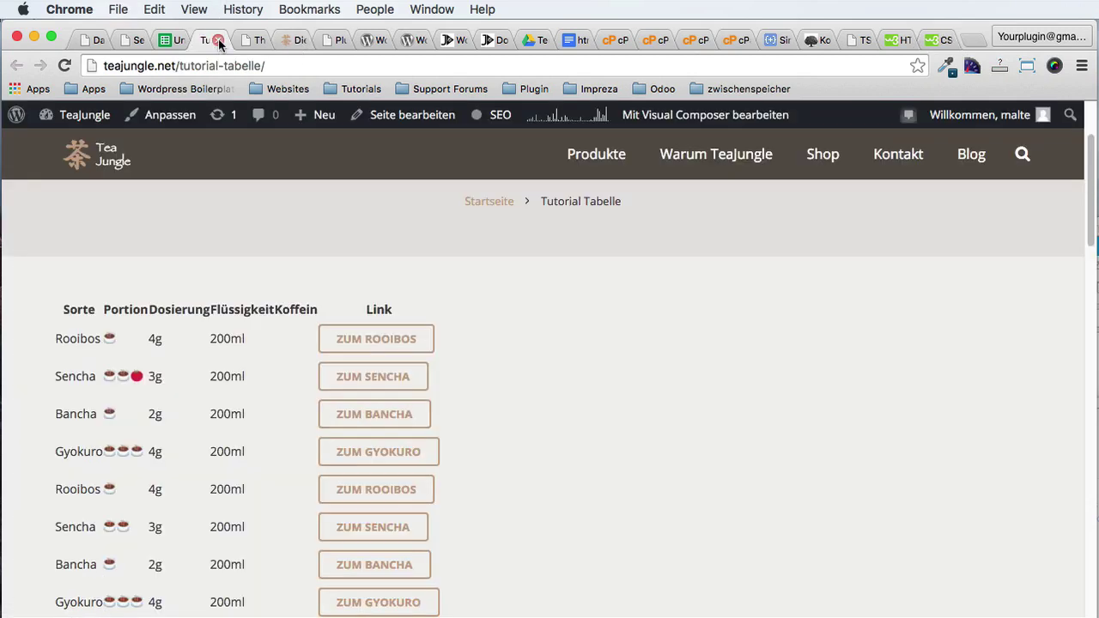
right_click(232, 315)
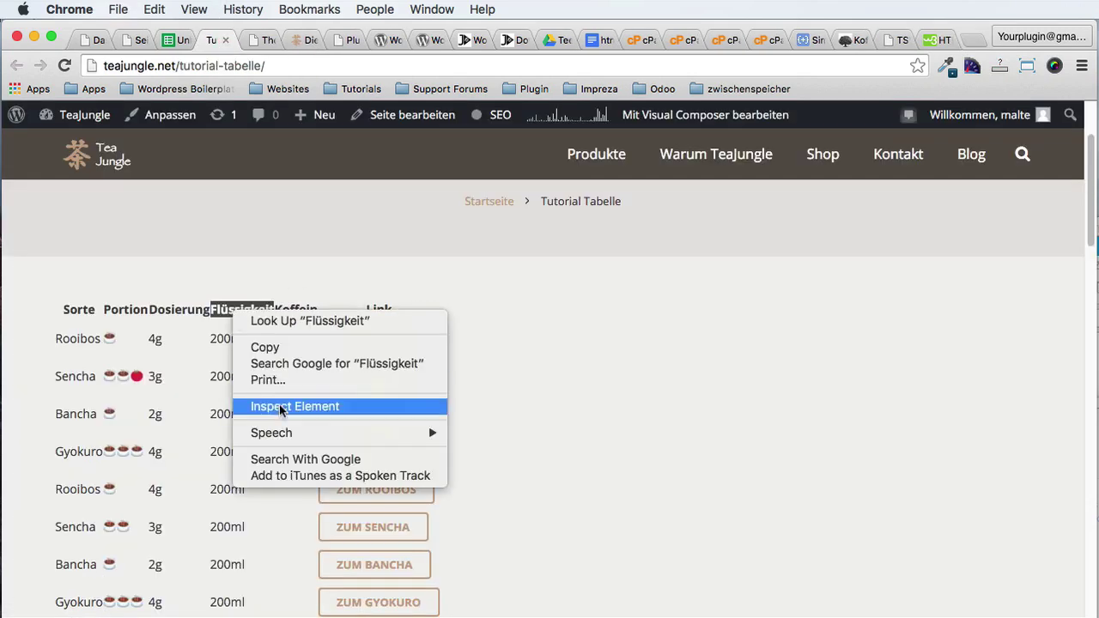
click(288, 405)
scroll(299, 300, down, 2)
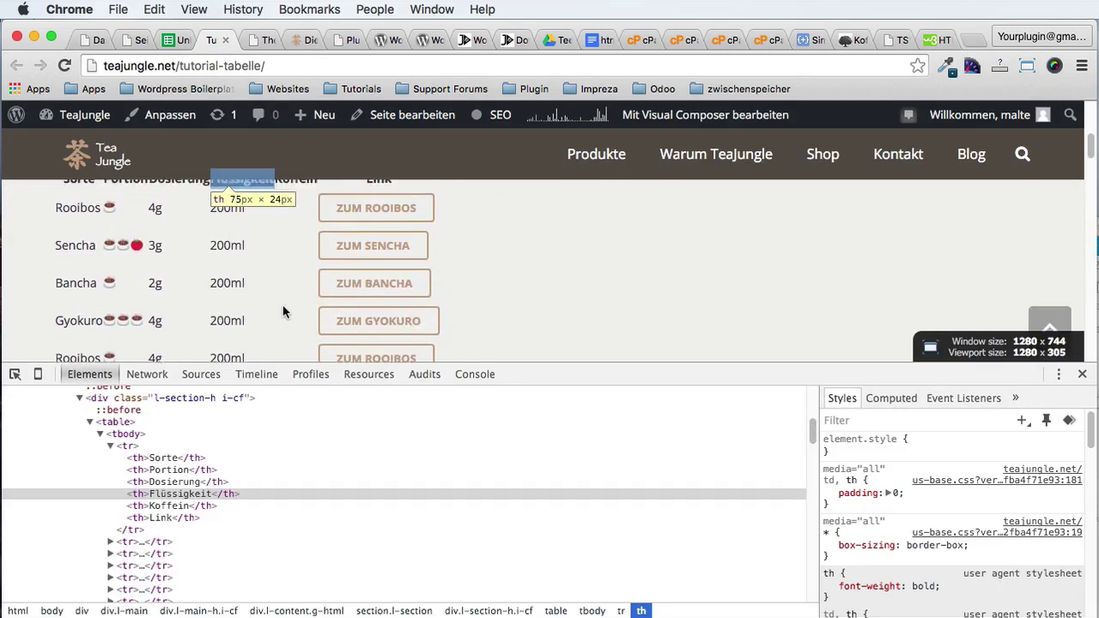
Step: Add a new style rule for the table's header row with the selector "table tr"
click(140, 447)
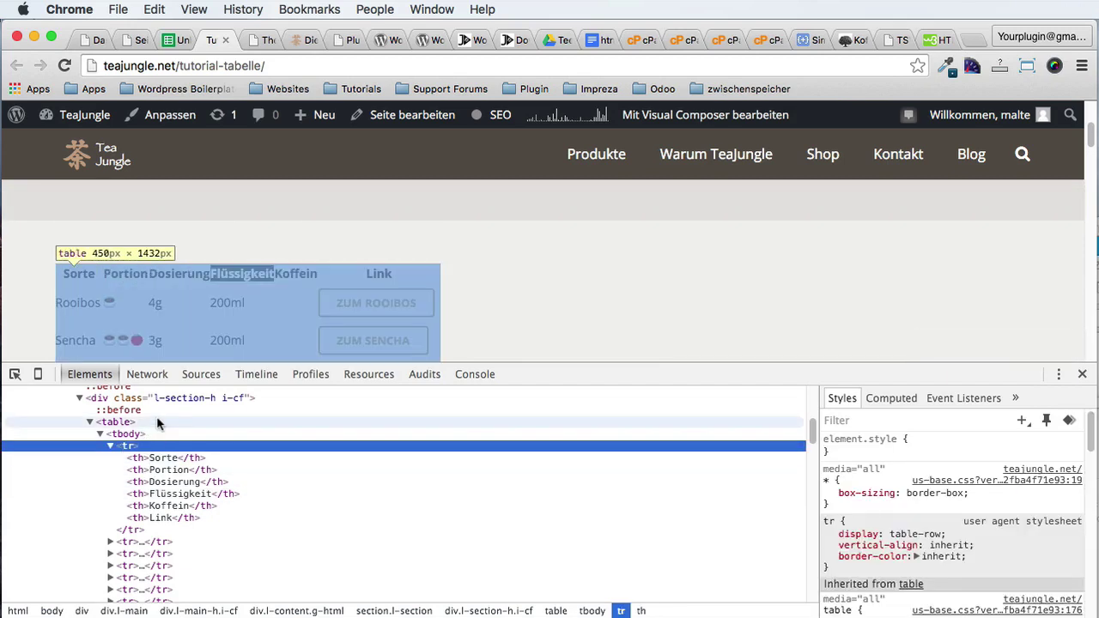
click(1021, 420)
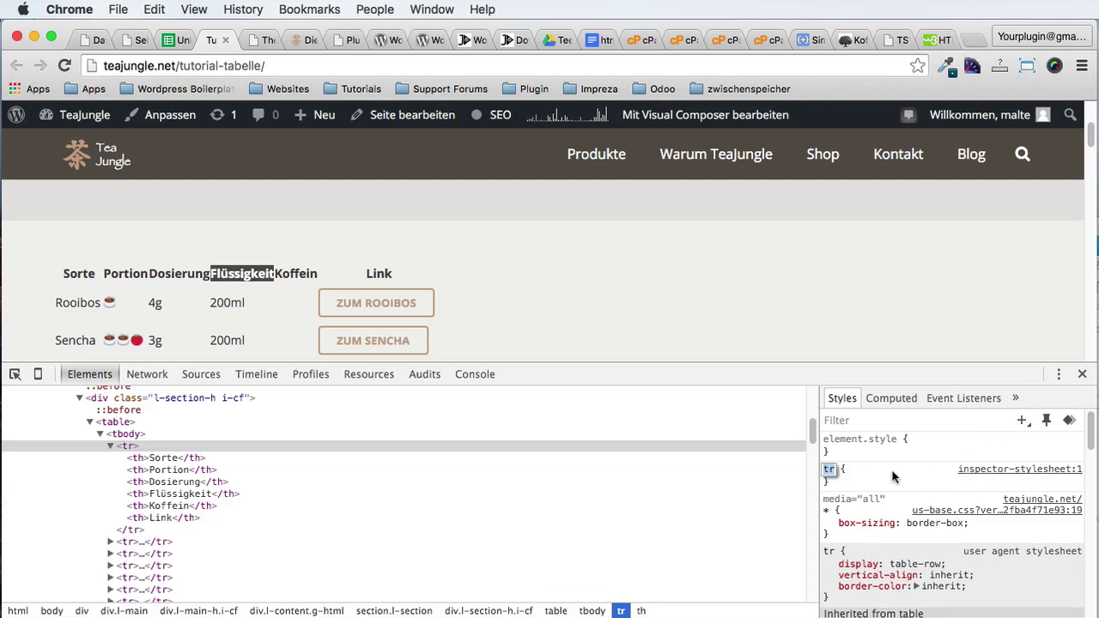
key(Home)
text(table)
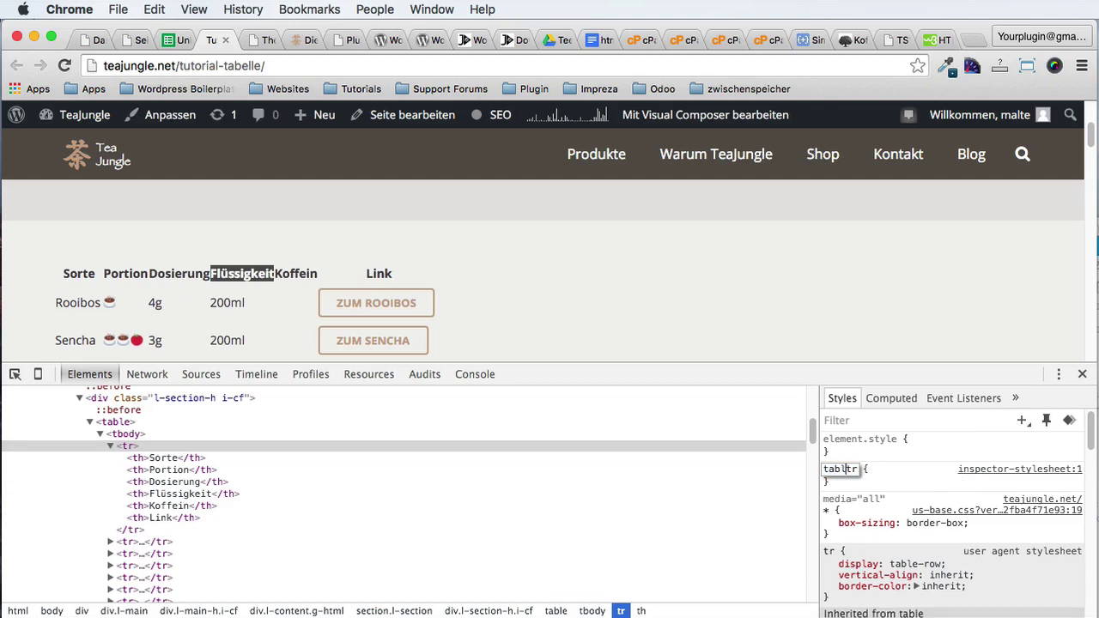
key(Return)
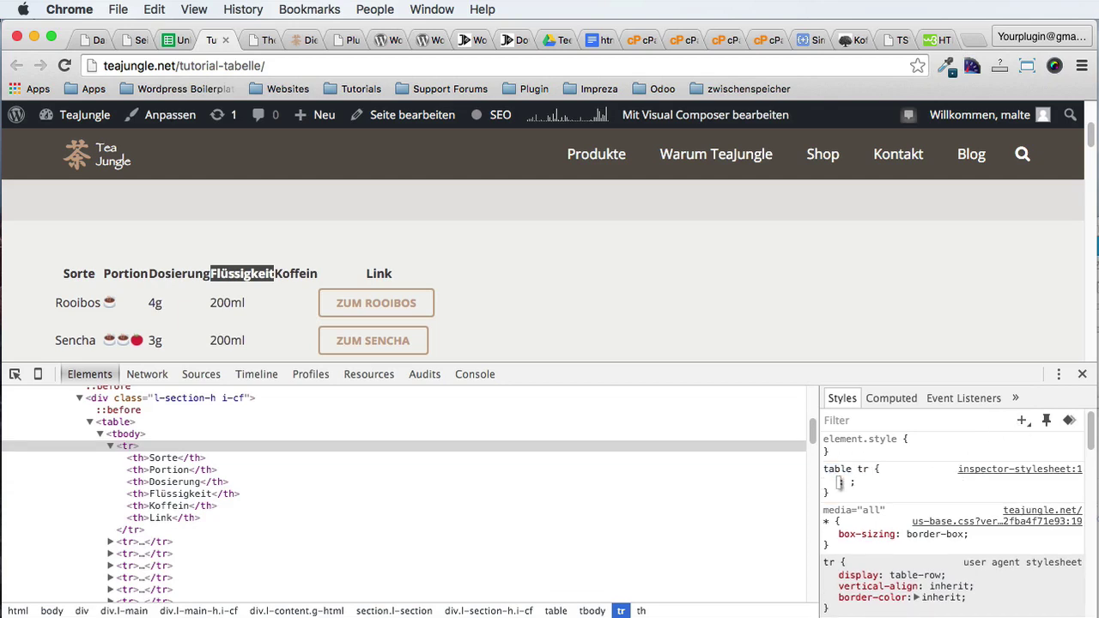
Step: Add a padding of 20px!important to the new "table tr" style rule
text(paddi)
key(Tab)
text(20p)
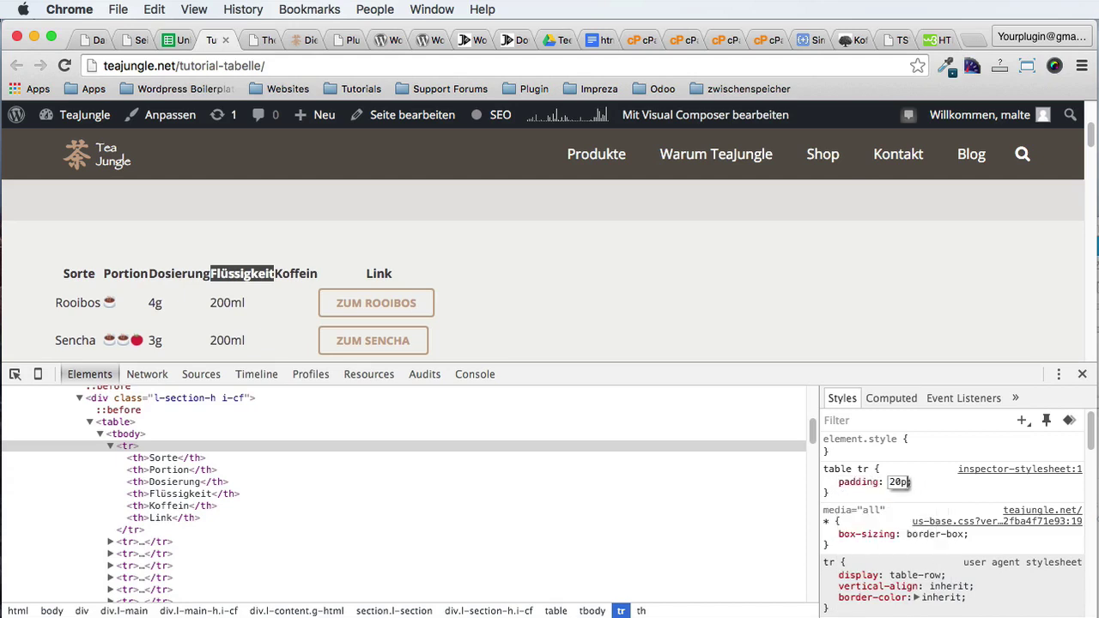
text(x!important)
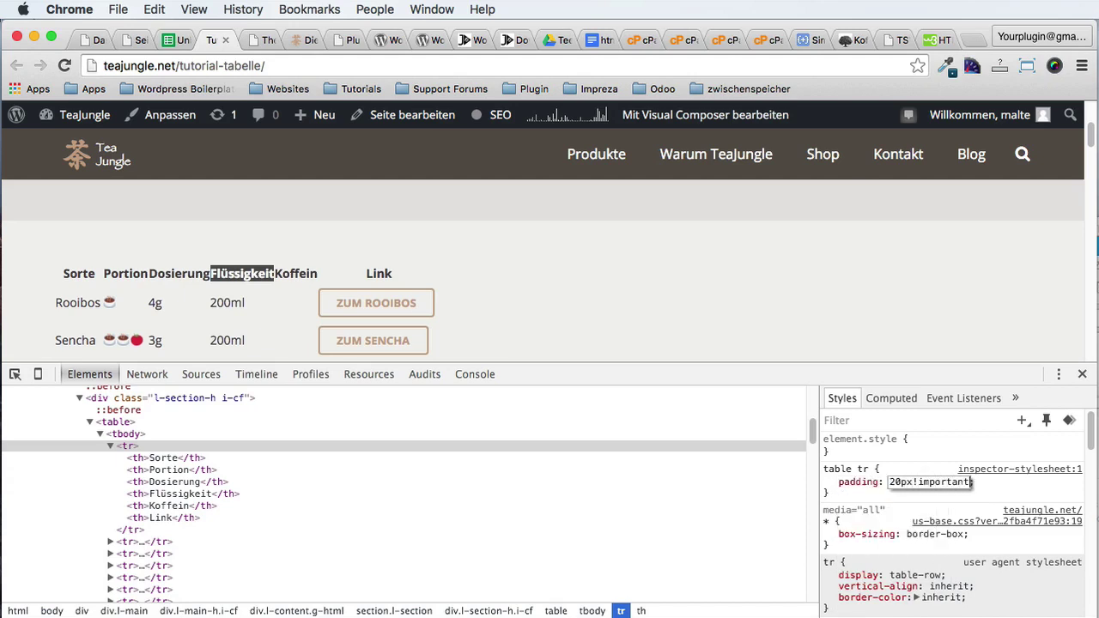
key(Return)
Step: Change the padding rule's selector to "td" and check the row spacing in the table
click(846, 469)
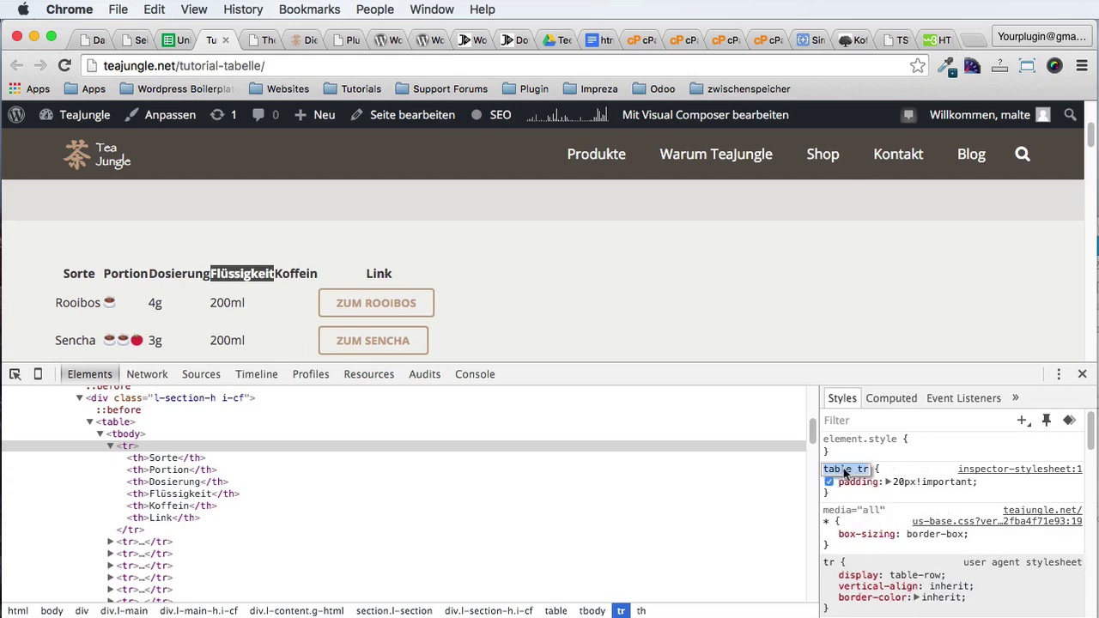
drag(824, 469, 854, 468)
key(BackSpace)
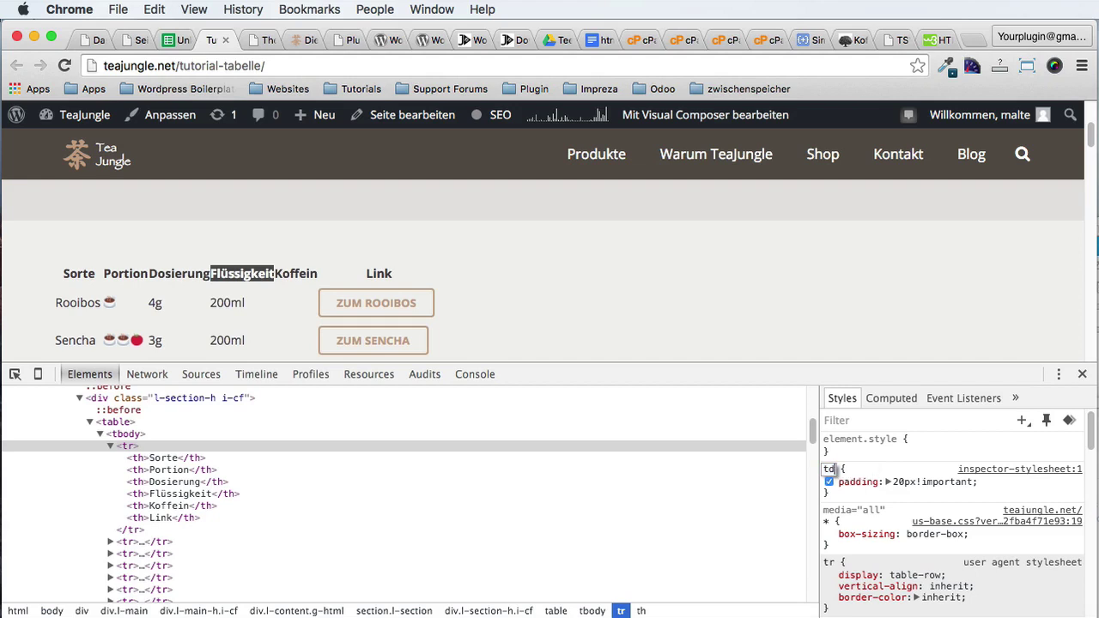
key(Return)
scroll(510, 268, down, 2)
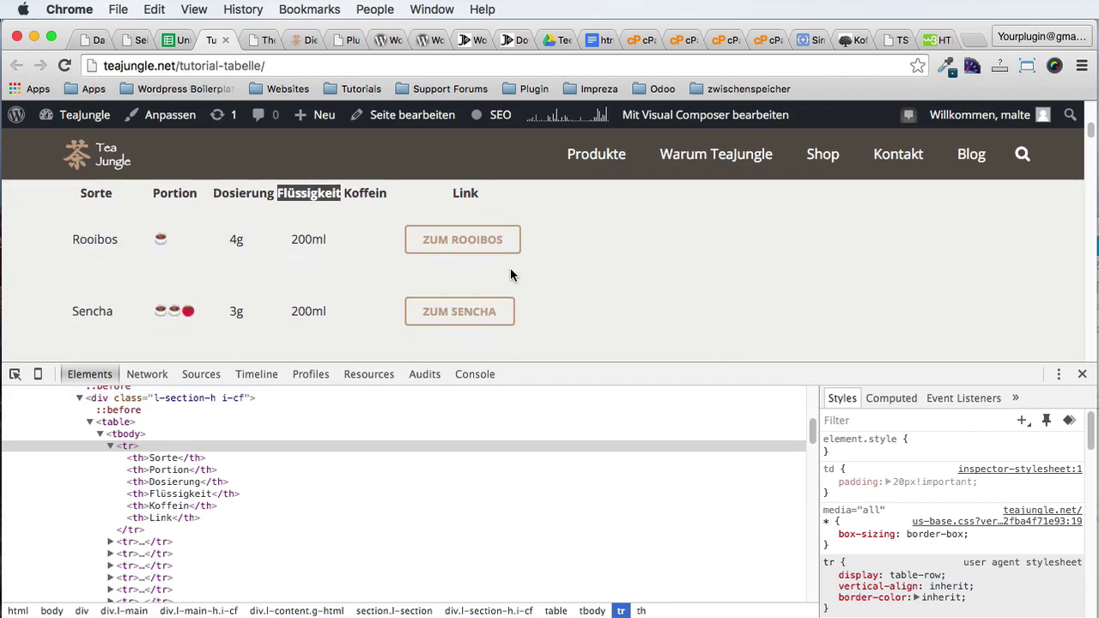
Step: Add a width of 150px to the td rule below the padding declaration
scroll(510, 268, up, 3)
click(861, 483)
key(Tab)
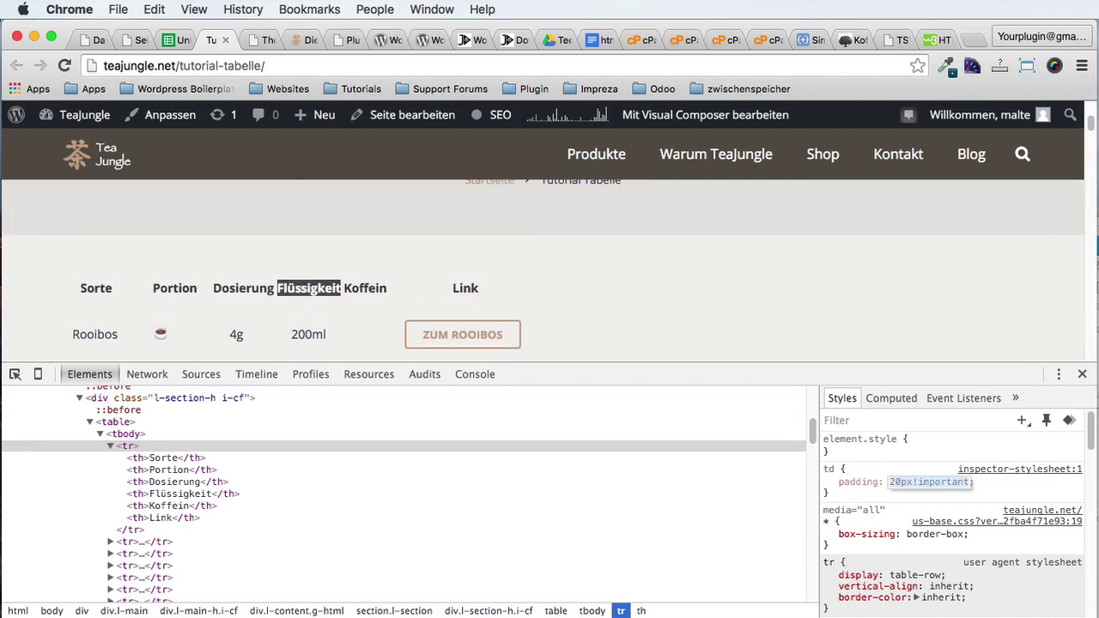
key(Tab)
text(width:)
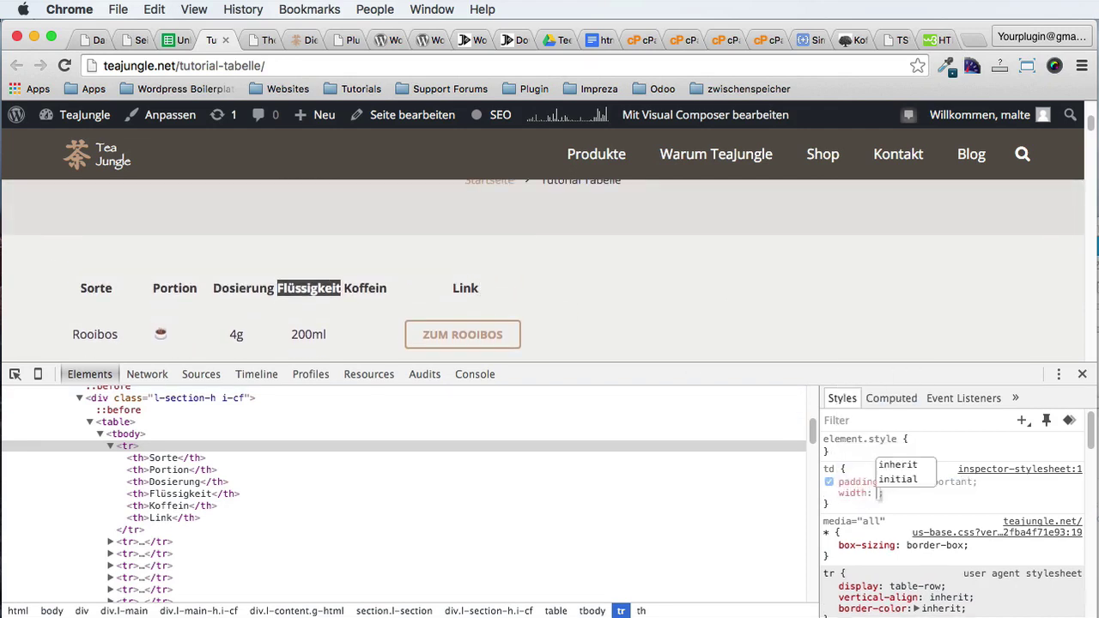
text(120px;)
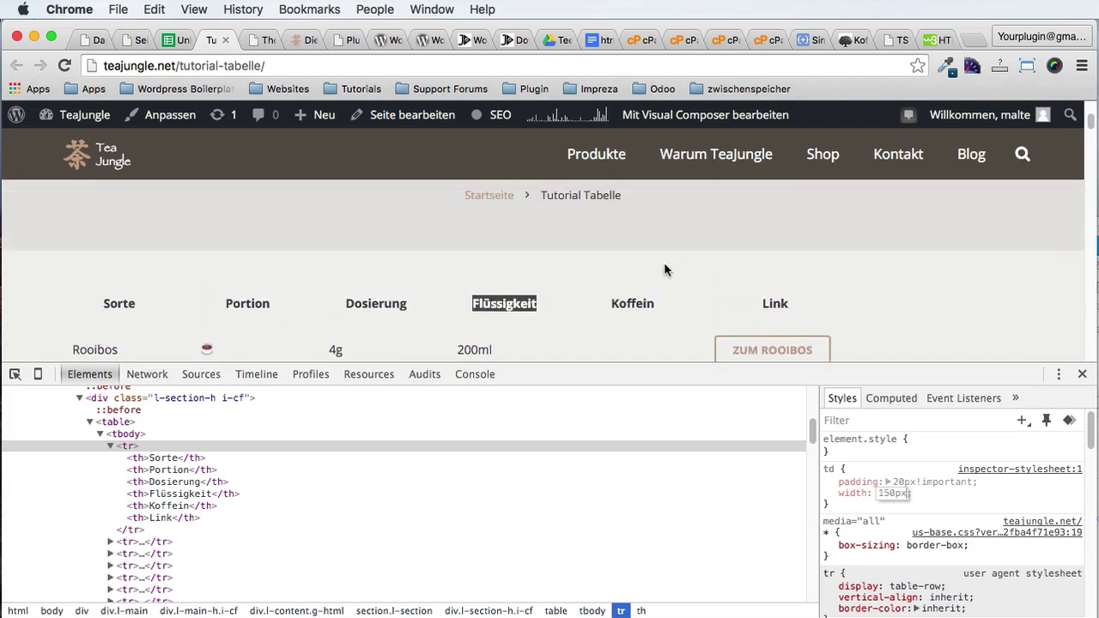
Step: Switch to TextMate, look at the table styles in simp.less and clear the editor windows off the screen
mouse_move(354, 612)
click(355, 591)
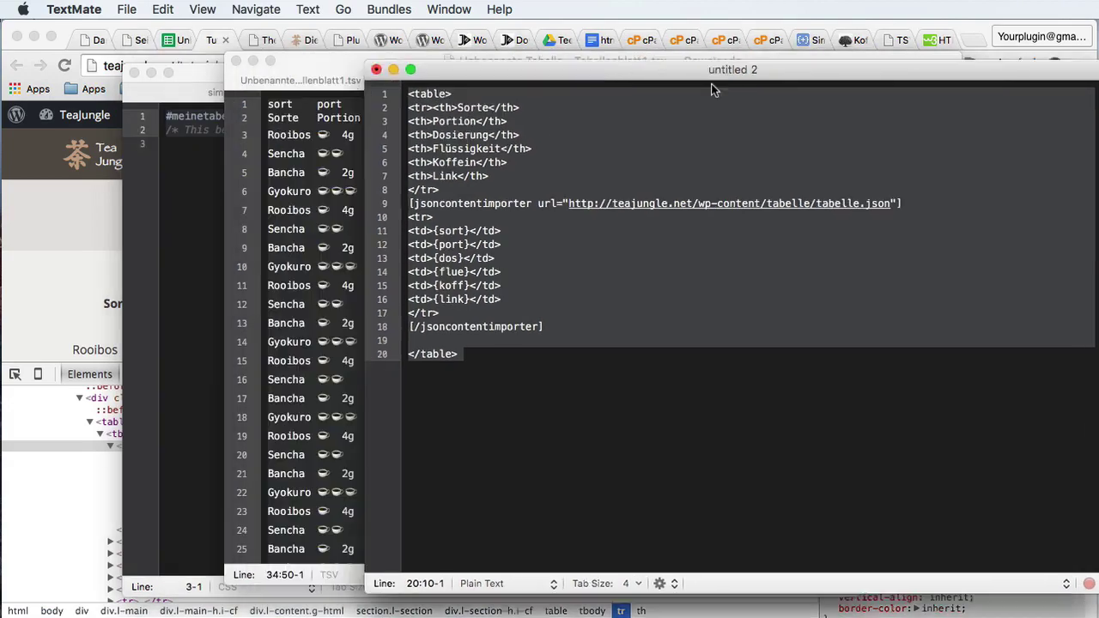
click(348, 62)
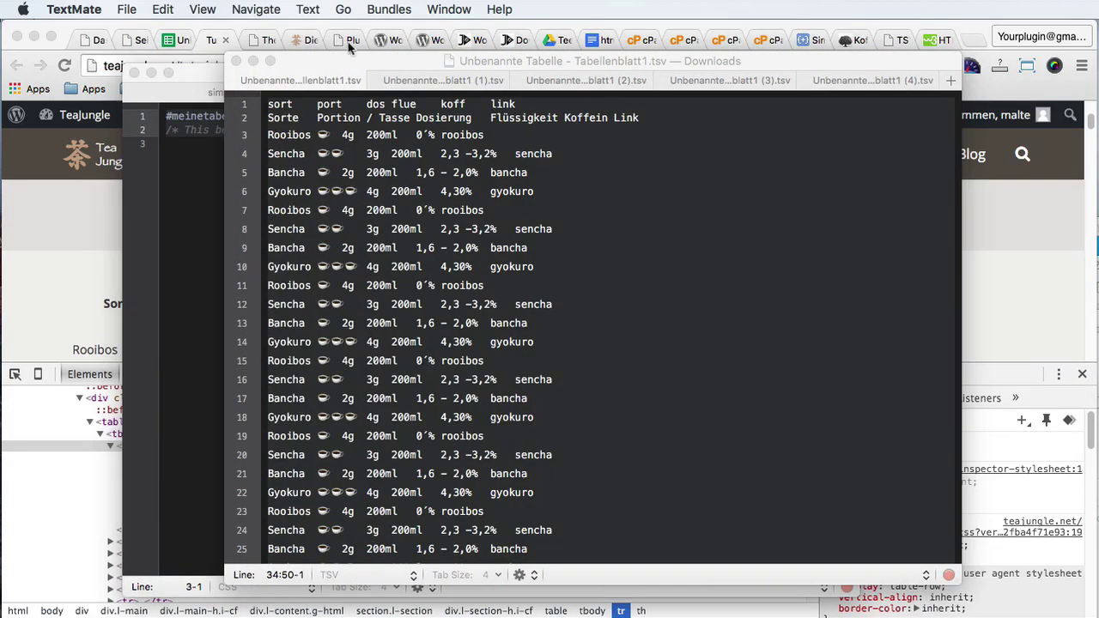
key(cmd+w)
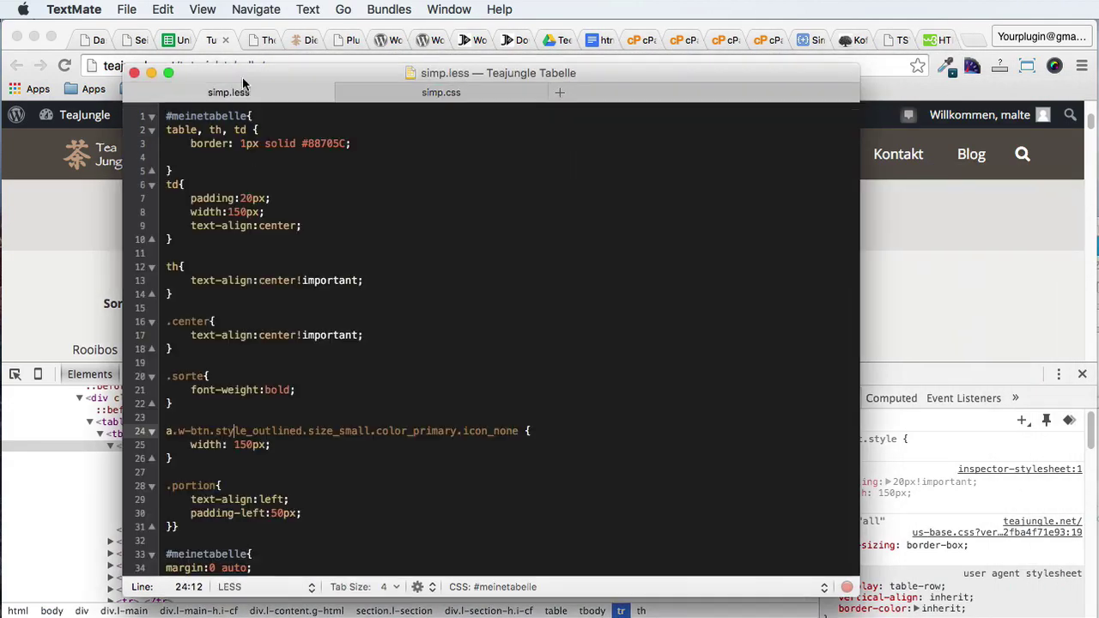
key(cmd+w)
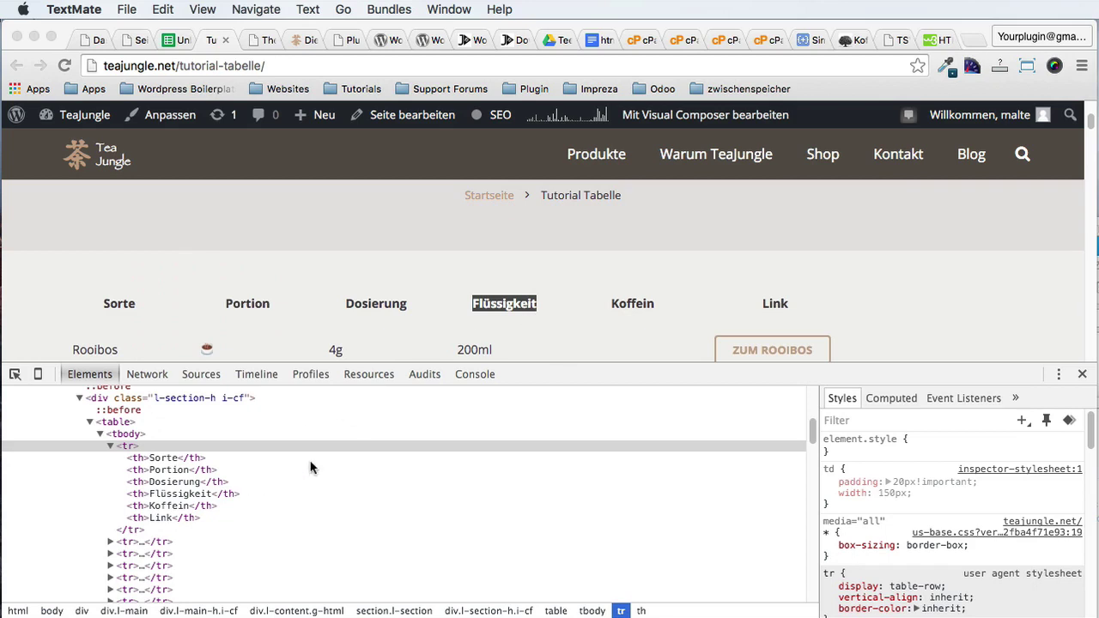
Step: Examine the table's column widths and the Koffein column on the live page
click(881, 504)
click(894, 495)
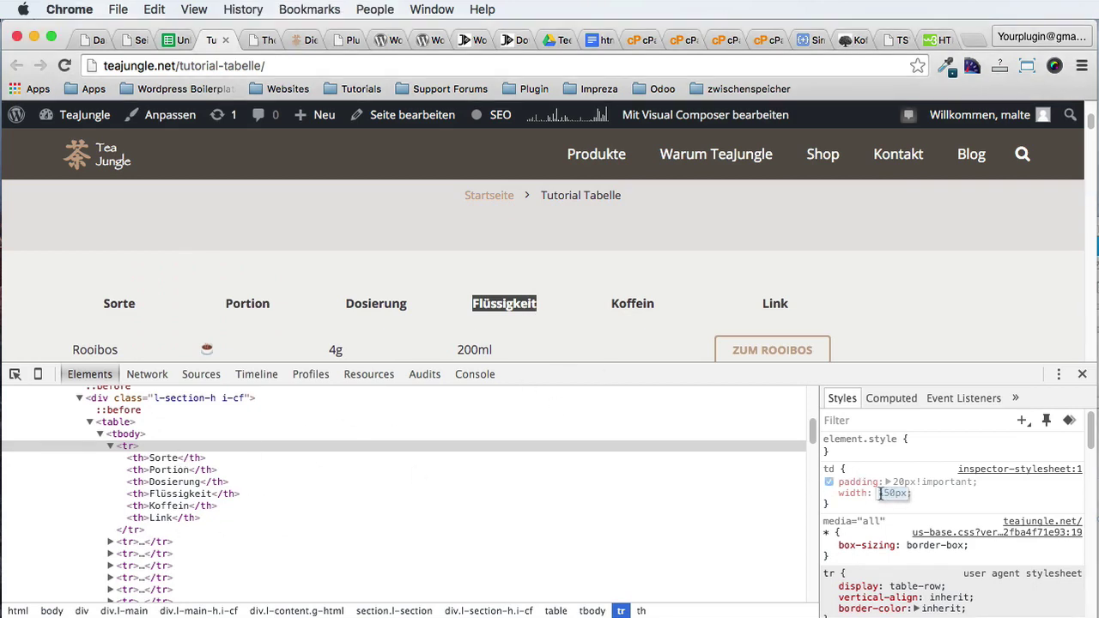
click(857, 496)
scroll(665, 313, down, 2)
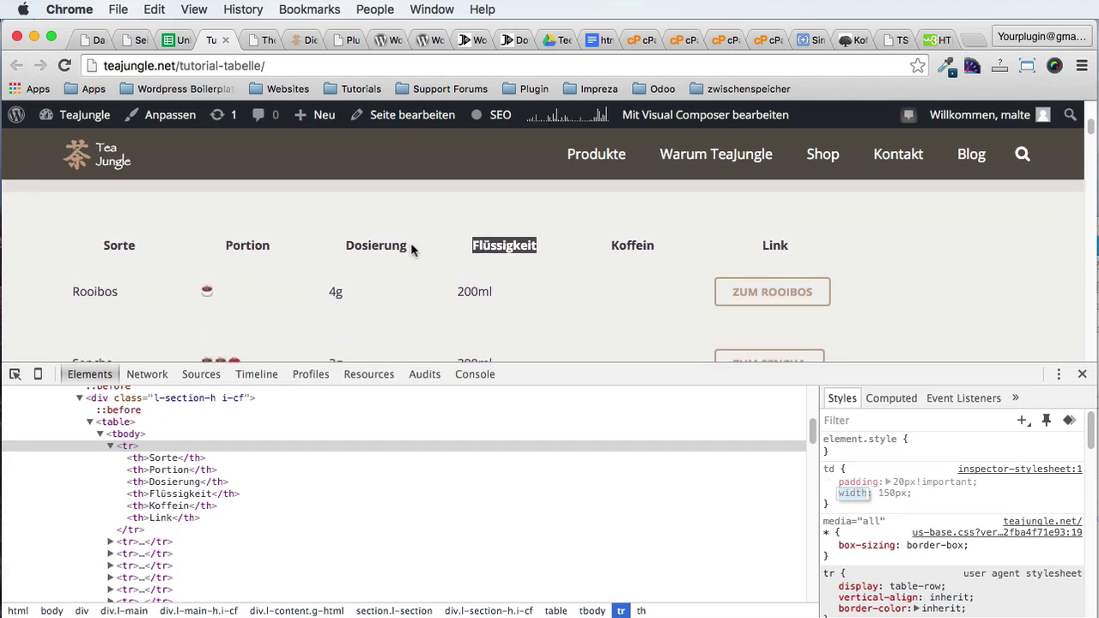
scroll(661, 265, down, 5)
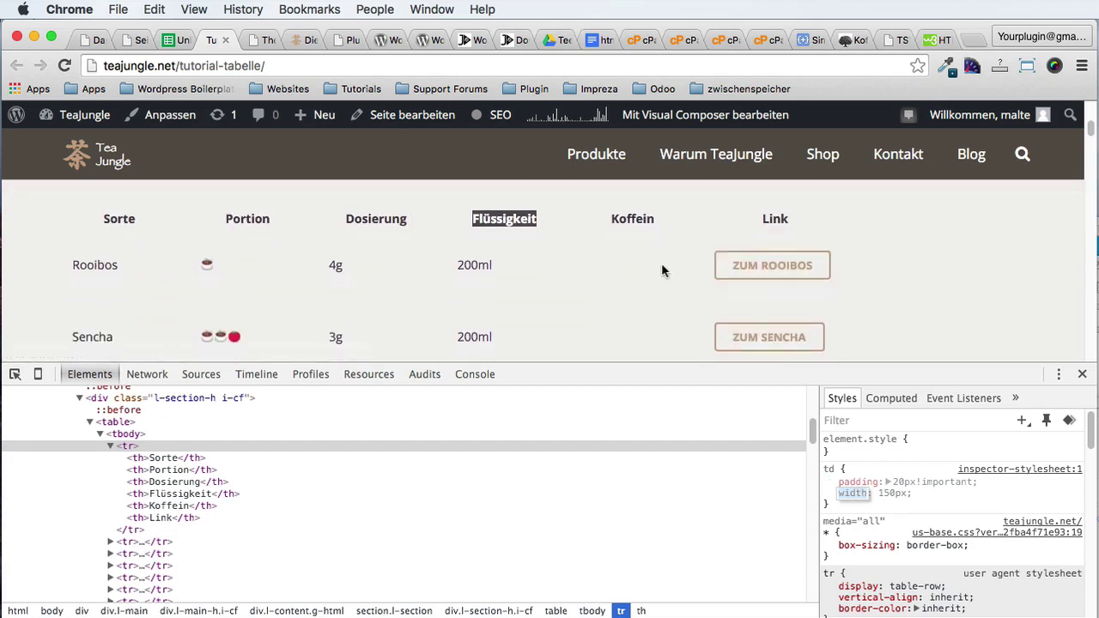
scroll(661, 266, up, 5)
scroll(661, 263, down, 2)
scroll(658, 266, up, 3)
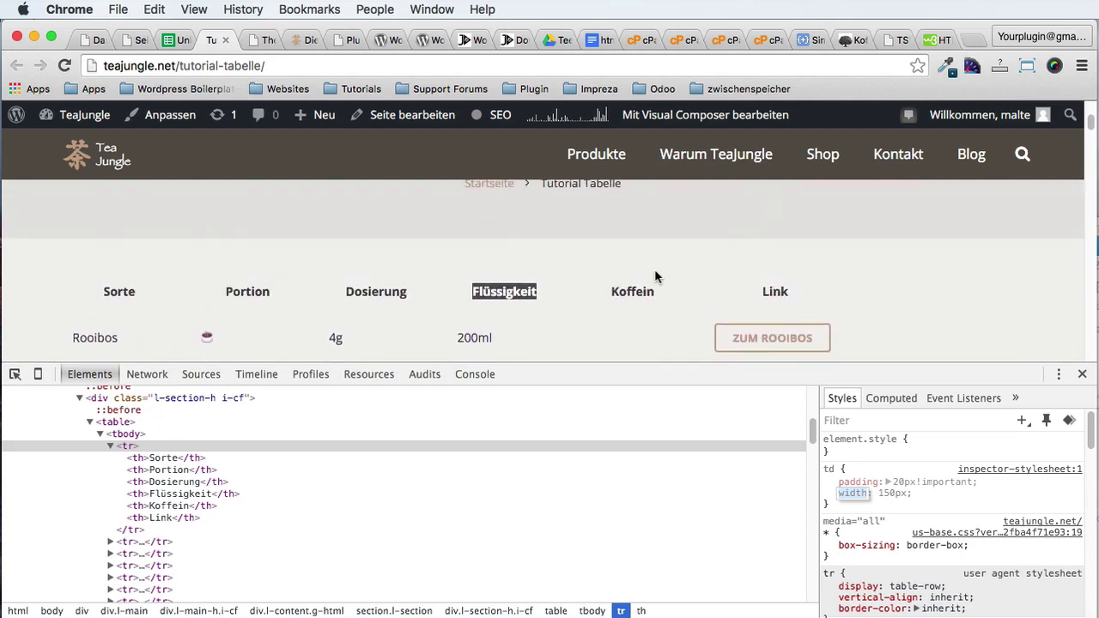
double_click(632, 291)
scroll(633, 322, down, 1)
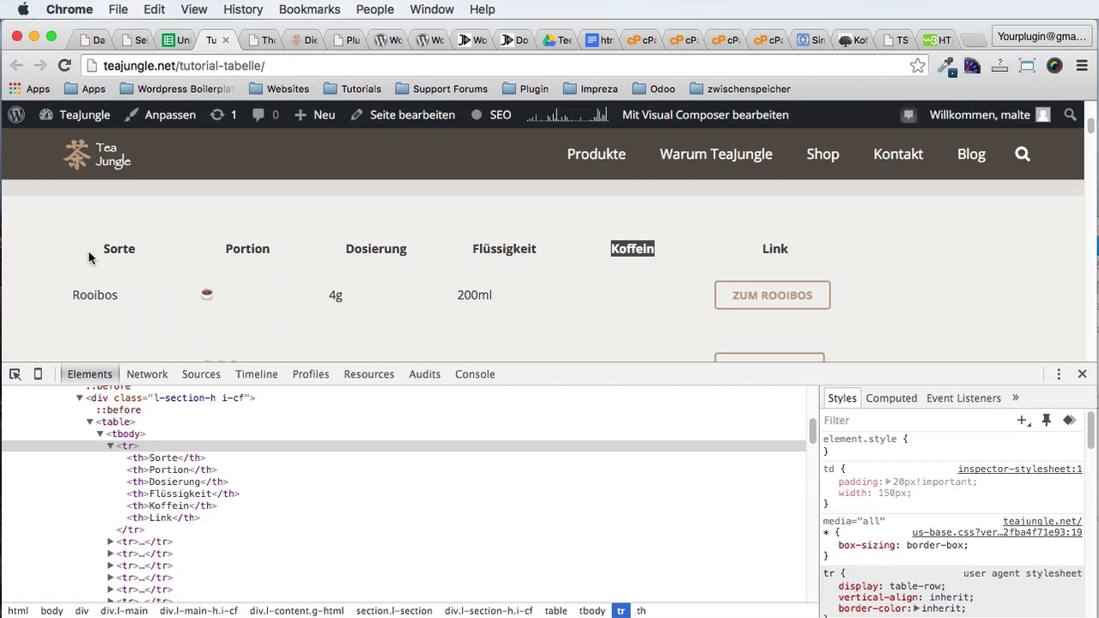
Step: Check the {koff} placeholder in the table code of the WordPress page editor
key(super+2)
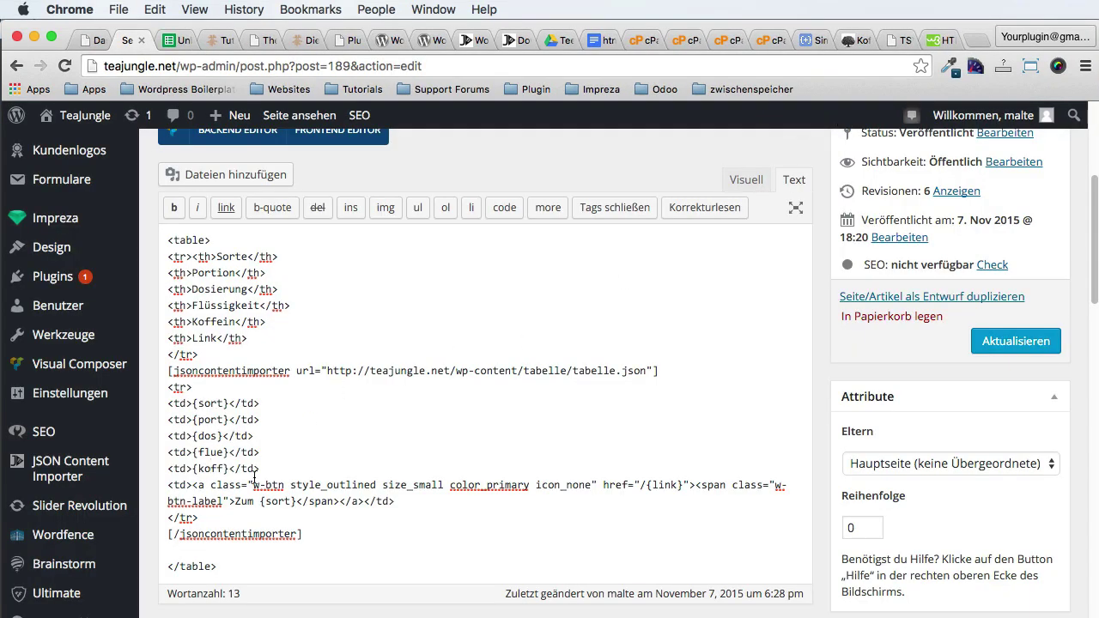
double_click(211, 469)
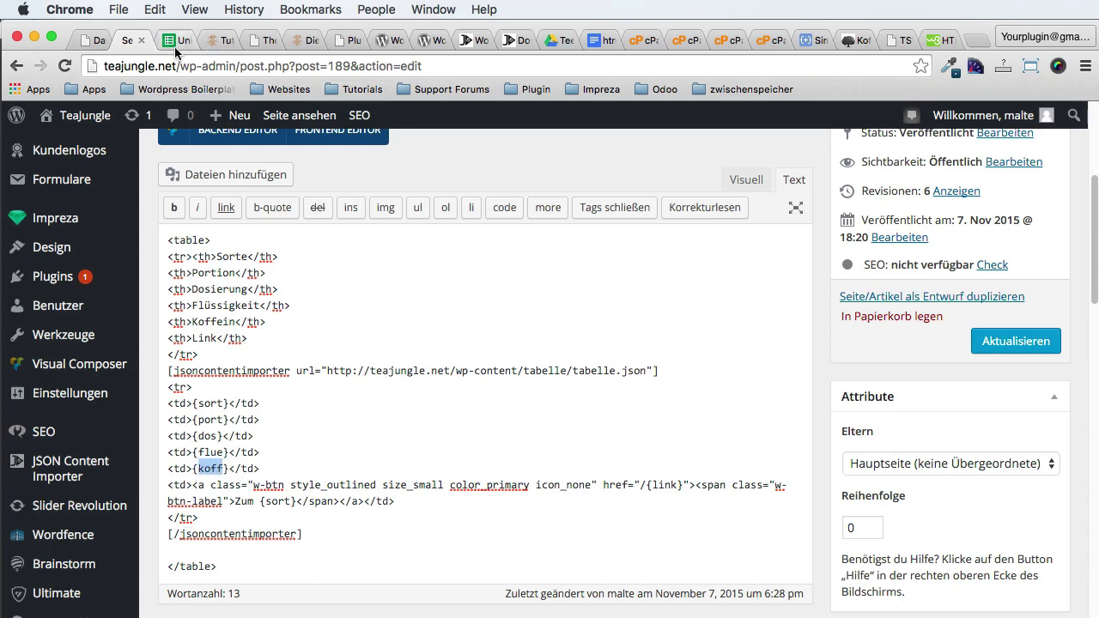
click(225, 255)
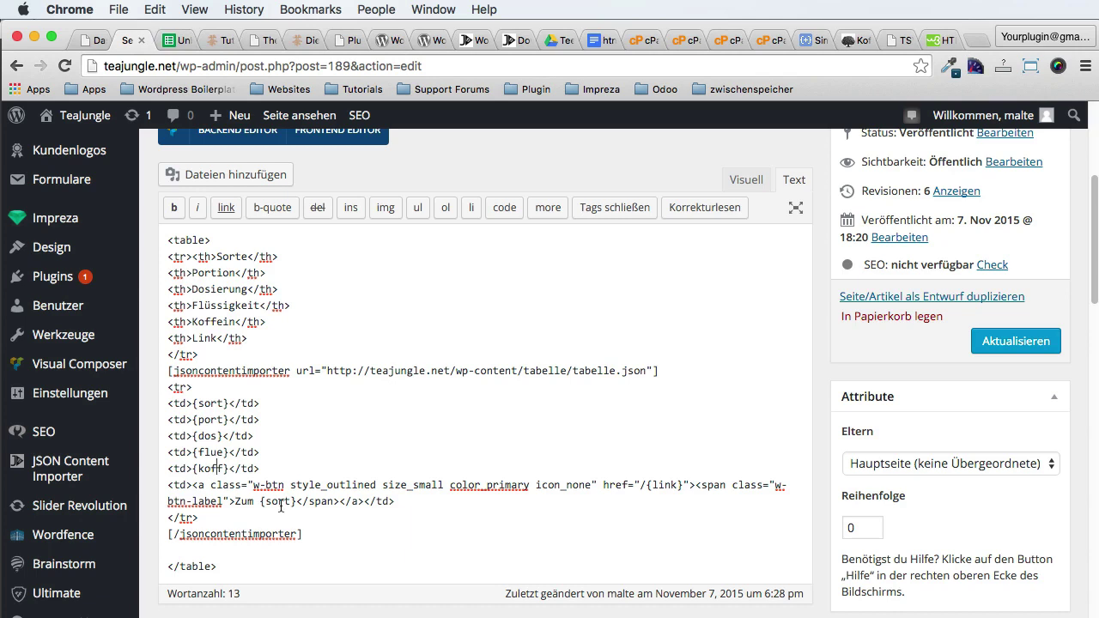
Step: Inspect the Koffein cell of the Rooibos row on the live page in the developer tools
click(215, 41)
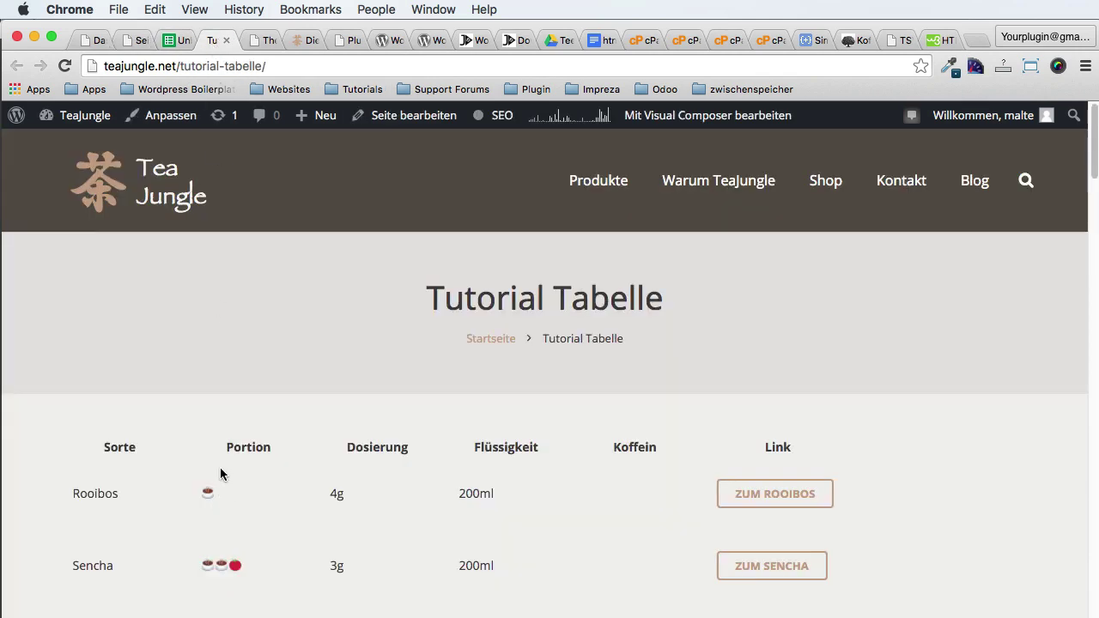
scroll(220, 471, down, 3)
right_click(642, 407)
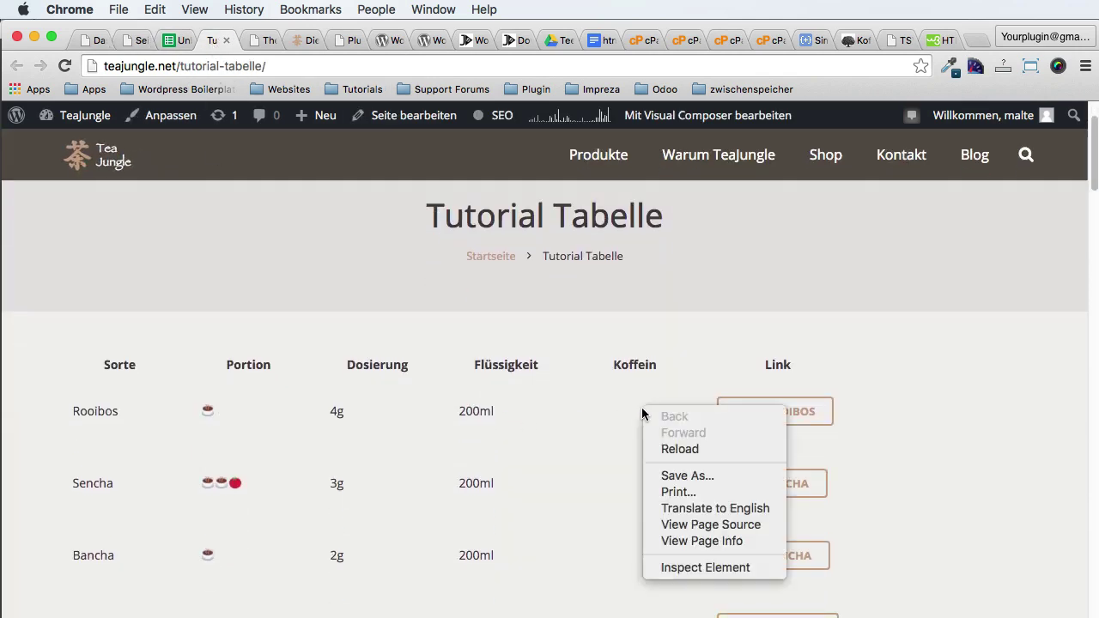
click(661, 567)
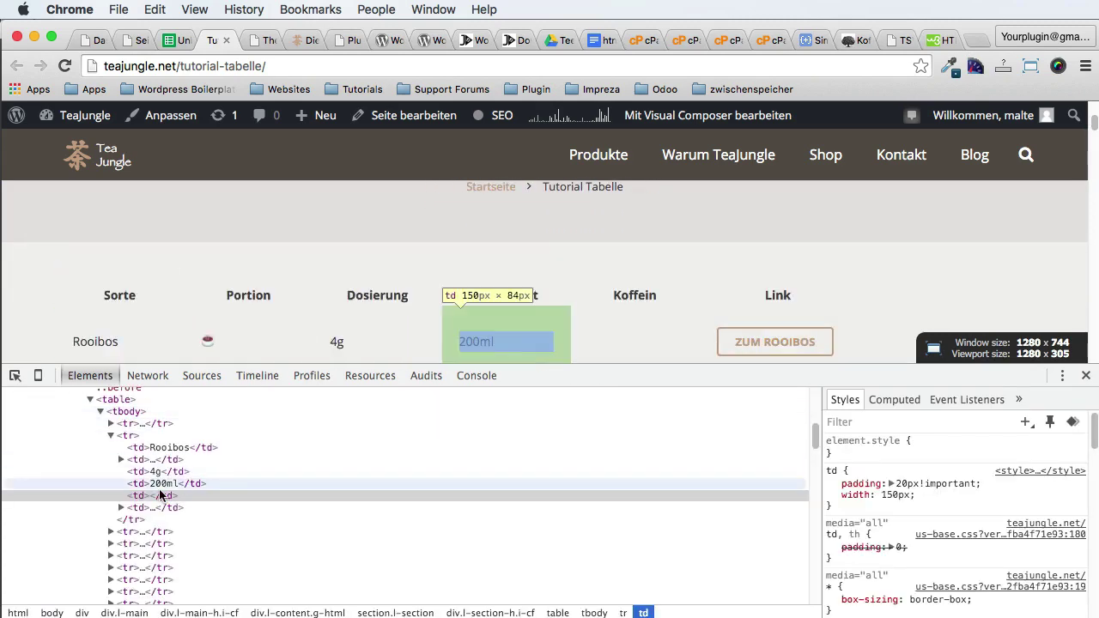
click(152, 496)
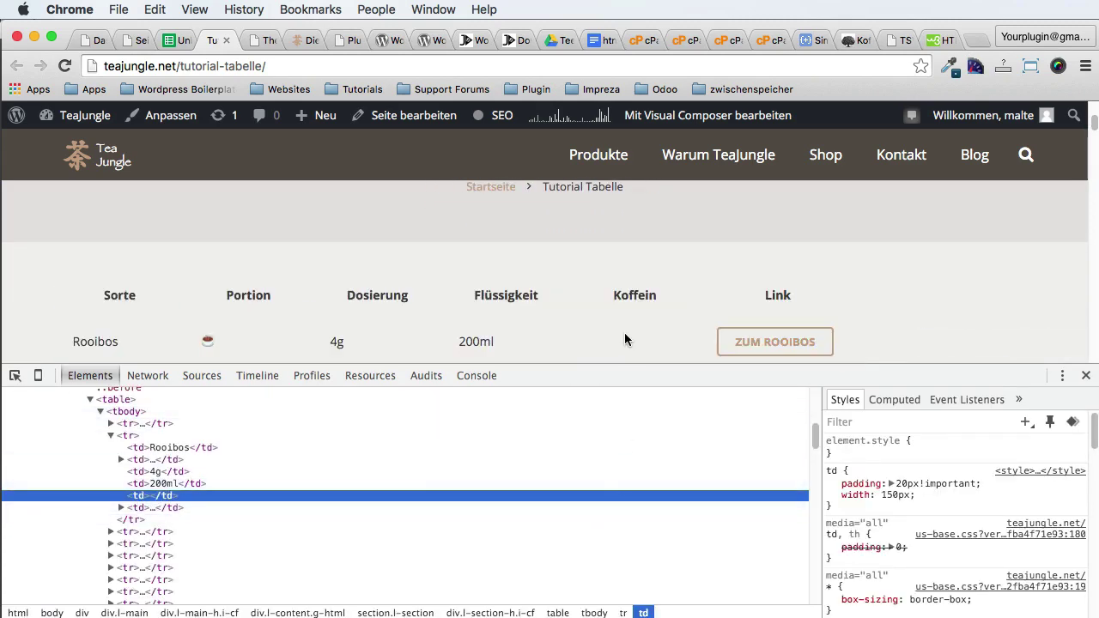
Step: Search tabelle.json in the cPanel code editor for "koff" and examine how the key is written
click(684, 40)
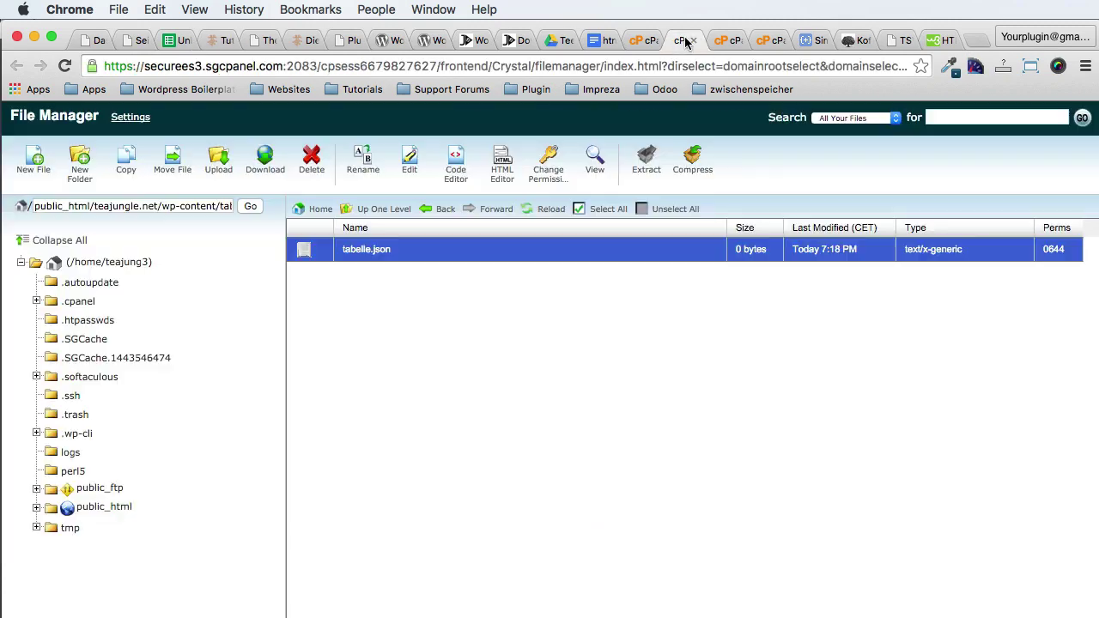
click(724, 41)
key(super+f)
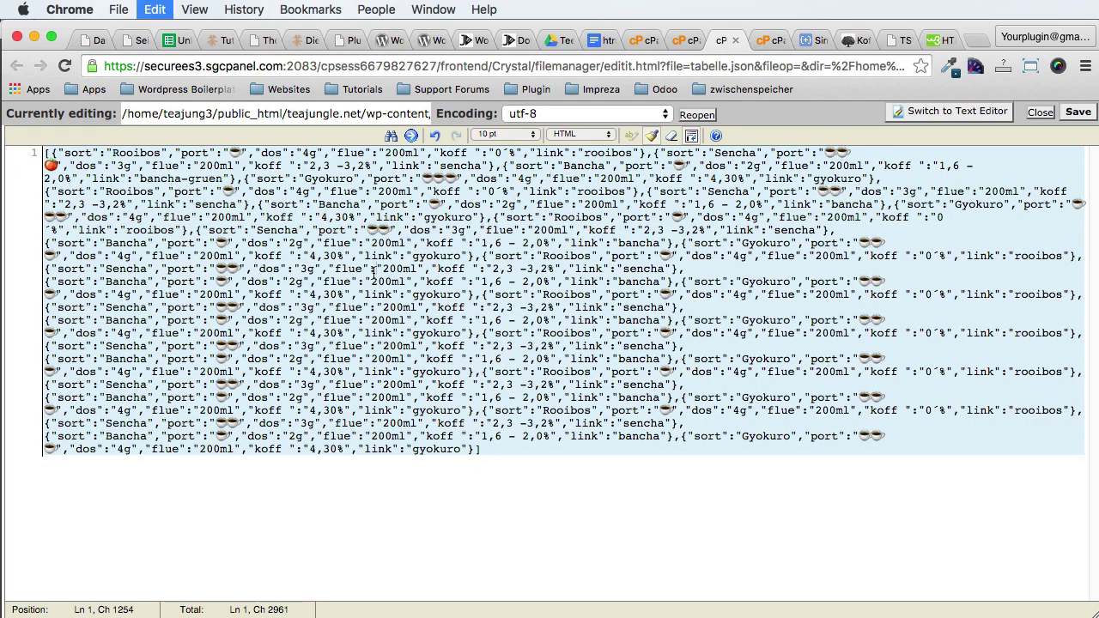
text(koff)
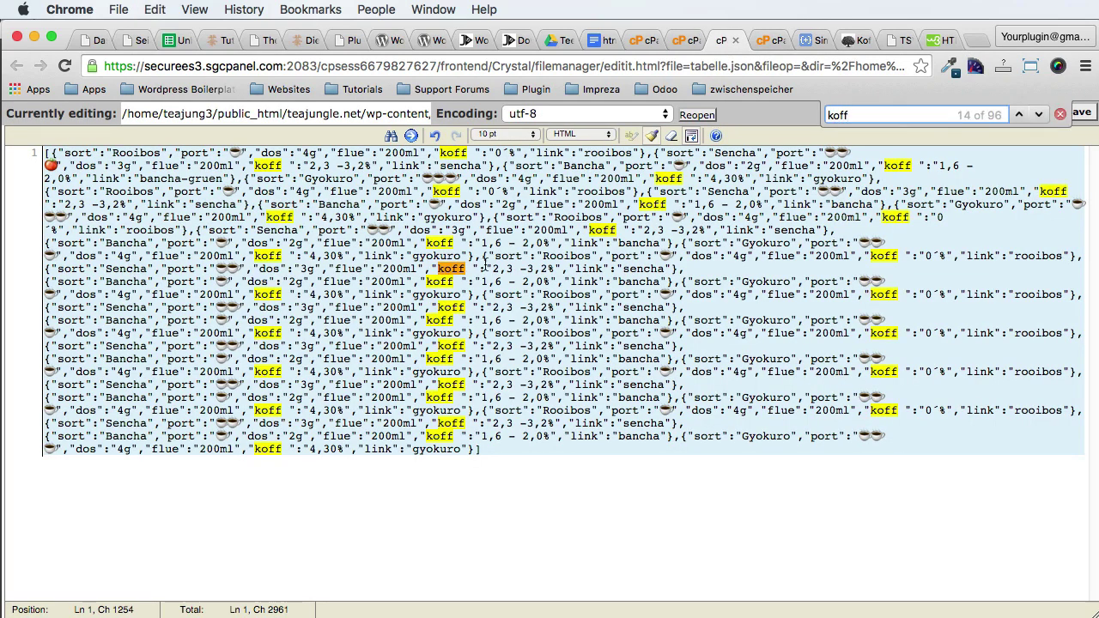
click(453, 320)
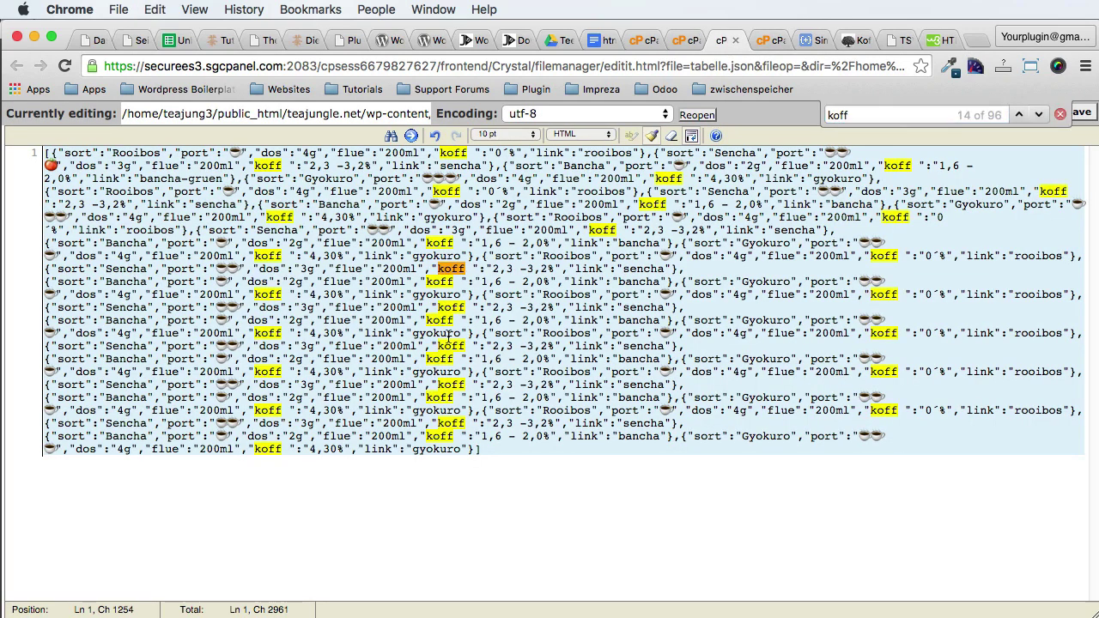
double_click(453, 270)
click(471, 269)
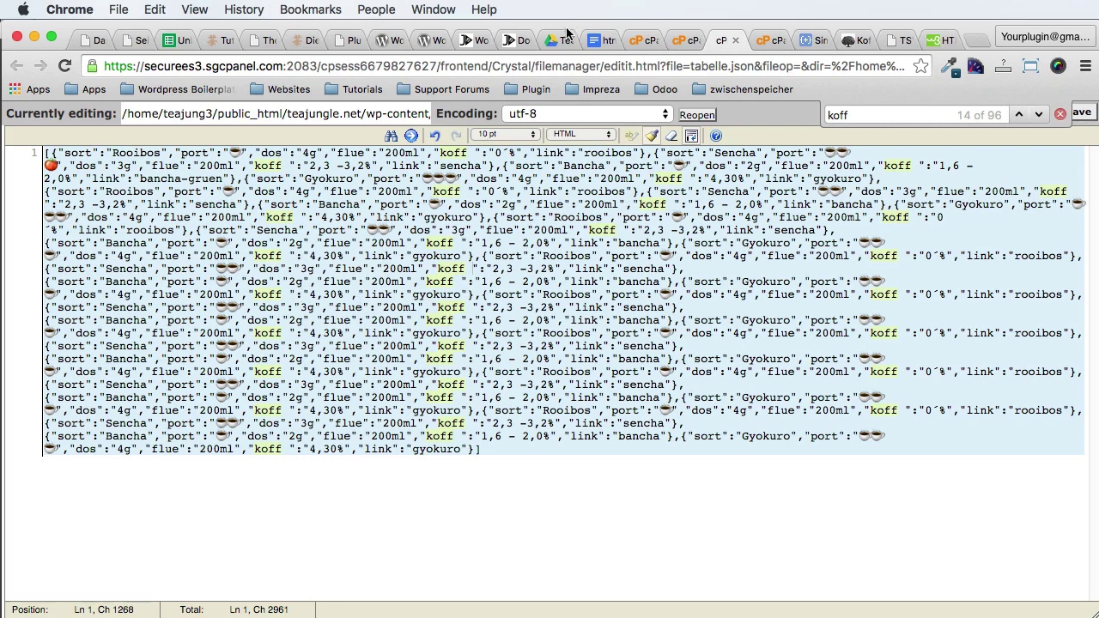
key(Down)
Step: Switch to the Google Sheets table and remove the trailing space from the "koff" header in cell E1
click(157, 45)
click(446, 270)
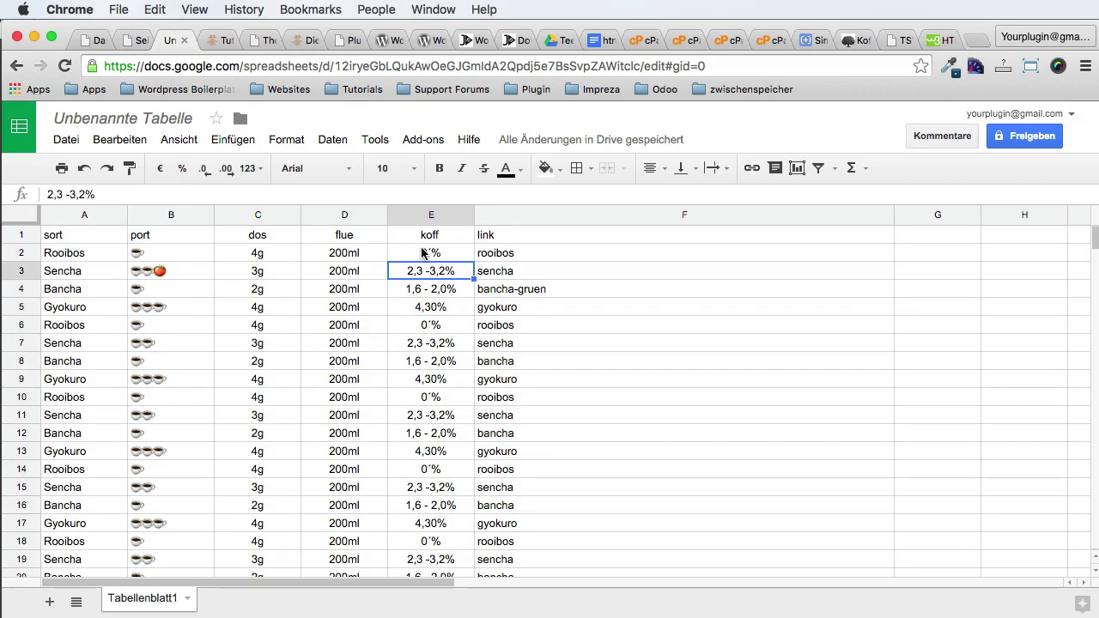
click(424, 253)
click(452, 289)
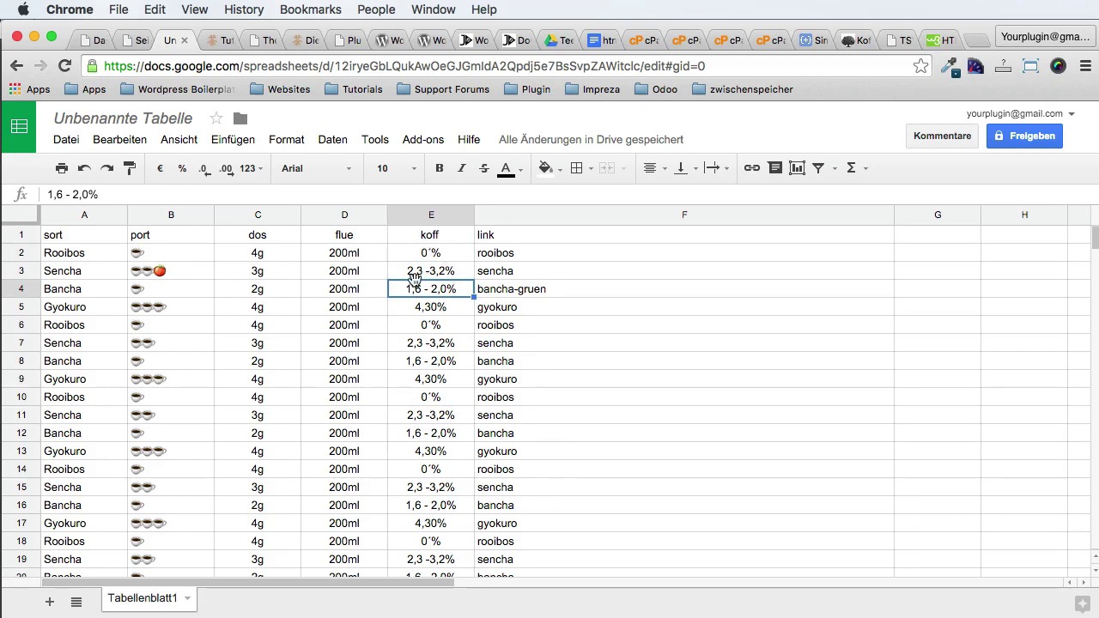
click(441, 233)
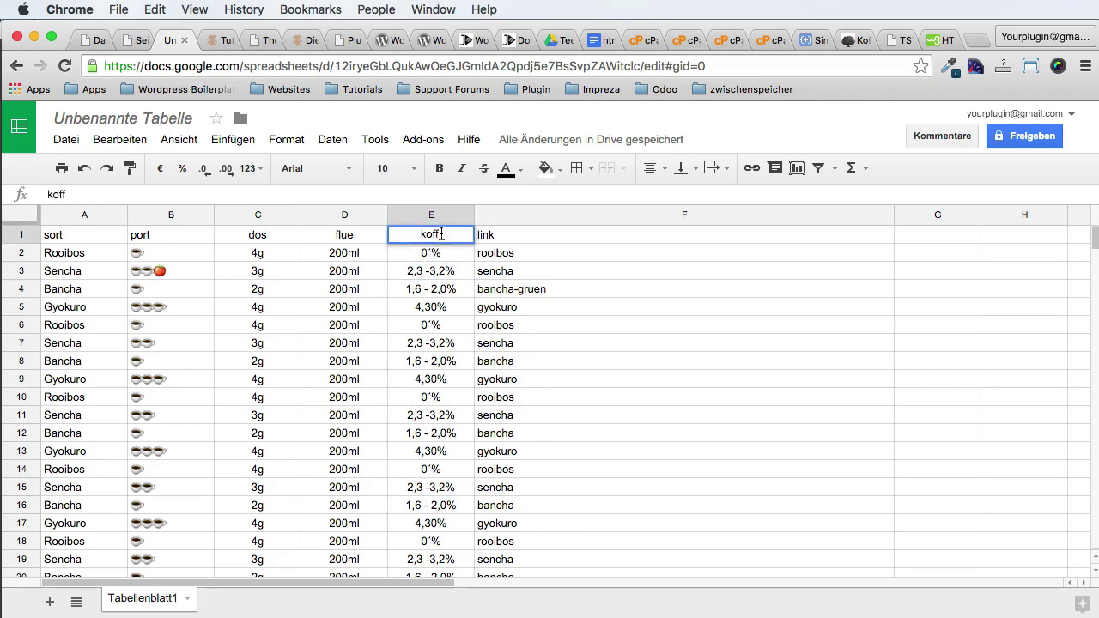
click(421, 255)
scroll(413, 258, right, 15)
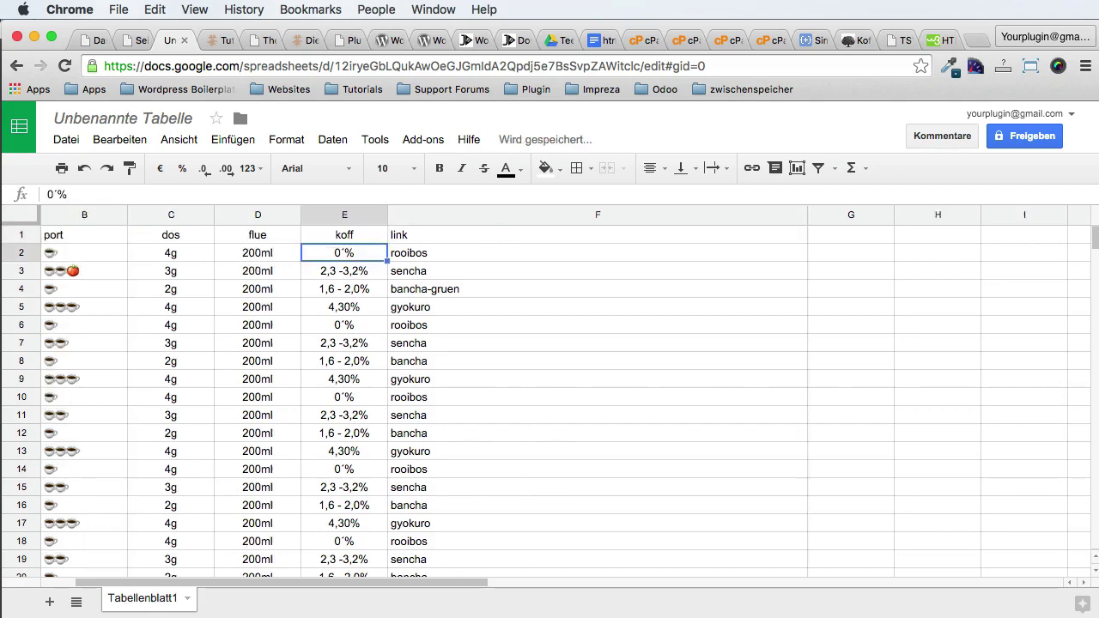
scroll(409, 261, left, 15)
Step: Download the current sheet as tab-separated values (.tsv)
click(306, 273)
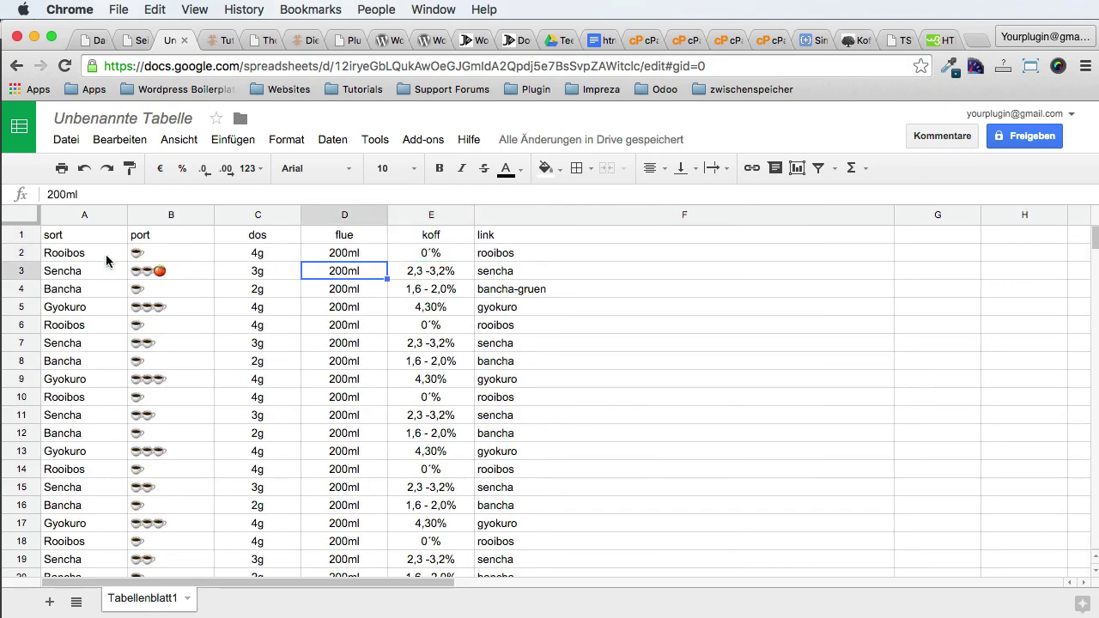
click(60, 141)
mouse_move(154, 433)
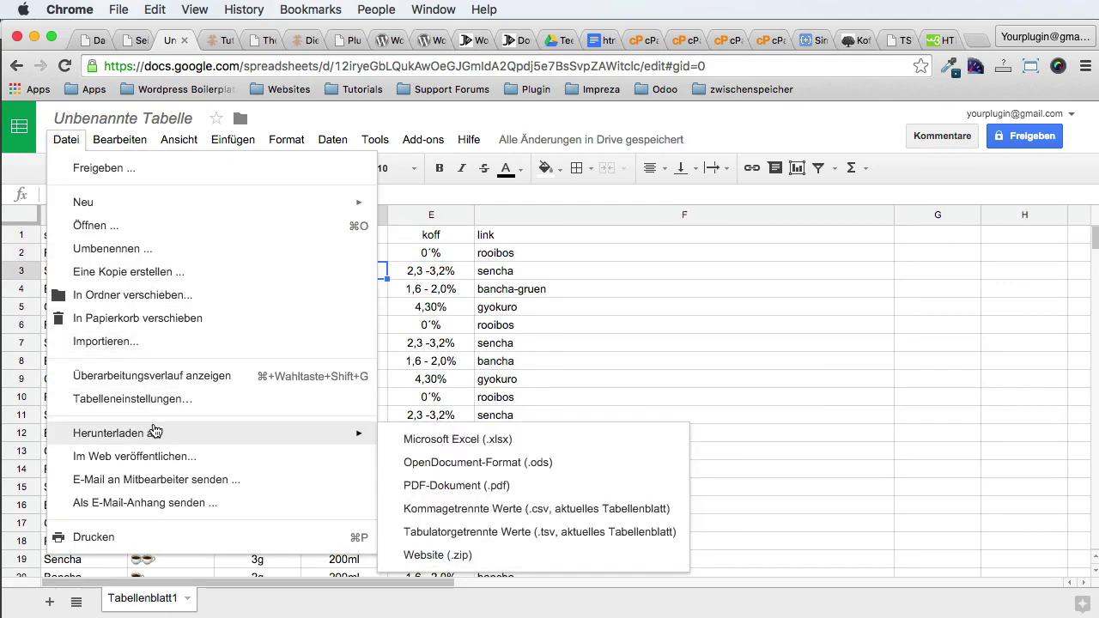
click(455, 533)
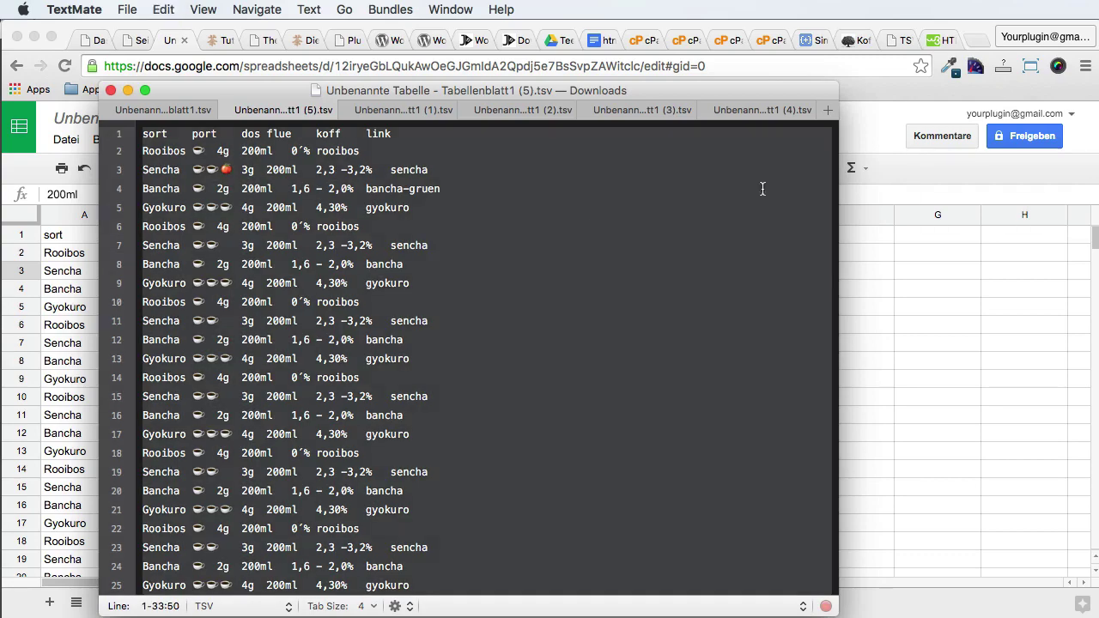
Step: Convert the newly downloaded TSV data in the TSV to JSON page and select the resulting JSON output for copying
click(934, 64)
click(893, 39)
click(144, 240)
key(super+a)
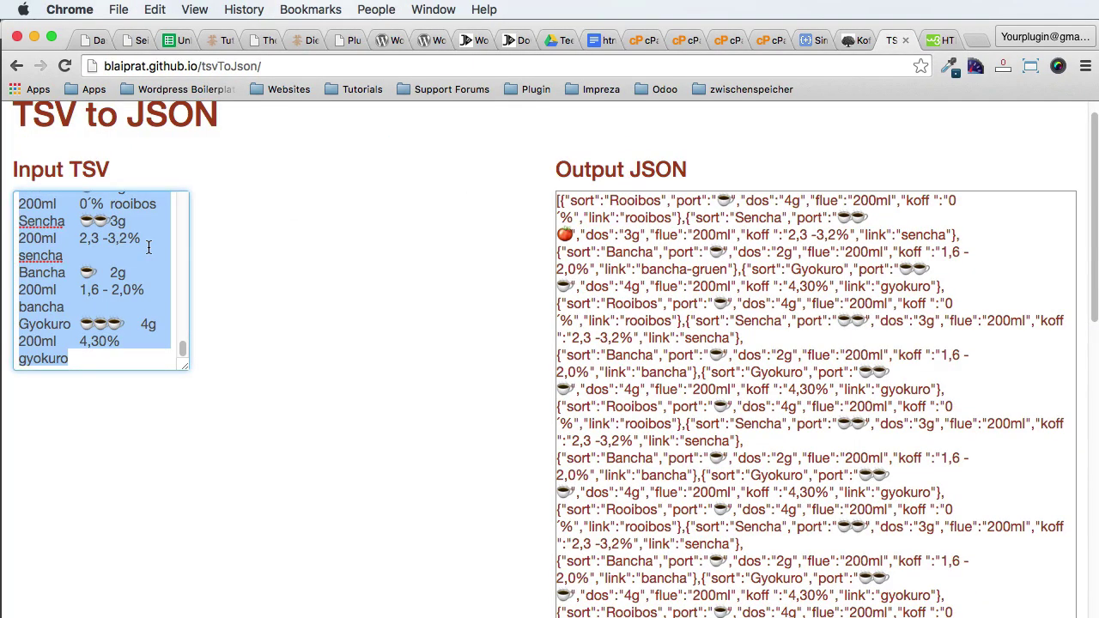
key(super+v)
drag(558, 200, 965, 289)
Step: Replace the entire content of tabelle.json in the cPanel code editor with the new JSON and save the file
click(754, 41)
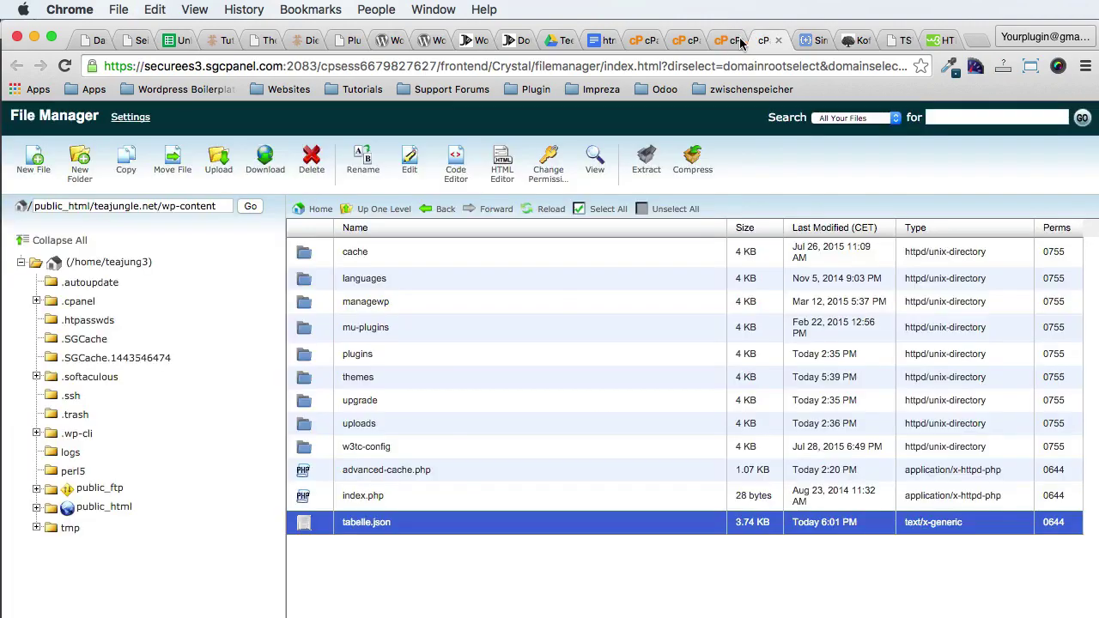
click(728, 41)
key(super+a)
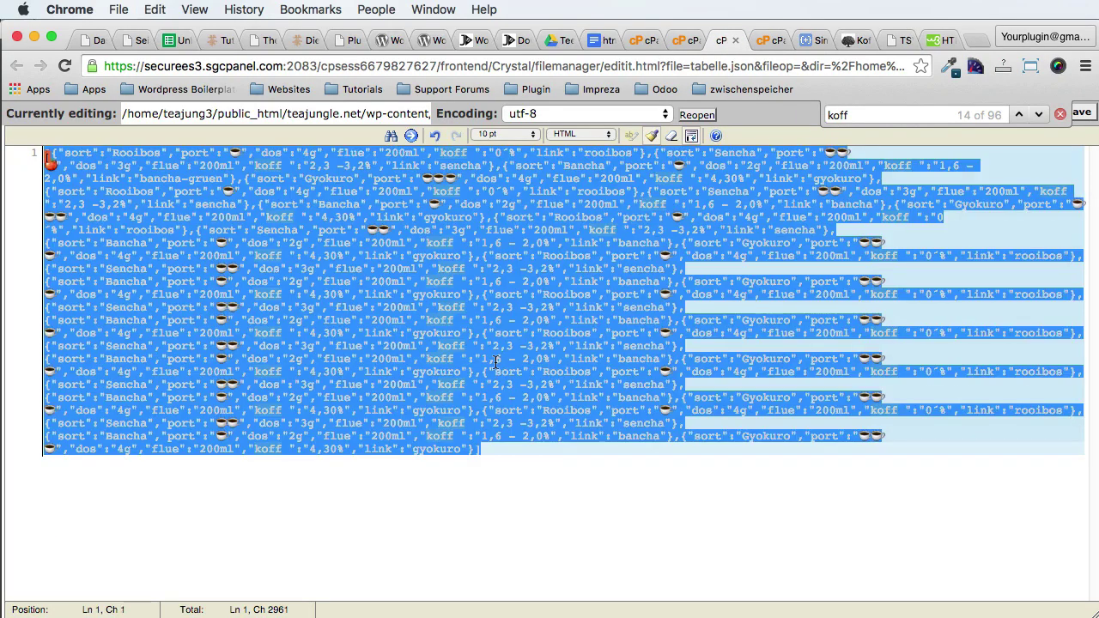
key(BackSpace)
key(super+v)
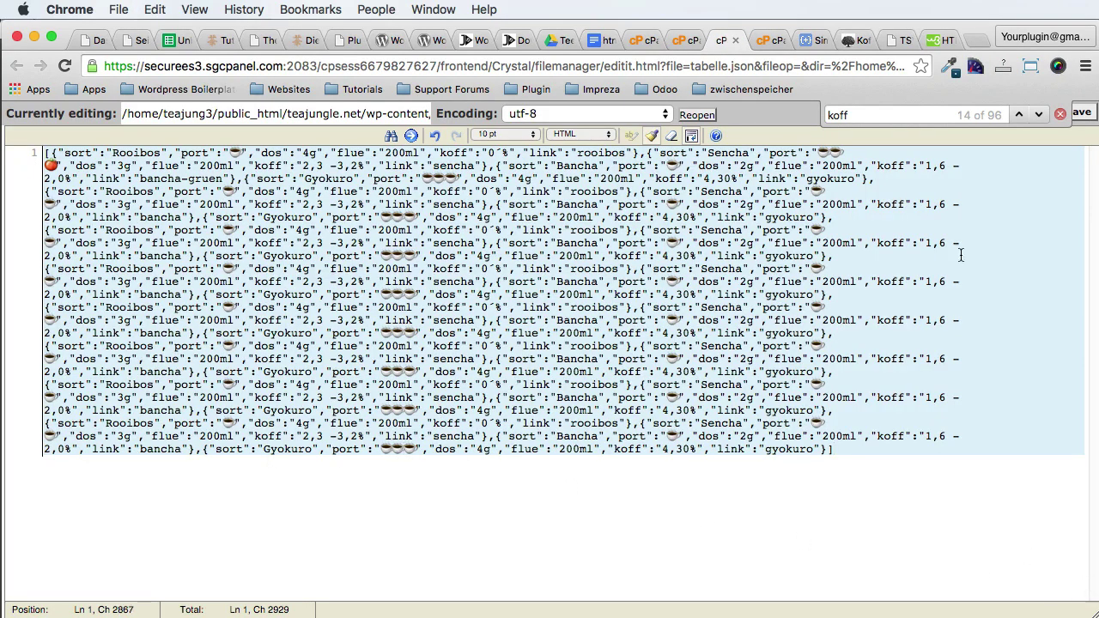
click(1060, 115)
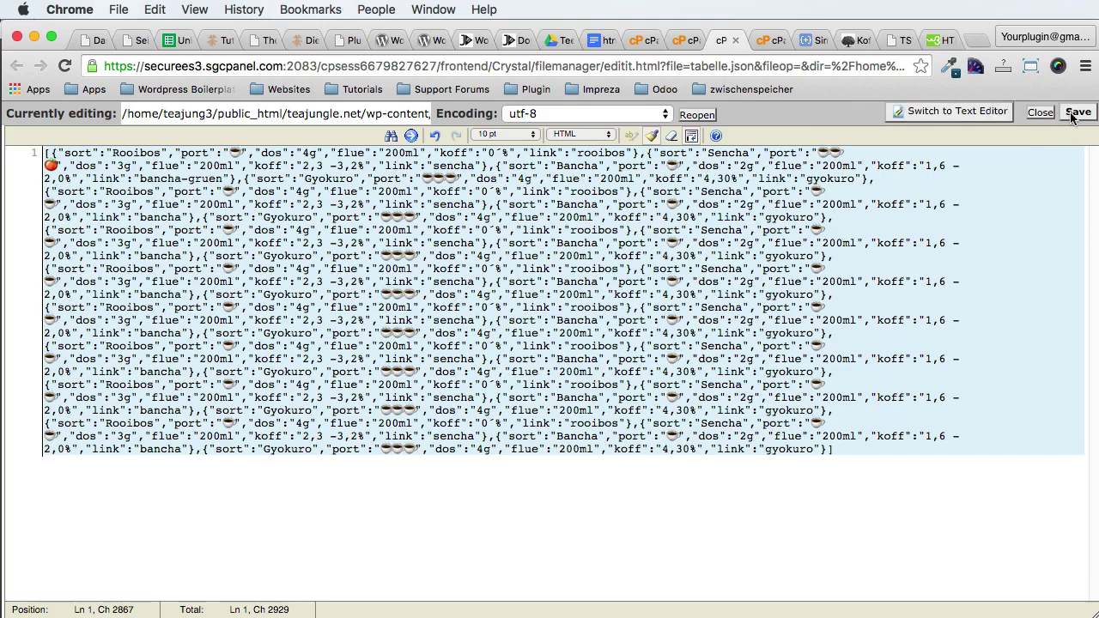
click(1074, 115)
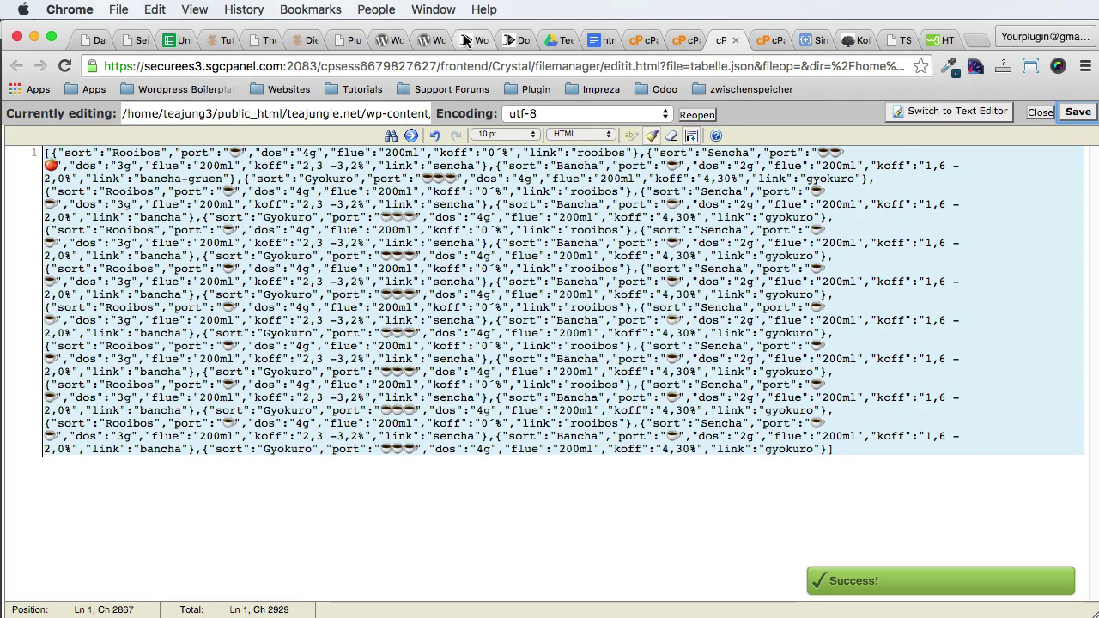
Step: Reload the live Tutorial Tabelle page, close the developer tools and check the Koffein column down the table
click(219, 40)
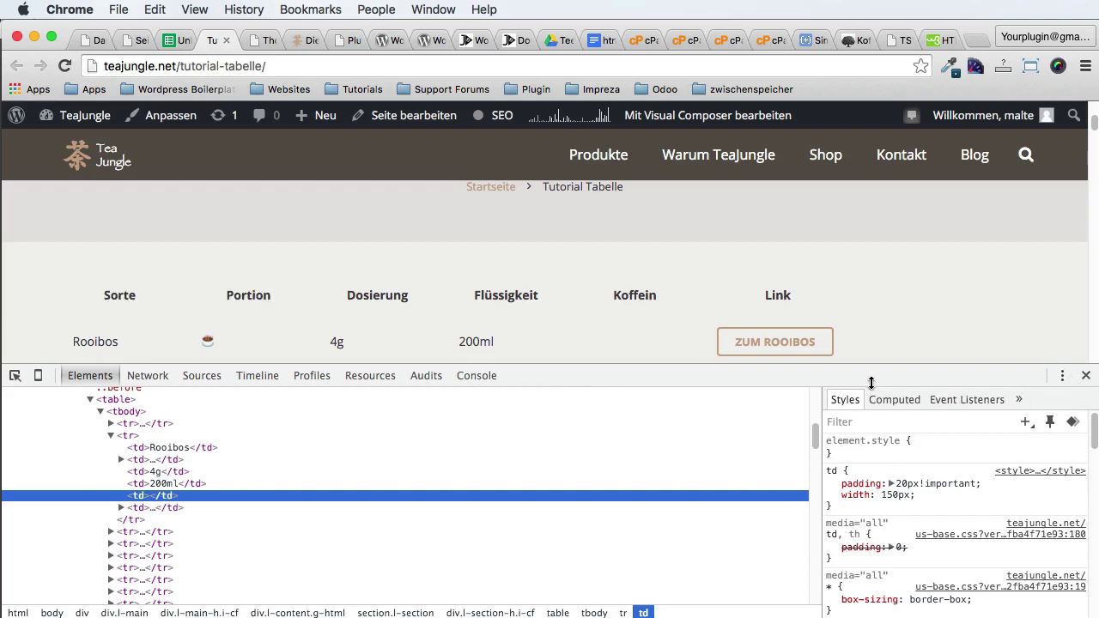
key(super+r)
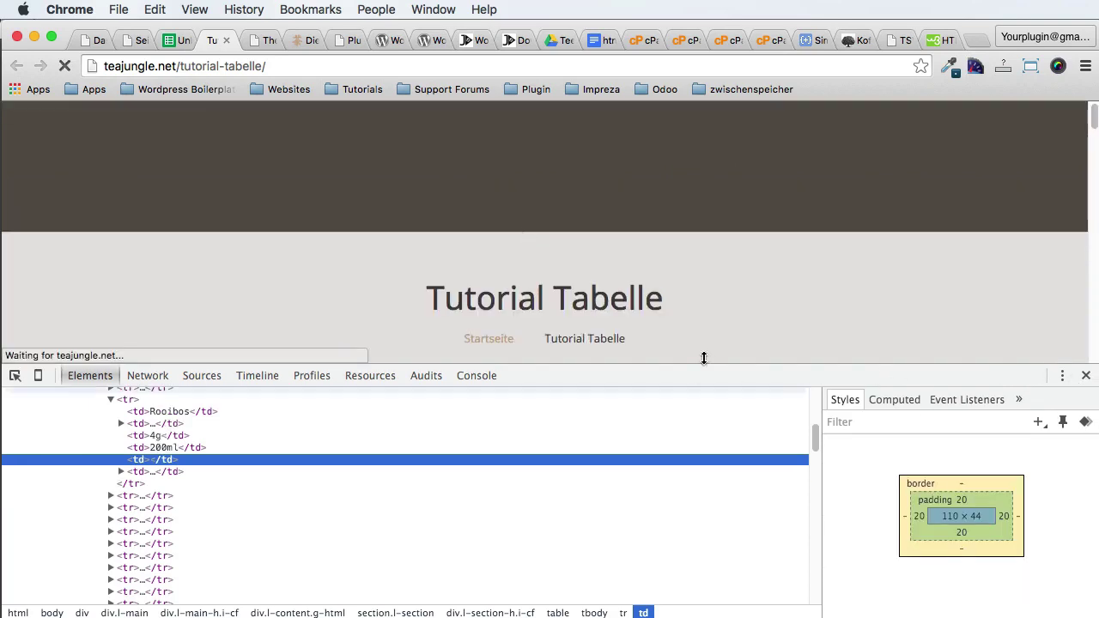
click(1086, 376)
scroll(151, 383, down, 1)
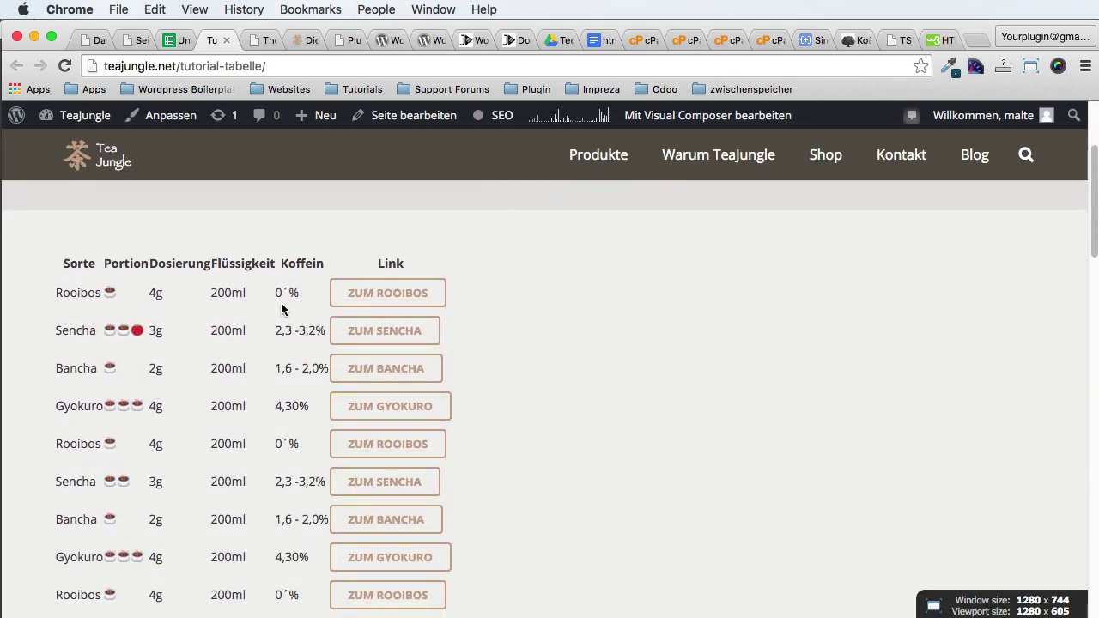
scroll(295, 408, down, 3)
scroll(299, 275, up, 2)
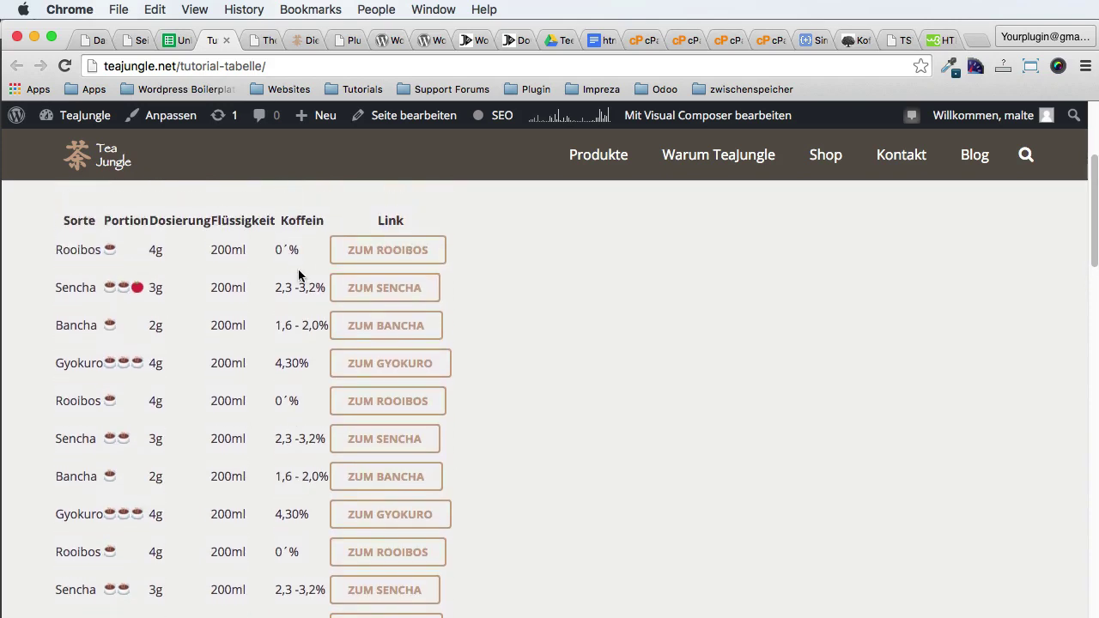
scroll(280, 399, down, 4)
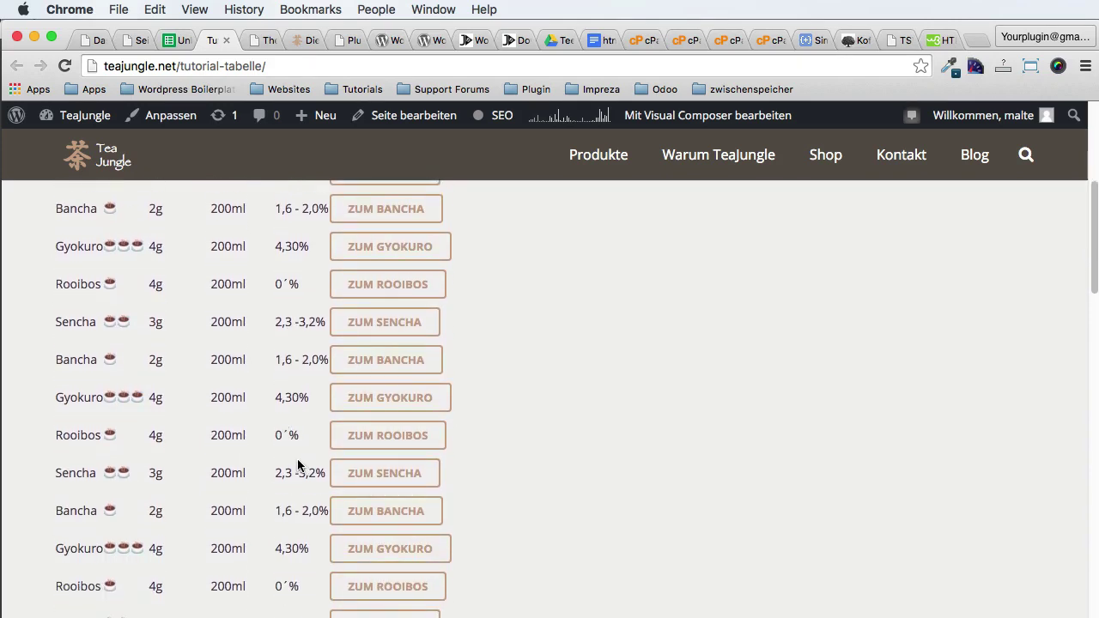
scroll(297, 459, down, 3)
scroll(309, 489, down, 3)
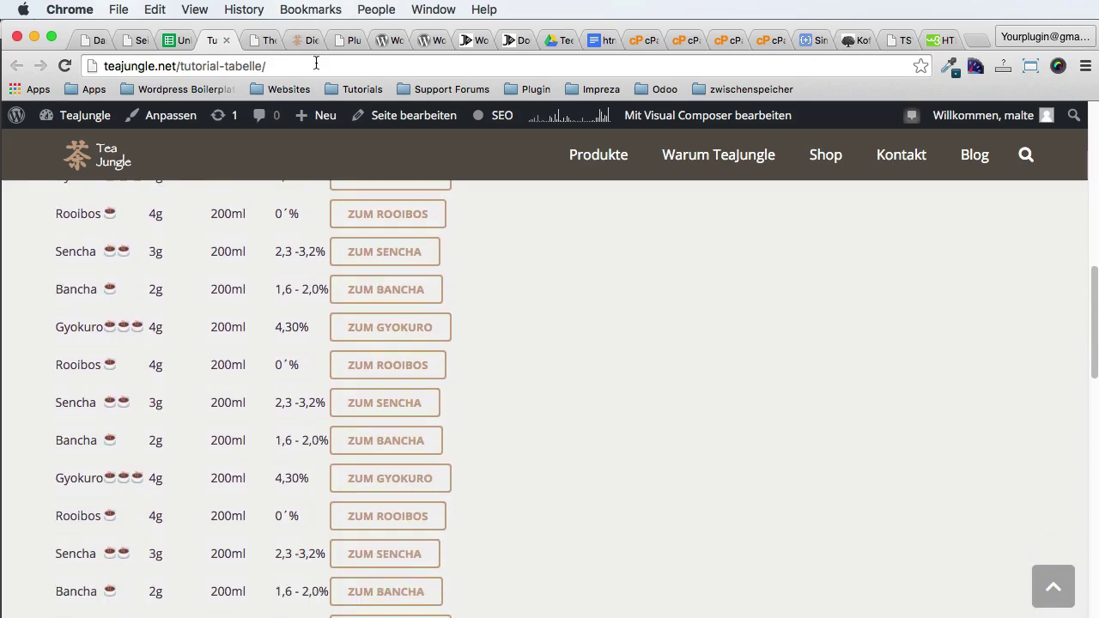
Step: Switch to the Google Sheets table and set the Rooibos koff value in cell E2 to 0%
click(178, 39)
click(433, 252)
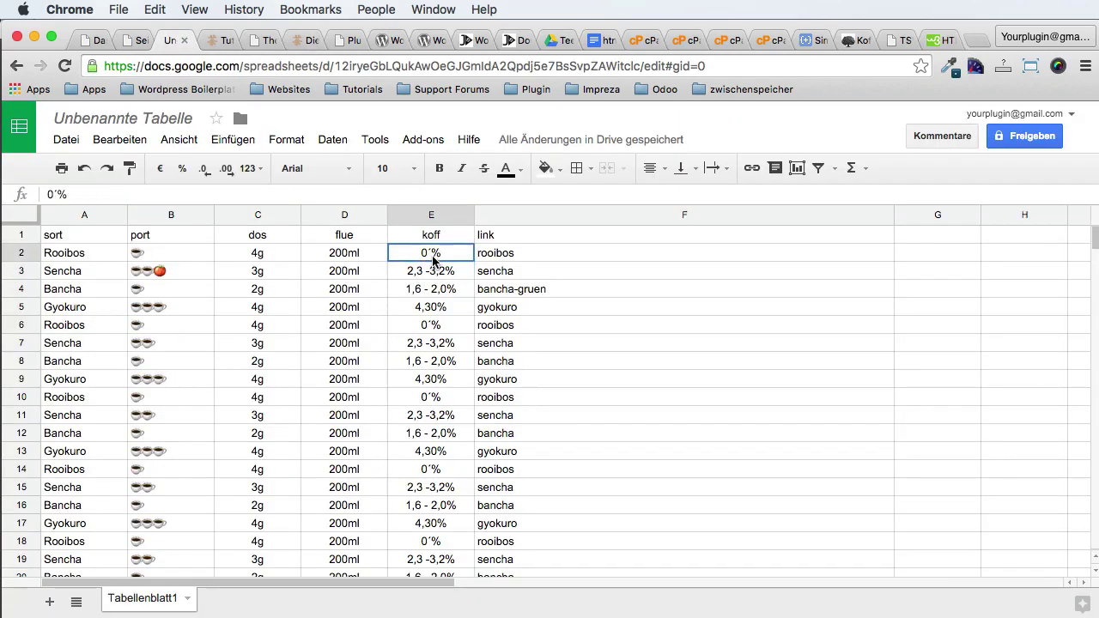
text(0%)
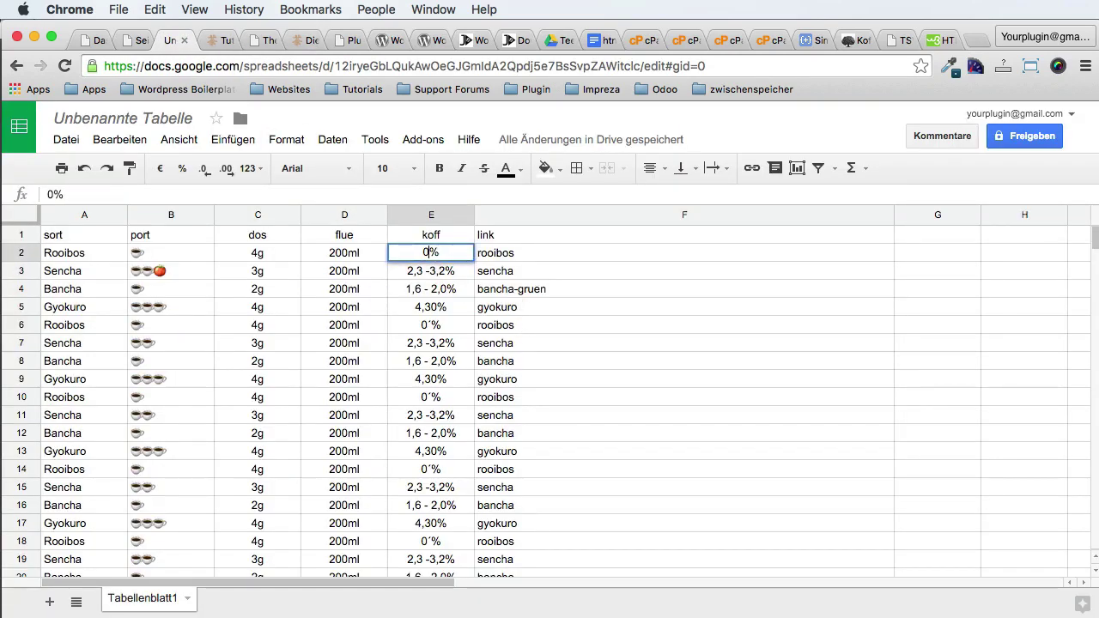
click(546, 327)
drag(428, 253, 426, 306)
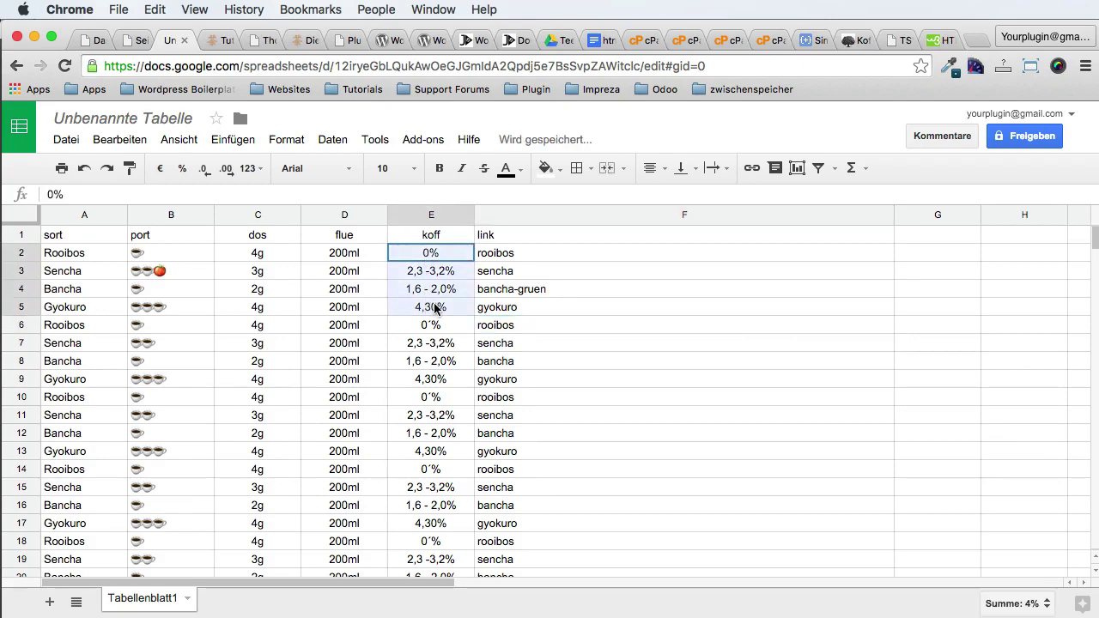
click(518, 360)
click(448, 258)
click(441, 304)
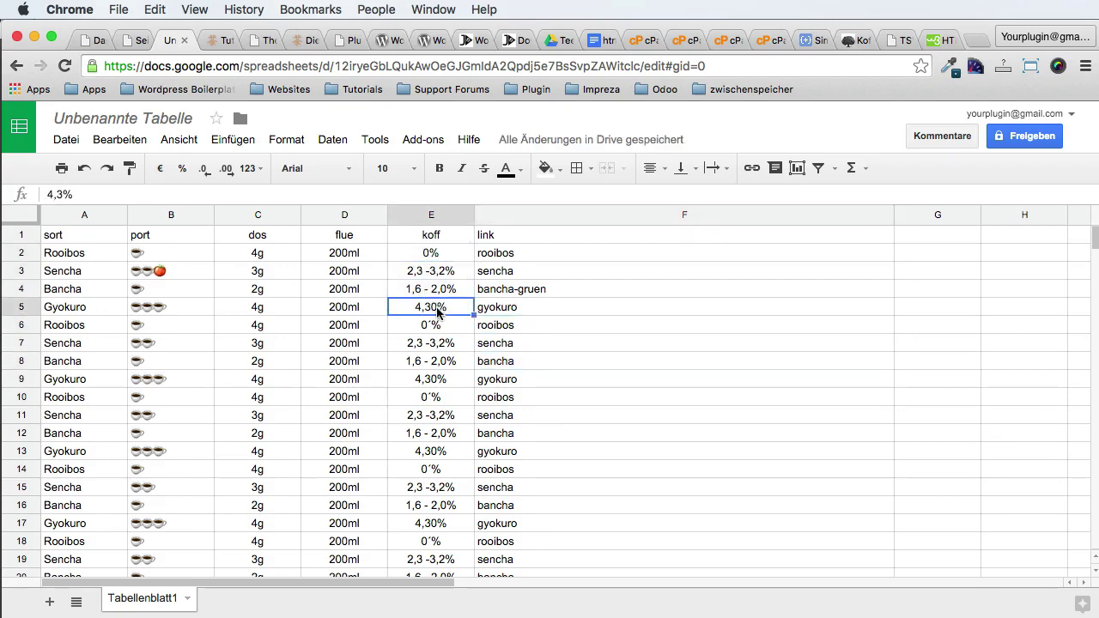
Step: Inspect the Koffein header, the Sorte header and their table row with its styles on the live page in the developer tools
click(219, 40)
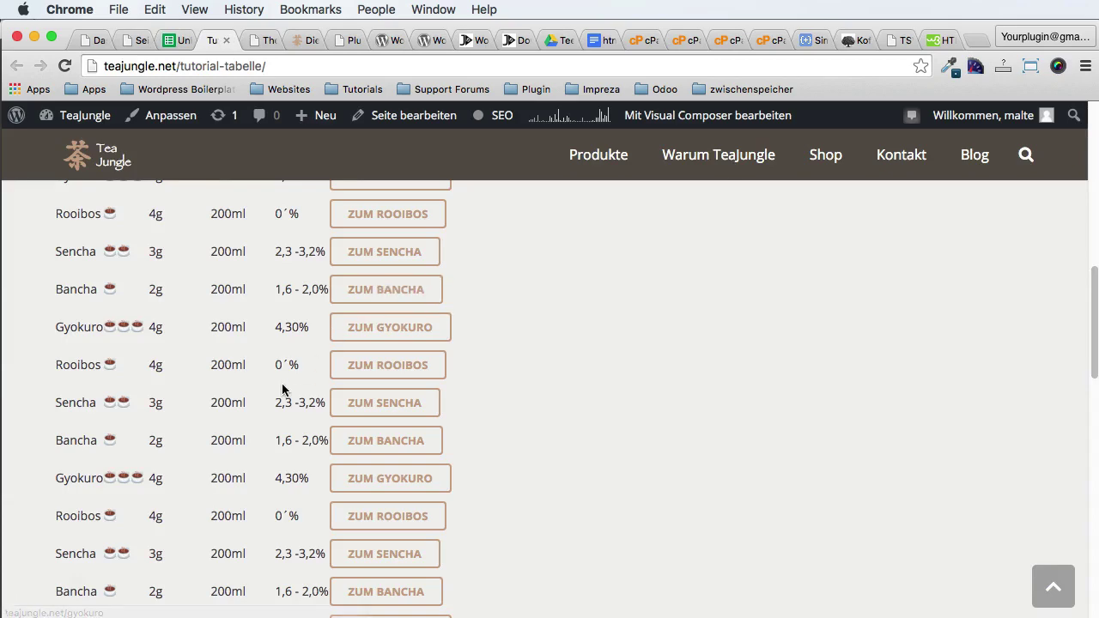
scroll(306, 413, down, 2)
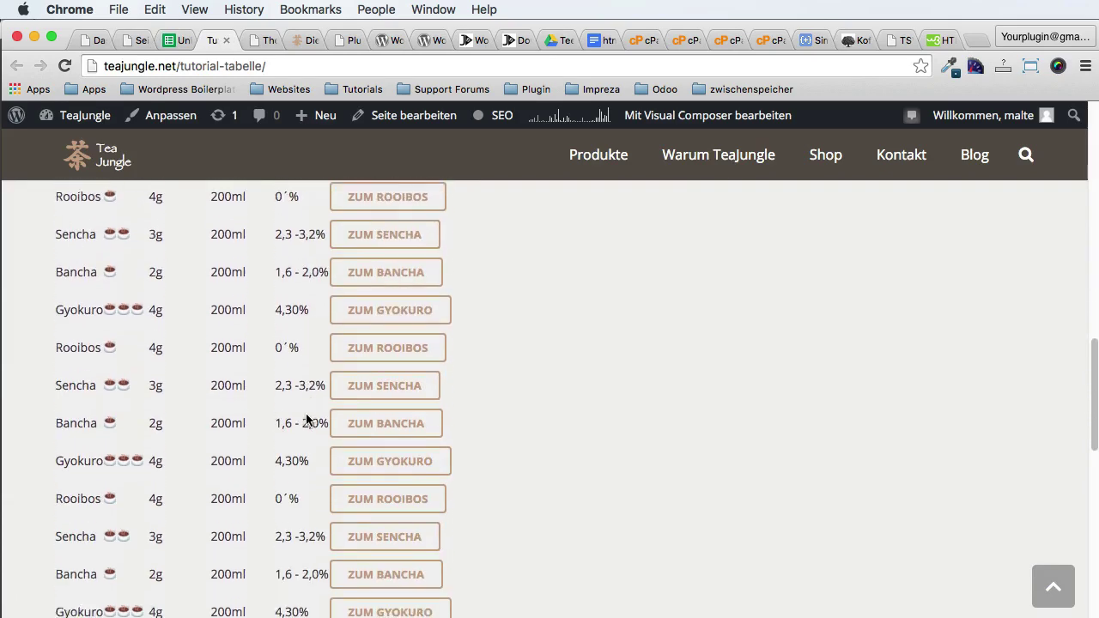
scroll(305, 390, up, 10)
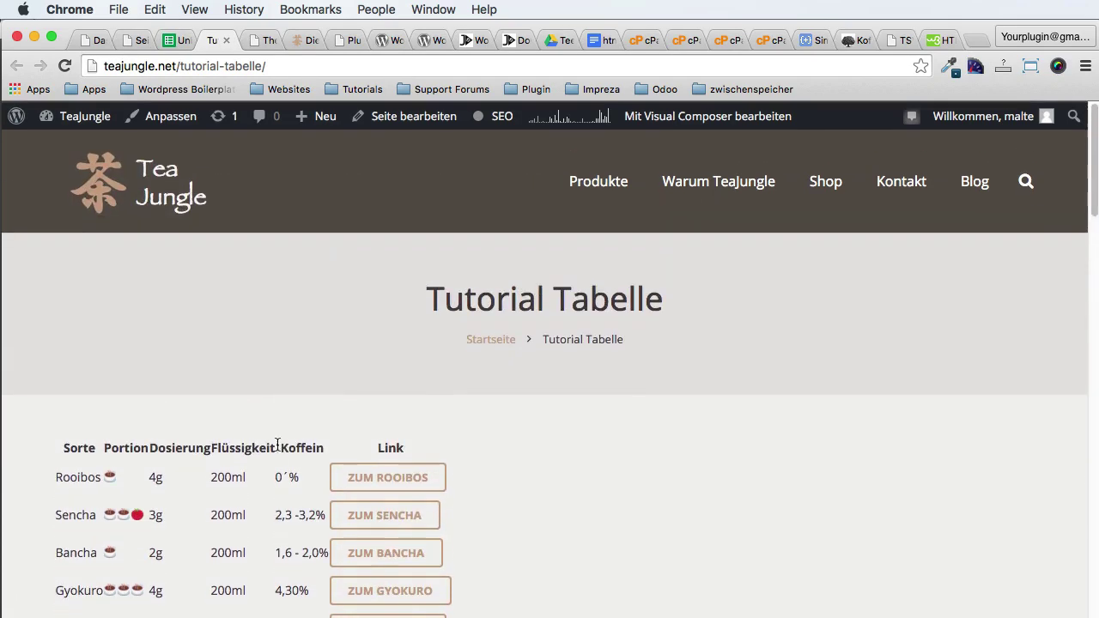
right_click(296, 446)
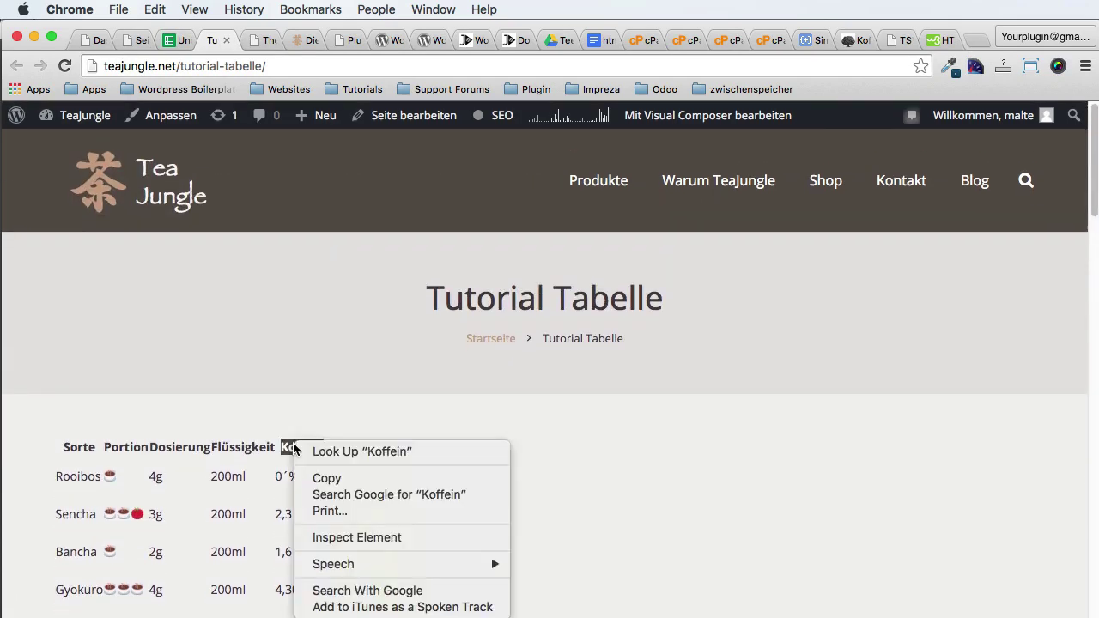
click(372, 539)
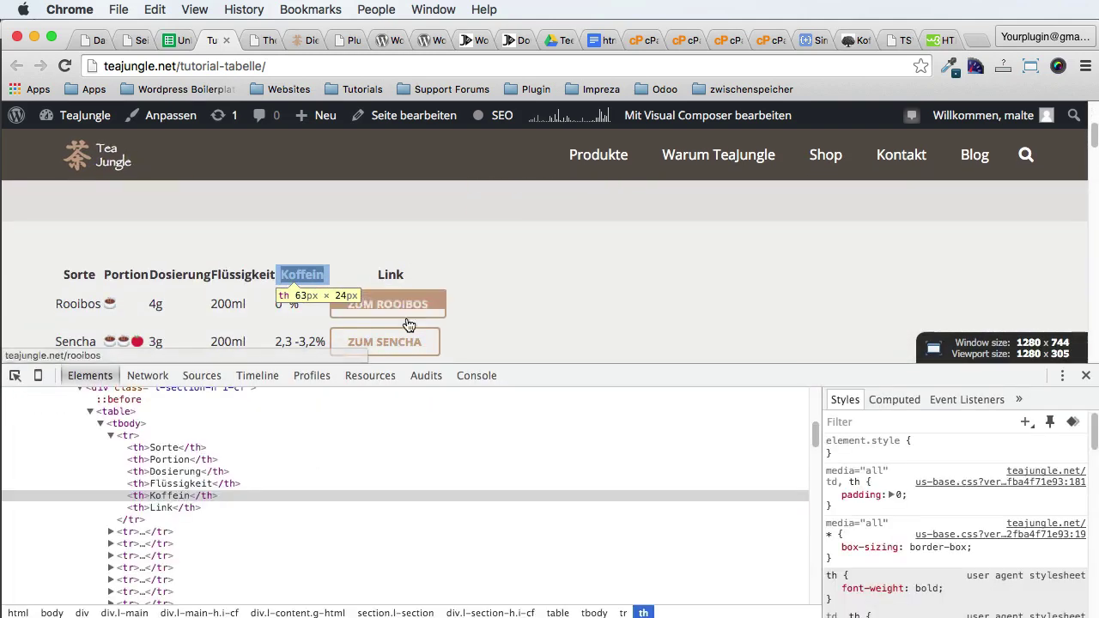
click(159, 449)
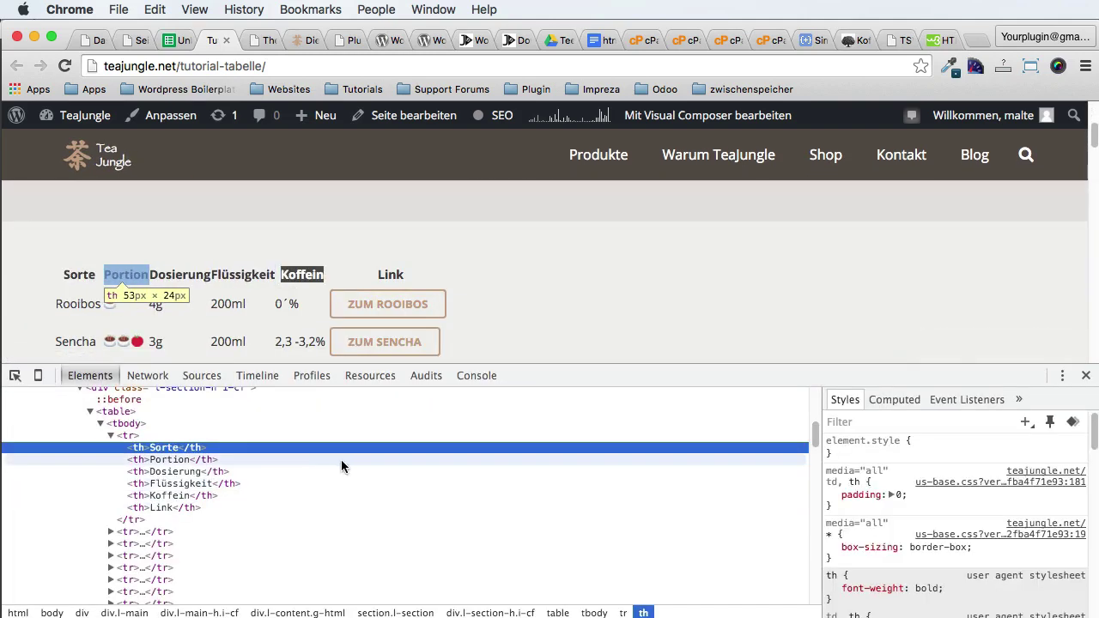
click(180, 437)
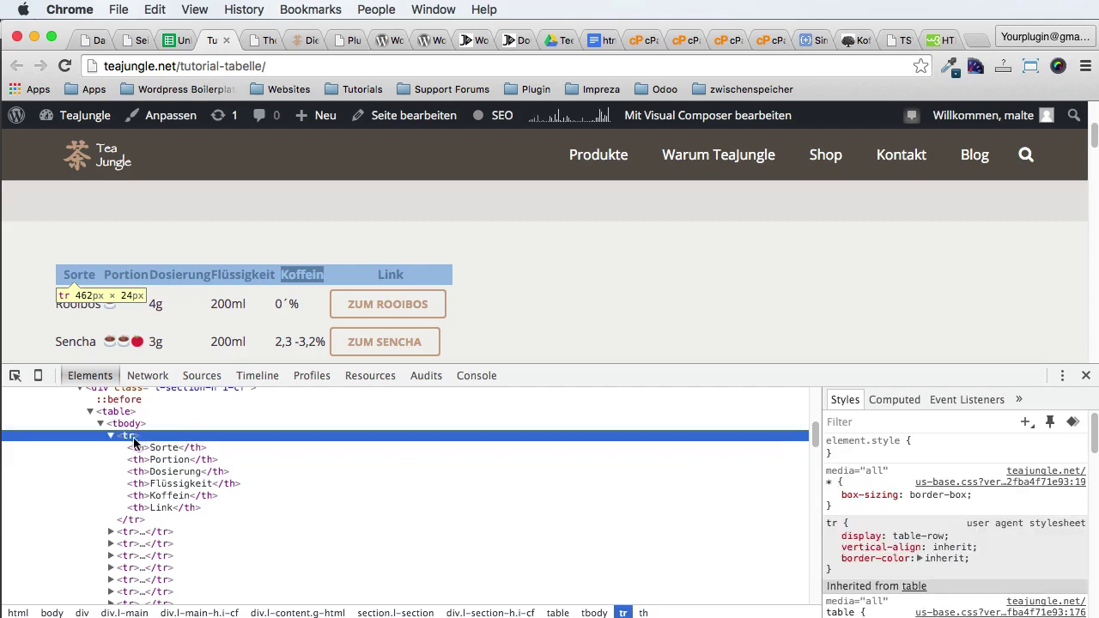
scroll(904, 446, down, 1)
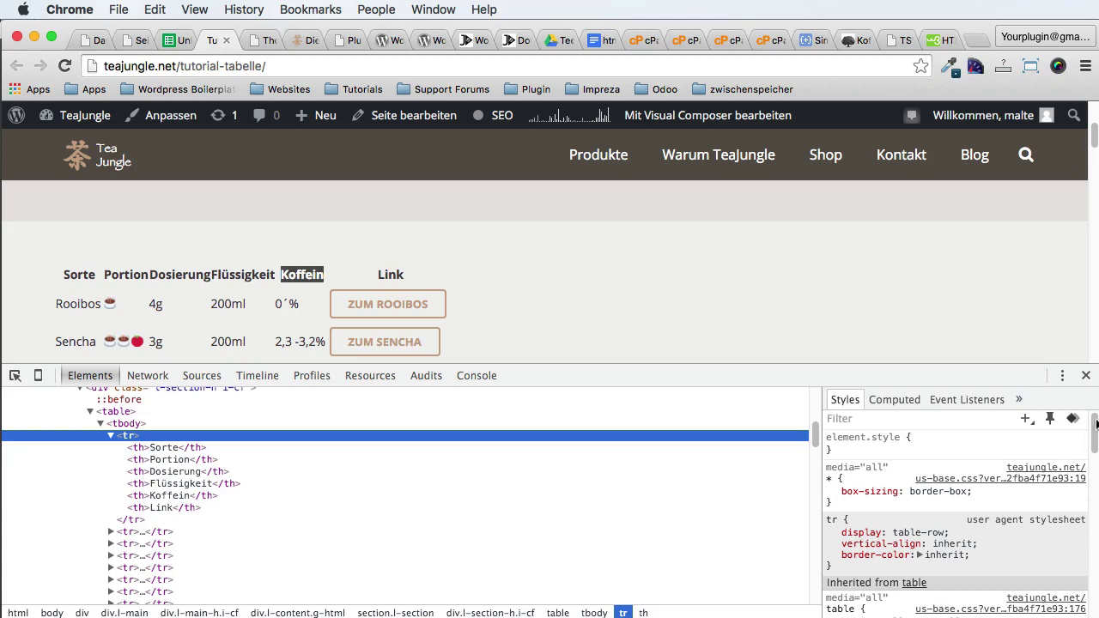
click(200, 375)
click(90, 375)
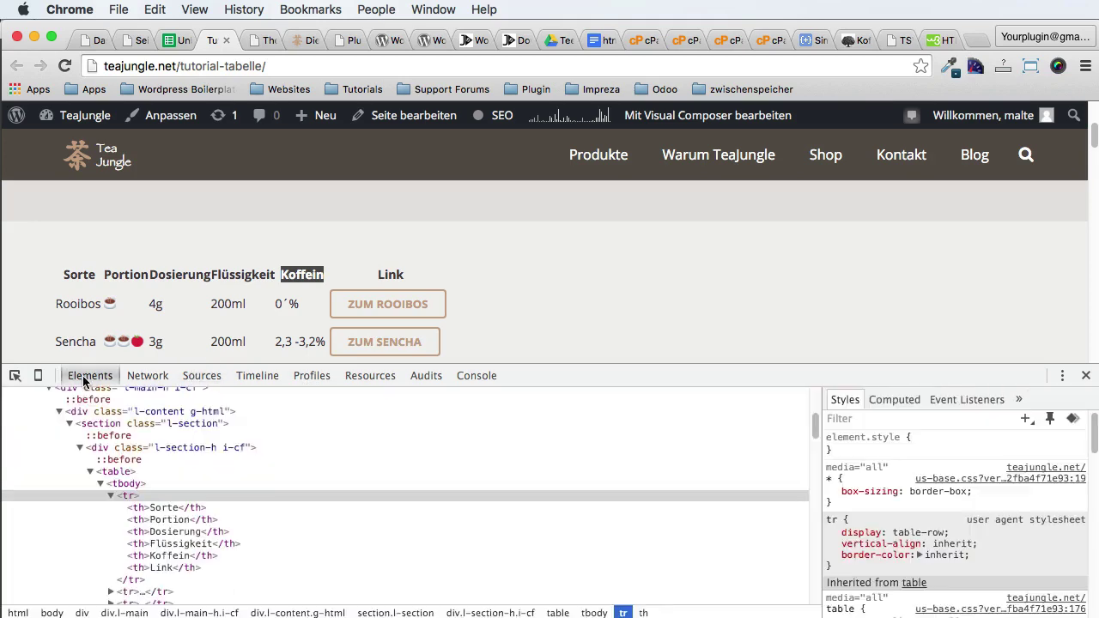
click(849, 450)
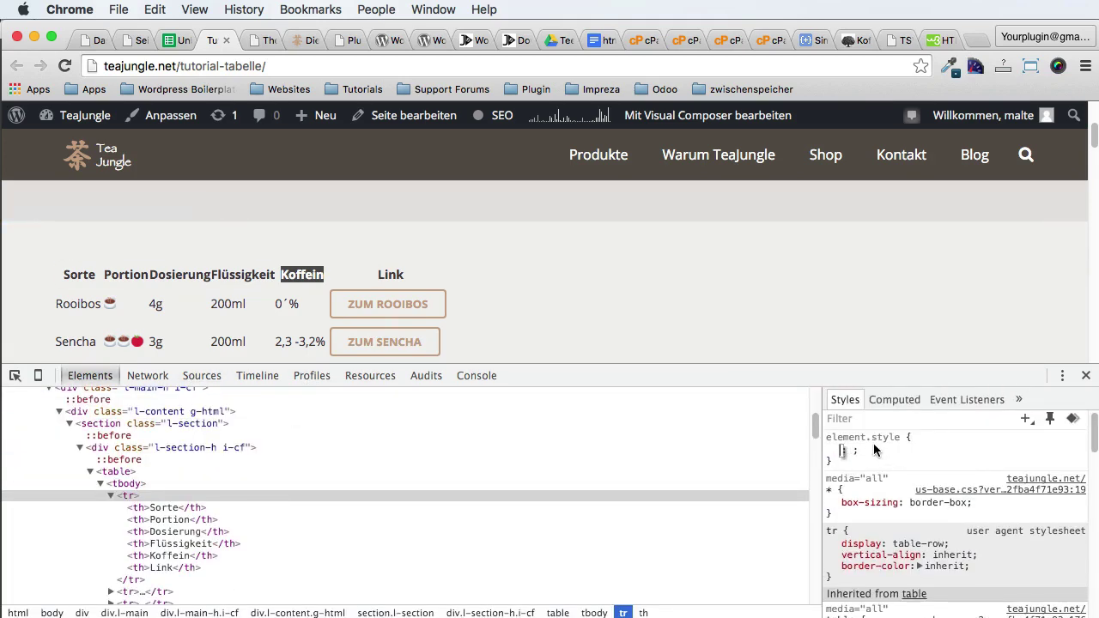
Step: Open the Impreza-child theme's style.css from wp-content/themes in the developer tools sources
click(202, 376)
click(69, 467)
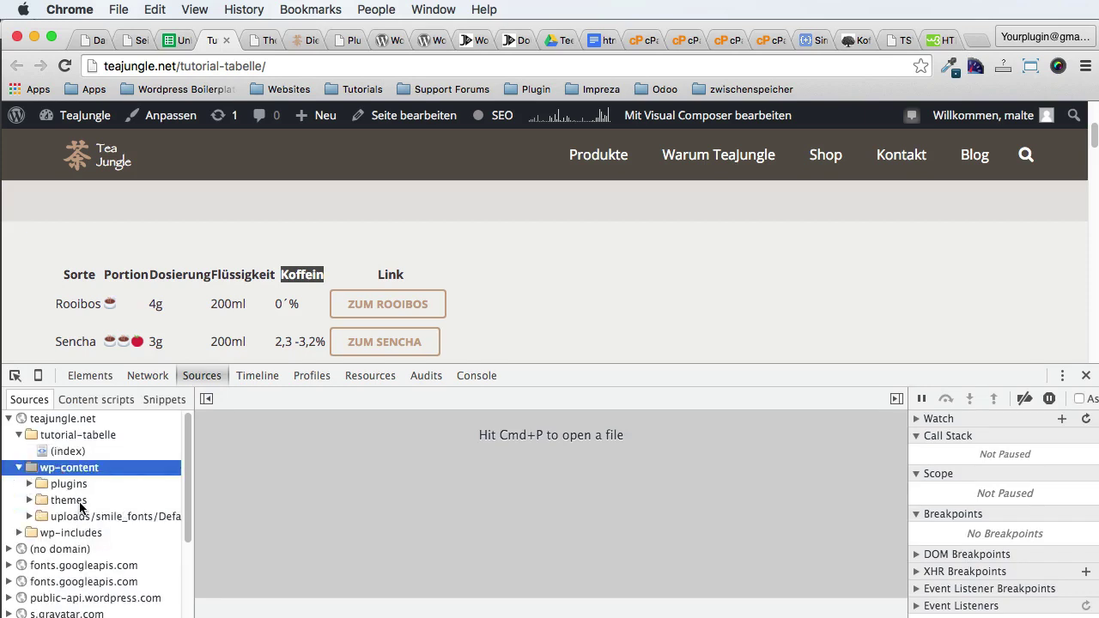
click(69, 532)
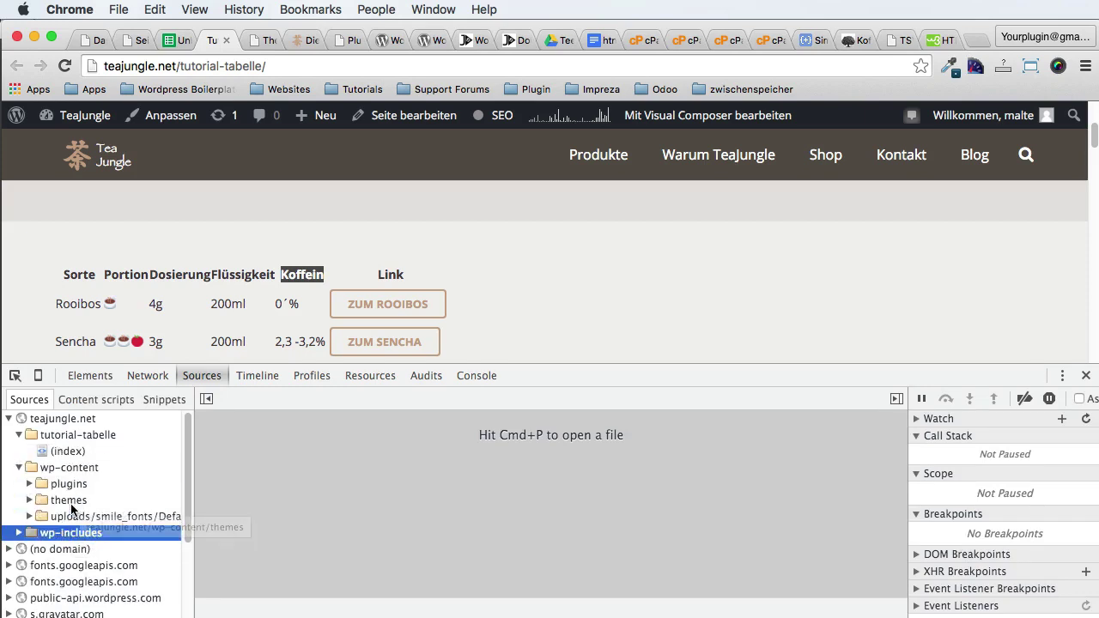
click(74, 504)
click(89, 532)
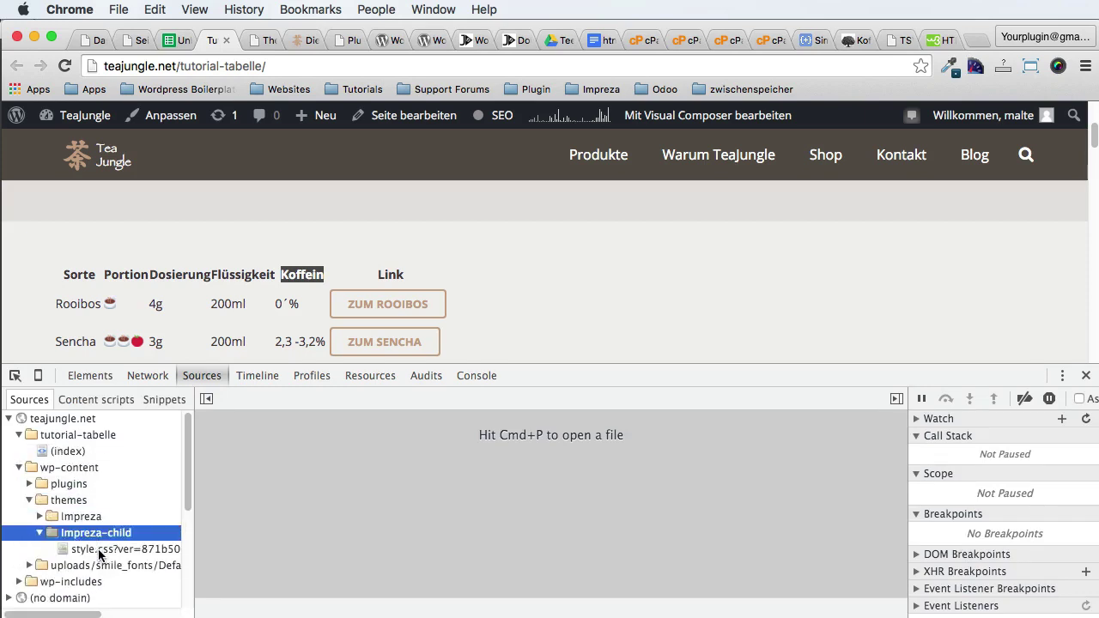
click(100, 550)
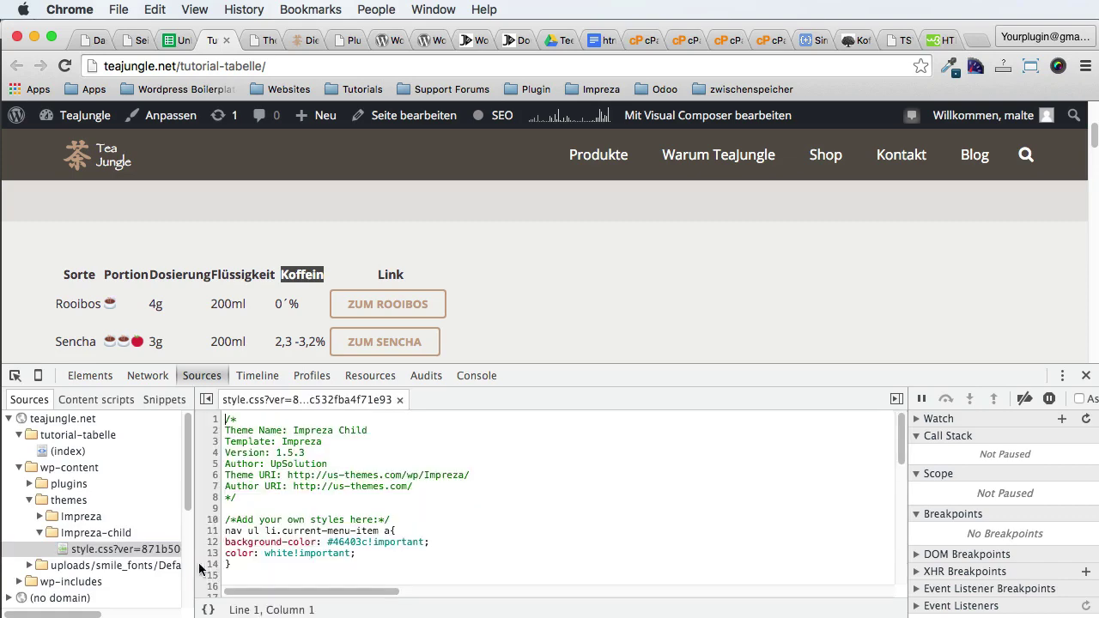
Step: Add a td rule with width:150px at the end of the child theme's style.css in the developer tools
scroll(375, 515, down, 5)
scroll(375, 515, down, 2)
click(375, 516)
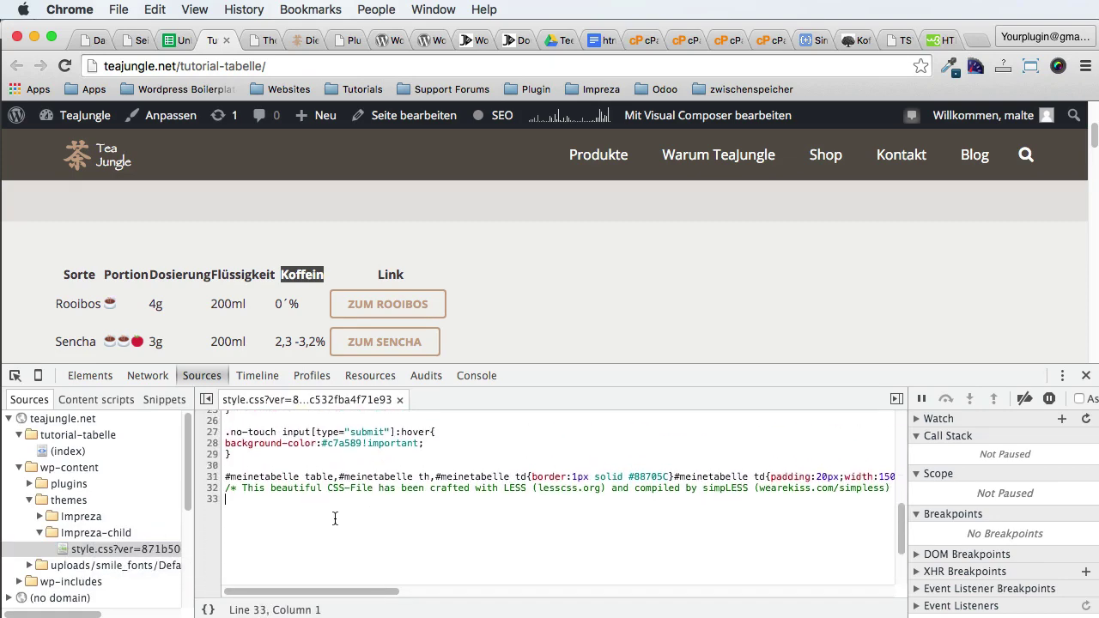
key(Return)
text(t)
key(Escape)
key(BackSpace)
text(t)
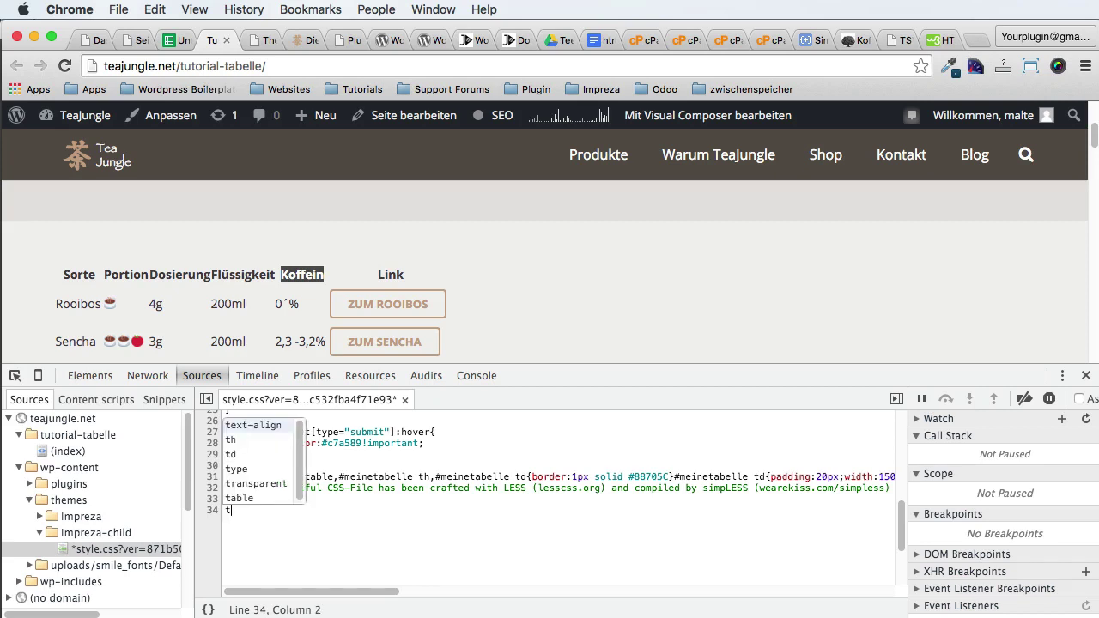
text(d{)
key(Return)
text(wid)
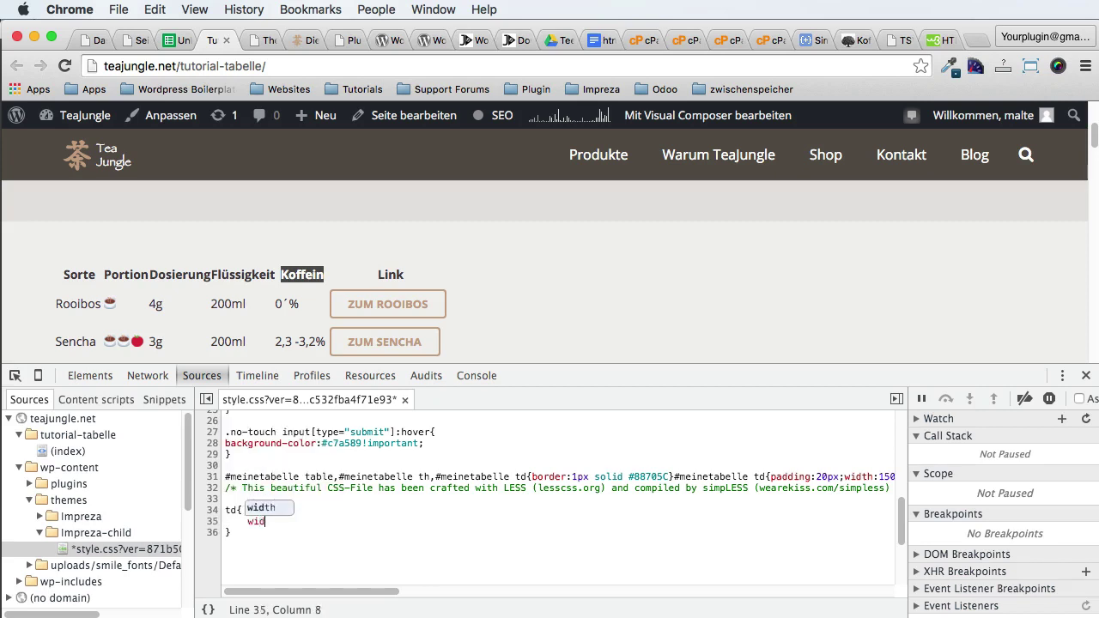
text(th:150px;     )
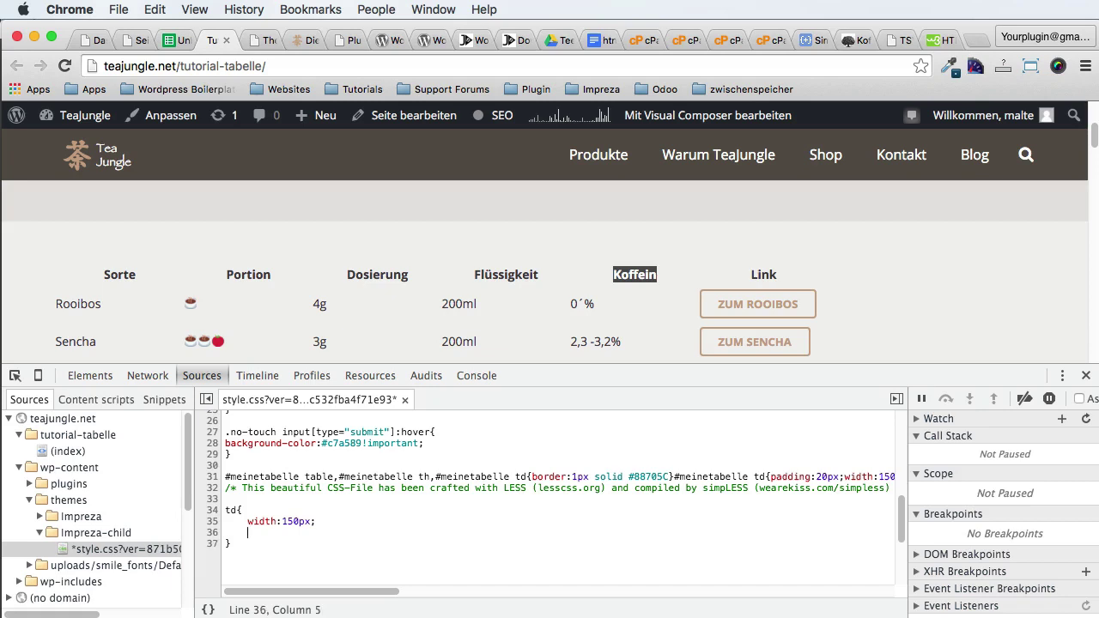
Step: Add text-align:center; without !important to the td rule and check the table cells on the page
text(text-)
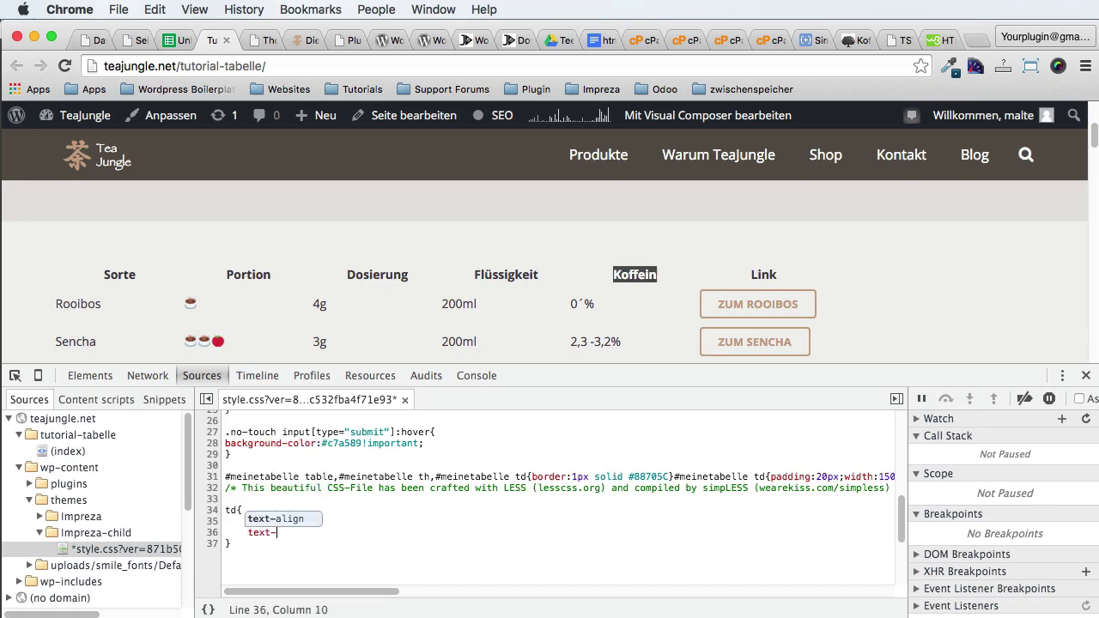
text(align:center)
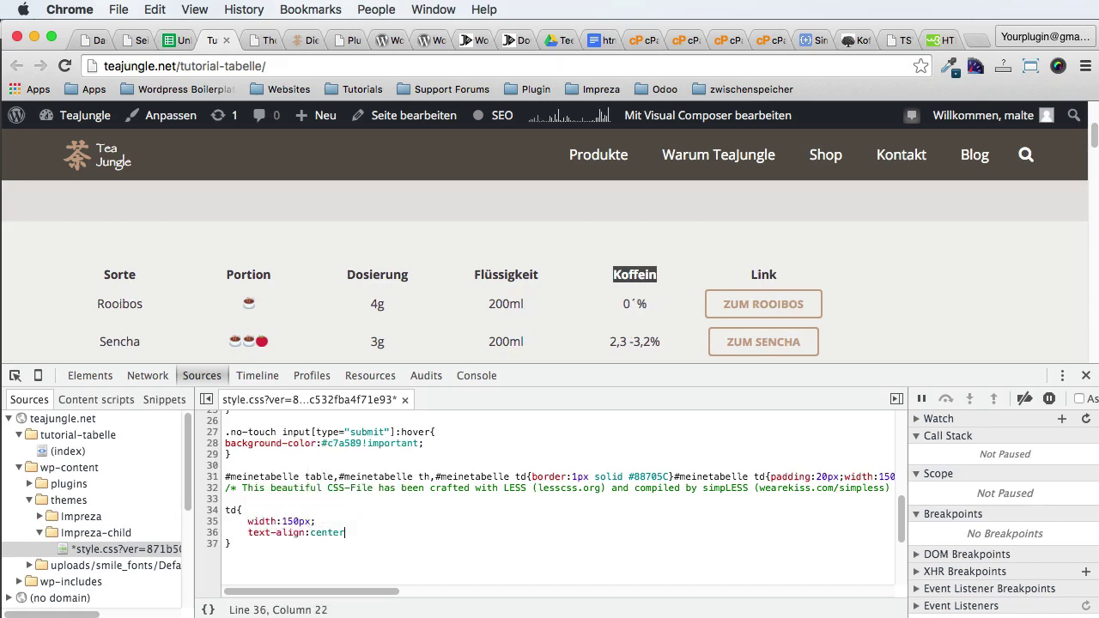
text(!important;)
scroll(315, 524, up, 1)
double_click(374, 551)
key(BackSpace)
key(BackSpace)
key(Delete)
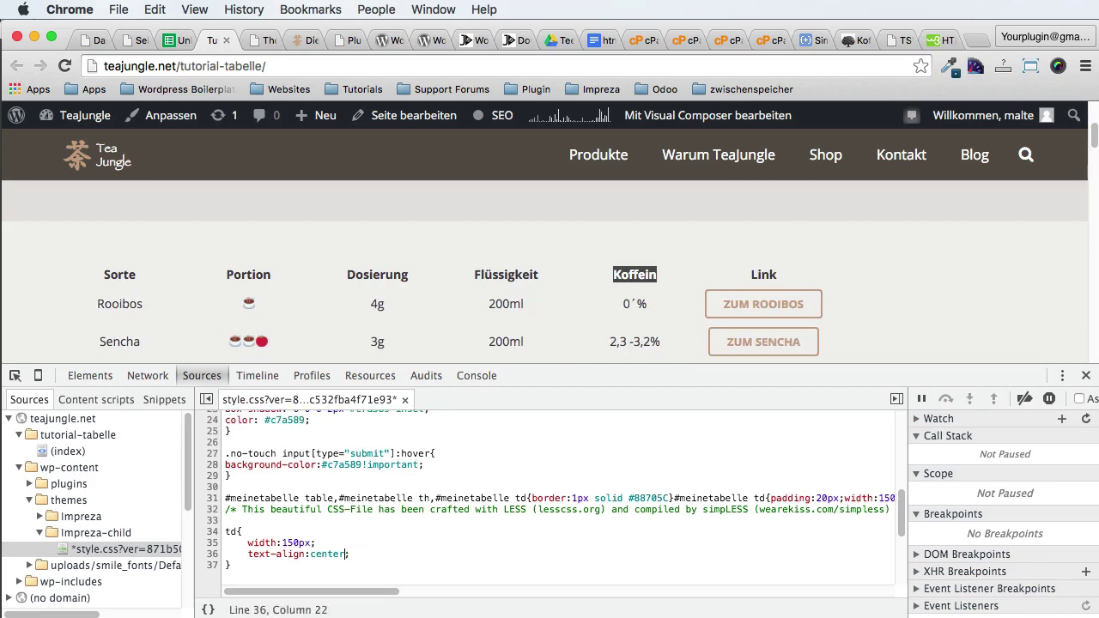
scroll(409, 289, down, 1)
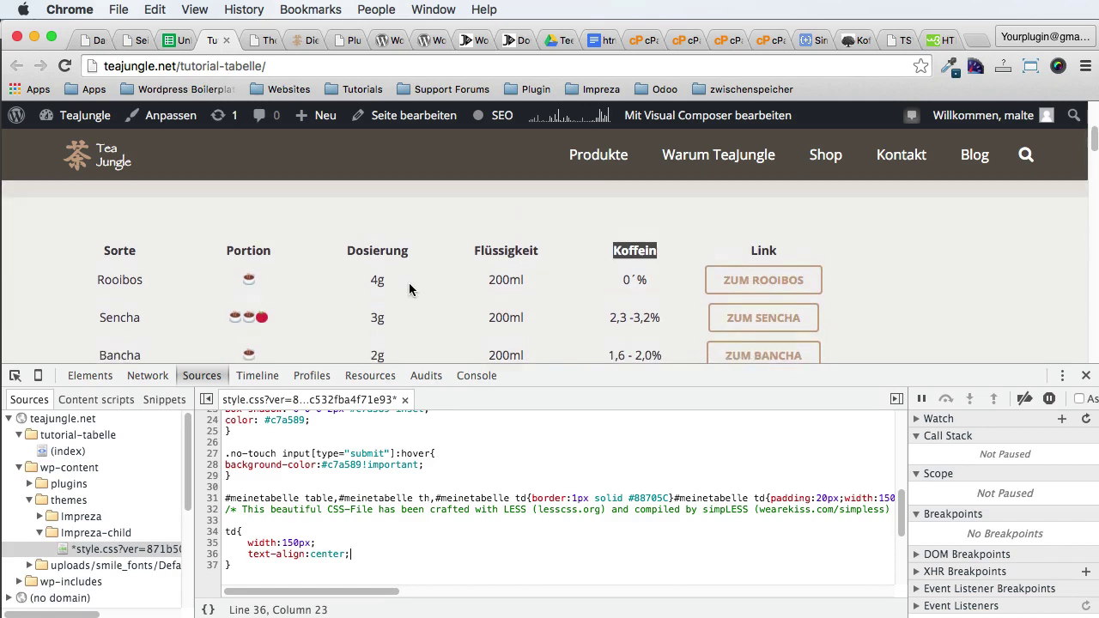
double_click(248, 258)
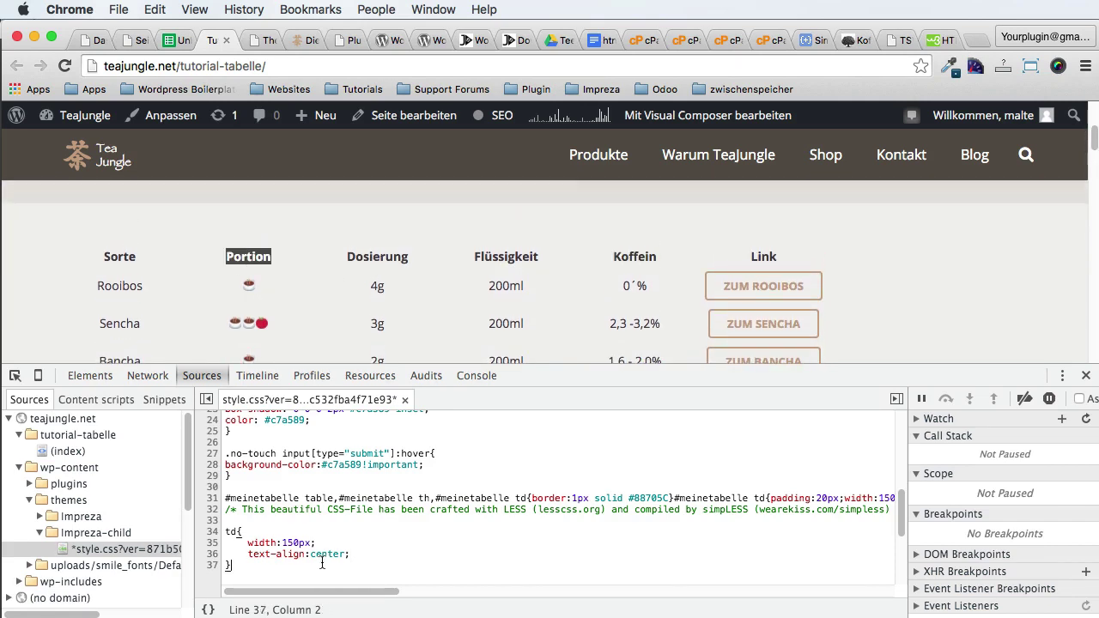
Step: Copy the complete td rule and open the theme file editor in the WordPress dashboard
scroll(322, 563, down, 1)
drag(258, 538, 222, 505)
key(super+c)
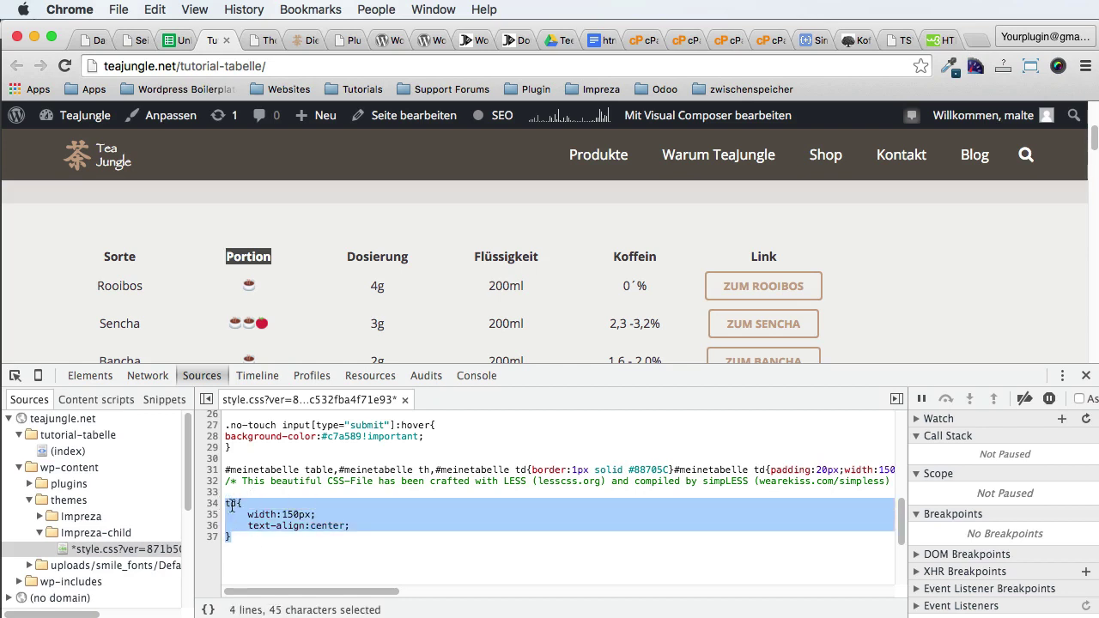
click(133, 40)
click(95, 41)
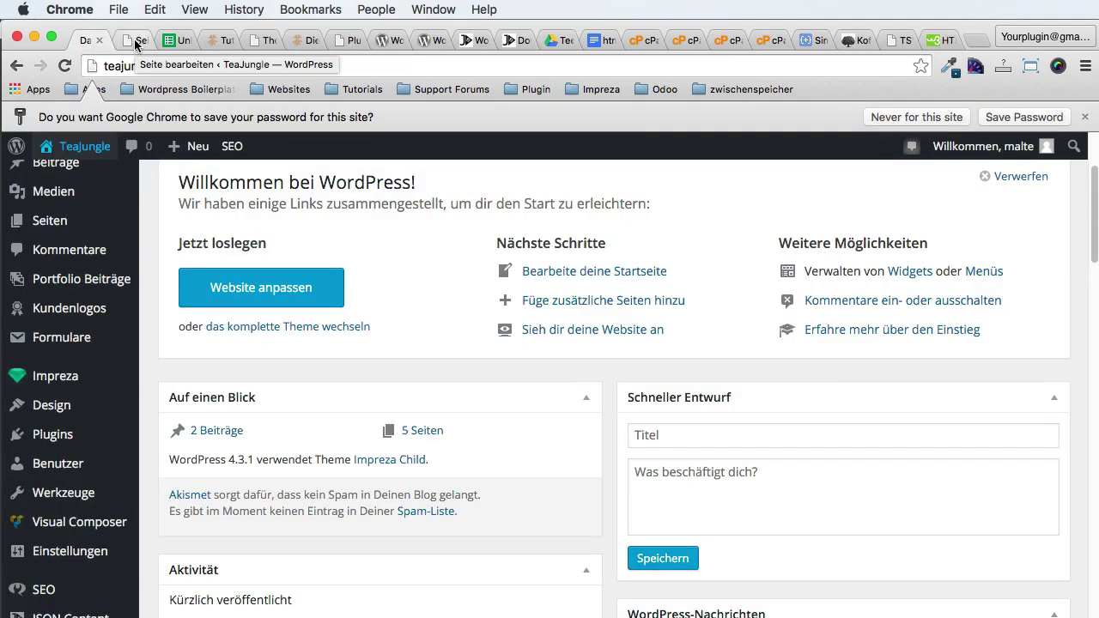
mouse_move(75, 412)
click(167, 523)
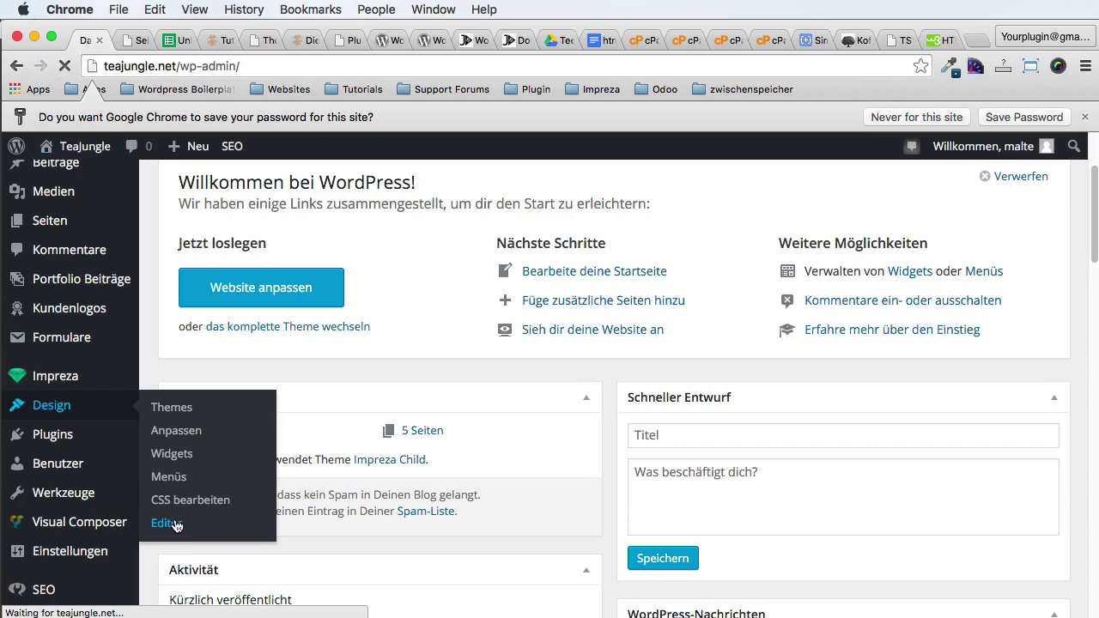
Step: Paste the td rule at the end of the child theme's stylesheet and save the file
scroll(352, 399, down, 10)
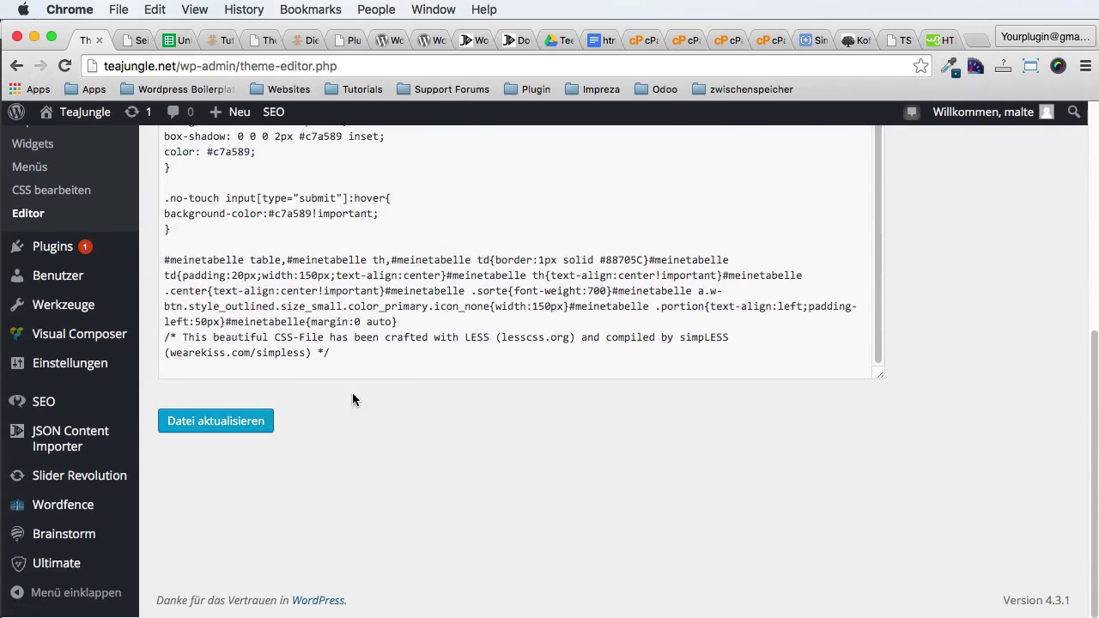
click(423, 371)
key(Return)
key(Return)
key(Return)
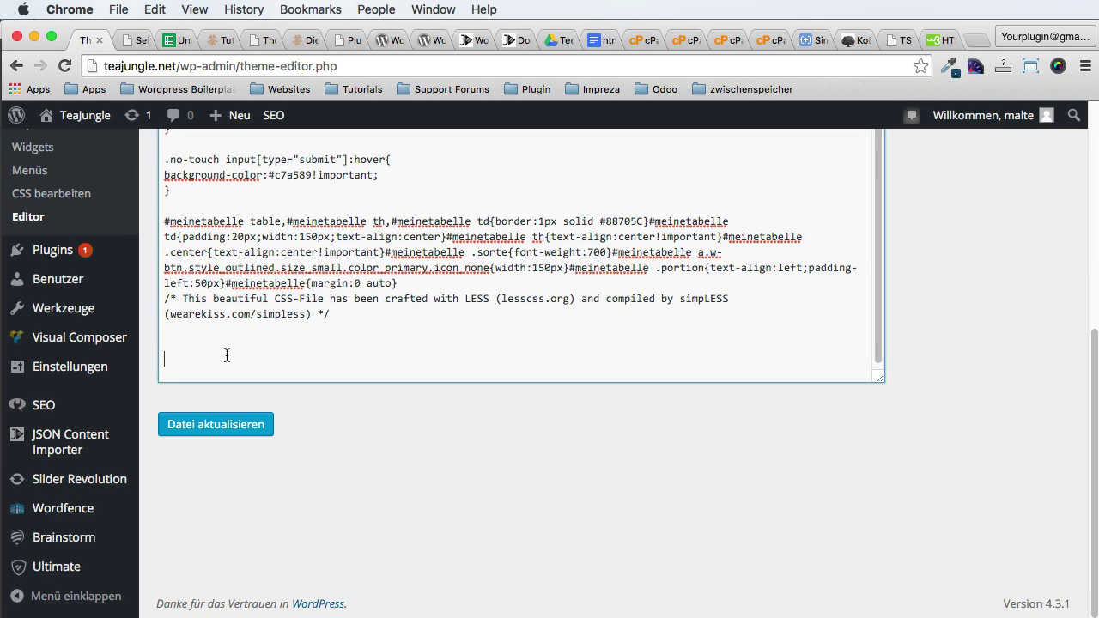
key(super+v)
click(228, 424)
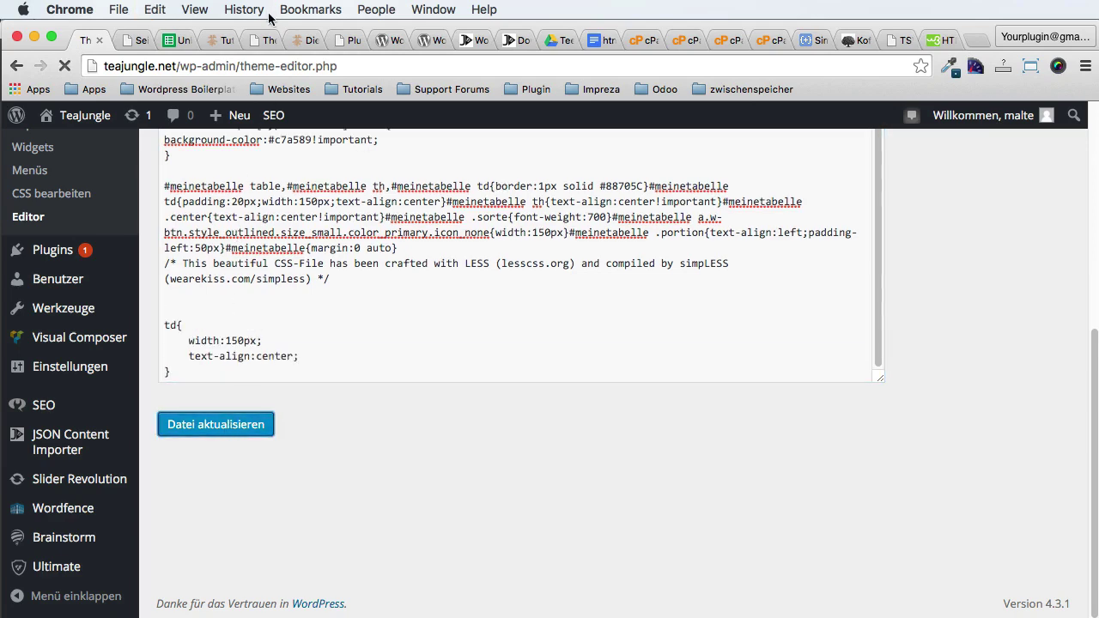
Step: Add class="portion" to the td holding {port} in the Tutorial Tabelle page's code and update the page
click(212, 42)
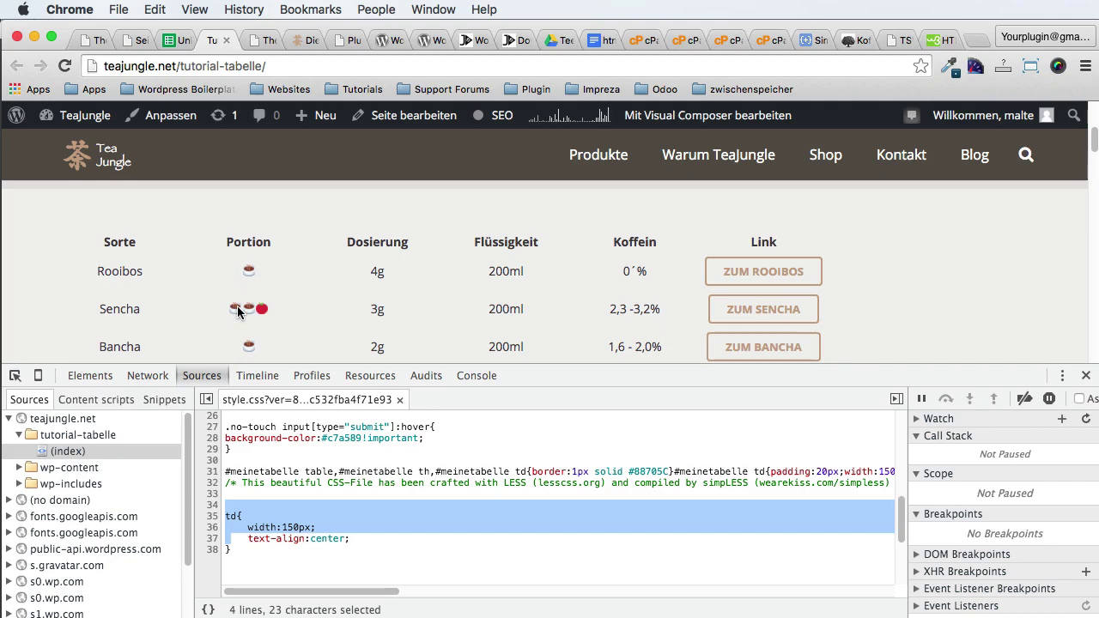
click(135, 40)
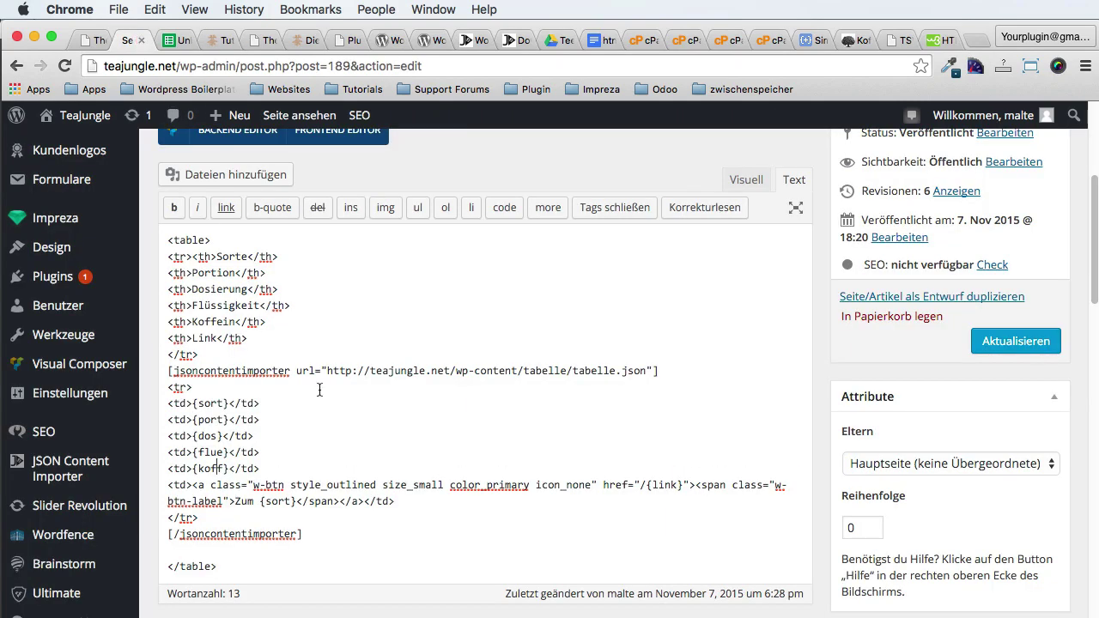
scroll(283, 404, down, 1)
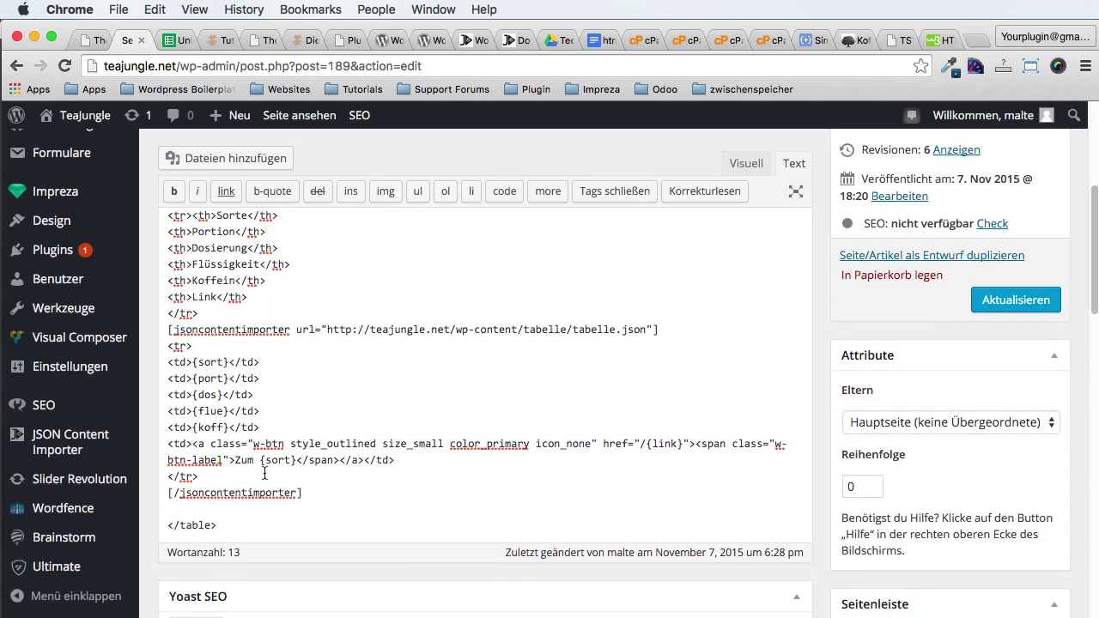
click(185, 427)
key(BackSpace)
text(class=")
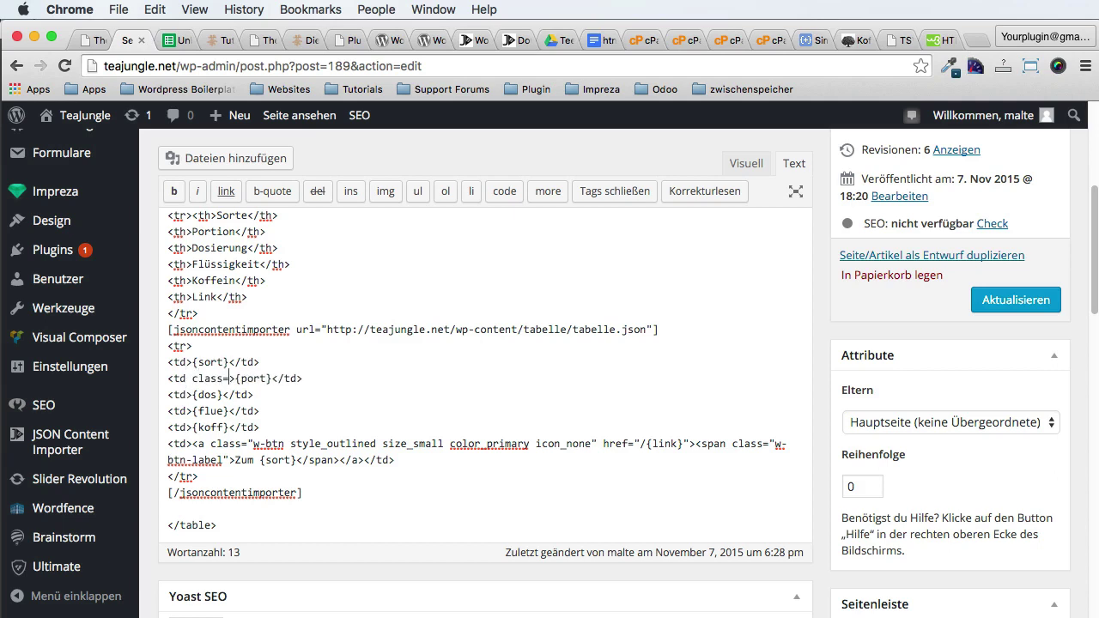
text(portion")
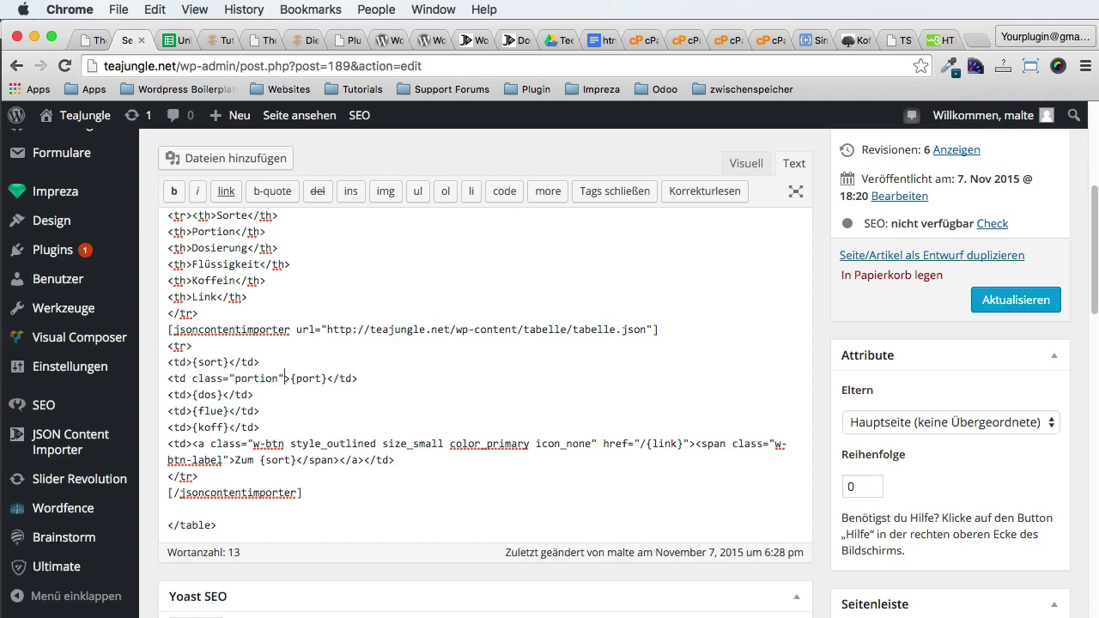
click(1018, 301)
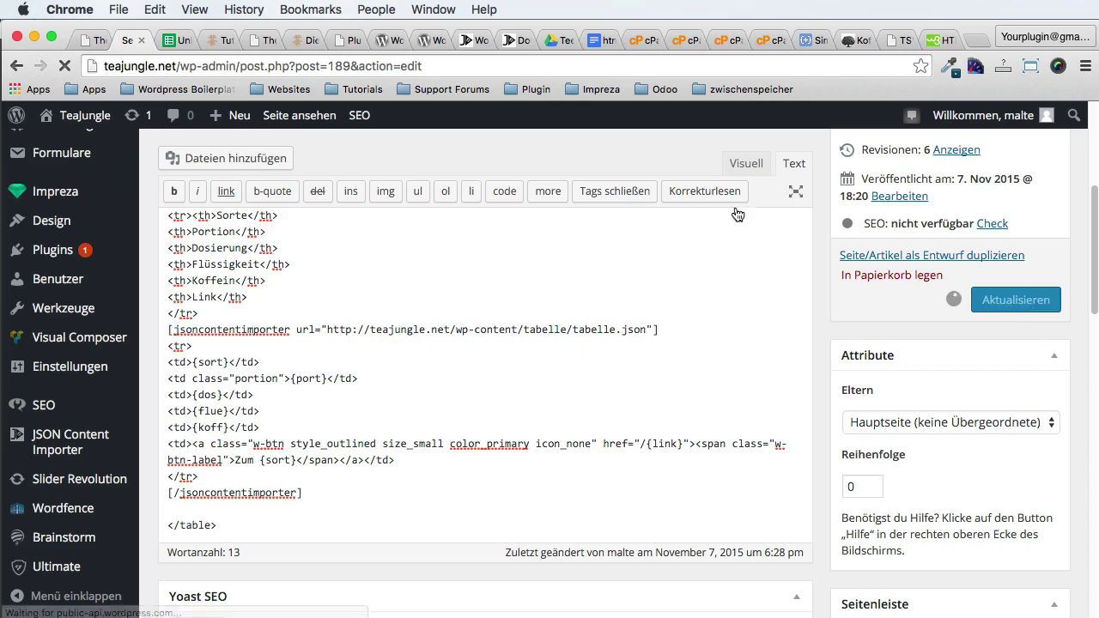
Step: Add a td.portion rule with text-align:left; below the td rule in the live page's style.css in the developer tools
click(215, 40)
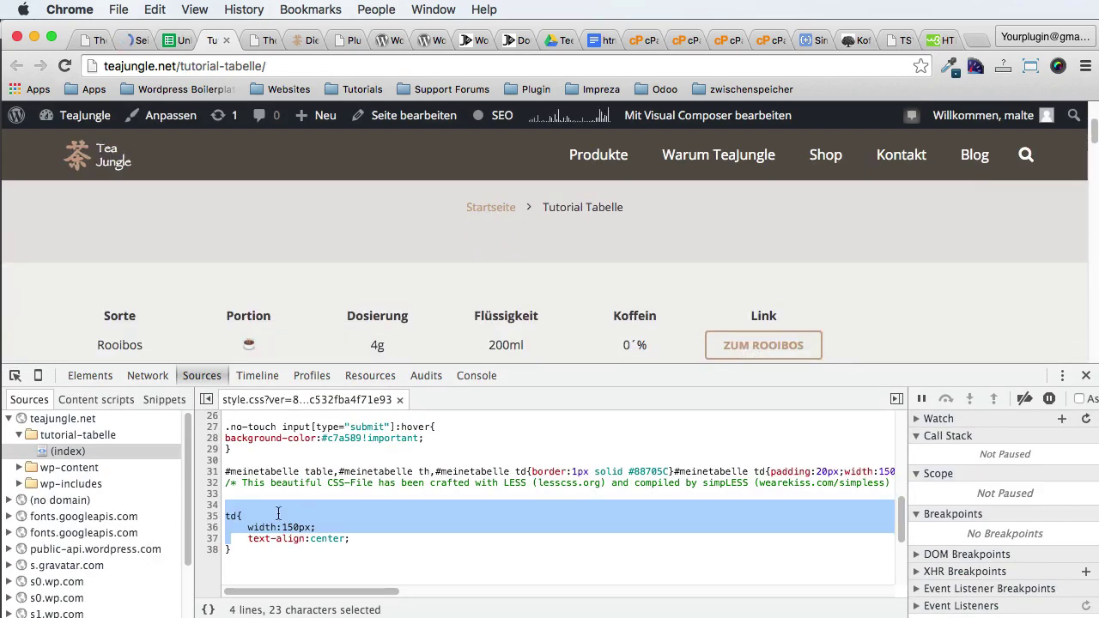
click(300, 539)
click(287, 554)
key(Return)
key(Return)
text(t)
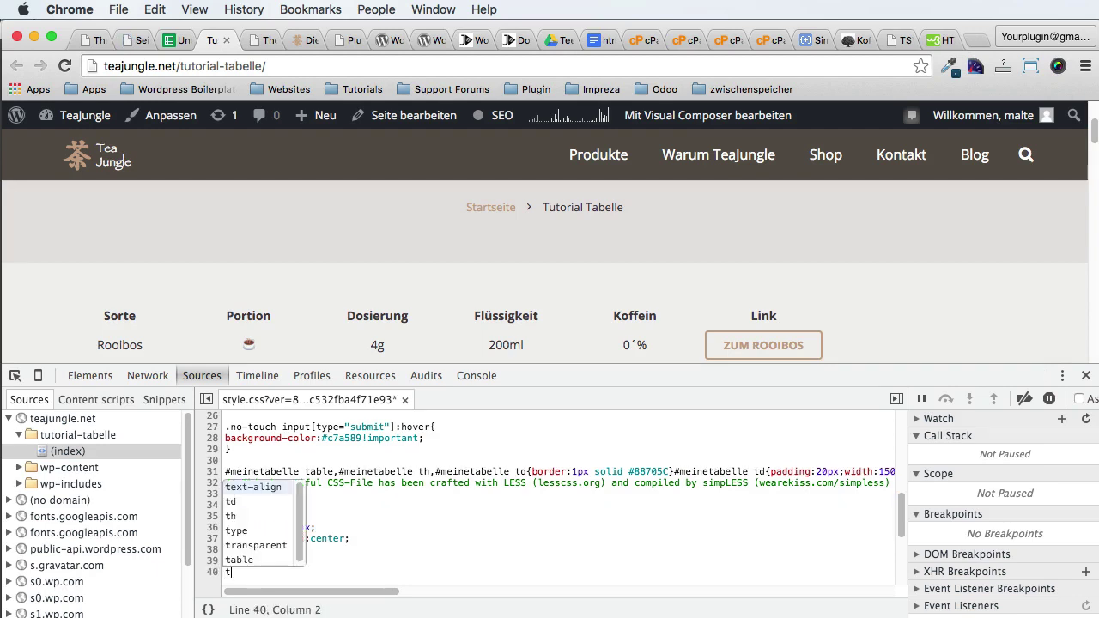
text(d.portion{)
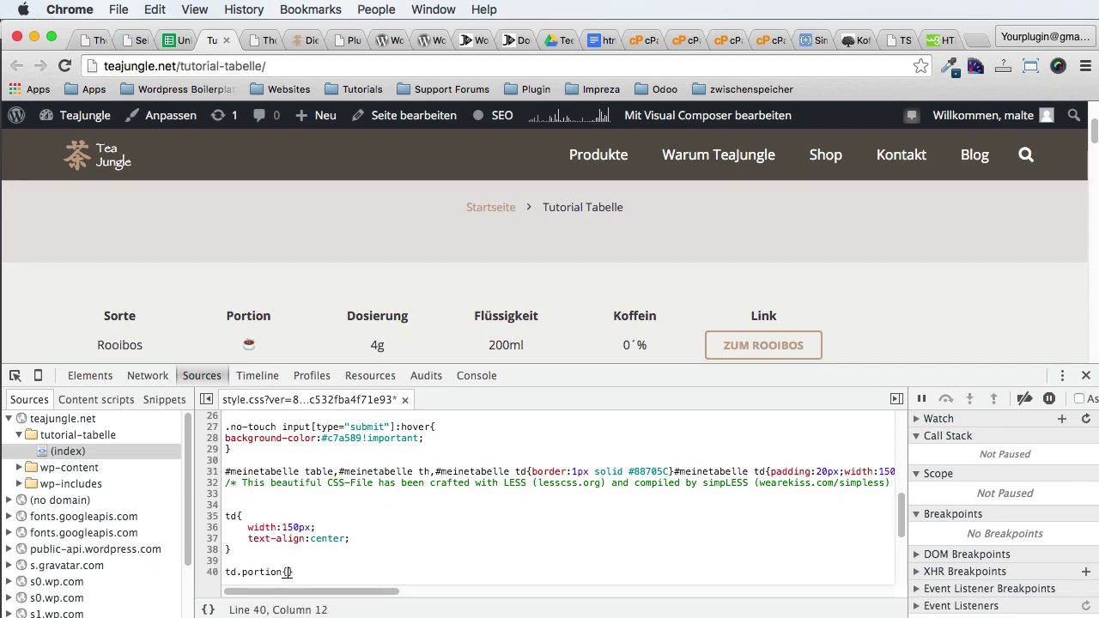
key(Return)
text(text-a)
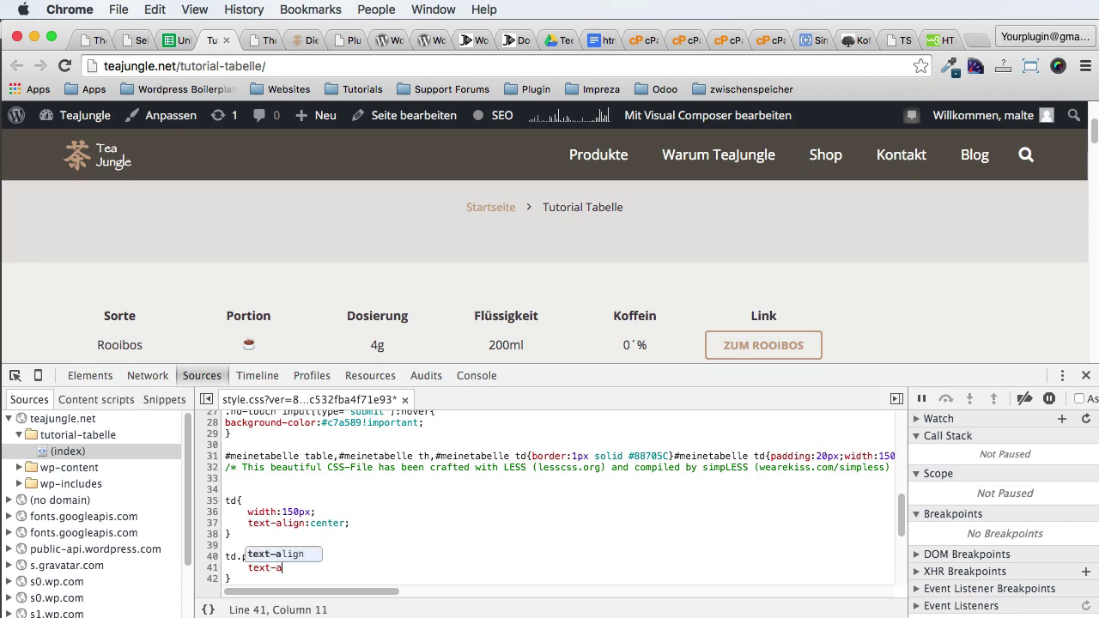
text(ligngn:left;)
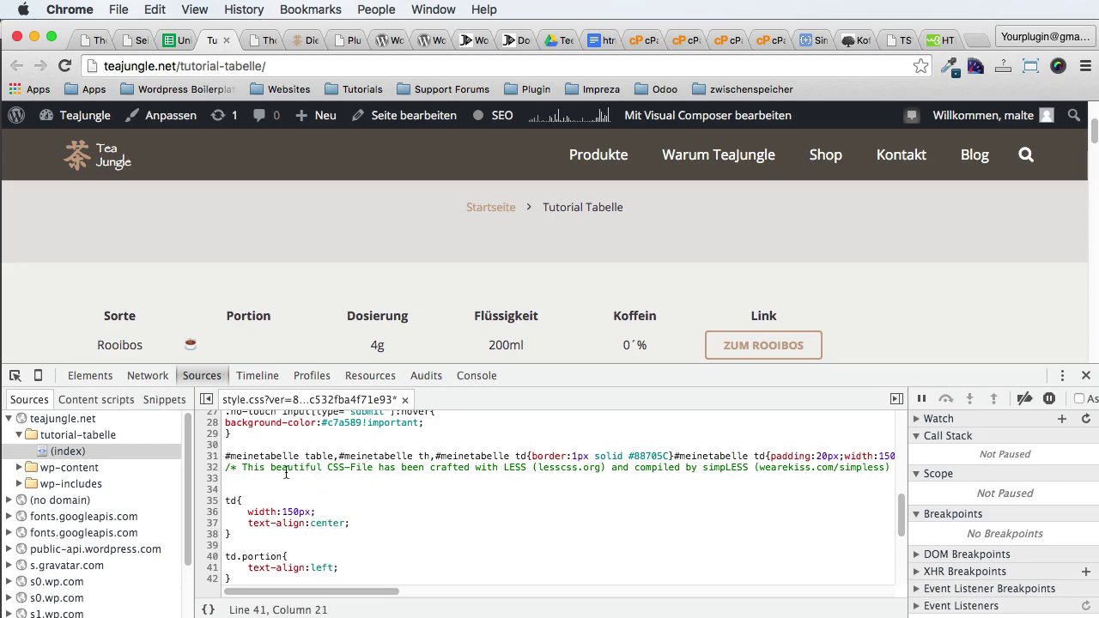
scroll(272, 313, down, 2)
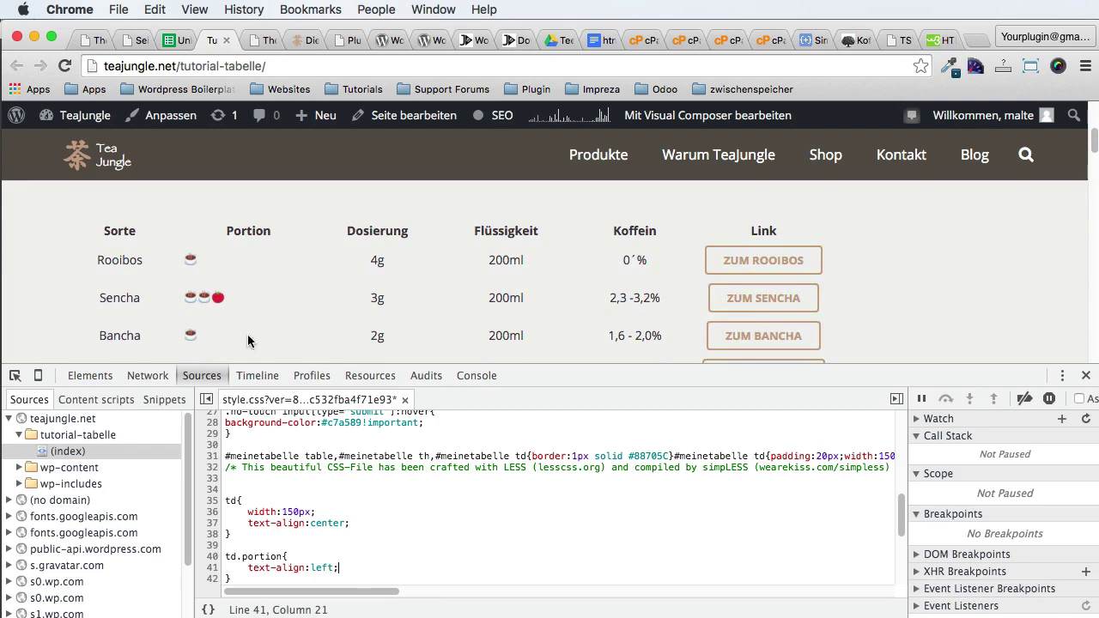
Step: Add padding-left:50px; to the td.portion rule and check the Portion column on the page
text(;)
key(Return)
text(paddi)
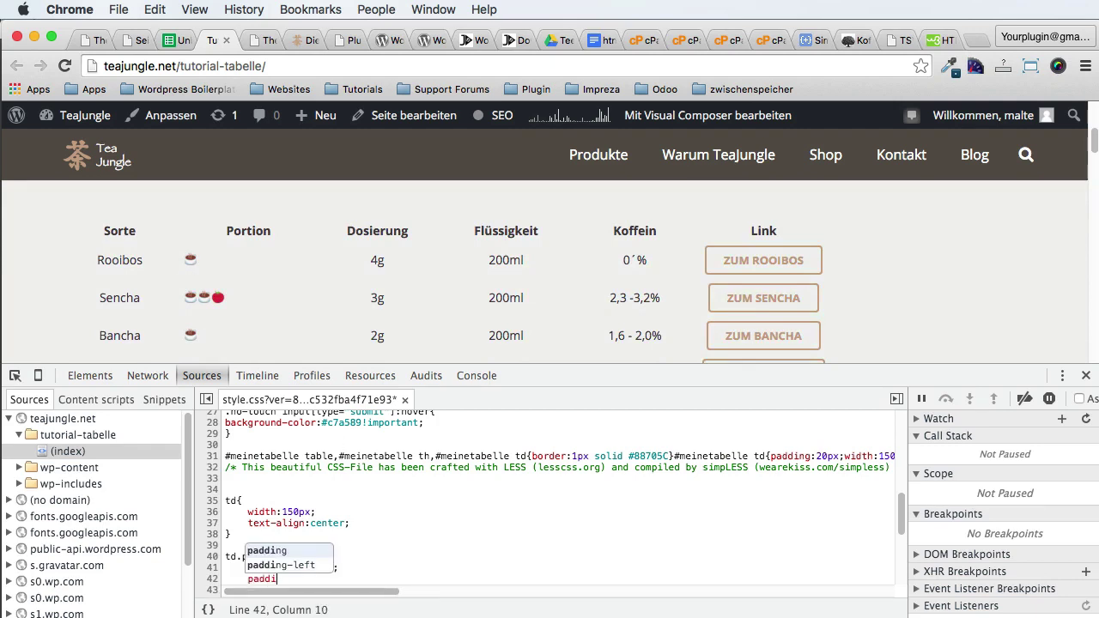
text(ng-left:50px)
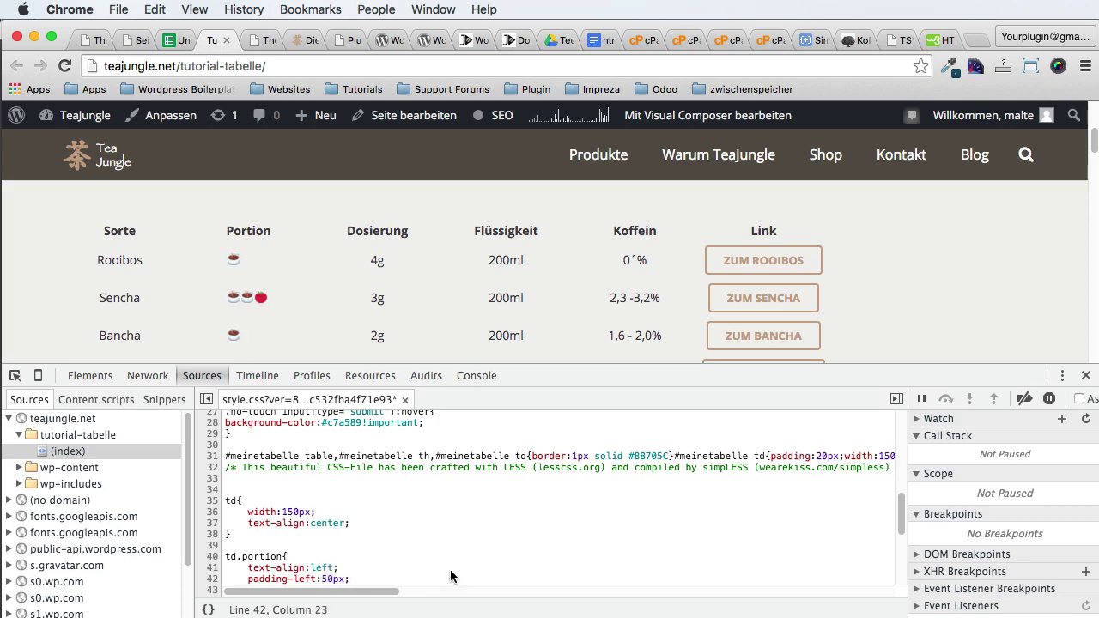
text(;)
scroll(222, 241, down, 2)
scroll(241, 234, up, 2)
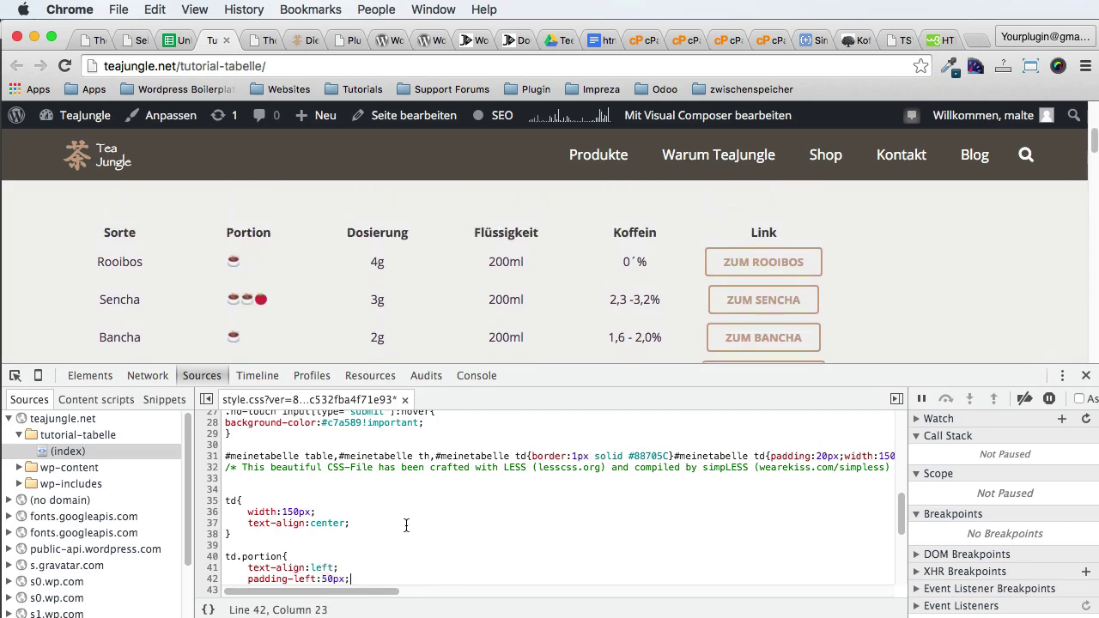
scroll(407, 525, down, 2)
key(Up)
key(Up)
key(Up)
key(Up)
key(Up)
scroll(344, 258, down, 1)
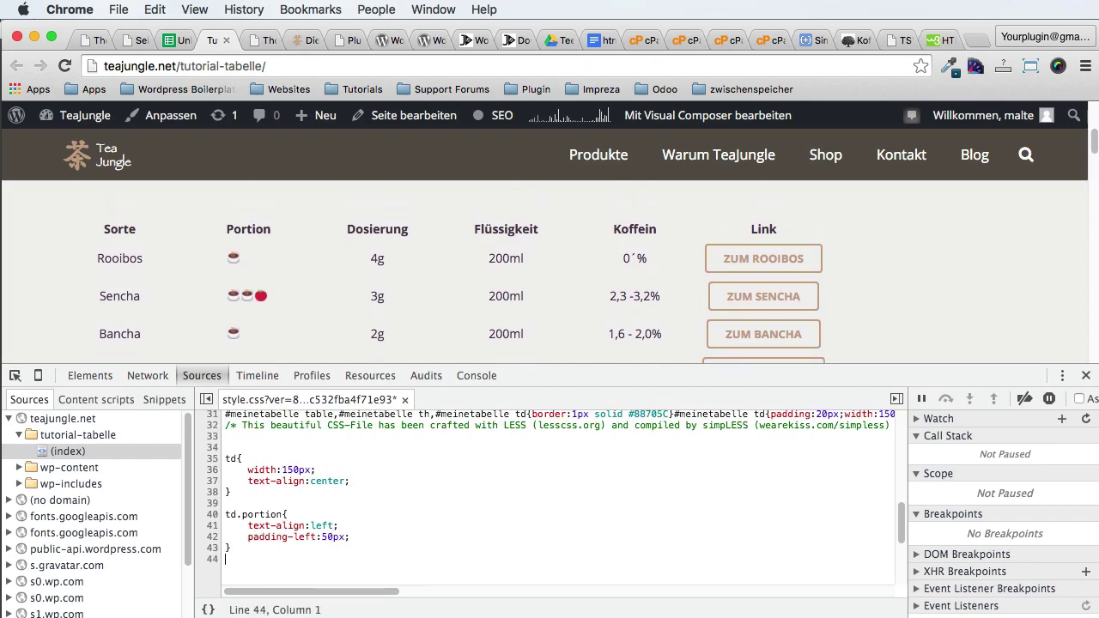
Step: Switch to the W3Schools HTML tables page and copy the table, th, td example rule with border: 1px solid black
click(945, 40)
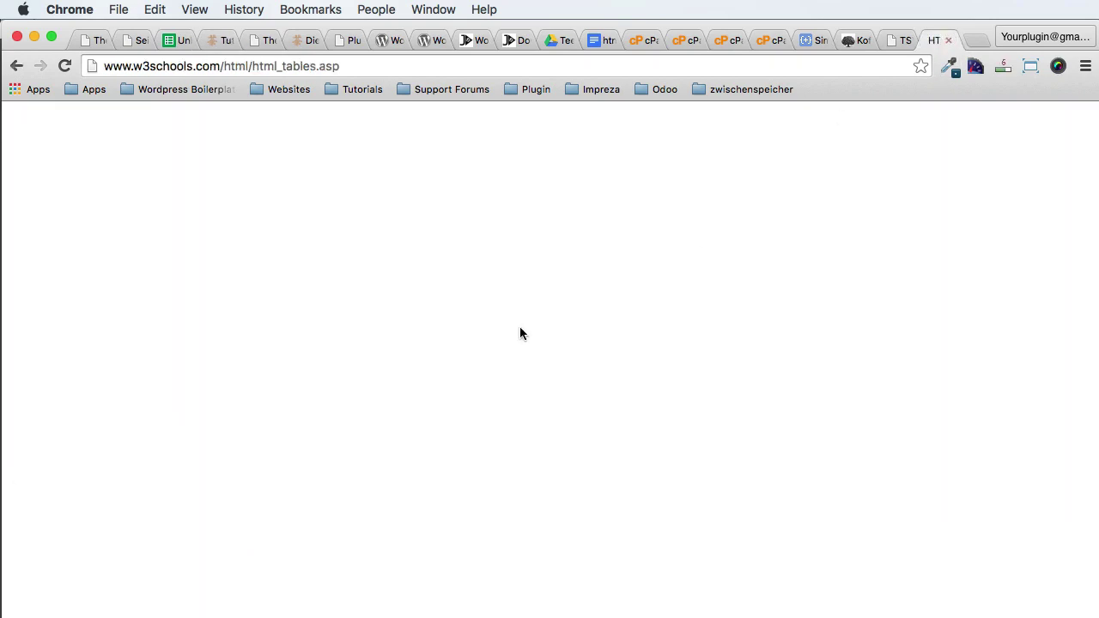
scroll(216, 352, down, 10)
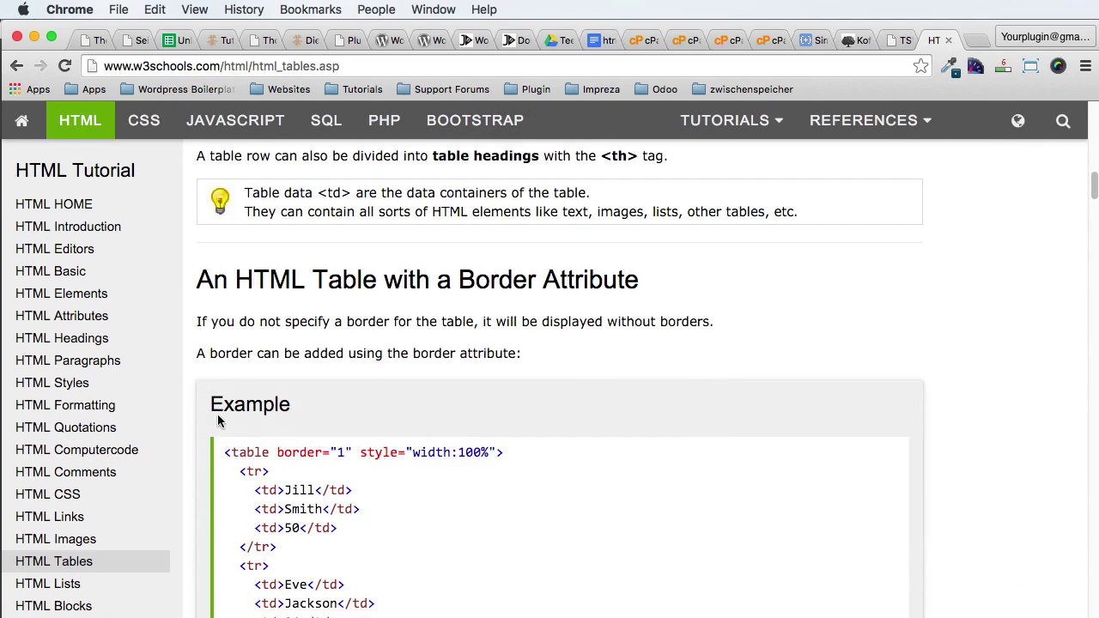
scroll(231, 433, down, 8)
scroll(288, 363, up, 2)
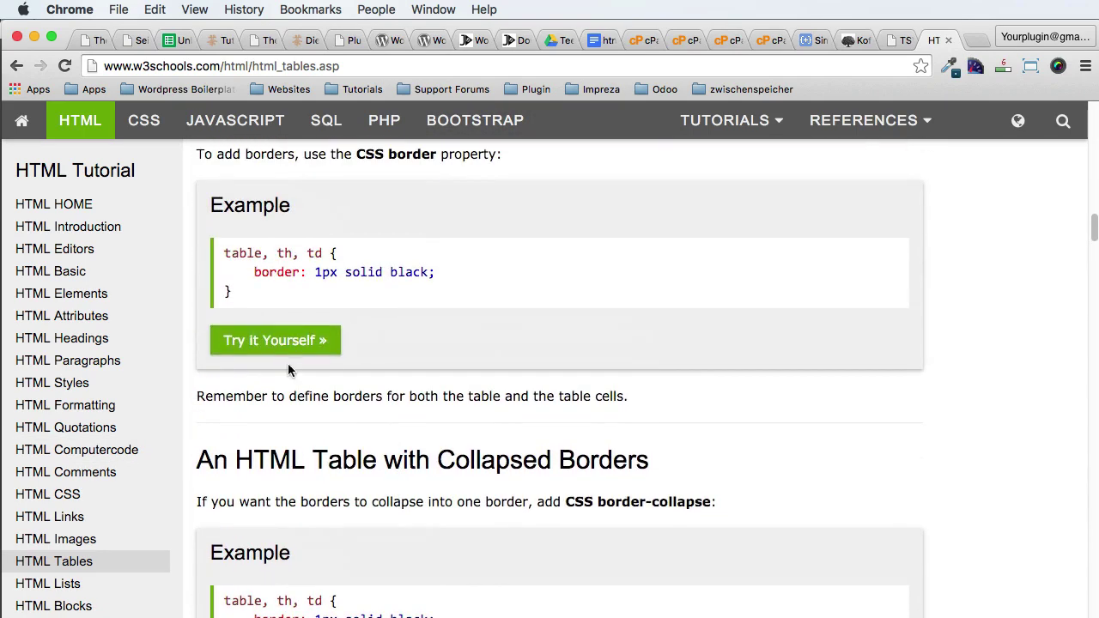
triple_click(230, 281)
key(super+c)
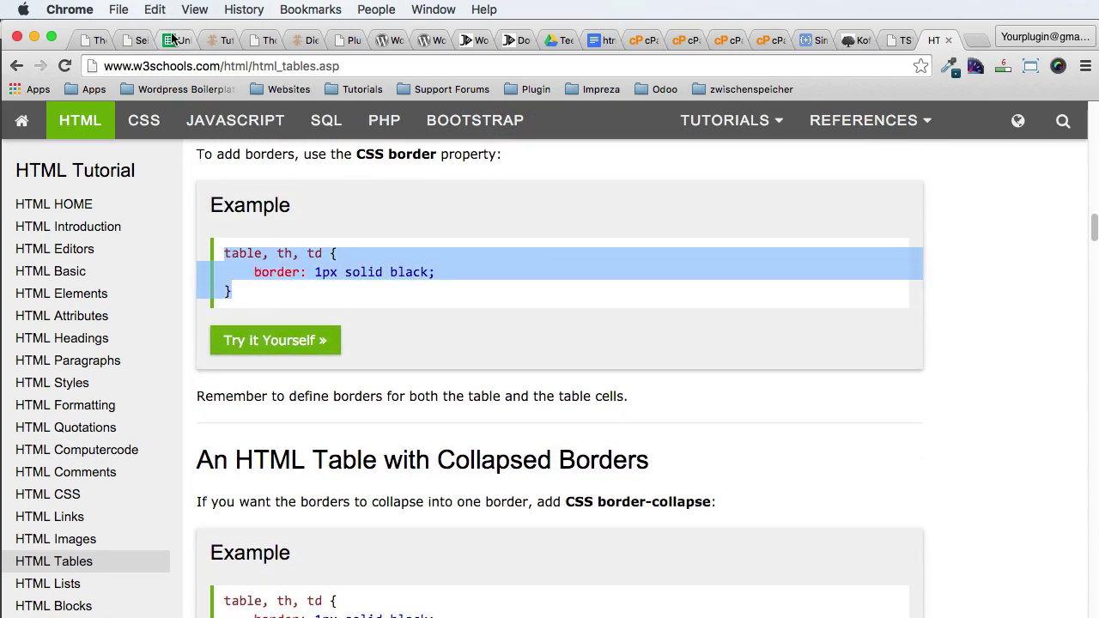
Step: Paste the copied table, th, td rule with border: 1px solid black below td.portion in the Tutorial Tabelle page's style.css
click(212, 40)
click(301, 557)
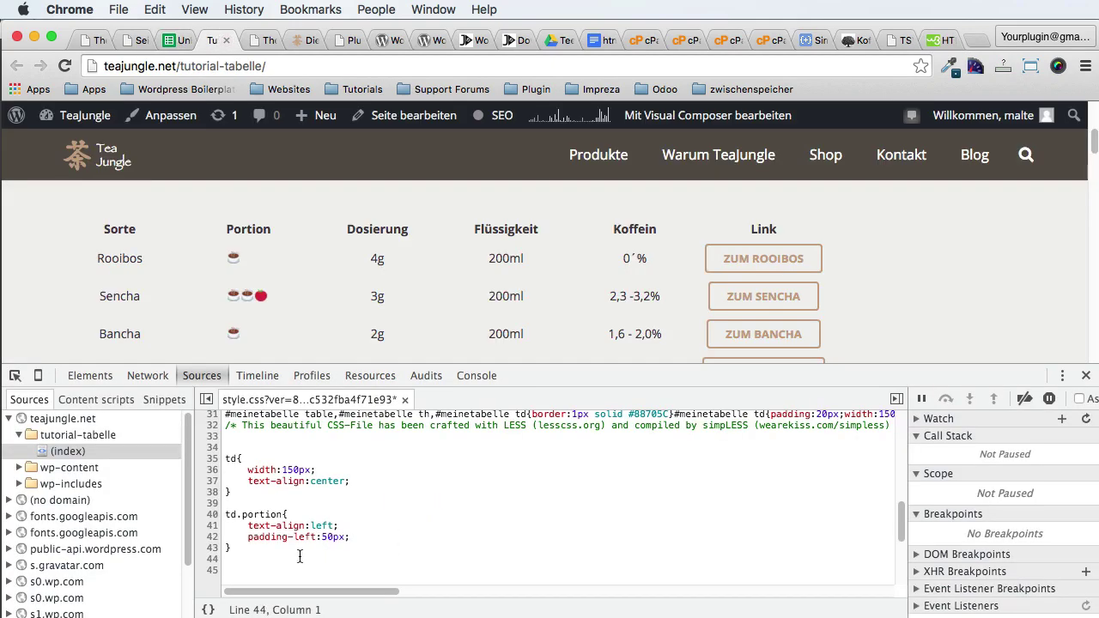
key(super+v)
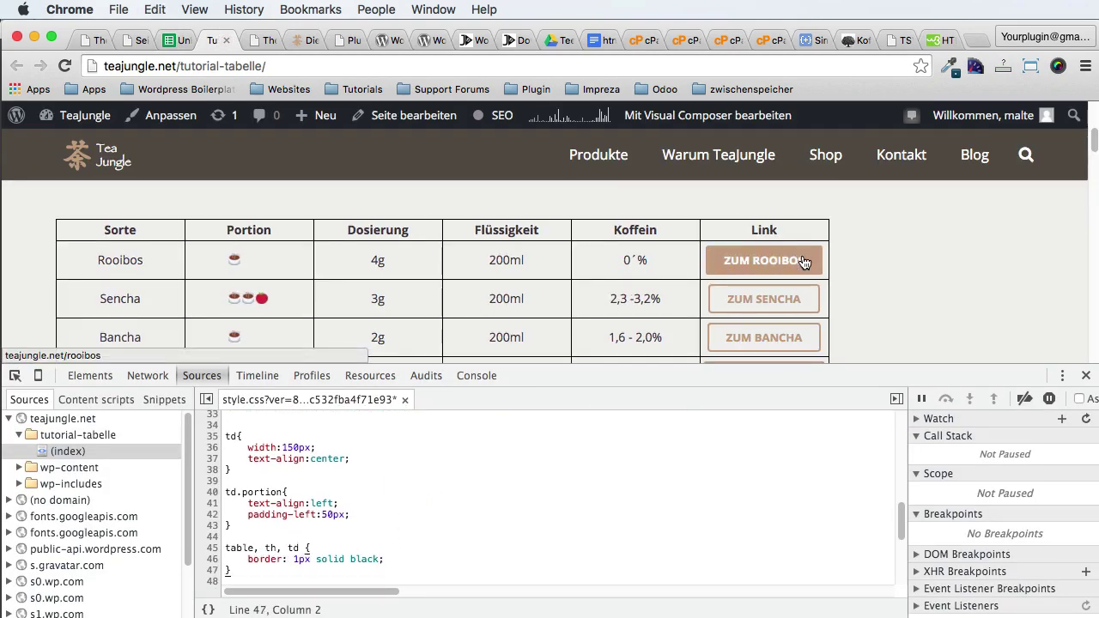
Step: Sample the dark brown #59524C from the page header area with the colour picker and copy it
click(948, 66)
click(859, 91)
click(462, 133)
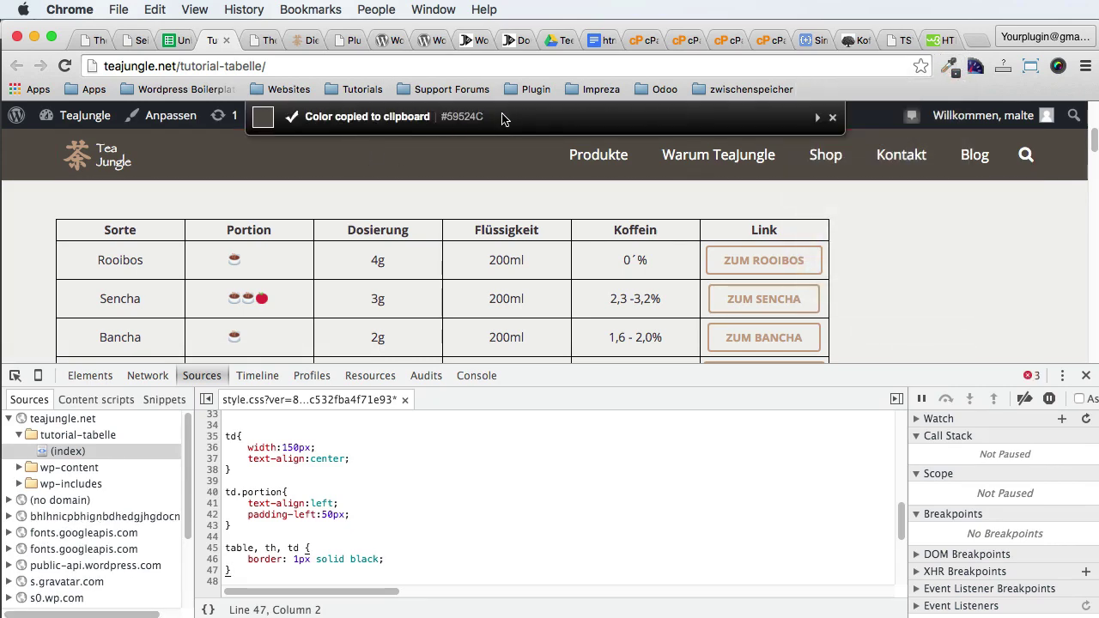
click(948, 67)
click(874, 94)
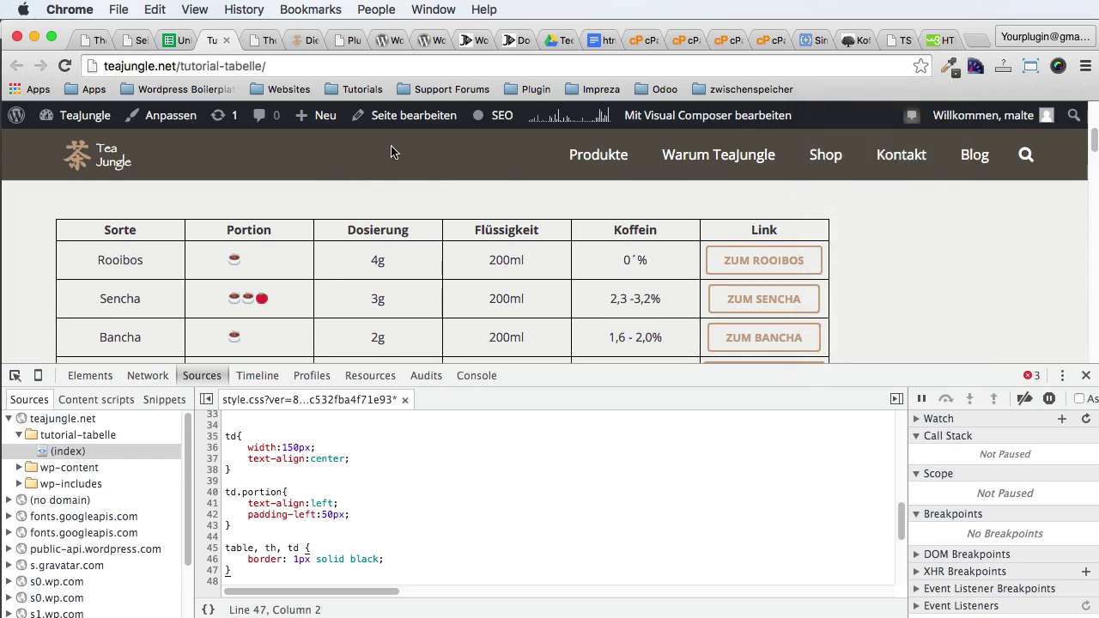
Step: Replace black with #59524C in the table, th, td border rule and check the table borders on the page
double_click(365, 559)
key(ctrl+v)
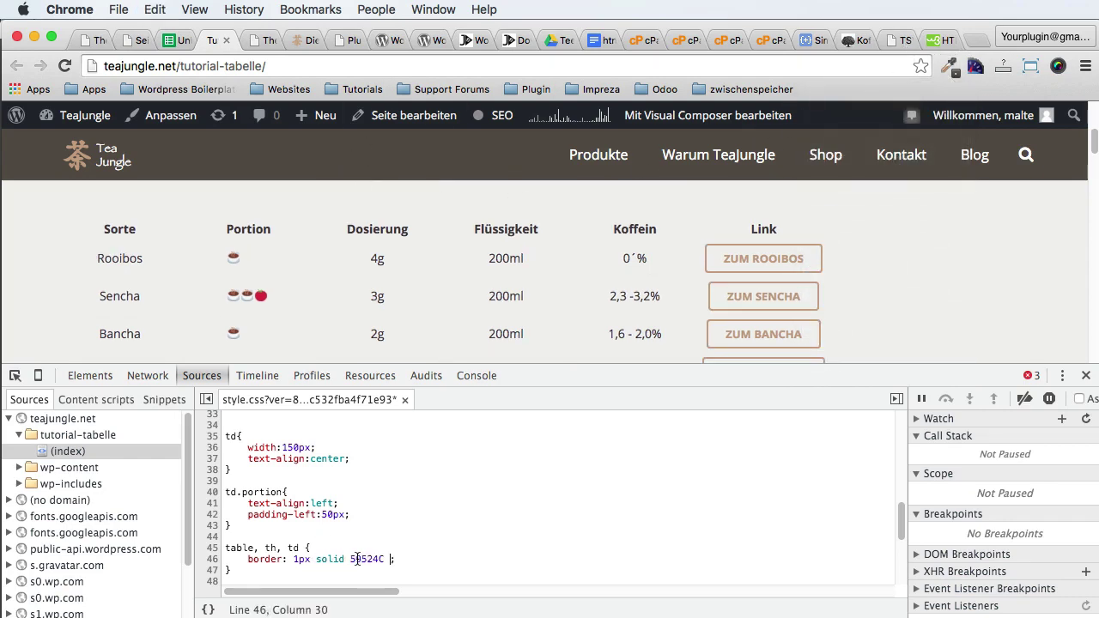
text(#)
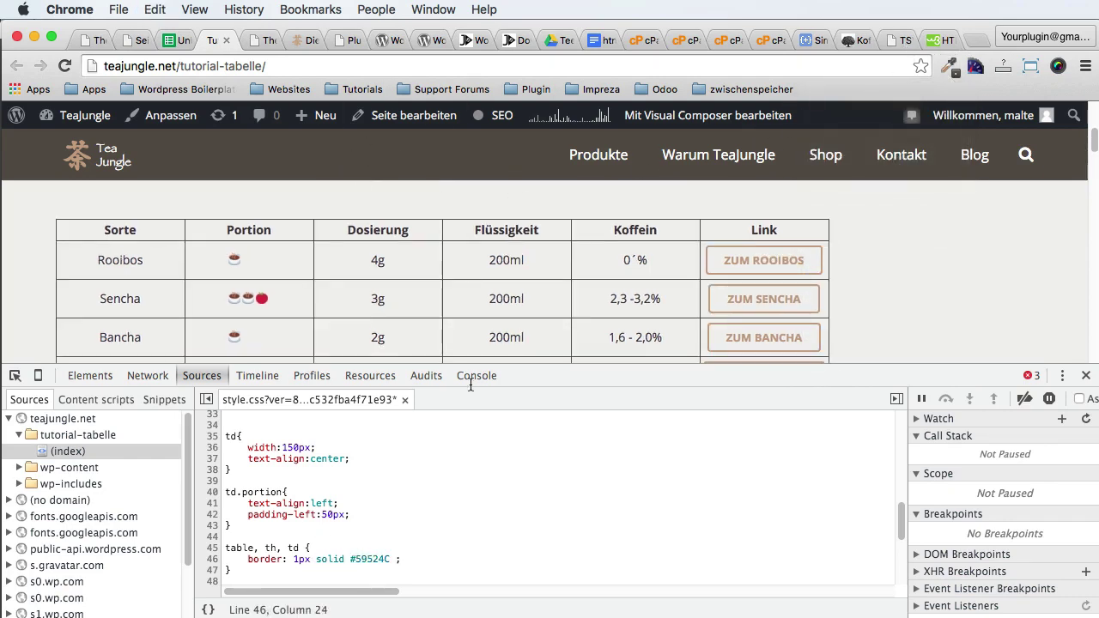
scroll(314, 261, down, 5)
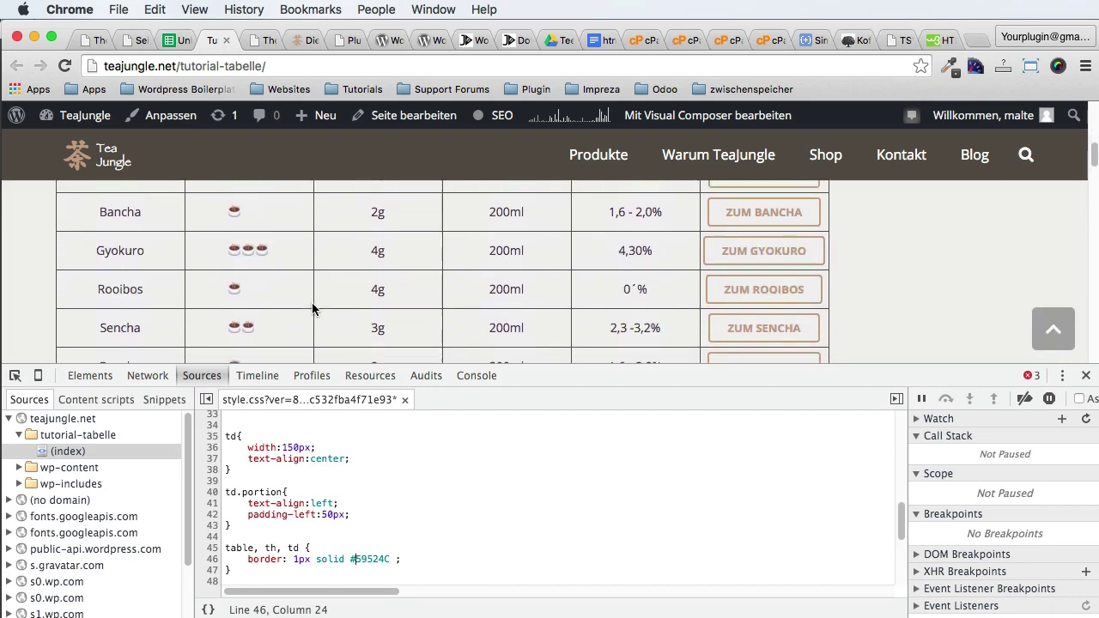
scroll(799, 241, up, 2)
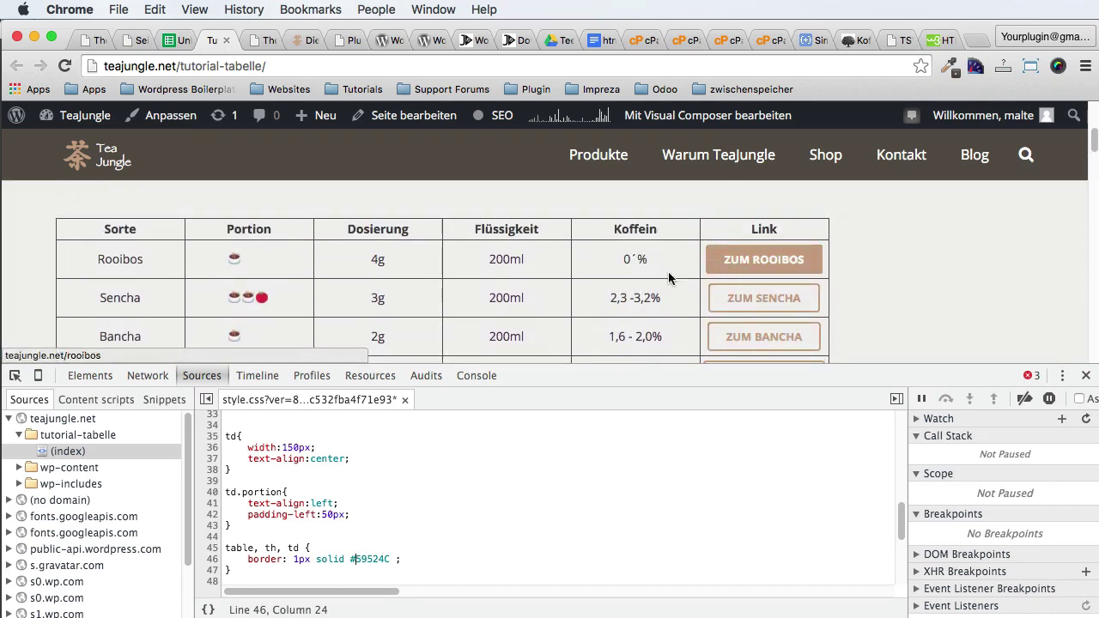
Step: Review the styled table and compare it with the finished table on the teajungle.net/tabelle page
click(351, 490)
scroll(352, 490, up, 1)
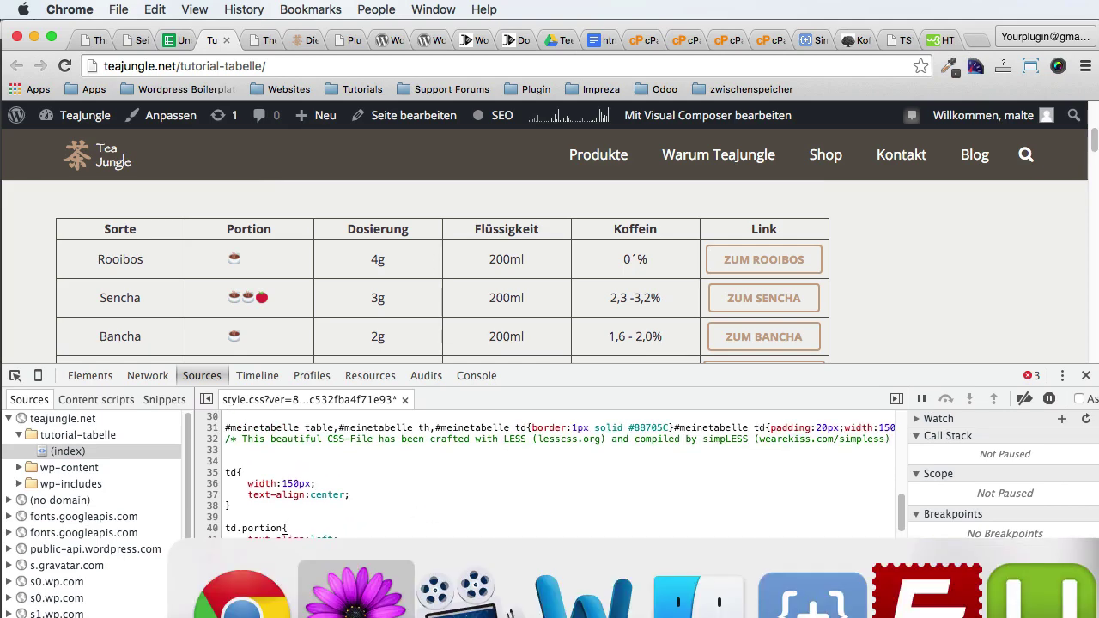
click(449, 596)
double_click(602, 94)
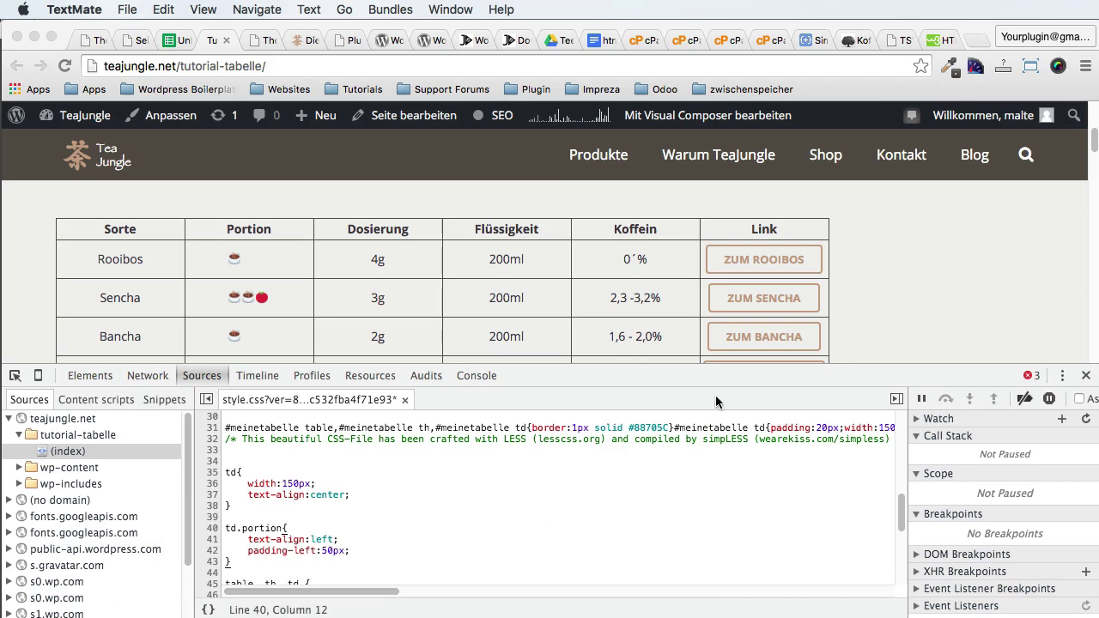
scroll(619, 302, up, 1)
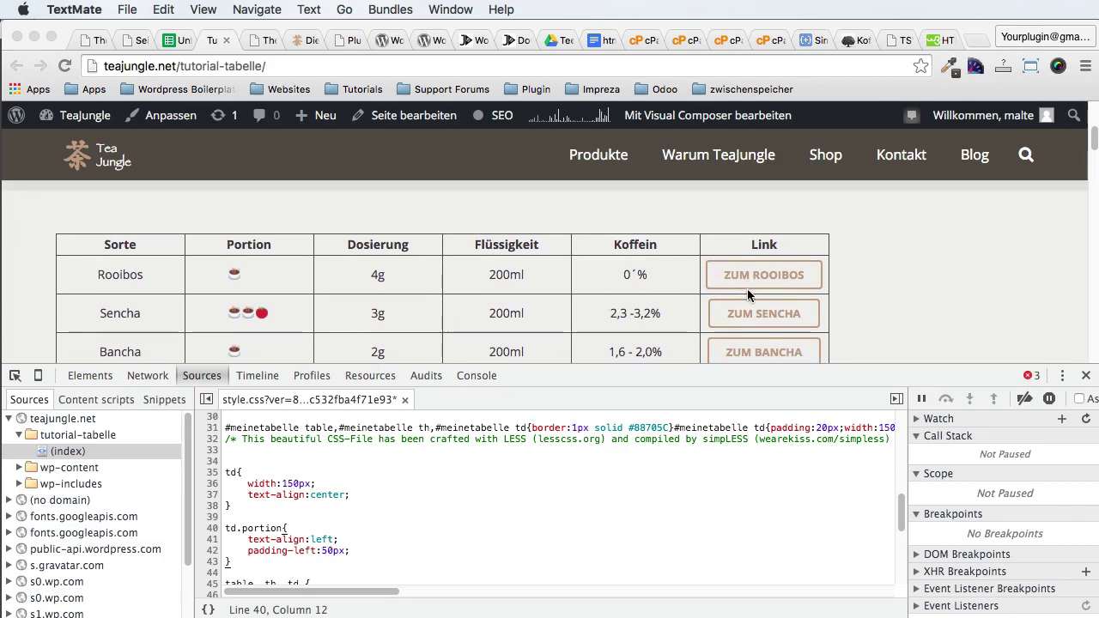
scroll(833, 300, down, 5)
scroll(839, 310, up, 5)
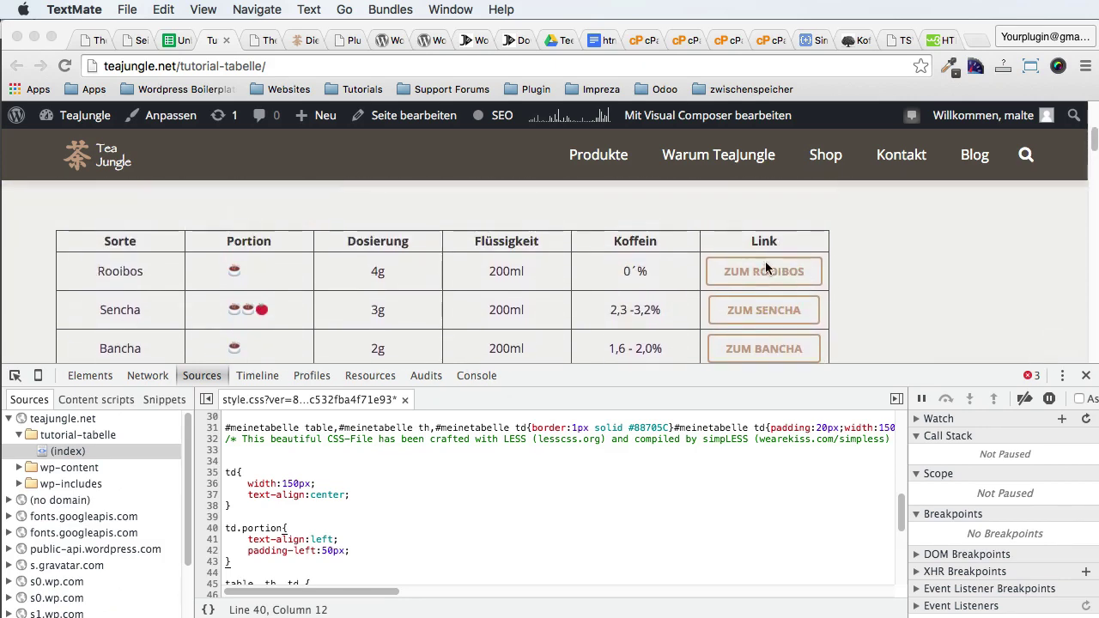
click(926, 279)
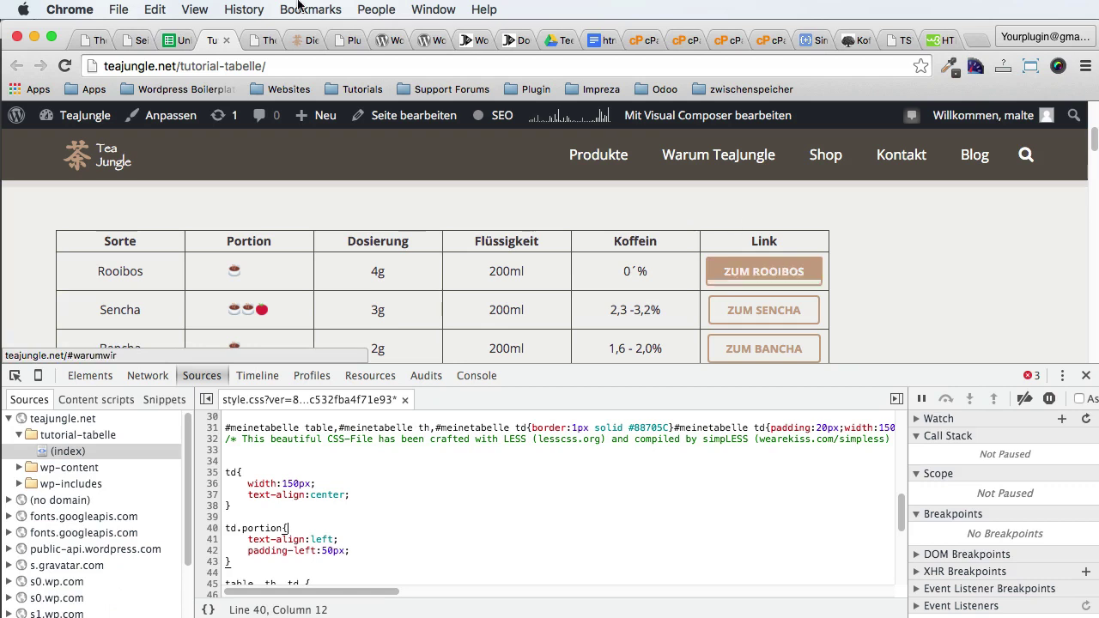
click(294, 41)
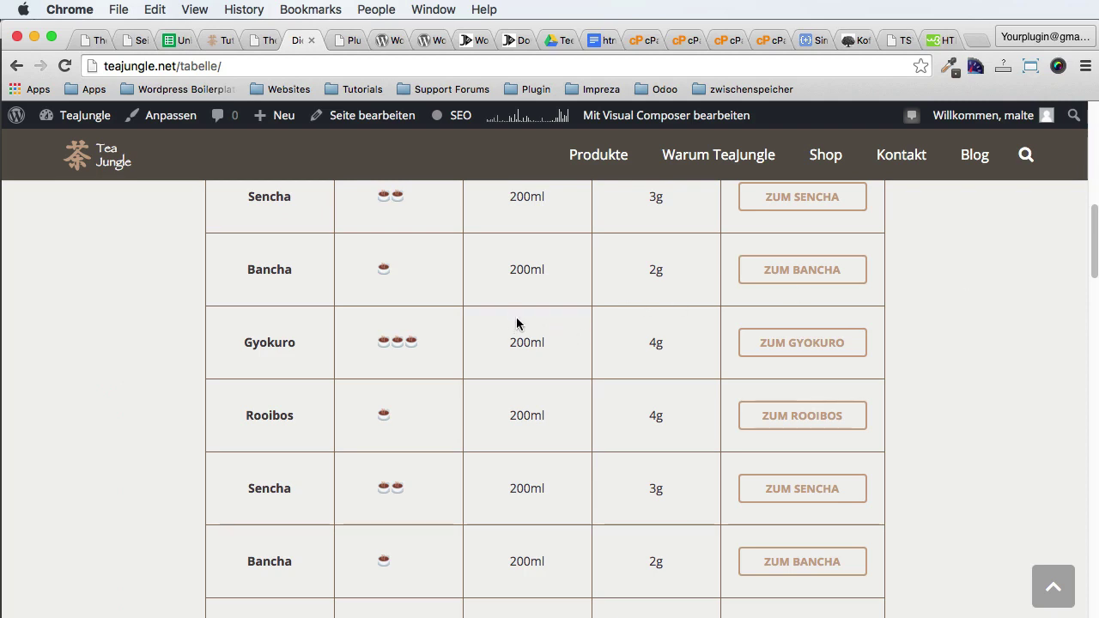
scroll(443, 309, up, 2)
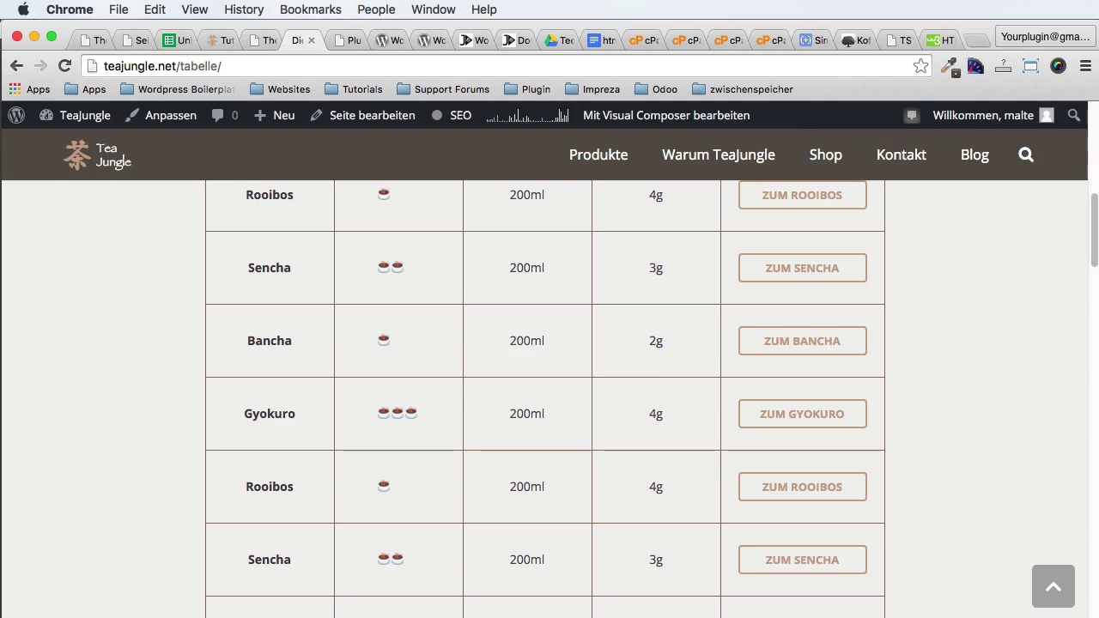
Step: Switch to TextMate and copy the complete td rule containing padding:20px; from simp.less
key(super+Tab)
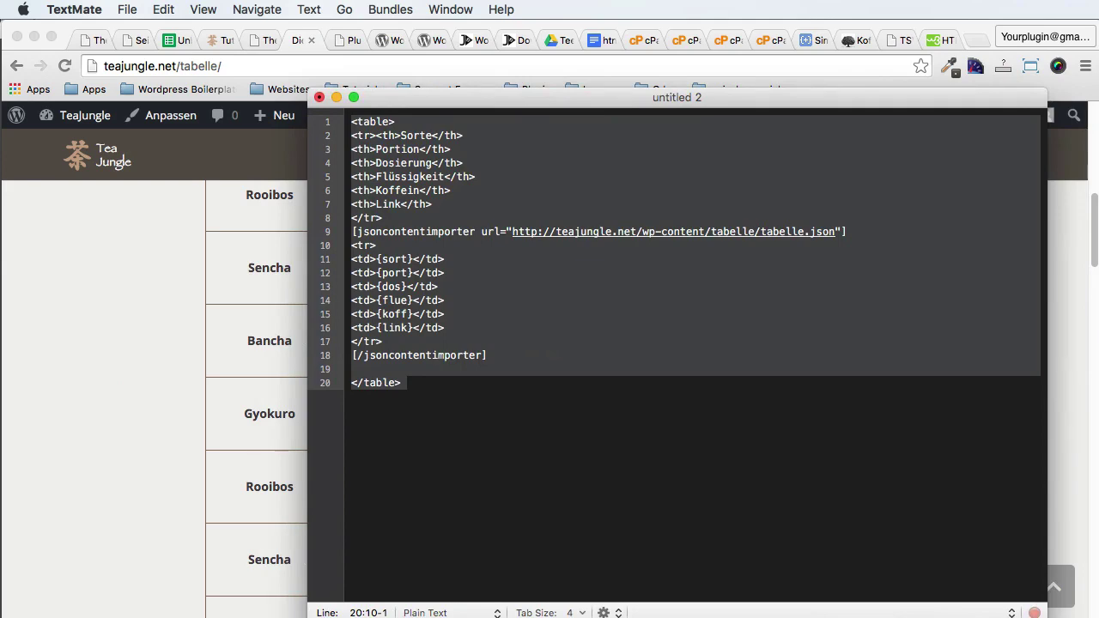
key(super+grave)
drag(580, 47, 344, 56)
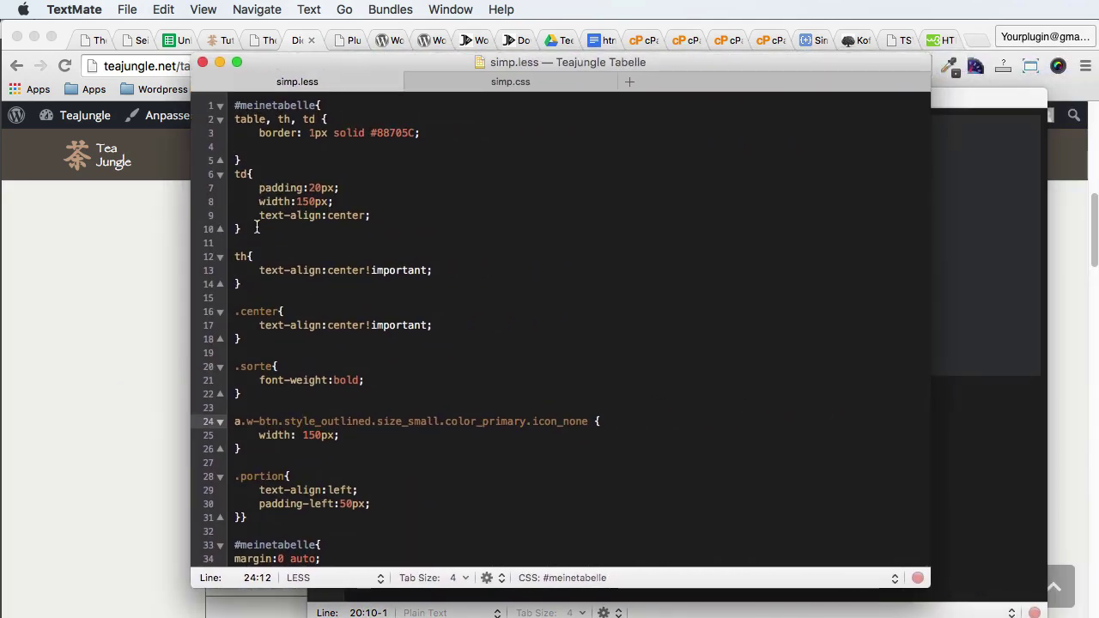
drag(255, 228, 235, 172)
key(super+c)
key(super+Tab)
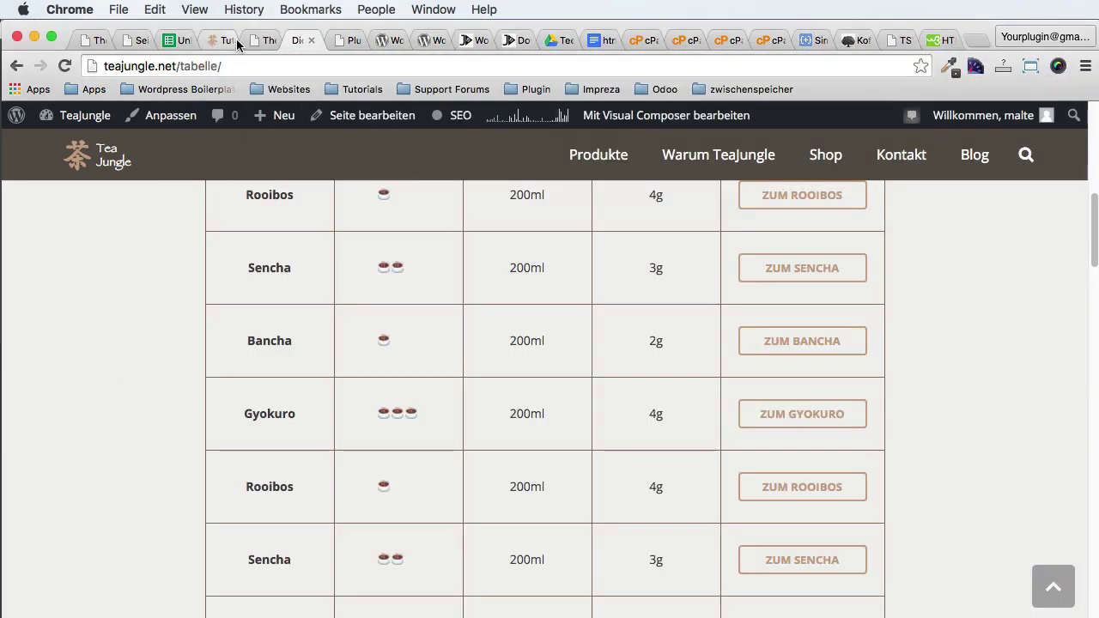
Step: Replace the td rule in the Tutorial Tabelle page's style.css with the copied one: padding:20px, width:150px, text-align:center
right_click(319, 246)
key(Escape)
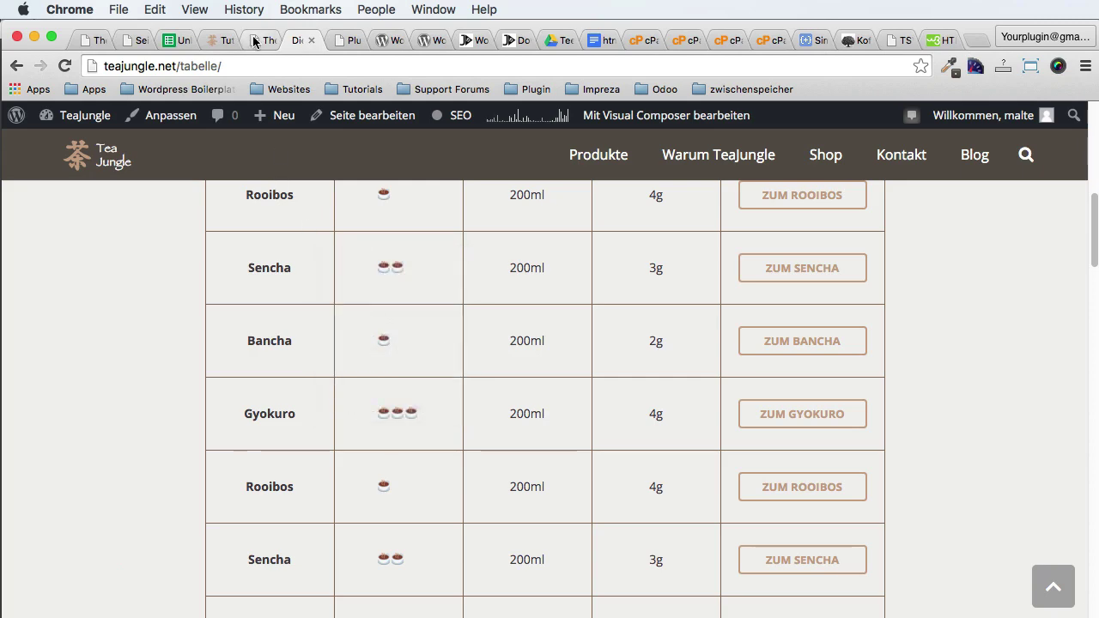
click(255, 41)
click(215, 41)
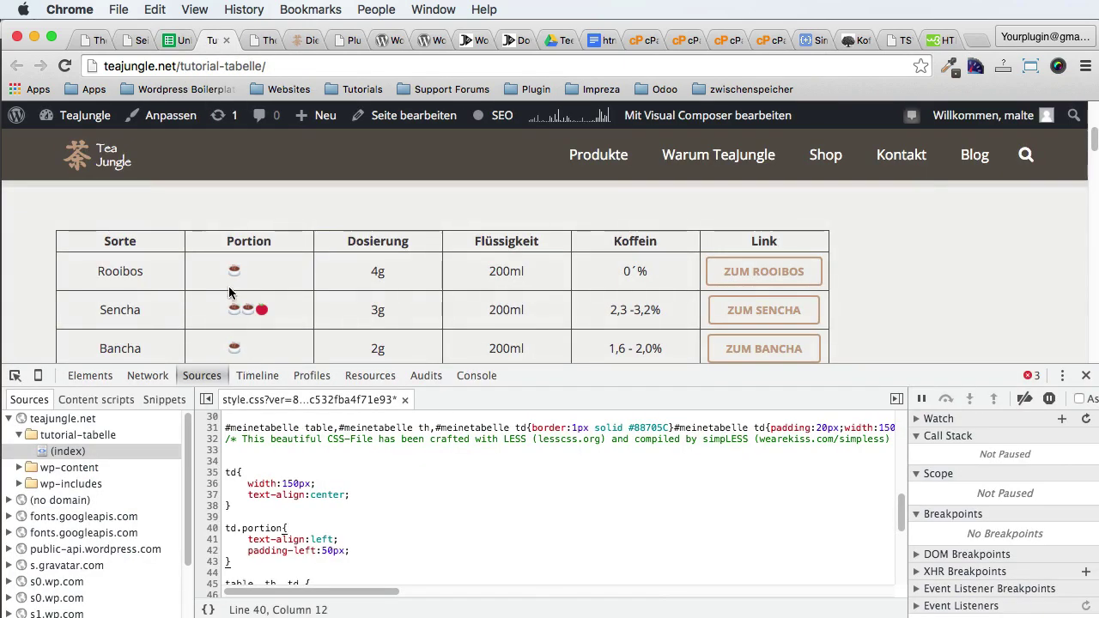
click(276, 516)
scroll(275, 517, down, 2)
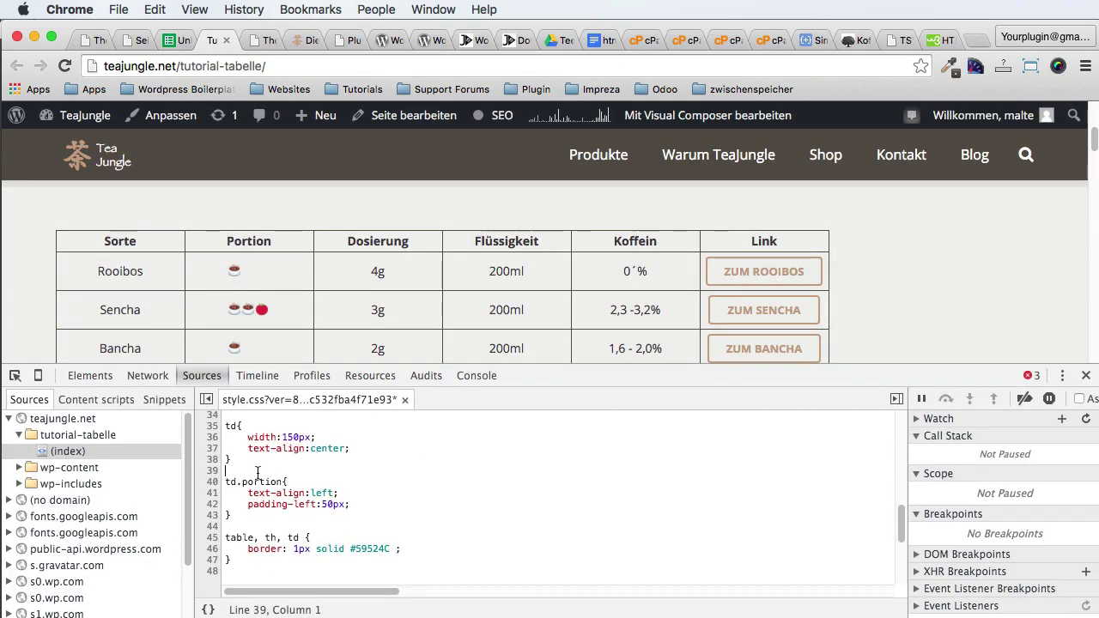
drag(257, 473, 204, 437)
key(super+v)
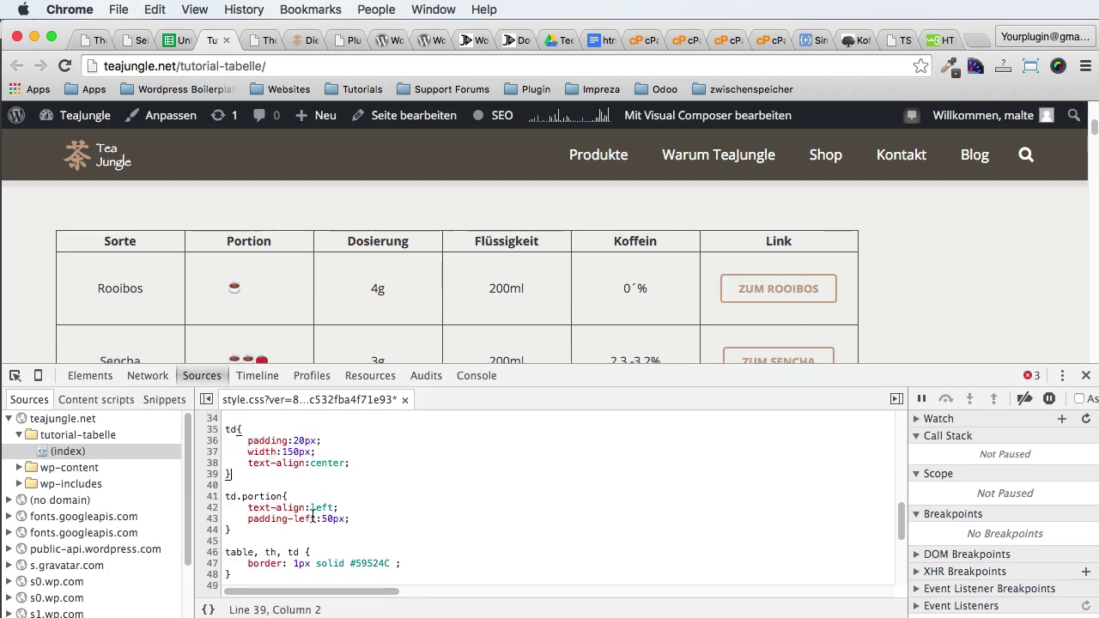
click(312, 515)
scroll(411, 287, down, 1)
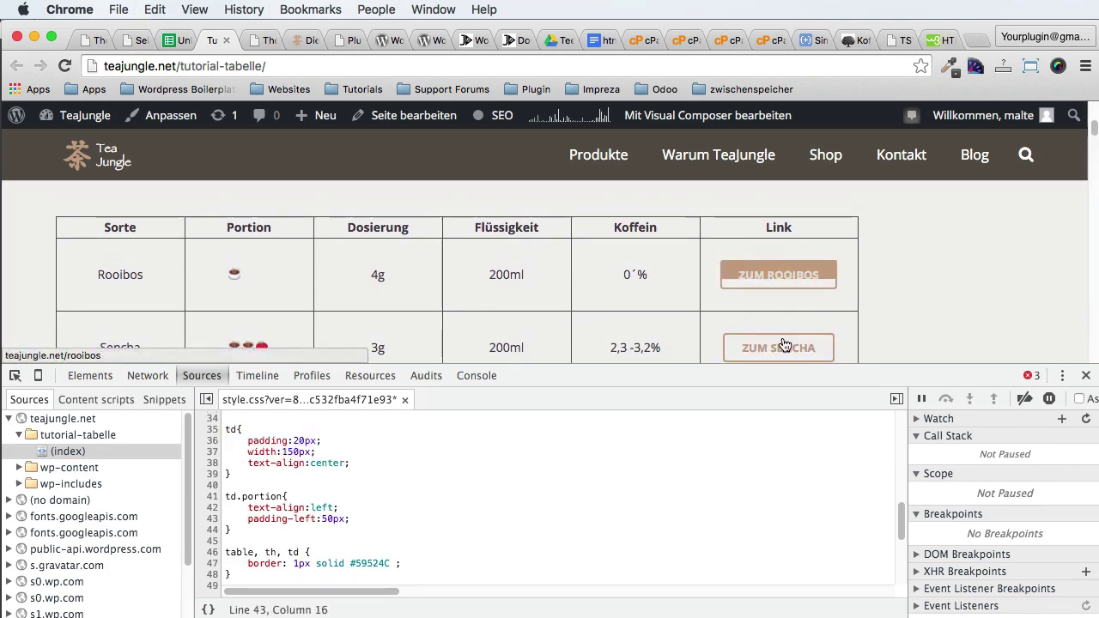
Step: Inspect the Zum Rooibos button's link element and create a style rule to copy its selector, a.w-btn.style_outlined.size_small.color_primary.icon_none
right_click(778, 275)
key(Escape)
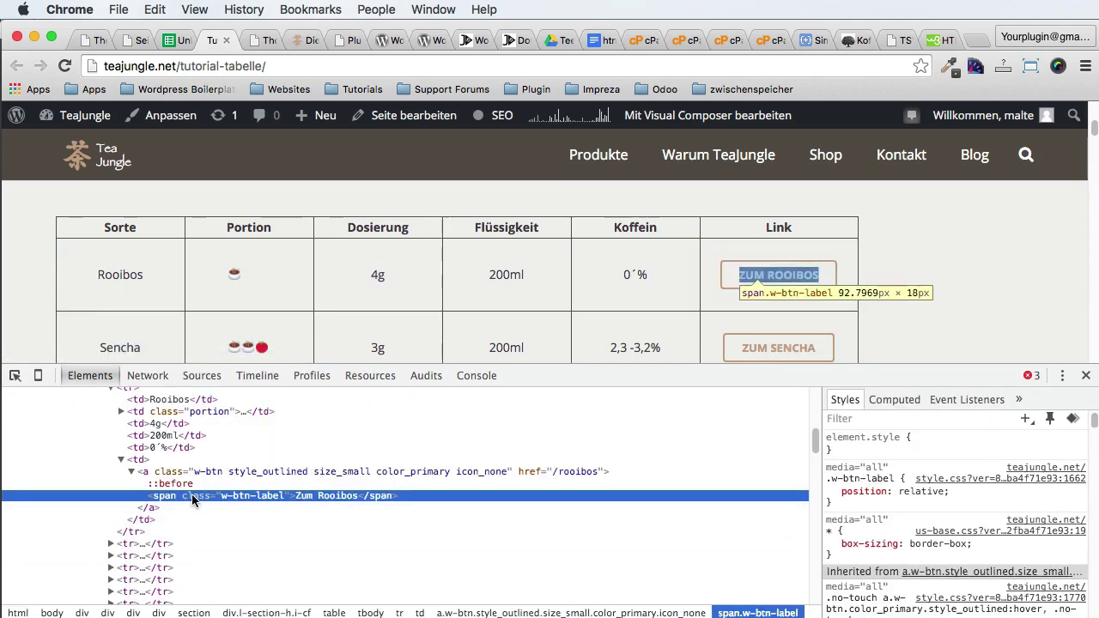
click(194, 472)
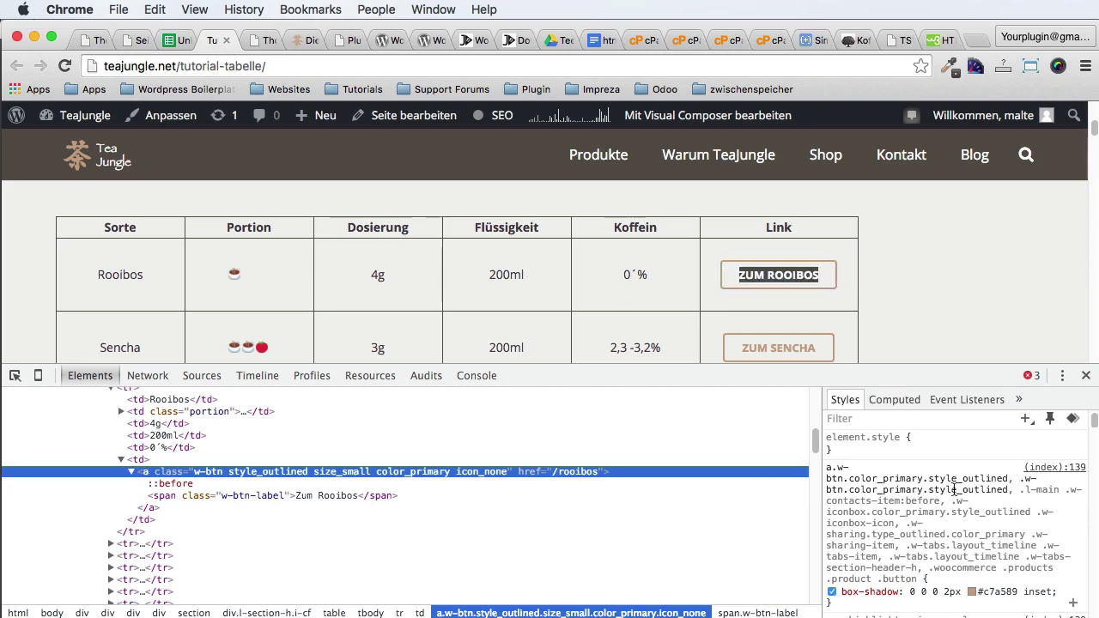
click(1026, 419)
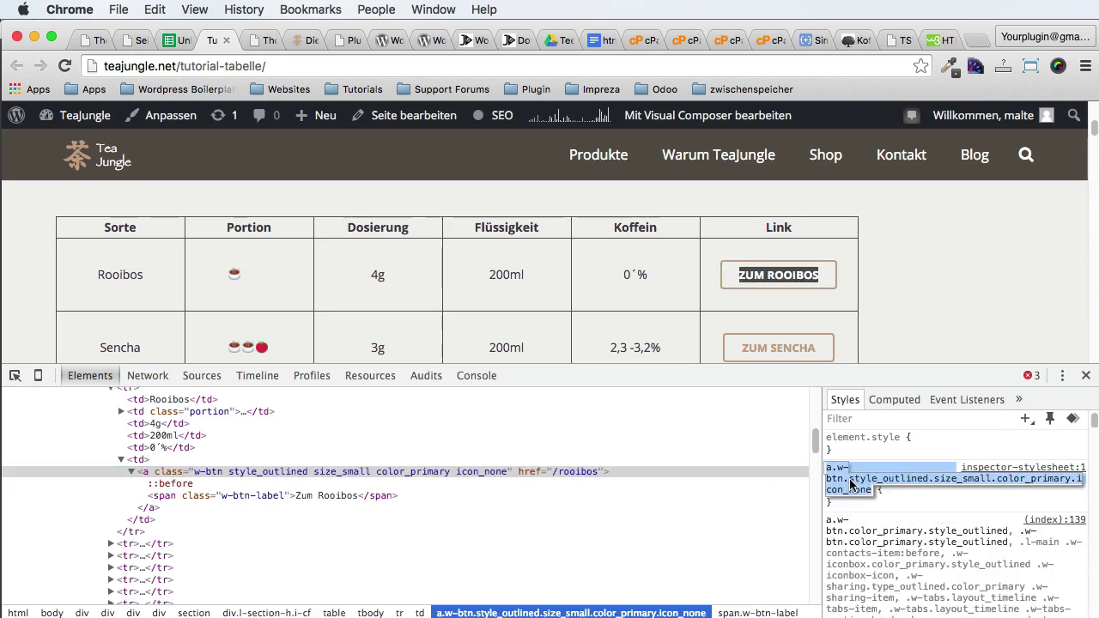
Step: Add an a.w-btn.style_outlined.size_small.color_primary.icon_none rule with width:150px; at the end of style.css
click(202, 375)
click(233, 563)
key(Return)
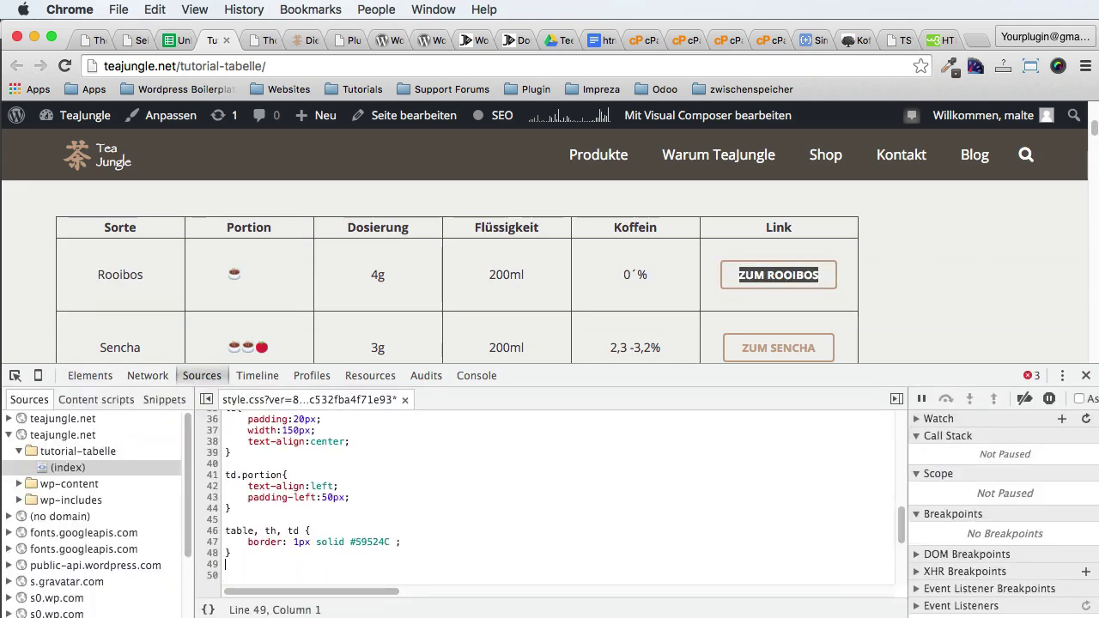
key(ctrl+v)
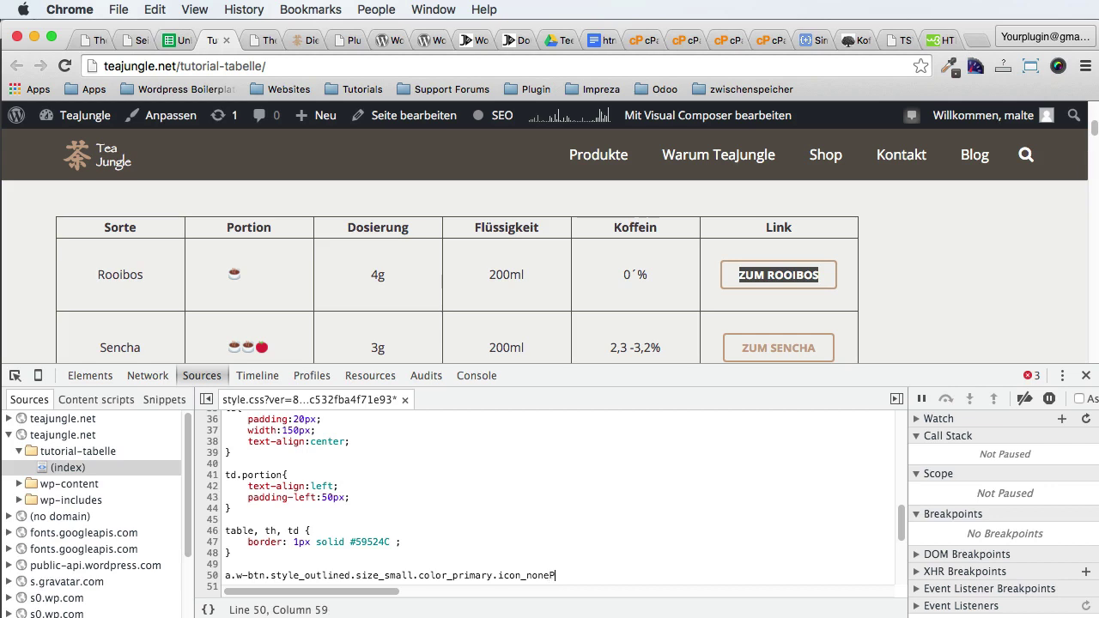
key(Return)
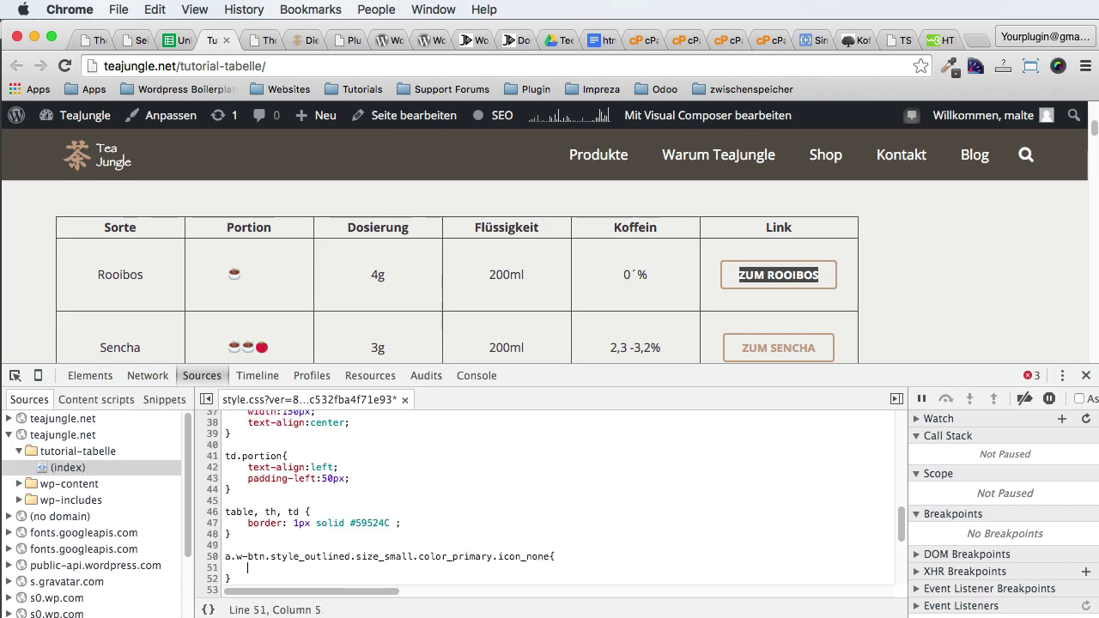
text(width:150px;)
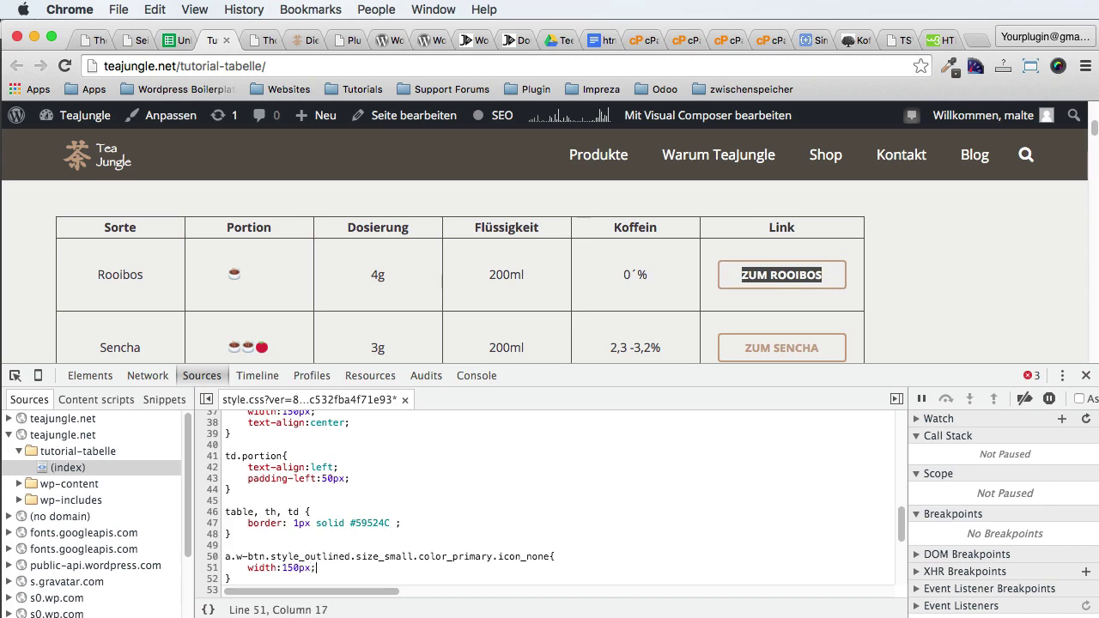
Step: Check the link buttons and cells throughout the table, and bring up simp.less in TextMate for comparison
scroll(731, 303, down, 3)
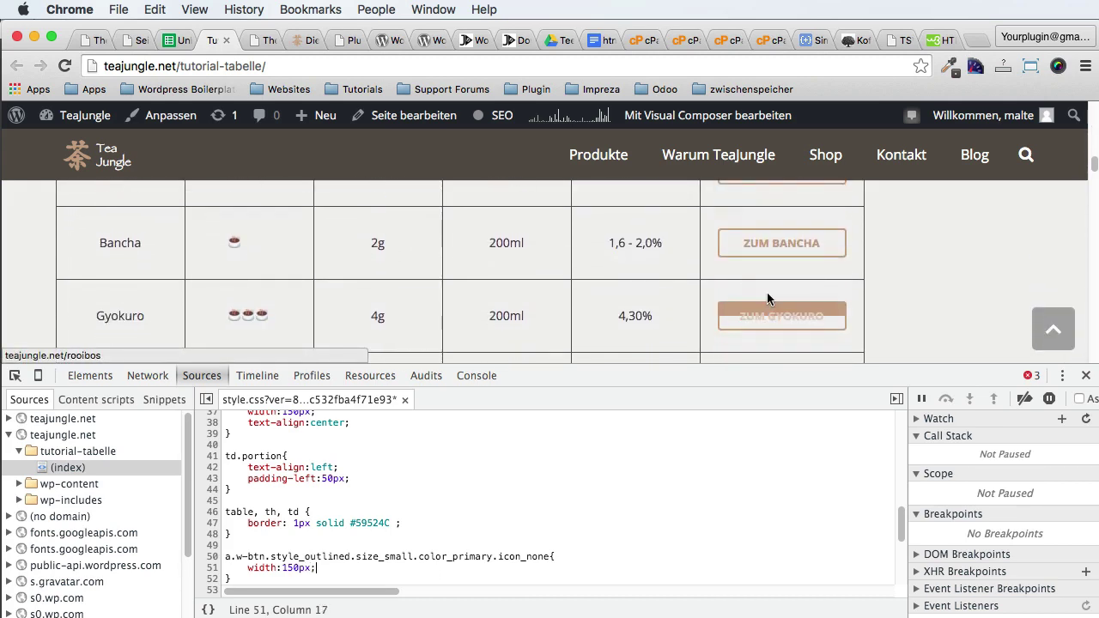
scroll(386, 515, down, 2)
click(275, 541)
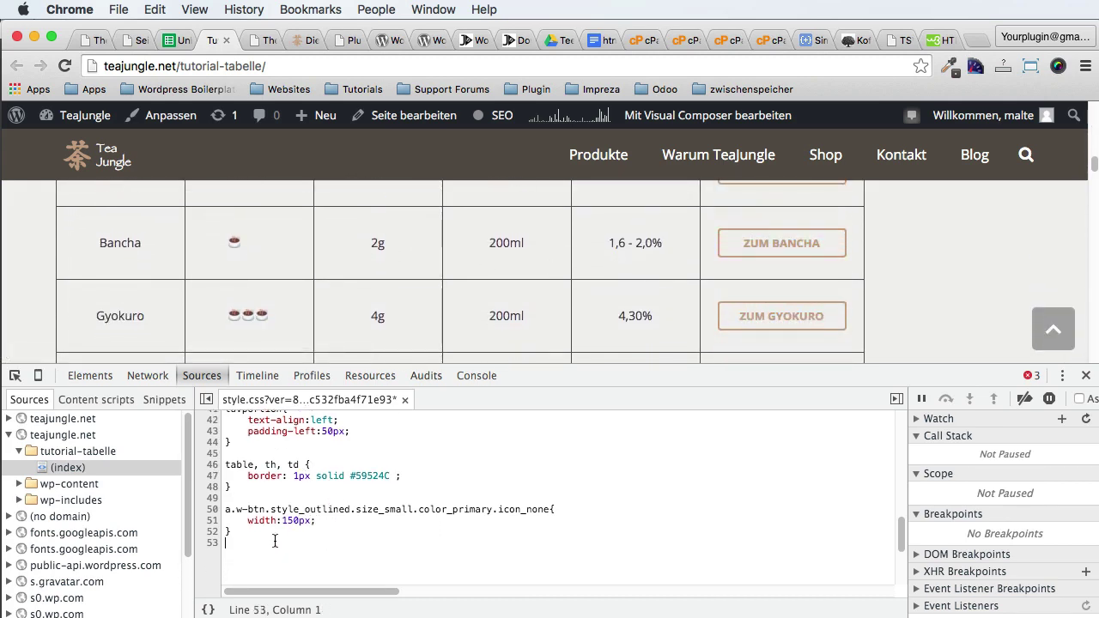
scroll(275, 515, up, 2)
scroll(505, 290, up, 3)
scroll(505, 290, down, 2)
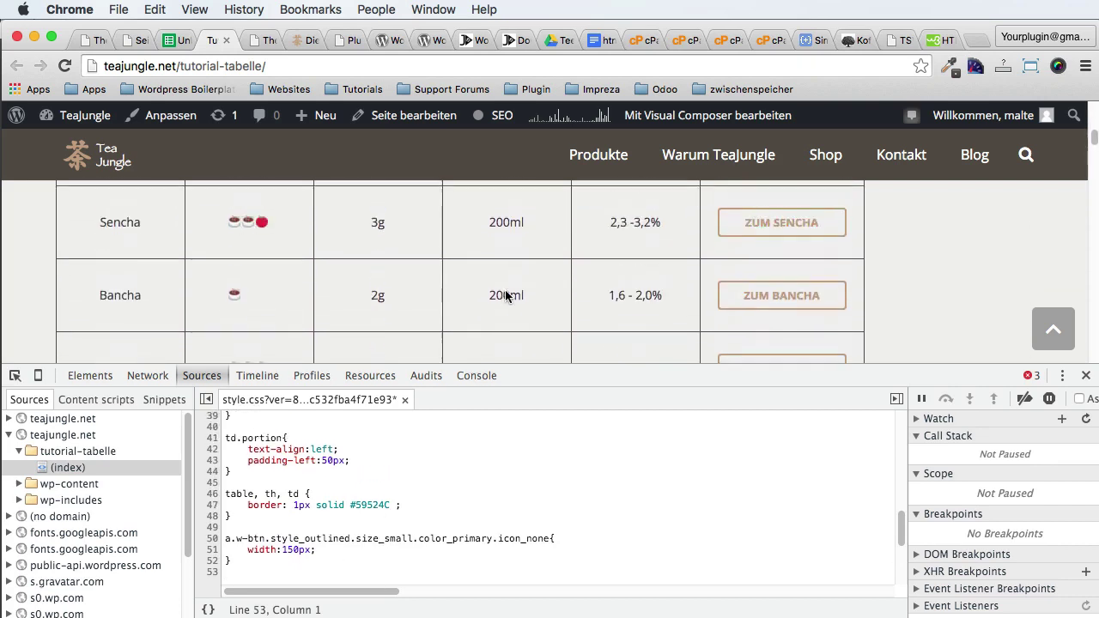
scroll(505, 292, up, 4)
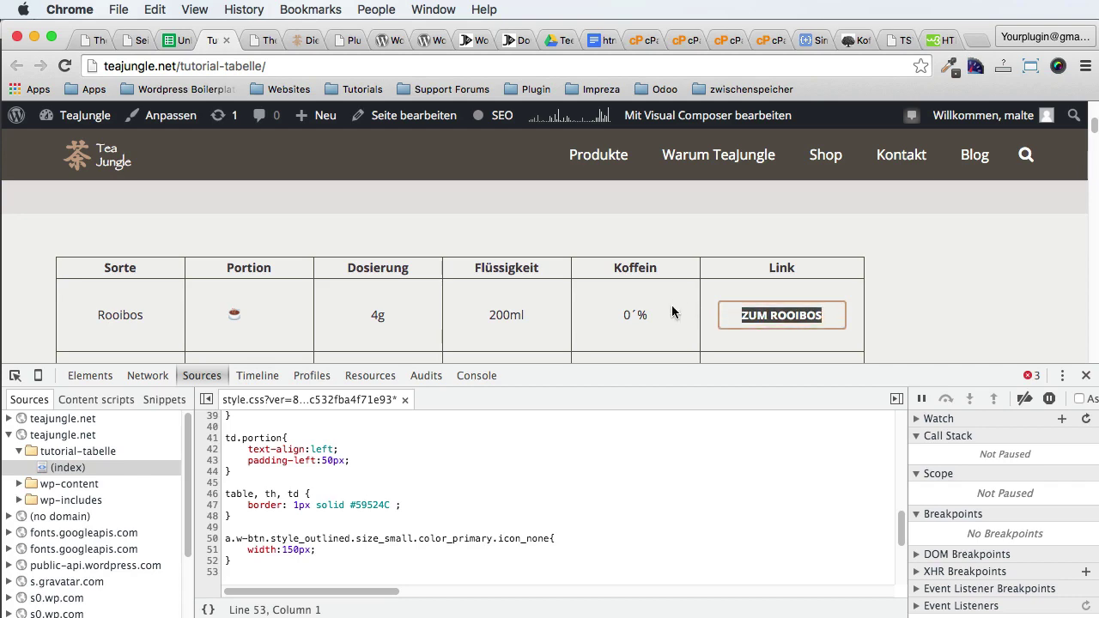
key(super+Tab)
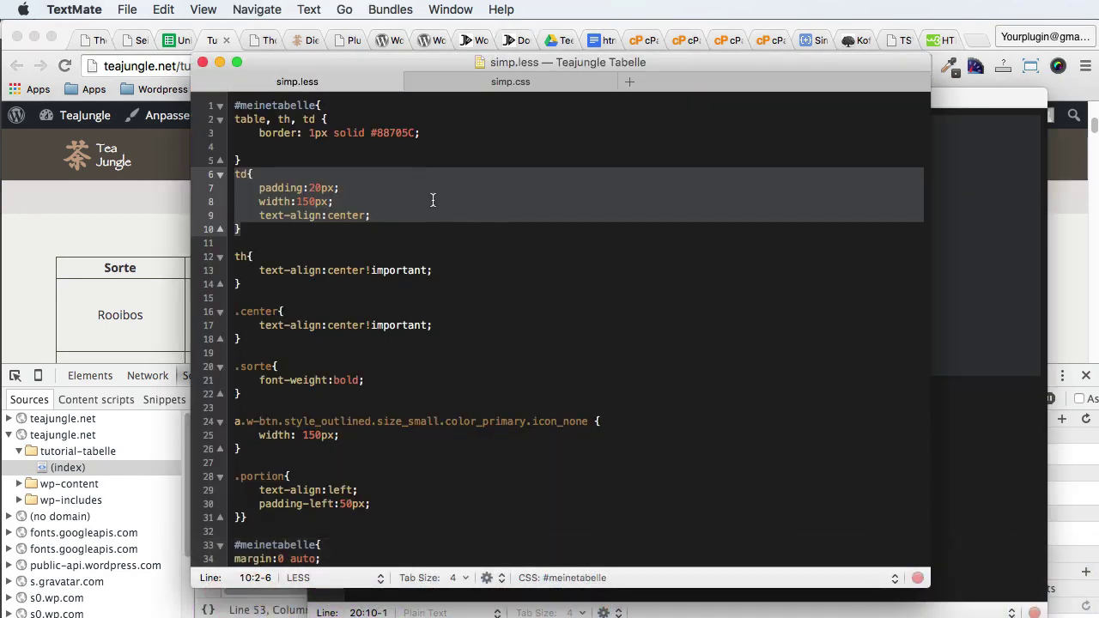
Step: Examine the th rule with text-align:center!important in simp.less and compare it with the header row on the Tutorial Tabelle page
click(292, 434)
click(387, 369)
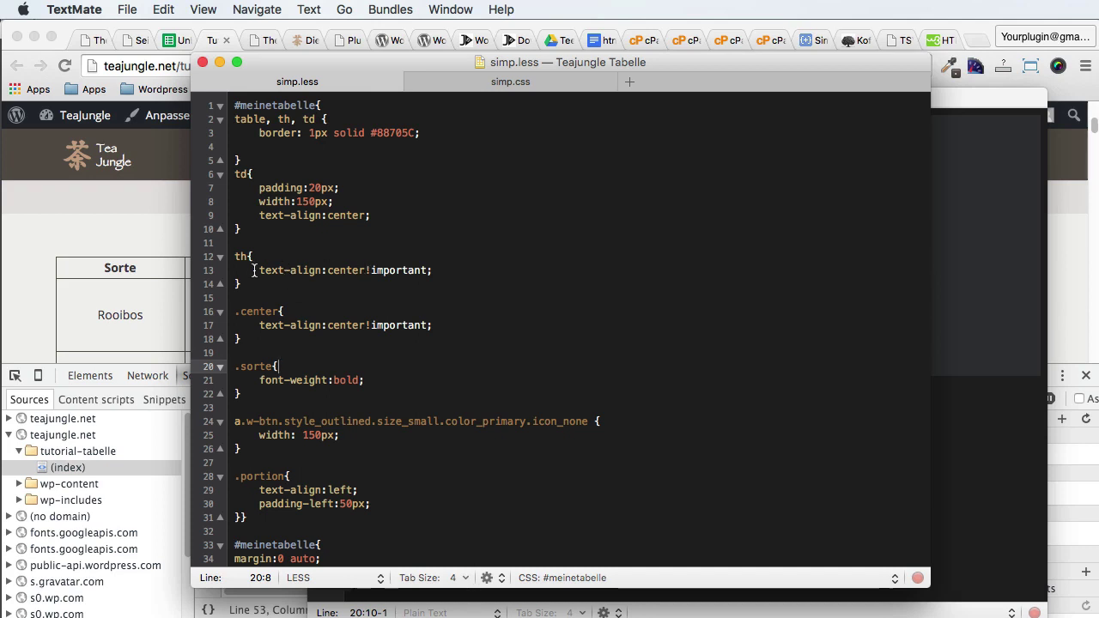
drag(254, 270, 424, 273)
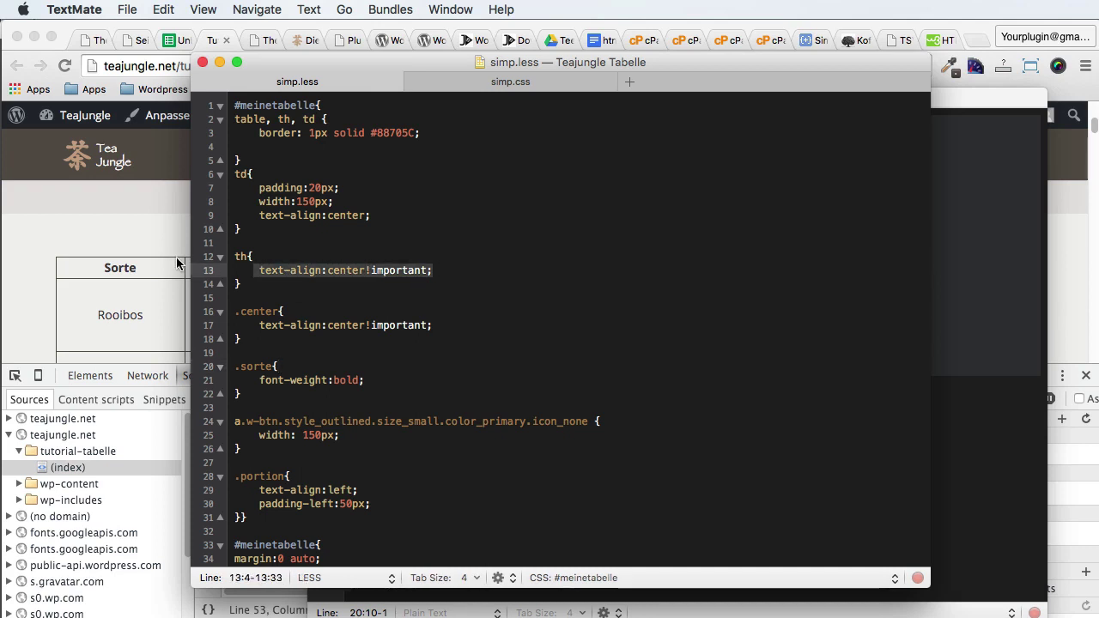
key(super+Tab)
scroll(350, 292, down, 3)
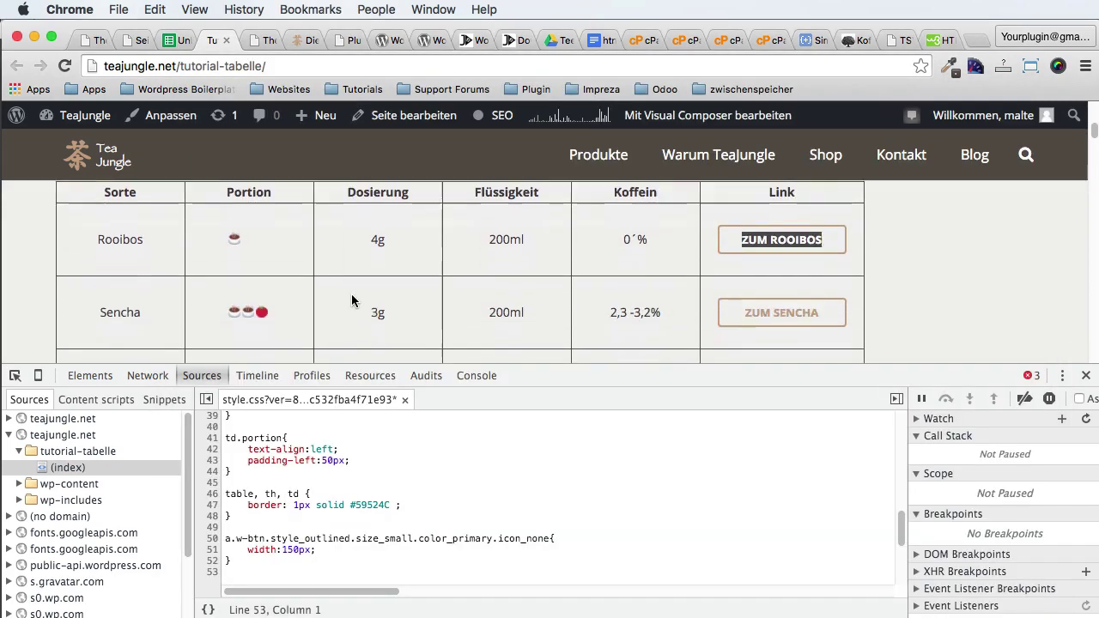
scroll(352, 300, up, 2)
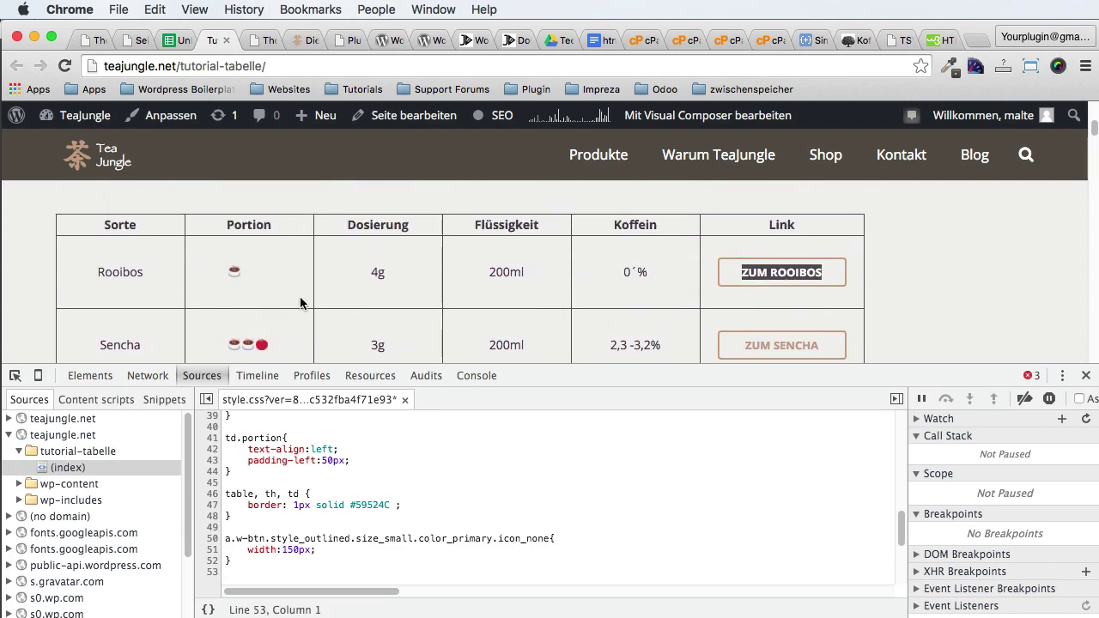
scroll(300, 302, down, 2)
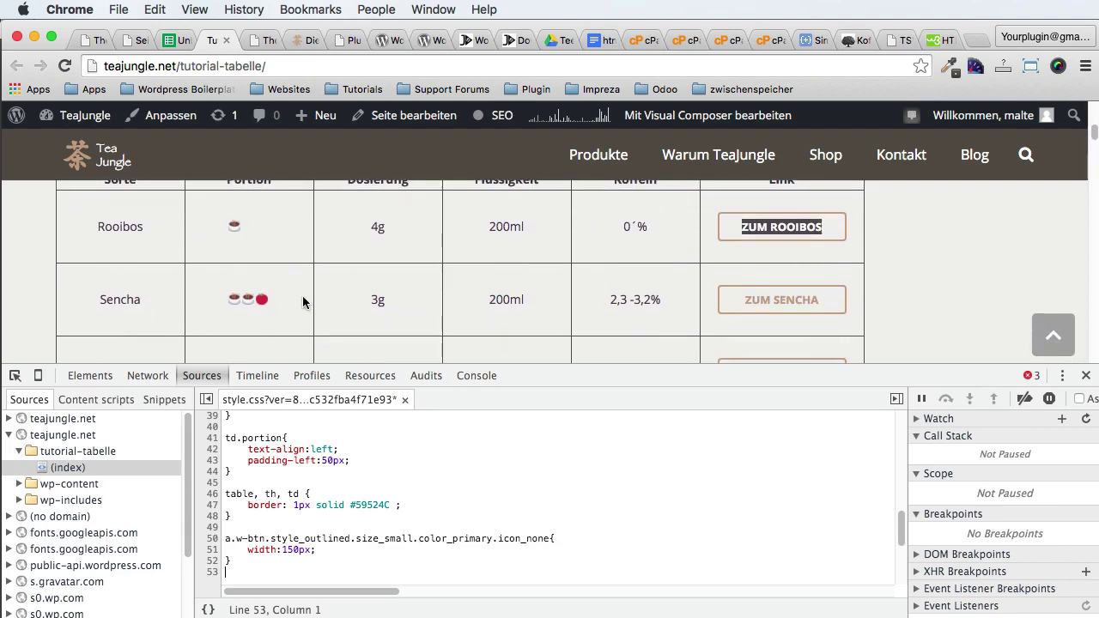
Step: Check the portion class on the {port} cell in the page's source text and return to the Tutorial Tabelle page
click(135, 40)
scroll(311, 303, down, 6)
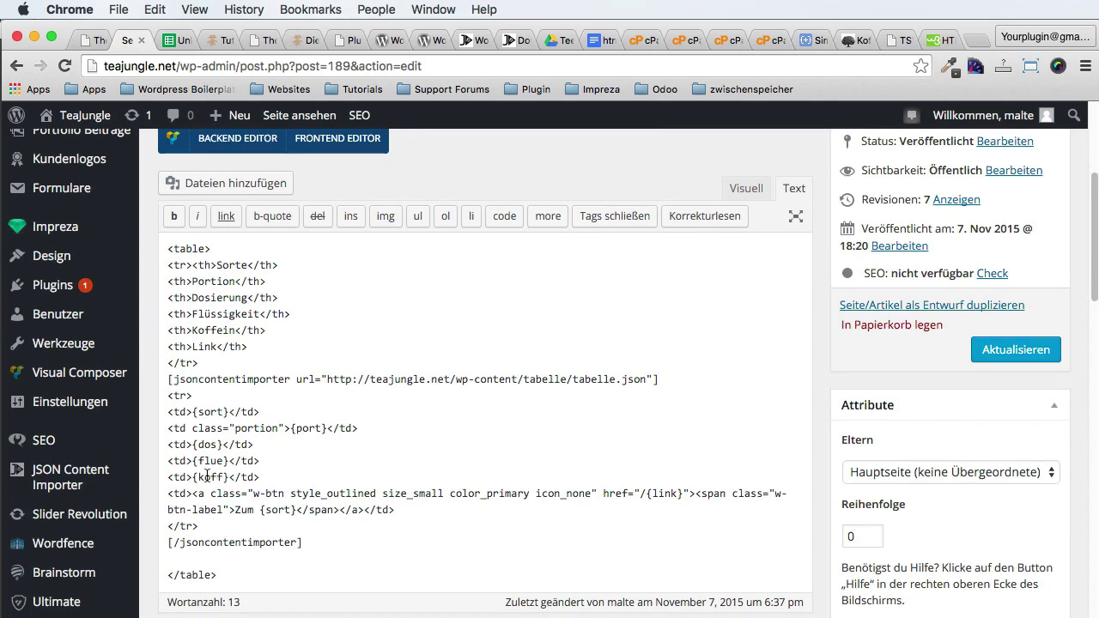
double_click(258, 427)
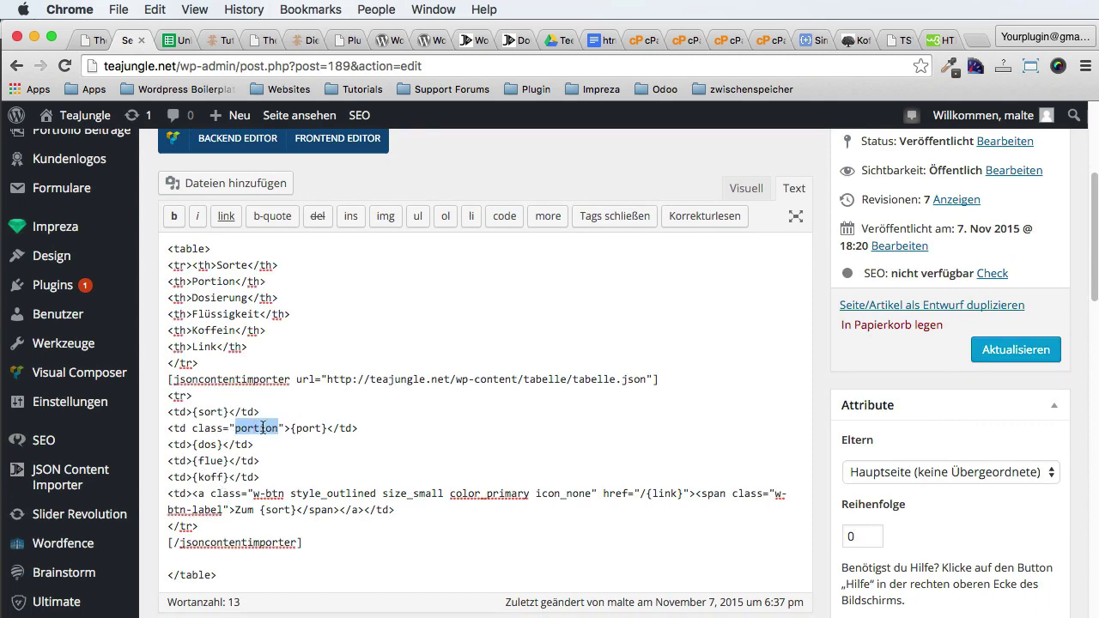
click(214, 41)
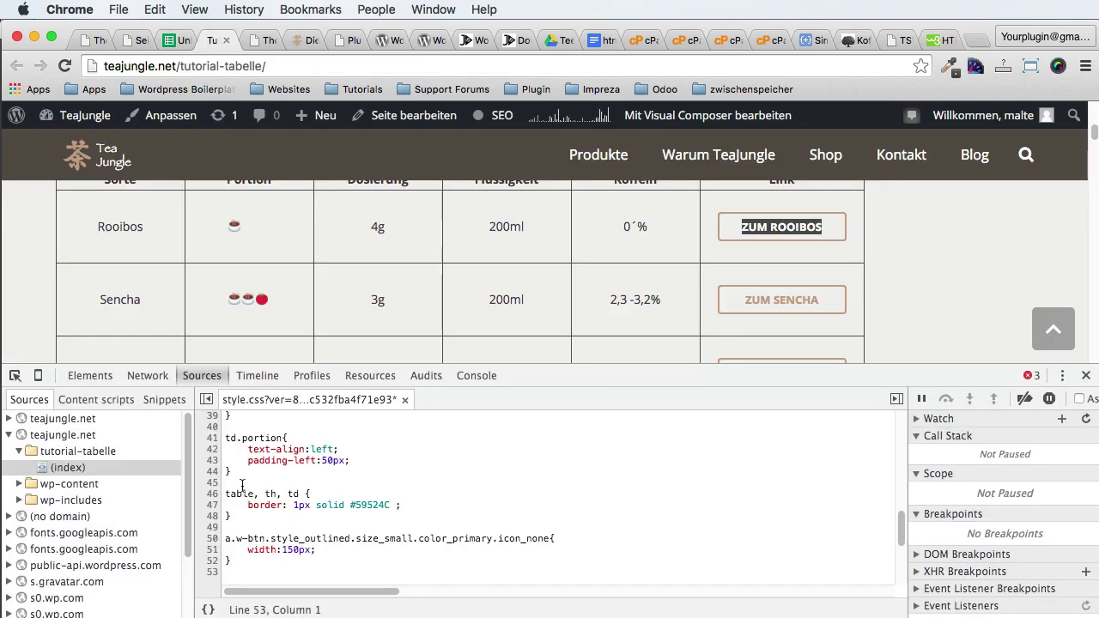
Step: Move the td.portion rule with text-align:left and padding-left:50px above the td rule in style.css
drag(231, 442, 226, 439)
key(shift+End)
key(shift+Down)
key(shift+Down)
key(shift+Down)
key(ctrl+c)
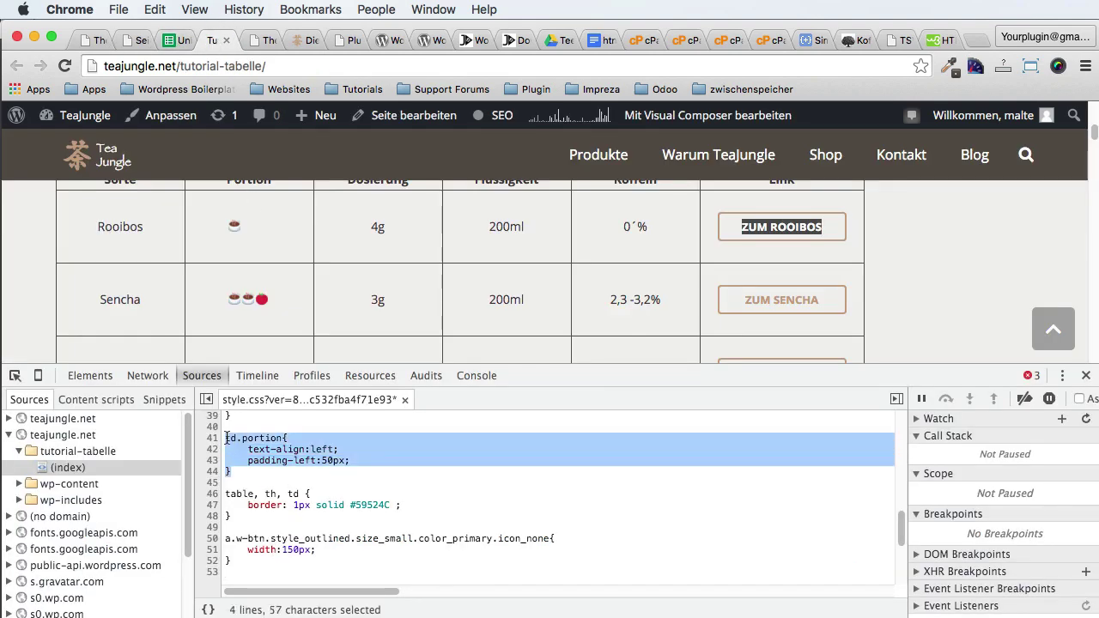
key(BackSpace)
scroll(326, 471, up, 3)
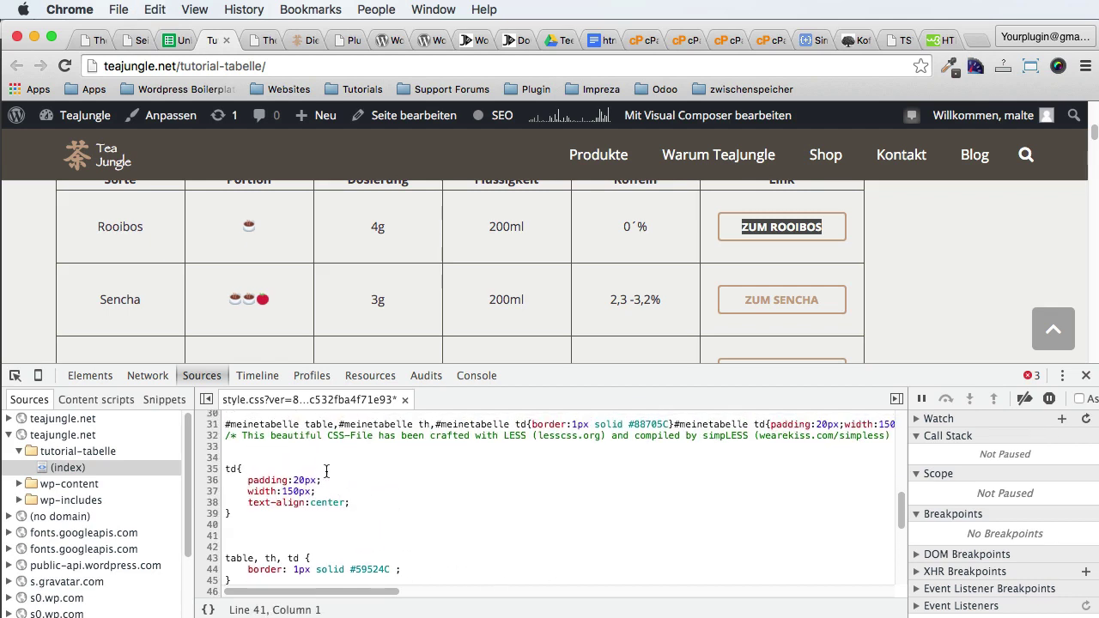
key(Return)
key(ctrl+v)
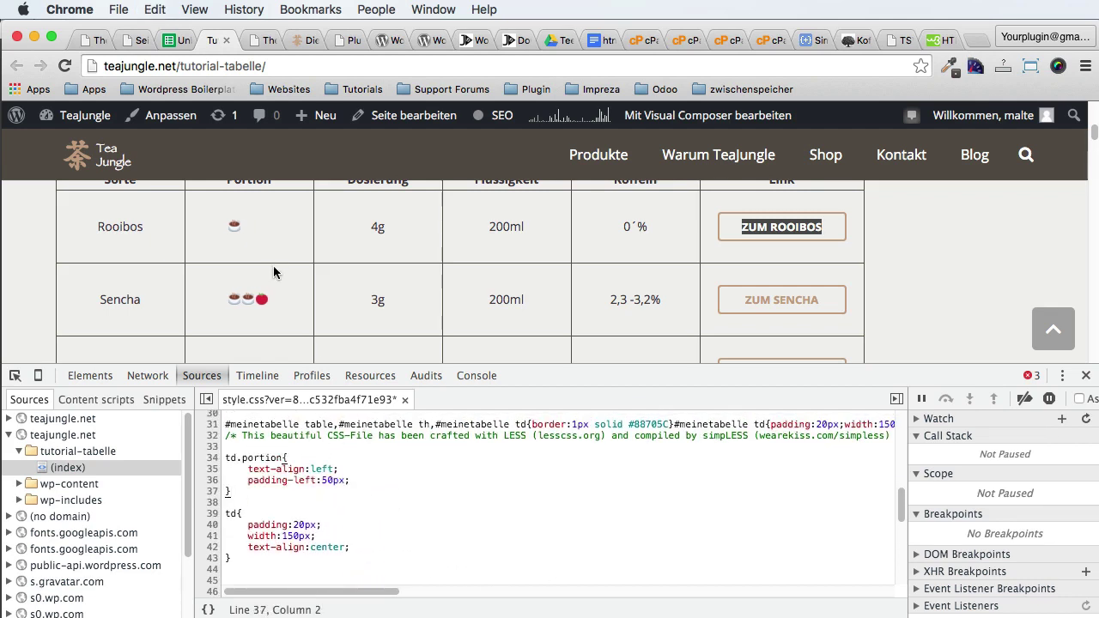
Step: Check the Portion column's alignment in the table against the td.portion rule in style.css
scroll(245, 258, down, 1)
scroll(252, 267, up, 2)
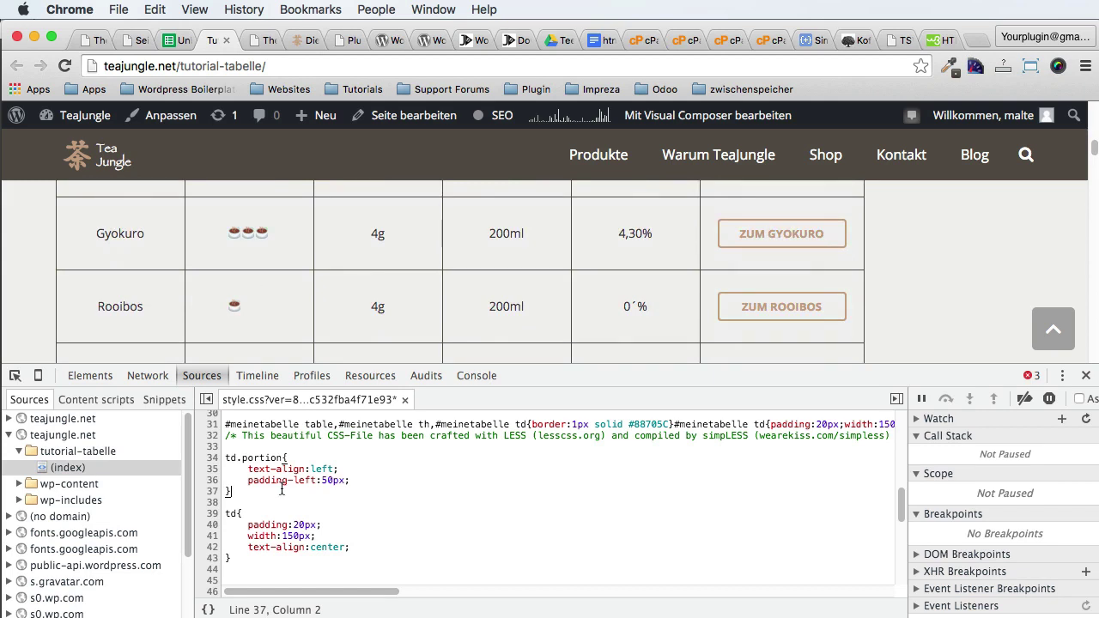
drag(235, 490, 222, 458)
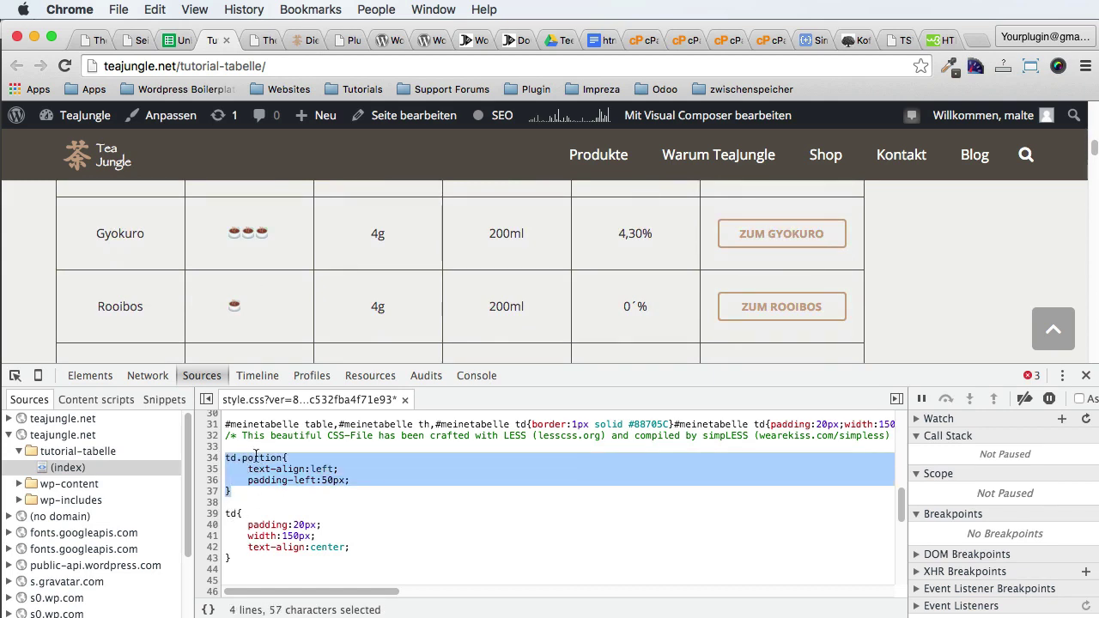
double_click(255, 457)
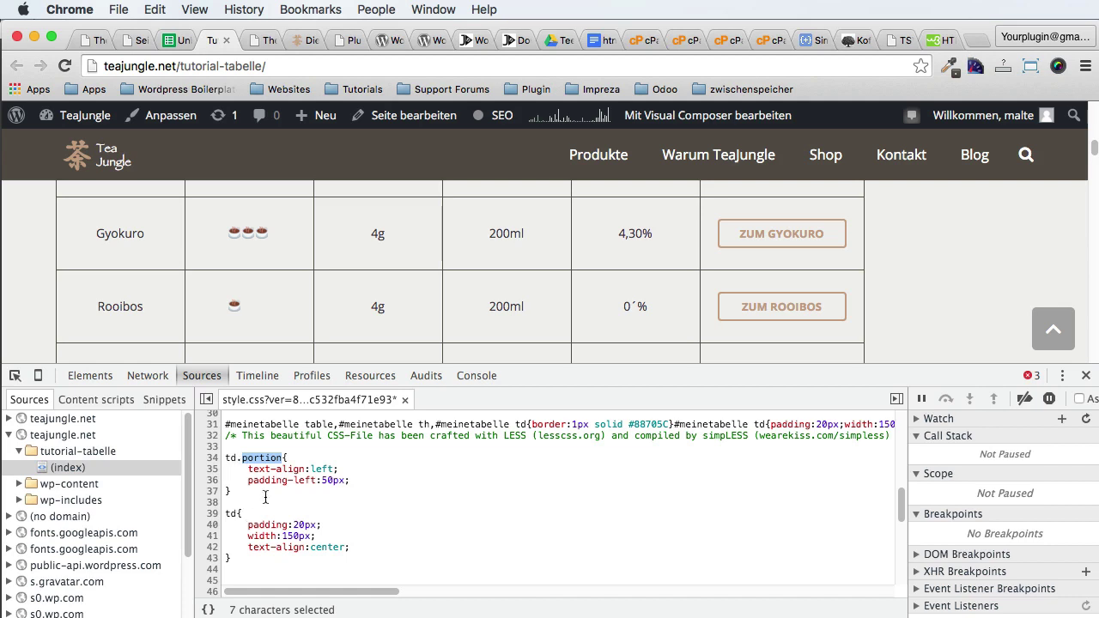
click(266, 499)
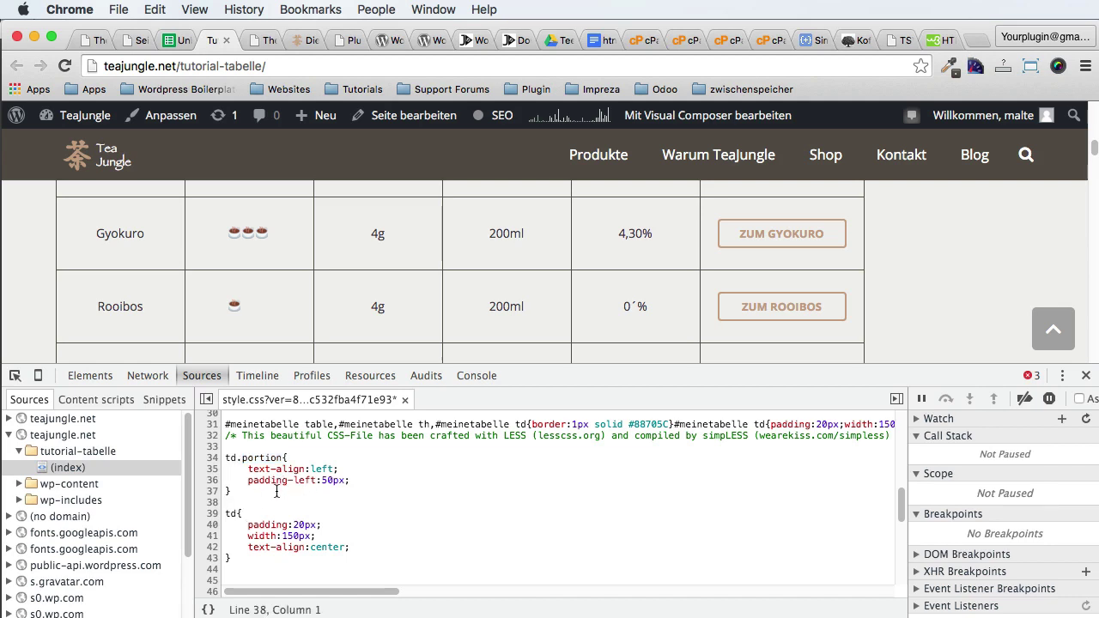
Step: Select the added rules from td.portion to the end of style.css and close the developer tools
scroll(277, 491, down, 1)
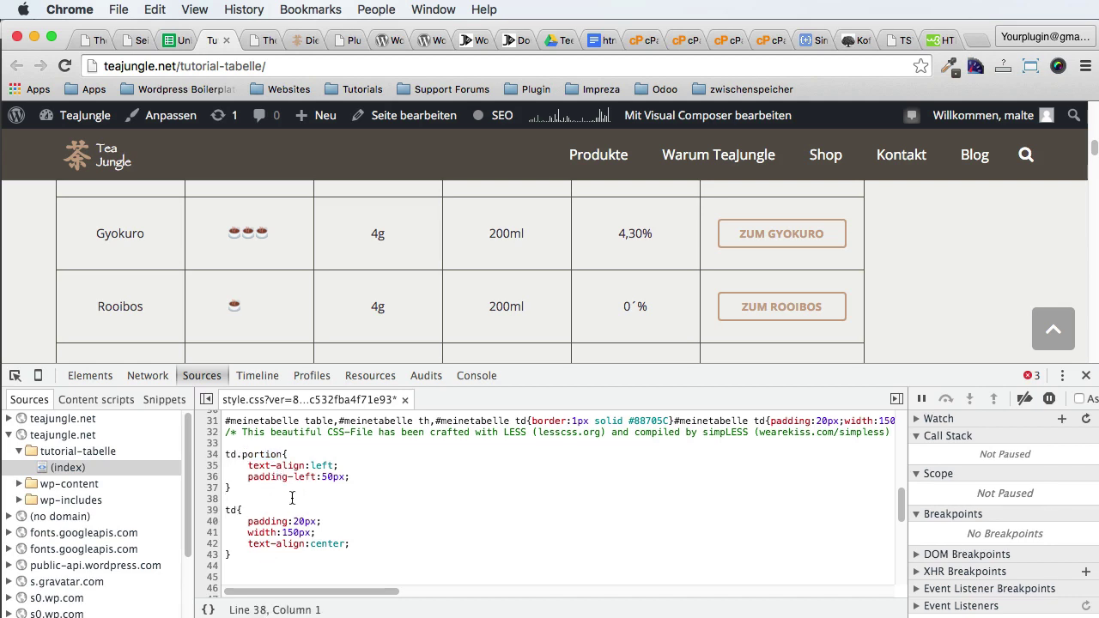
scroll(207, 269, up, 5)
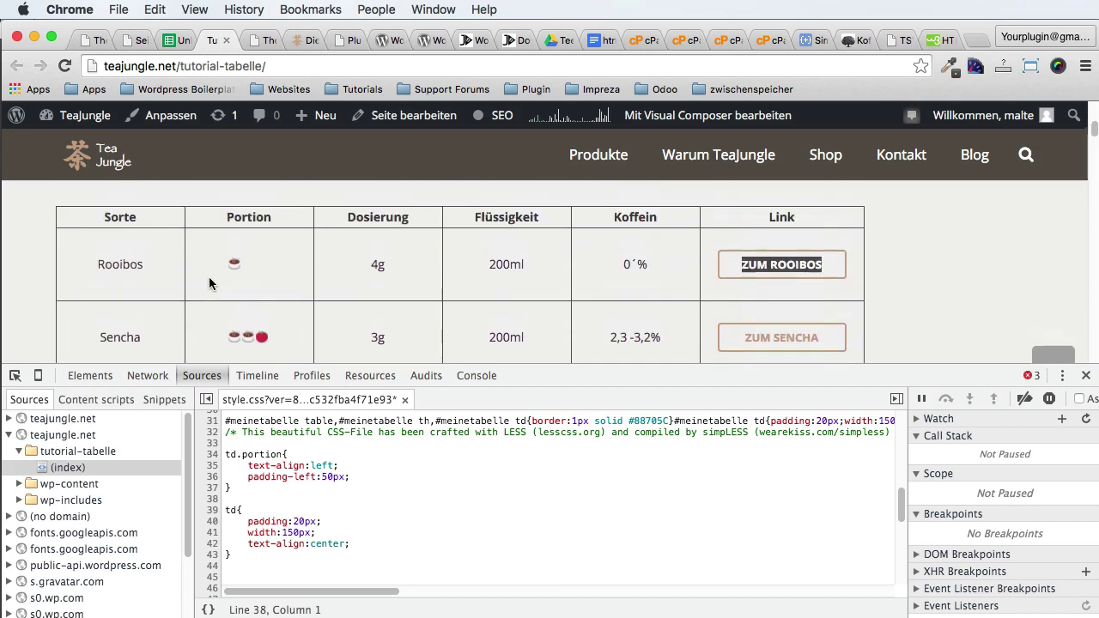
scroll(282, 491, down, 2)
scroll(283, 492, up, 3)
shift+click(225, 534)
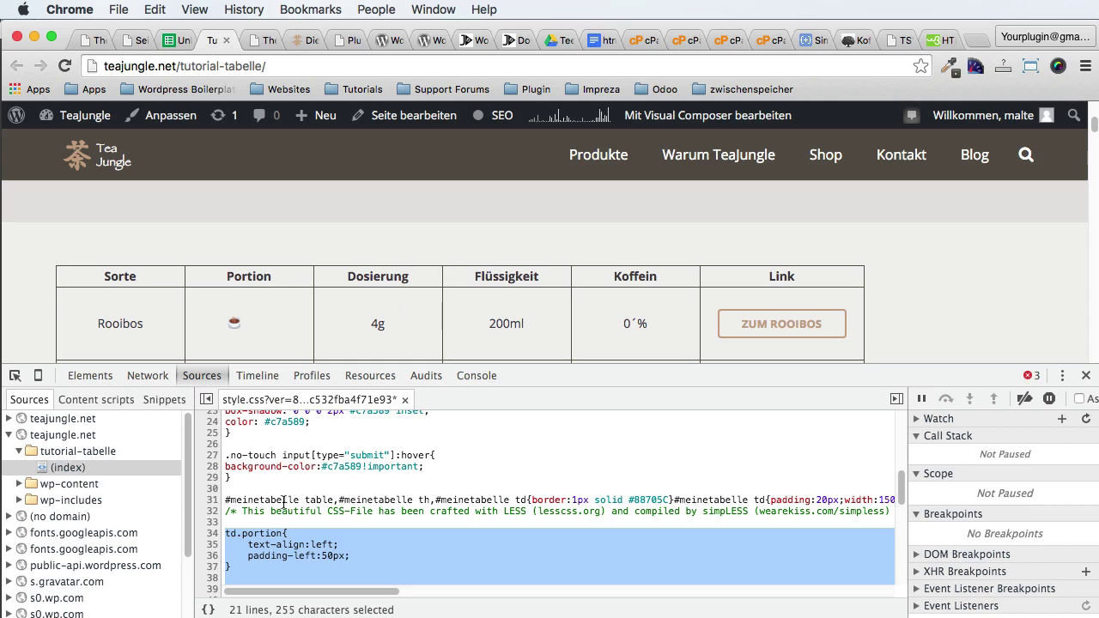
click(1086, 378)
Step: Review the styled tea table from its first to its last row, including borders, Portion cells and link buttons
scroll(822, 327, down, 5)
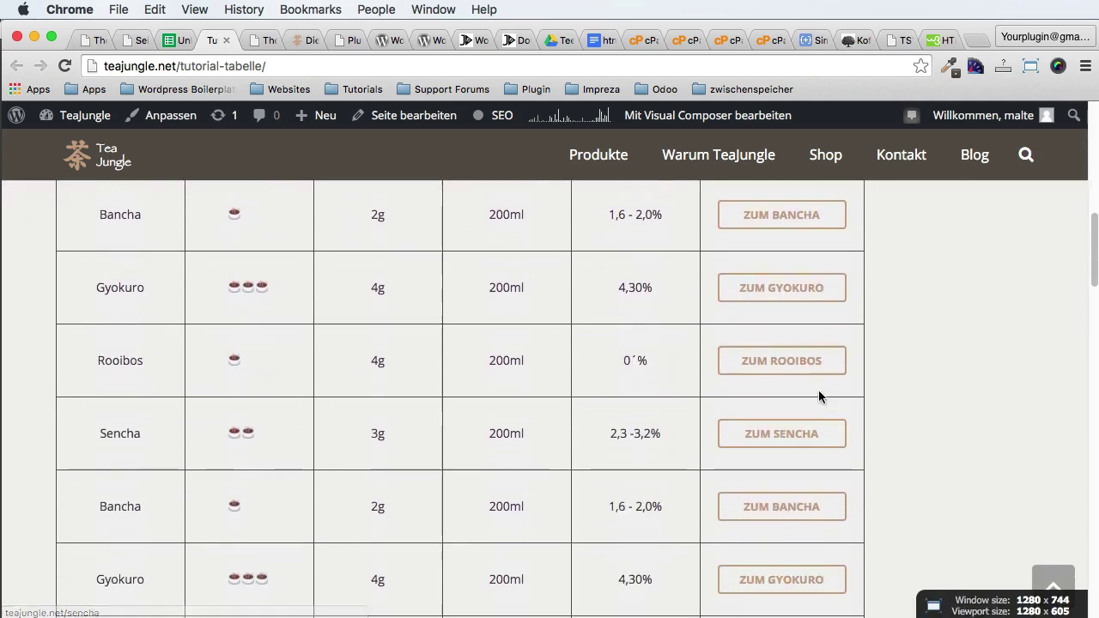
scroll(773, 421, down, 5)
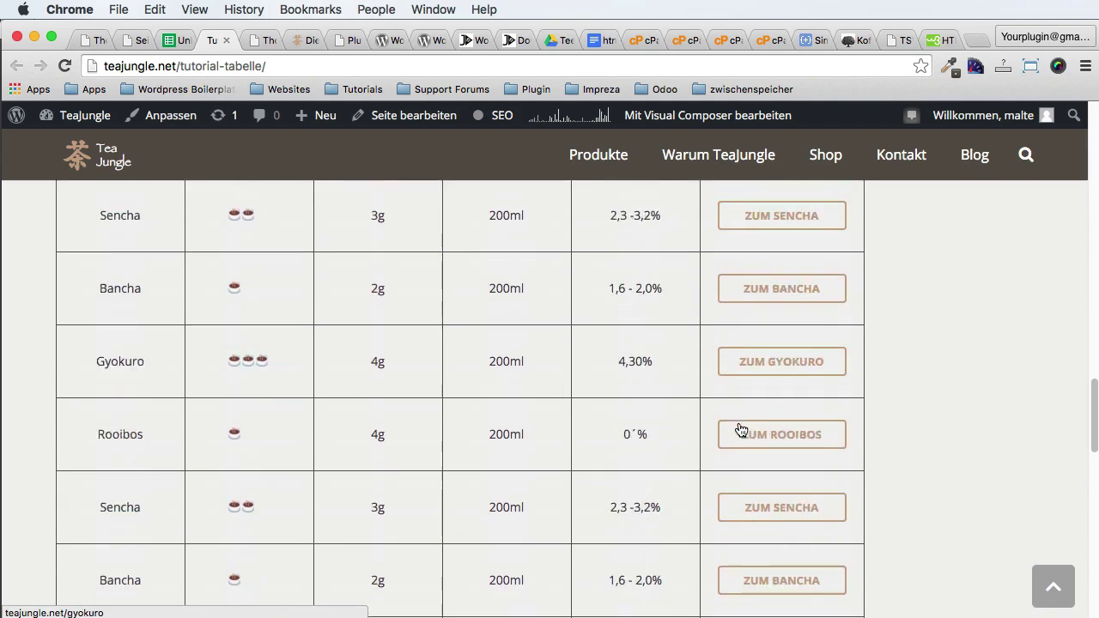
scroll(743, 421, down, 3)
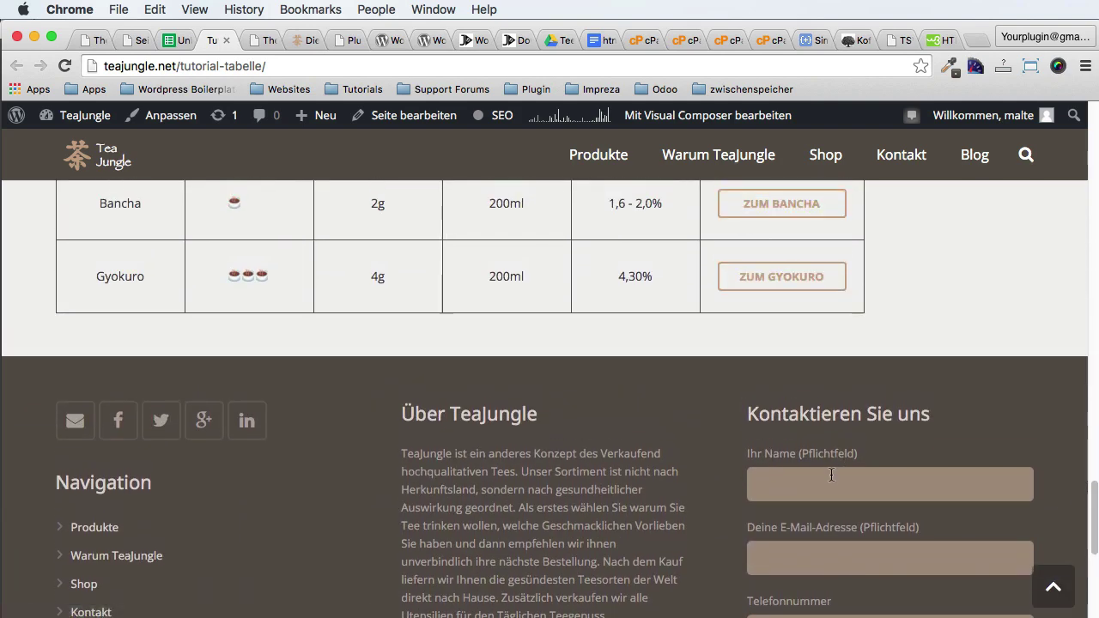
scroll(845, 459, down, 5)
scroll(333, 281, up, 10)
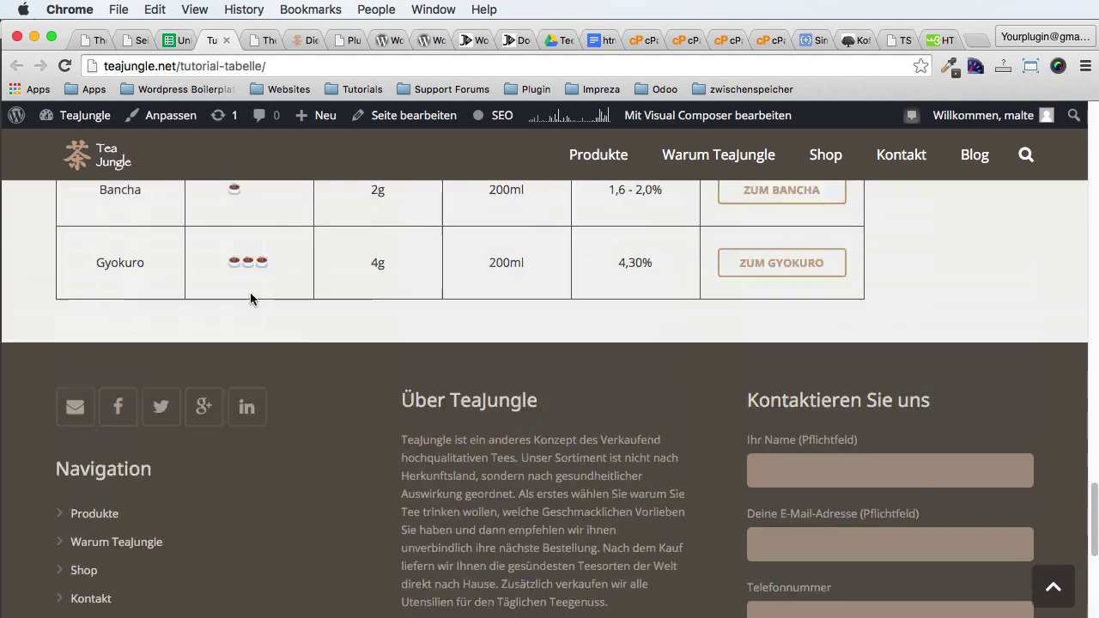
scroll(260, 335, up, 6)
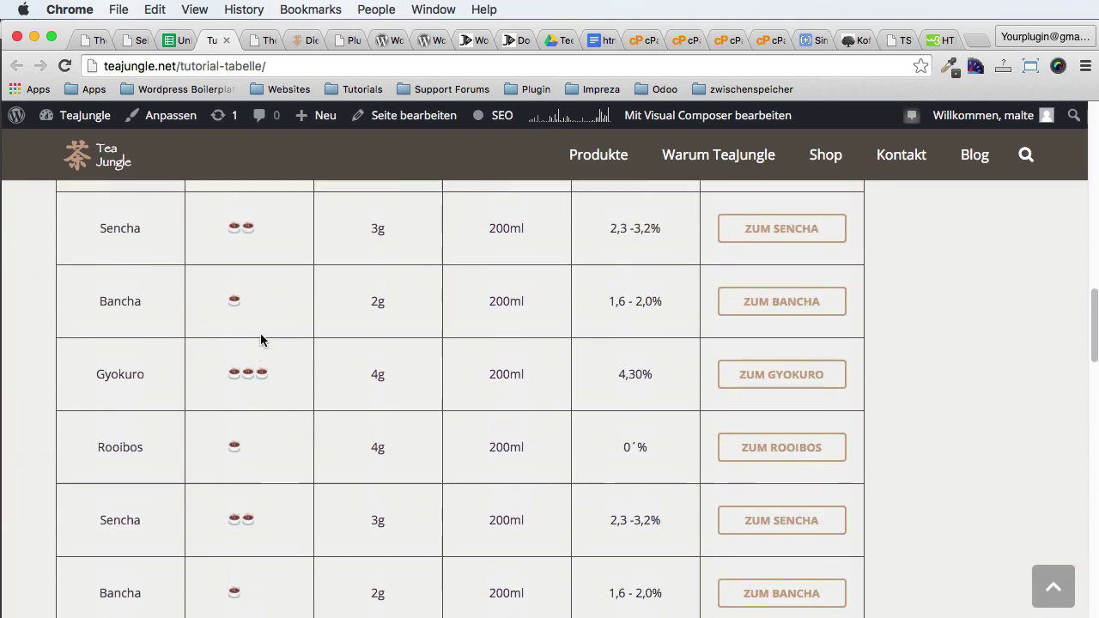
scroll(261, 335, up, 6)
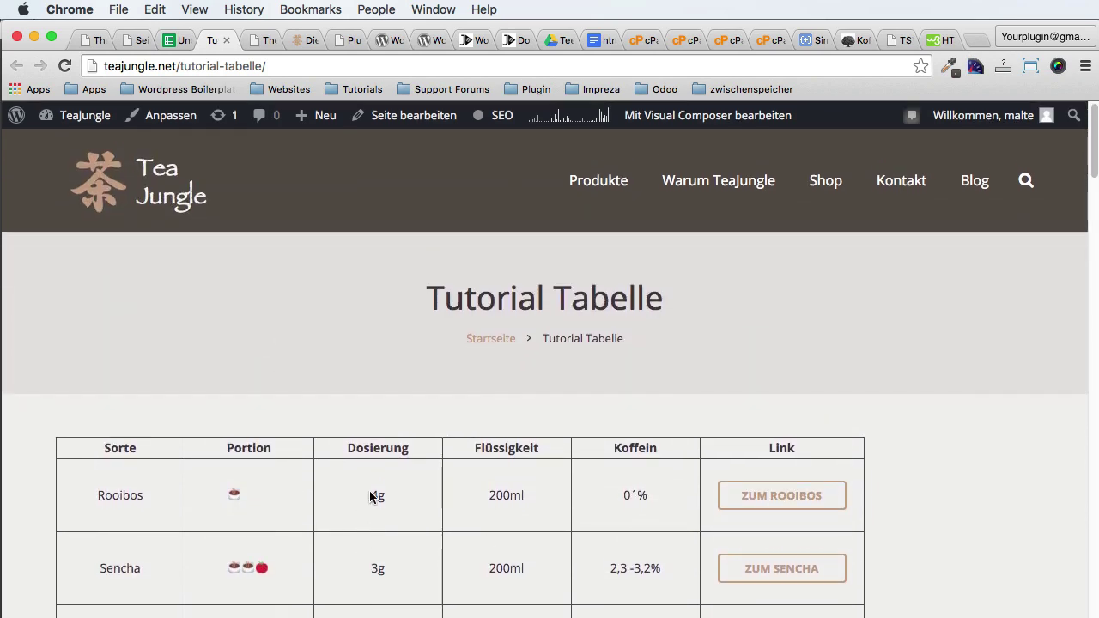
scroll(394, 538, down, 2)
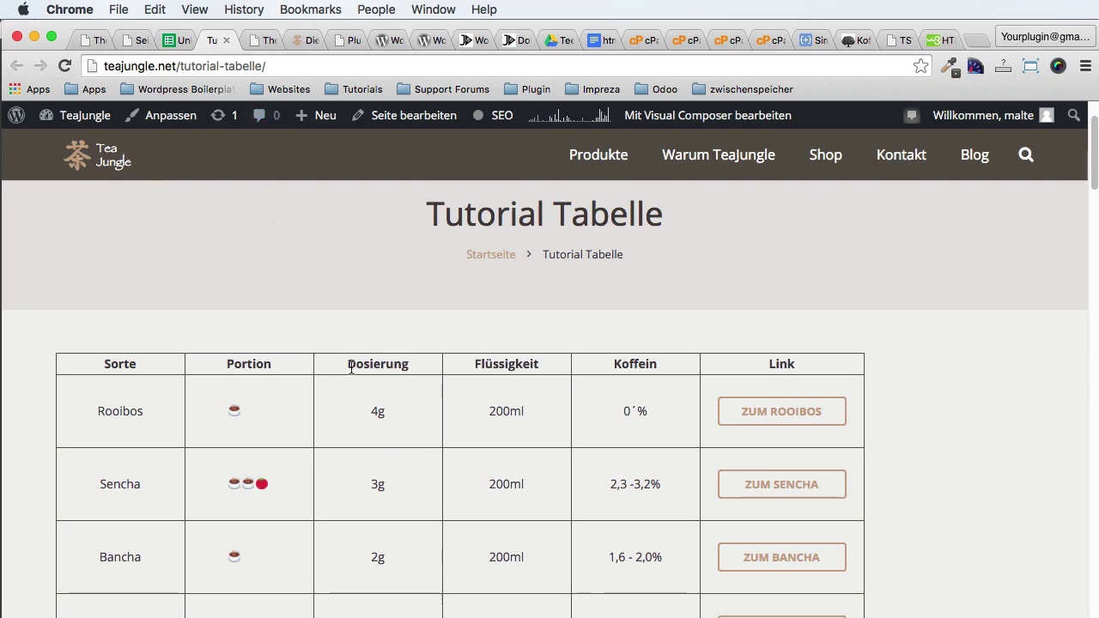
Step: Add id="tutorial-tabelle" to the opening table tag in the Tutorial Tabelle page's source text
click(96, 40)
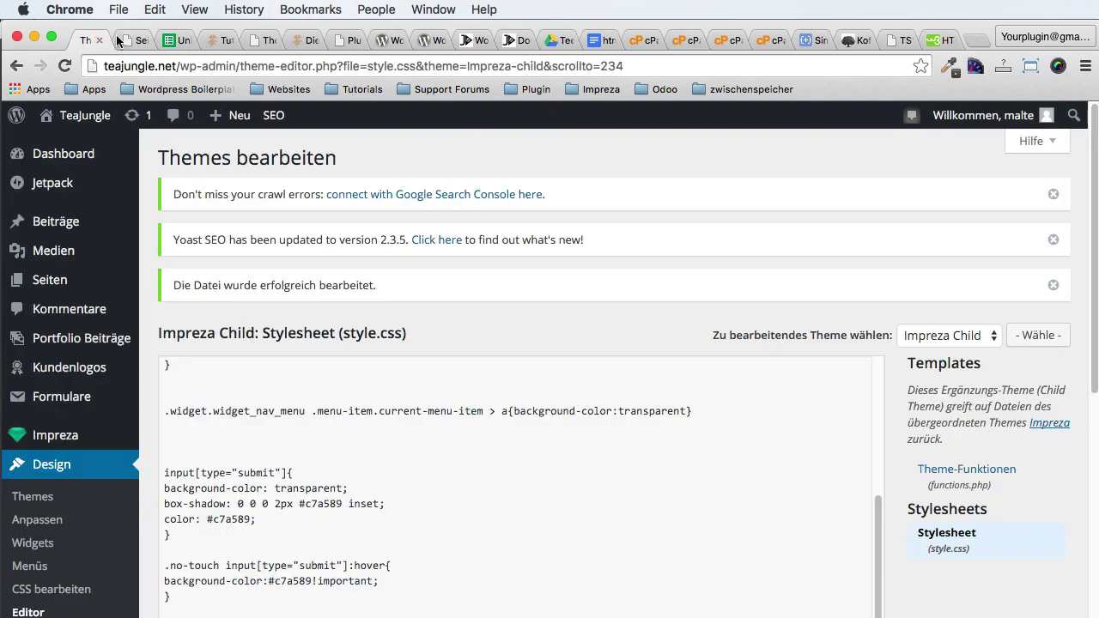
click(161, 40)
scroll(319, 400, down, 3)
scroll(319, 400, up, 5)
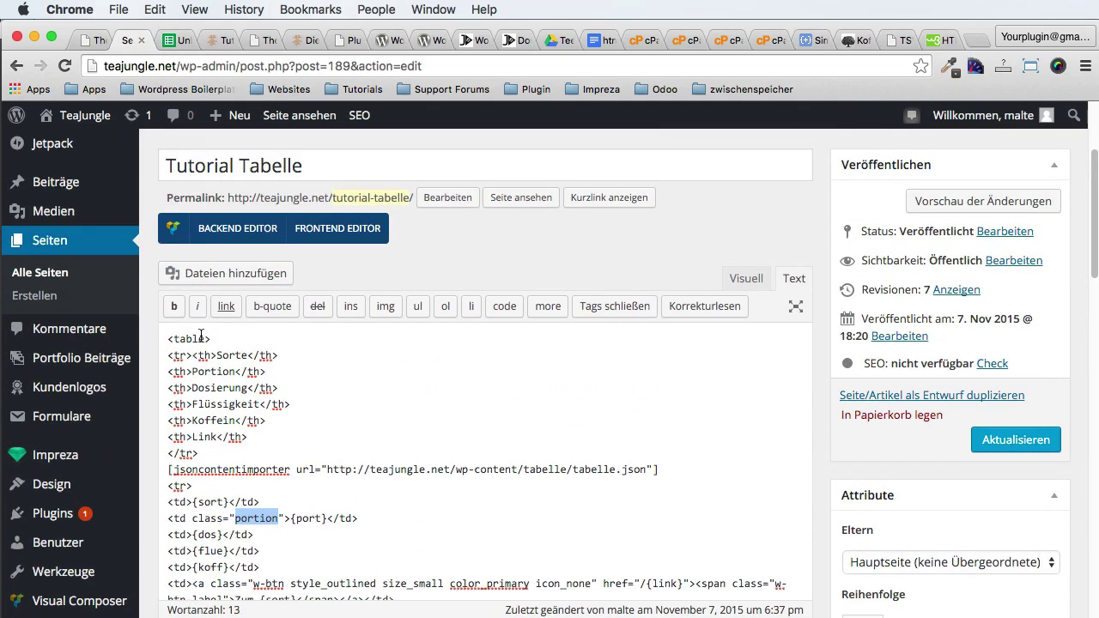
click(205, 339)
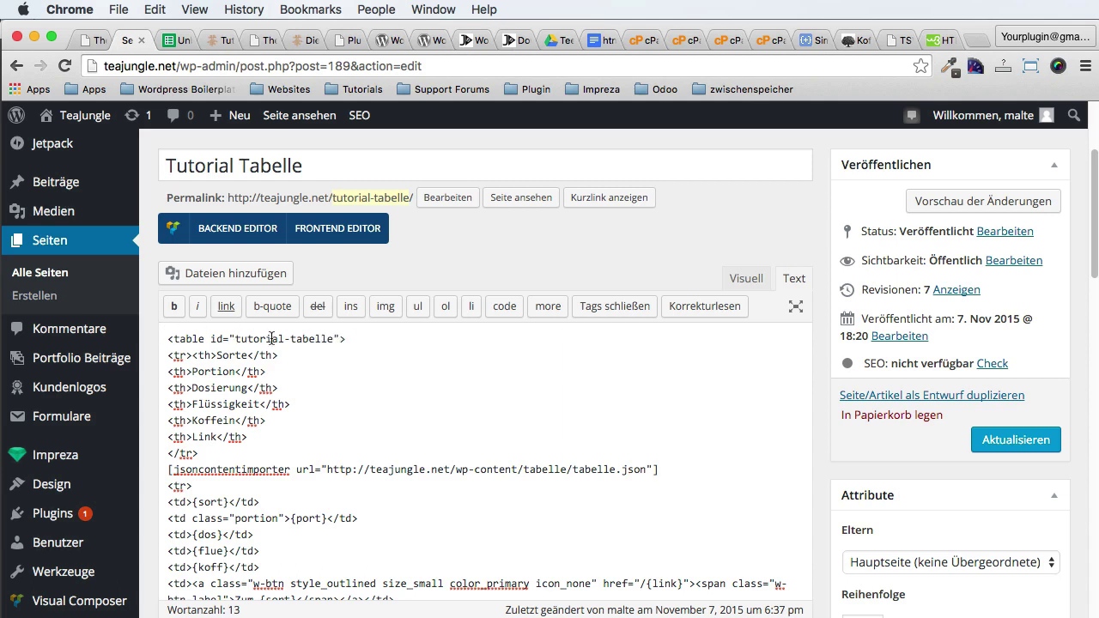
Step: Examine the opening table tag, its closing tag and the tutorial-tabelle id in the page's source text
drag(352, 340, 168, 339)
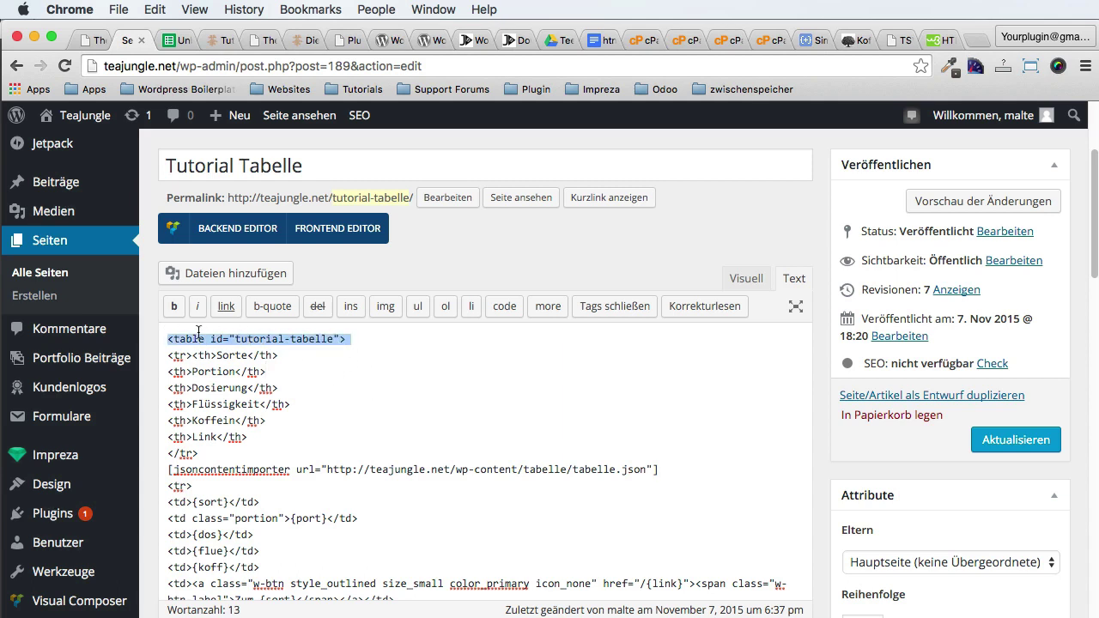
click(201, 348)
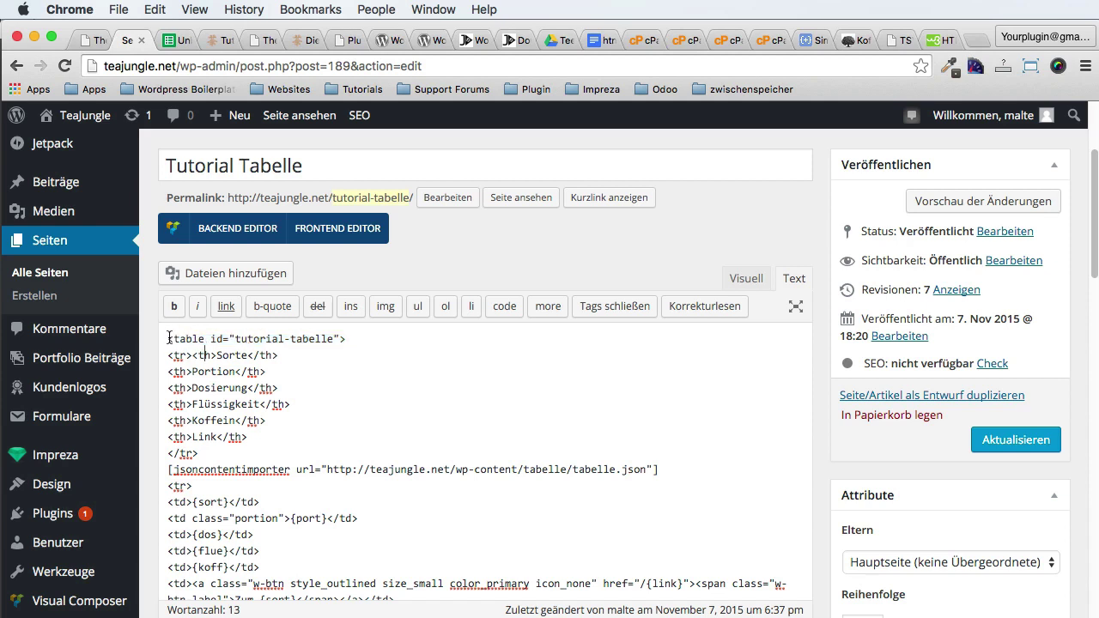
scroll(172, 331, down, 2)
drag(175, 293, 204, 292)
scroll(203, 252, down, 2)
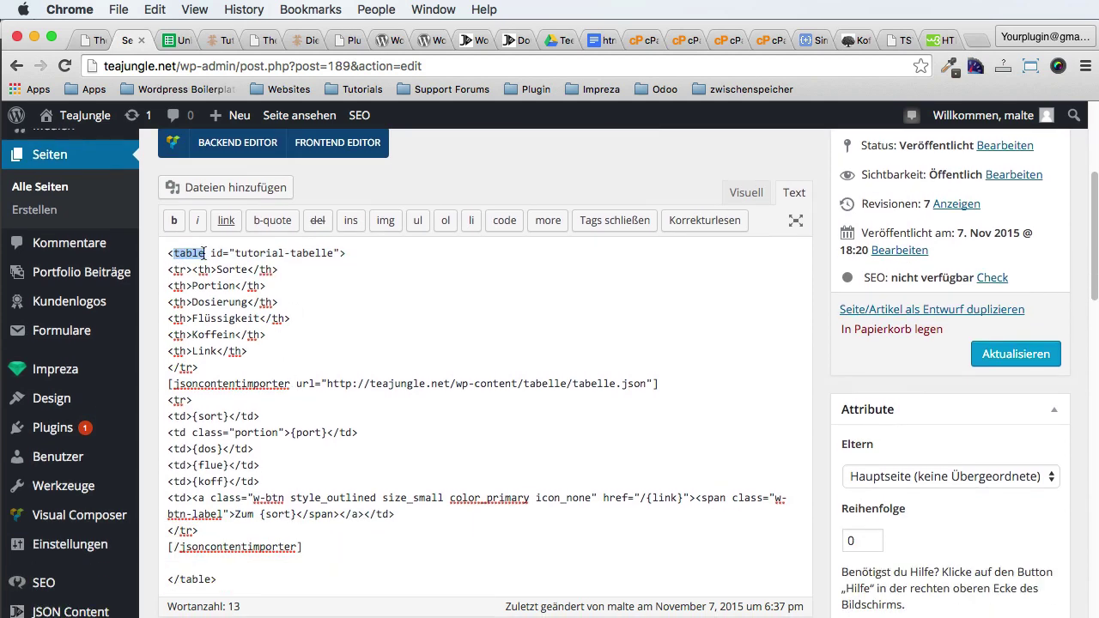
scroll(201, 538, down, 1)
double_click(194, 570)
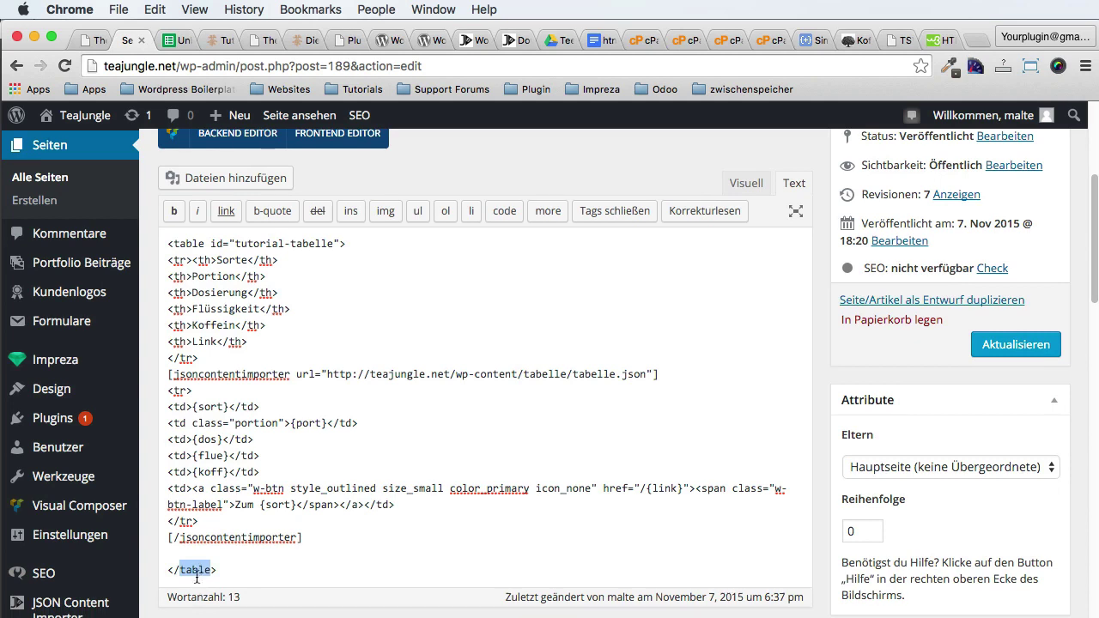
scroll(296, 371, up, 5)
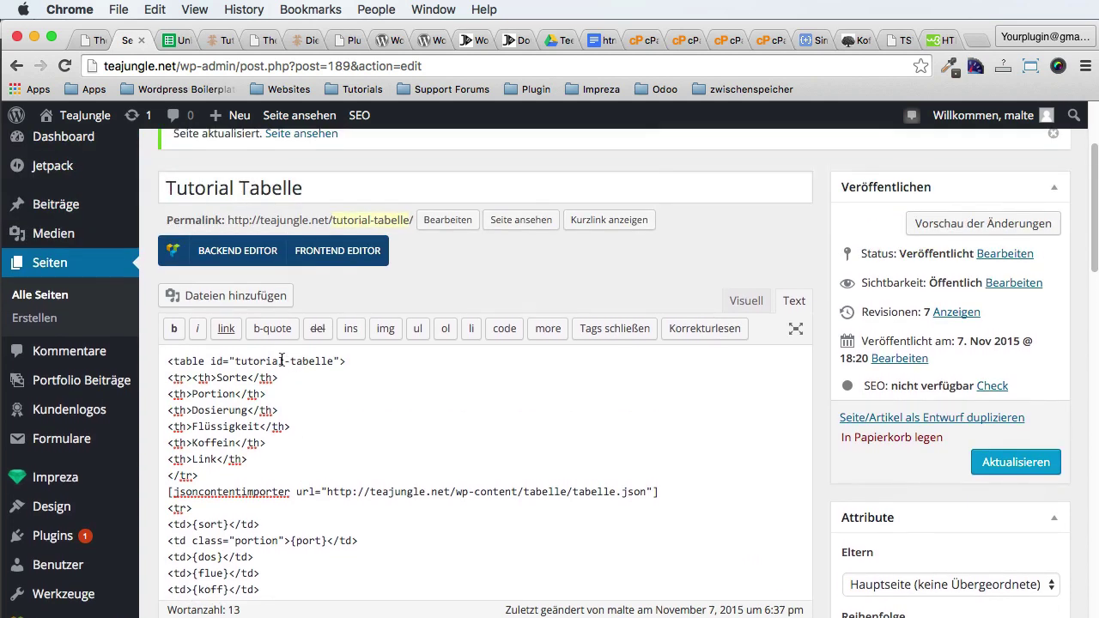
drag(234, 359, 335, 359)
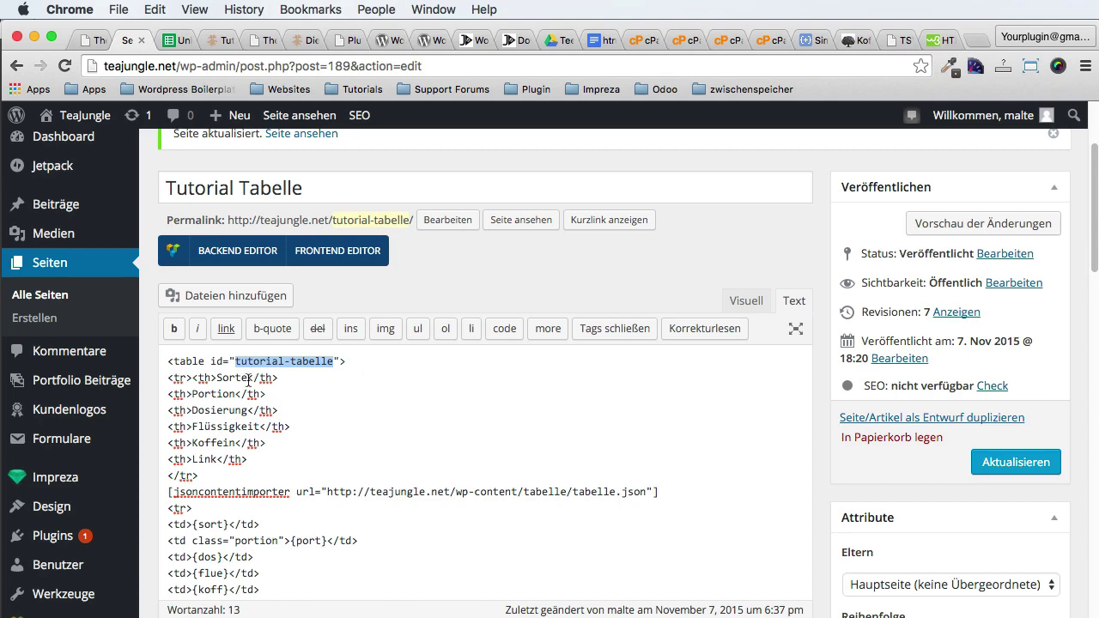
scroll(220, 533, down, 4)
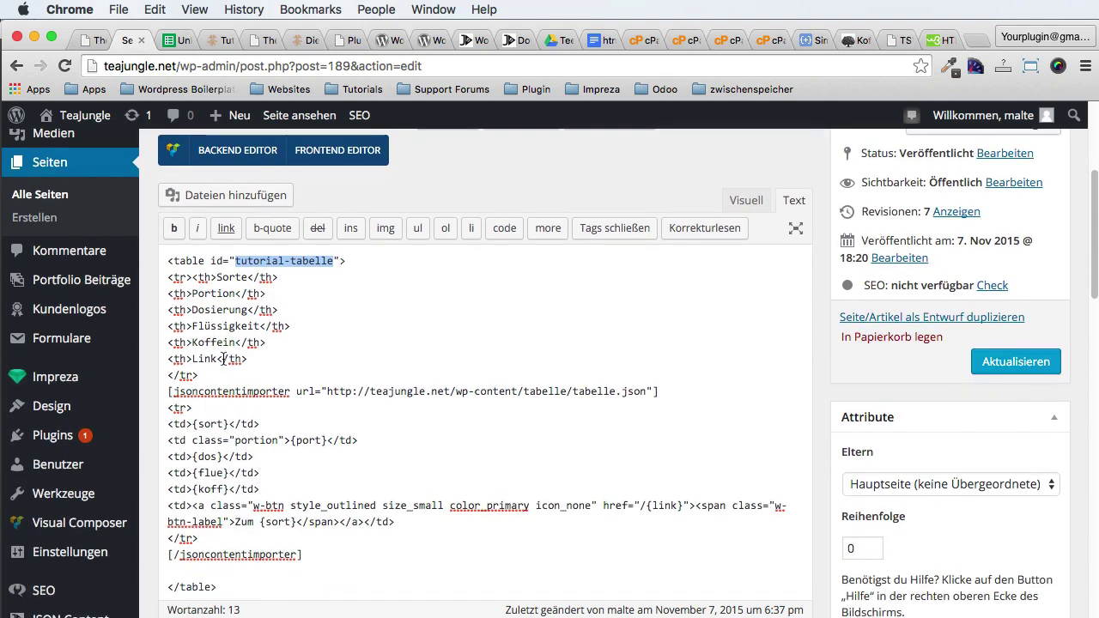
Step: Copy the added rules, from td.portion to the end of style.css, out of the Tutorial Tabelle page's developer tools sources
scroll(244, 398, up, 1)
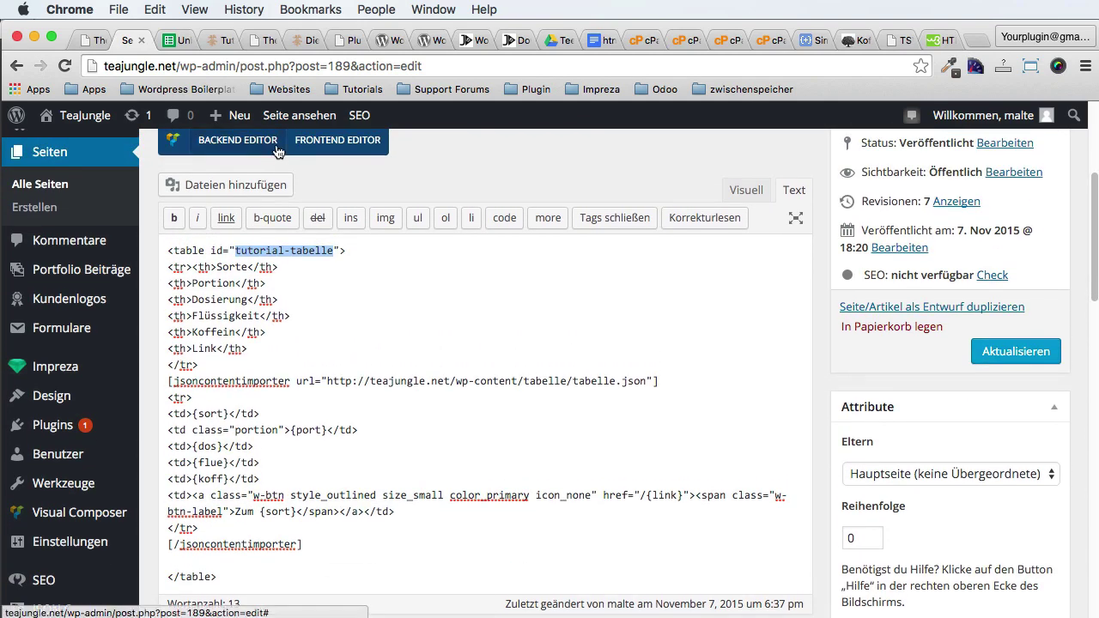
click(95, 40)
scroll(319, 349, down, 10)
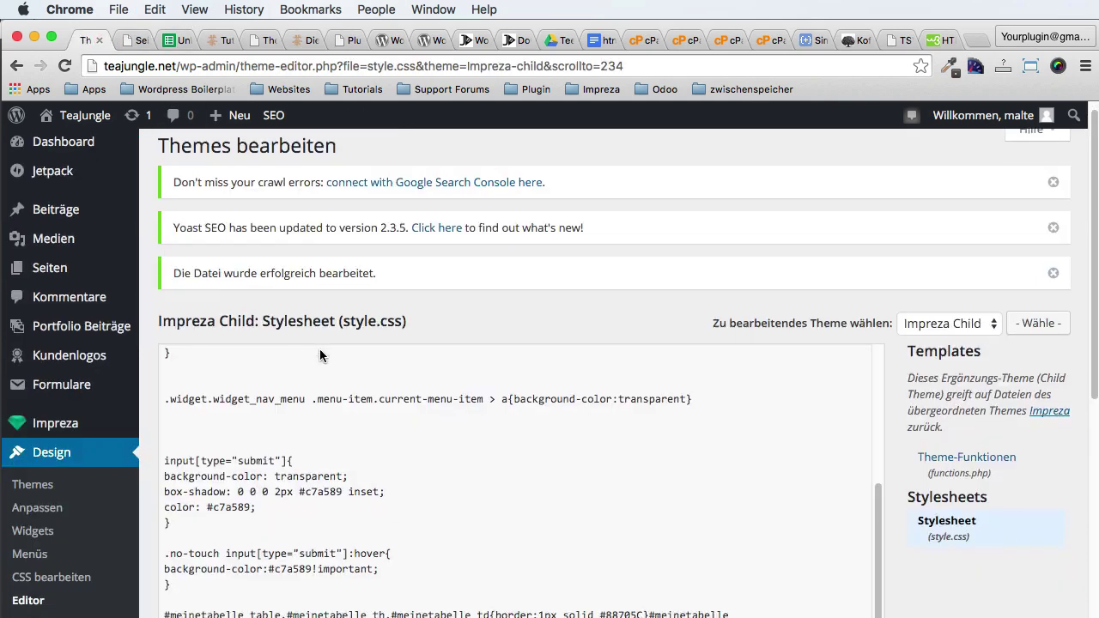
scroll(236, 371, up, 1)
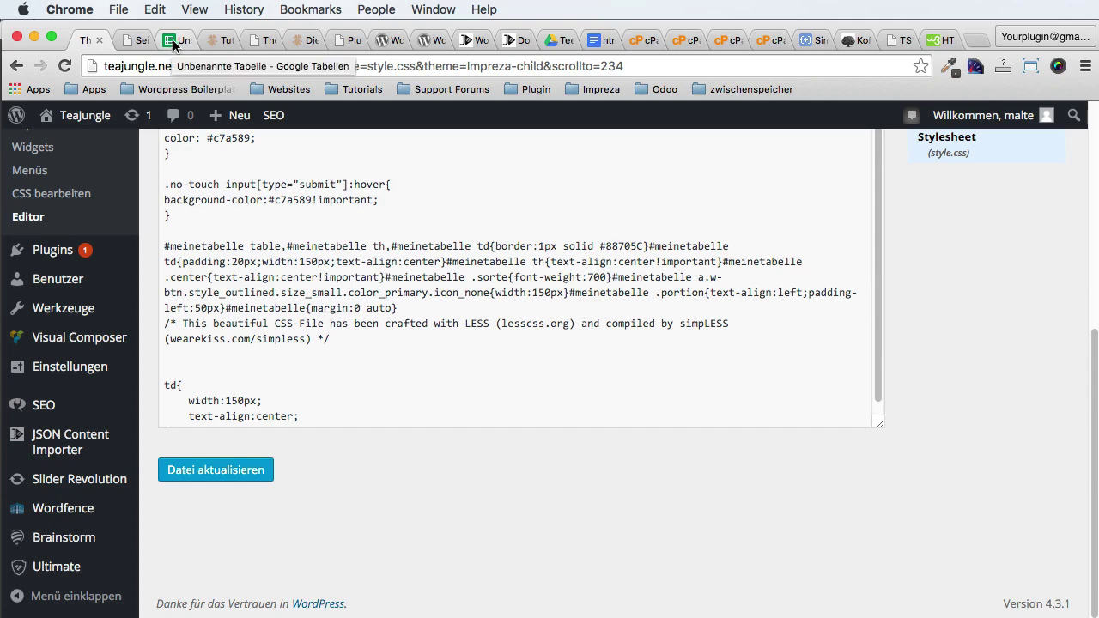
click(214, 43)
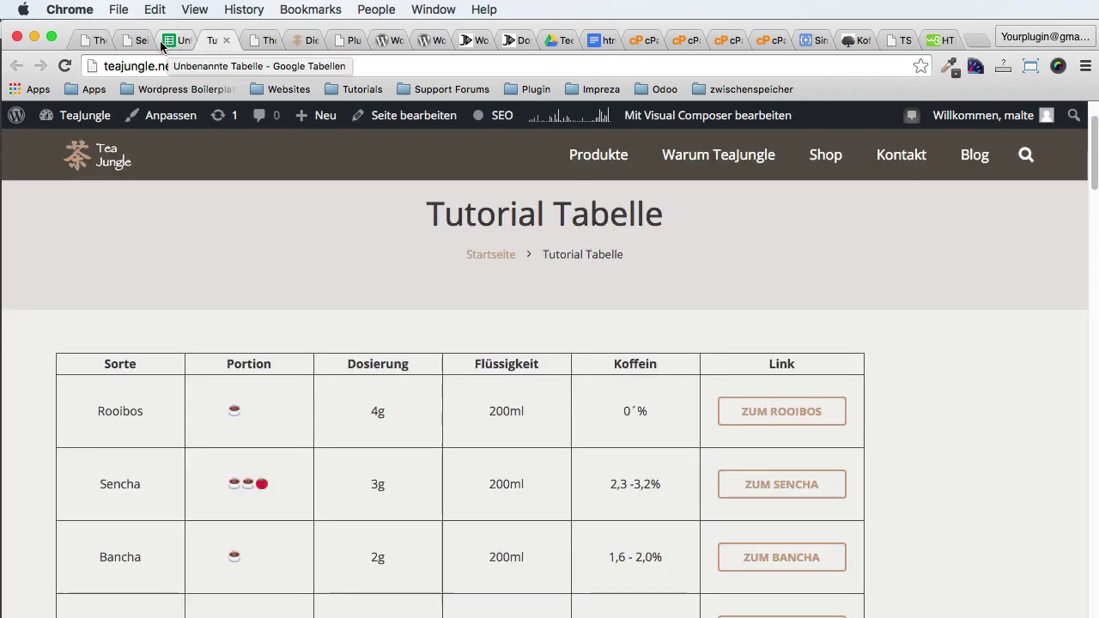
right_click(385, 414)
click(448, 575)
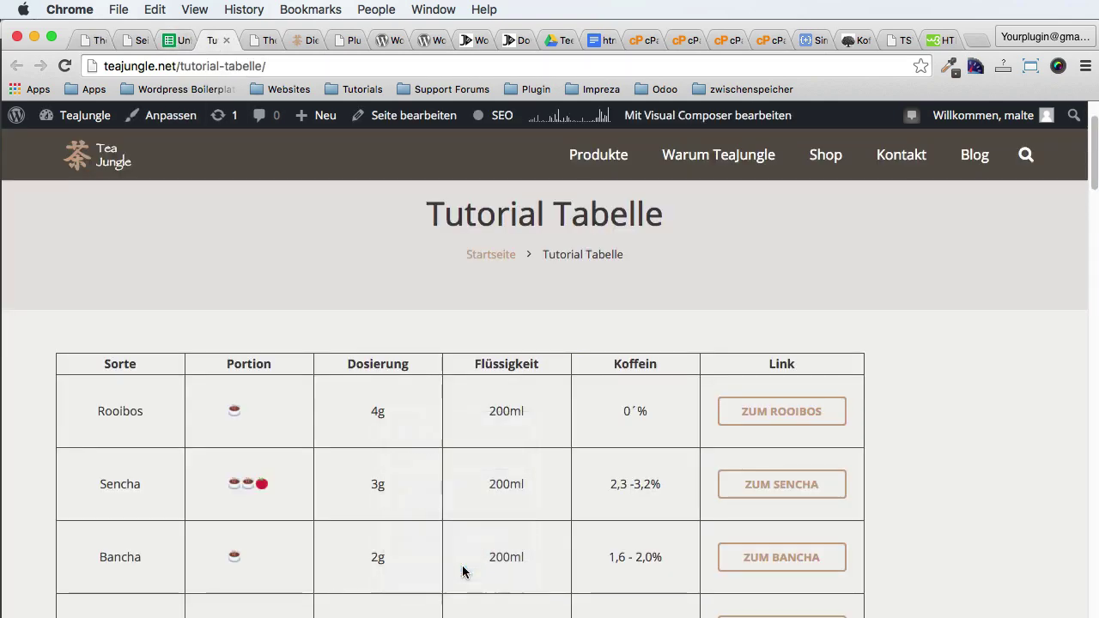
click(201, 377)
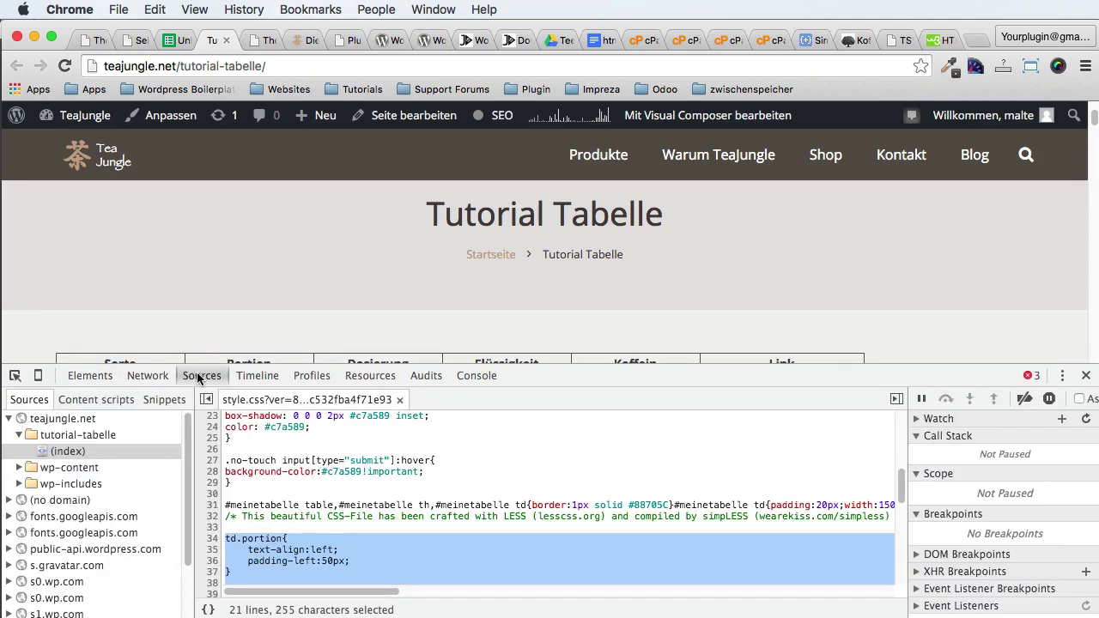
scroll(280, 486, down, 5)
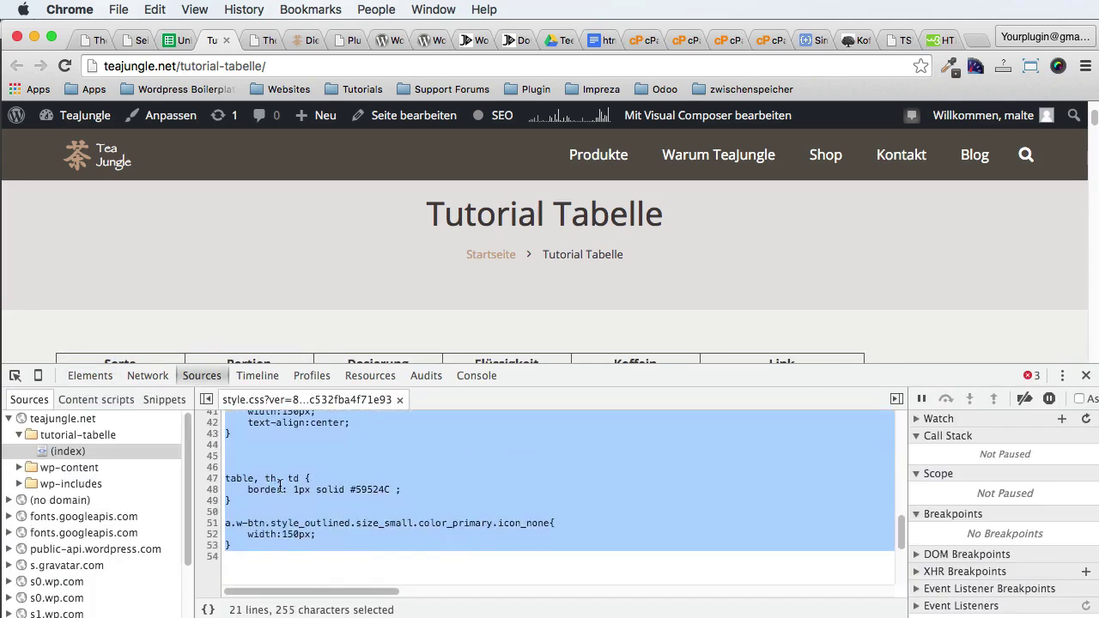
Step: Replace the td rule at the end of the child theme's style.css with the copied table rules
click(130, 39)
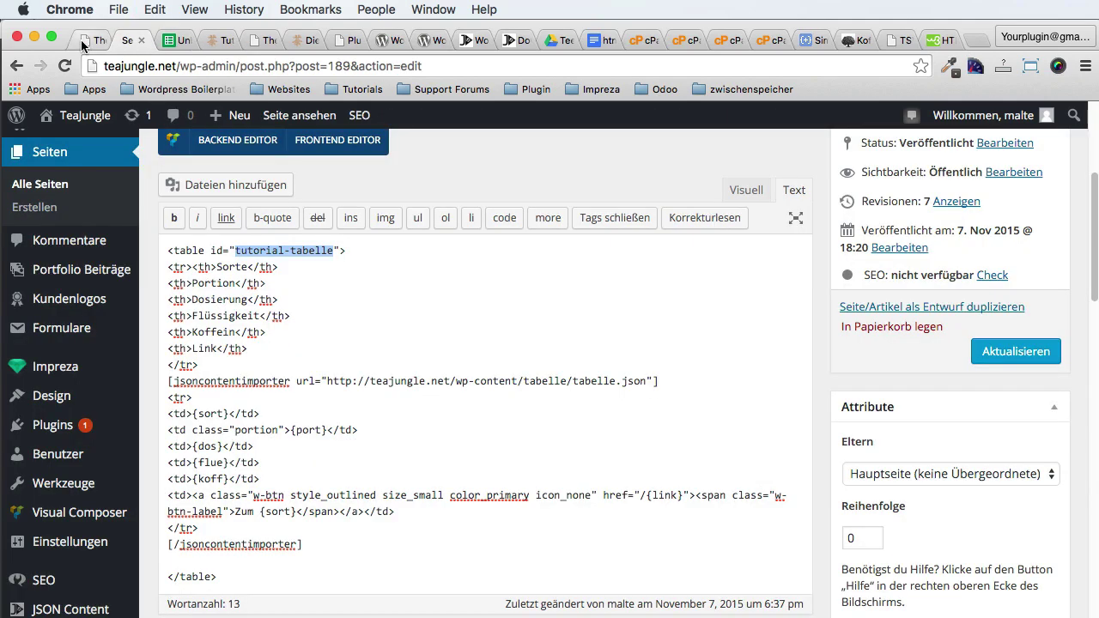
click(80, 40)
scroll(284, 400, down, 1)
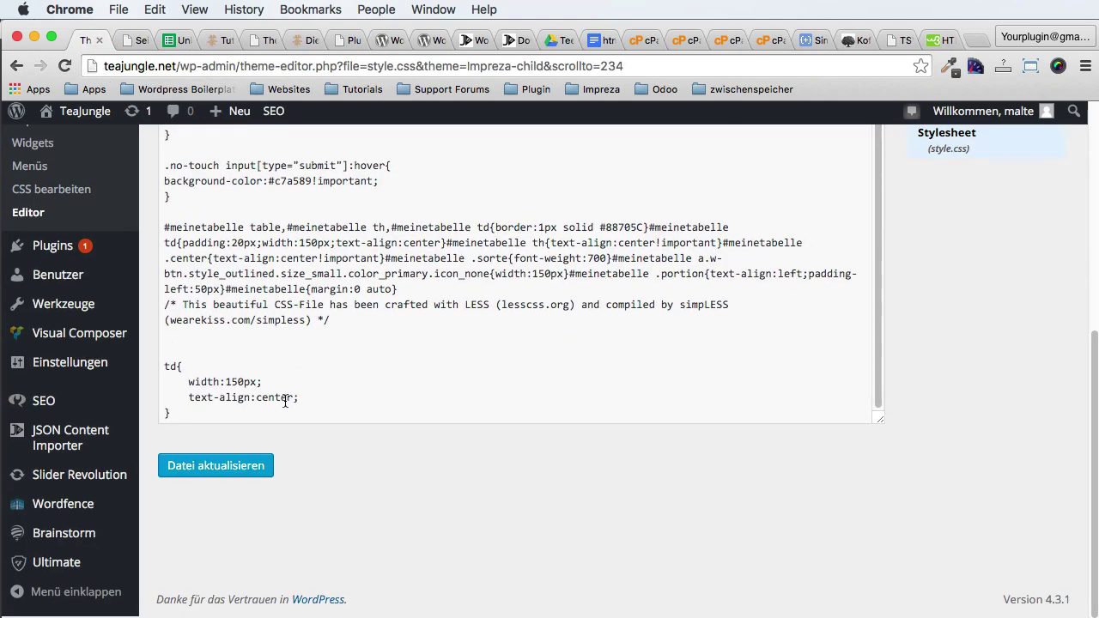
drag(287, 417, 160, 366)
key(super+v)
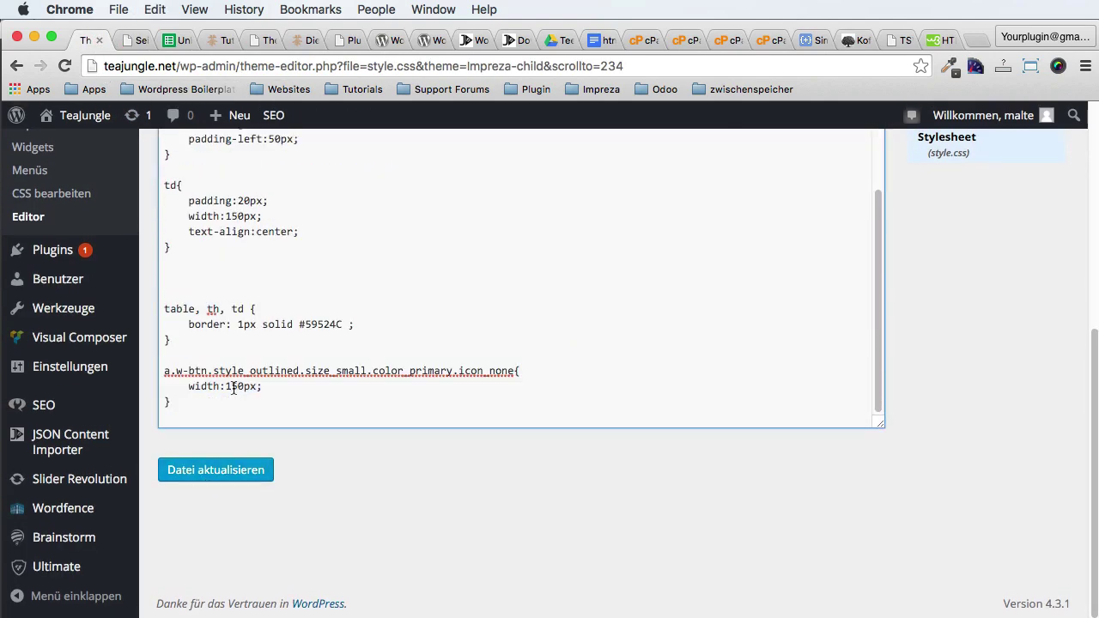
scroll(187, 252, up, 5)
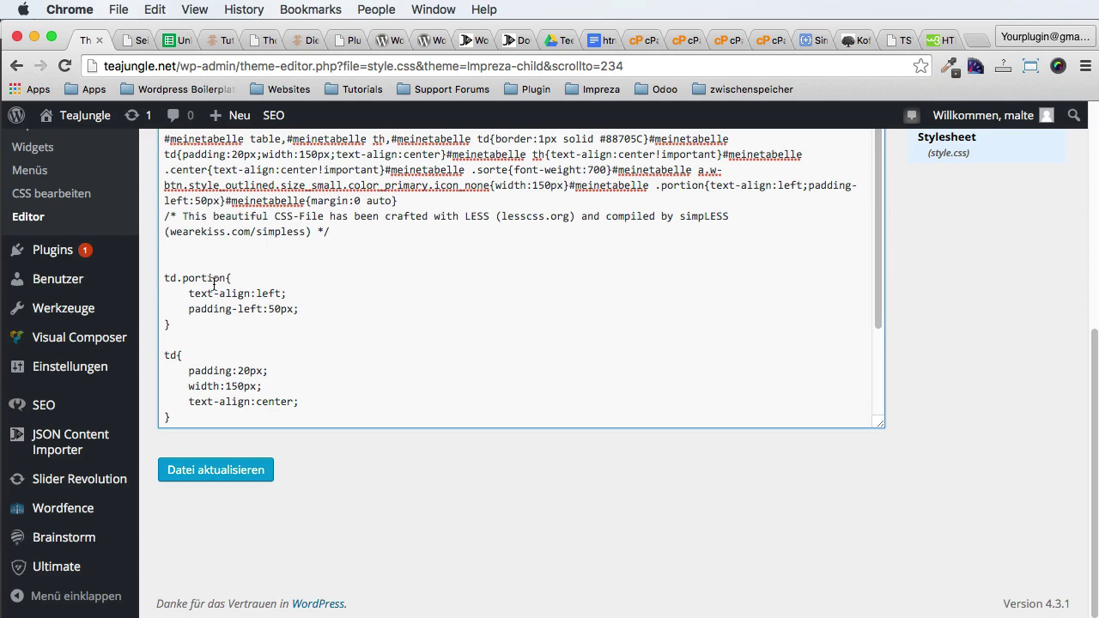
scroll(225, 283, down, 1)
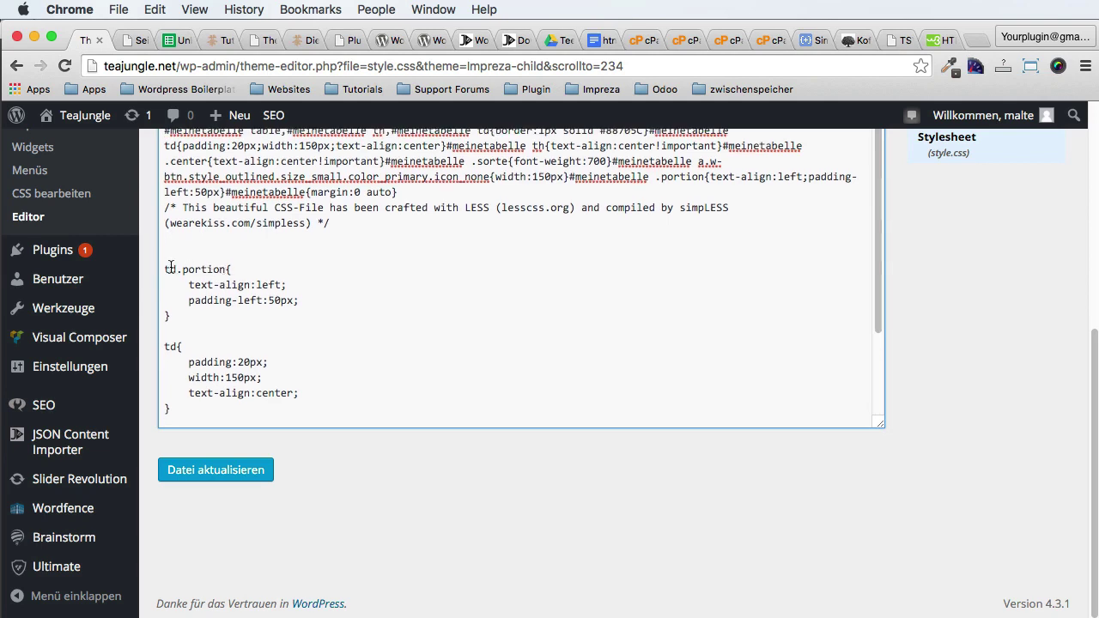
Step: Try prefixing the td.portion and td selectors with #tutorial-tabelle in the child theme's style.css
text(#)
text(tutorial-tabe)
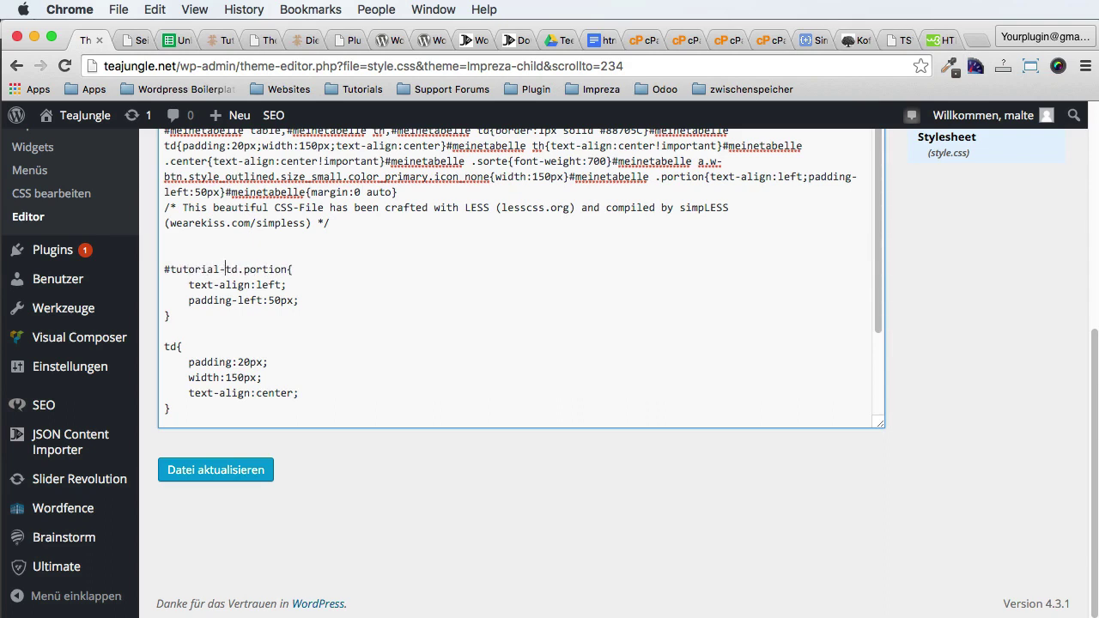
text(lle t)
scroll(200, 262, down, 2)
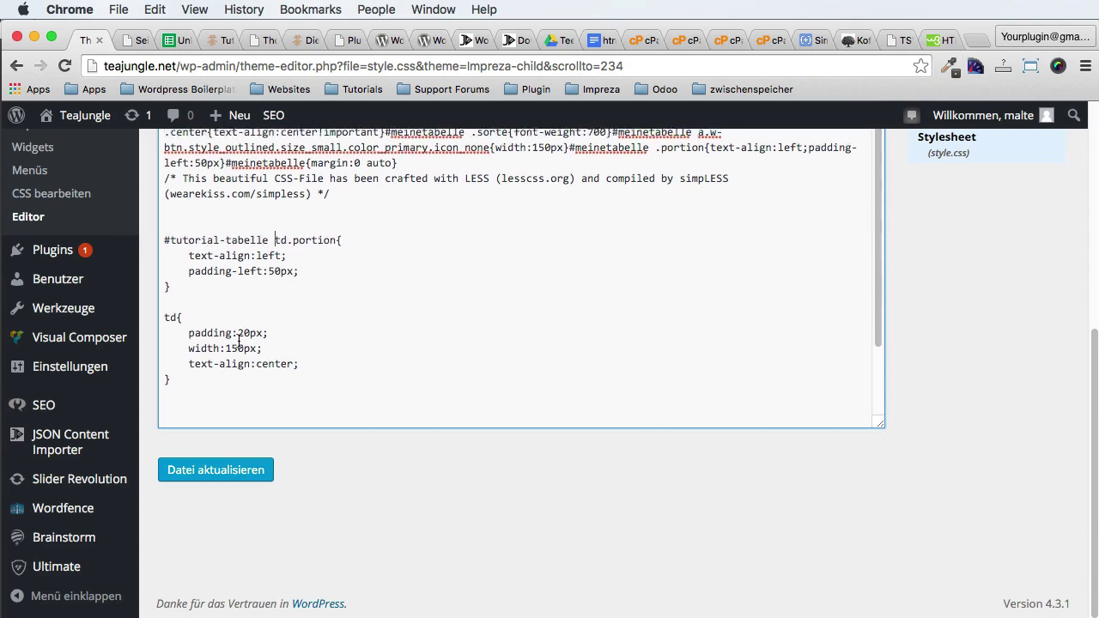
click(165, 301)
text(#)
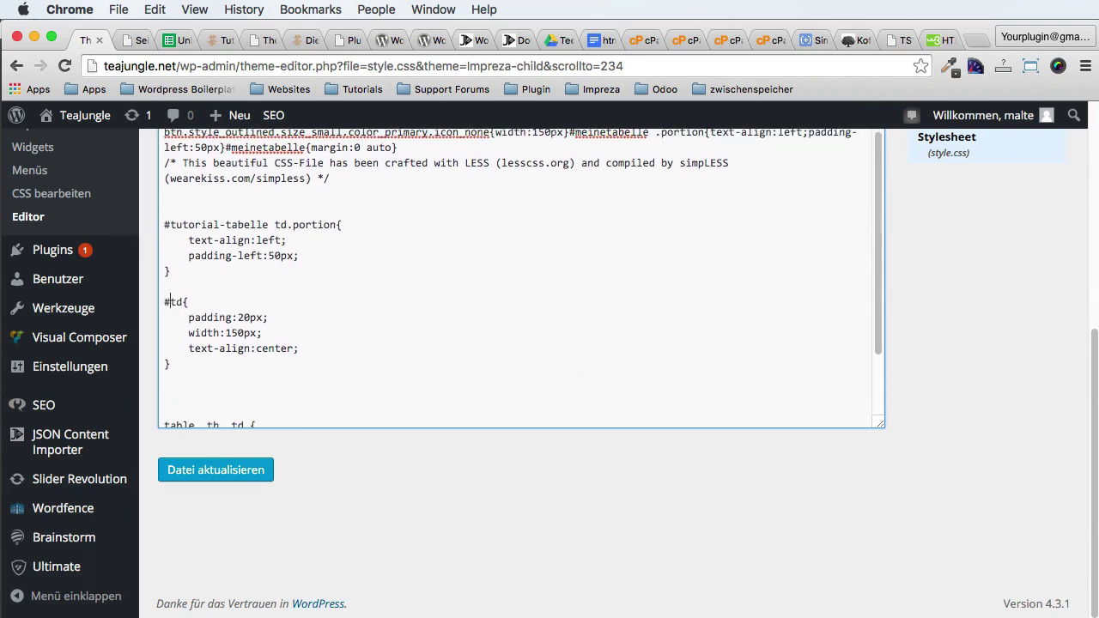
text(tutorial-Ttabelle)
Step: Remove the #tutorial-tabelle prefixes from the td and td.portion selectors
scroll(224, 318, up, 1)
drag(275, 335, 111, 342)
key(ctrl+x)
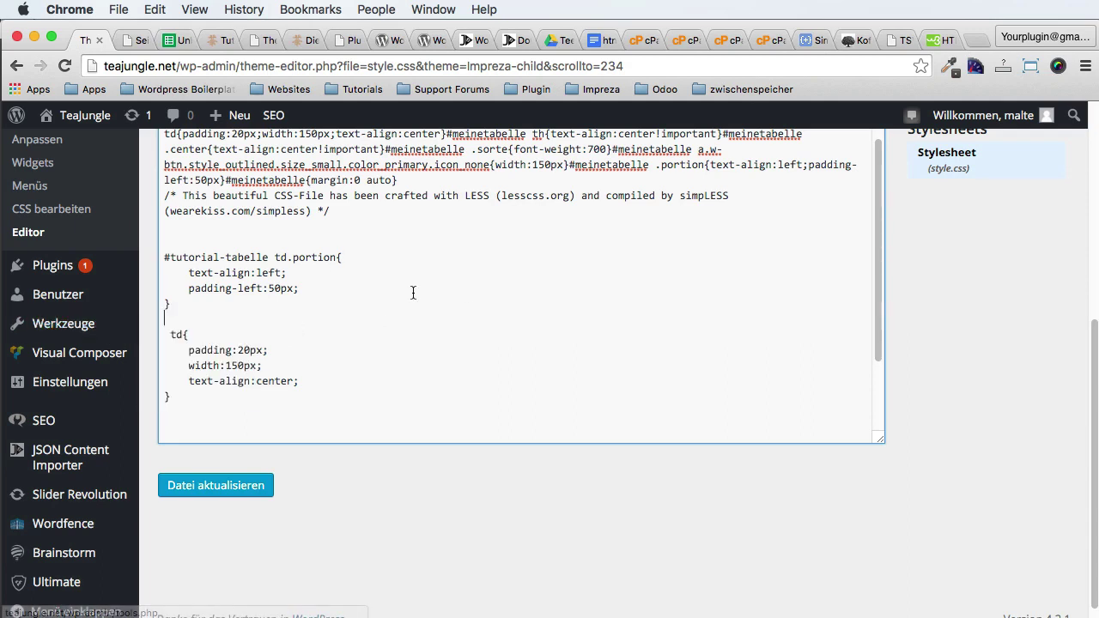
drag(275, 257, 118, 259)
key(ctrl+x)
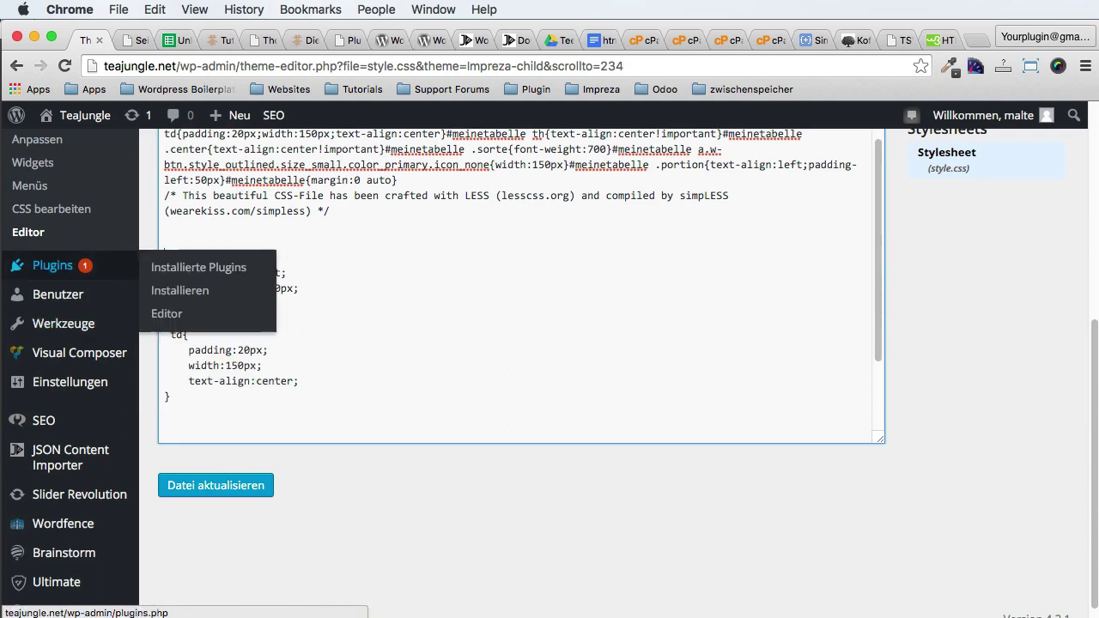
click(195, 242)
Step: Select and copy the pasted table rules from td.portion to the end of the child theme's style.css
scroll(225, 311, down, 5)
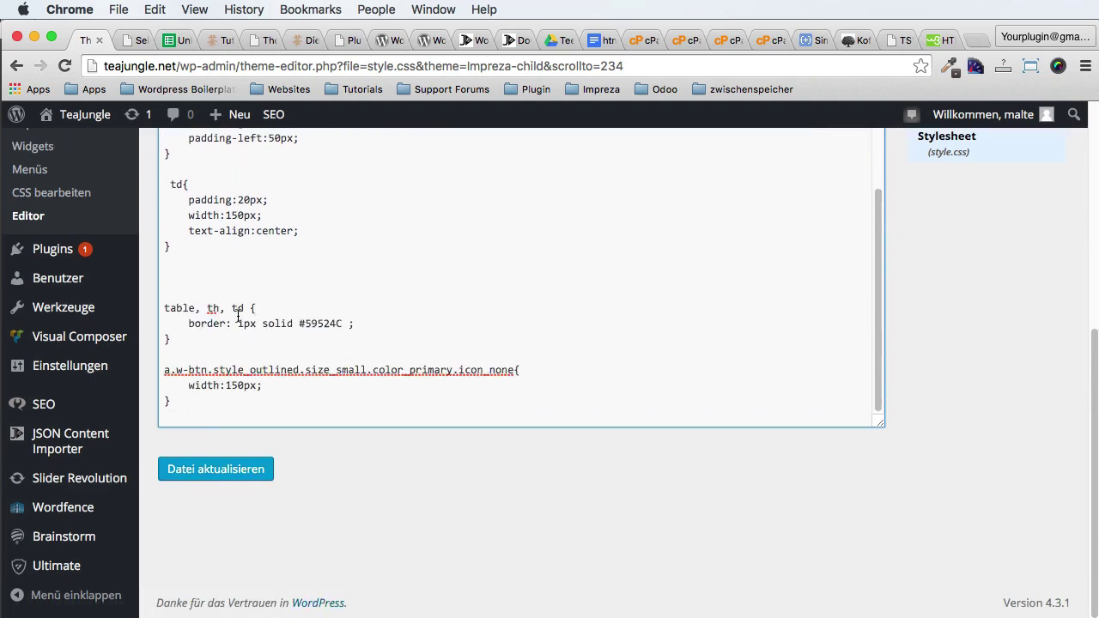
key(super+a)
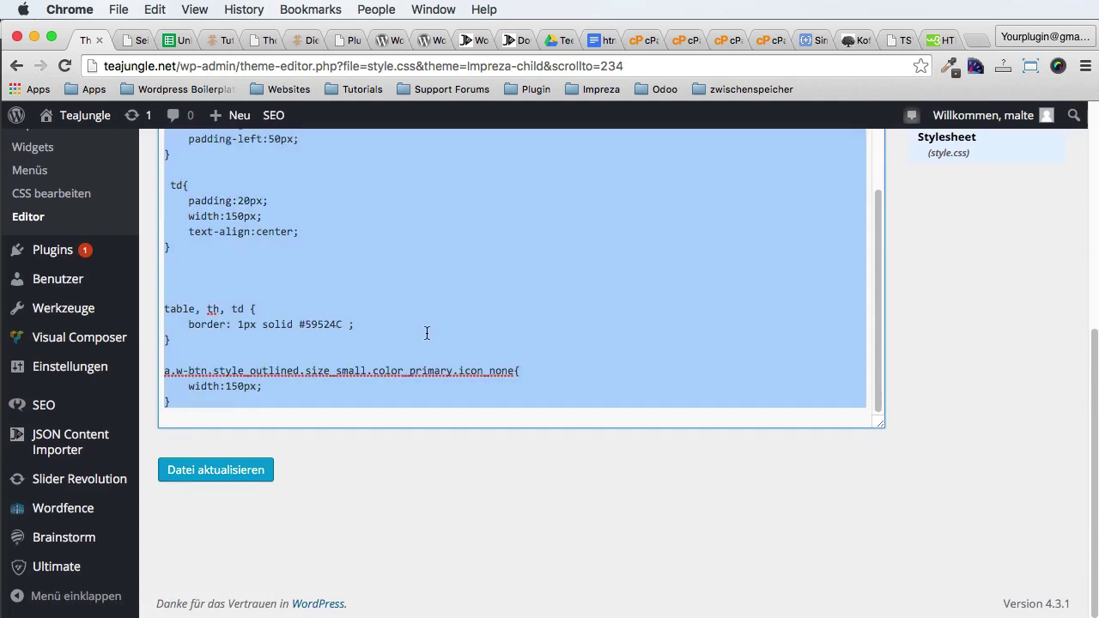
Step: View the SimpLESS compiler's website and search the web for "less" on a new page
click(813, 39)
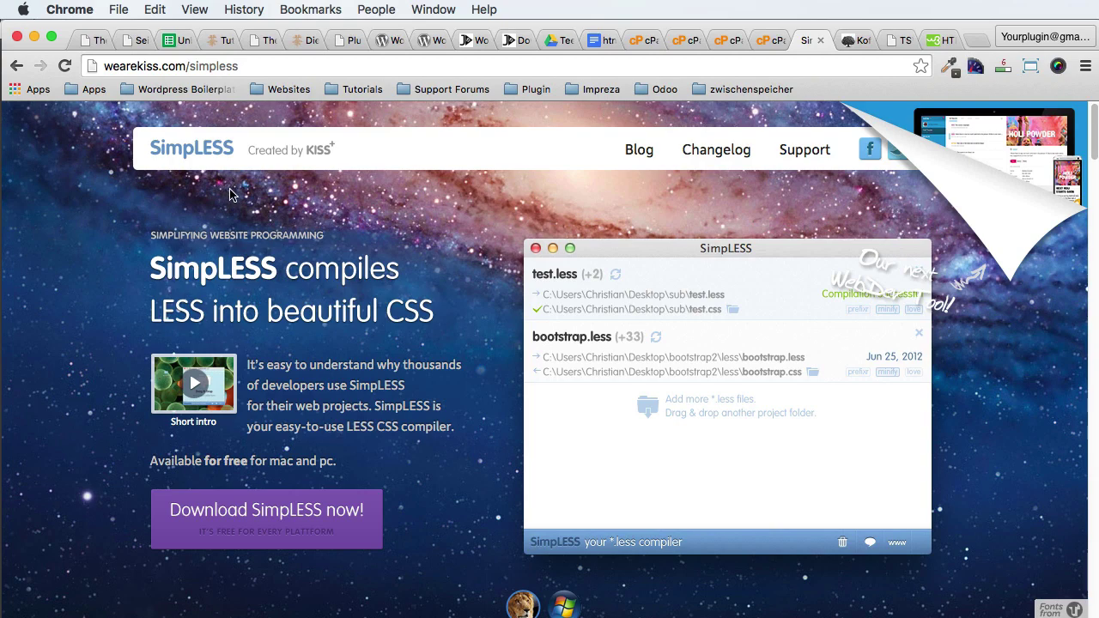
key(super+t)
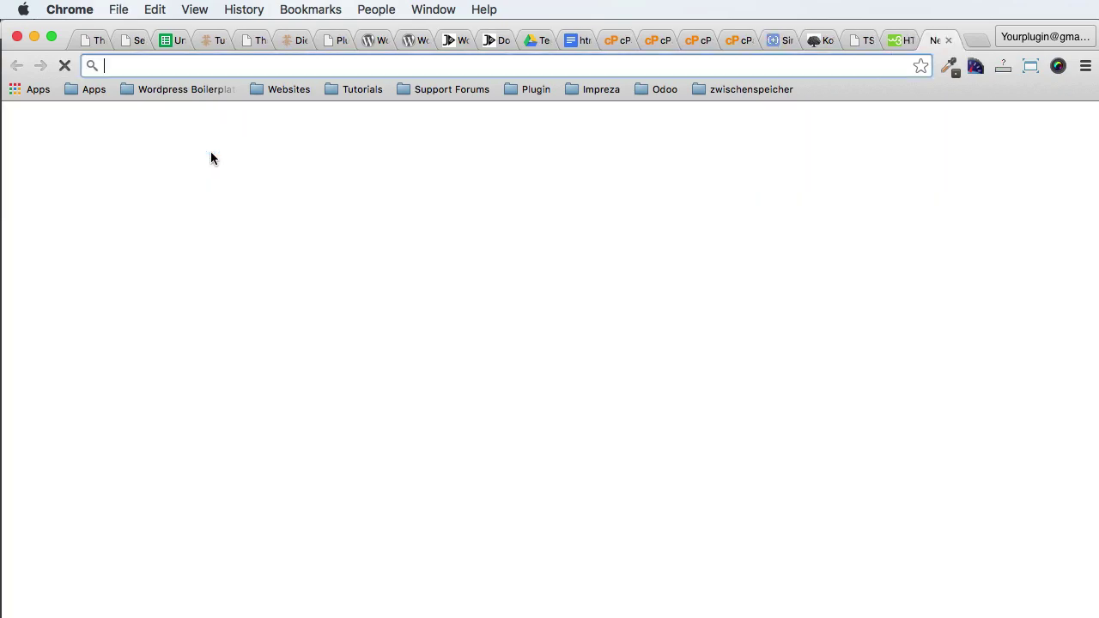
text(less)
key(Return)
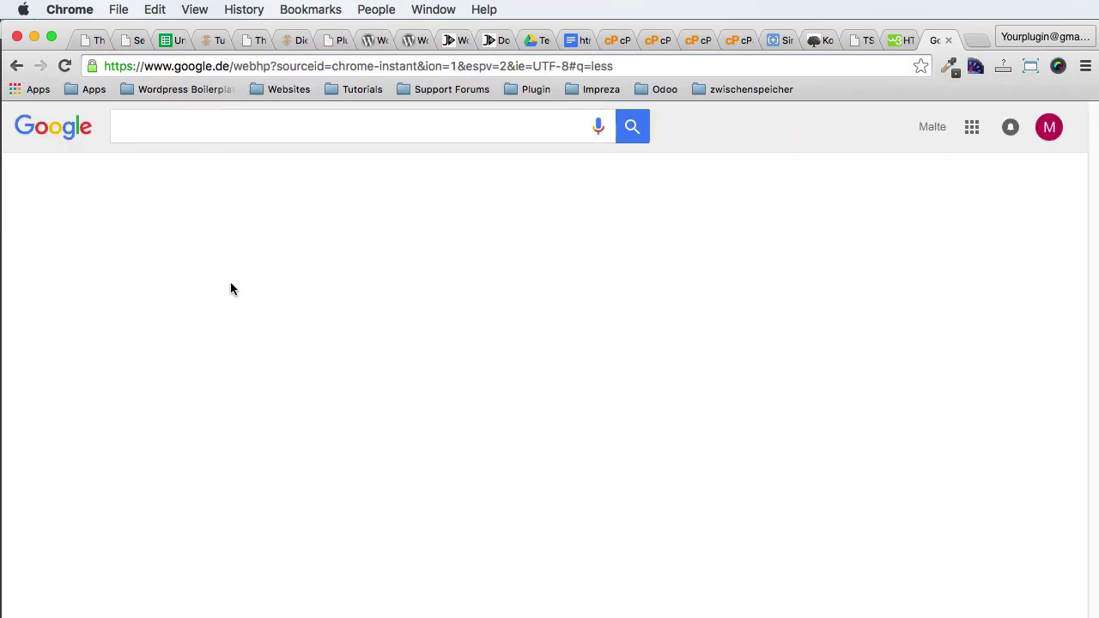
Step: Open the Less.js Getting started page from the results, examine its example code and close the page
scroll(172, 352, down, 5)
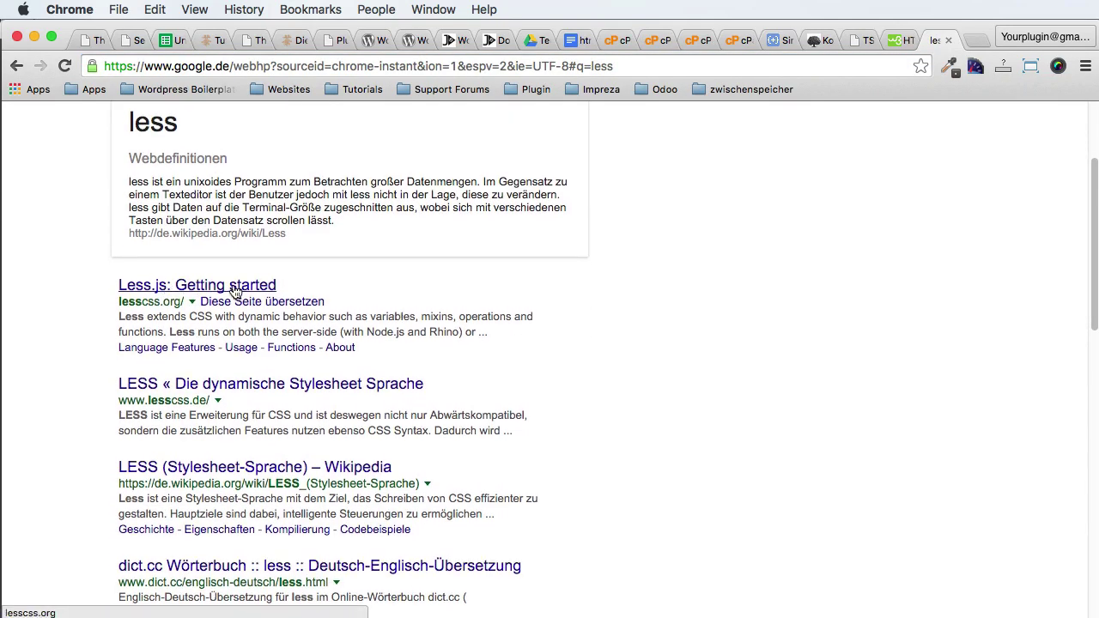
click(264, 303)
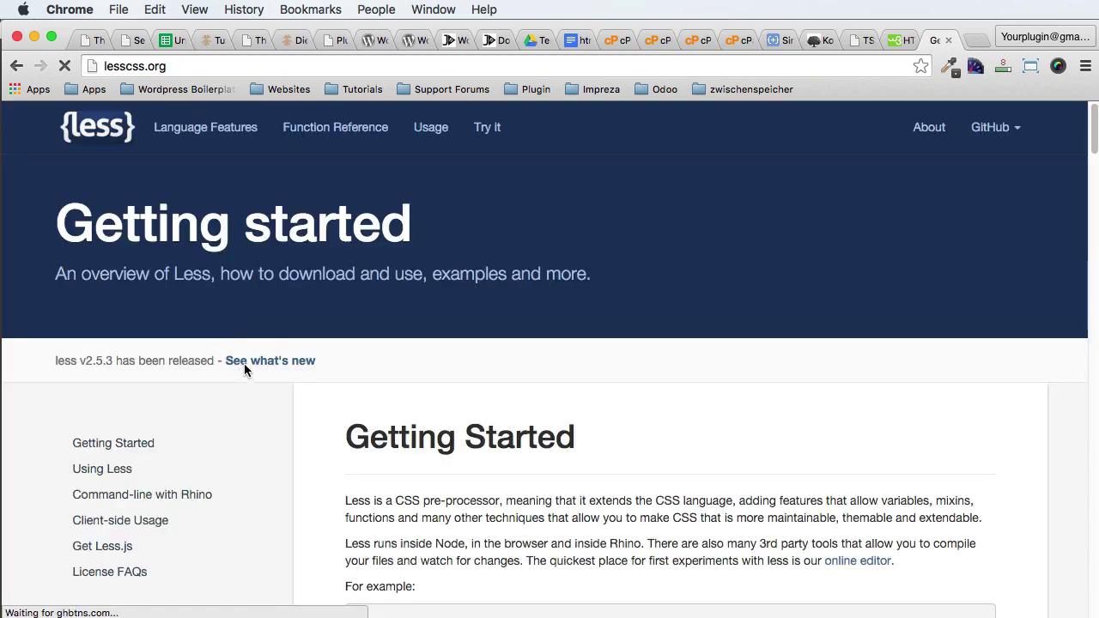
scroll(243, 363, down, 3)
drag(421, 395, 499, 395)
scroll(492, 445, down, 1)
scroll(492, 445, down, 5)
scroll(522, 412, up, 1)
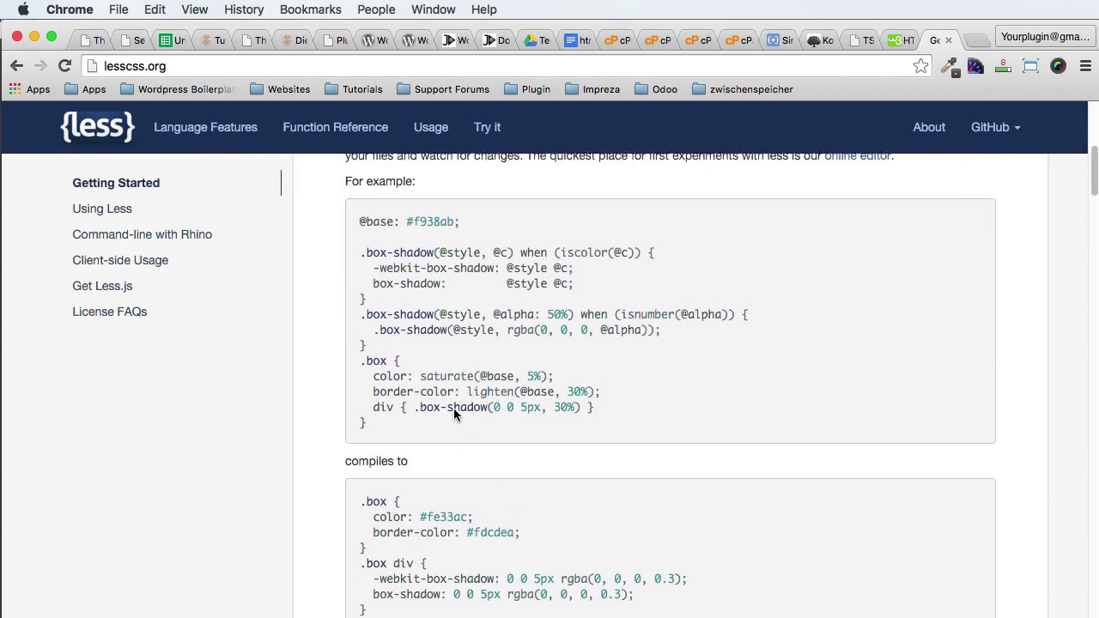
click(948, 41)
Step: Switch to TextMate and create a new document with a #tutorial-tabelle{ } block containing several blank lines
key(super+Tab)
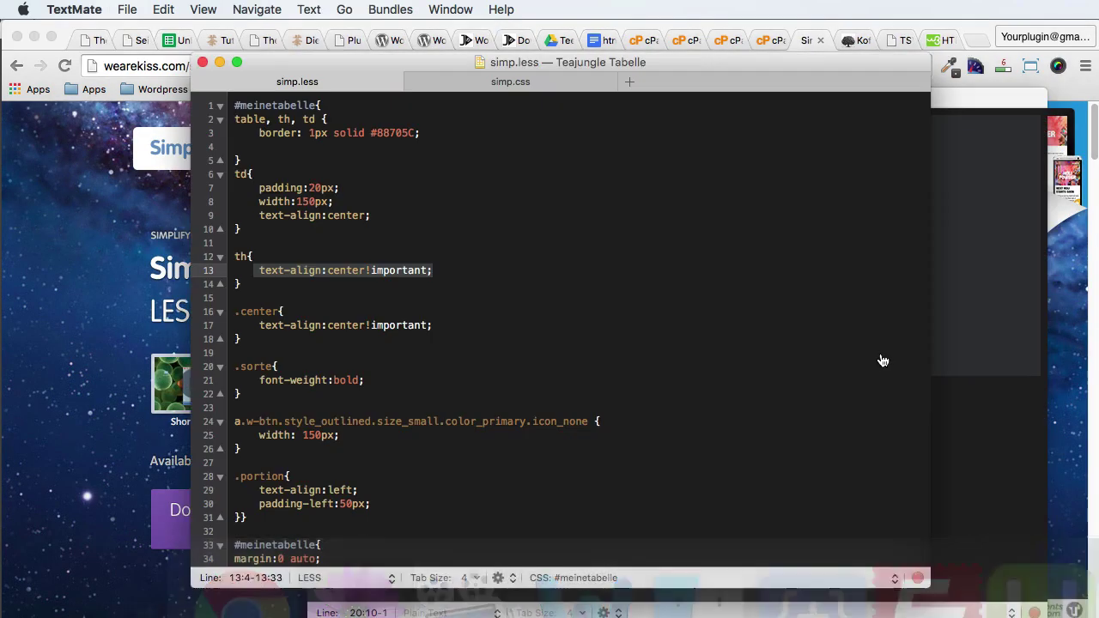
key(super+n)
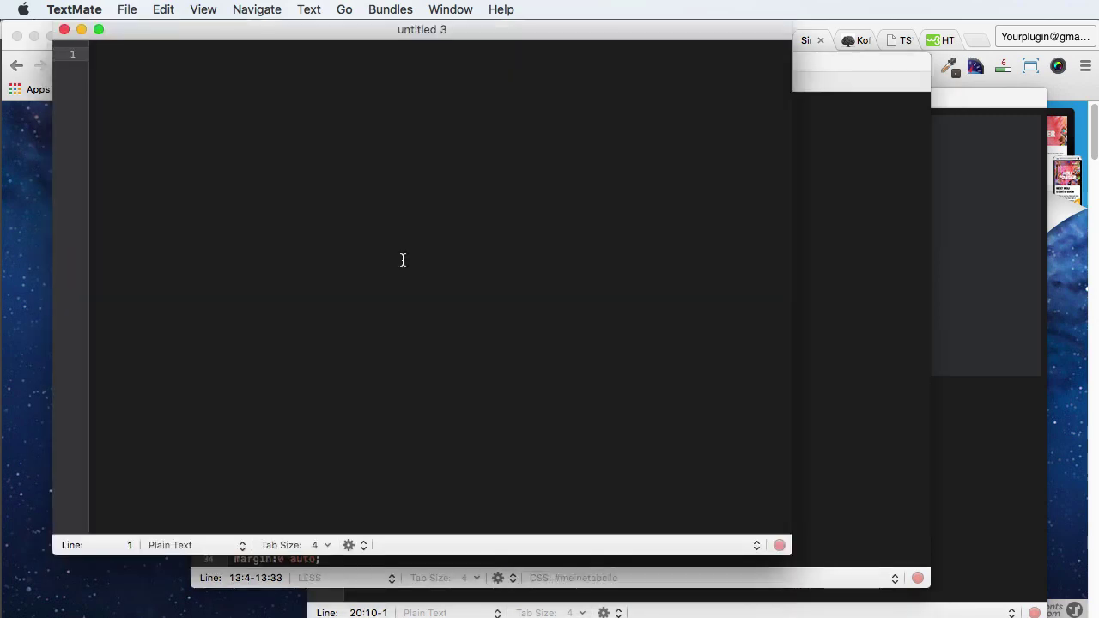
text(#tutorial-tabelle{)
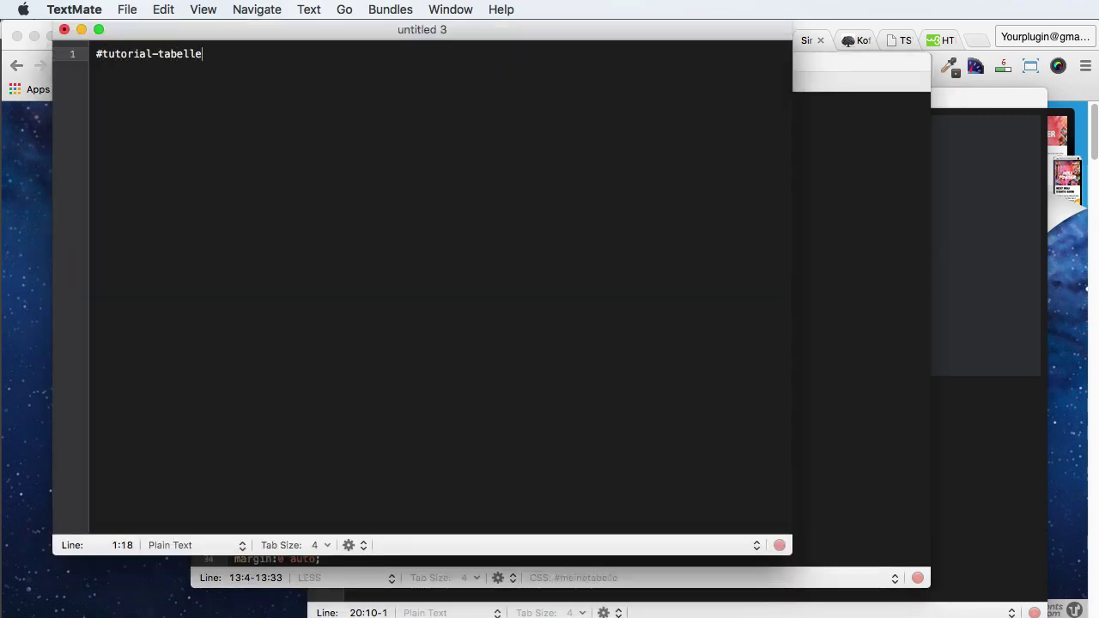
key(Return)
key(Return)
key(Return)
key(Return)
key(Return)
key(Return)
key(Return)
key(Up)
key(Up)
key(Up)
key(Up)
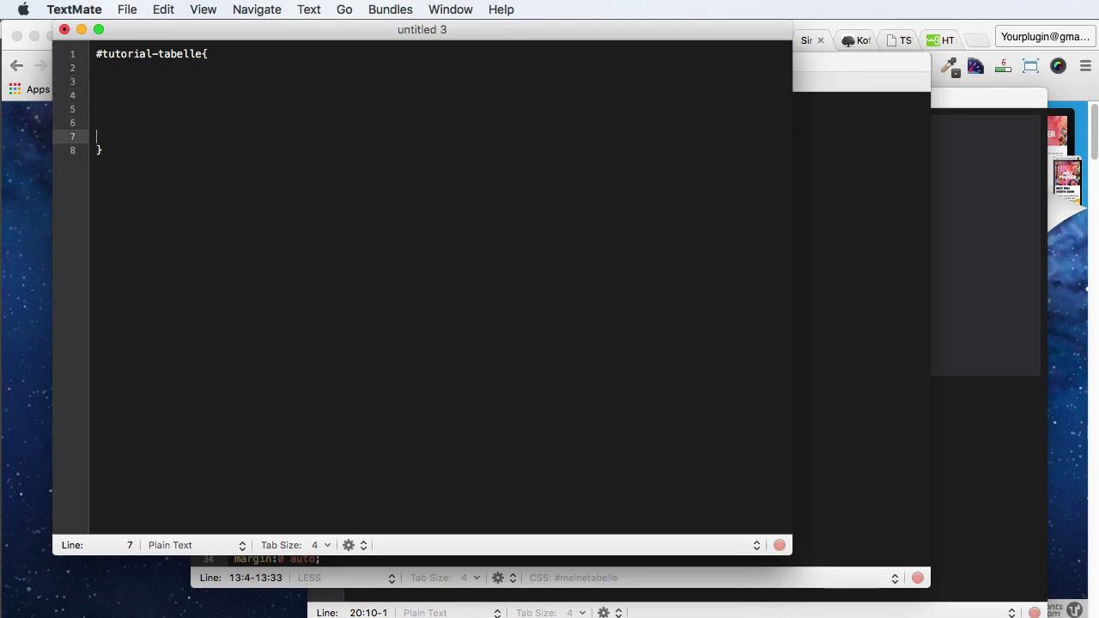
Step: Switch back to Chrome, delete the selected table rules from the child theme's style.css and update the file
key(super+Tab)
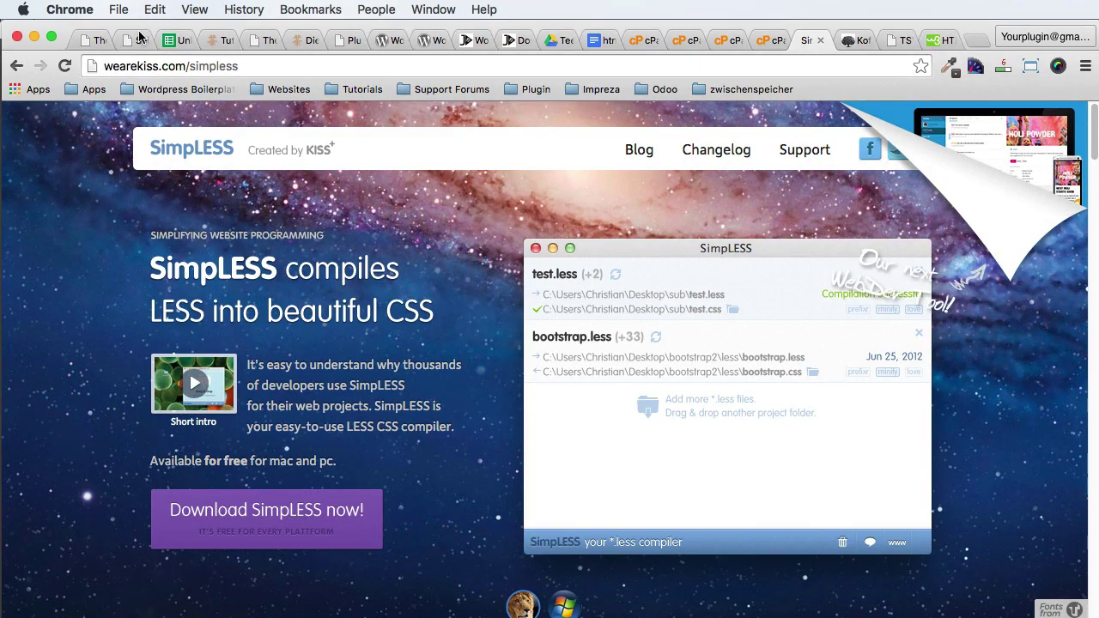
click(130, 40)
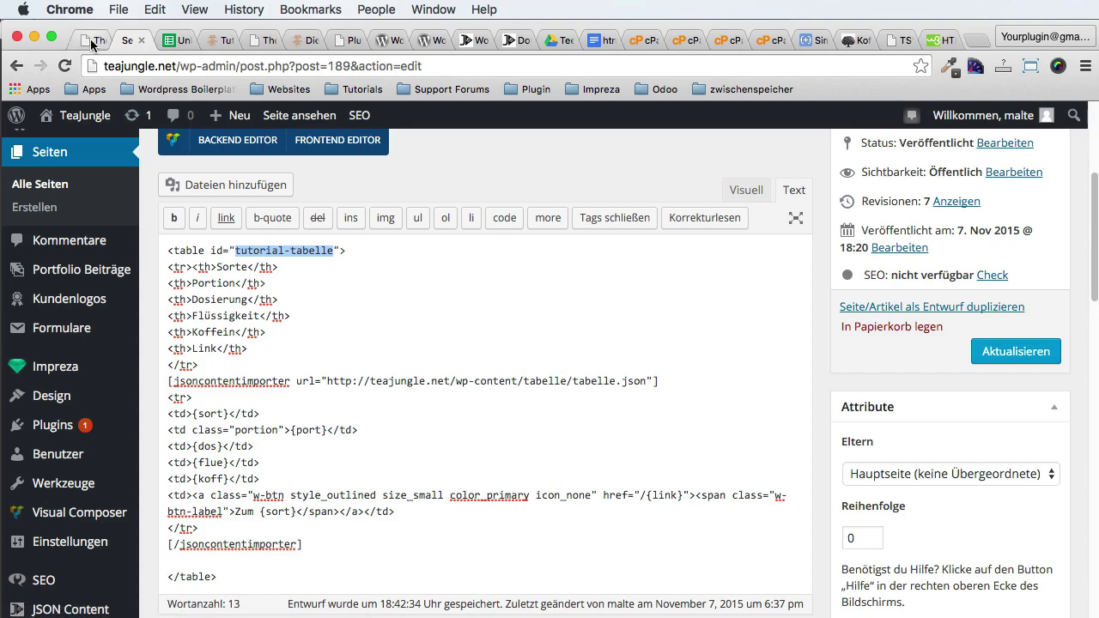
click(93, 40)
scroll(263, 322, up, 5)
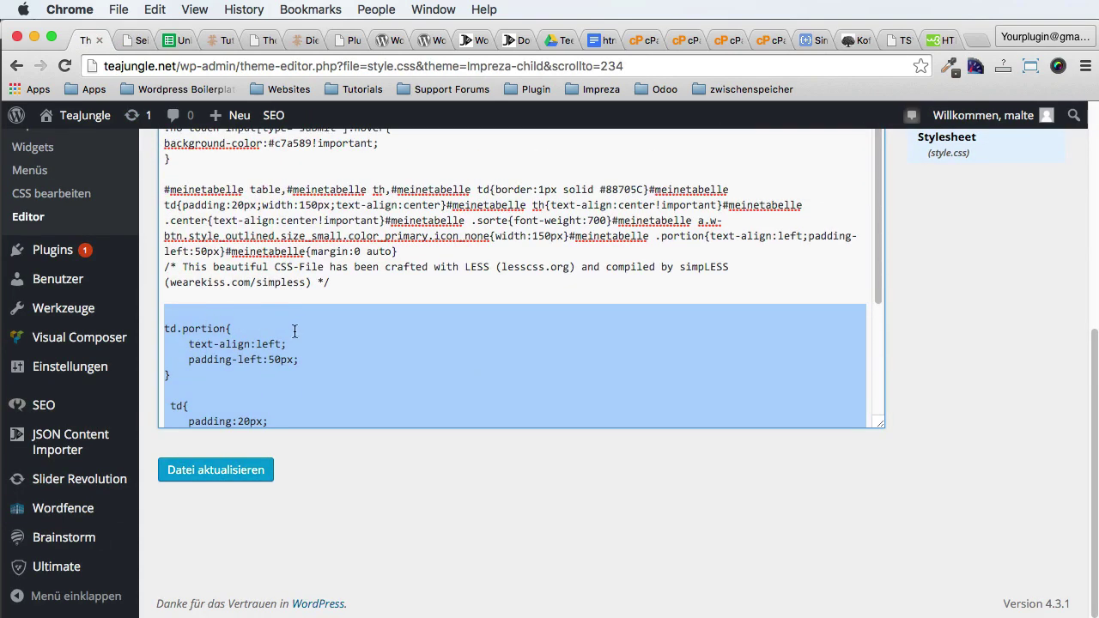
key(BackSpace)
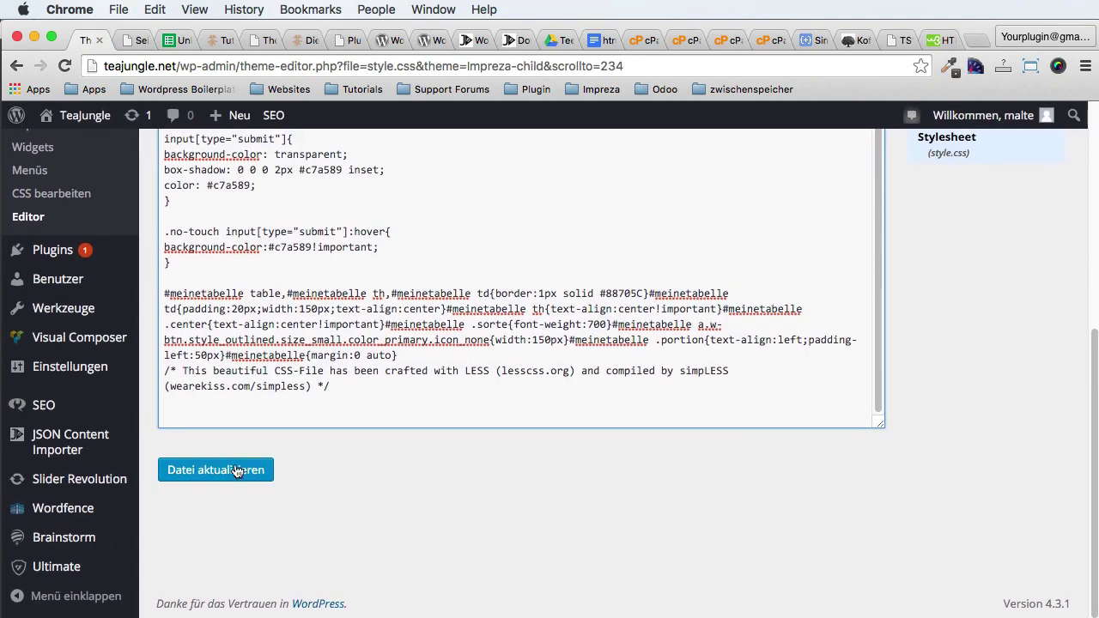
click(221, 471)
Step: Return to TextMate, paste the table rules inside the #tutorial-tabelle block and remove two blank lines above td.portion
key(super+Tab)
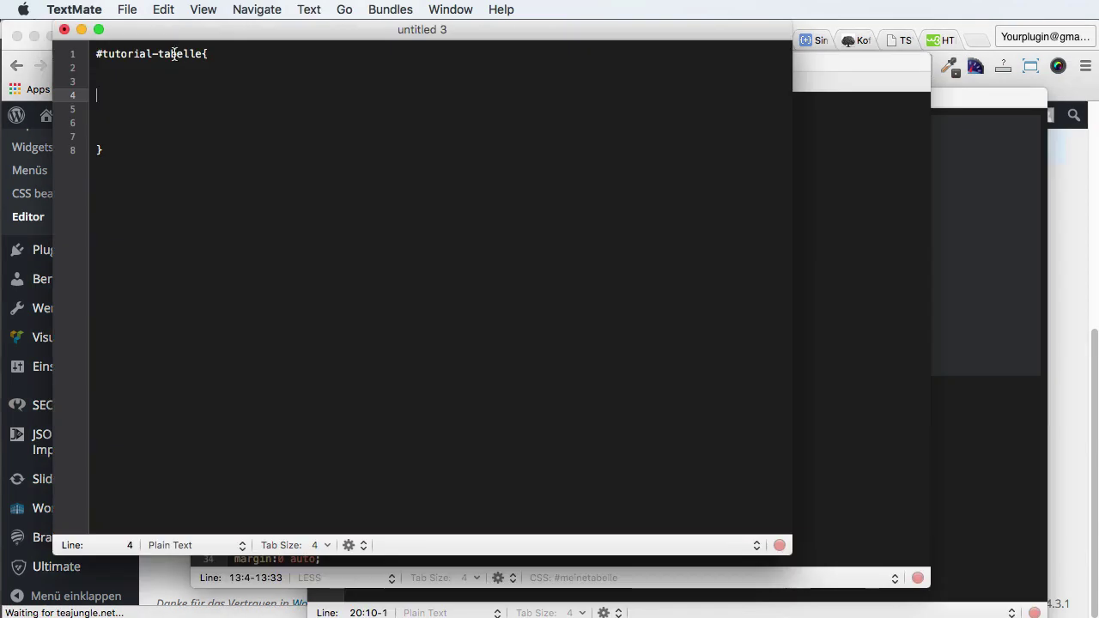
click(127, 77)
click(129, 106)
key(super+v)
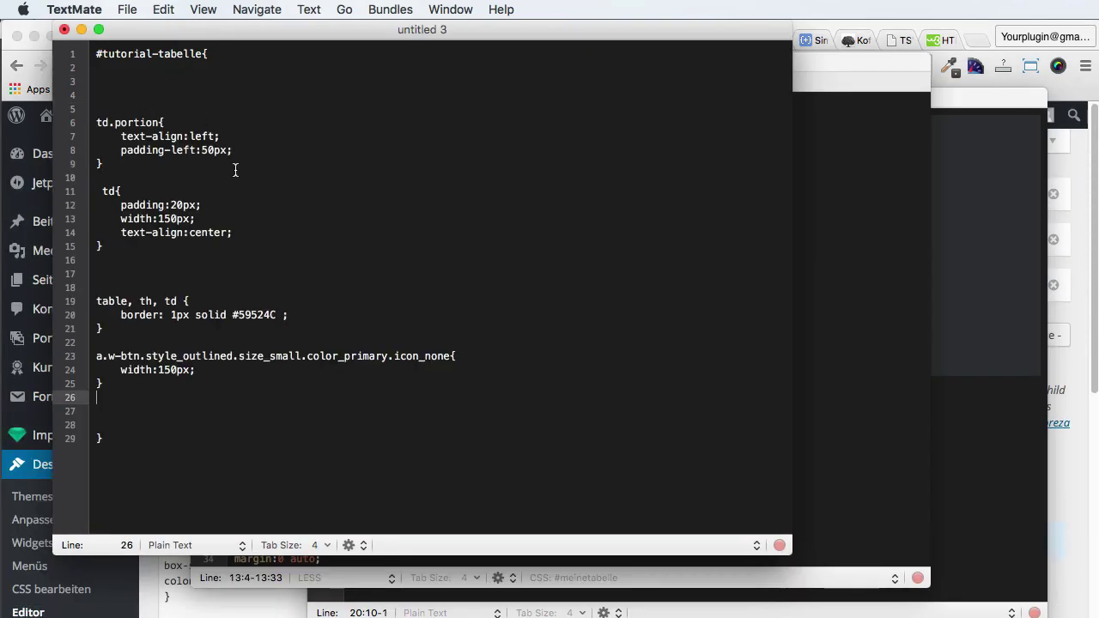
click(145, 94)
key(BackSpace)
key(BackSpace)
click(235, 247)
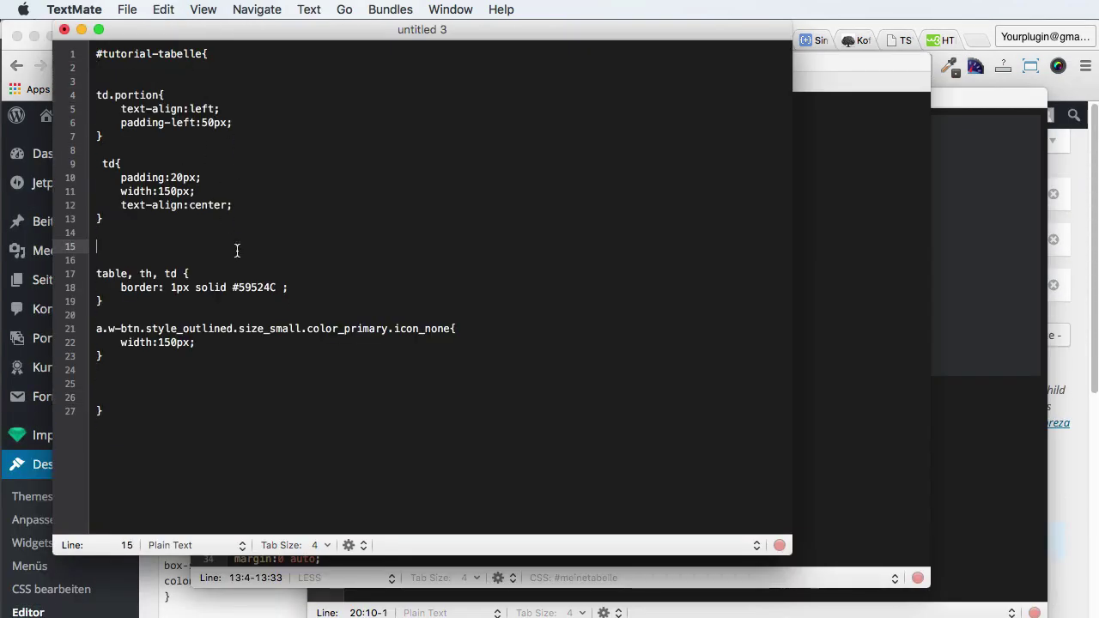
Step: Save the untitled table stylesheet as tutorial.less in the Teajungle Tabelle folder under Documents
click(439, 189)
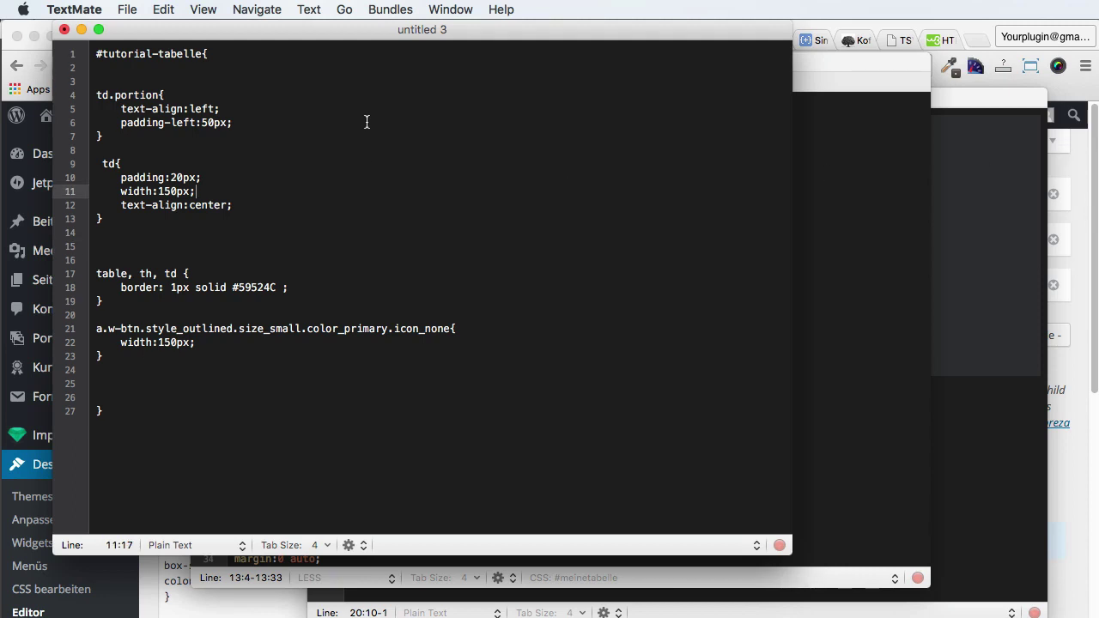
key(super+s)
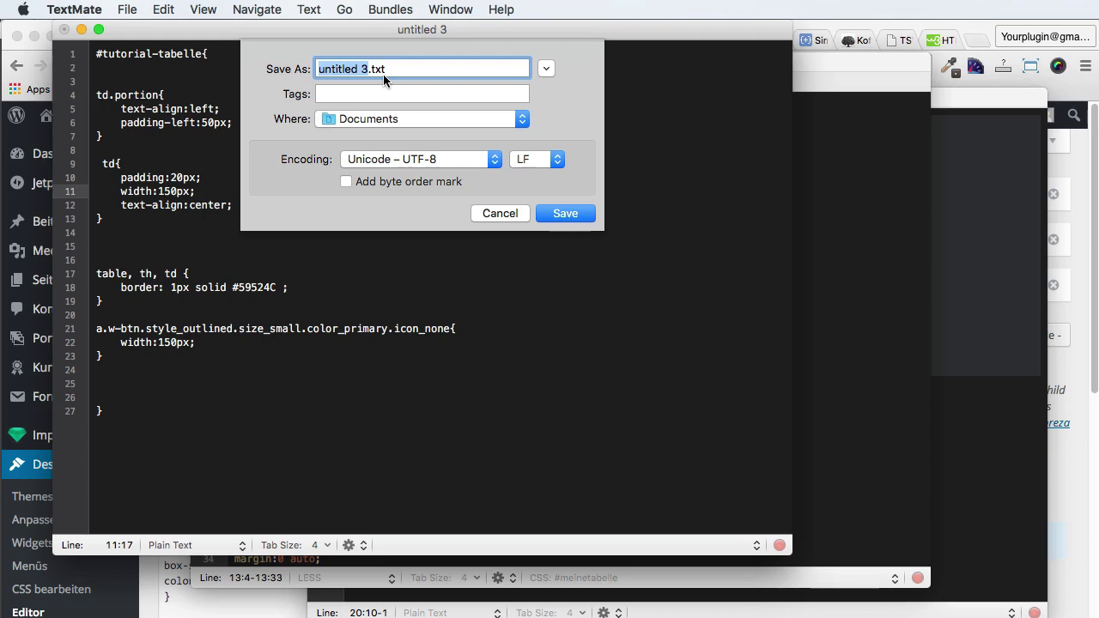
text(tutorial)
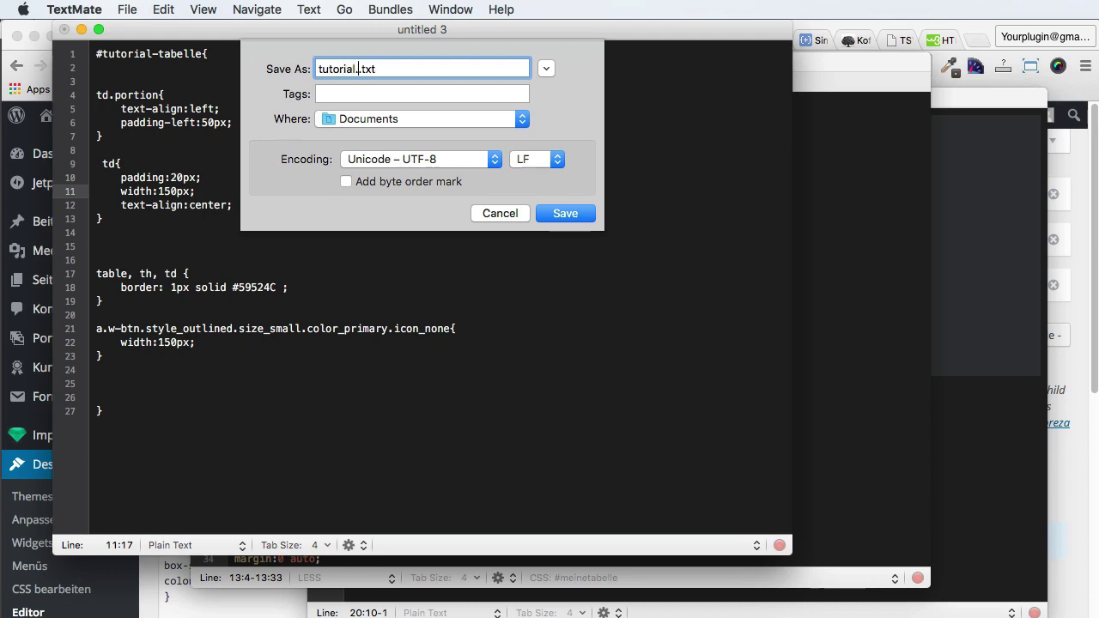
double_click(359, 69)
text(less)
click(547, 69)
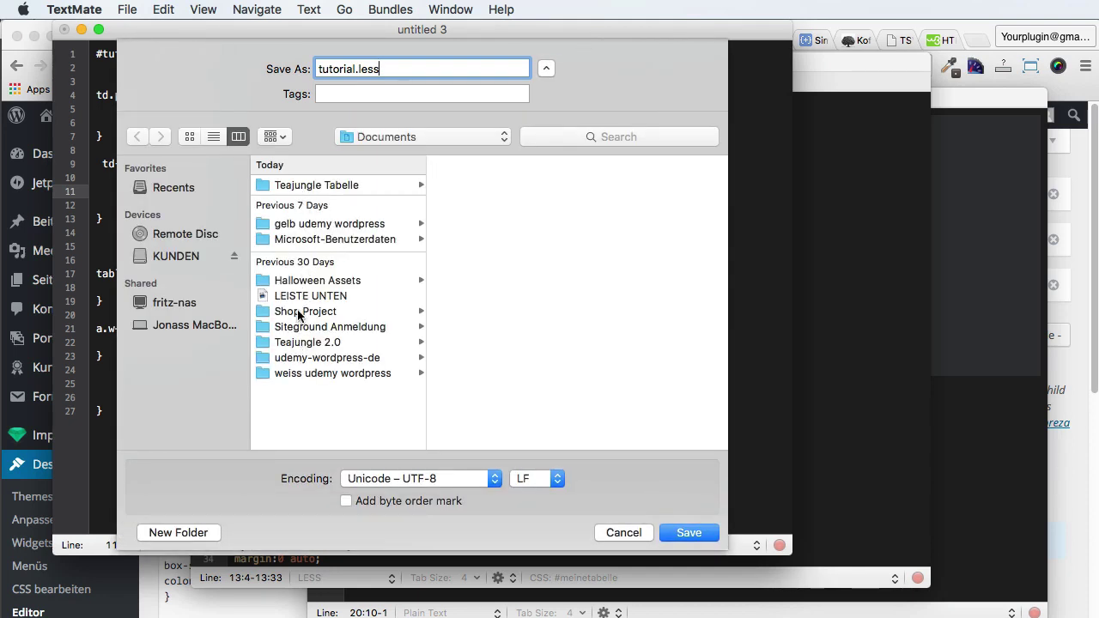
click(320, 186)
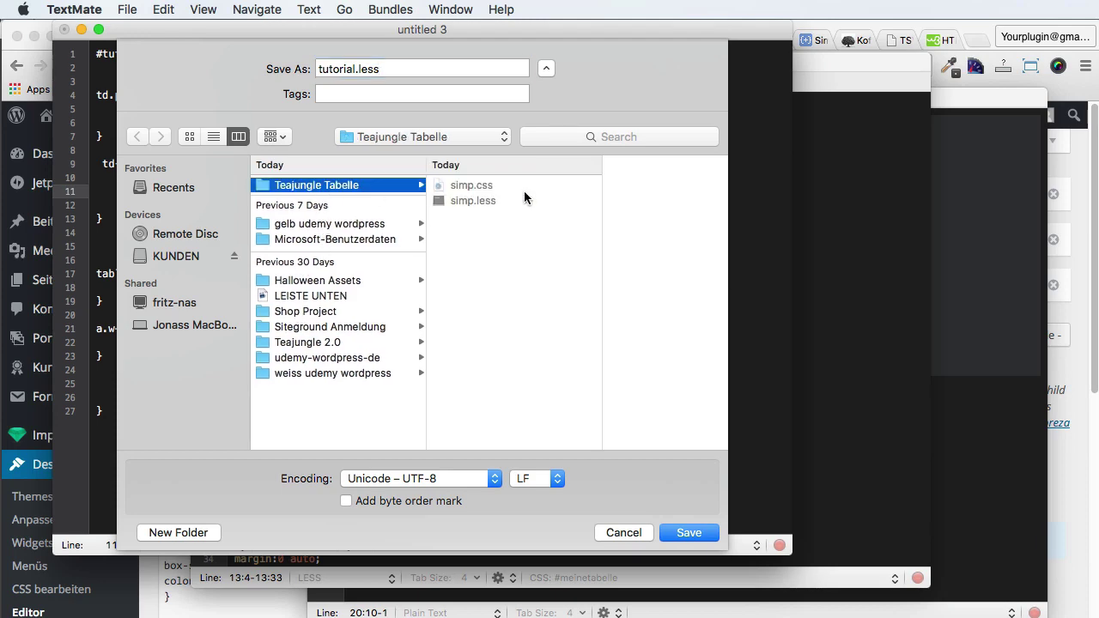
key(Return)
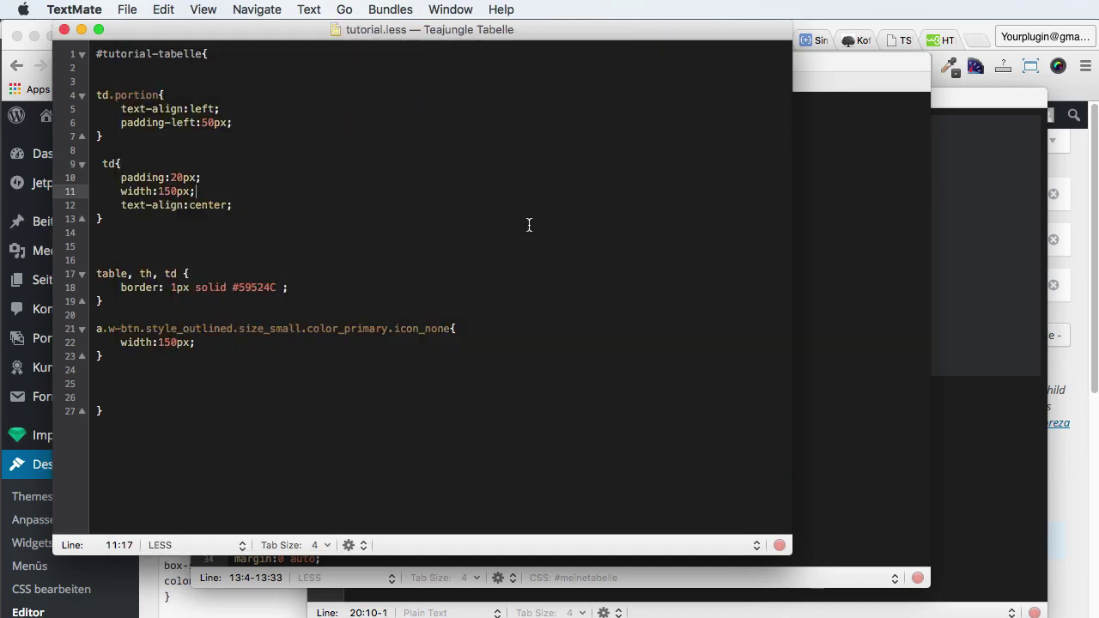
Step: Switch to Chrome and show the SimpLESS compiler's website
click(961, 41)
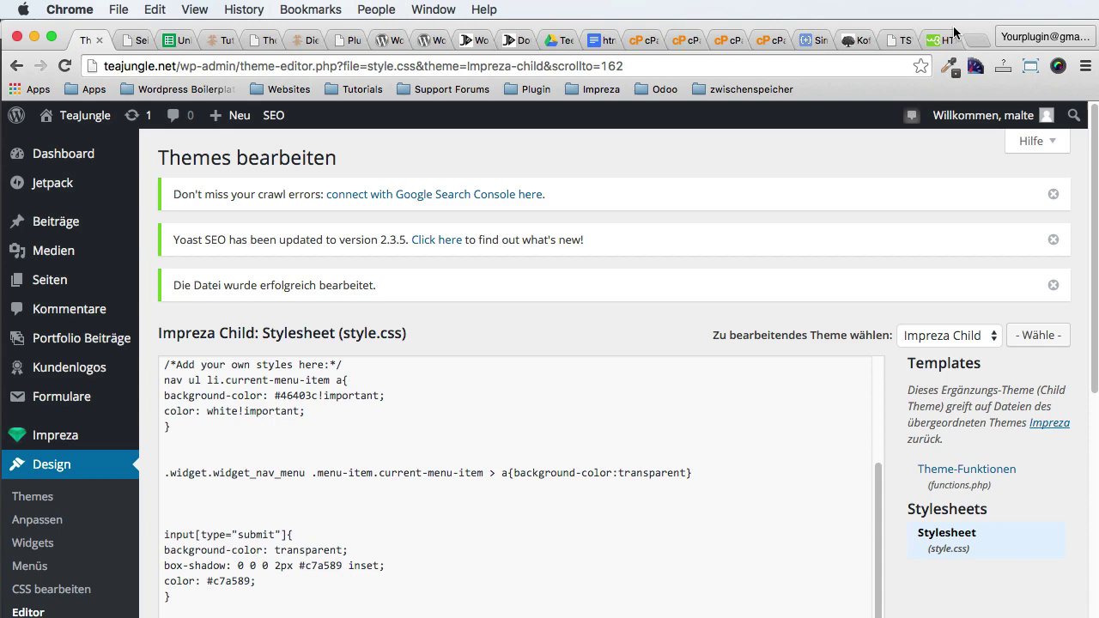
click(809, 39)
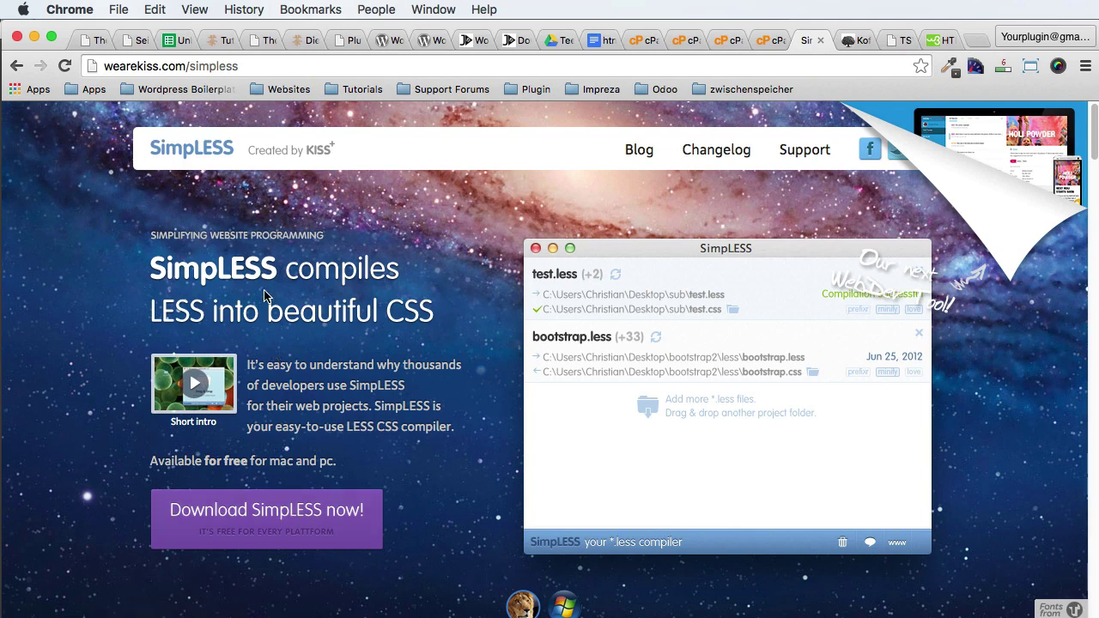
Step: Return to tutorial.less in TextMate and review the #tutorial-tabelle block, including the border colour of its table rule
key(super+Tab)
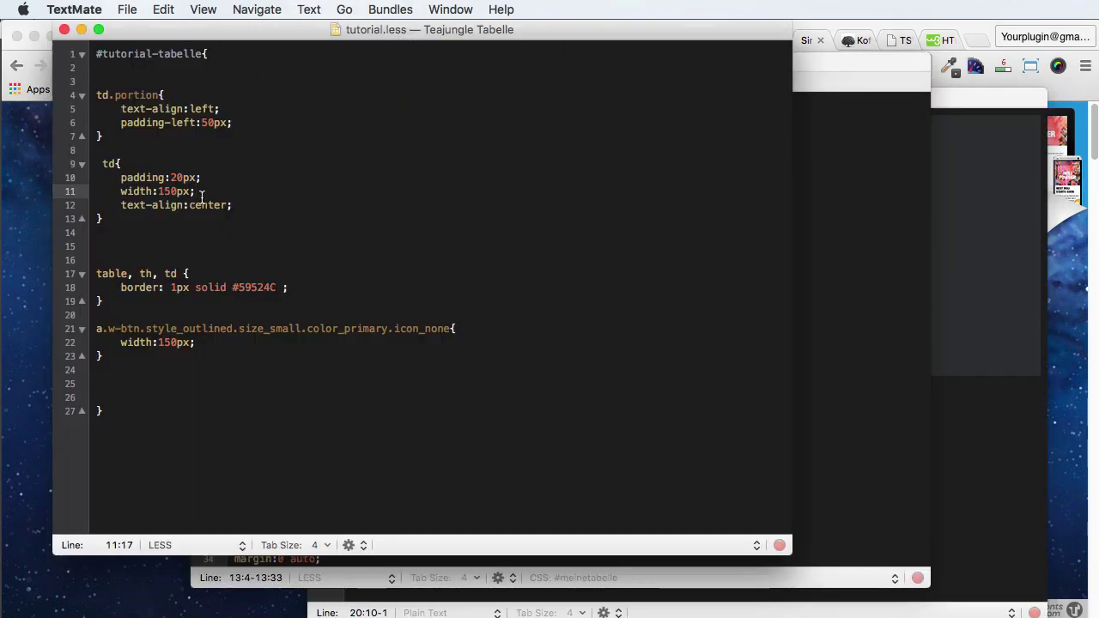
click(213, 53)
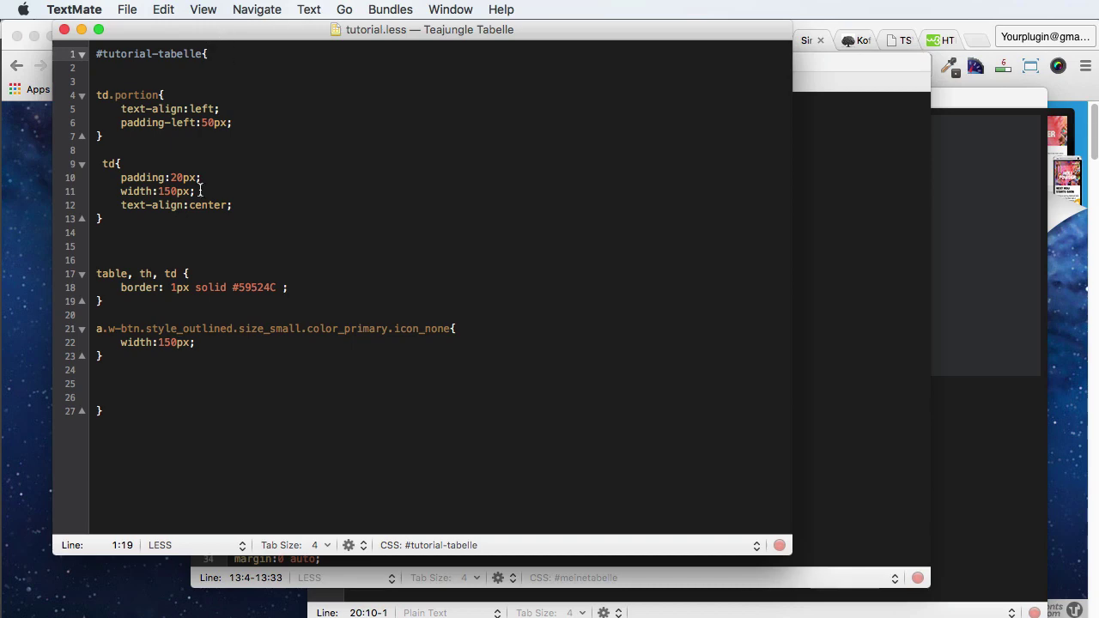
click(256, 290)
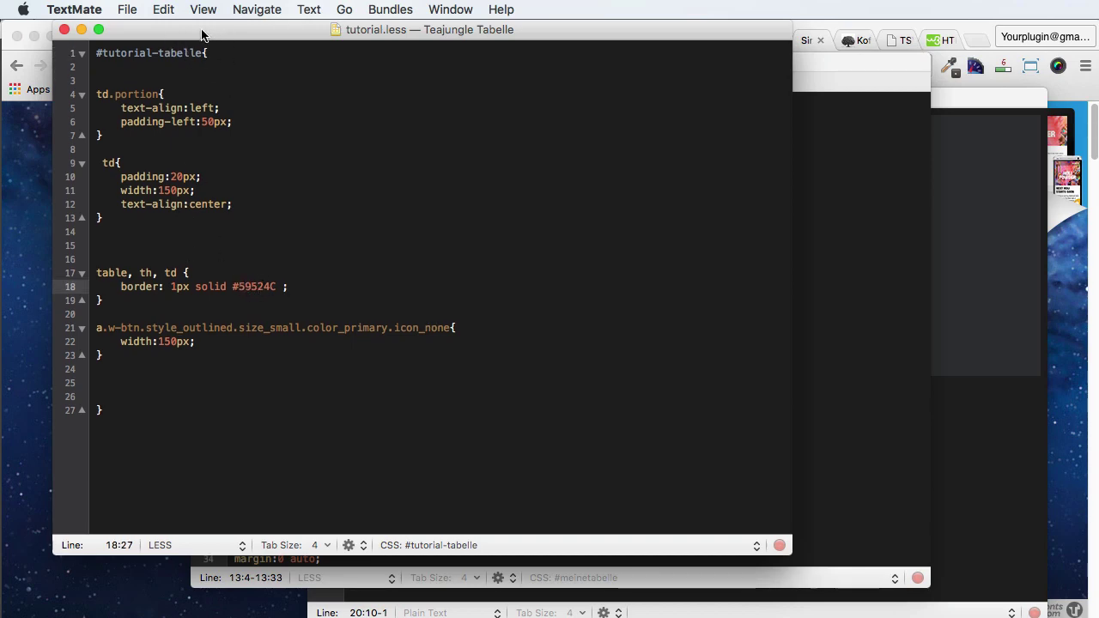
double_click(273, 291)
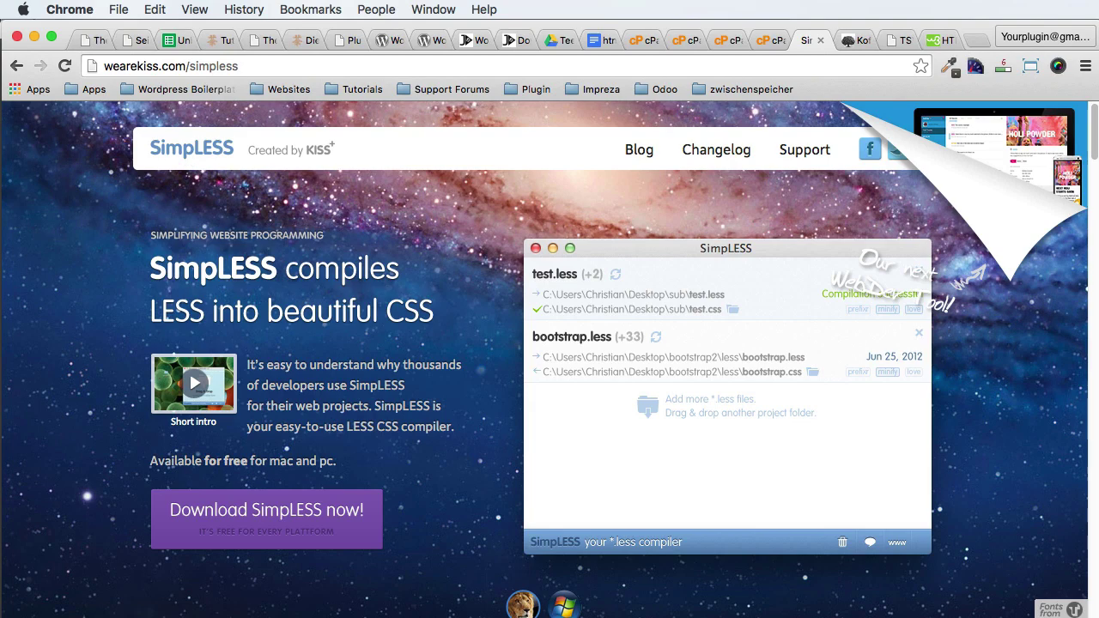
Step: Add tutorial.less from the Teajungle Tabelle folder in Finder to the SimpLESS compile list
drag(1026, 406, 471, 118)
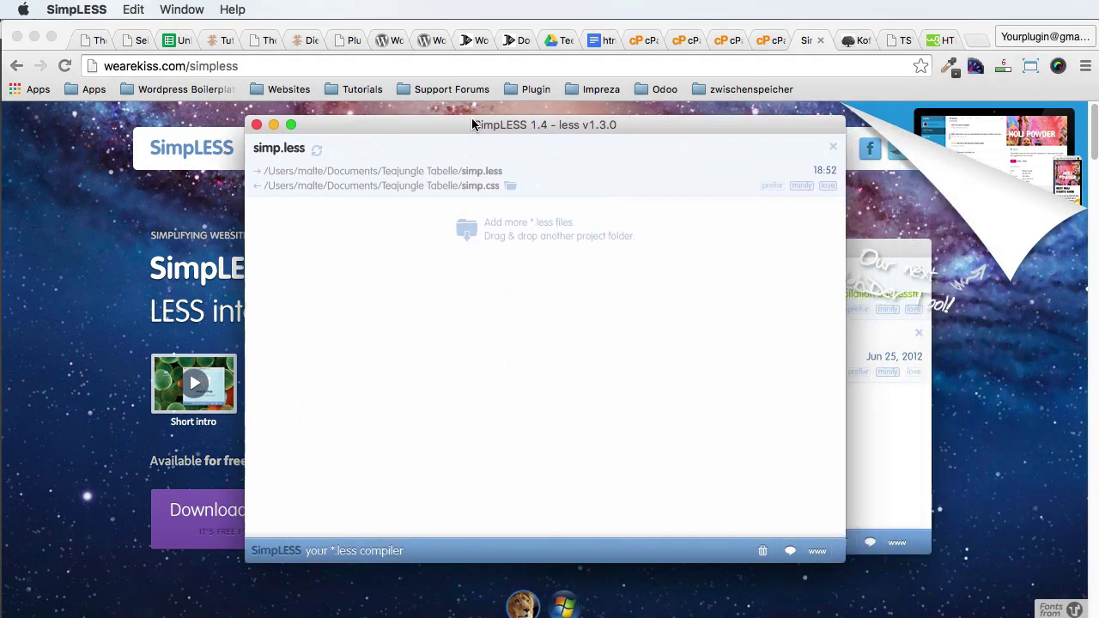
click(510, 185)
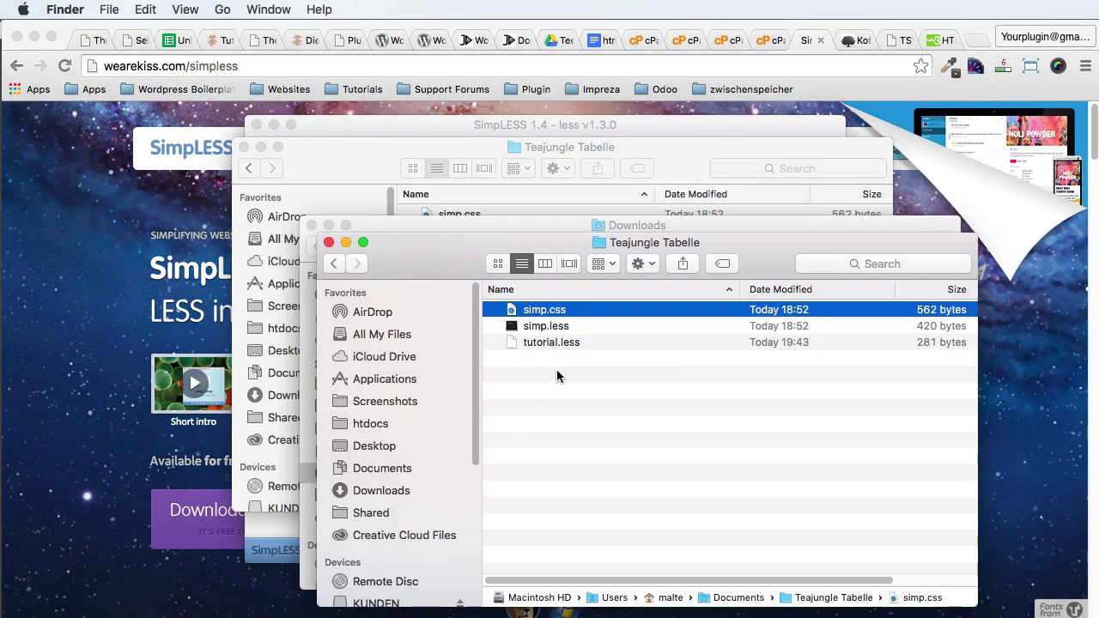
click(554, 344)
click(546, 330)
click(564, 342)
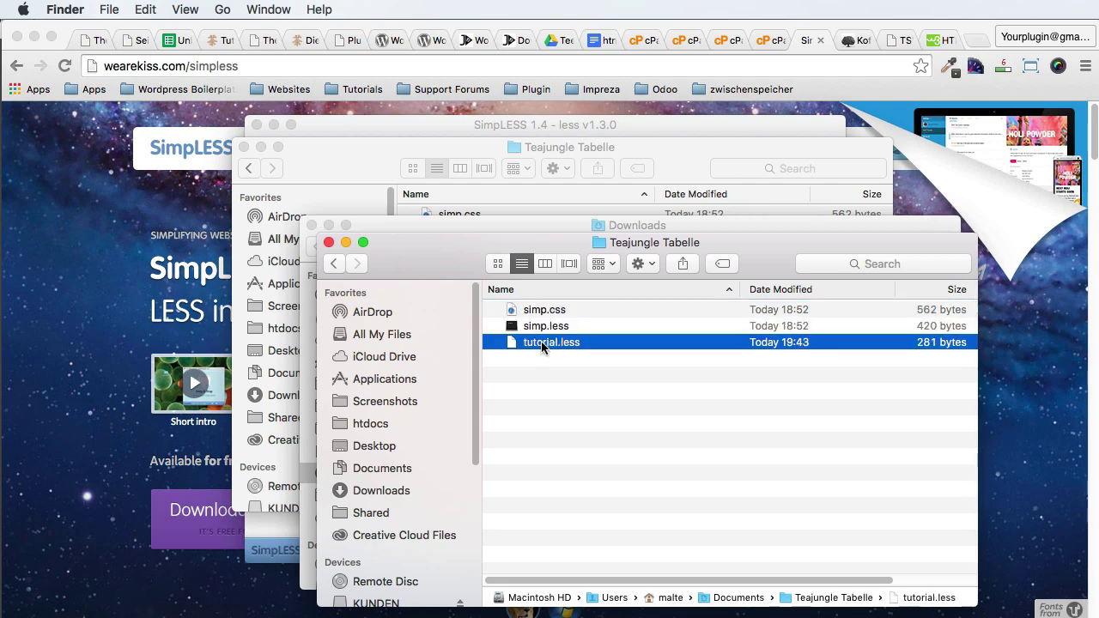
drag(564, 343, 470, 241)
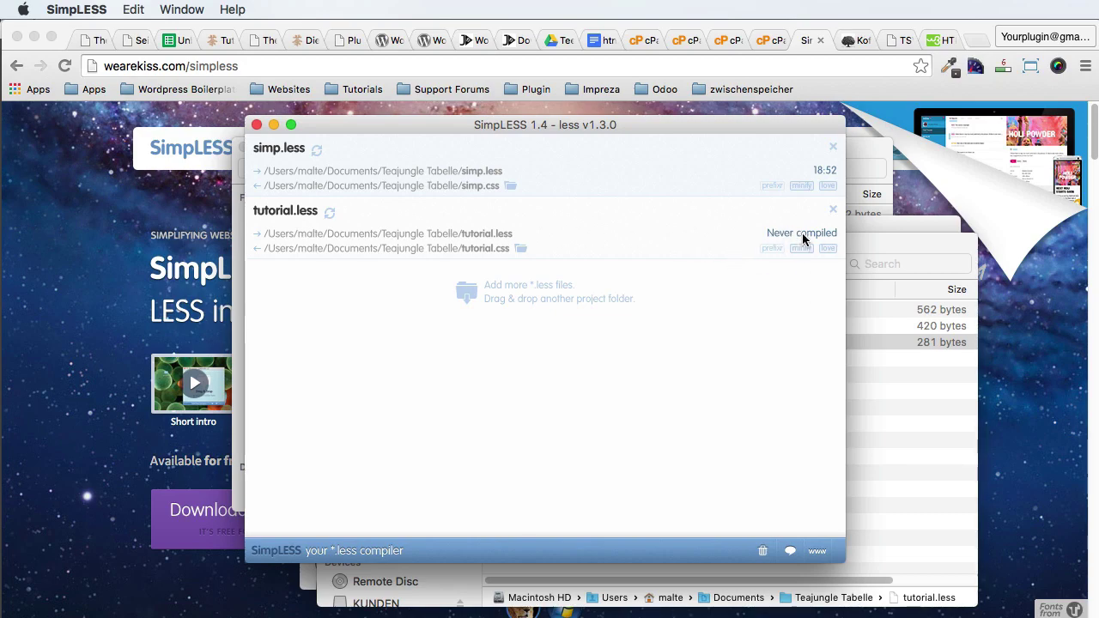
Step: Switch back to tutorial.less in TextMate and save it again to trigger its compilation
key(super+Tab)
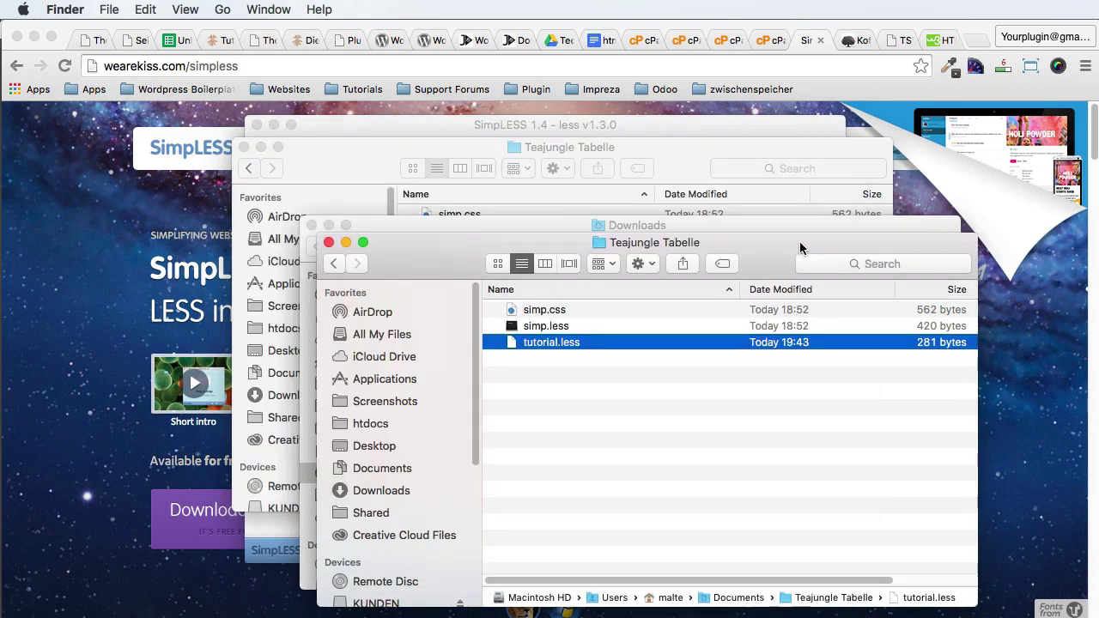
key(alt+super+d)
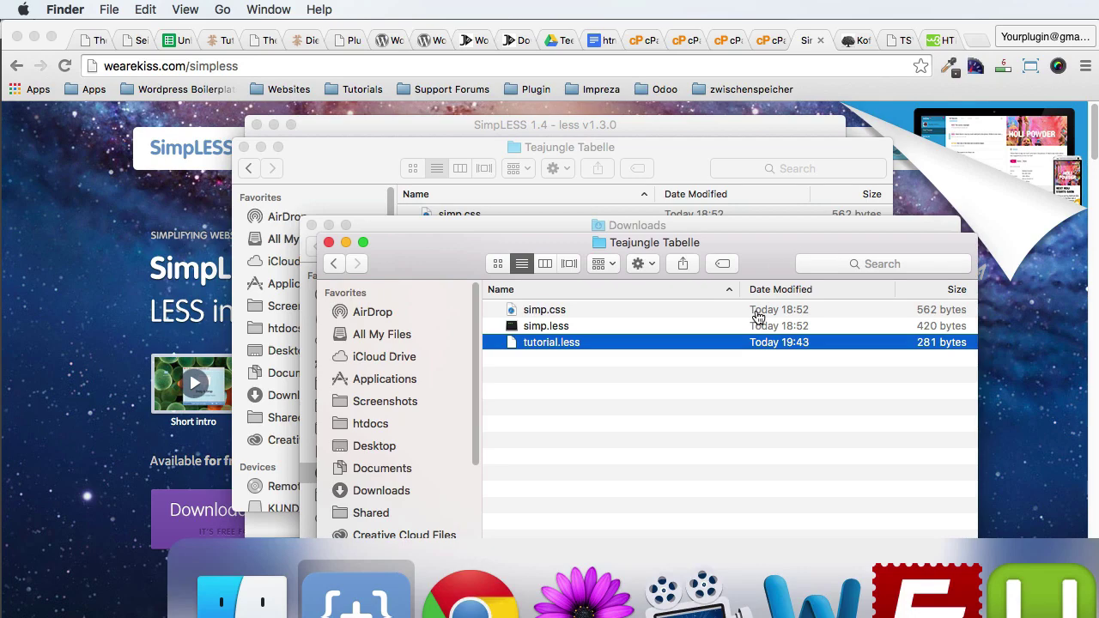
double_click(550, 342)
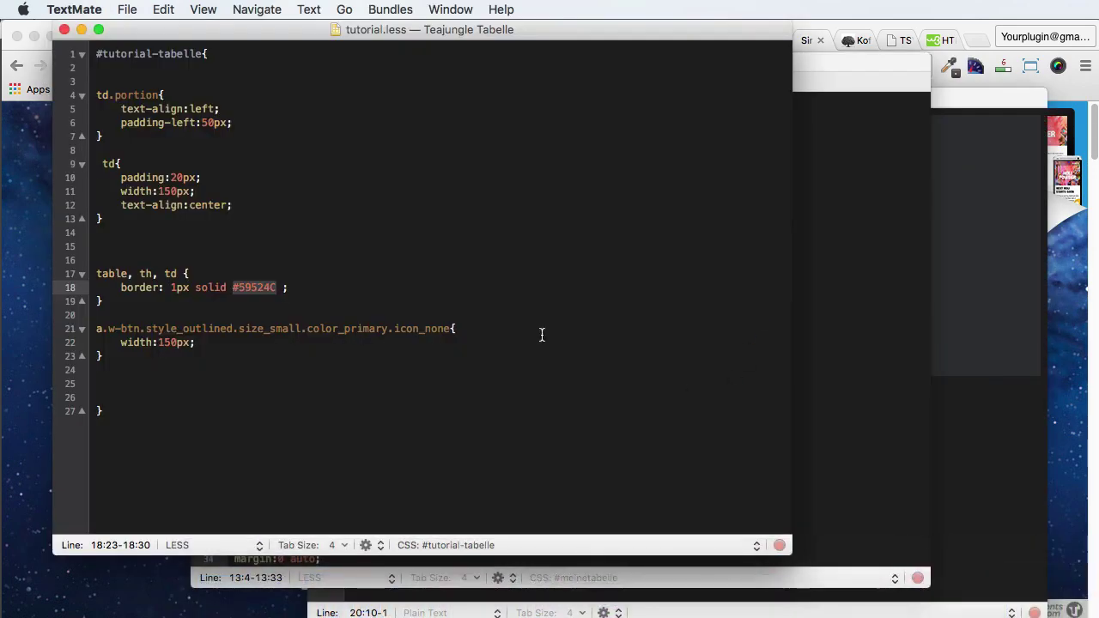
click(116, 10)
click(184, 296)
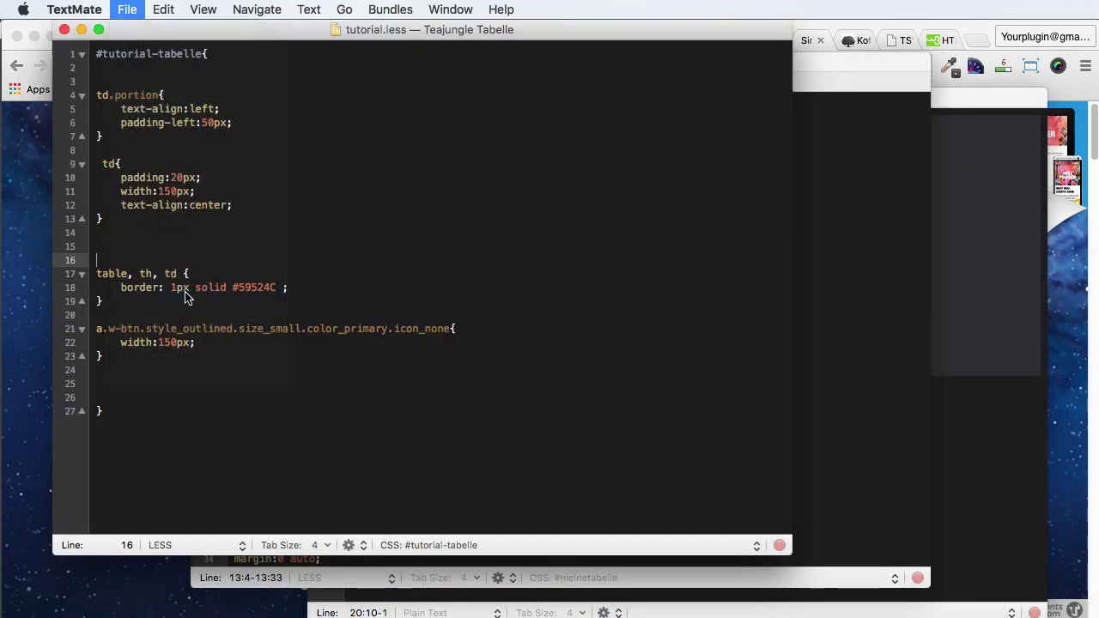
Step: Check the compilation status of tutorial.less in SimpLESS and open the generated tutorial.css from the Teajungle Tabelle folder in TextMate
key(super+Tab)
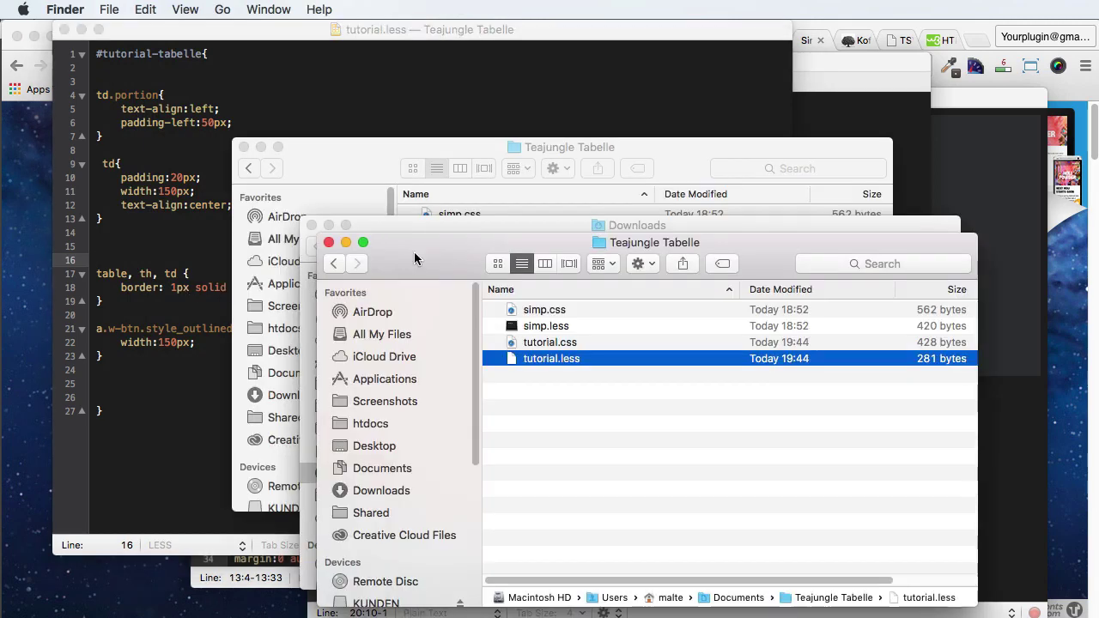
key(super+Tab)
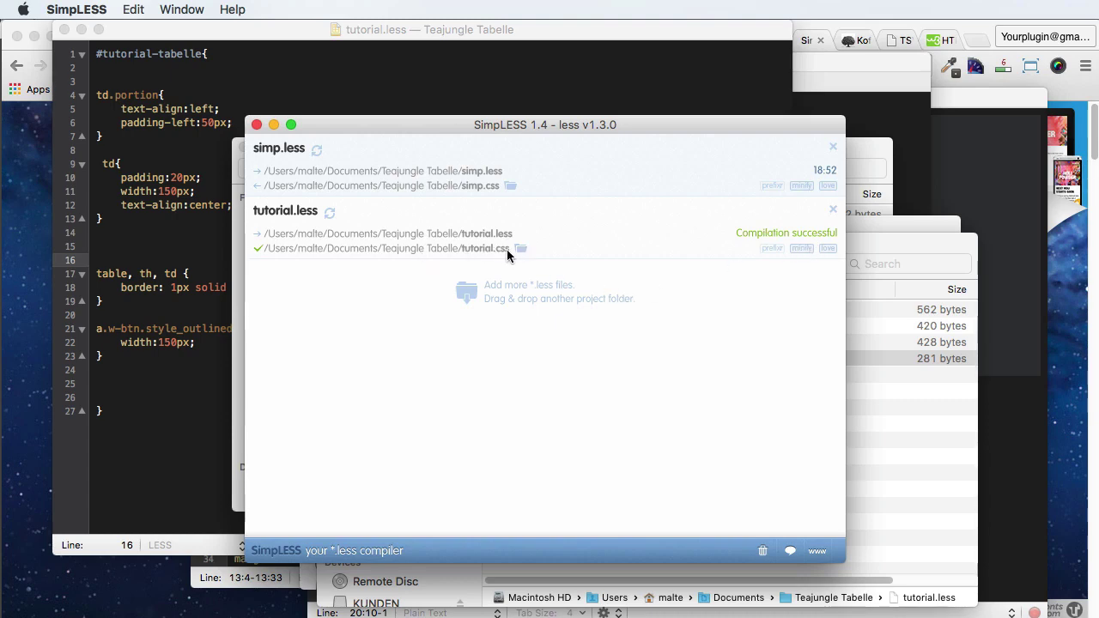
click(921, 394)
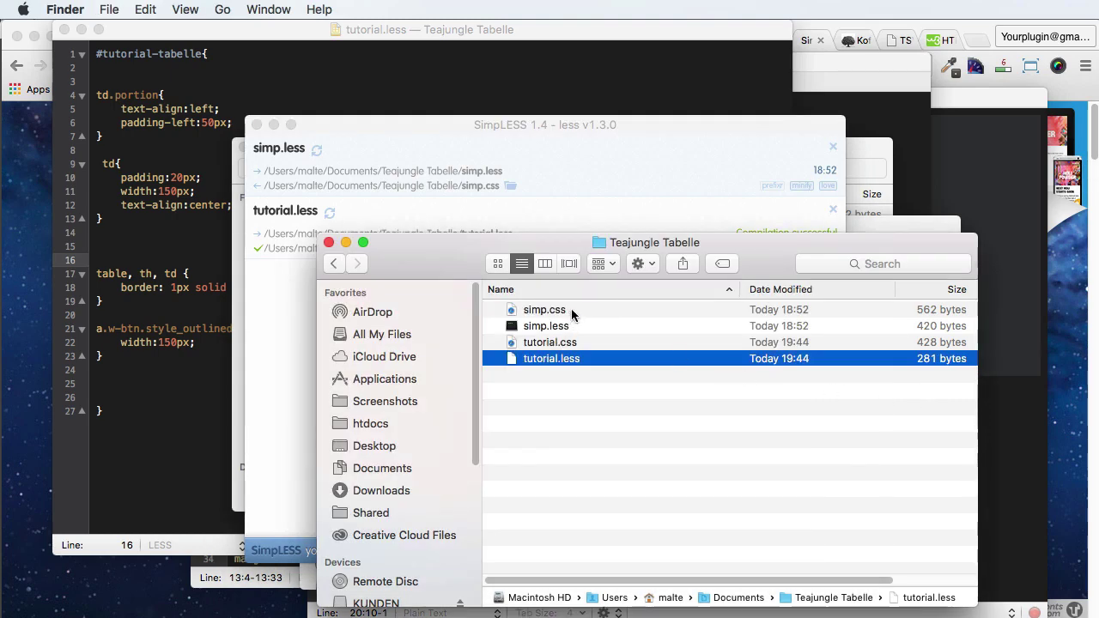
click(565, 311)
click(556, 343)
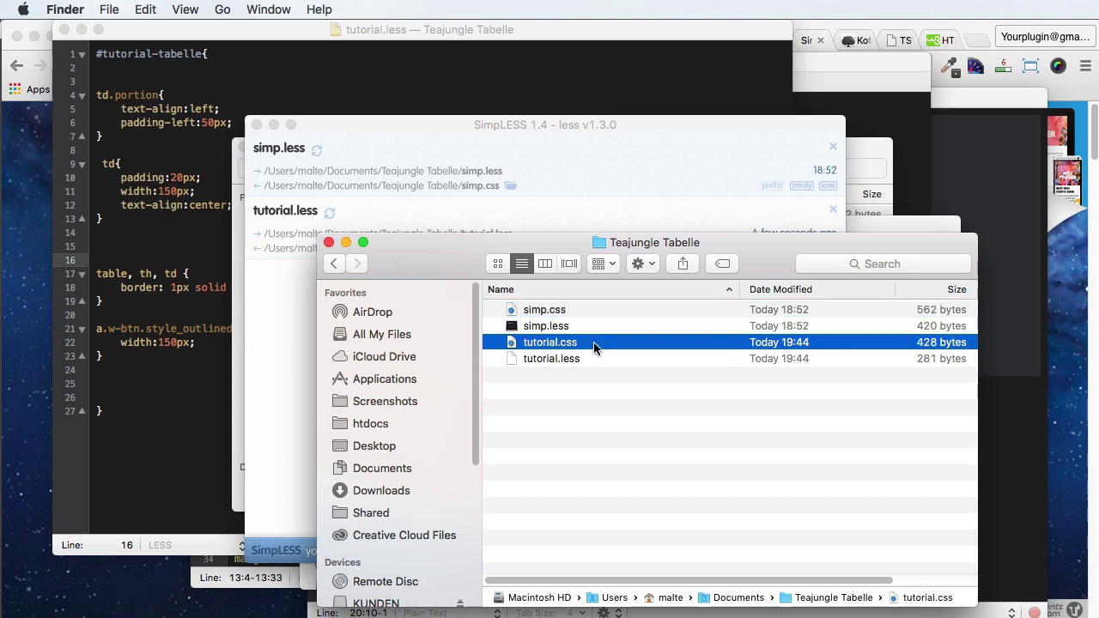
key(super+o)
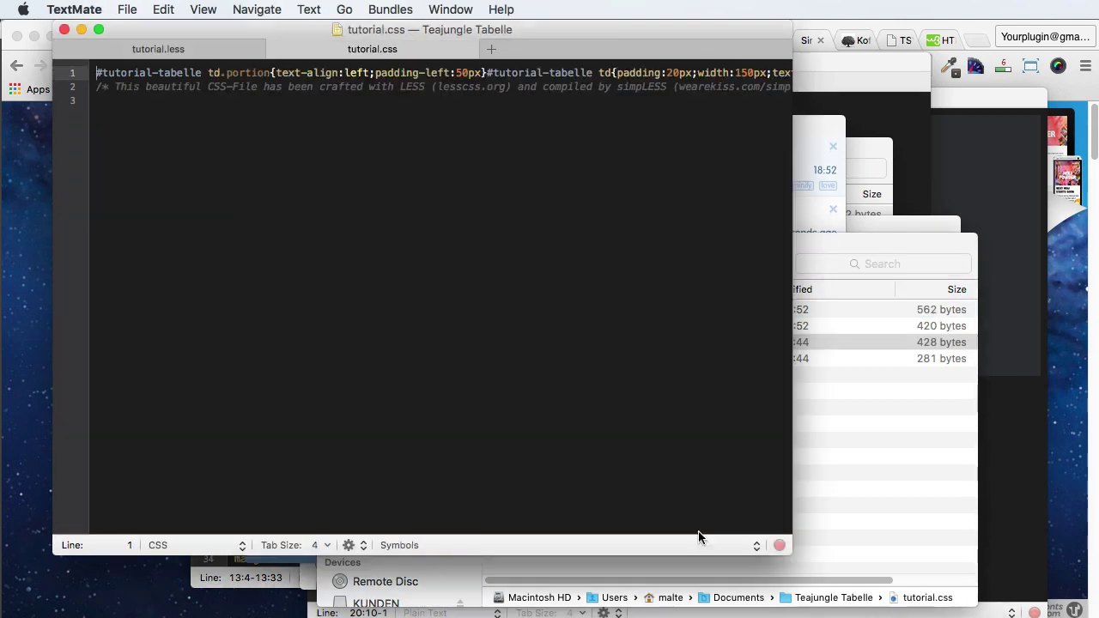
Step: Examine the compiled code in tutorial.css, checking the #tutorial-tabelle prefix before each selector, and select both code lines
drag(140, 73, 96, 73)
drag(703, 58, 790, 72)
click(542, 87)
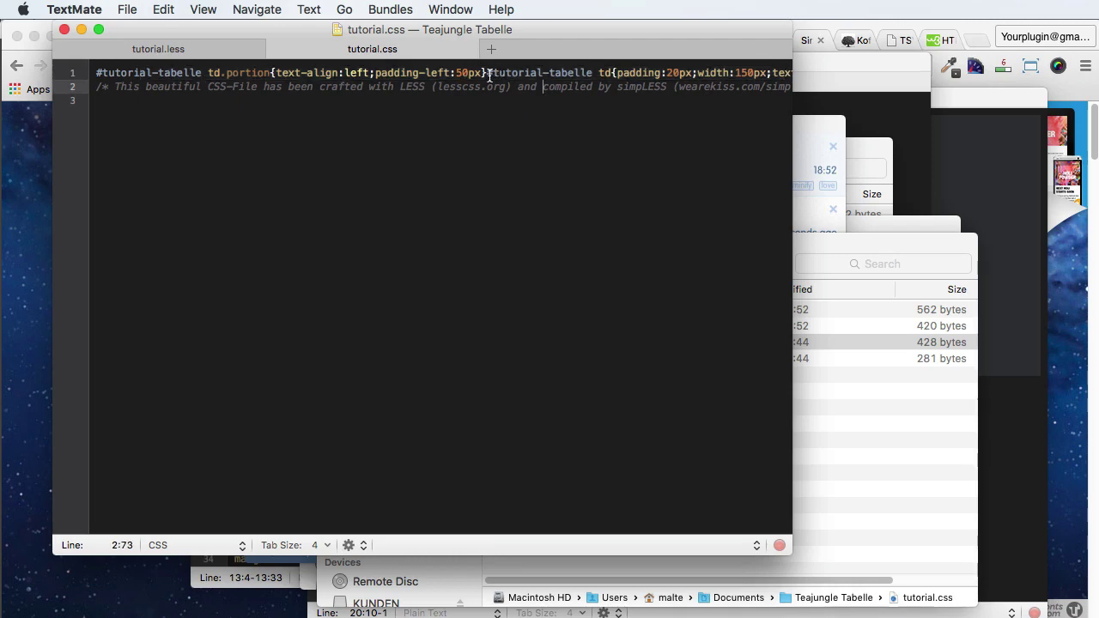
click(489, 73)
double_click(603, 73)
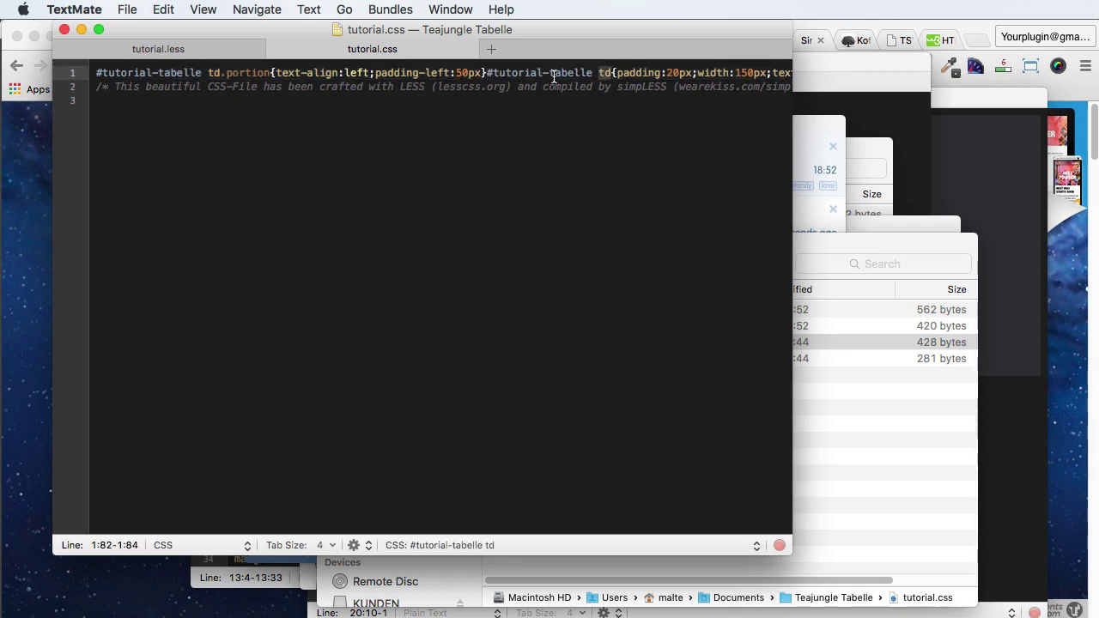
click(488, 73)
double_click(603, 73)
click(613, 116)
scroll(533, 81, right, 5)
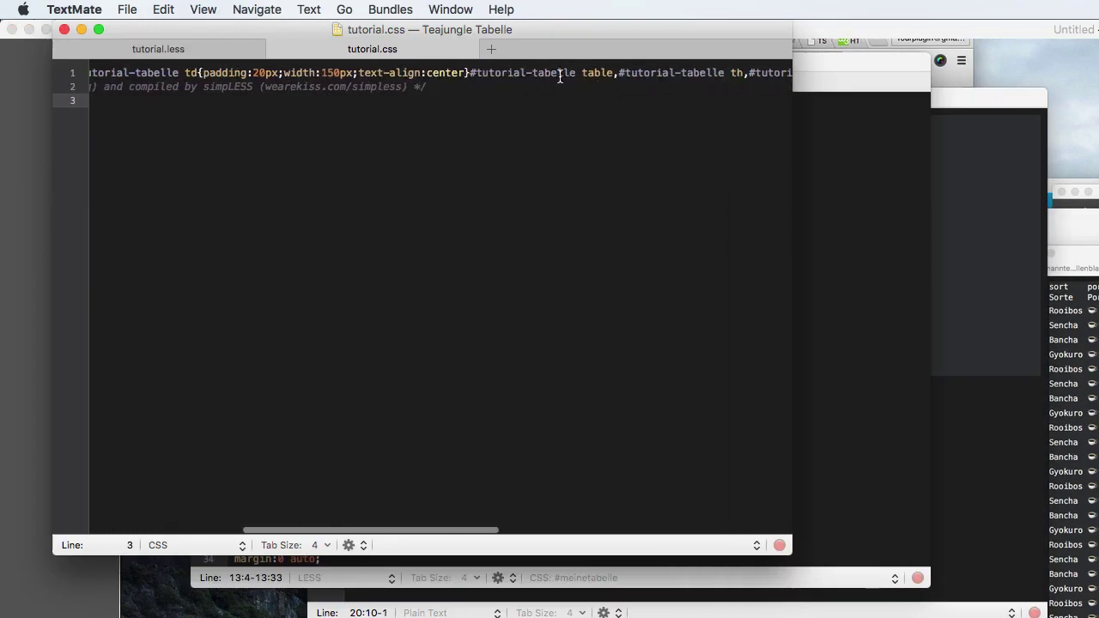
scroll(467, 129, left, 6)
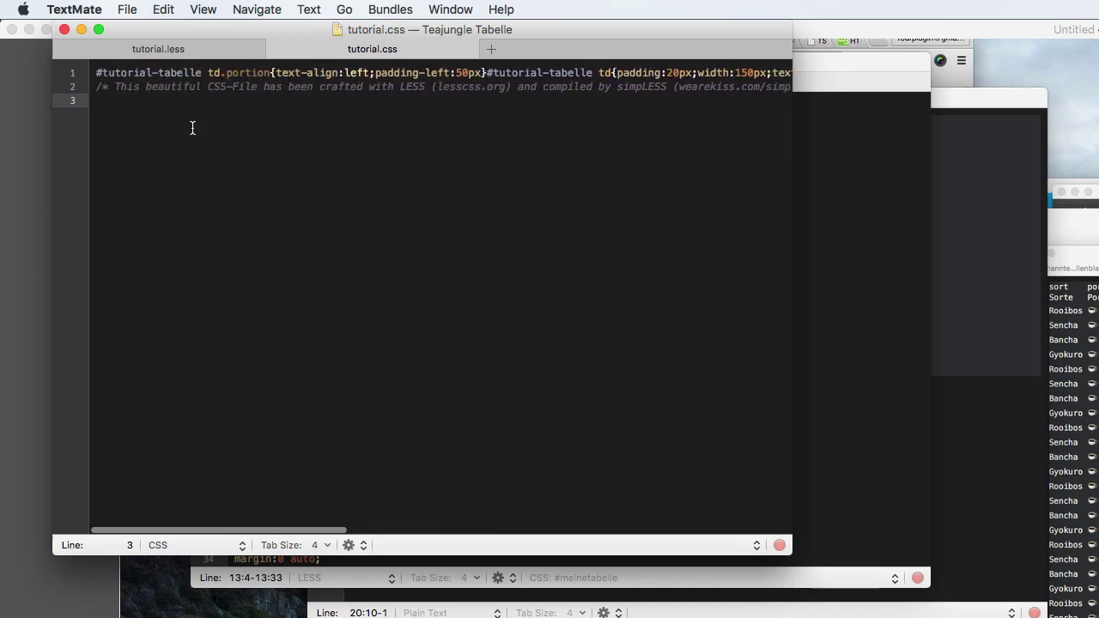
drag(141, 105, 96, 66)
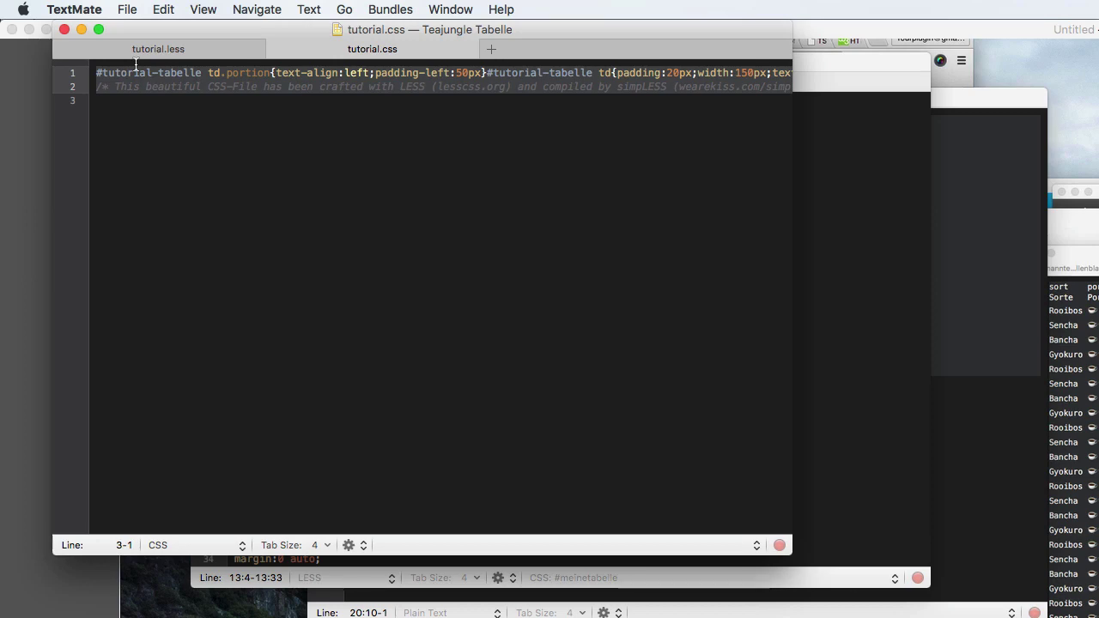
Step: Switch to Chrome, search Google for "less and sass" in a new tab, and close that tab after viewing the results
click(699, 591)
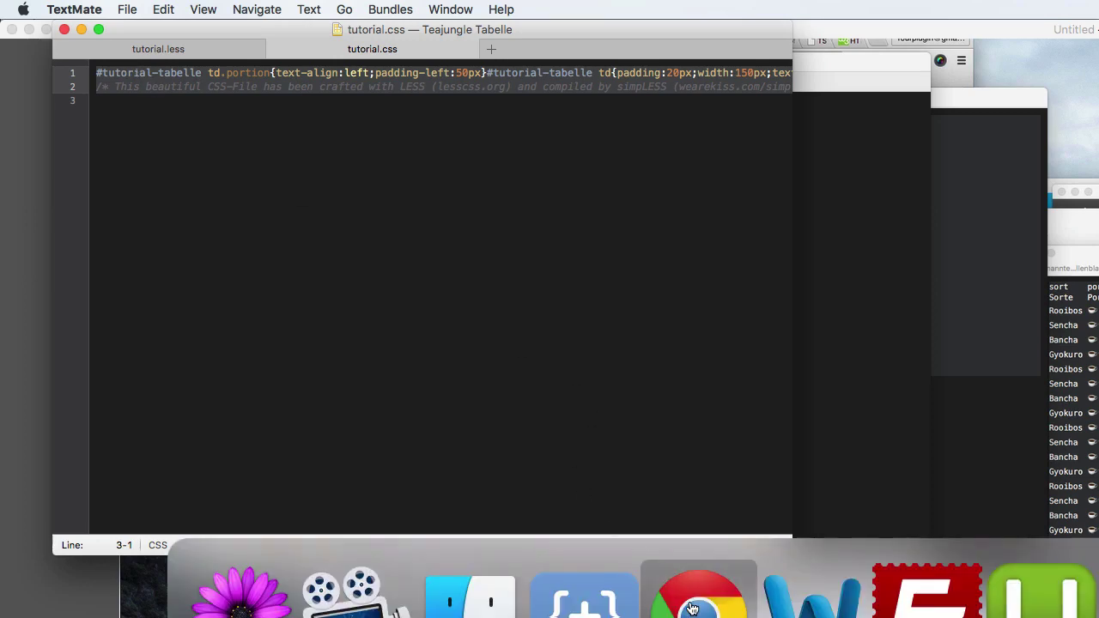
key(super+t)
text(css)
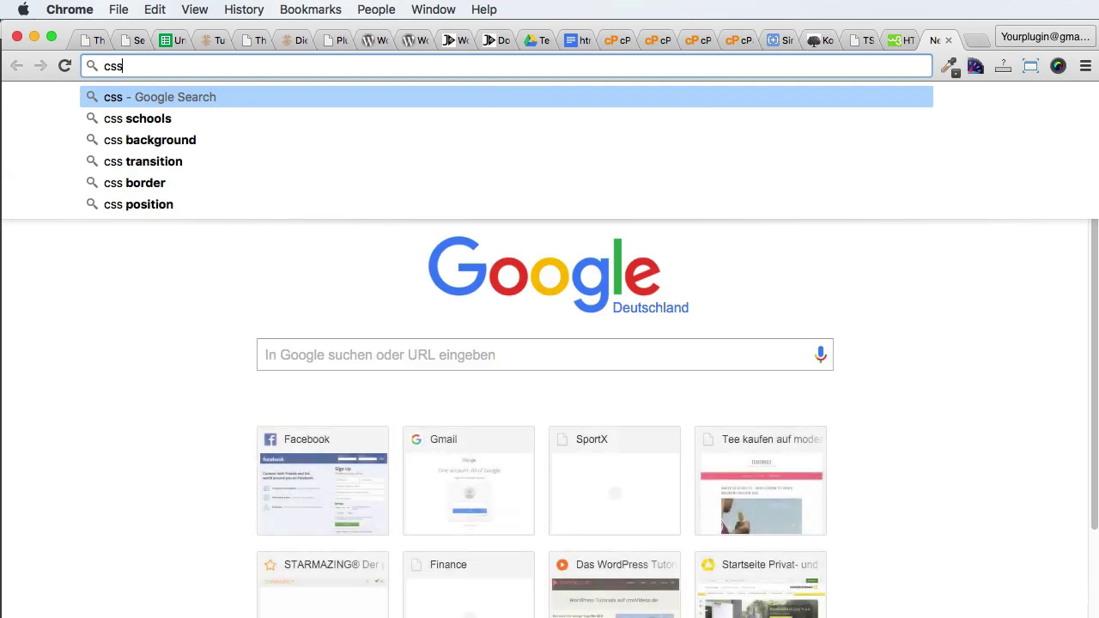
key(BackSpace)
key(BackSpace)
key(BackSpace)
text(less and sass)
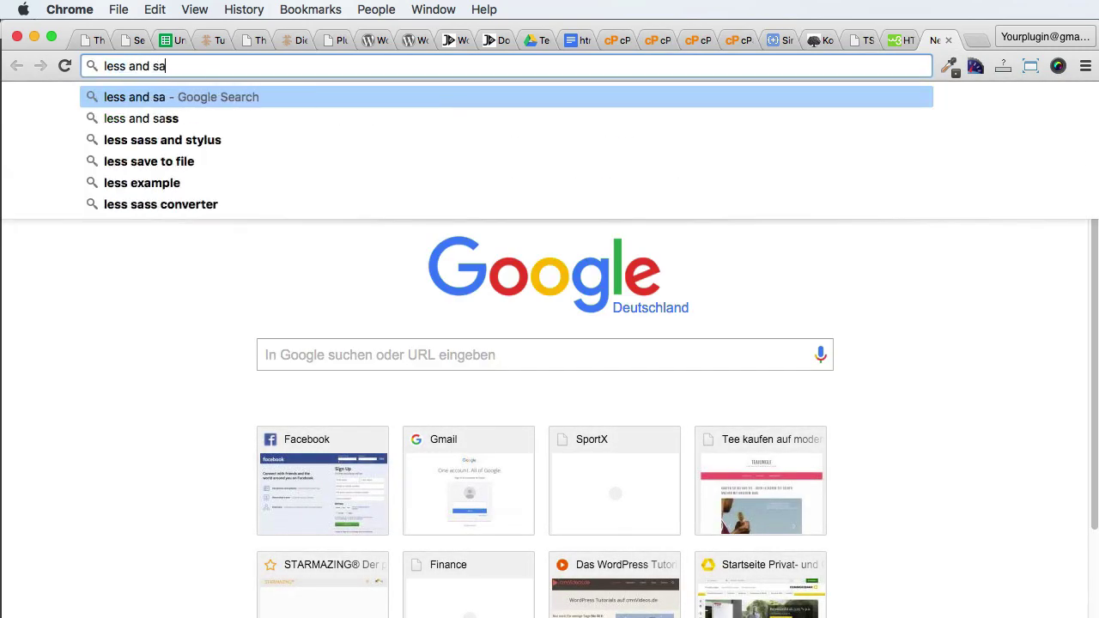
key(Return)
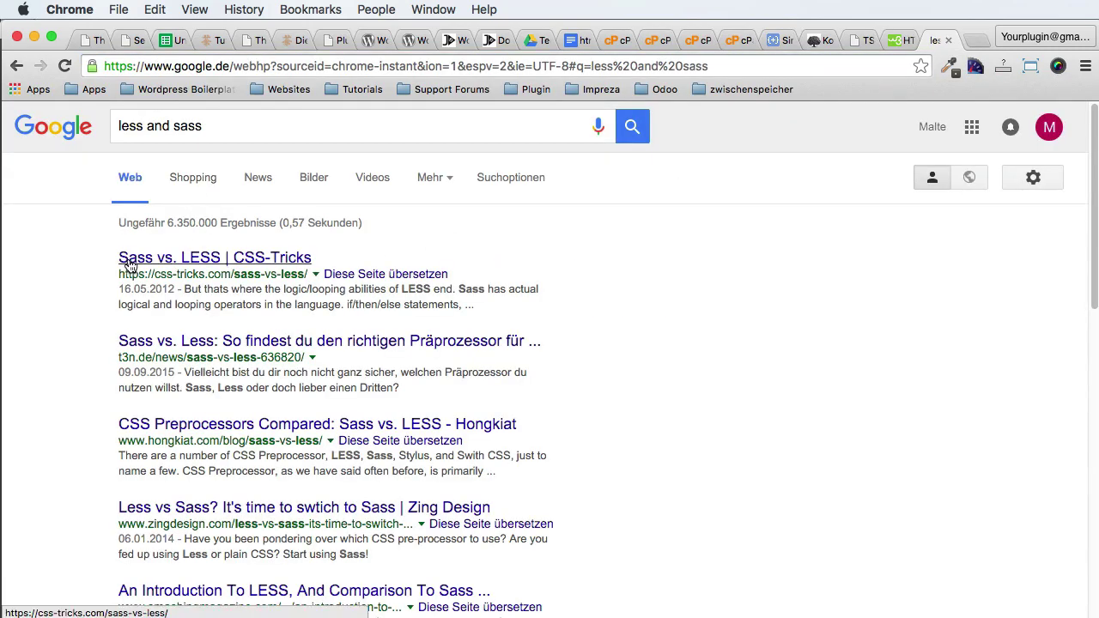
key(super+w)
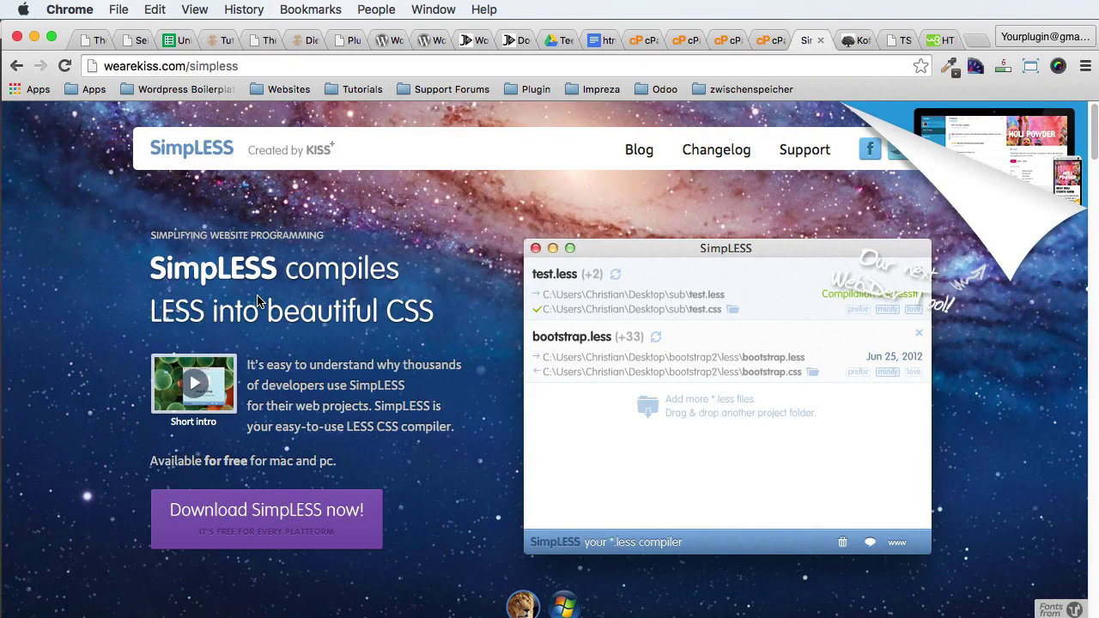
Step: Copy all compiled code from tutorial.css in TextMate and paste it at the end of style.css in Chrome's WordPress theme editor
key(super+Tab)
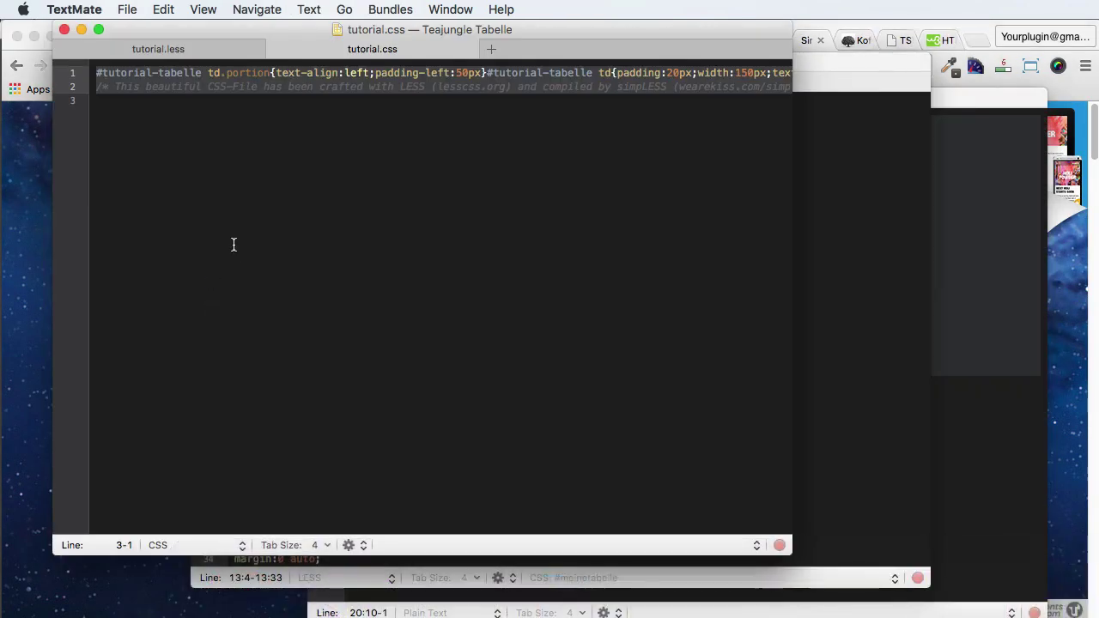
click(306, 188)
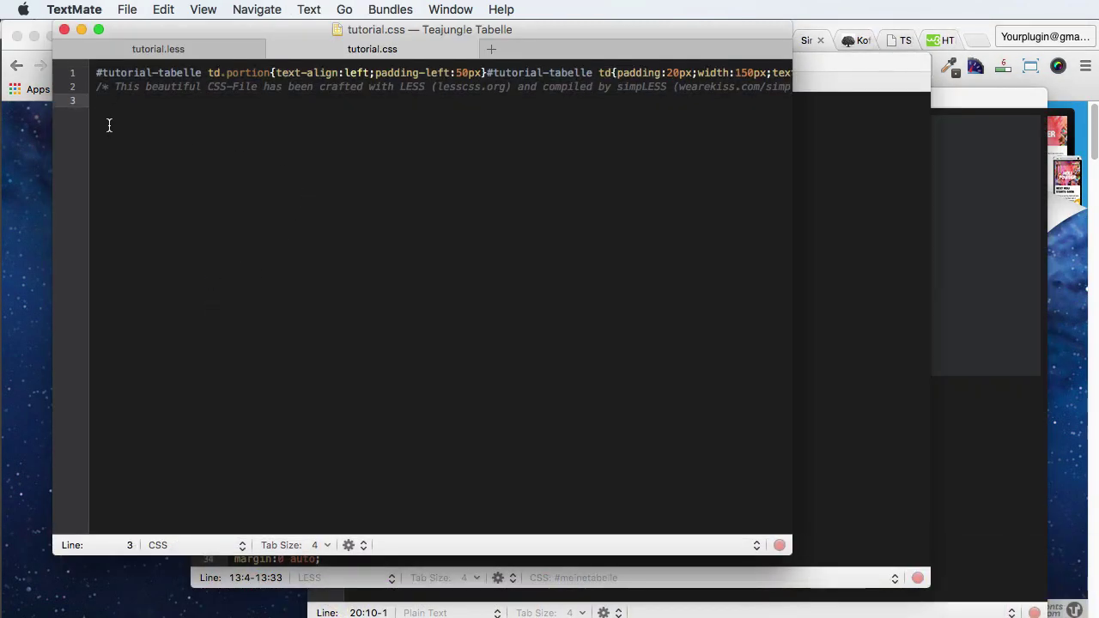
key(super+a)
key(super+Tab)
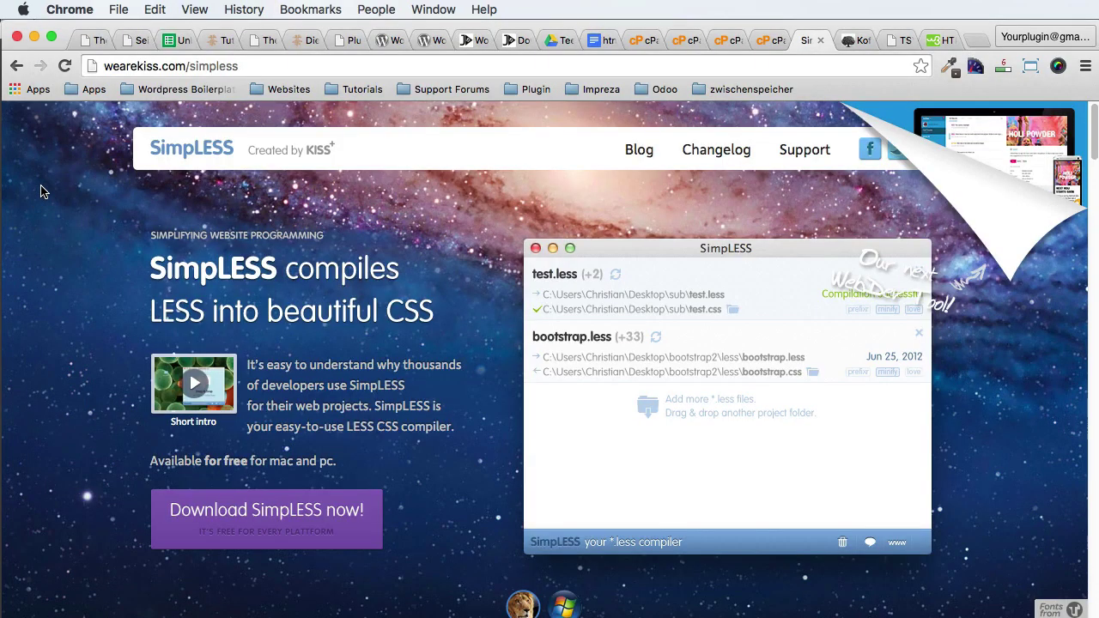
click(97, 49)
scroll(249, 451, down, 5)
click(333, 444)
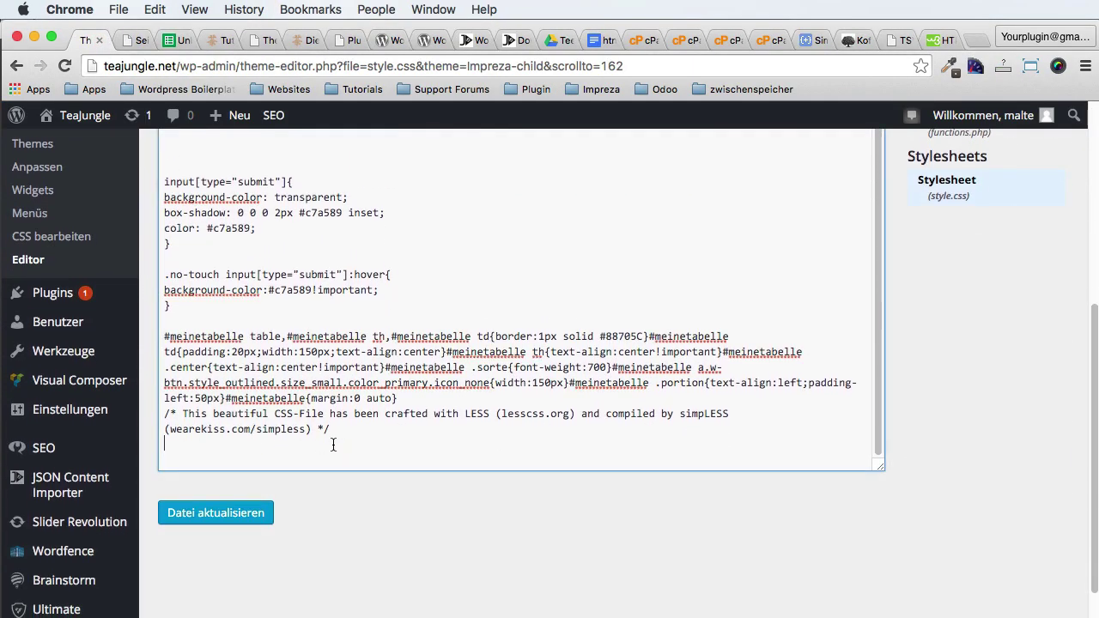
text(#tutorial-tabelle td.portion{text-align:left;padding-left:50px}#tutorial-tabelle td{padding:20px;width:150px;text-align:center}#tutorial-tabelle table,#tutorial-tabelle th,#tutorial-tabelle td{border:1px solid #59524C}#tutorial-tabelle a.w-btn.style_outlined.size_small.color_primary.icon_none{width:150px} /* This beautiful CSS-File has been crafted with LESS (lesscss.org) and compiled by simpLESS (wearekiss.com/simpless) */)
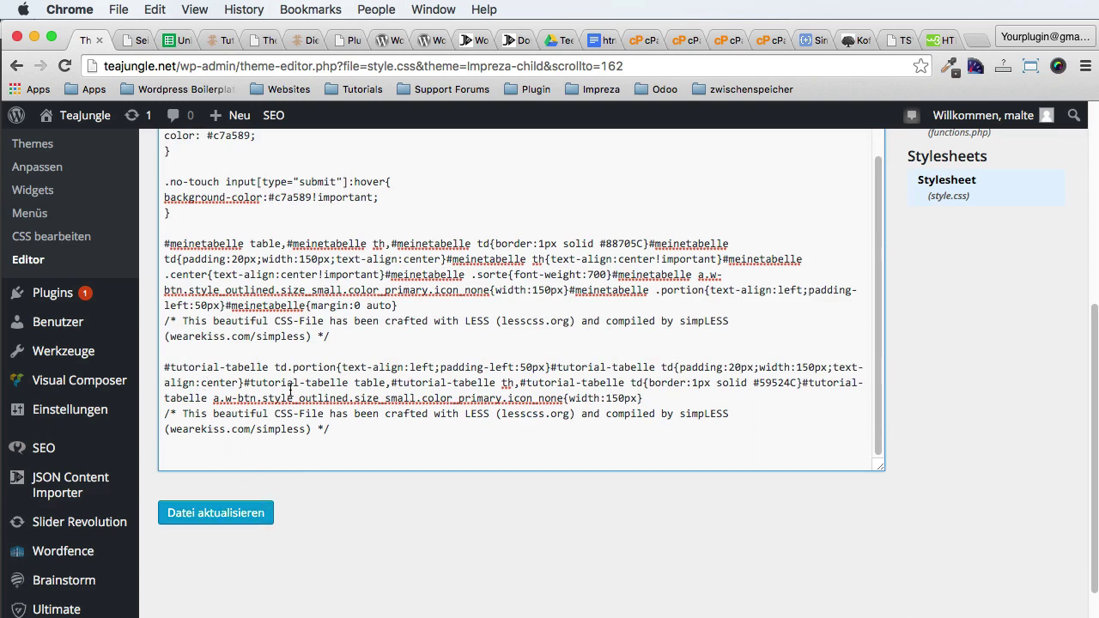
Step: Delete the SimpLESS comment beneath the pasted #tutorial-tabelle code and update the style.css file
drag(323, 440, 150, 417)
key(BackSpace)
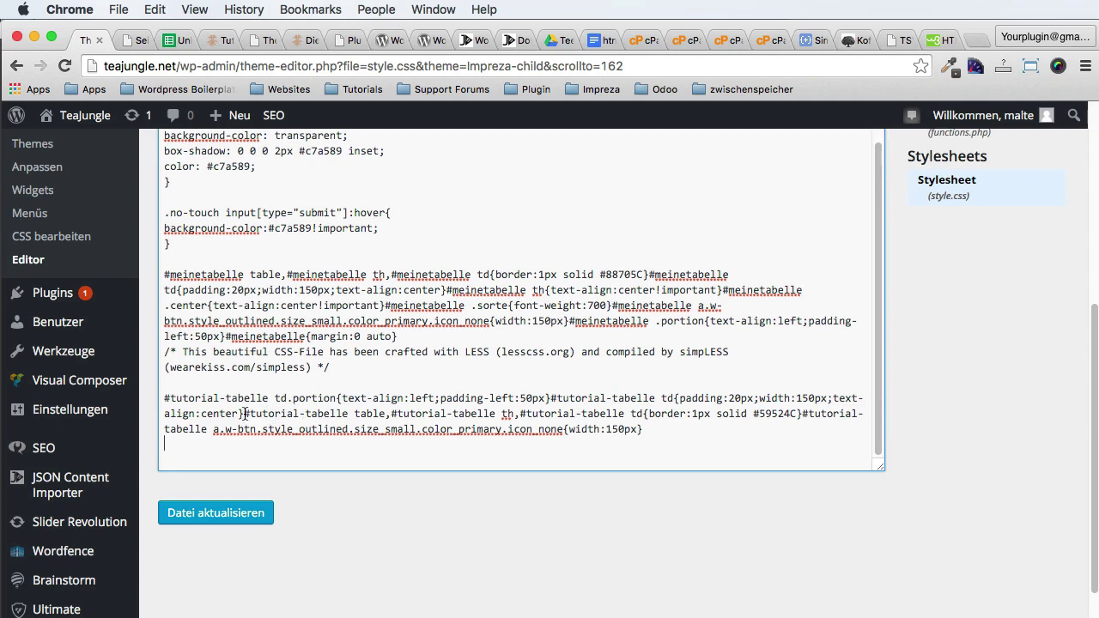
drag(244, 414, 349, 414)
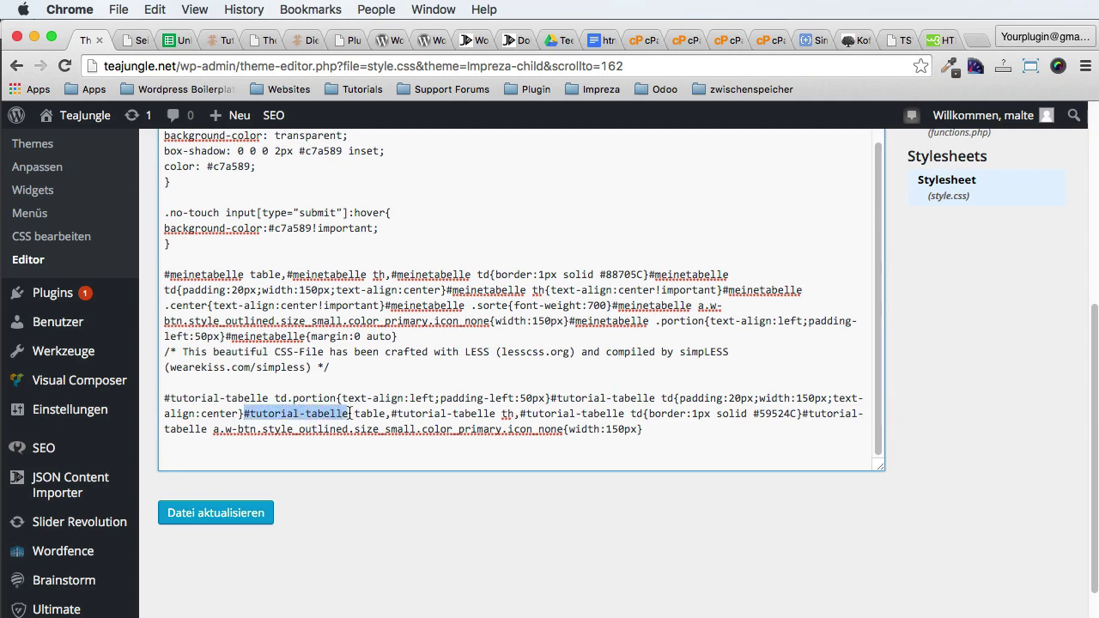
click(262, 506)
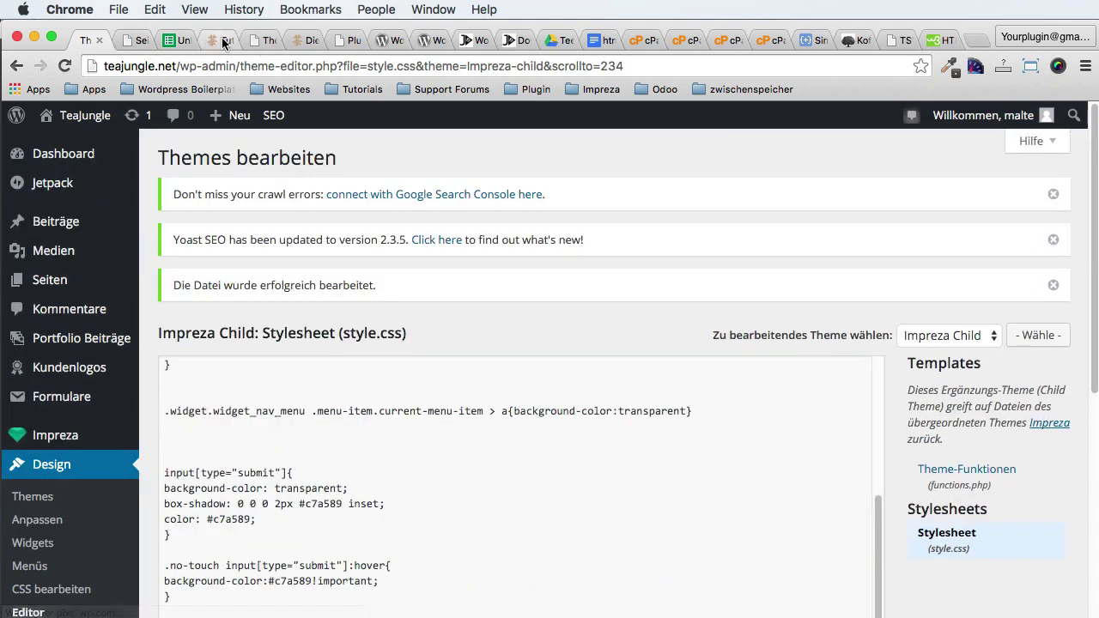
Step: Close the developer tools on the Tutorial Tabelle page and update that page in its WordPress editor with the table id tutorial-tabelle
click(215, 39)
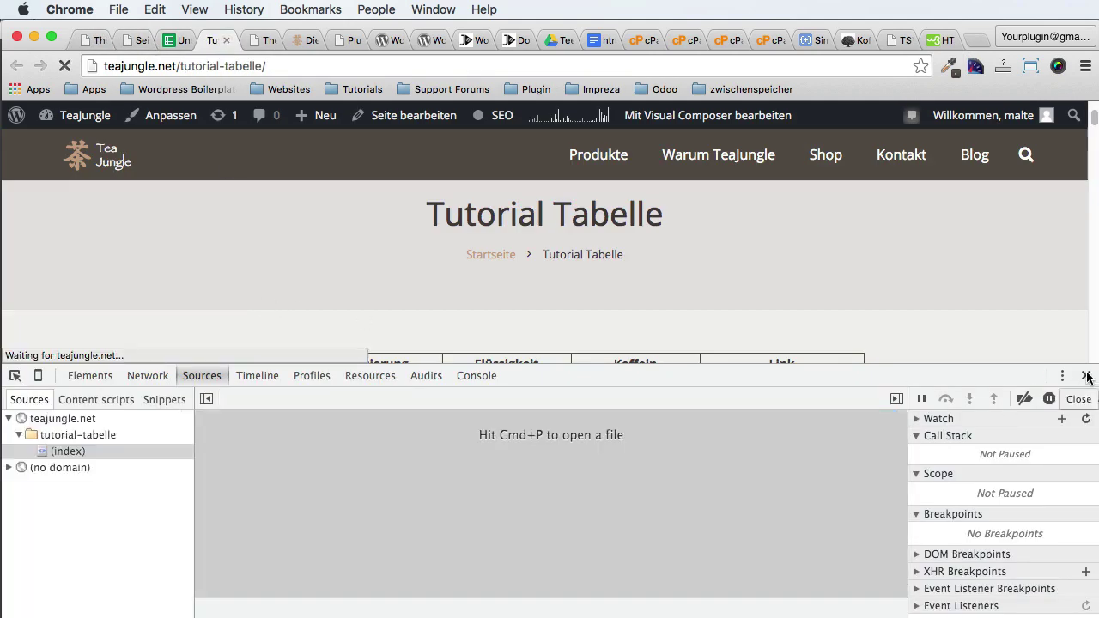
click(1086, 376)
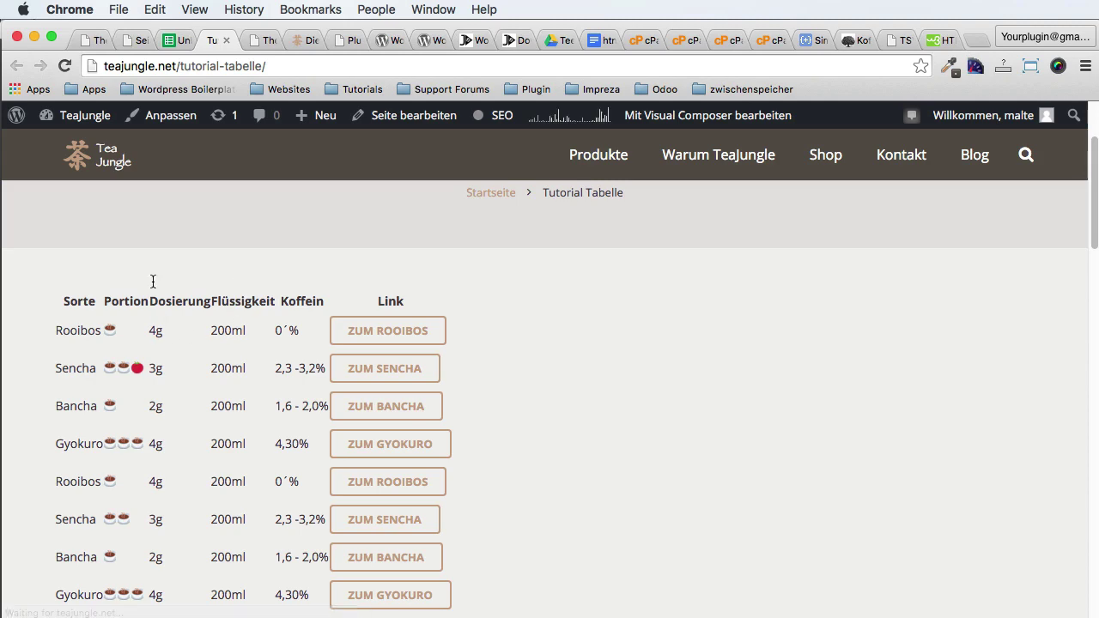
click(133, 39)
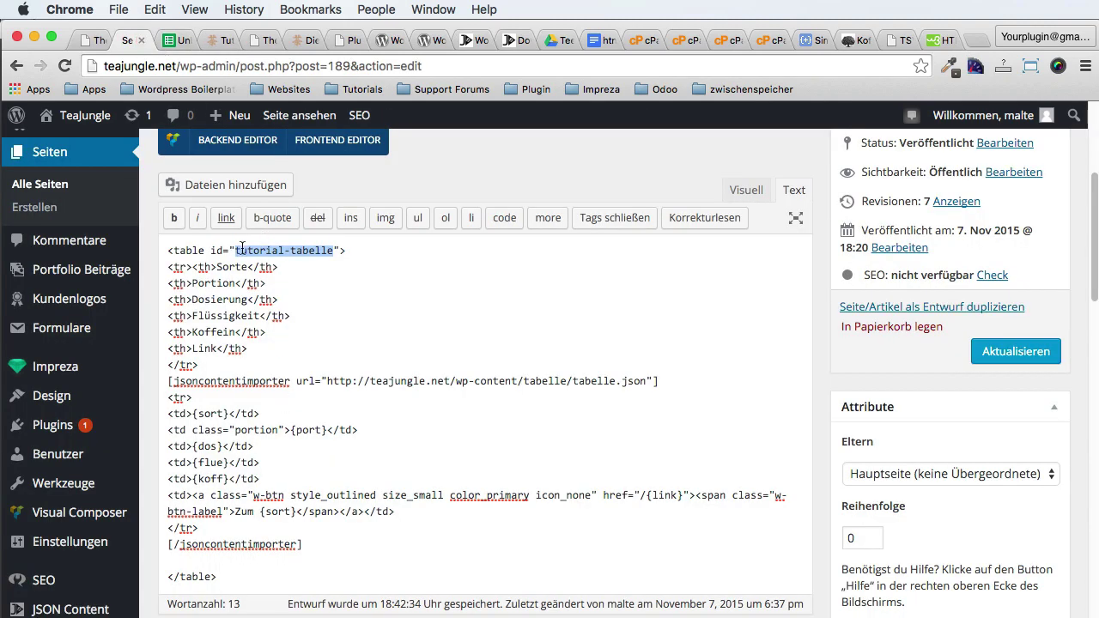
click(996, 351)
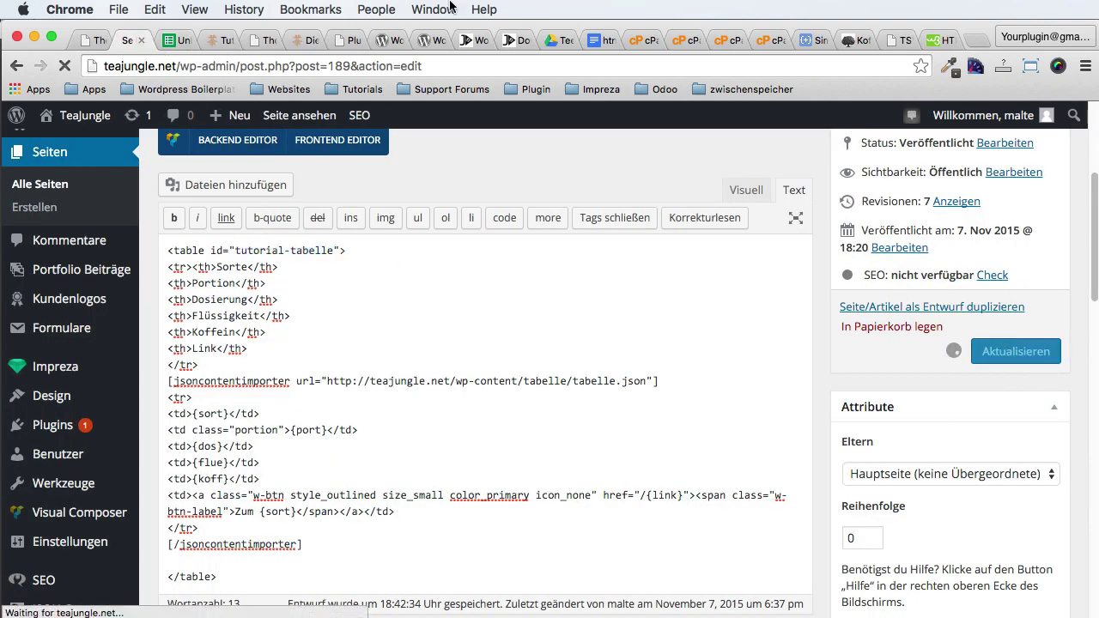
Step: Examine the table on the live Tutorial Tabelle page, checking its borders, cell alignment and link buttons
click(214, 41)
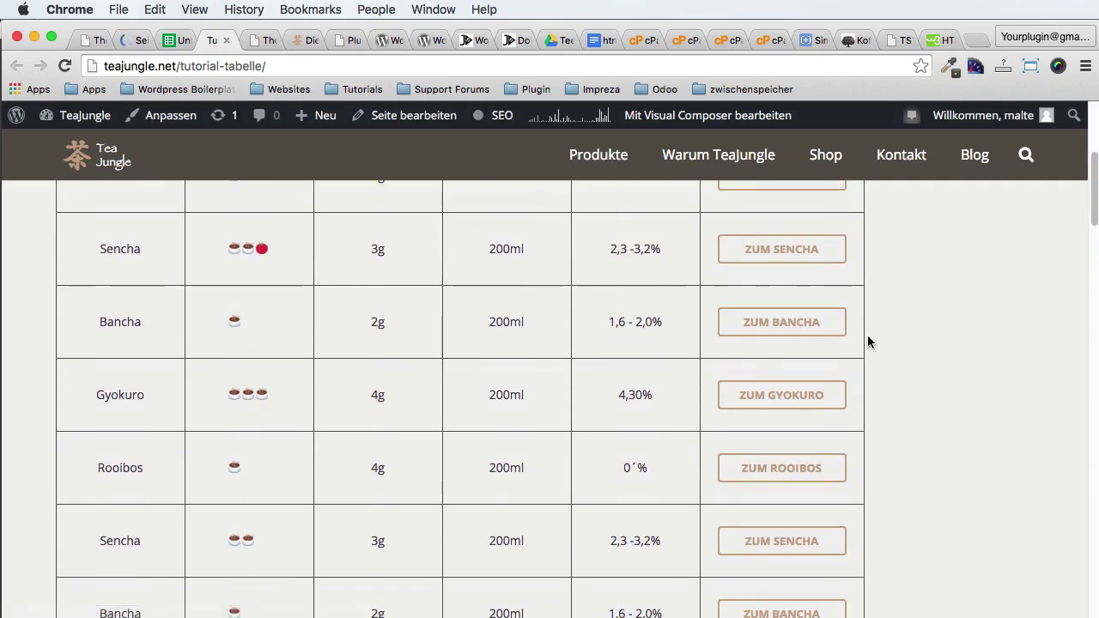
scroll(867, 342, down, 5)
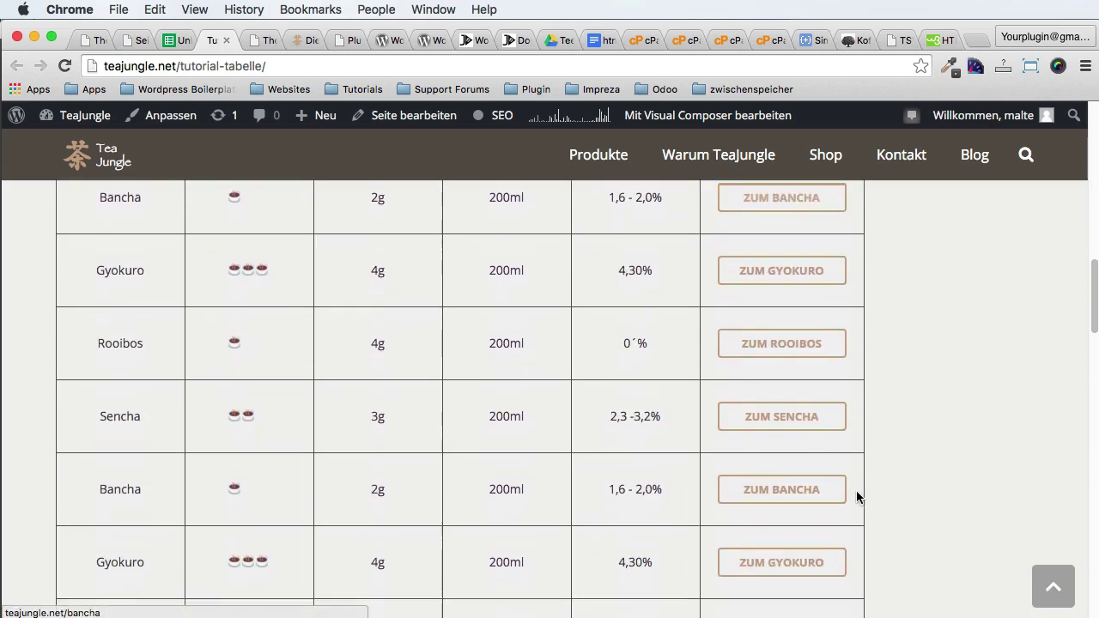
scroll(856, 496, up, 2)
scroll(834, 510, down, 3)
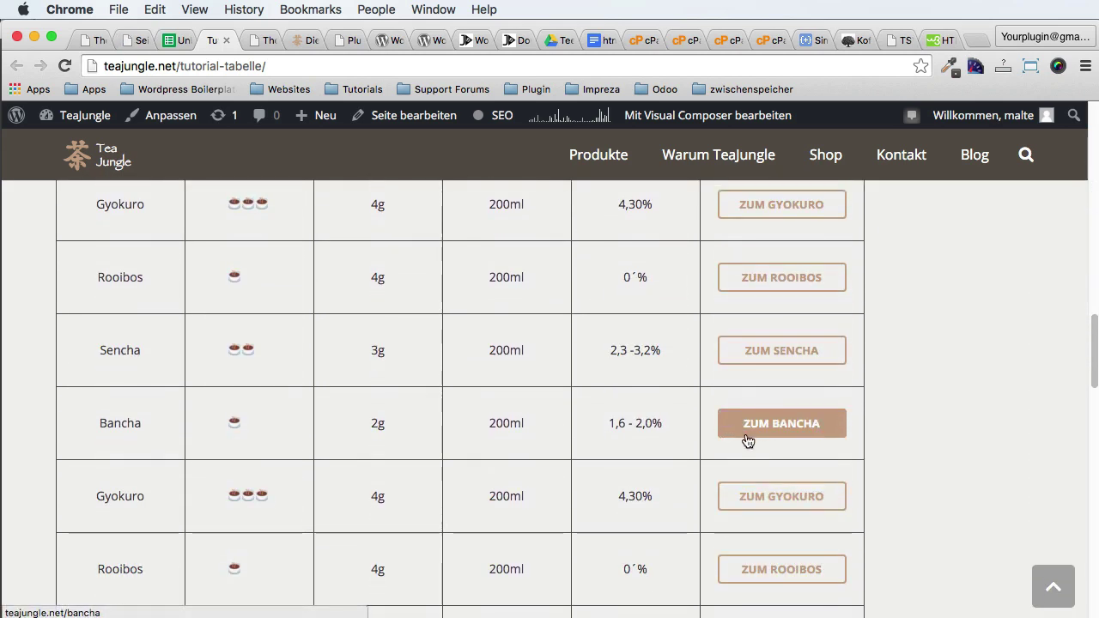
scroll(755, 489, up, 2)
scroll(776, 503, down, 5)
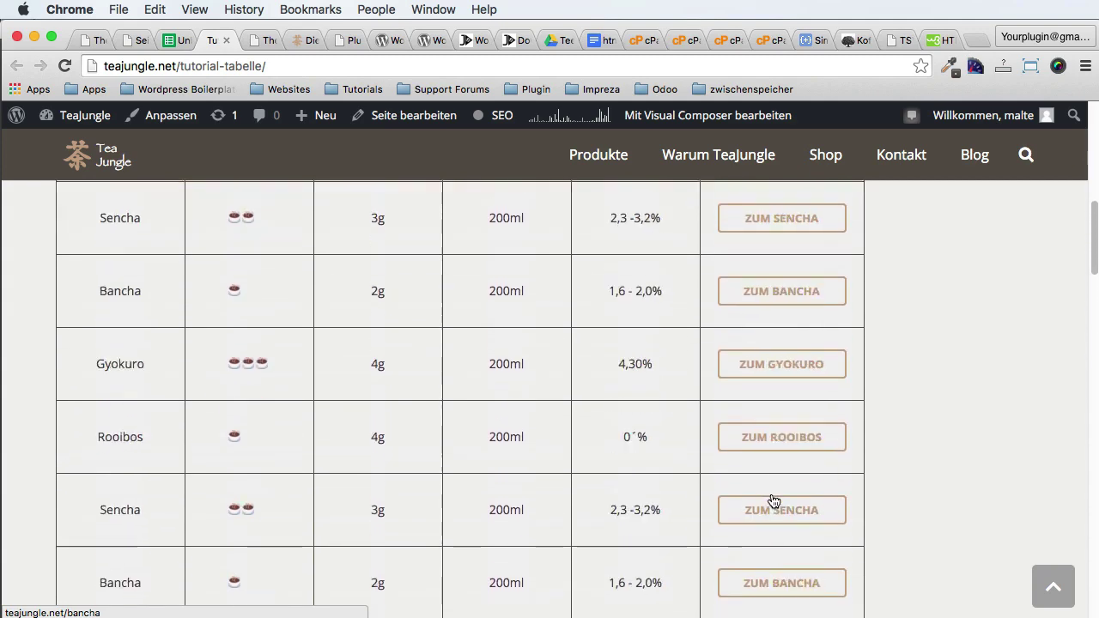
scroll(773, 501, up, 10)
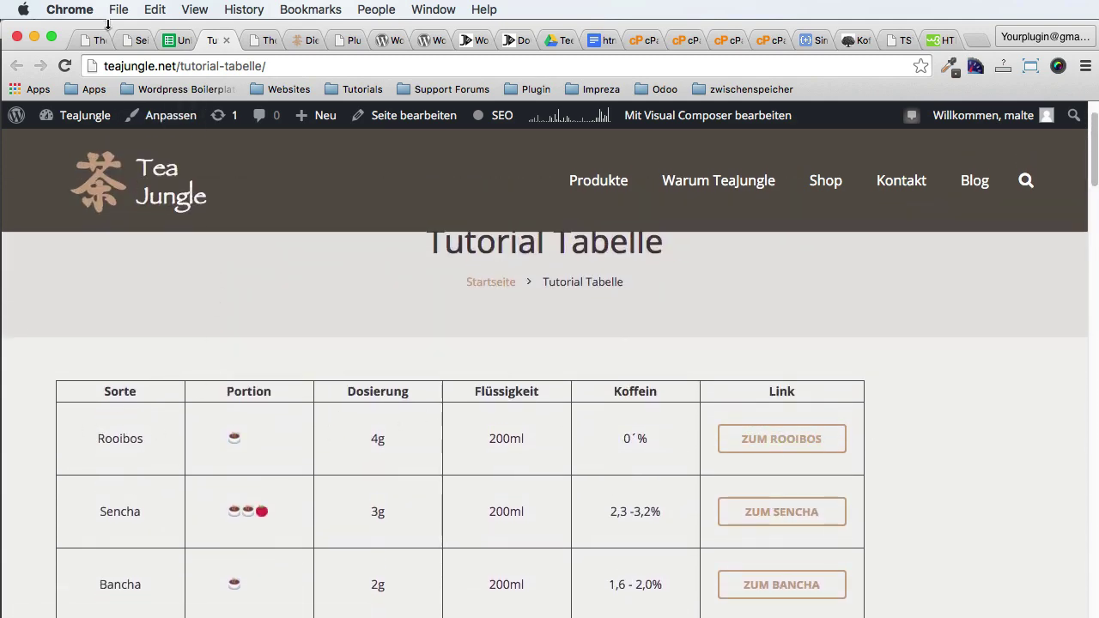
Step: Add the selector #tutorial-tabelle on a new line below the last rule of style.css in the theme editor
click(130, 40)
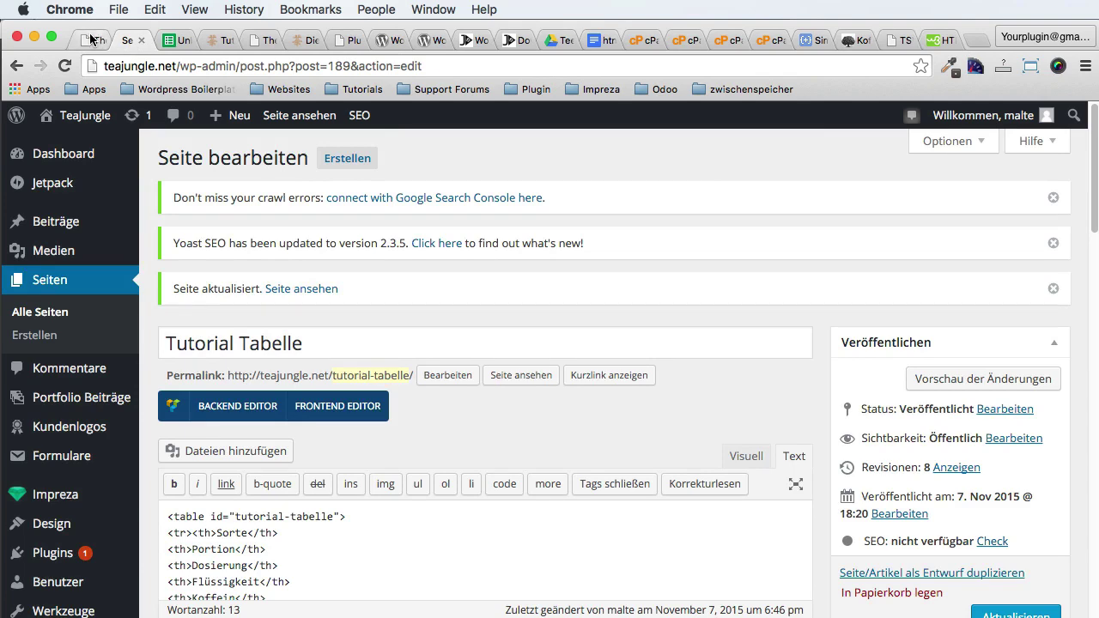
click(90, 38)
scroll(713, 394, down, 10)
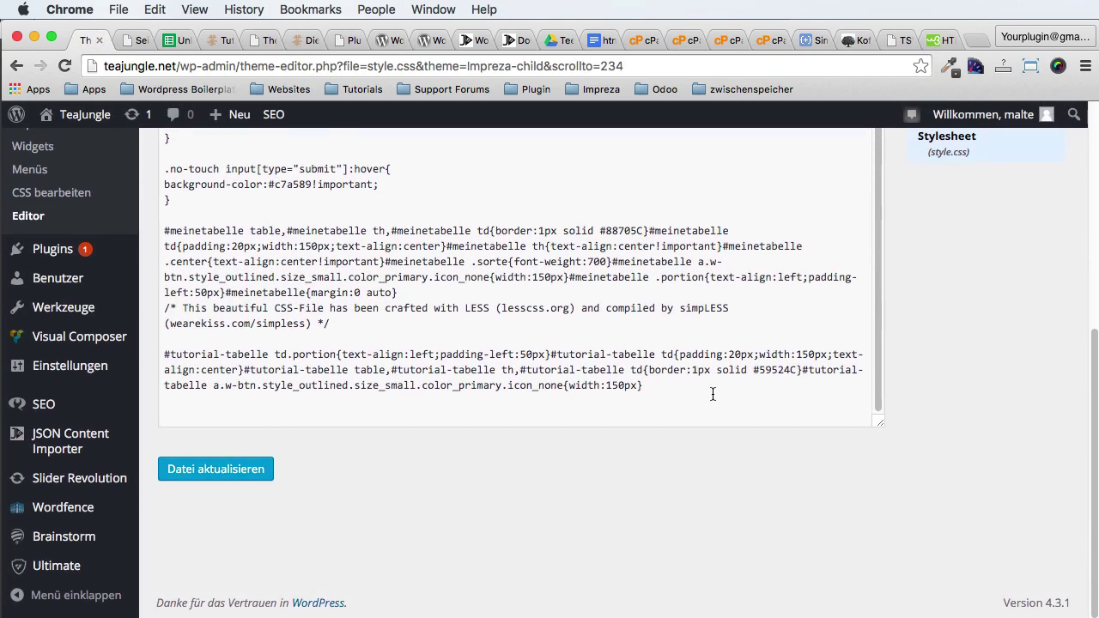
click(713, 392)
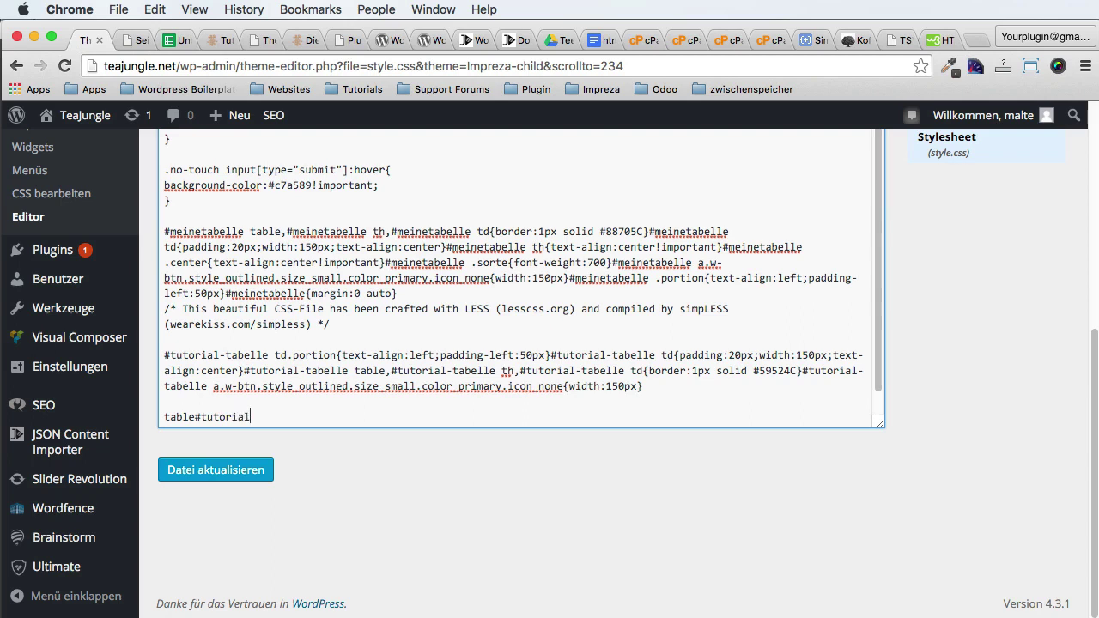
key(super+shift+Left)
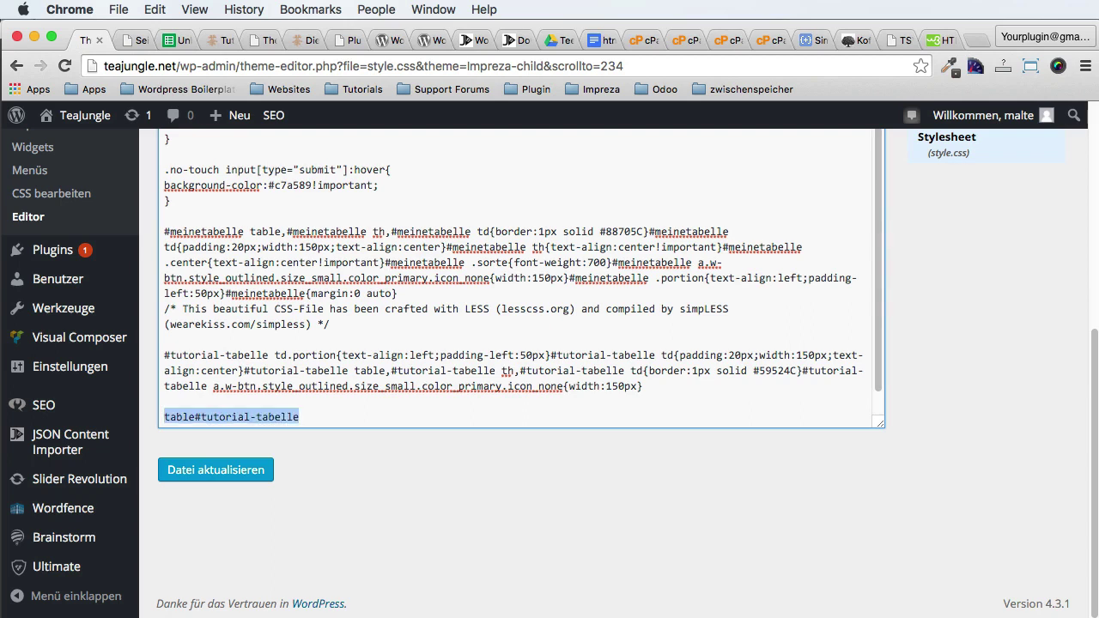
drag(198, 418, 164, 418)
key(BackSpace)
key(BackSpace)
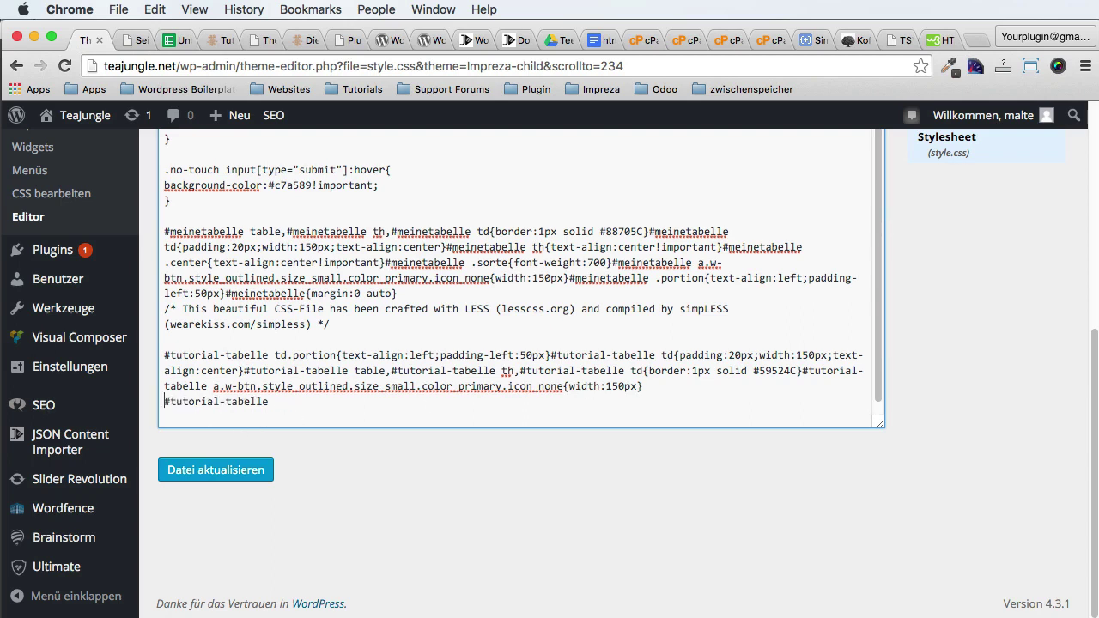
key(Return)
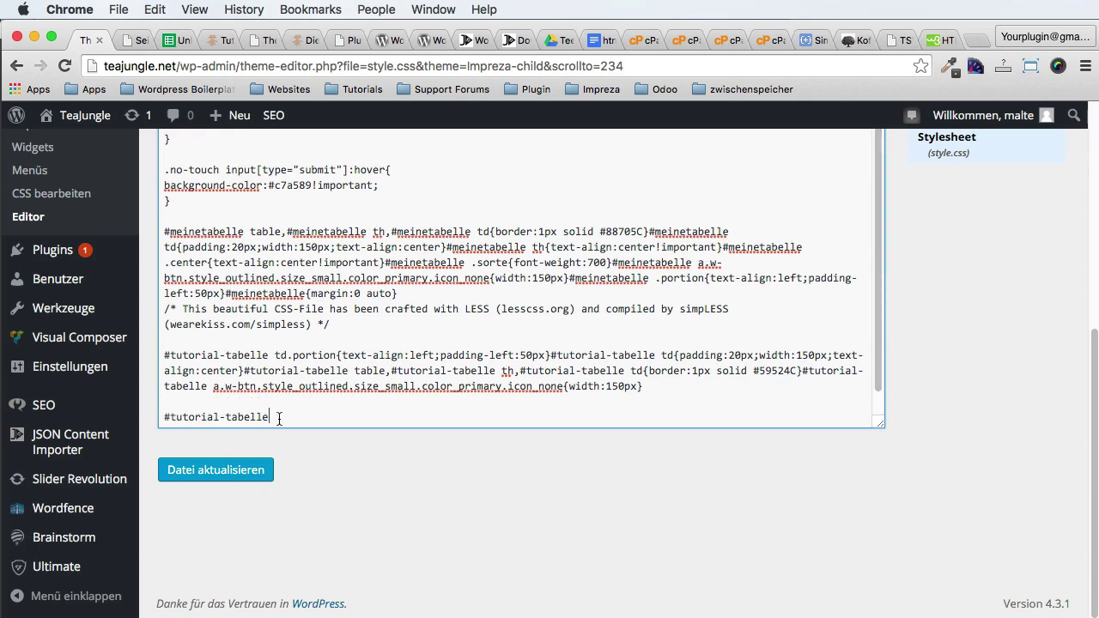
Step: Complete the new #tutorial-tabelle rule with margin:0 auto; in braces and update the style.css file
key(Return)
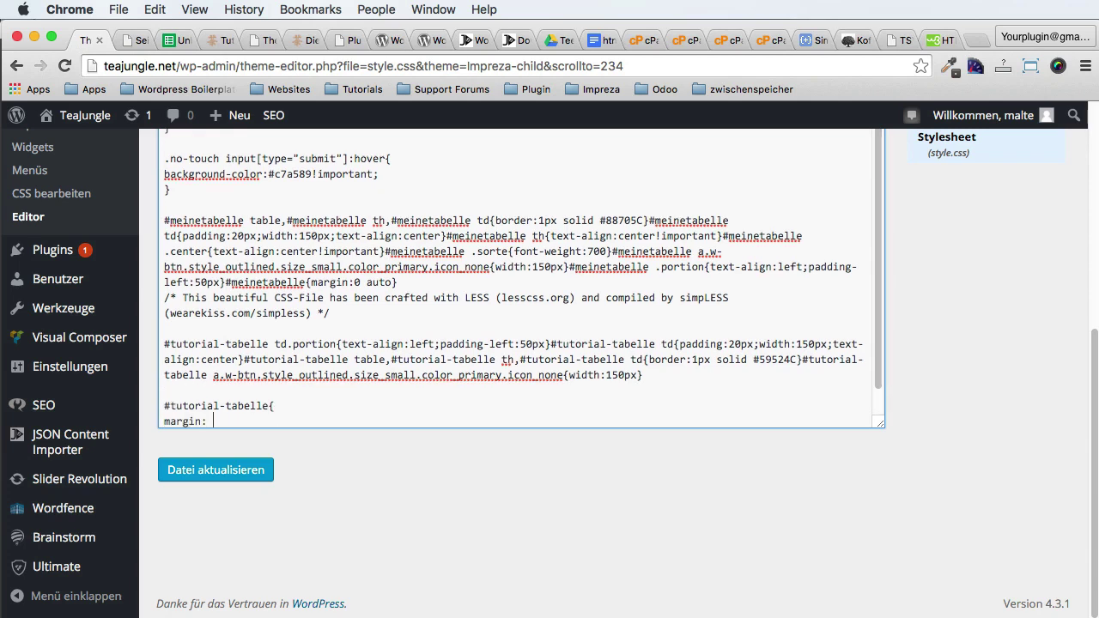
key(BackSpace)
text(0 auto;)
key(Return)
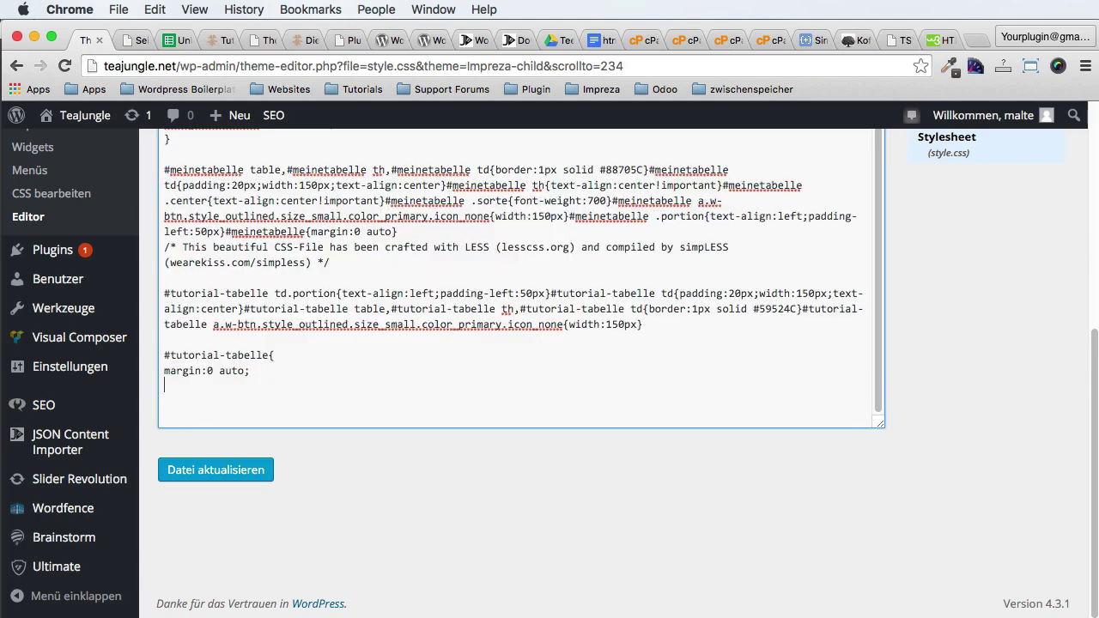
click(246, 470)
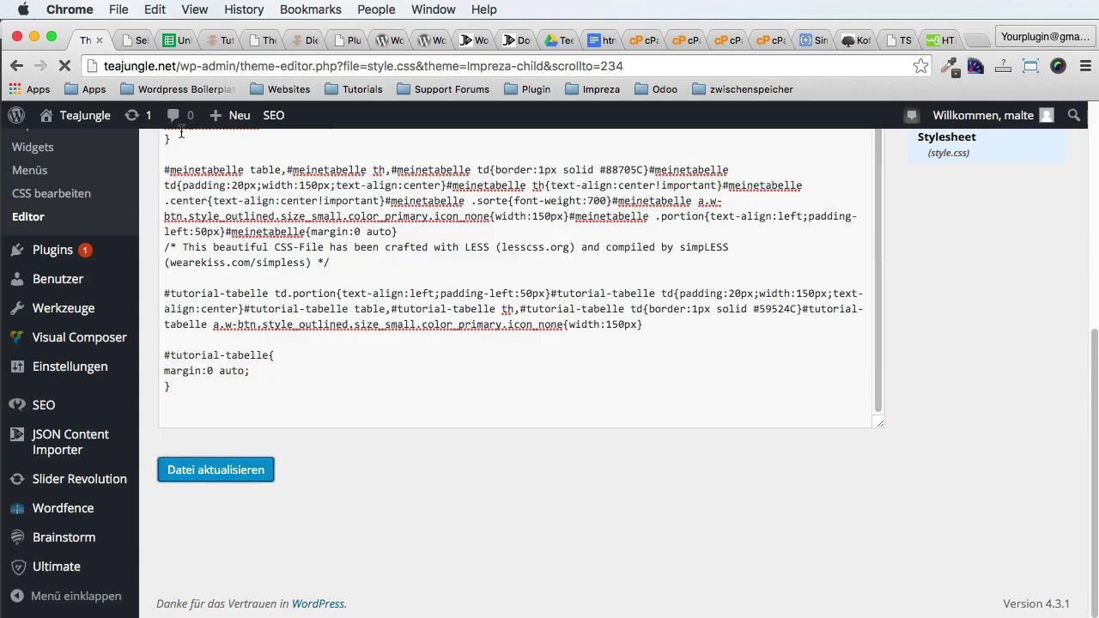
Step: Reload the live Tutorial Tabelle page and check the table's horizontal position and its link buttons
click(221, 41)
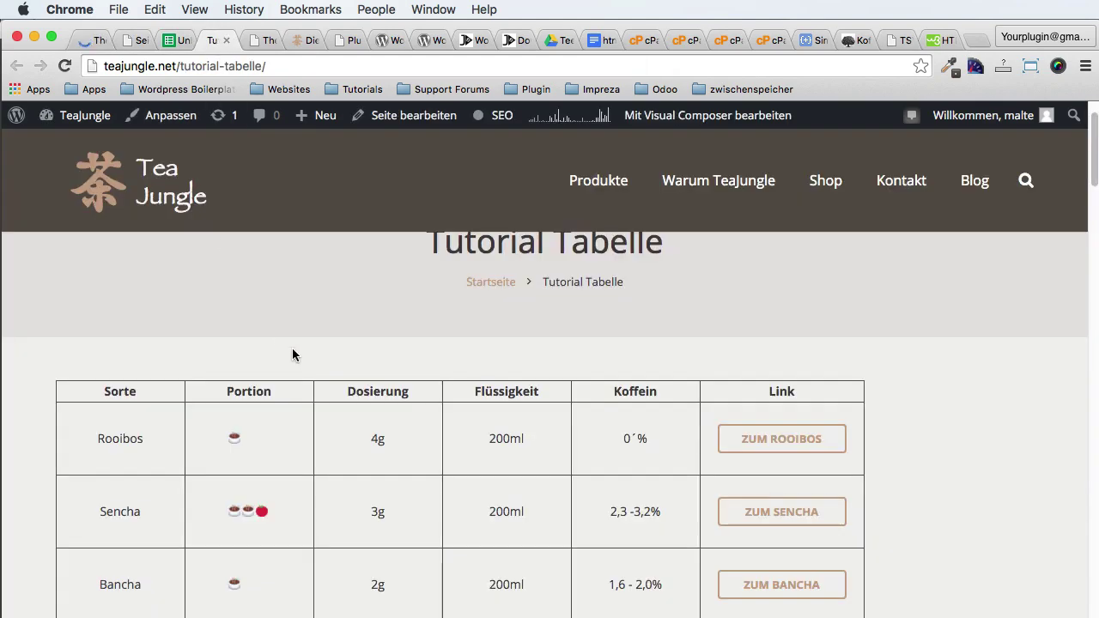
key(super+r)
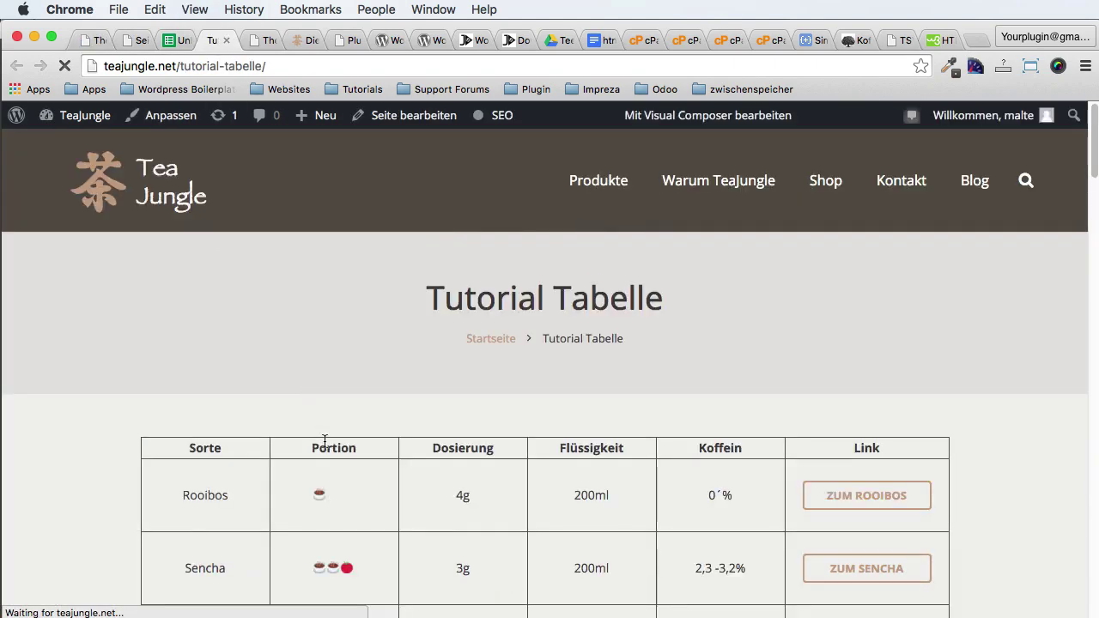
scroll(799, 434, down, 3)
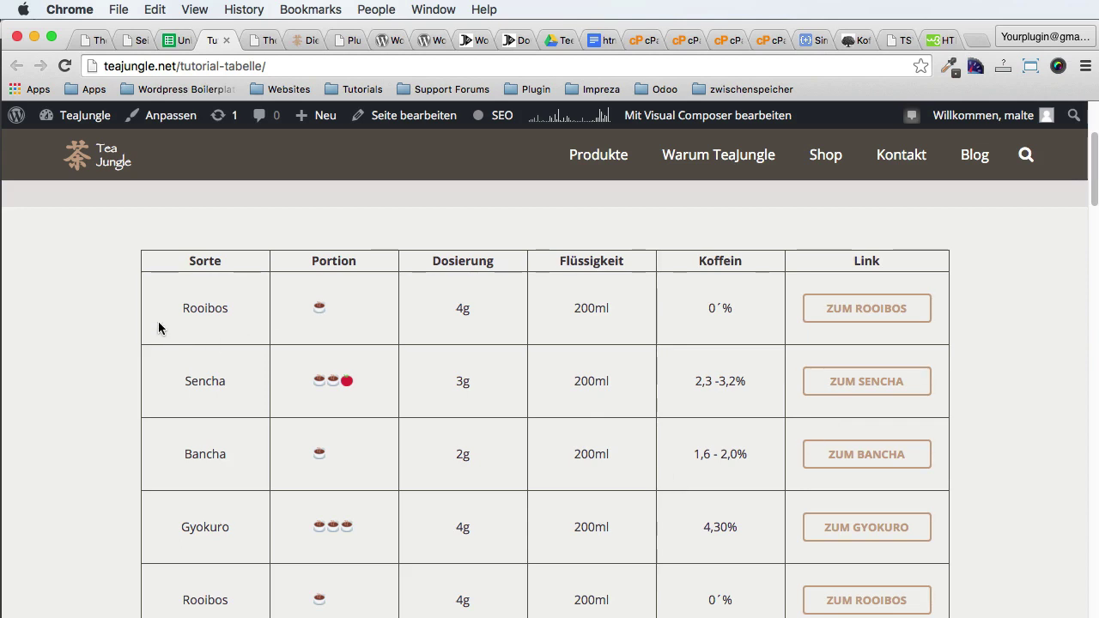
scroll(205, 289, up, 3)
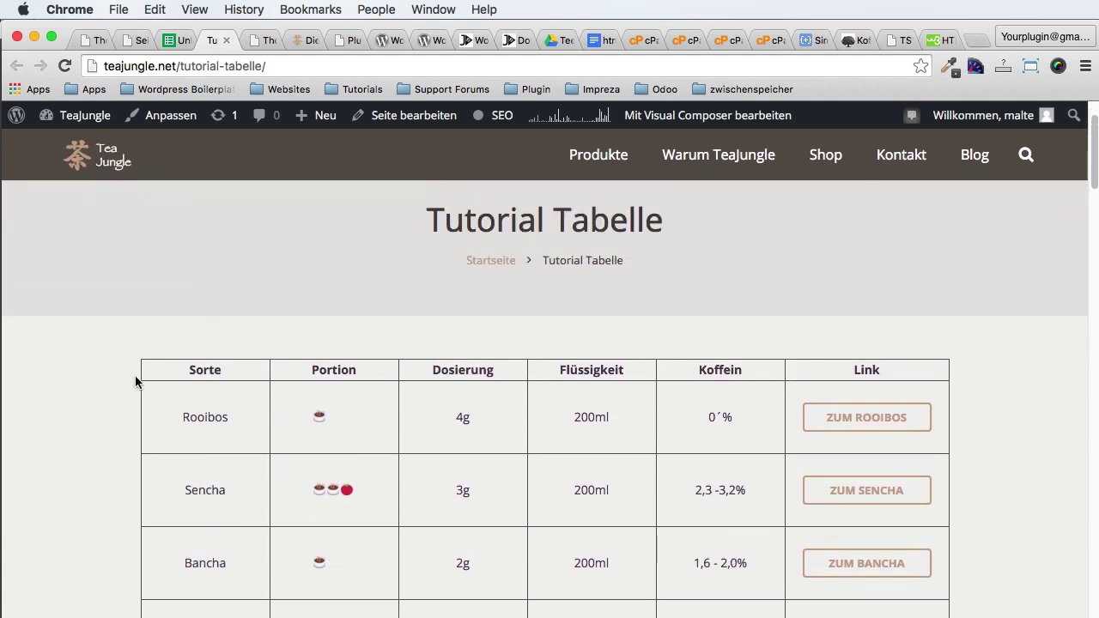
scroll(838, 379, down, 10)
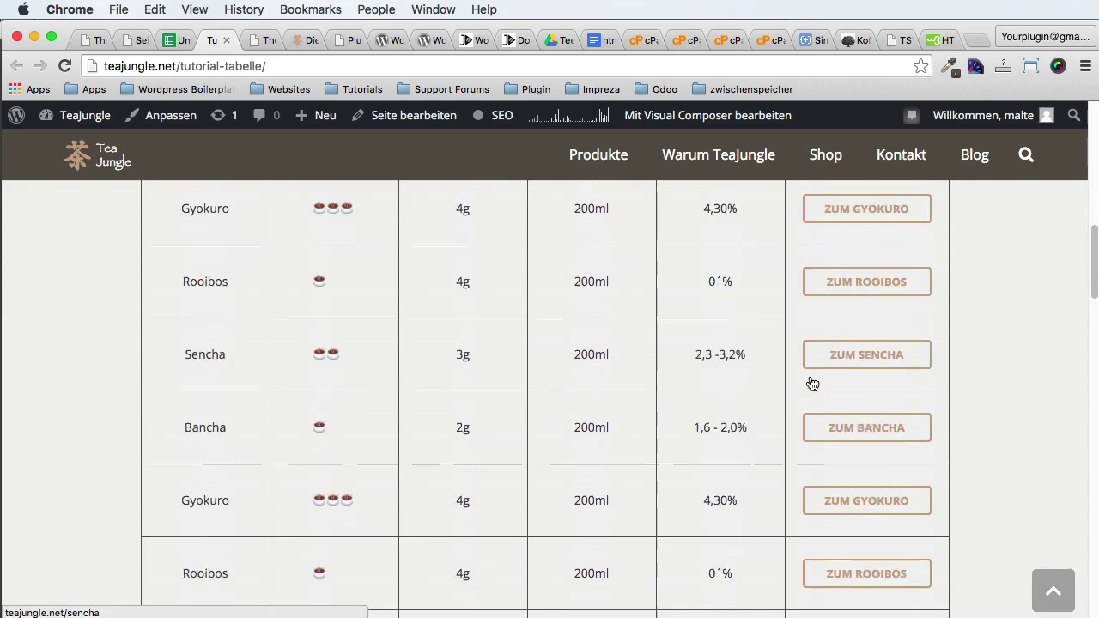
scroll(513, 353, down, 10)
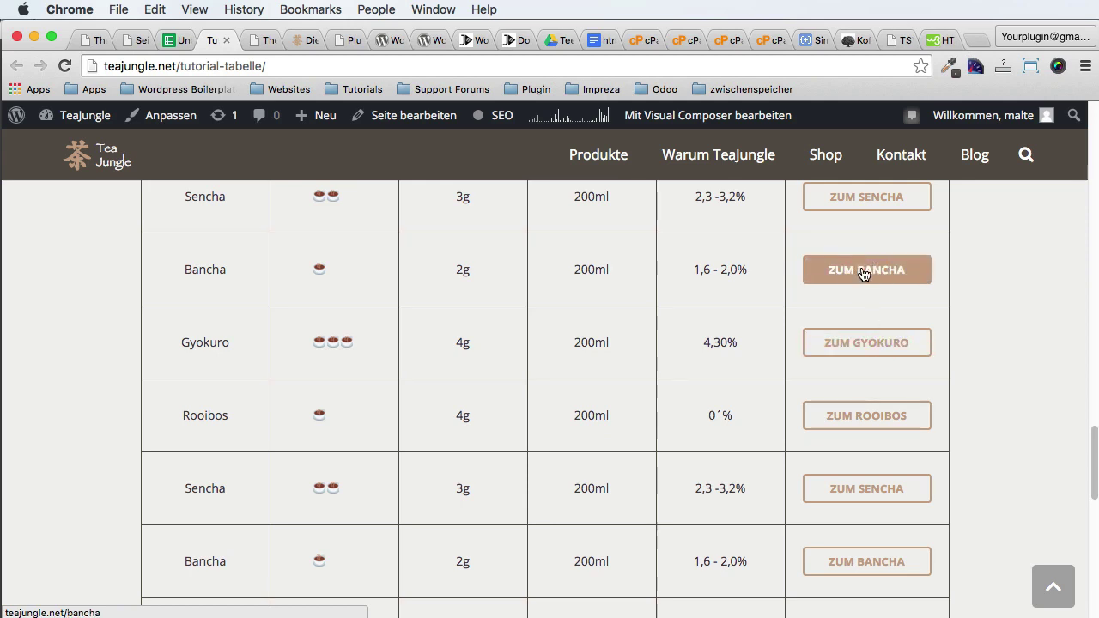
scroll(863, 275, up, 2)
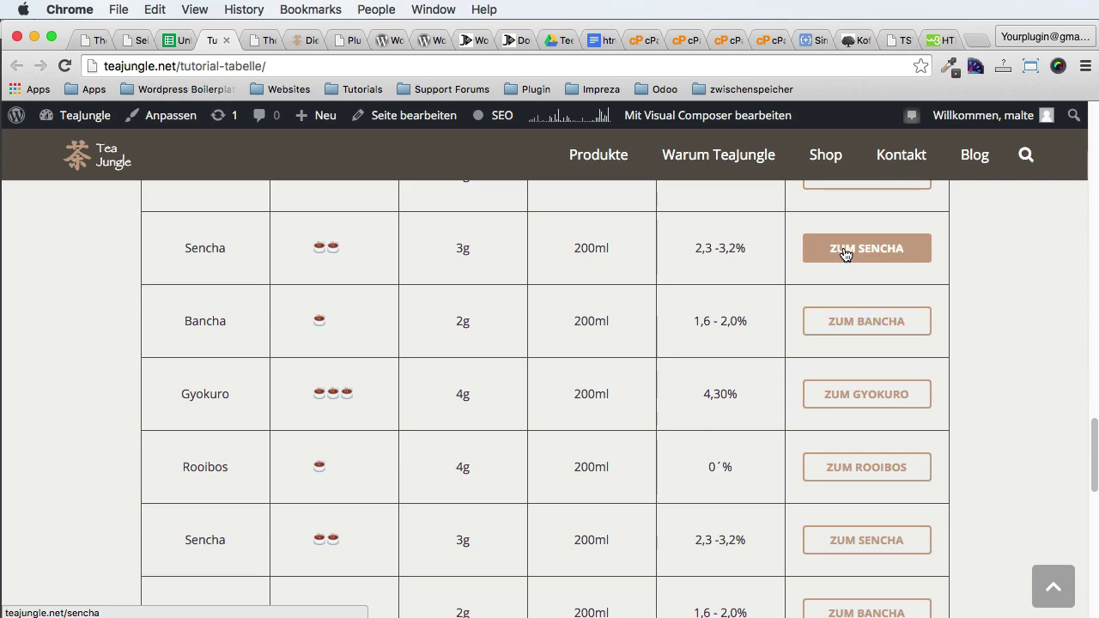
Step: Check the link value of the first Bancha row in the source spreadsheet
click(181, 40)
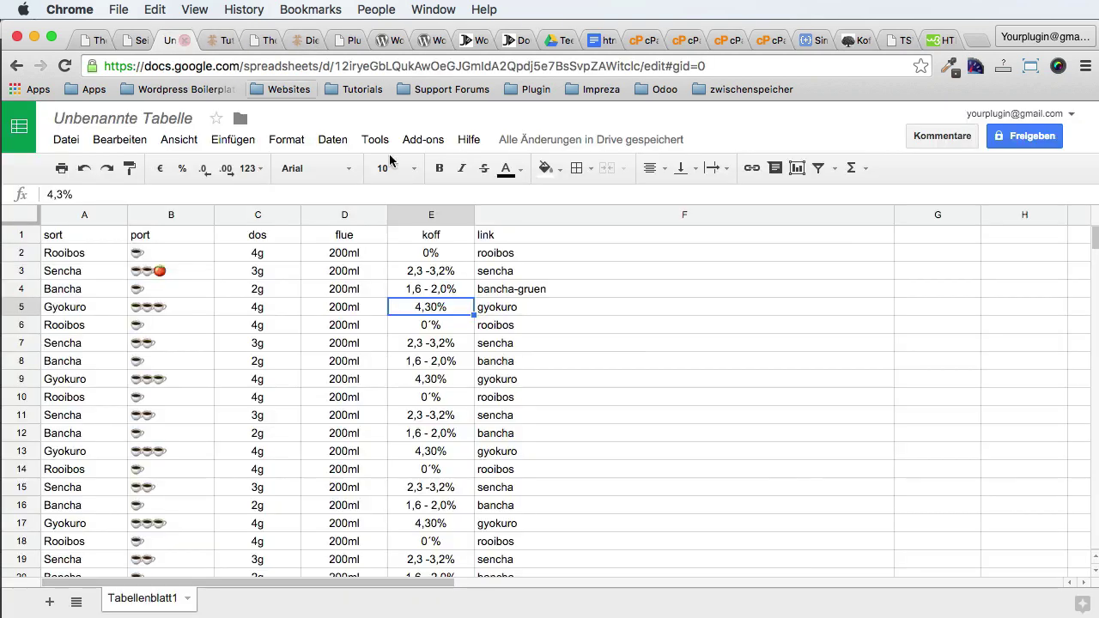
click(531, 331)
double_click(515, 291)
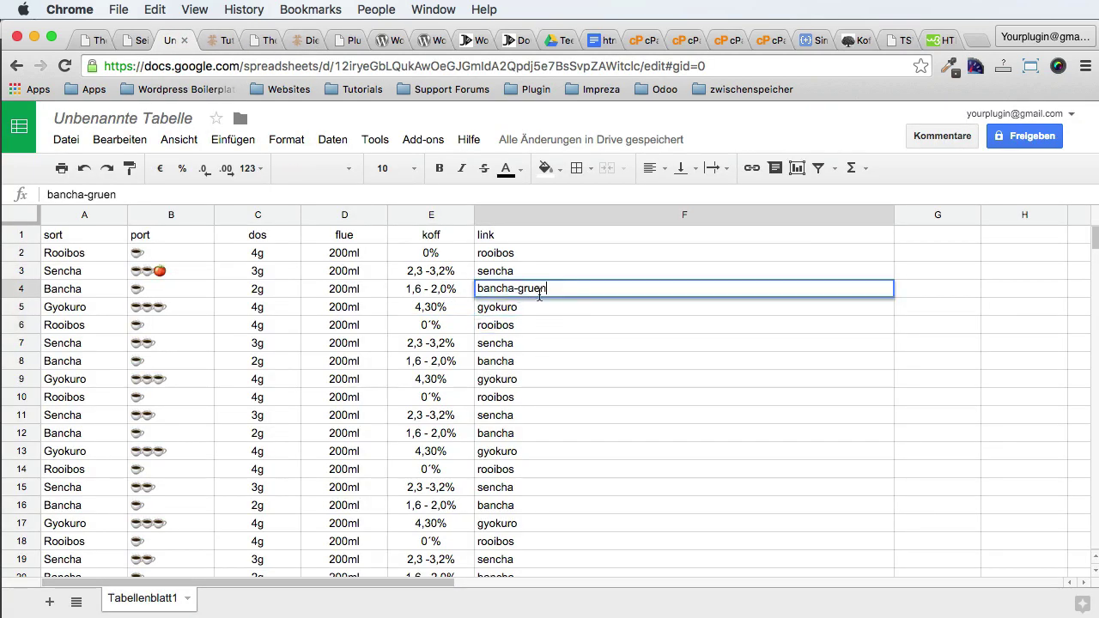
Step: Reload the live Tutorial Tabelle page and follow the link button in the first Bancha row
click(210, 40)
scroll(720, 344, down, 5)
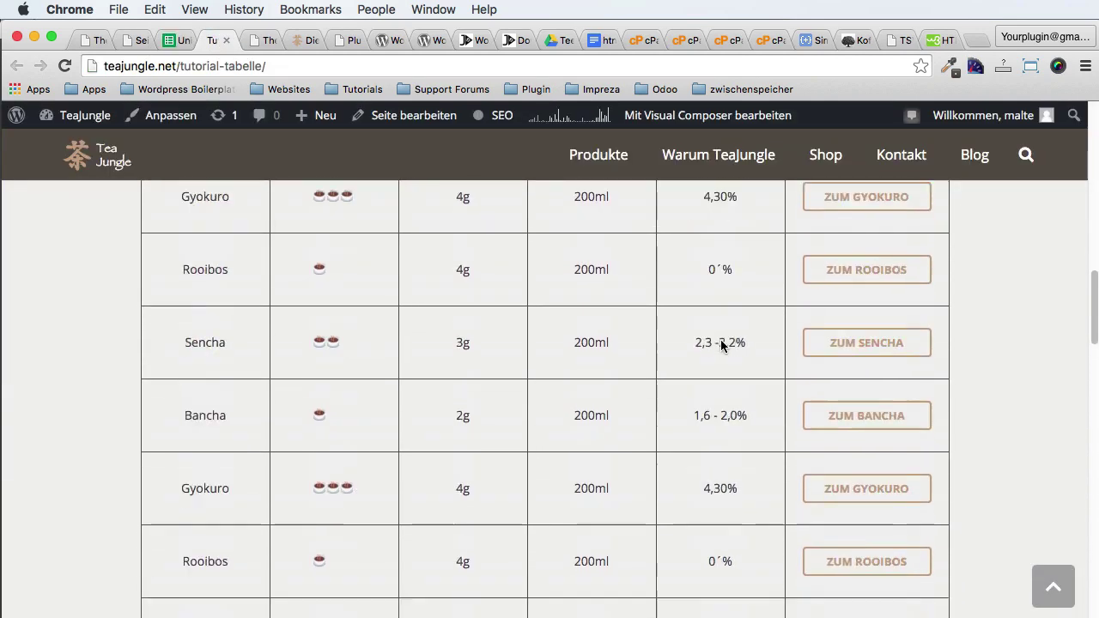
scroll(721, 342, down, 3)
key(super+r)
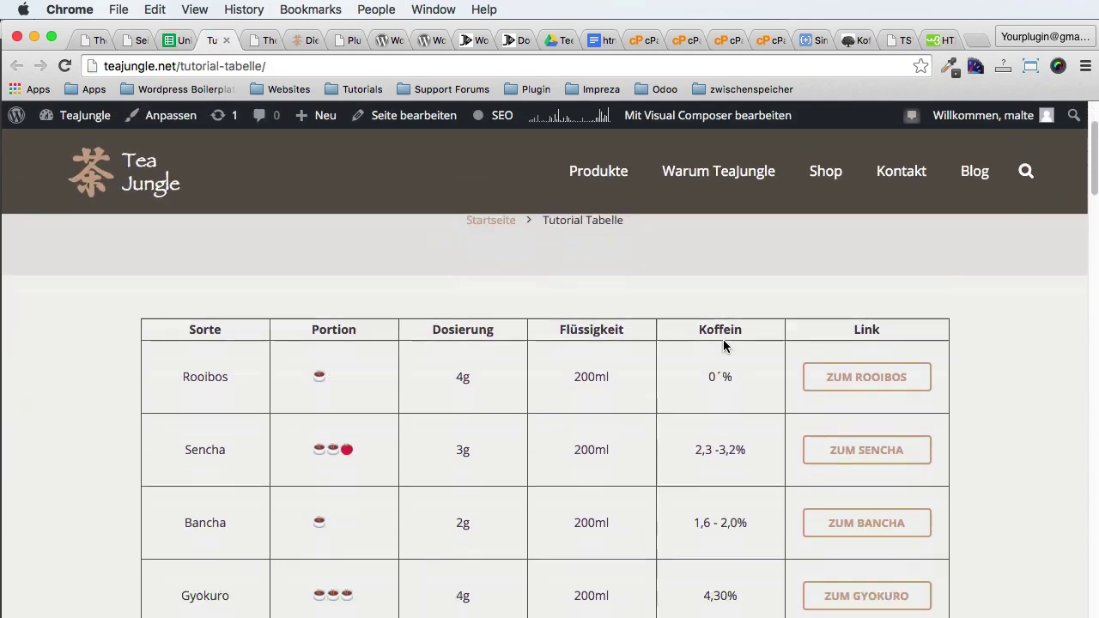
scroll(724, 341, down, 2)
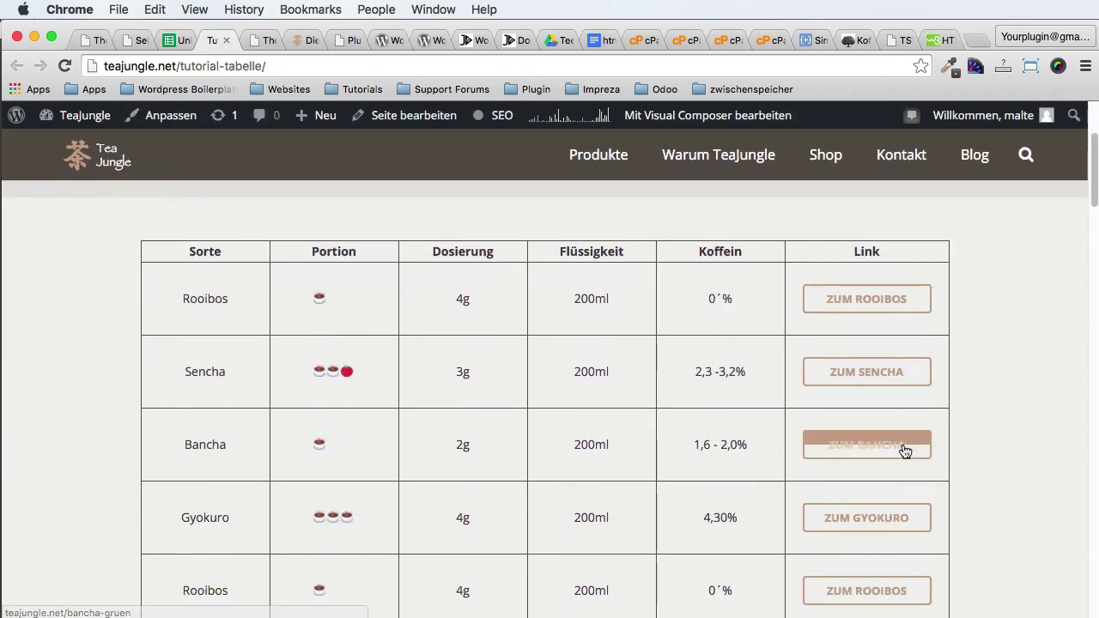
click(856, 454)
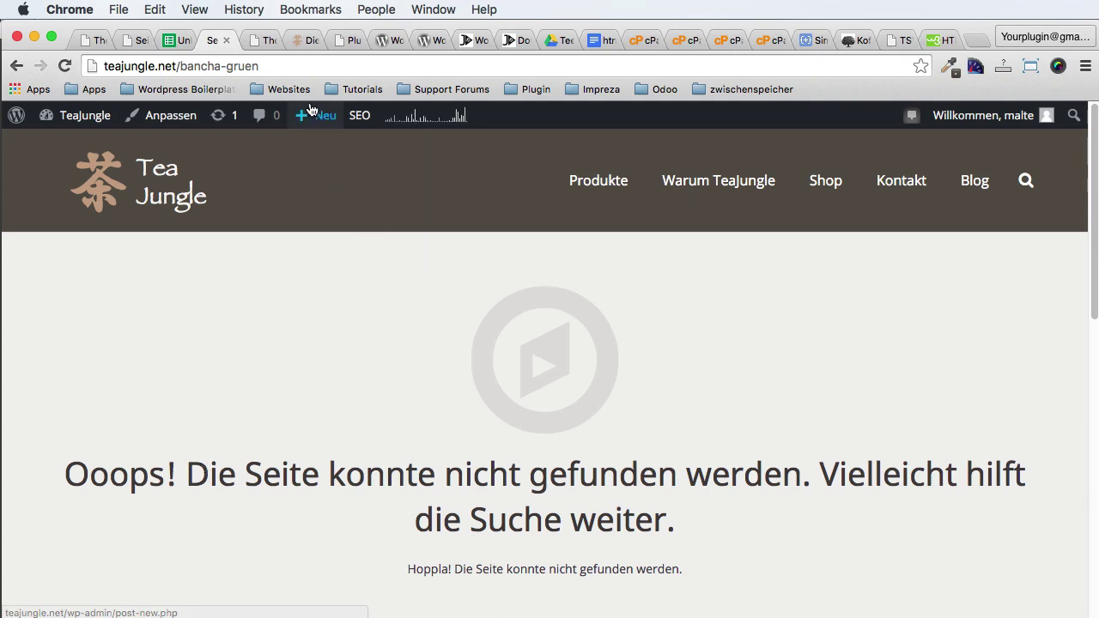
Step: Create a new post titled "Bancha Grün" and publish it
click(318, 125)
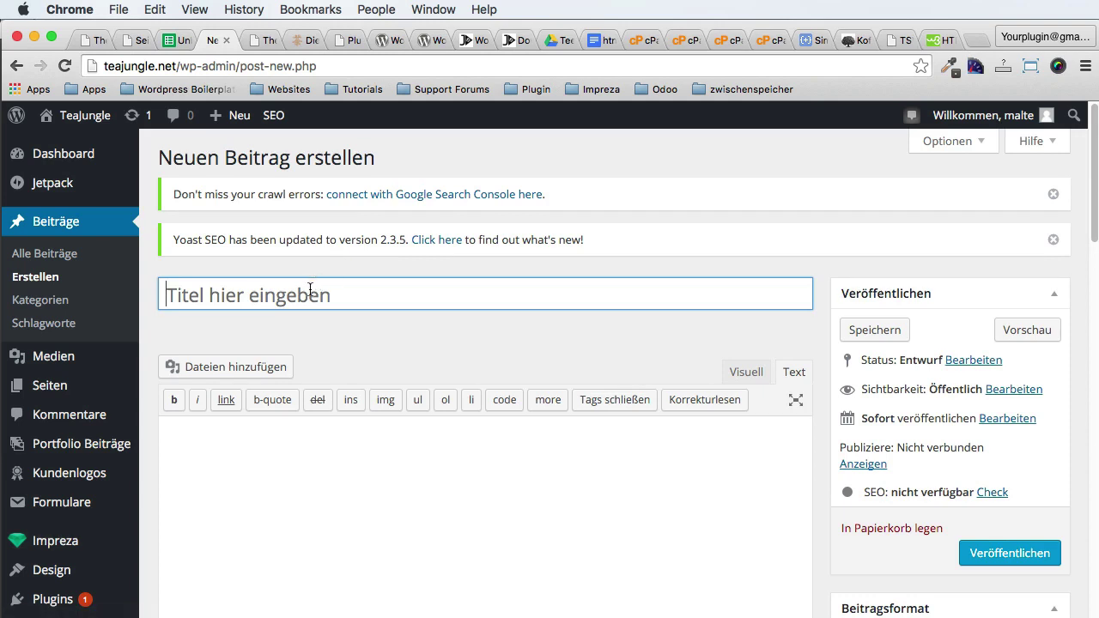
click(310, 289)
text(Banke)
key(BackSpace)
key(BackSpace)
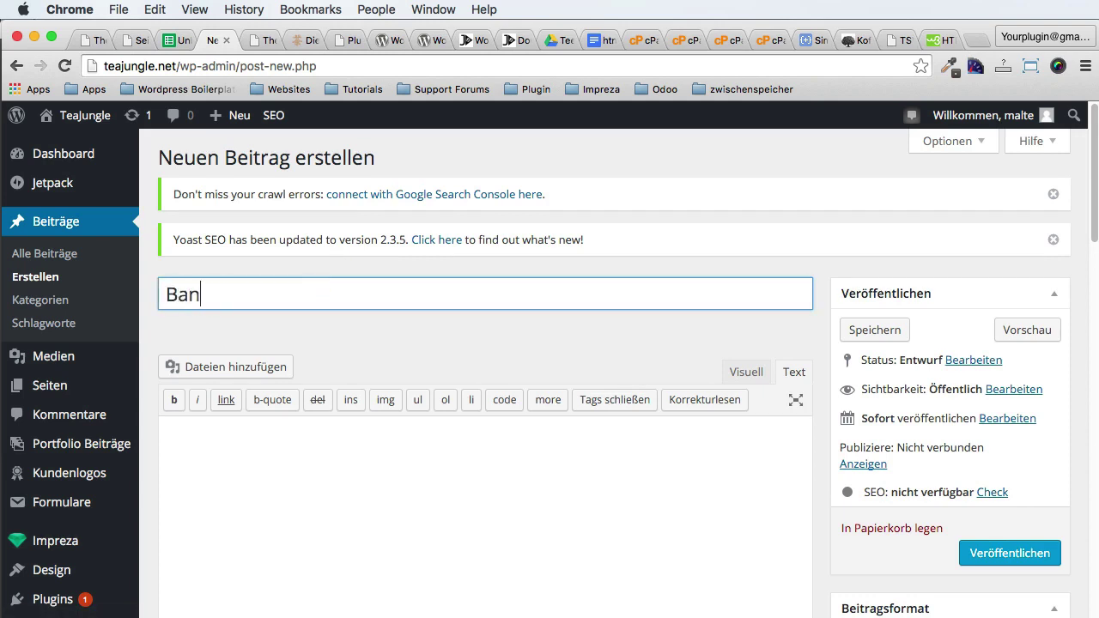
text(cha Grün)
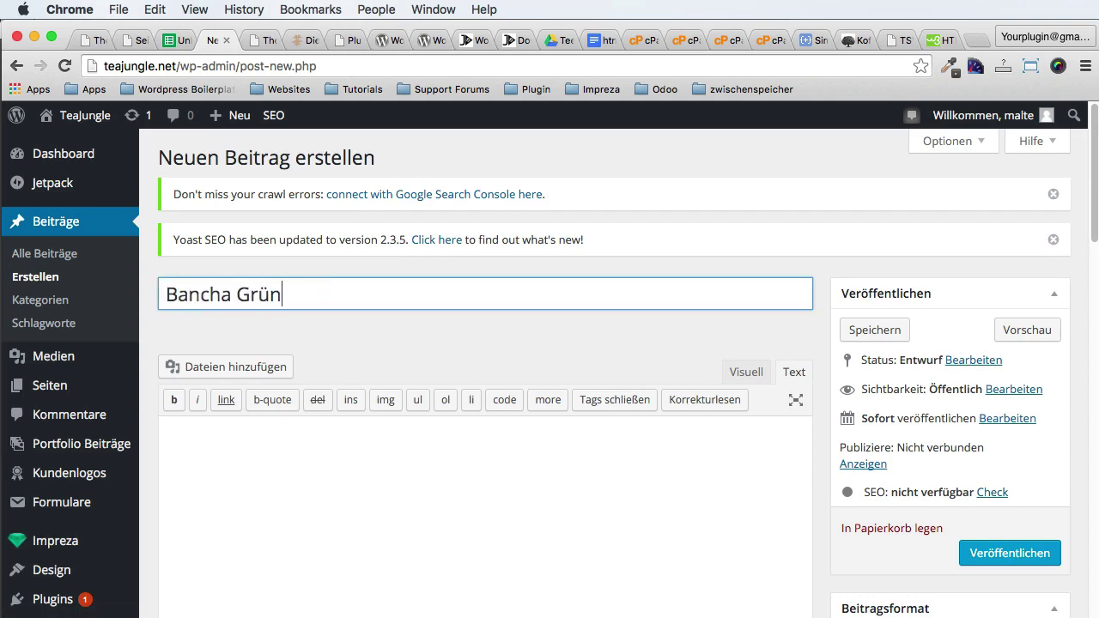
click(1042, 557)
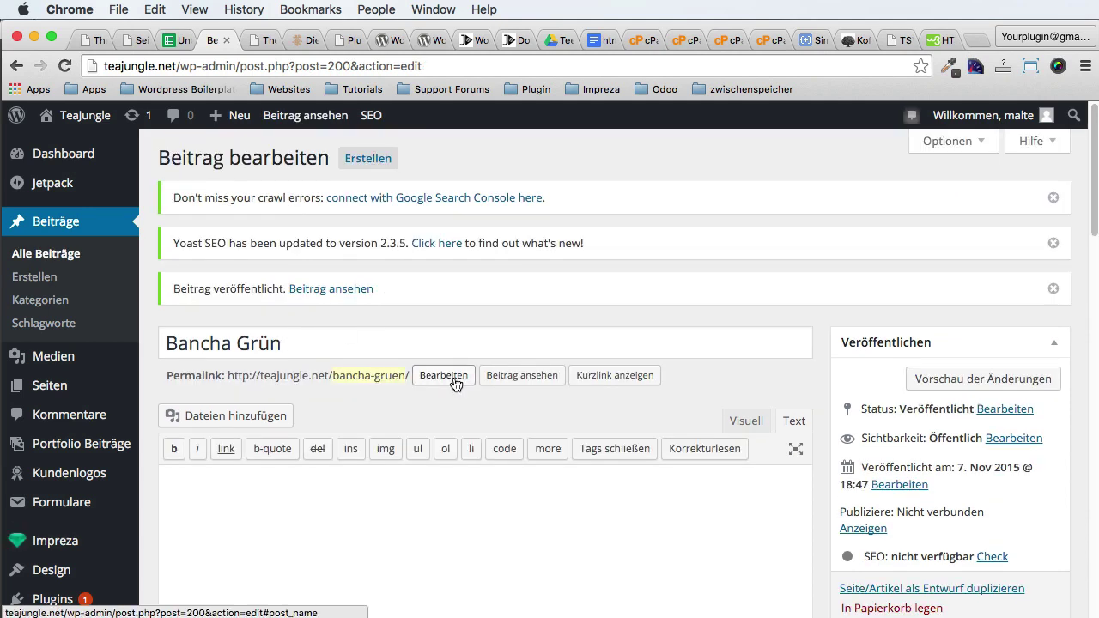
Step: Confirm the post's permalink slug as bancha-gruen and update the post
click(443, 375)
drag(351, 376, 423, 375)
click(423, 375)
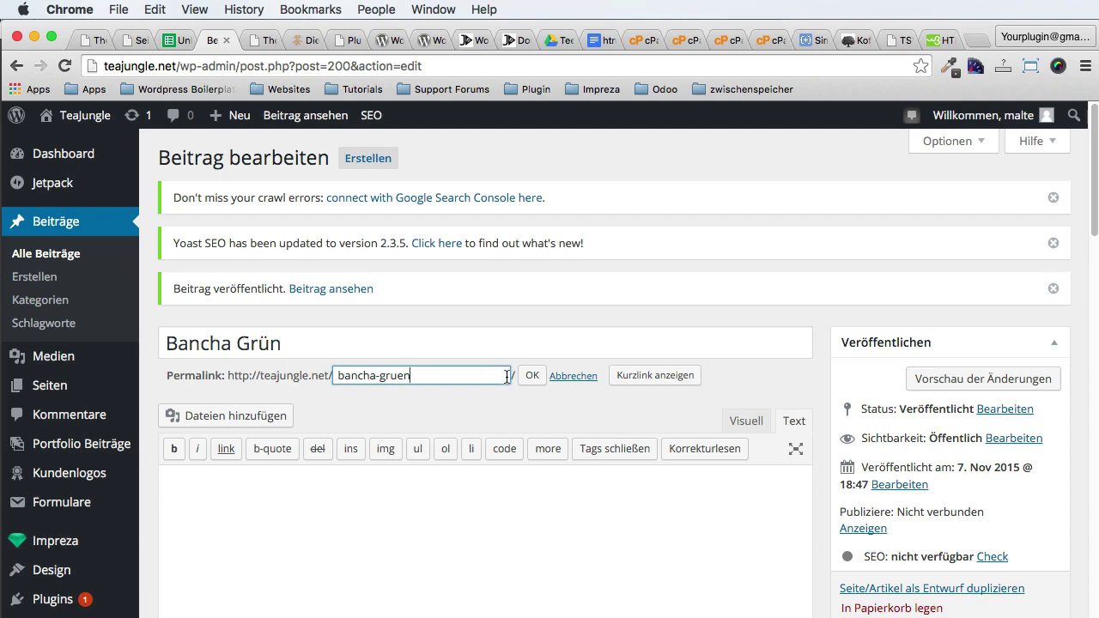
click(533, 376)
scroll(1045, 399, down, 3)
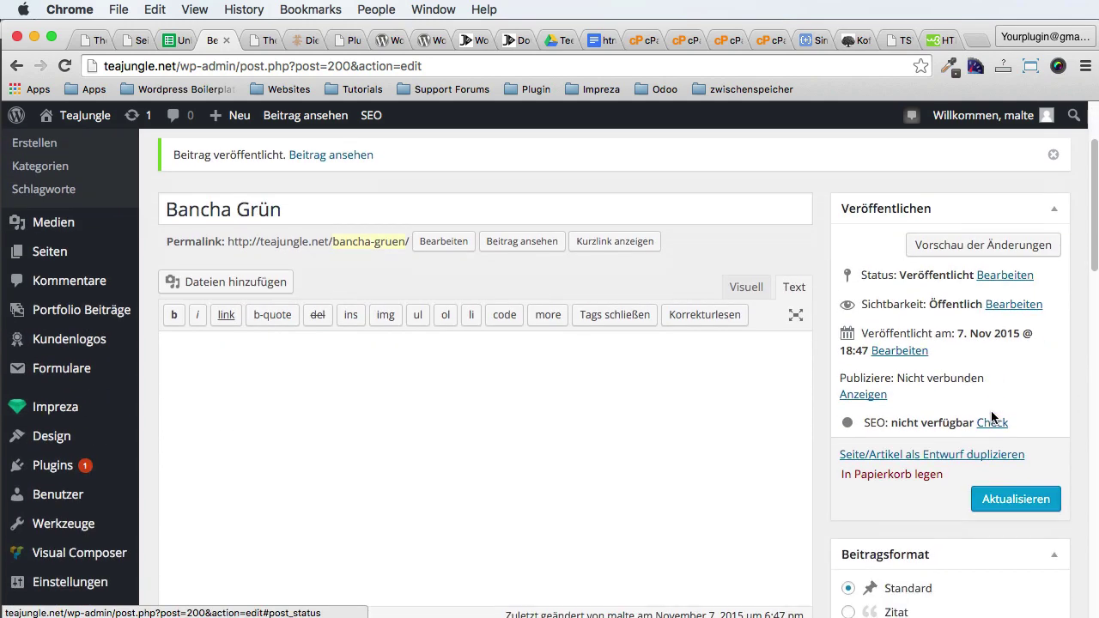
click(1016, 502)
Step: Look over the older live page at teajungle.net/tabelle and close it
click(295, 40)
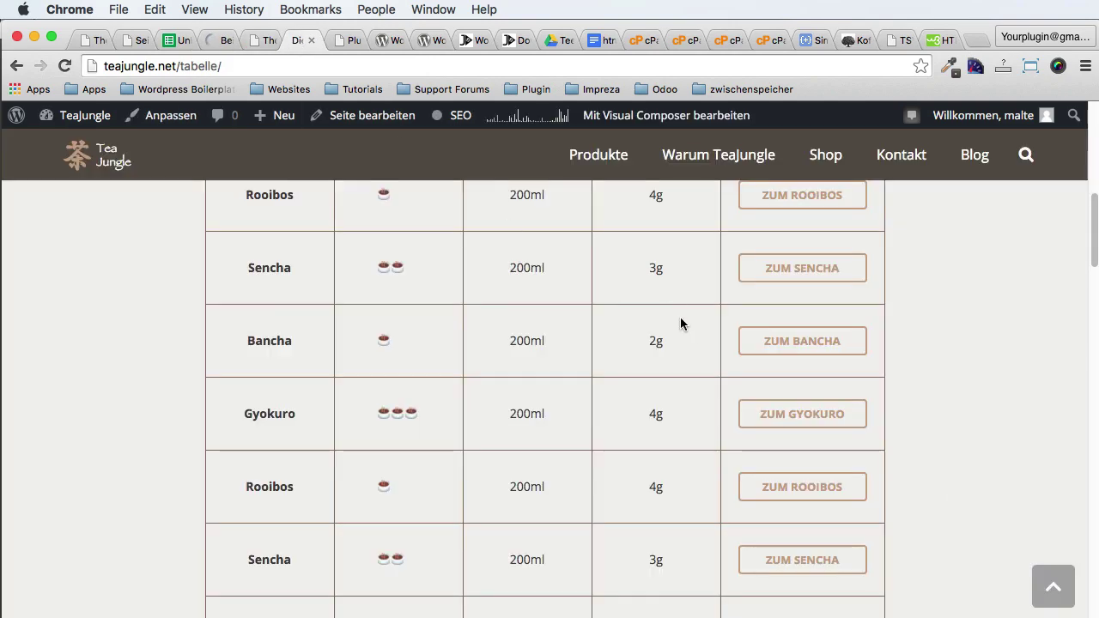
scroll(680, 323, up, 5)
key(super+w)
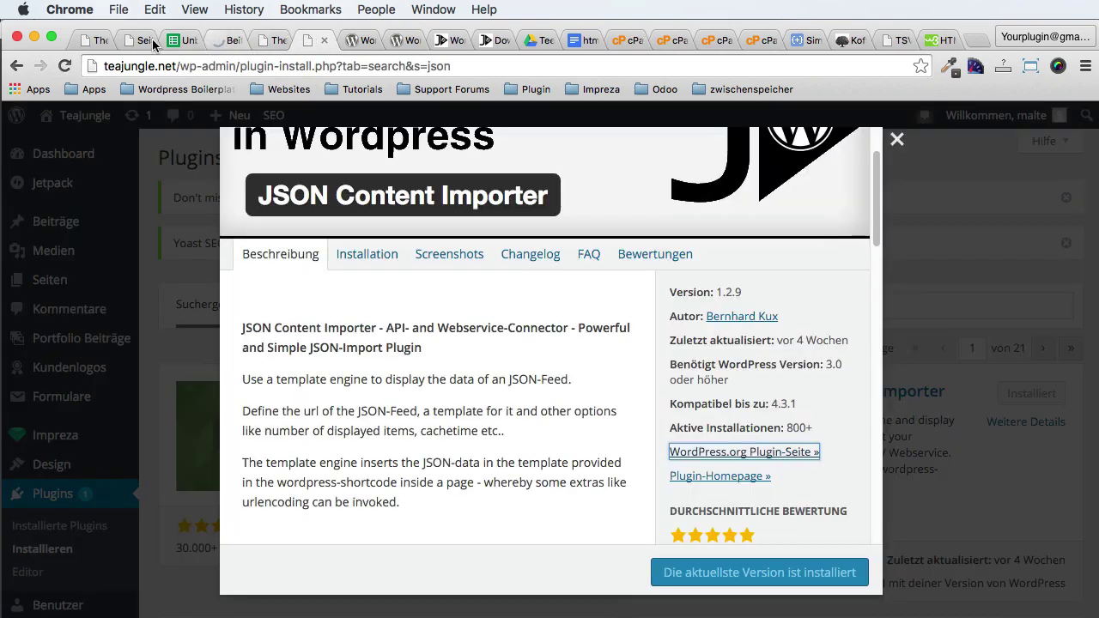
Step: View the Bancha Grün post on the live site separately from its editor, and close that view
click(221, 41)
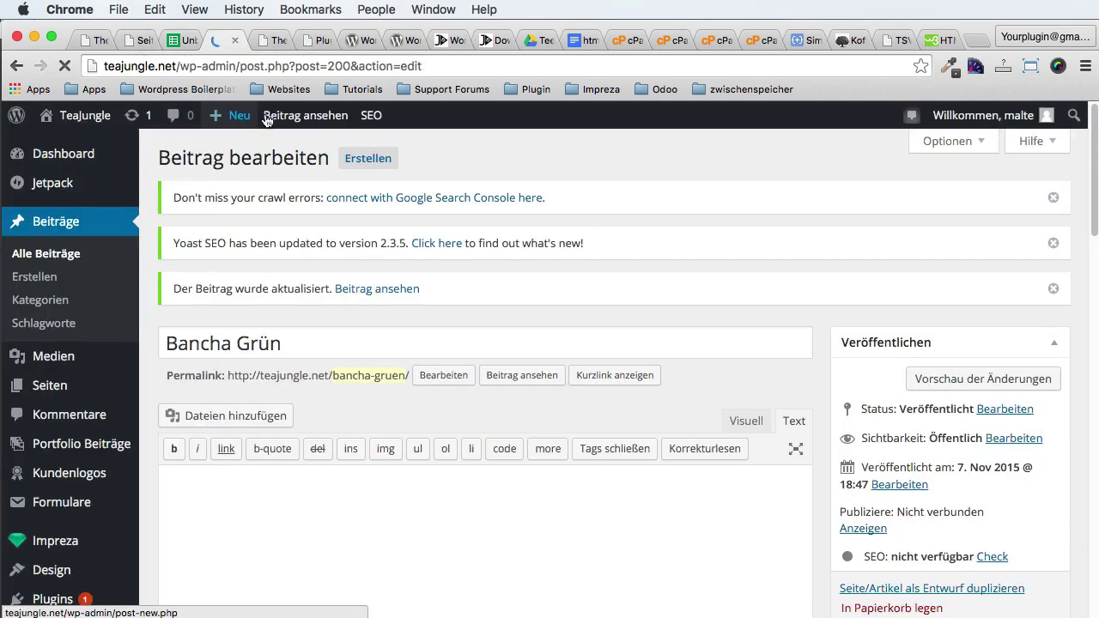
super+click(266, 117)
click(252, 40)
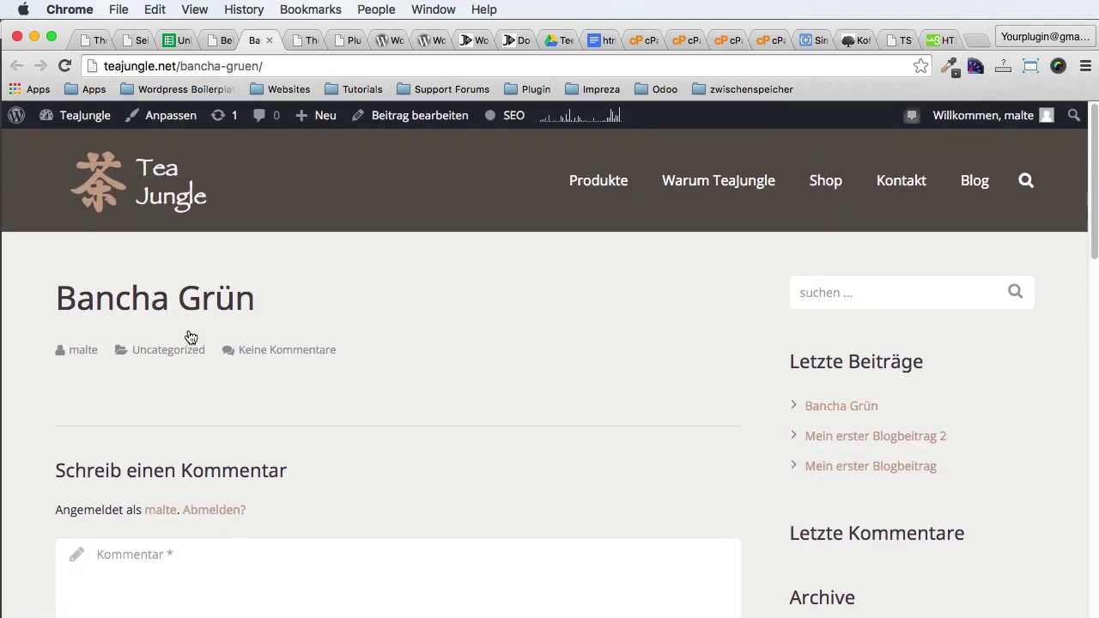
key(super+w)
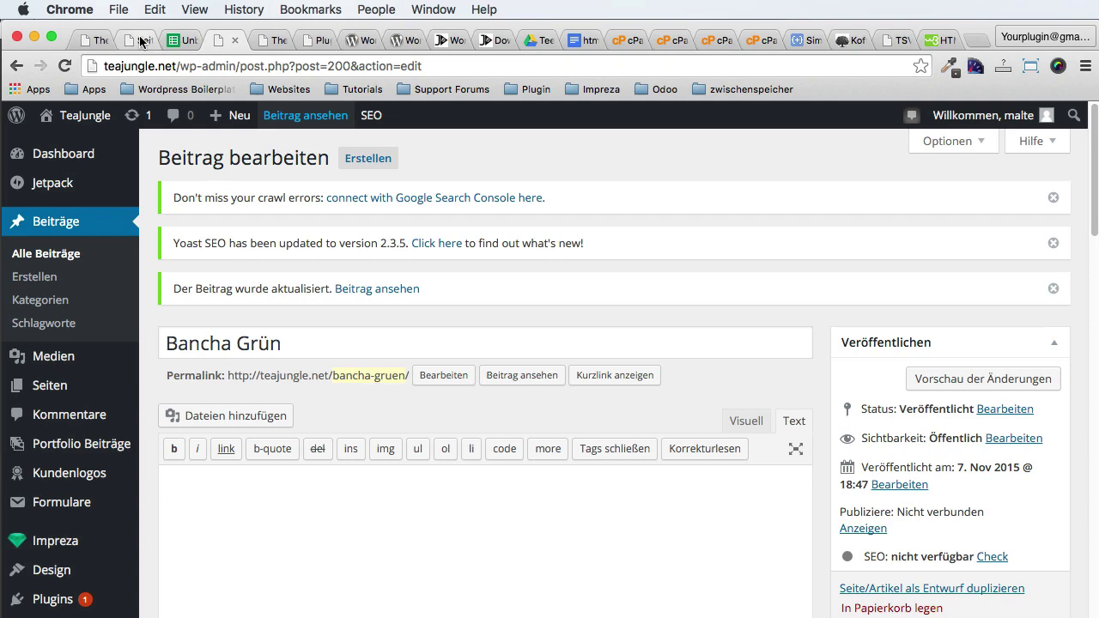
Step: Open the live Tutorial Tabelle page from its page editor, keeping the editor open
click(142, 41)
scroll(889, 483, down, 3)
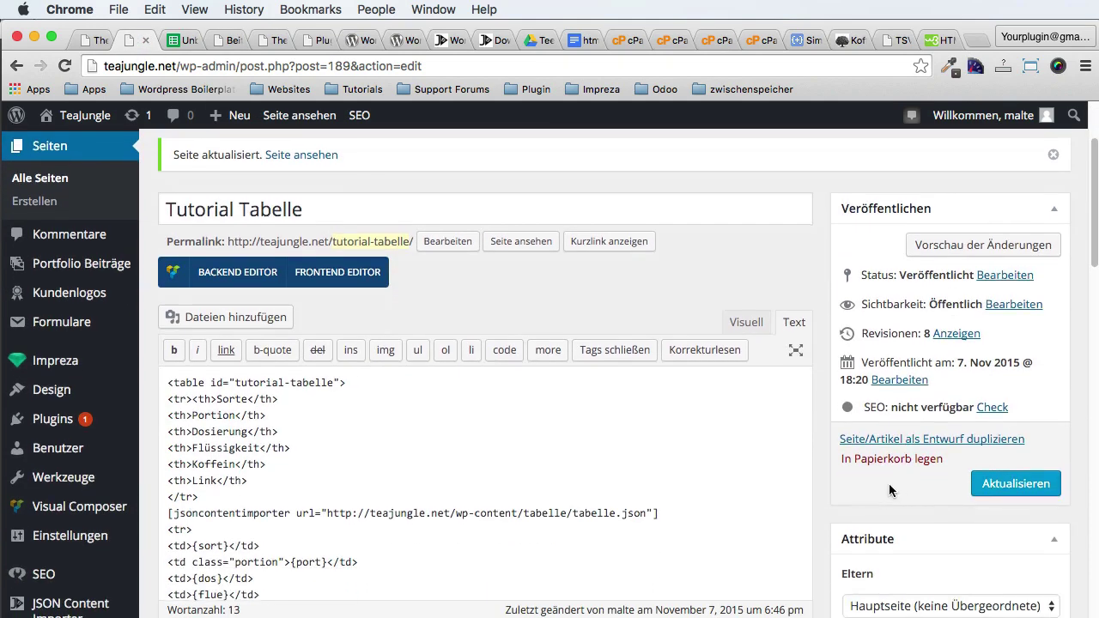
scroll(542, 346, up, 3)
click(522, 337)
right_click(169, 39)
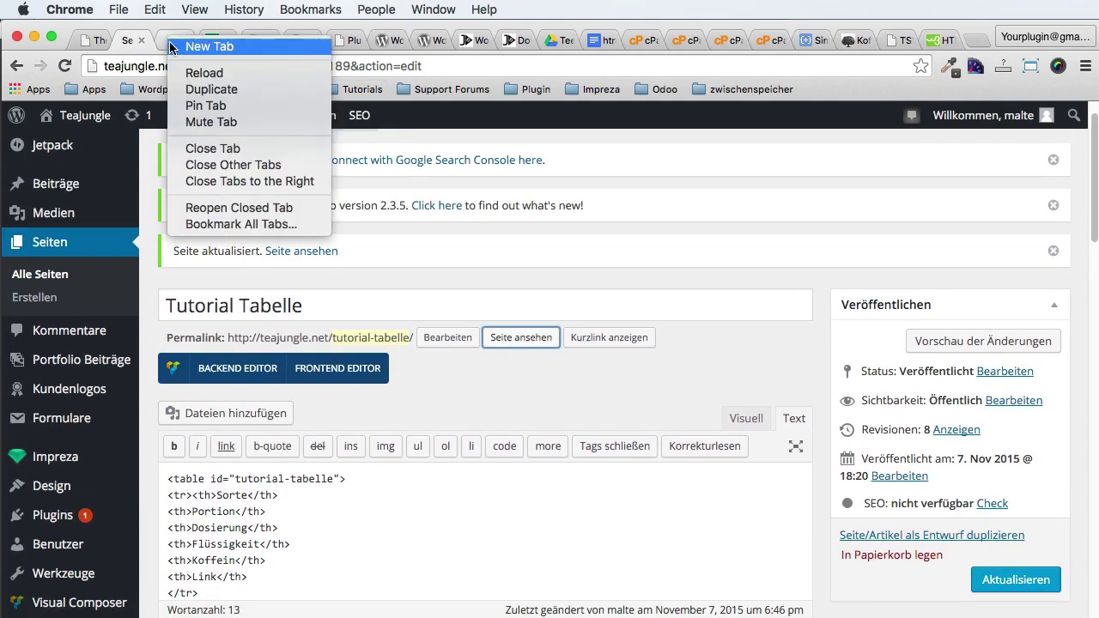
key(Escape)
click(171, 40)
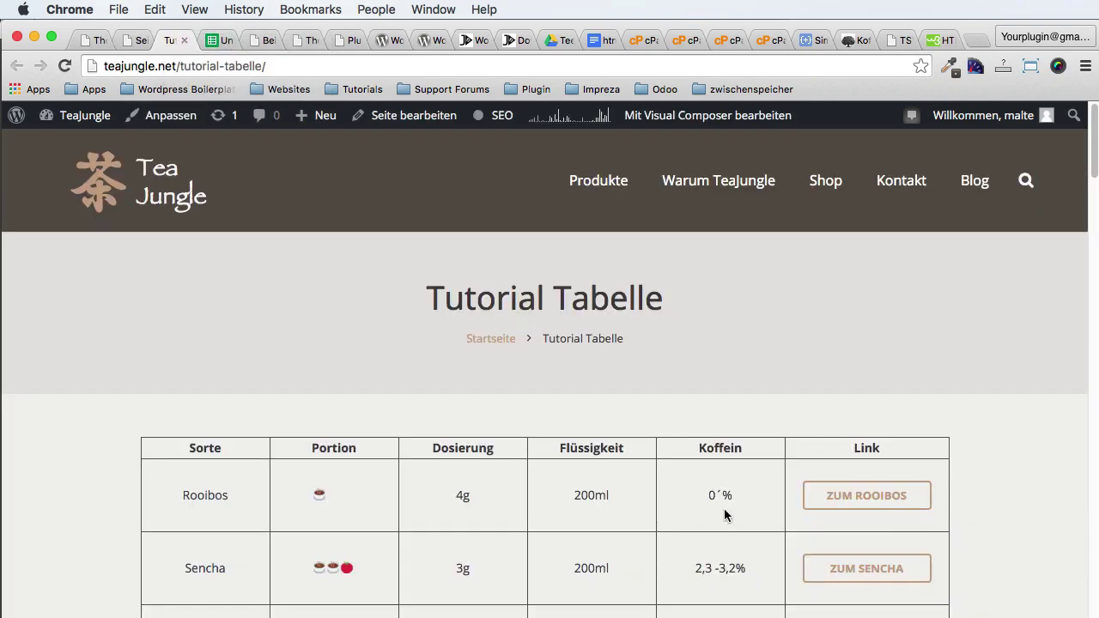
Step: Test the link button in the first Bancha row, return to the table and review it down to its last row
scroll(859, 522, down, 3)
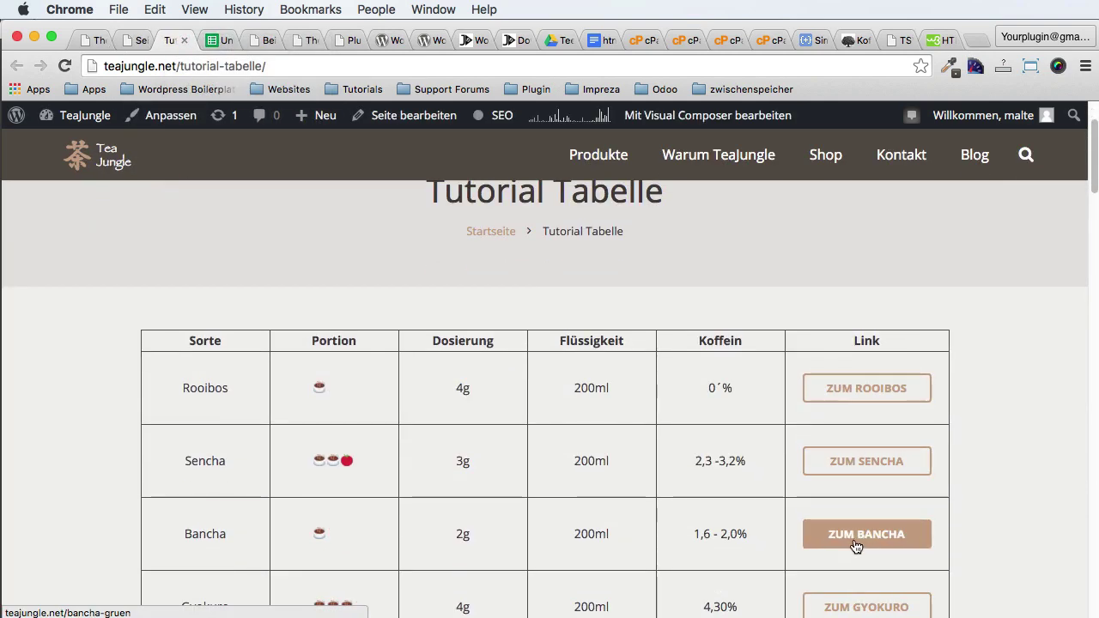
click(855, 547)
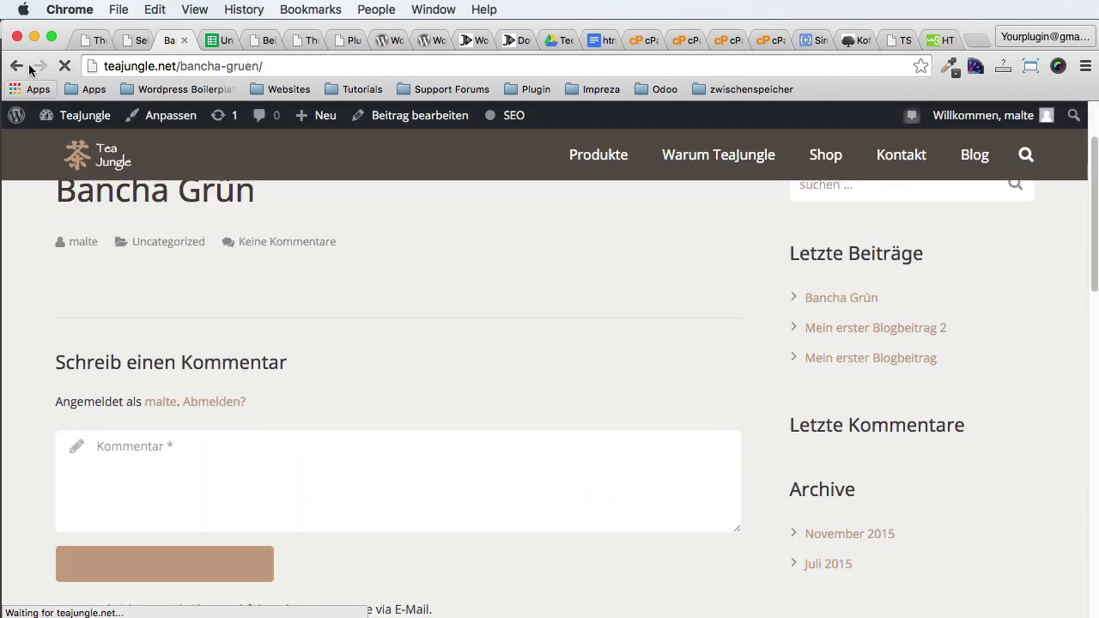
click(25, 66)
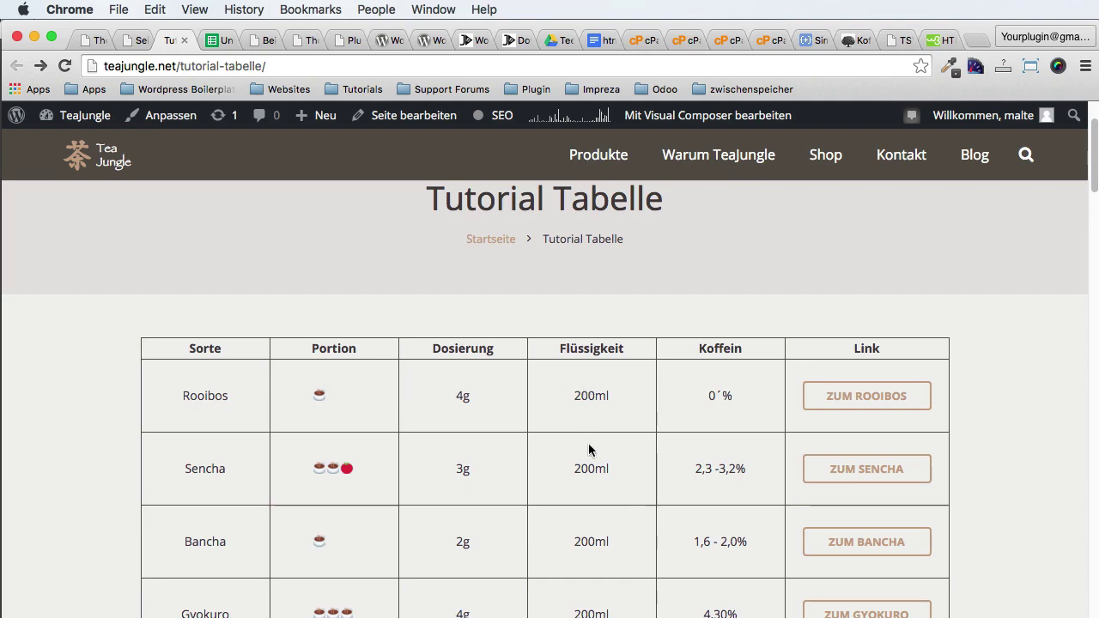
scroll(591, 442, down, 5)
scroll(595, 432, down, 10)
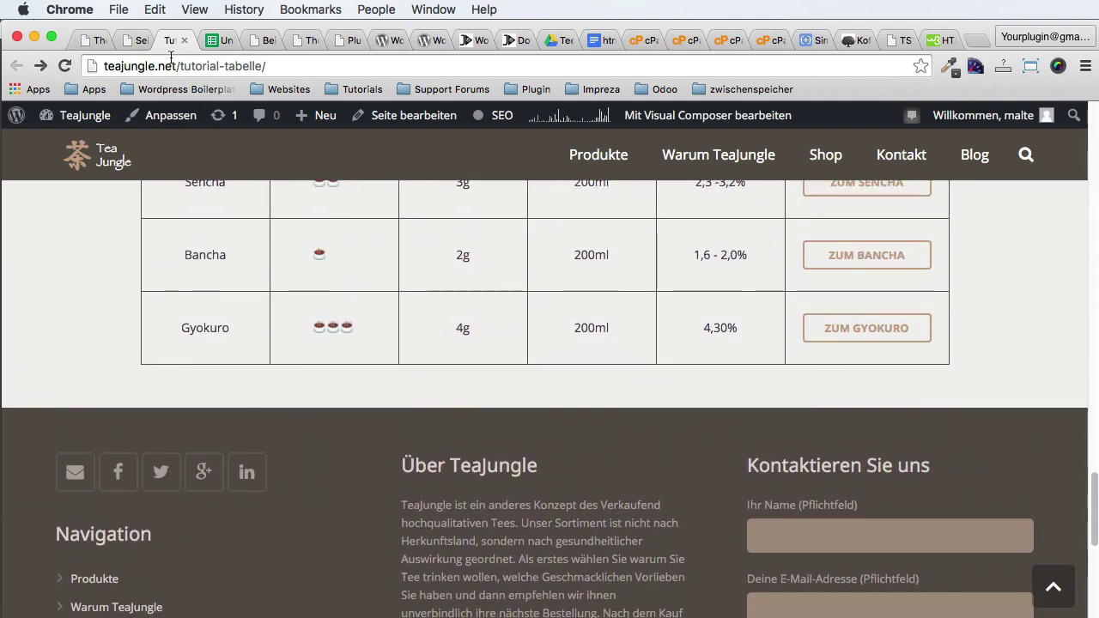
Step: Try adding the :html modifier inside the {koff} placeholder in the Tutorial Tabelle page's code
click(133, 40)
scroll(239, 353, down, 5)
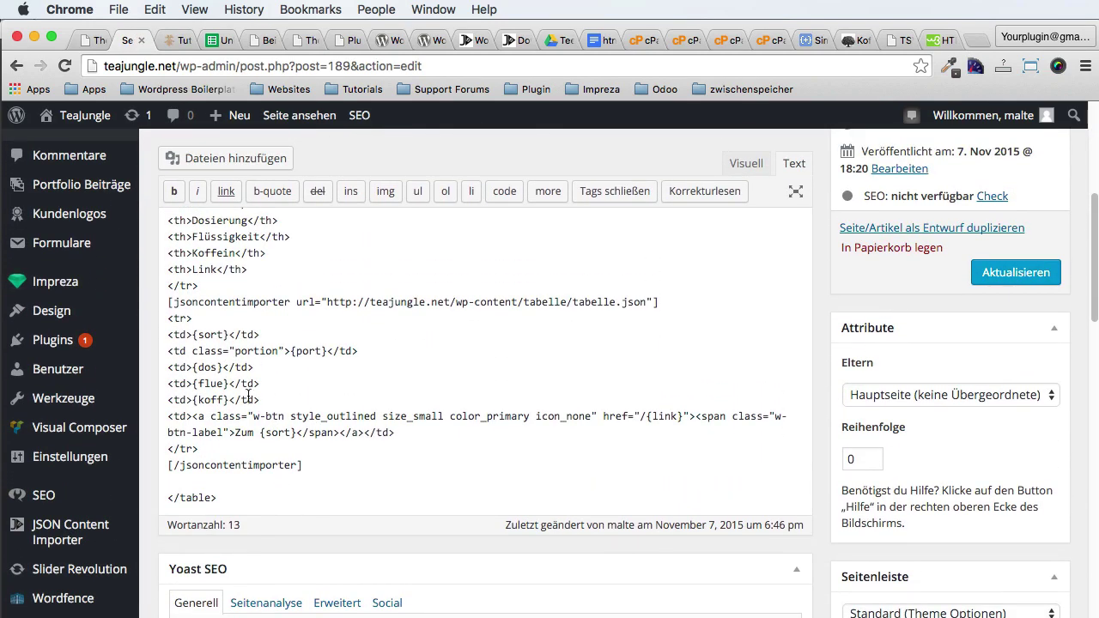
click(221, 400)
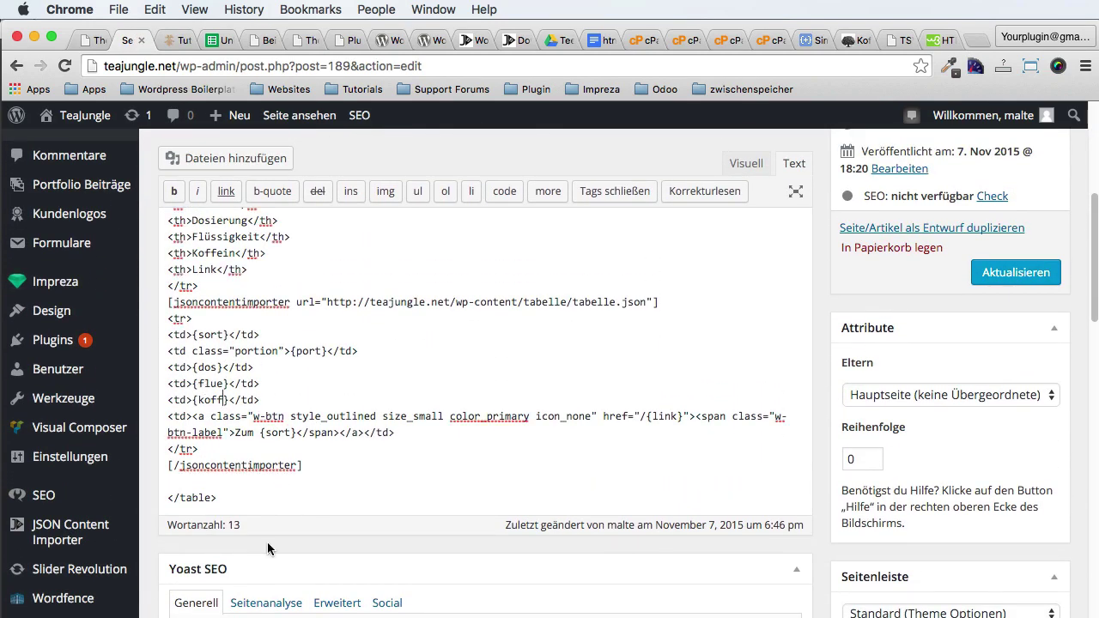
text(:html)
drag(223, 400, 255, 400)
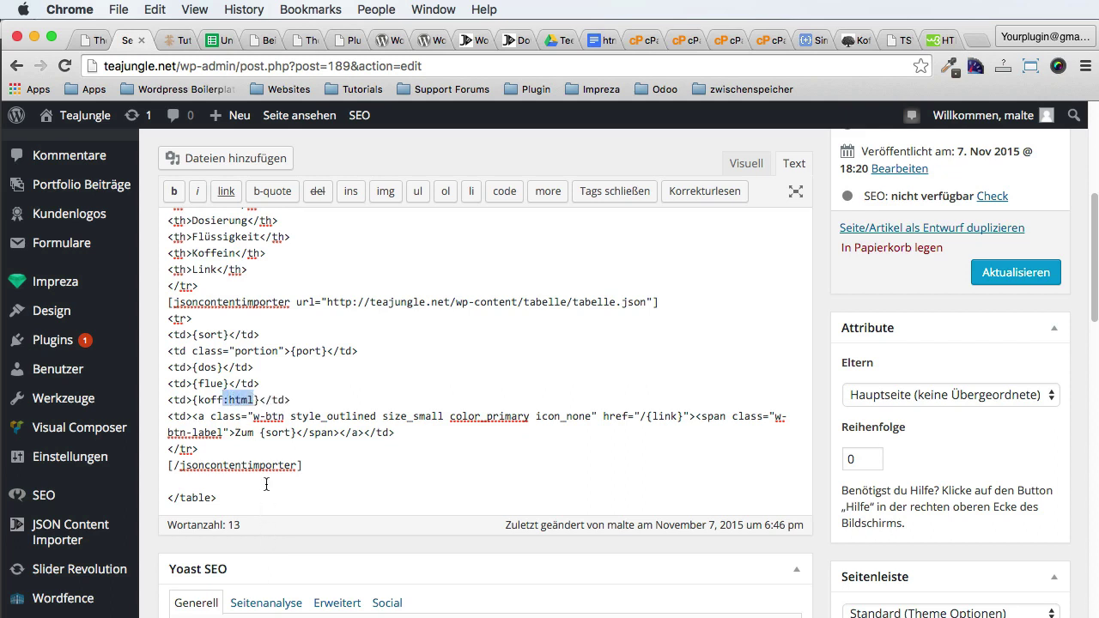
Step: Examine the koff values in the Output JSON of the TSV to JSON converter
click(893, 40)
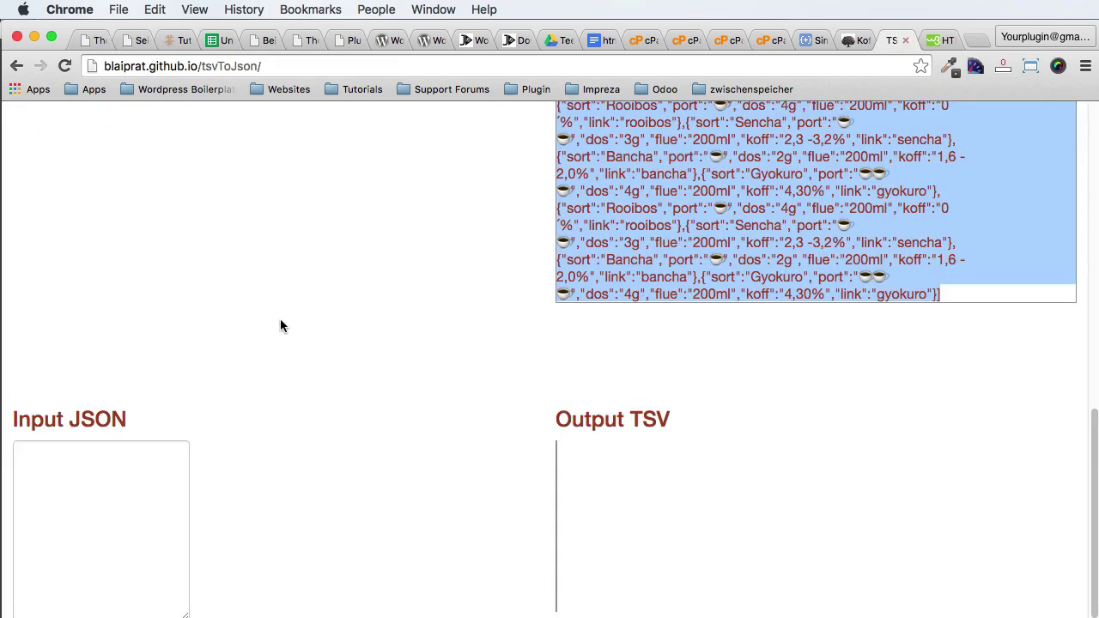
scroll(324, 285, up, 10)
click(786, 412)
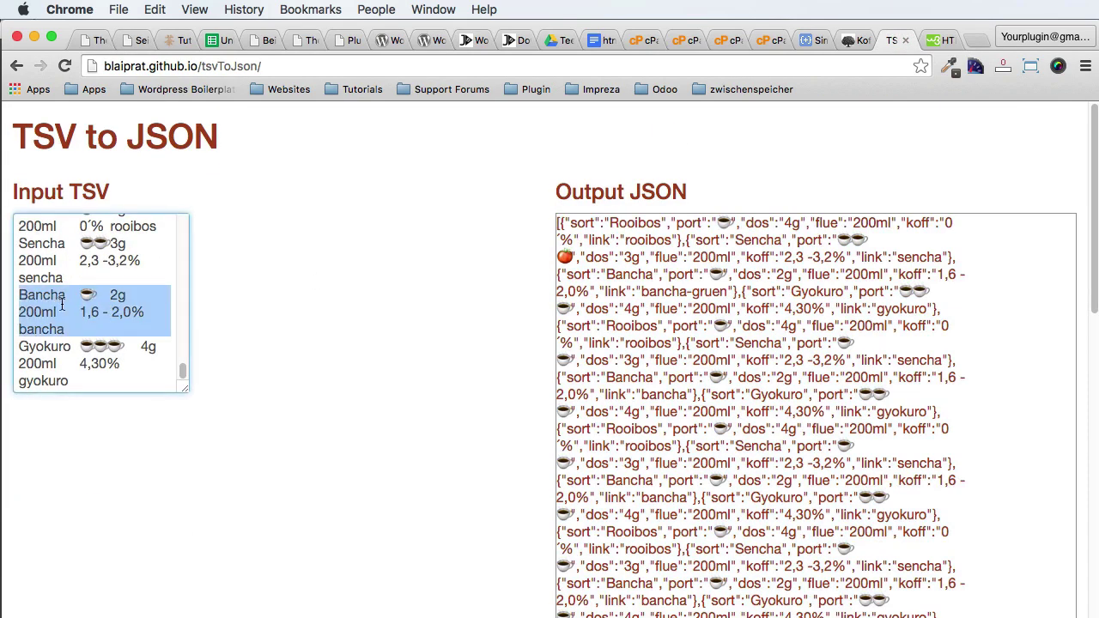
double_click(786, 412)
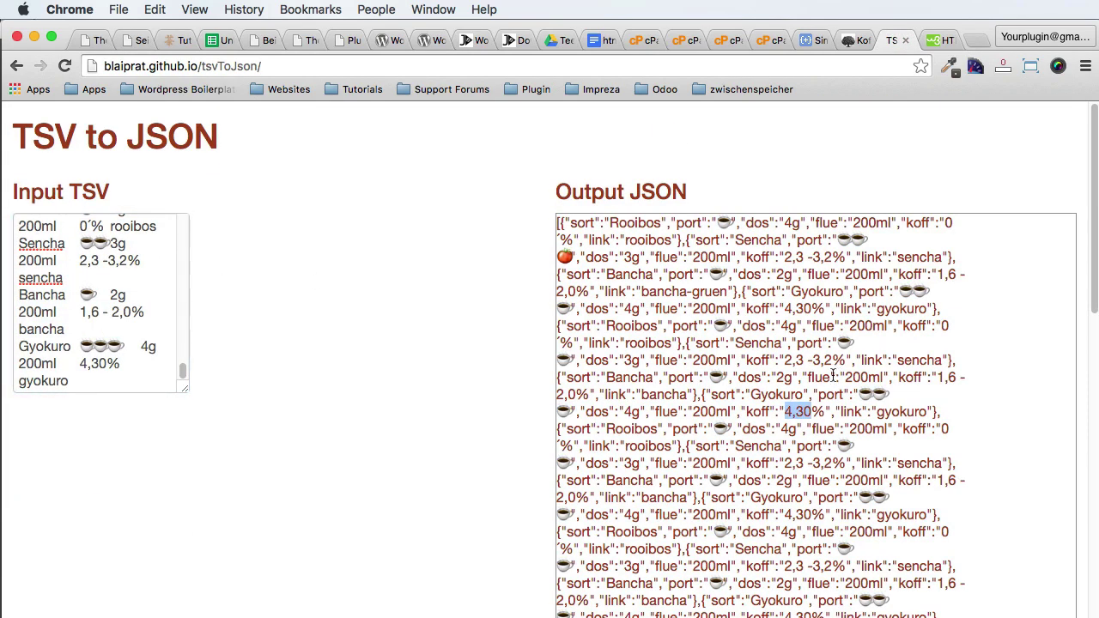
drag(830, 376, 834, 376)
Step: Review the Koffein column of the table on the live Tutorial Tabelle page
click(170, 41)
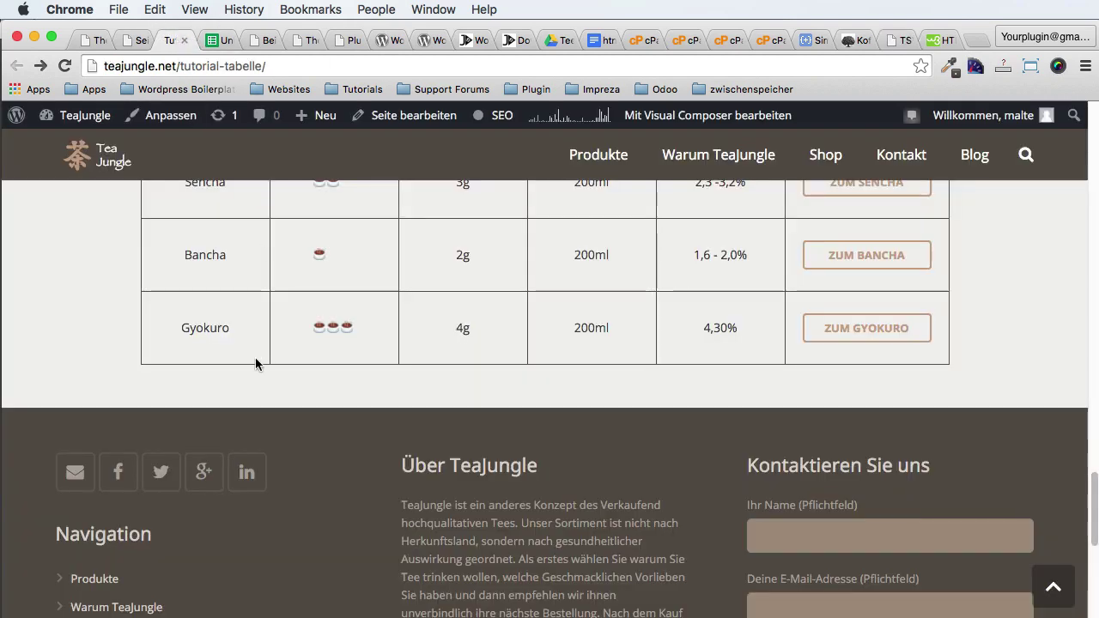
scroll(255, 361, down, 2)
scroll(255, 363, down, 5)
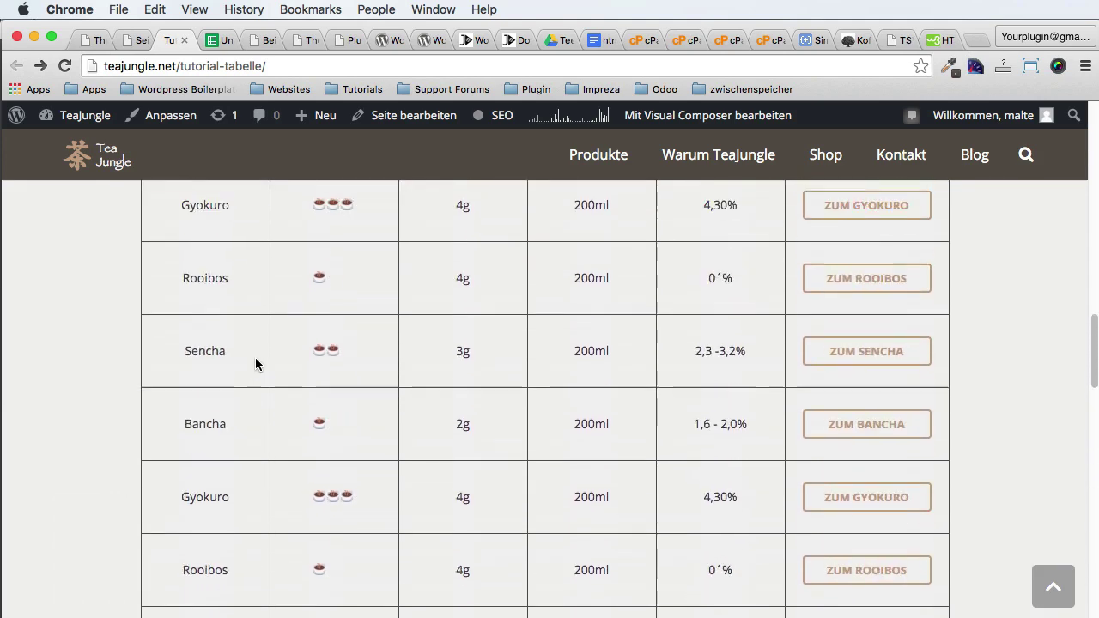
Step: Remove the blank line between [/jsoncontentimporter] and </table> in the page's code, and insert it again
click(135, 40)
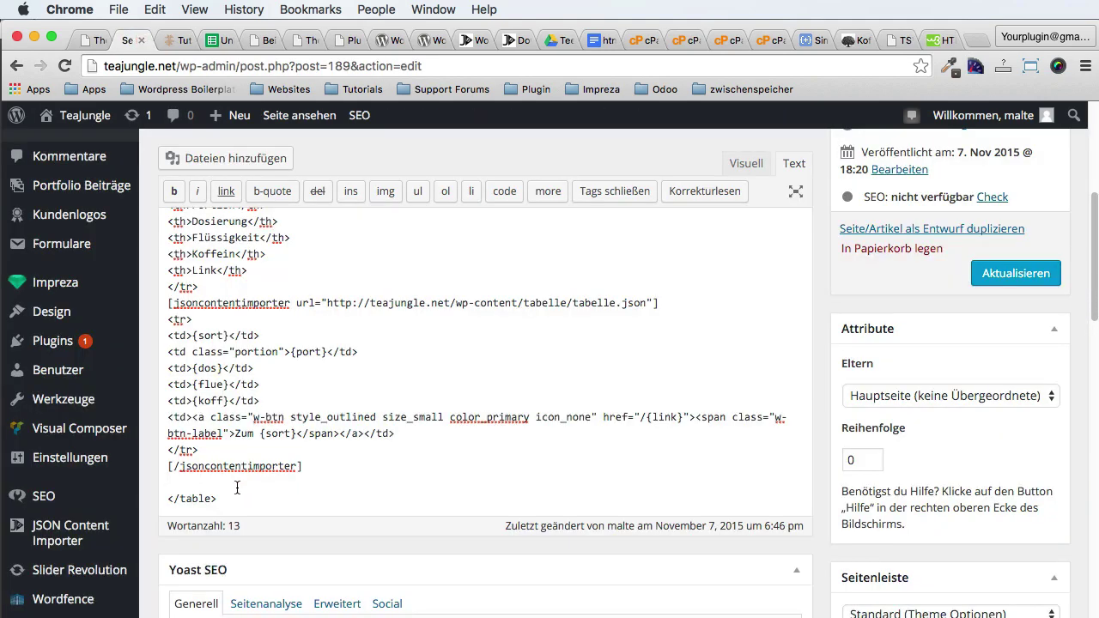
key(BackSpace)
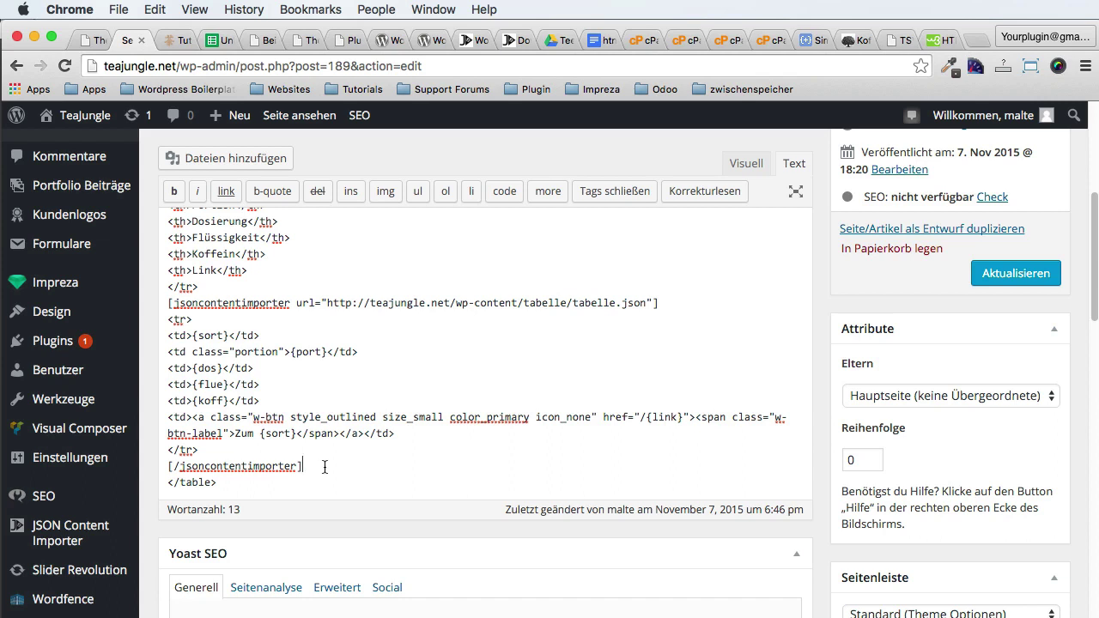
key(Return)
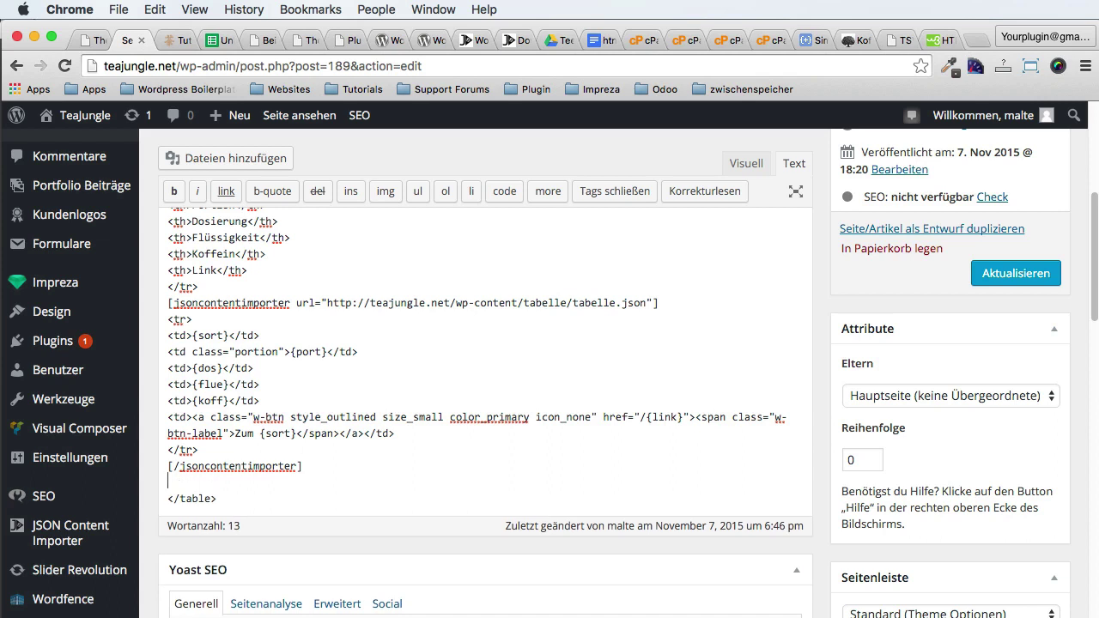
Step: Add a <td> cell below [/jsoncontentimporter] containing a copy of the template row's "Zum {sort}" link button, and start its closing tag
double_click(233, 302)
double_click(225, 464)
click(213, 481)
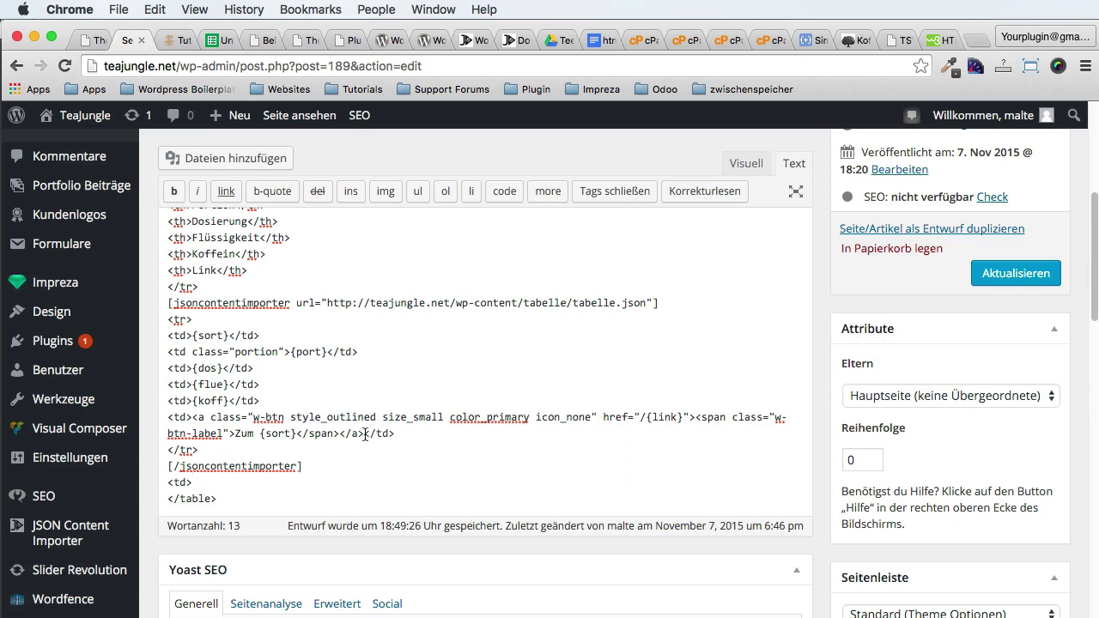
drag(401, 435, 364, 434)
key(super+c)
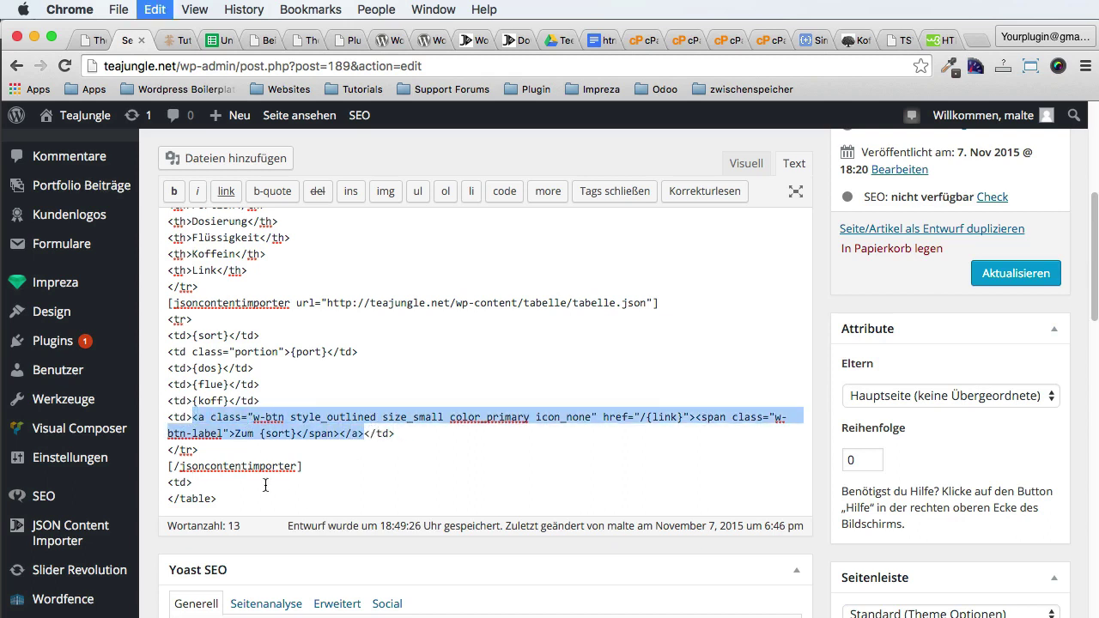
click(218, 479)
key(super+v)
text(</t)
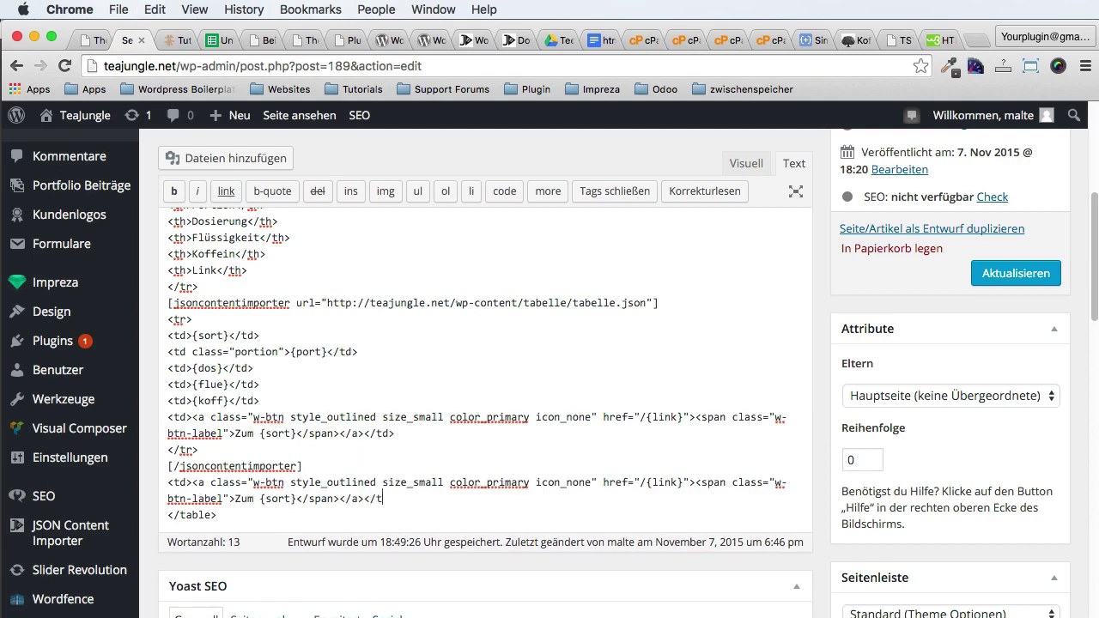
Step: Duplicate the new link button cell three times, each copy on its own line above </table>
drag(393, 497, 167, 482)
key(super+c)
click(455, 499)
key(Return)
key(super+v)
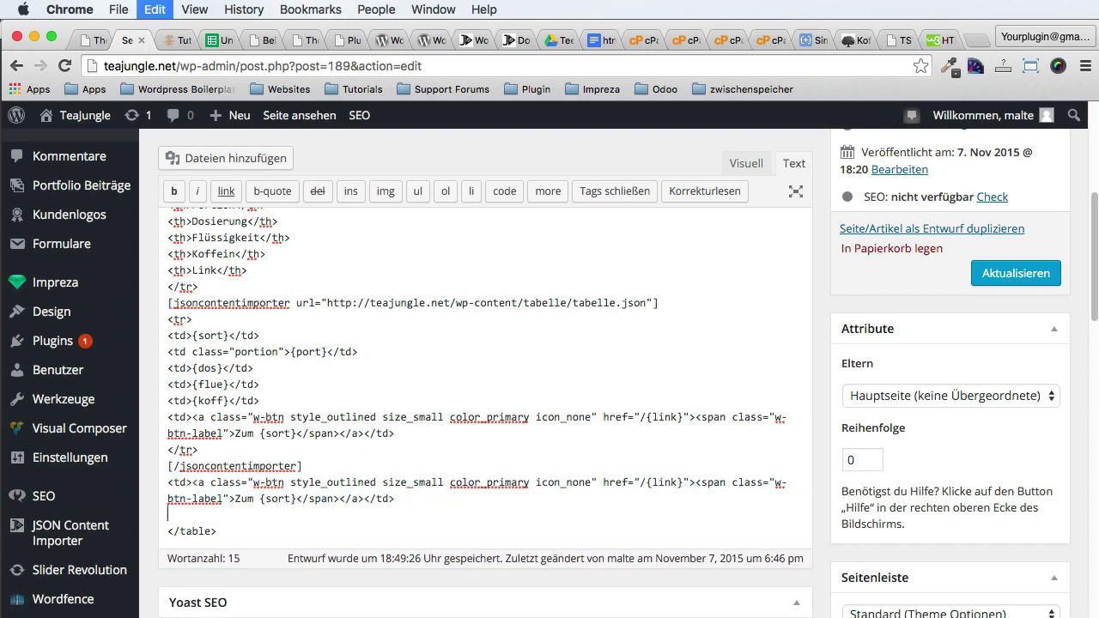
key(Return)
key(super+v)
key(Return)
key(super+v)
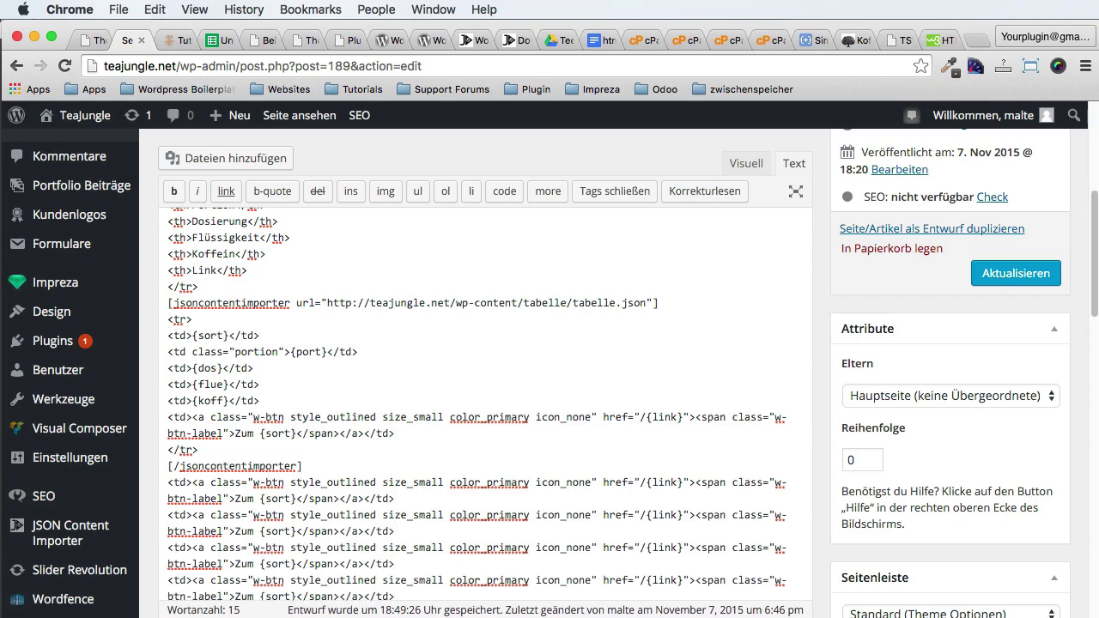
Step: Check the columns of the live table, and add two more copies of the button cell directly above </table>
click(182, 41)
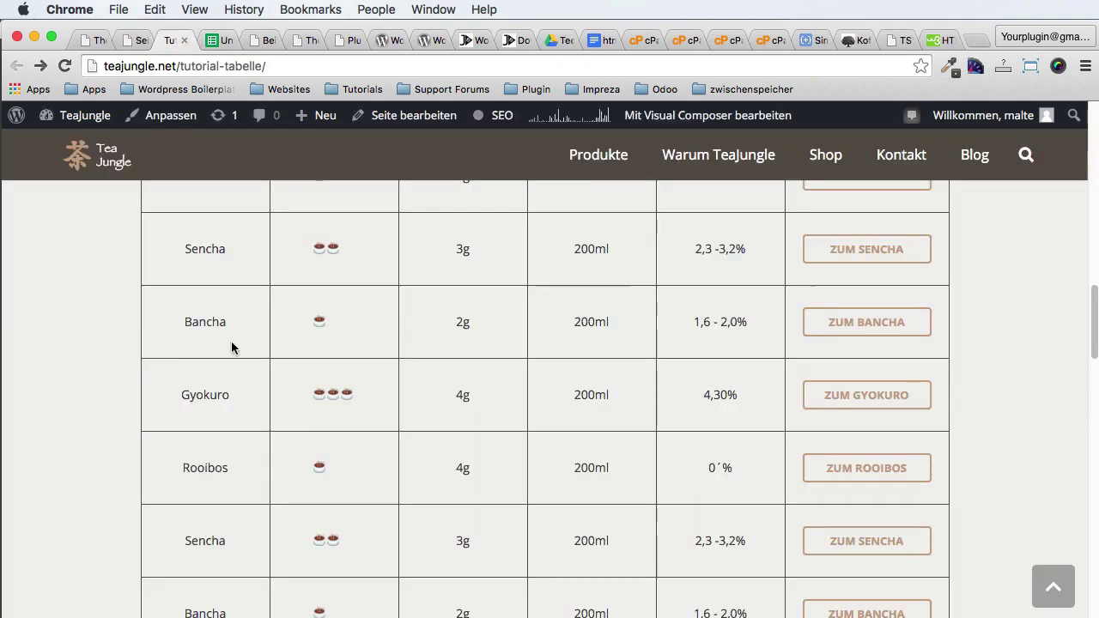
click(131, 40)
scroll(257, 455, down, 5)
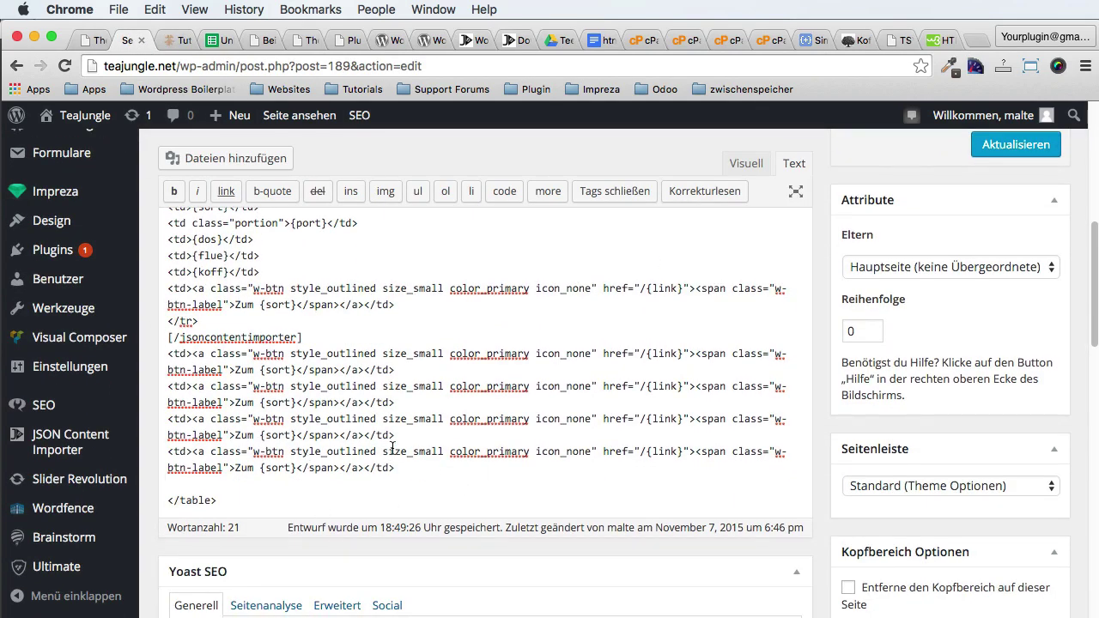
double_click(666, 451)
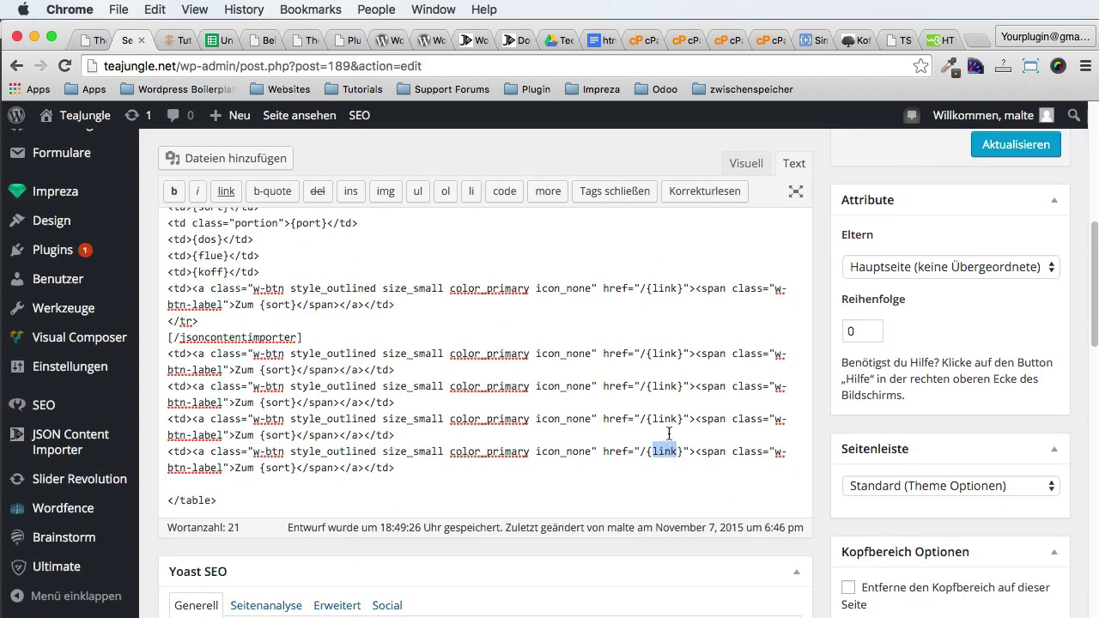
click(674, 386)
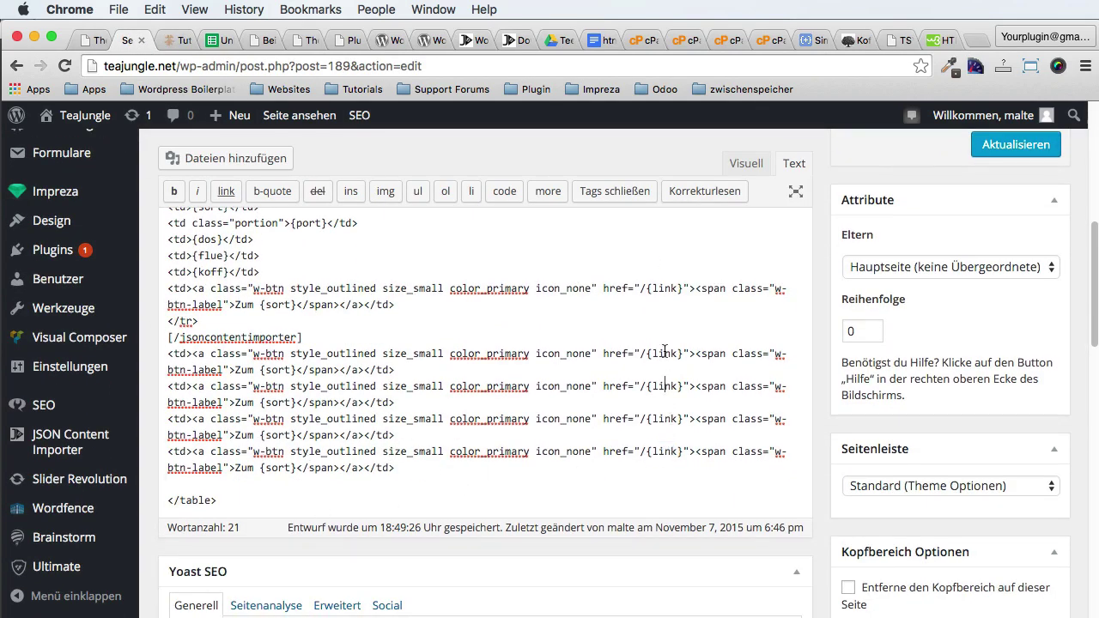
click(311, 468)
click(273, 483)
key(super+v)
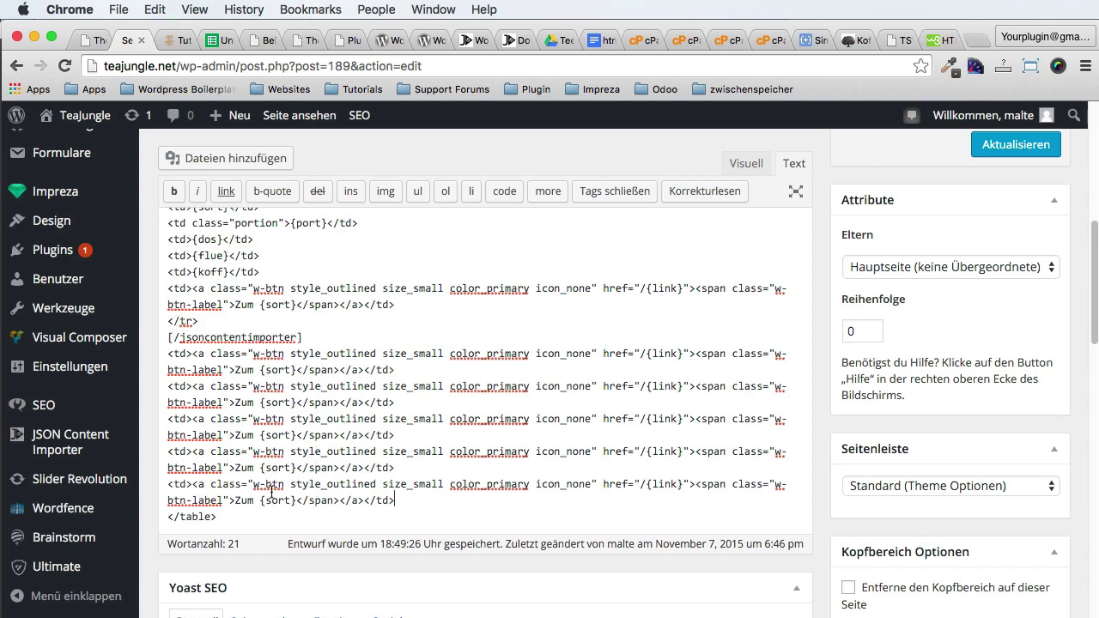
key(Return)
key(super+v)
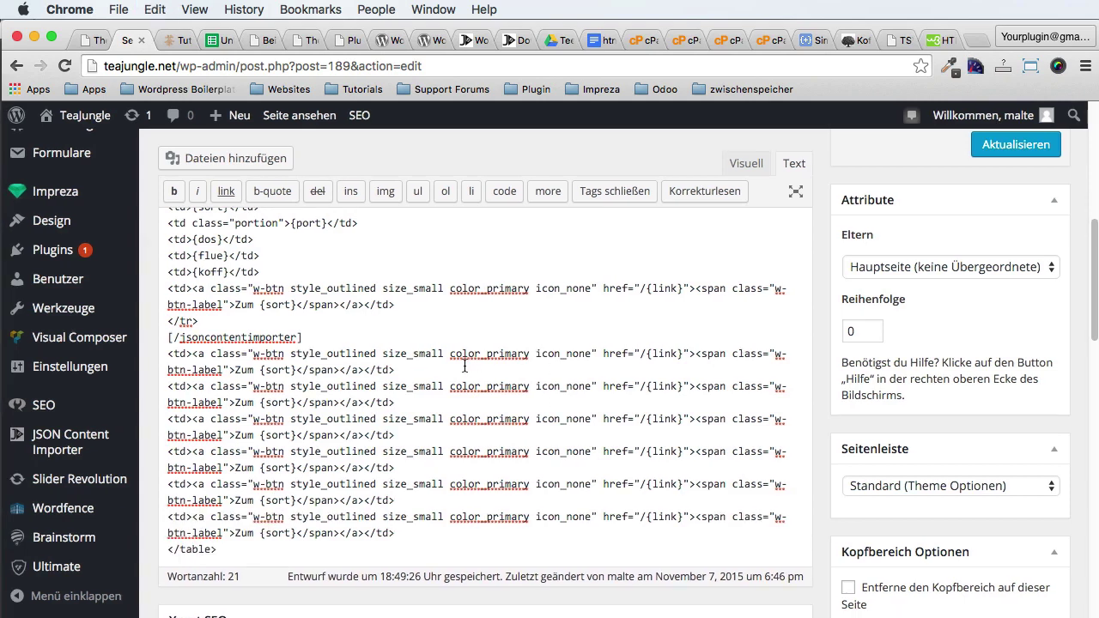
Step: Cut the link button out of the first added cell, leaving an empty <td></td>, and review the end of the live table
drag(365, 366, 193, 352)
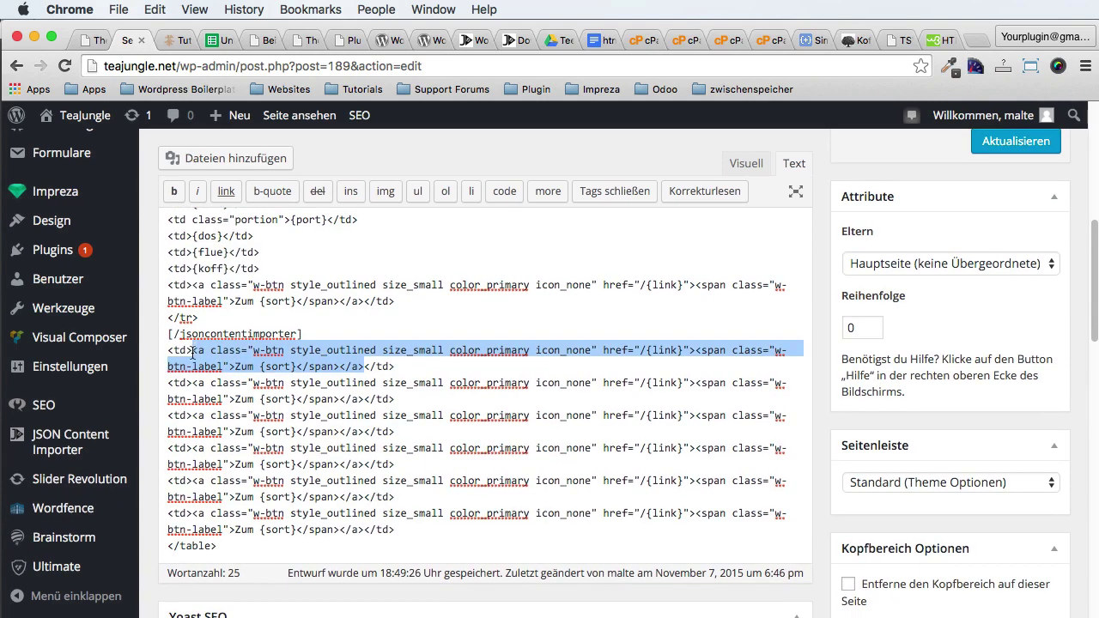
key(super+x)
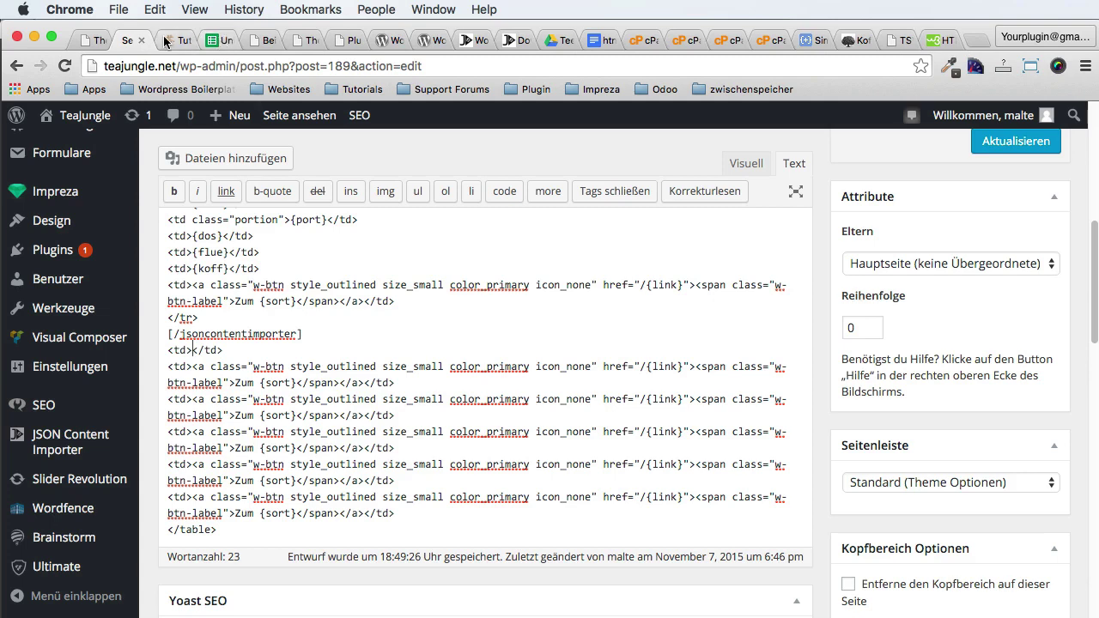
click(185, 41)
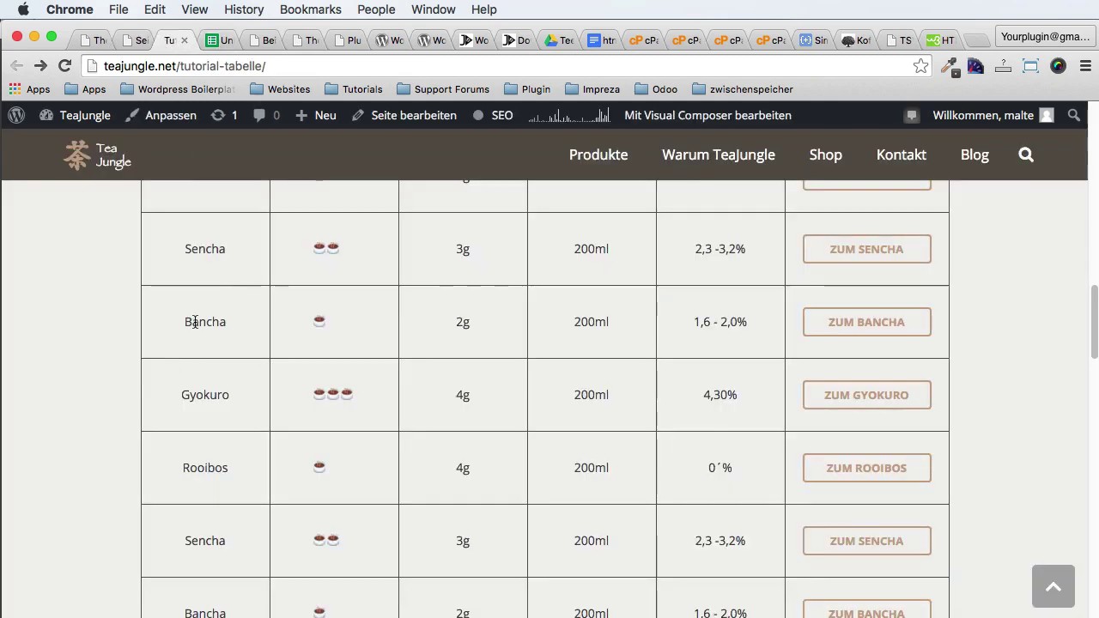
scroll(196, 243, down, 10)
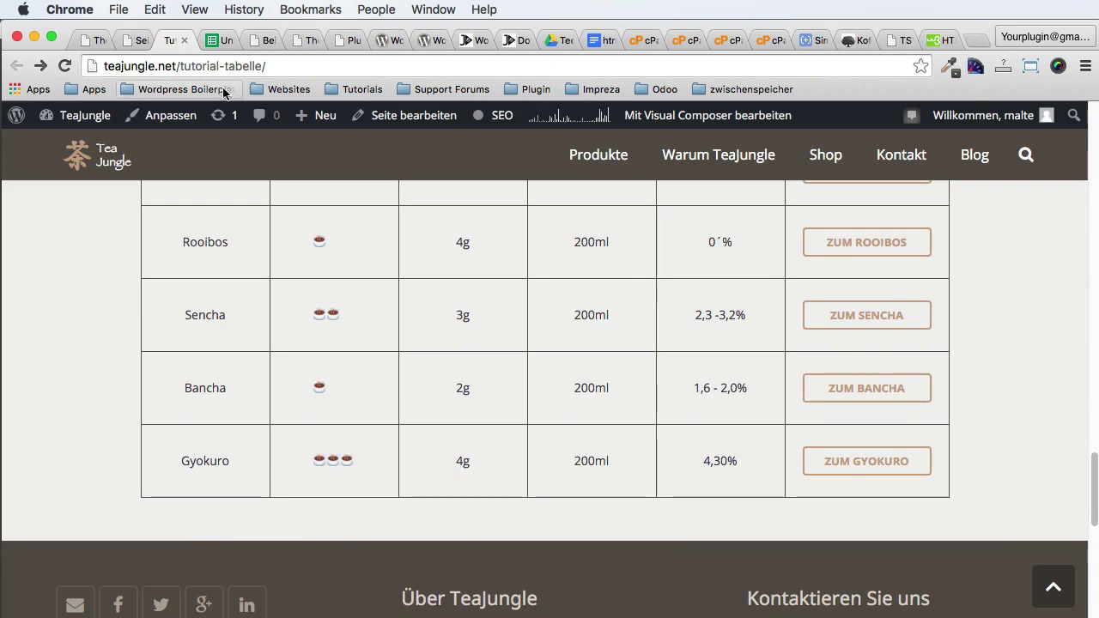
click(125, 40)
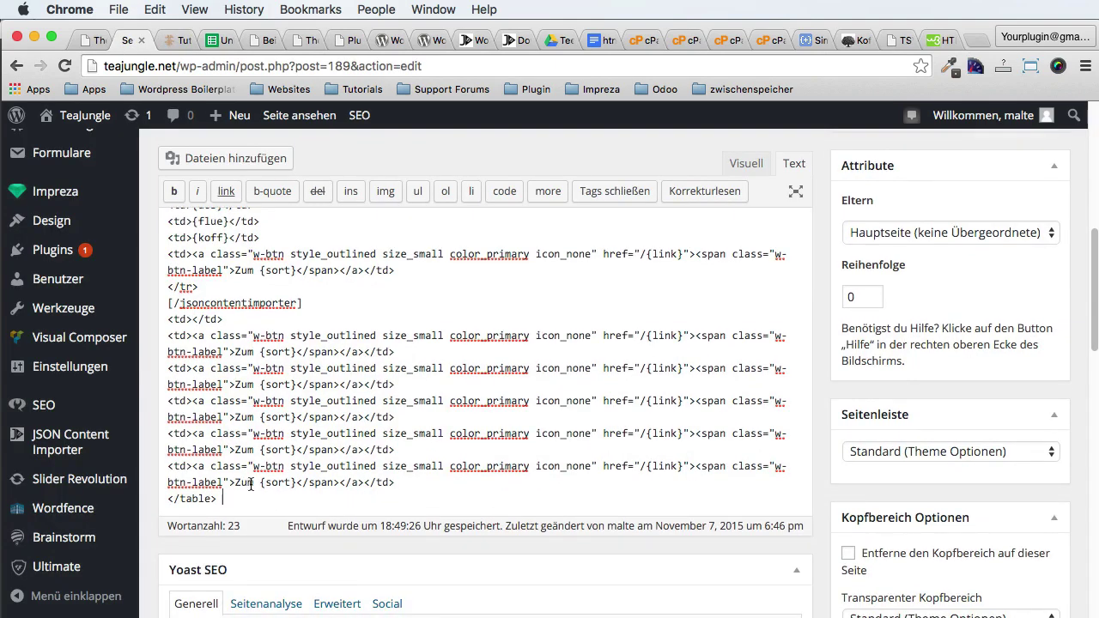
scroll(250, 486, up, 5)
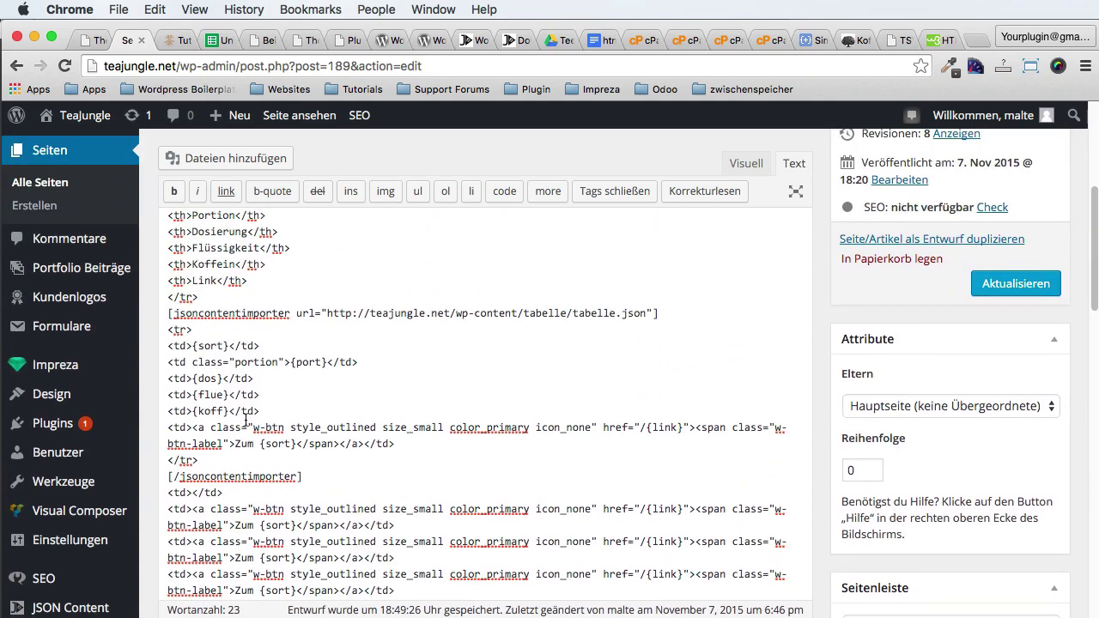
scroll(246, 421, down, 5)
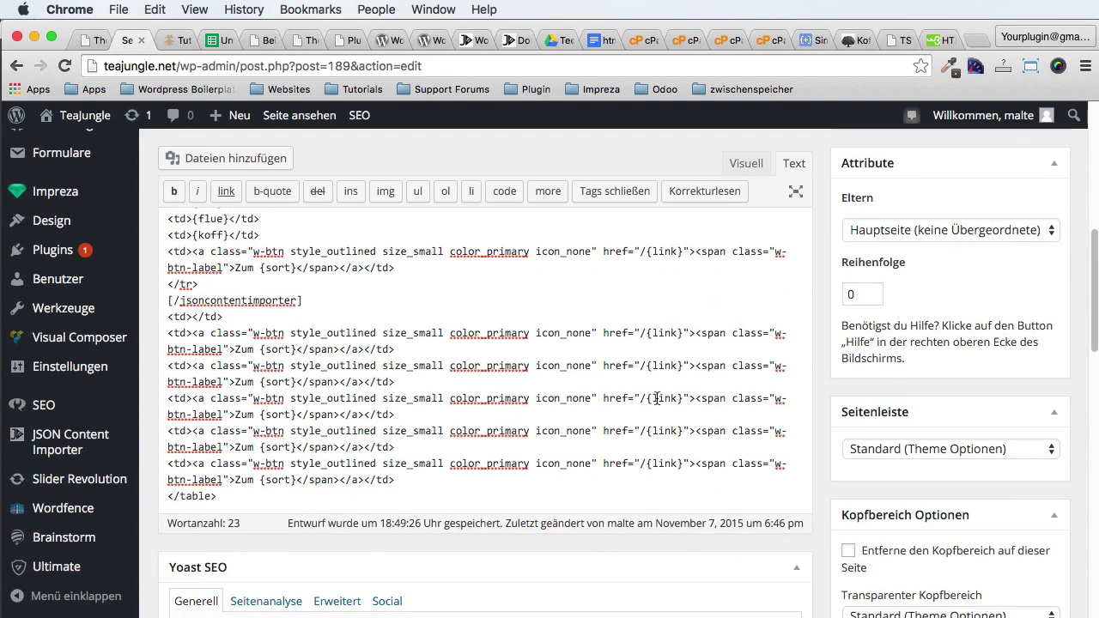
Step: Set the href of the third button cell below the empty cell to /dosierung and the second one's to /portion
drag(645, 398, 681, 394)
scroll(679, 395, up, 4)
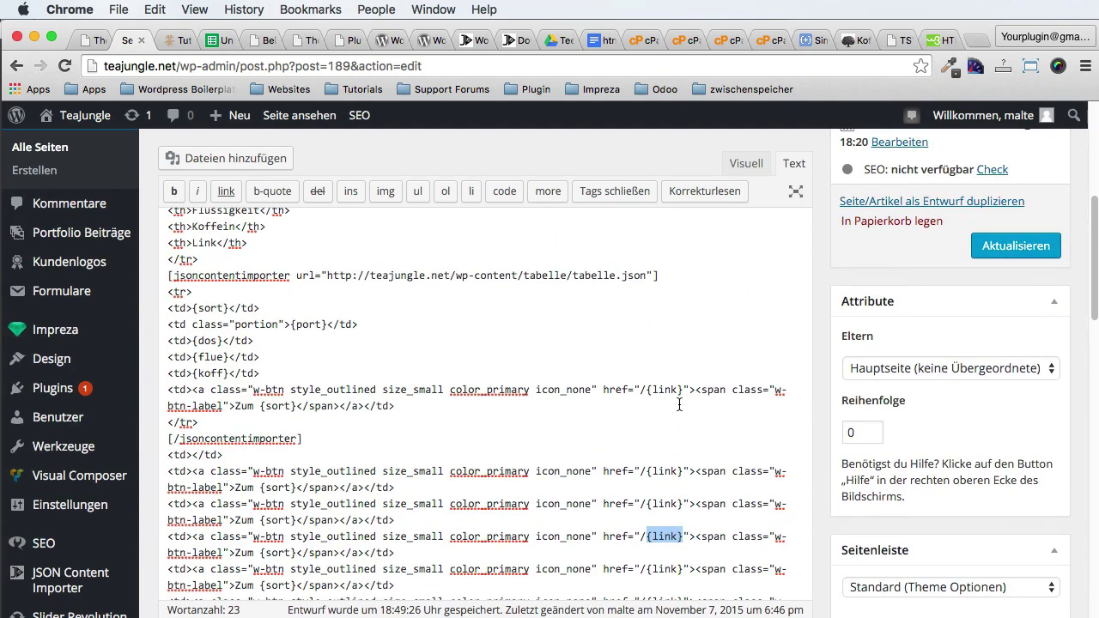
text(D)
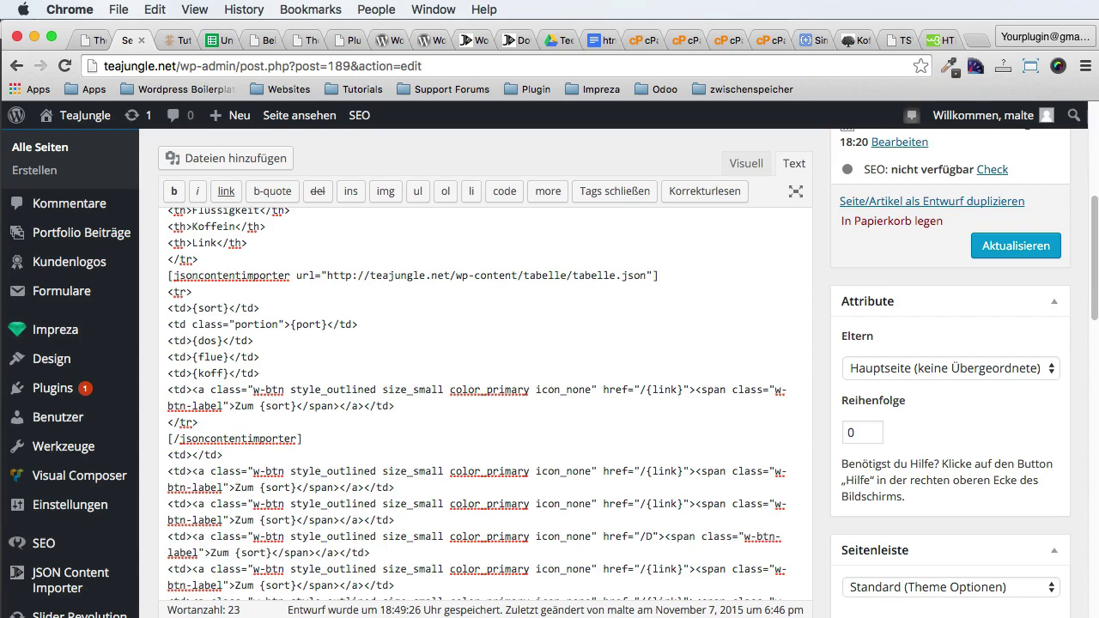
key(BackSpace)
text(dosierung)
scroll(671, 432, up, 1)
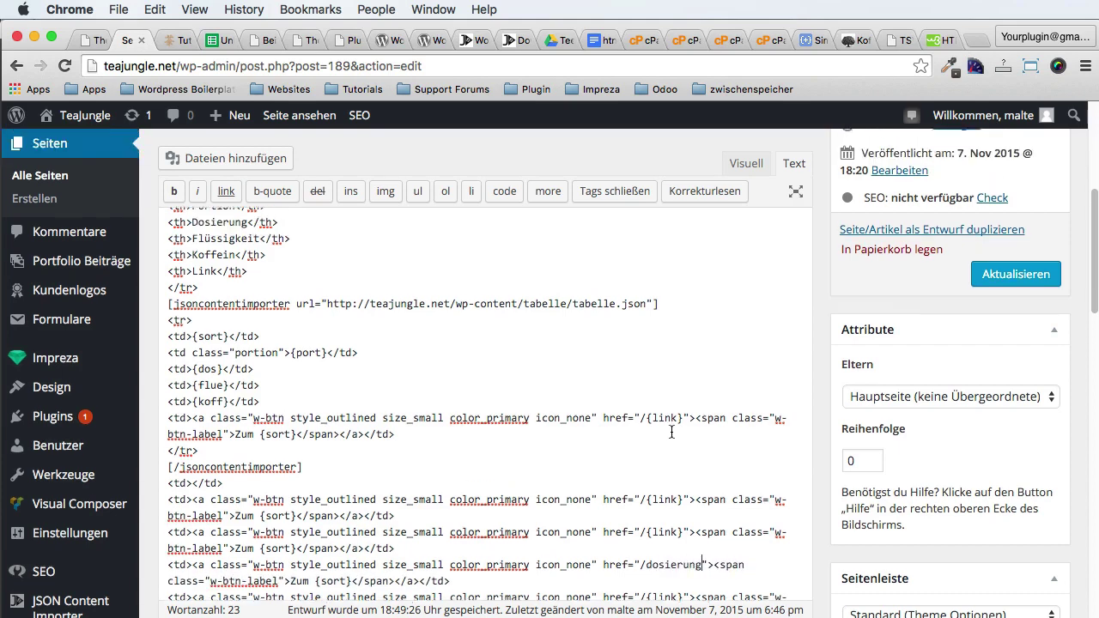
key(ctrl+z)
key(ctrl+z)
key(ctrl+z)
scroll(671, 431, up, 2)
drag(645, 583, 685, 583)
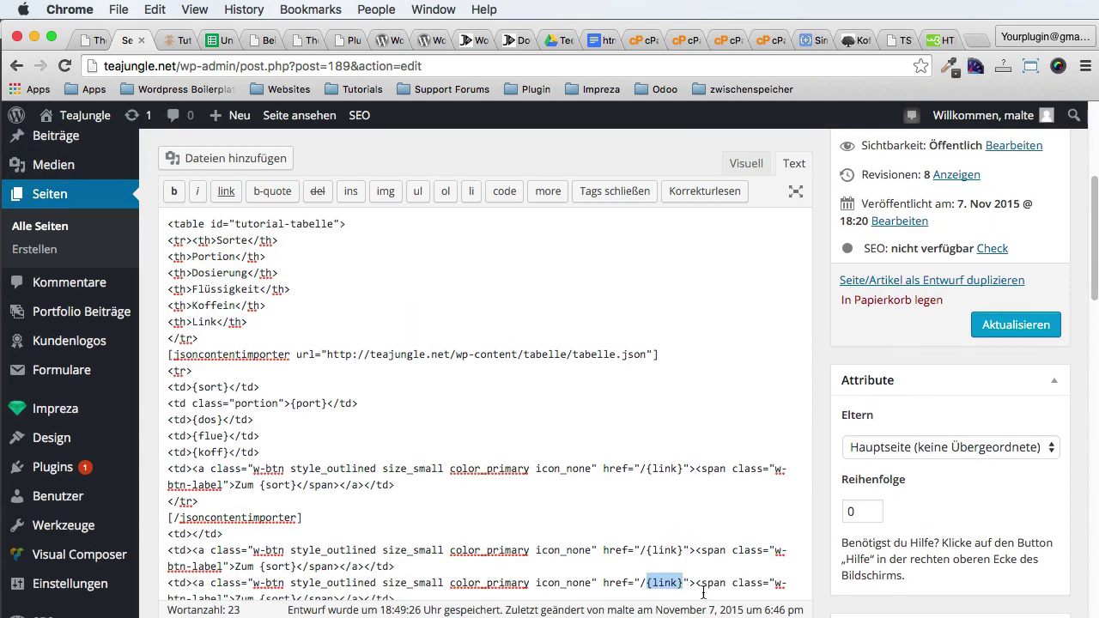
text(portion)
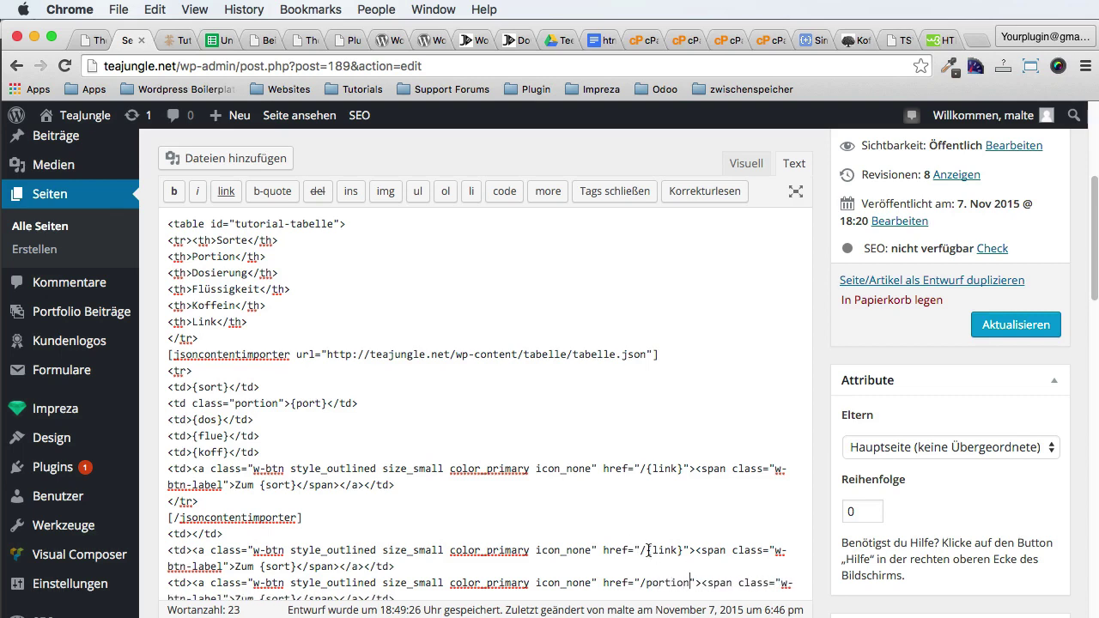
Step: Set the href of the first button cell below the empty cell to /portion and the second one's to /dosierung
drag(646, 550, 683, 550)
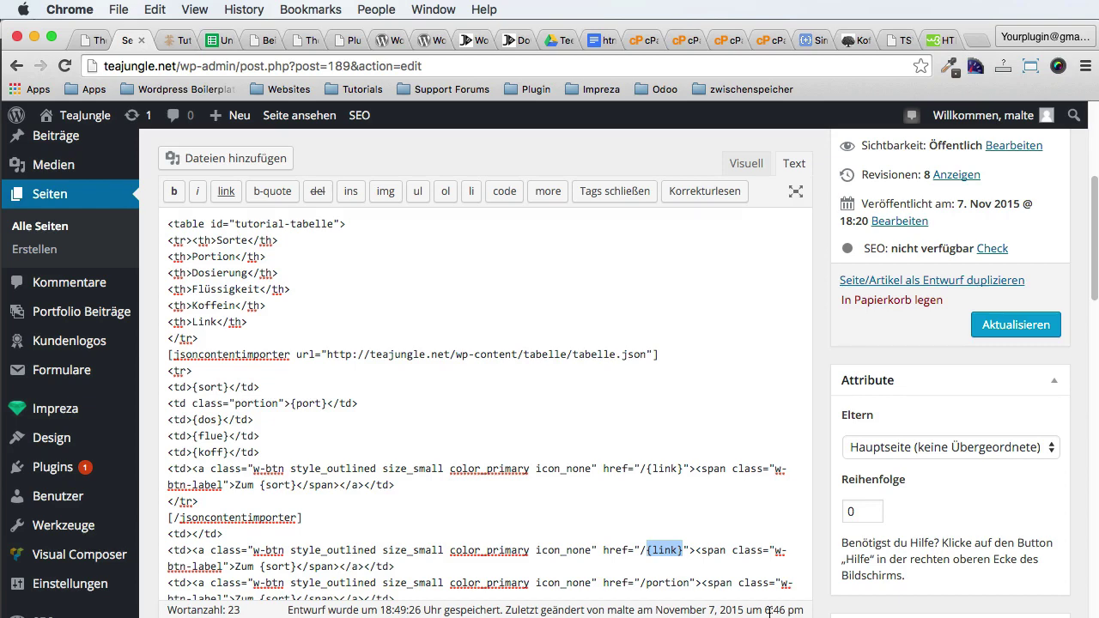
scroll(771, 611, up, 5)
scroll(770, 612, down, 10)
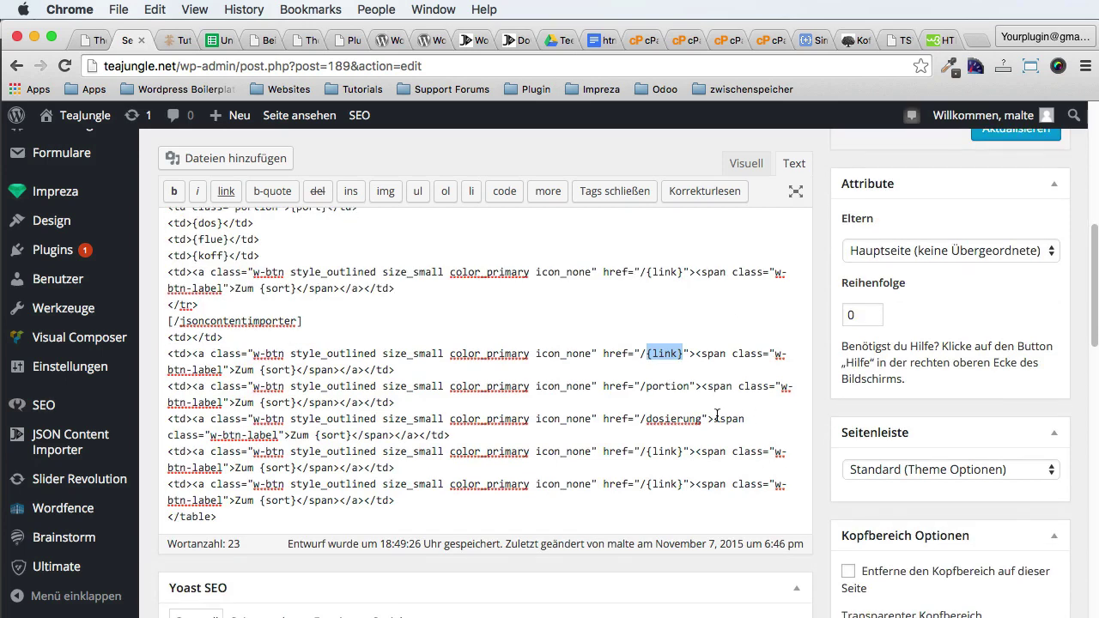
text(portion)
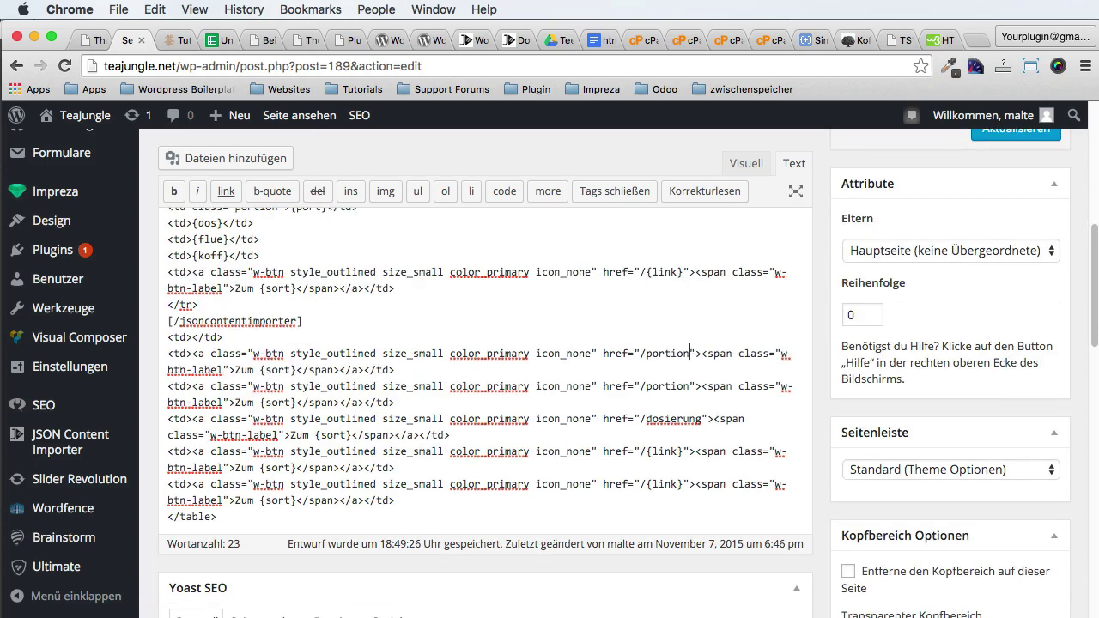
double_click(662, 389)
text(dosie)
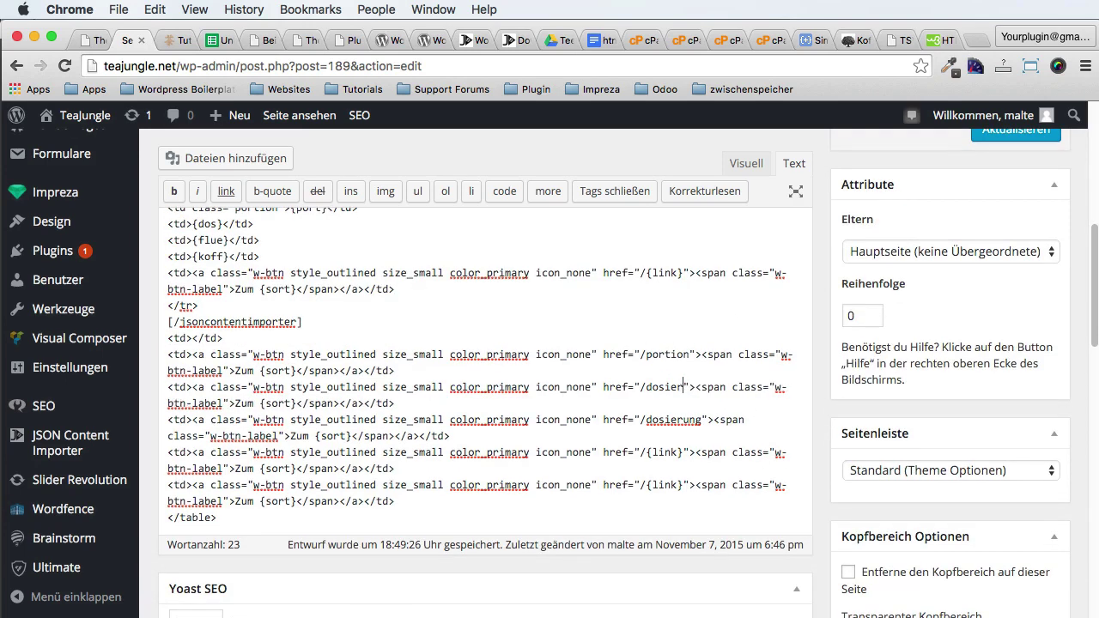
text(rung)
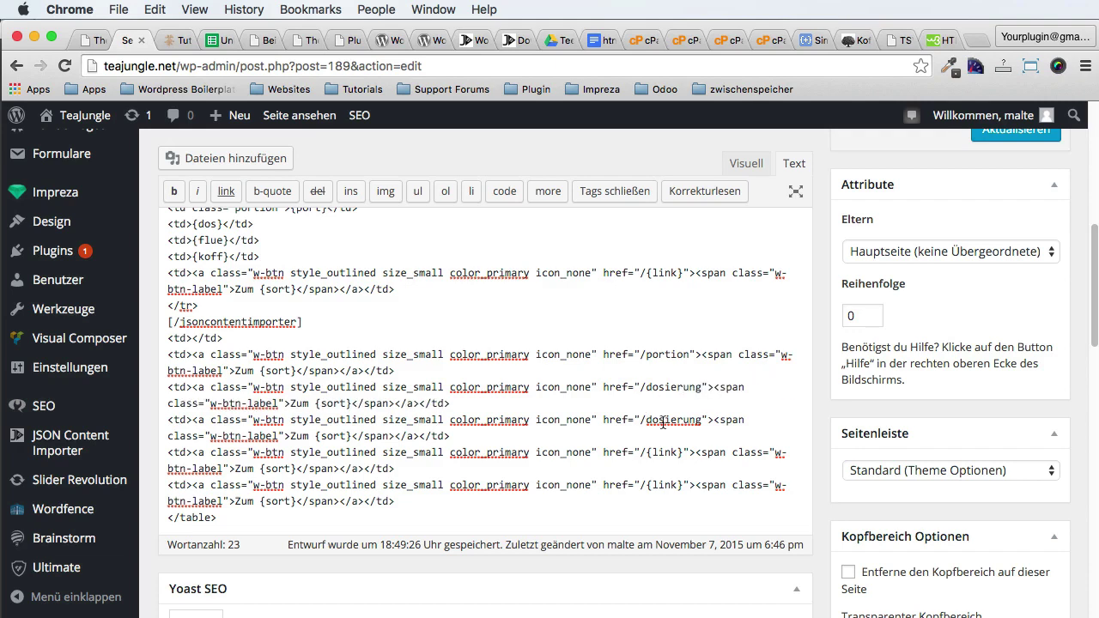
Step: Set the third button cell's href to /fluessigkeit and the fourth one's to /koffein
double_click(663, 421)
scroll(223, 326, up, 3)
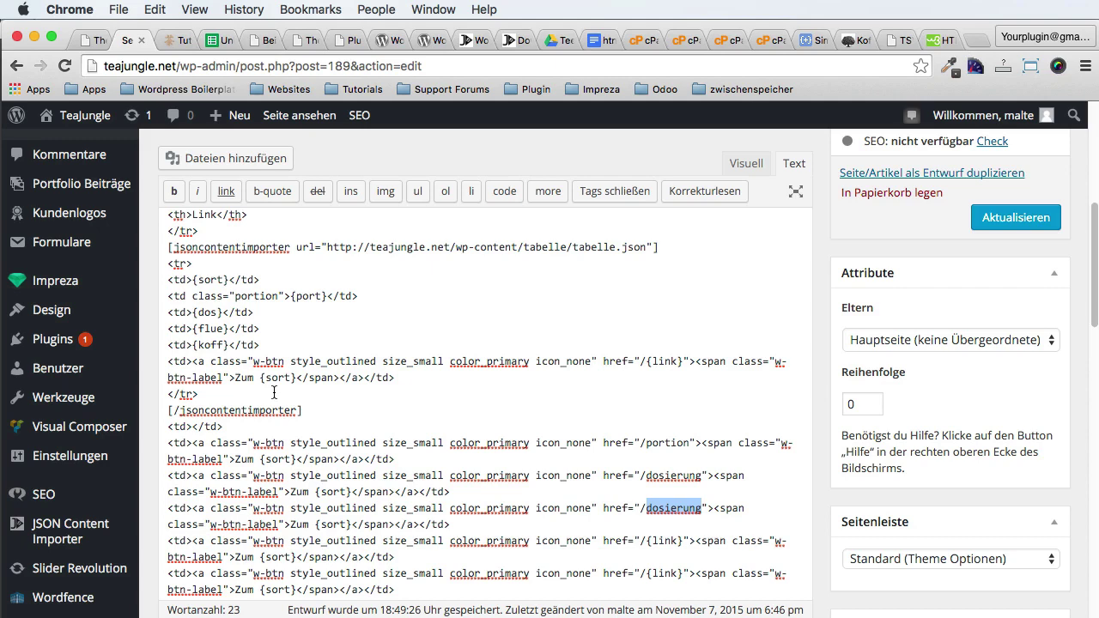
text(fluessigkeit)
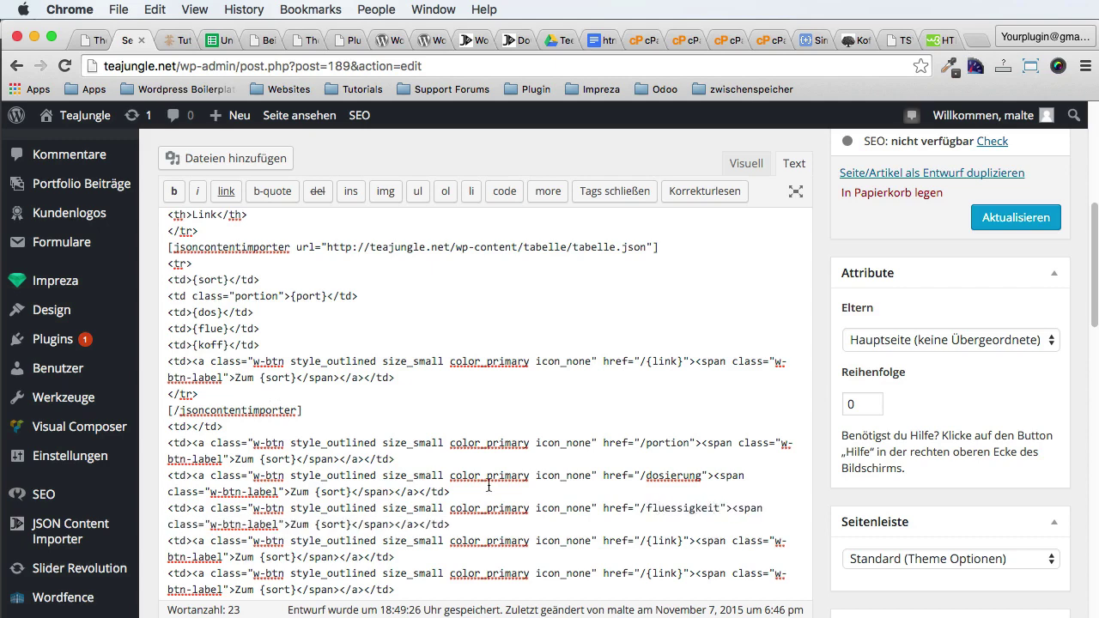
drag(645, 540, 685, 540)
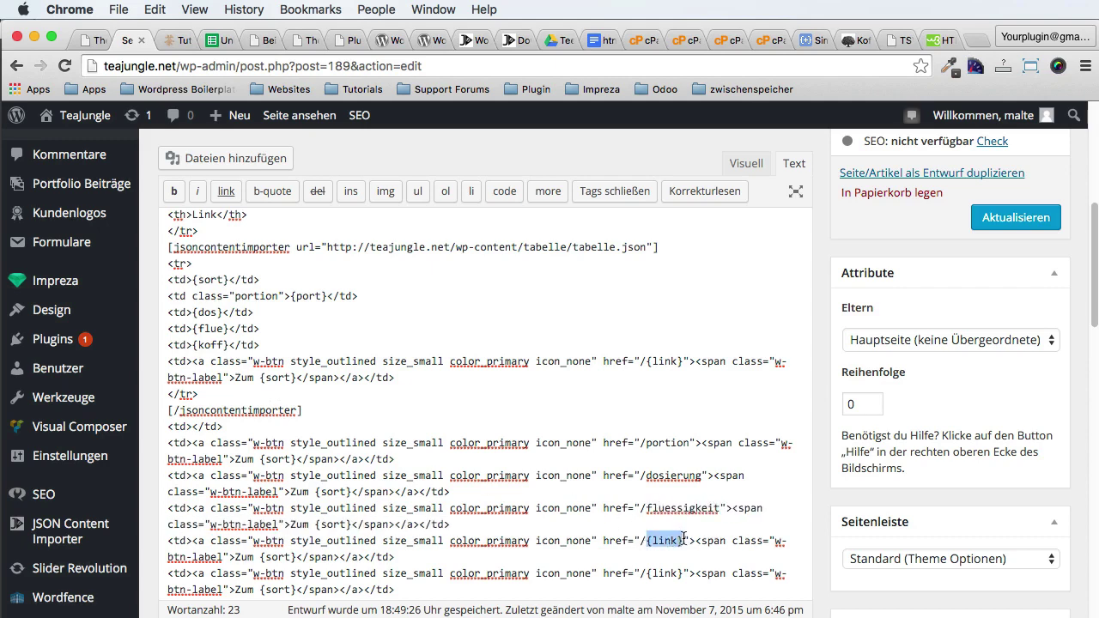
text(koffein)
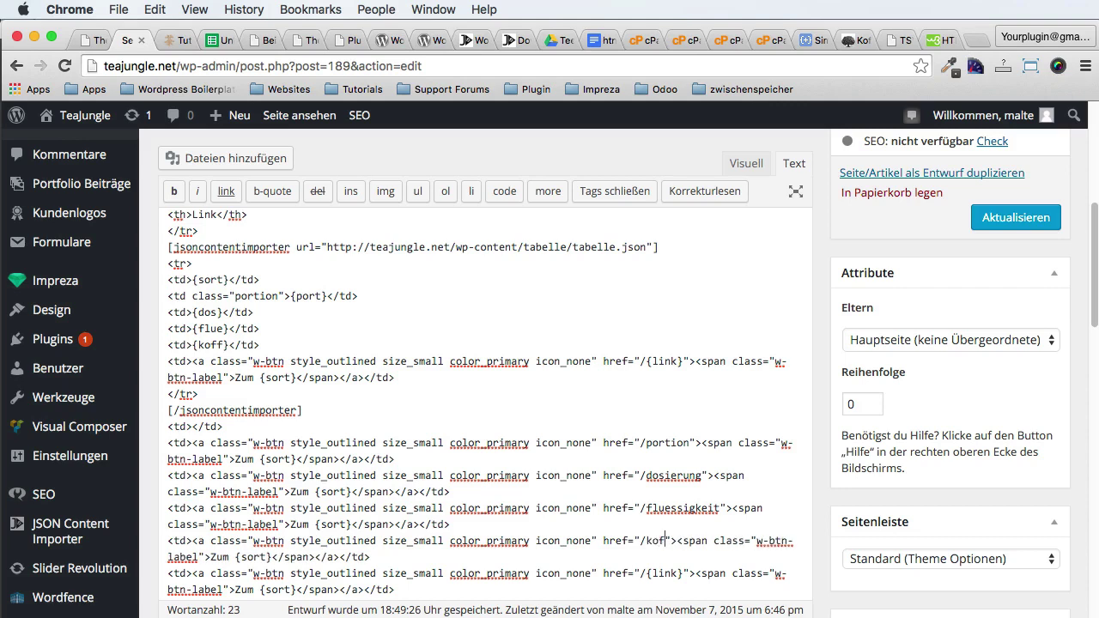
scroll(721, 551, down, 1)
scroll(722, 552, down, 3)
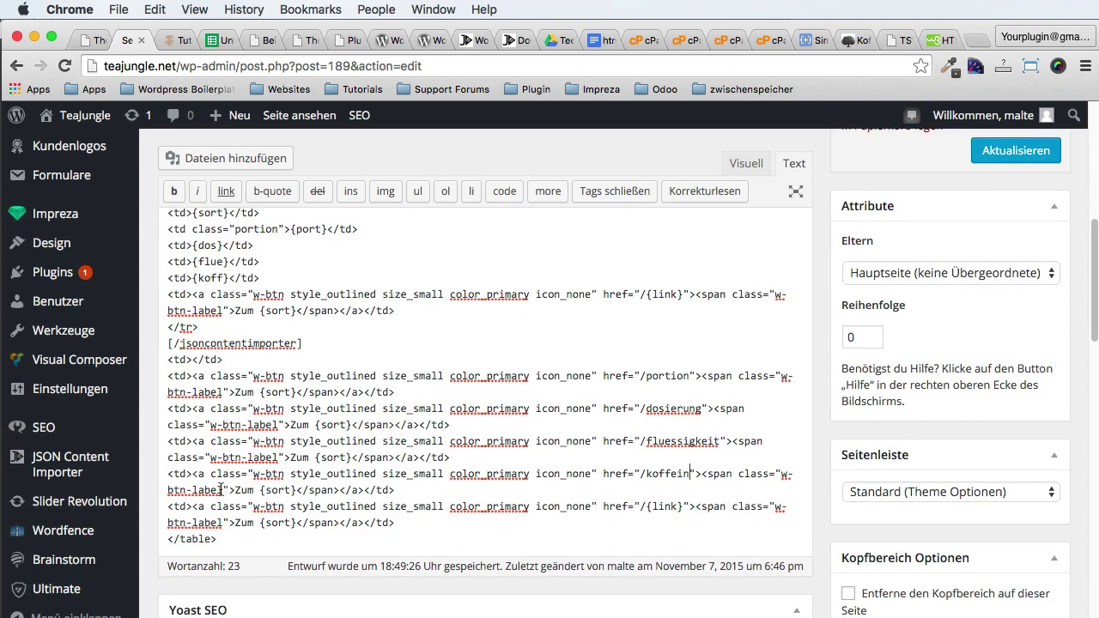
Step: Replace fluessigkeit in the third button cell's href with a copy of dosierung from the cell above
double_click(668, 474)
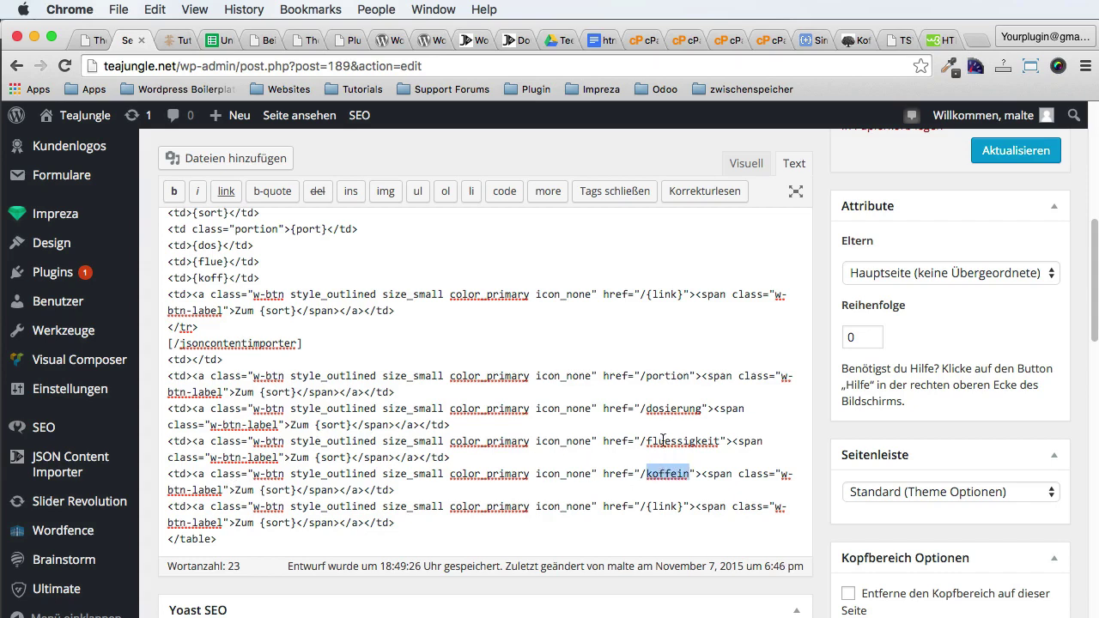
double_click(664, 442)
double_click(678, 408)
key(cmd+c)
double_click(682, 442)
key(super+v)
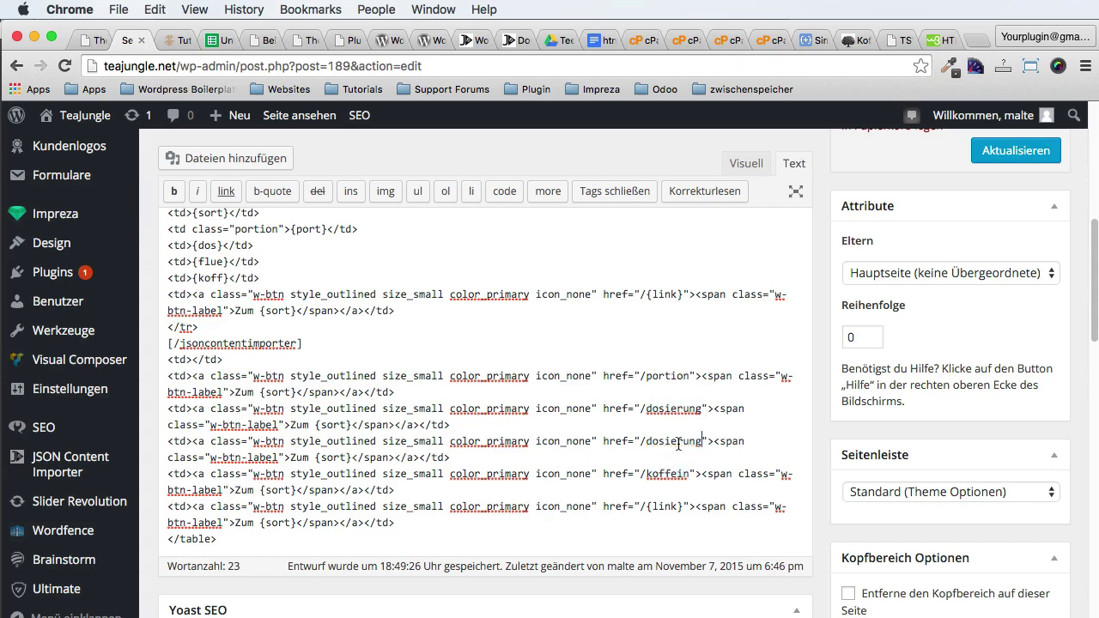
Step: Remove the {link} button from the last cell before the closing table tag, leaving the cell empty
click(628, 488)
scroll(181, 310, up, 1)
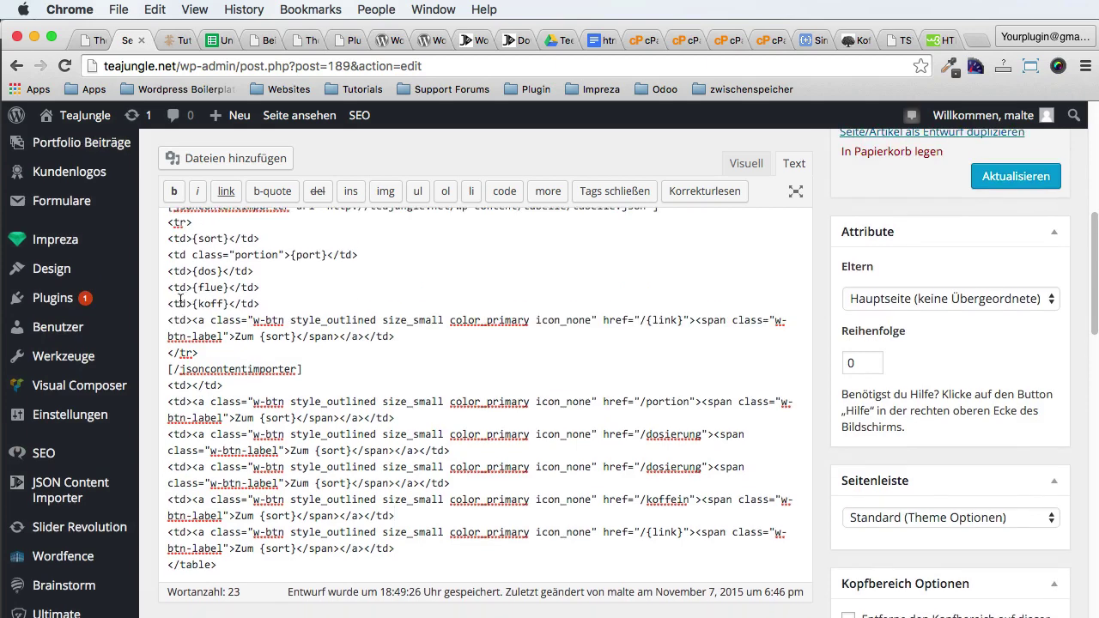
drag(192, 303, 227, 299)
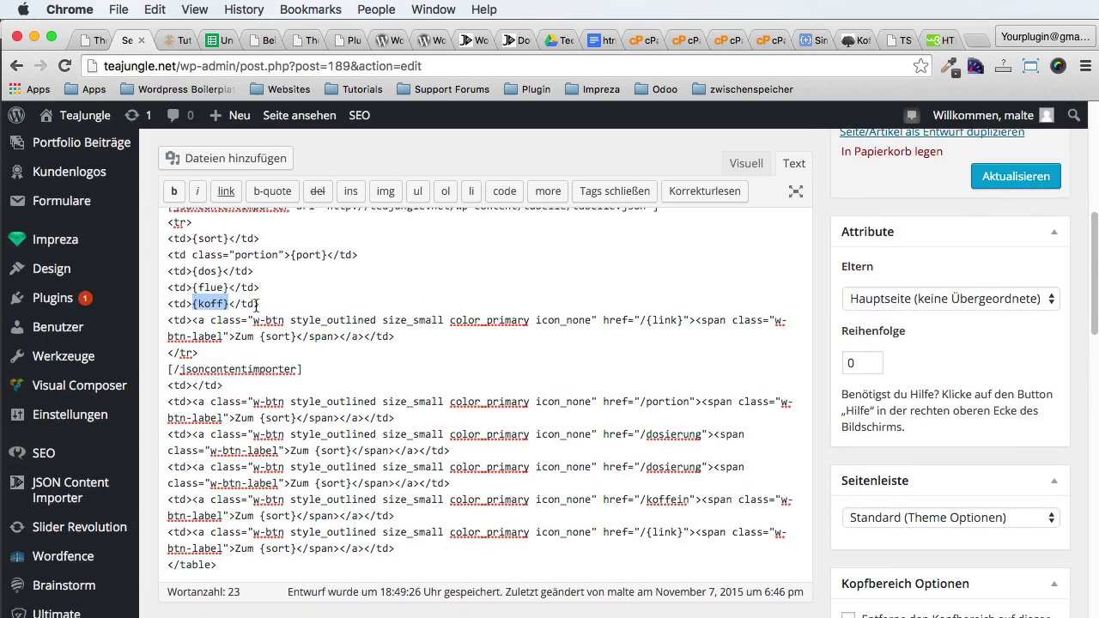
click(275, 335)
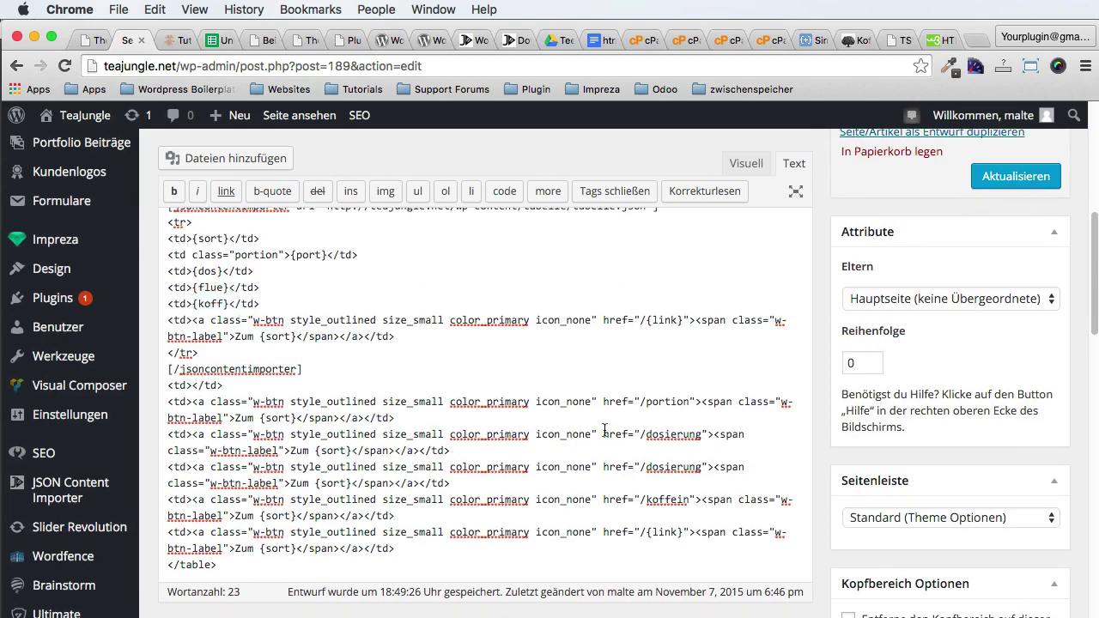
scroll(617, 464, down, 1)
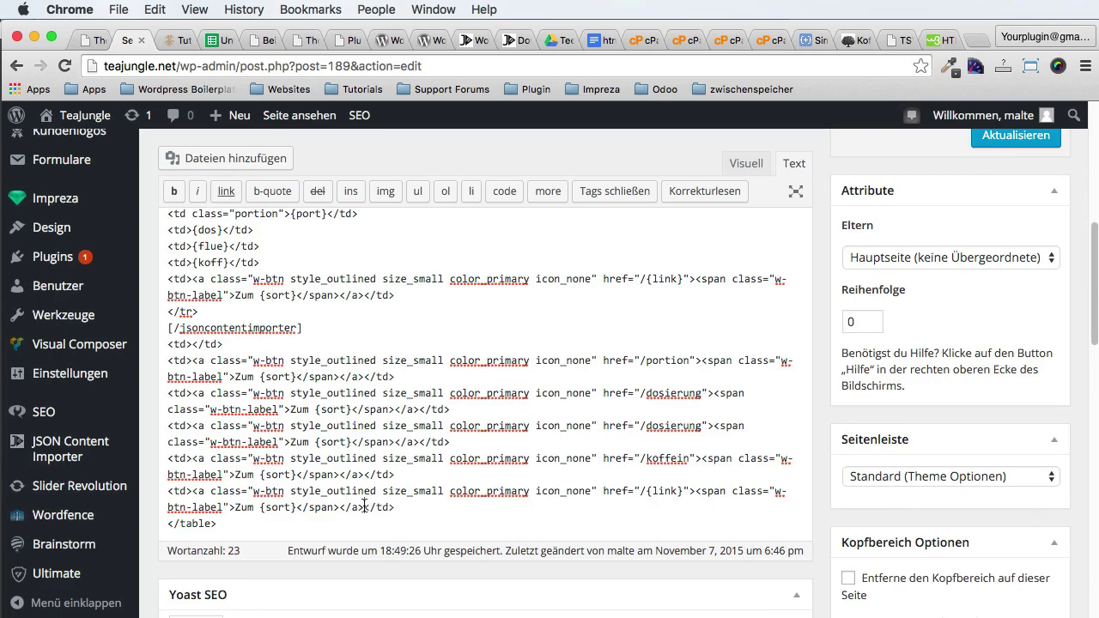
drag(364, 507, 192, 492)
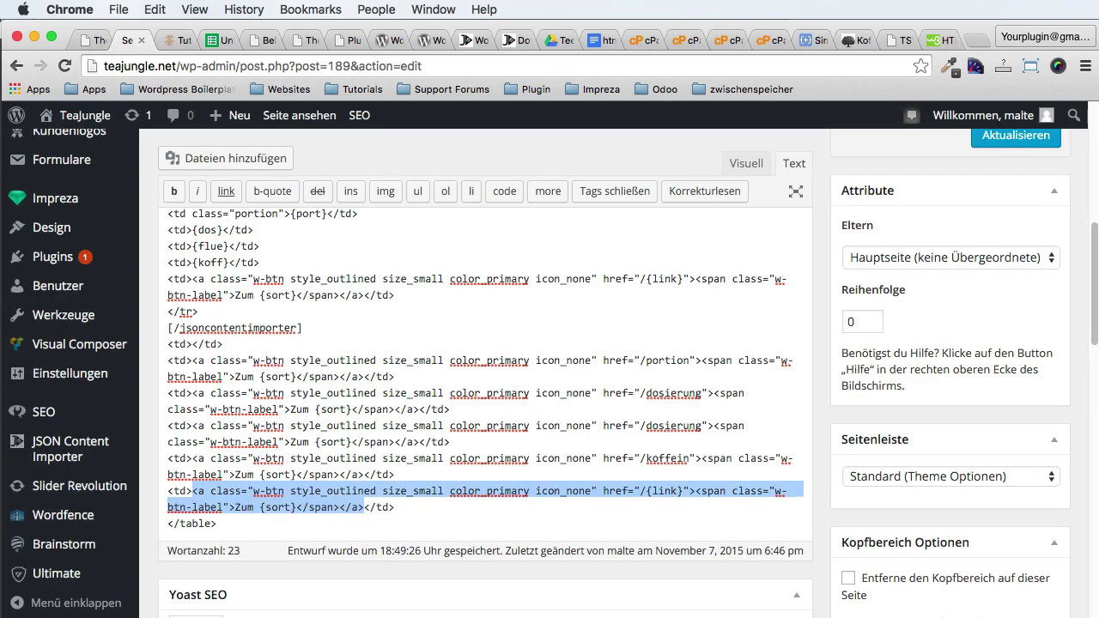
key(BackSpace)
Step: Replace the label Zum {sort} of the /koffein button with Mehr Informationen
drag(260, 476, 294, 480)
key(BackSpace)
key(BackSpace)
key(BackSpace)
key(BackSpace)
key(BackSpace)
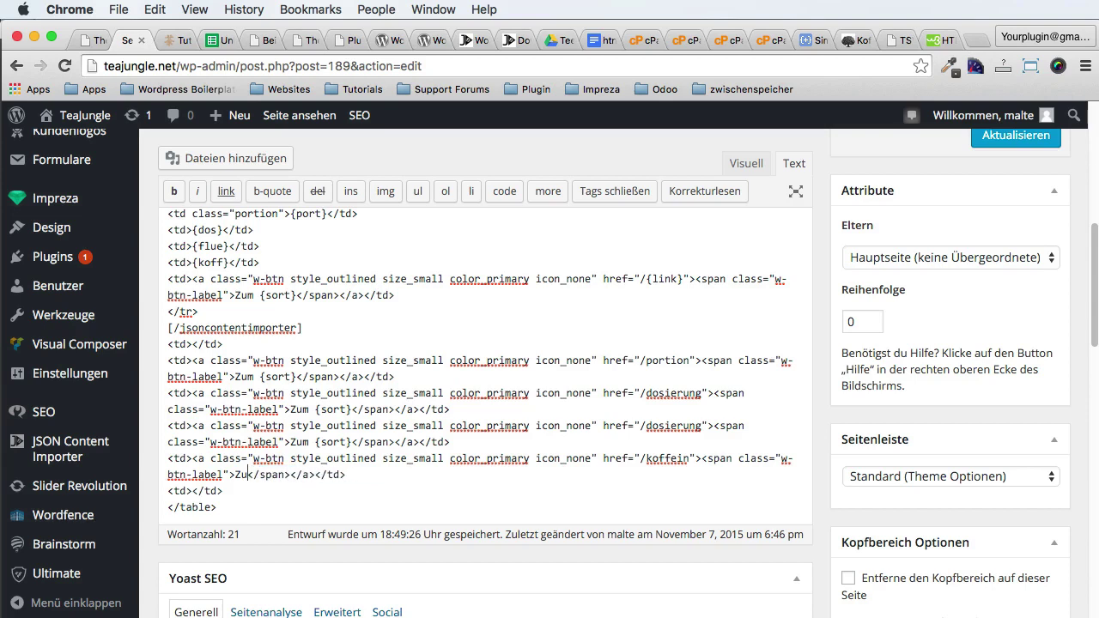
text(Mehr Informationen)
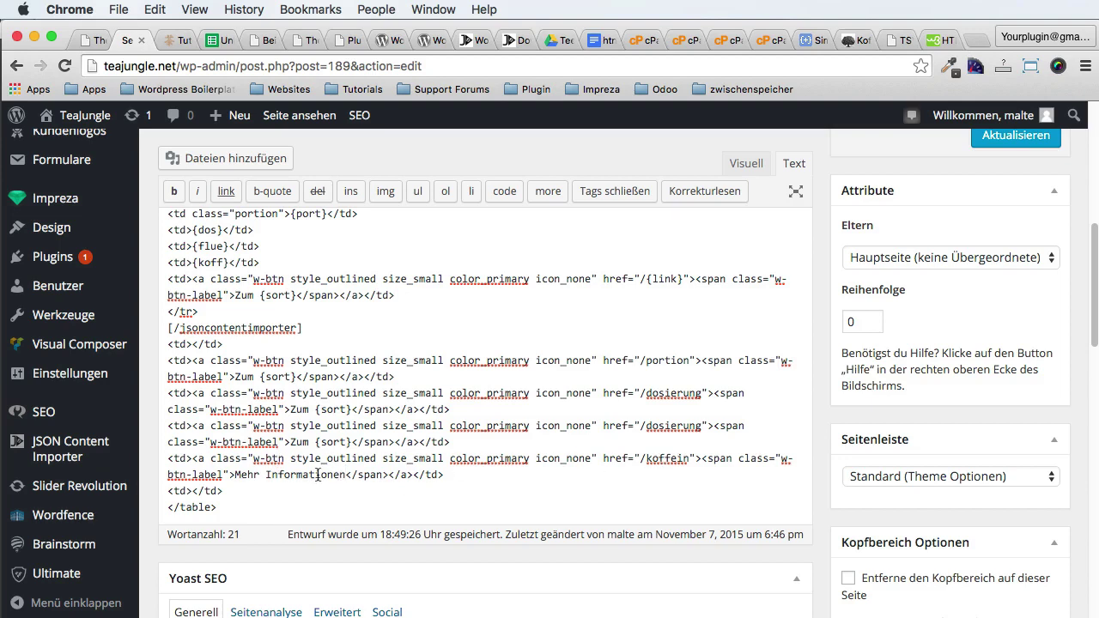
Step: Shorten the label of the /koffein button to Mehr Infos
double_click(318, 475)
key(BackSpace)
key(BackSpace)
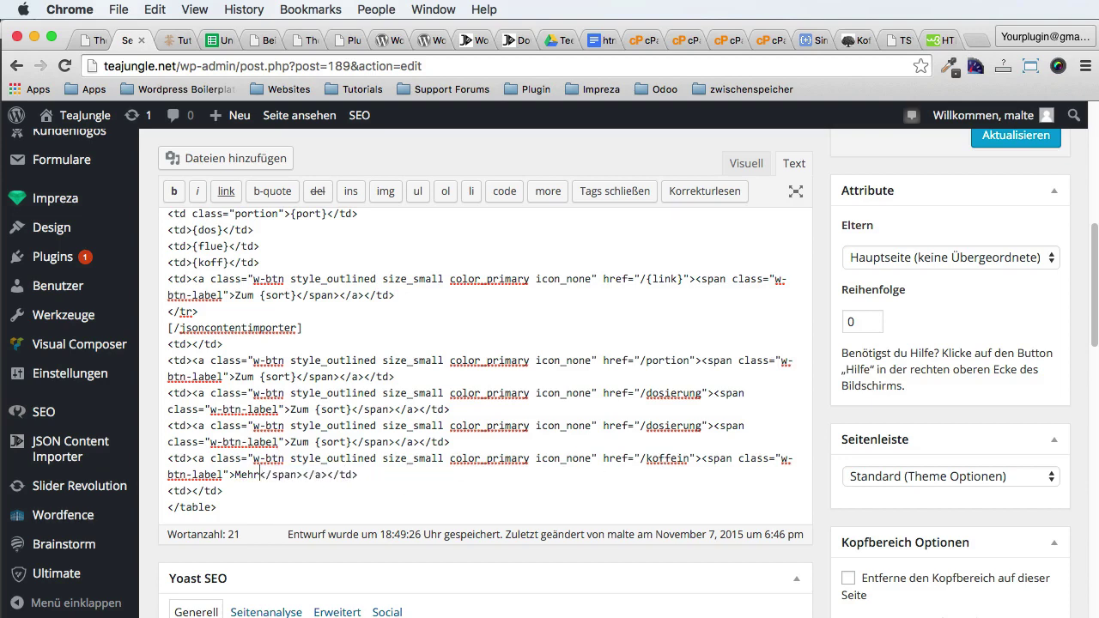
key(BackSpace)
key(BackSpace)
key(BackSpace)
key(BackSpace)
text(I)
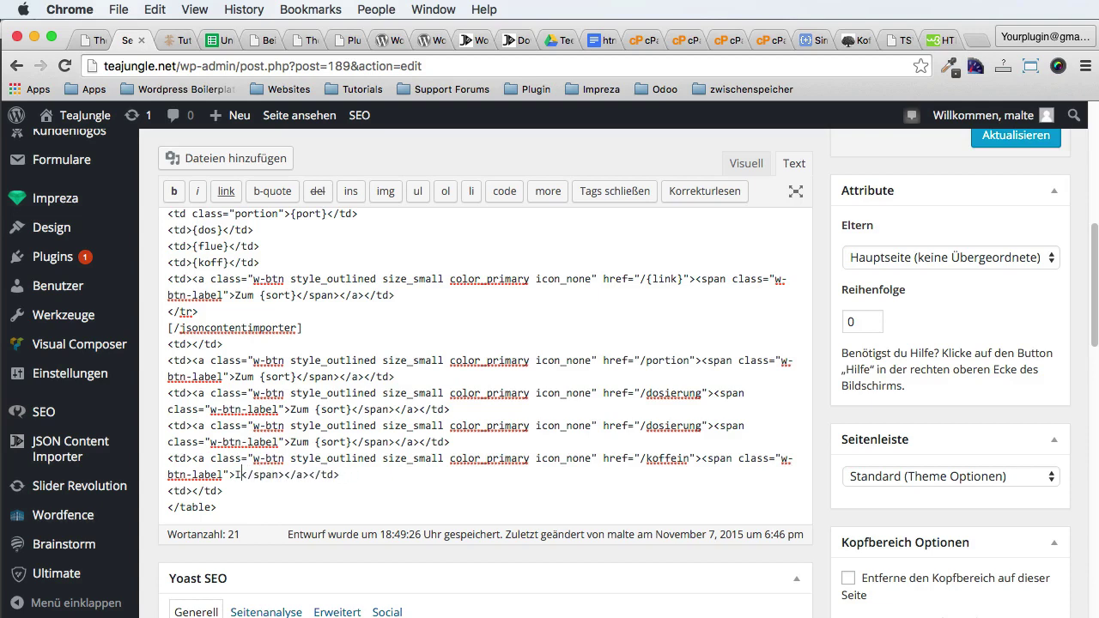
key(BackSpace)
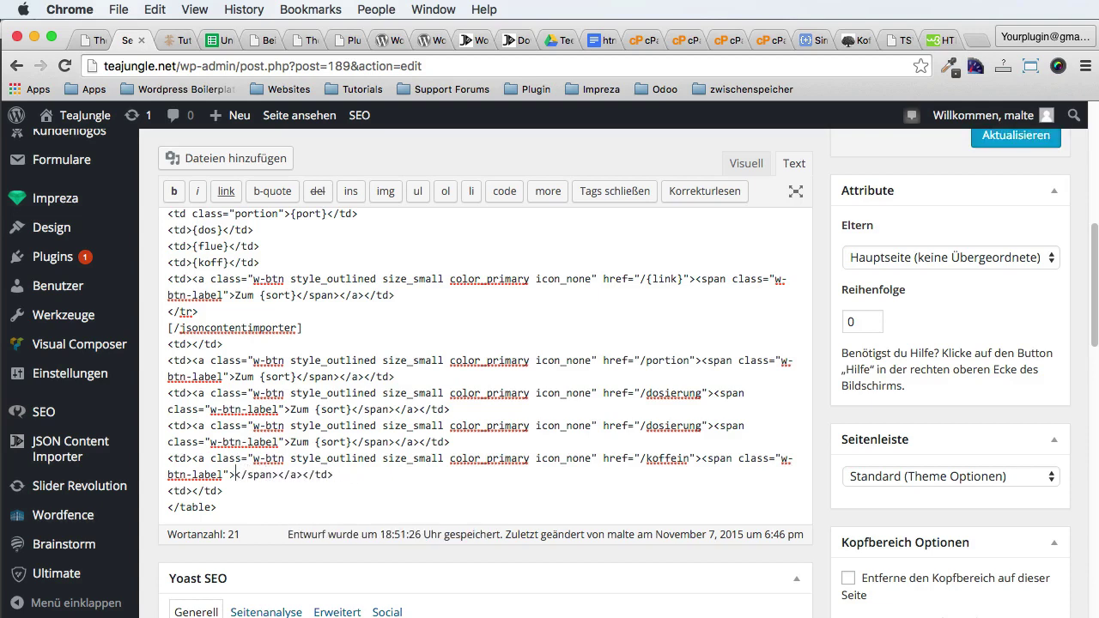
text(z)
key(BackSpace)
text(Mehr Info)
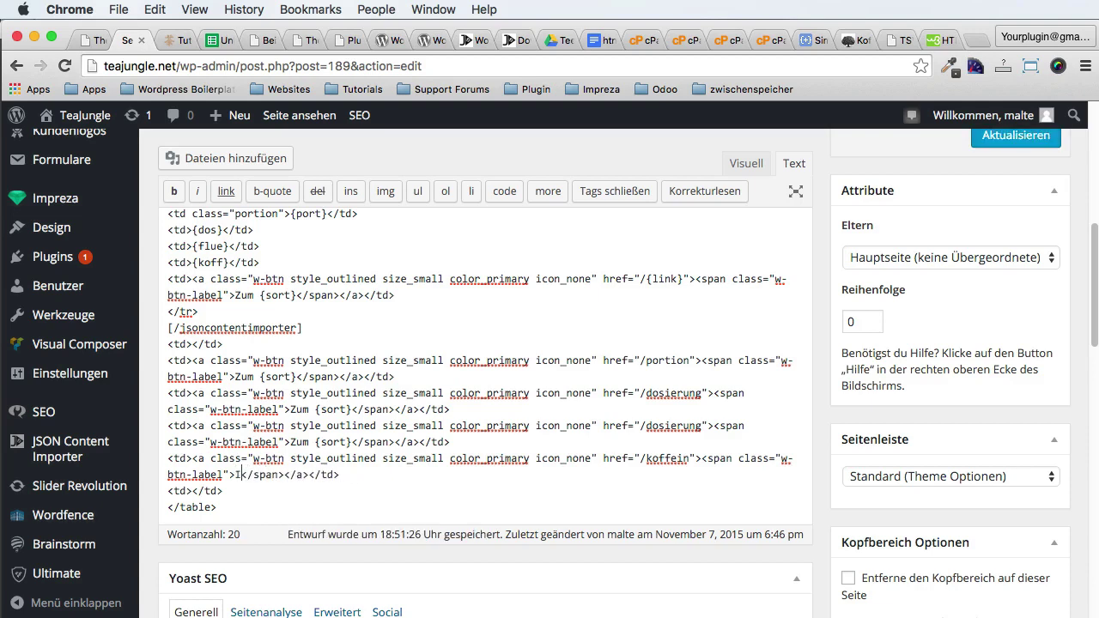
text(s)
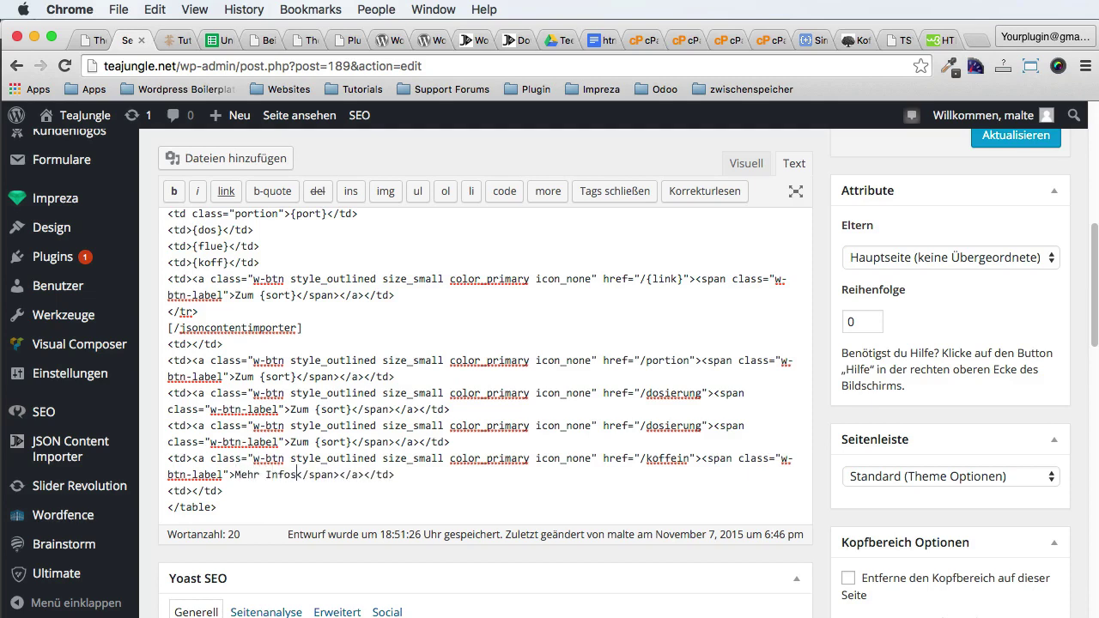
Step: Copy the label Mehr Infos over Zum {sort} in both /dosierung buttons
drag(232, 478, 348, 441)
key(super+v)
drag(305, 408, 349, 409)
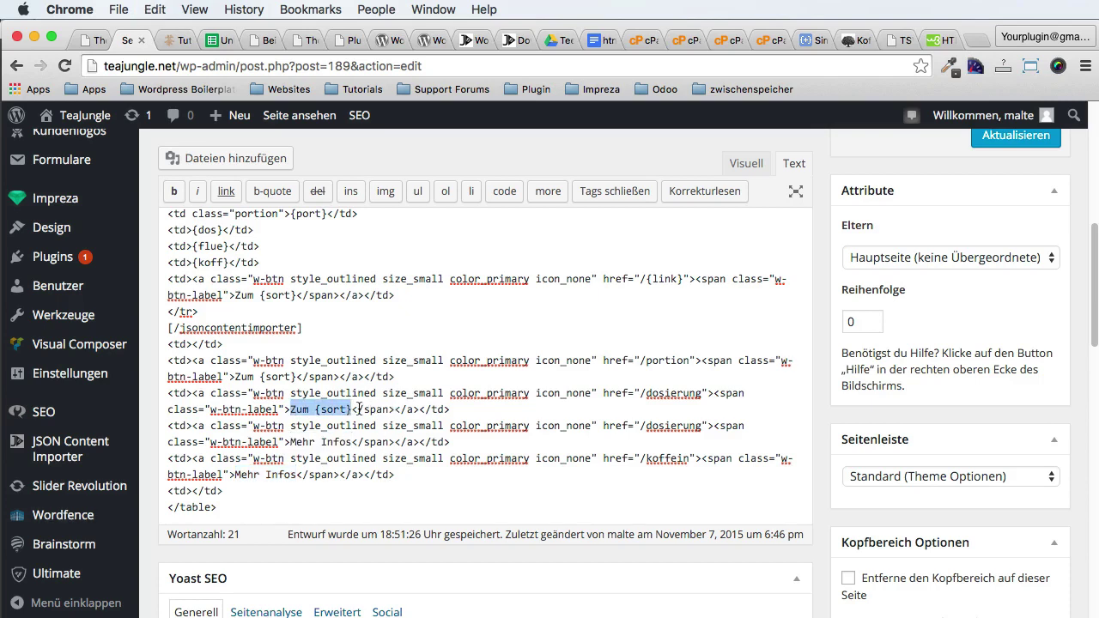
key(super+v)
Step: Set the first /dosierung button's label to Mehr zur Dosierung and the /portion button's label to Zur Portionierung
double_click(337, 409)
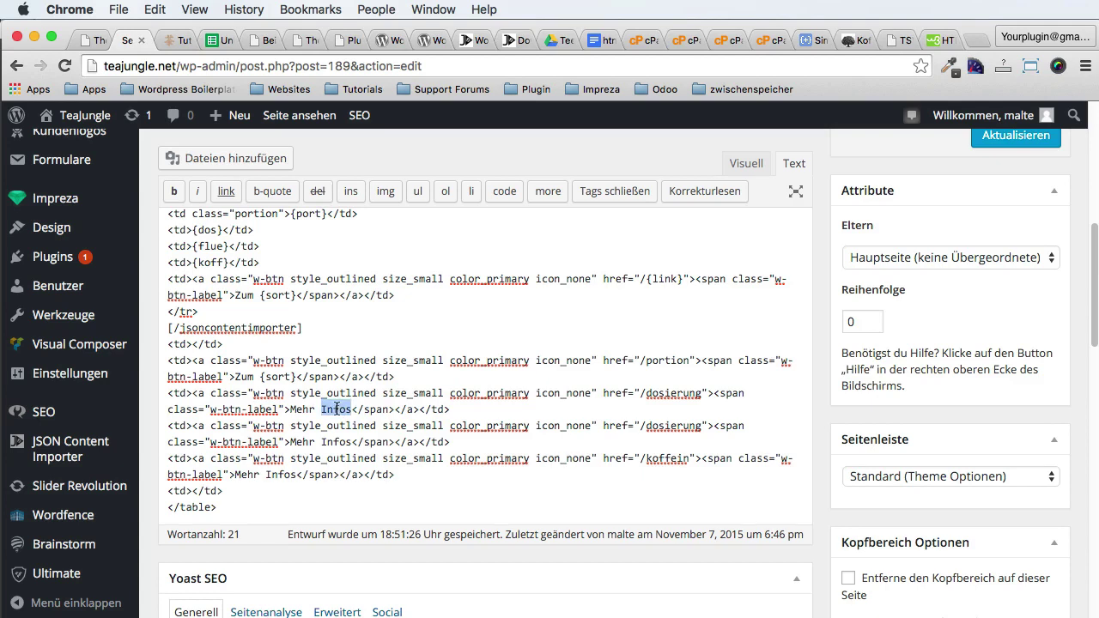
text(zur Dosierung)
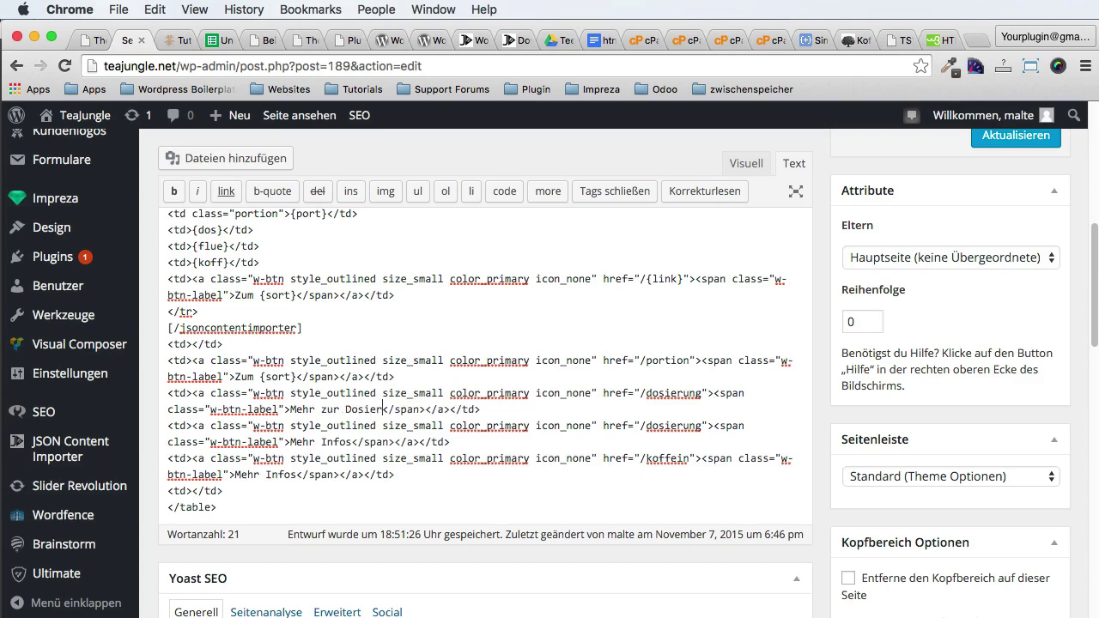
scroll(453, 378, up, 1)
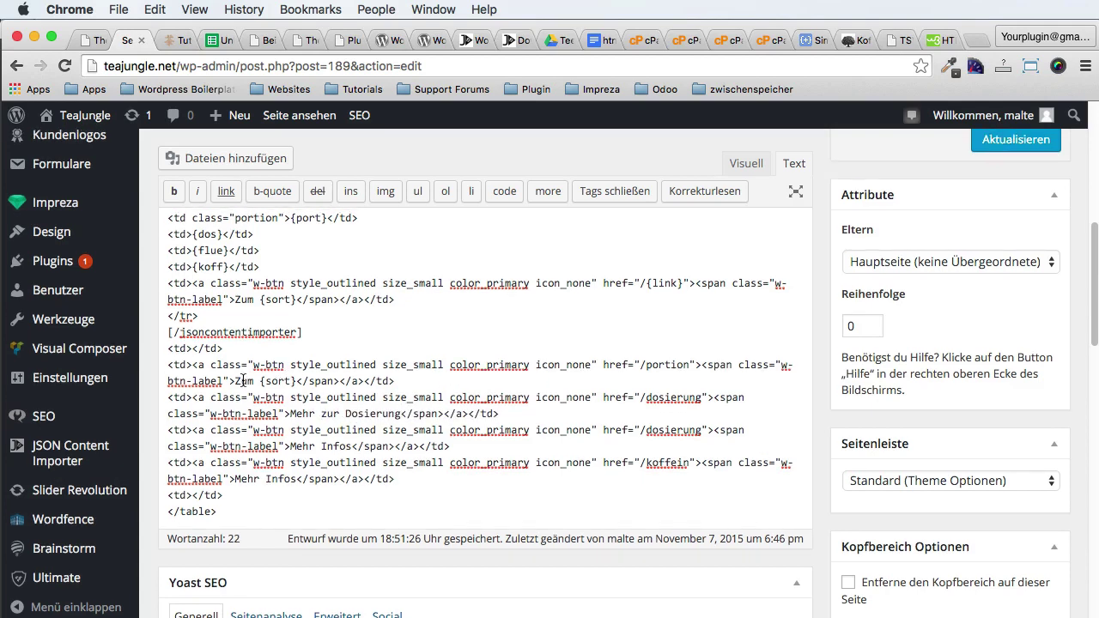
drag(230, 381, 292, 380)
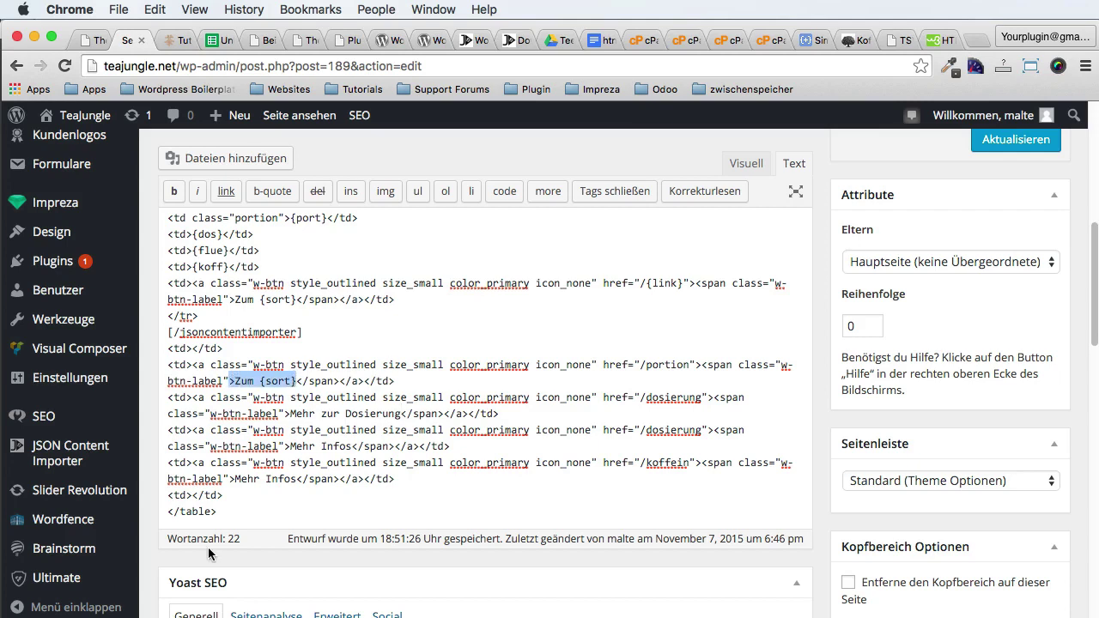
key(BackSpace)
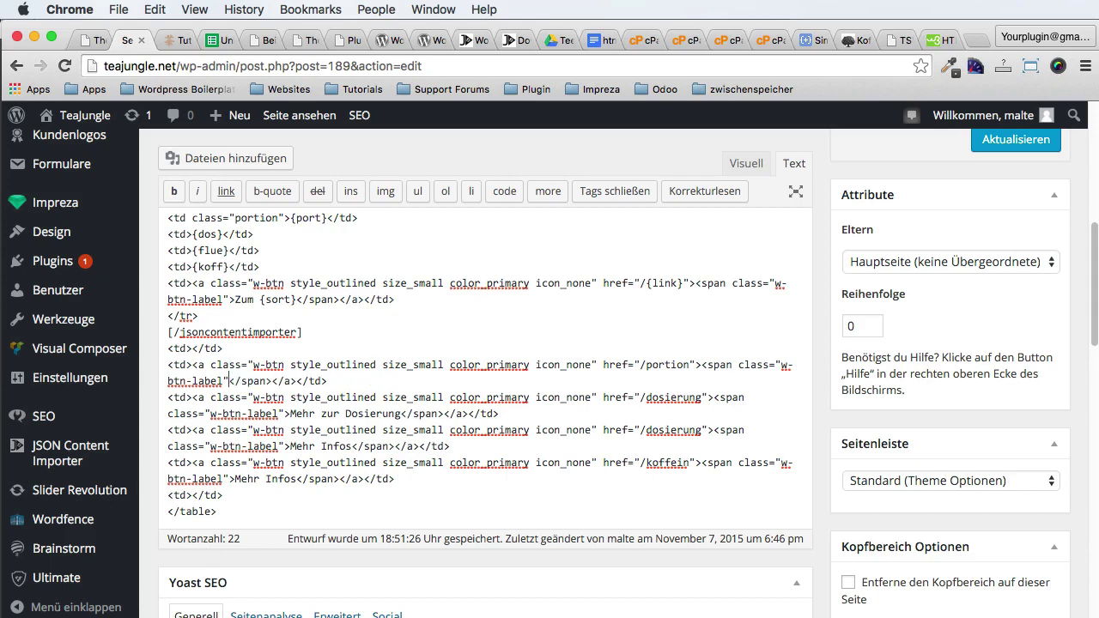
text(>)
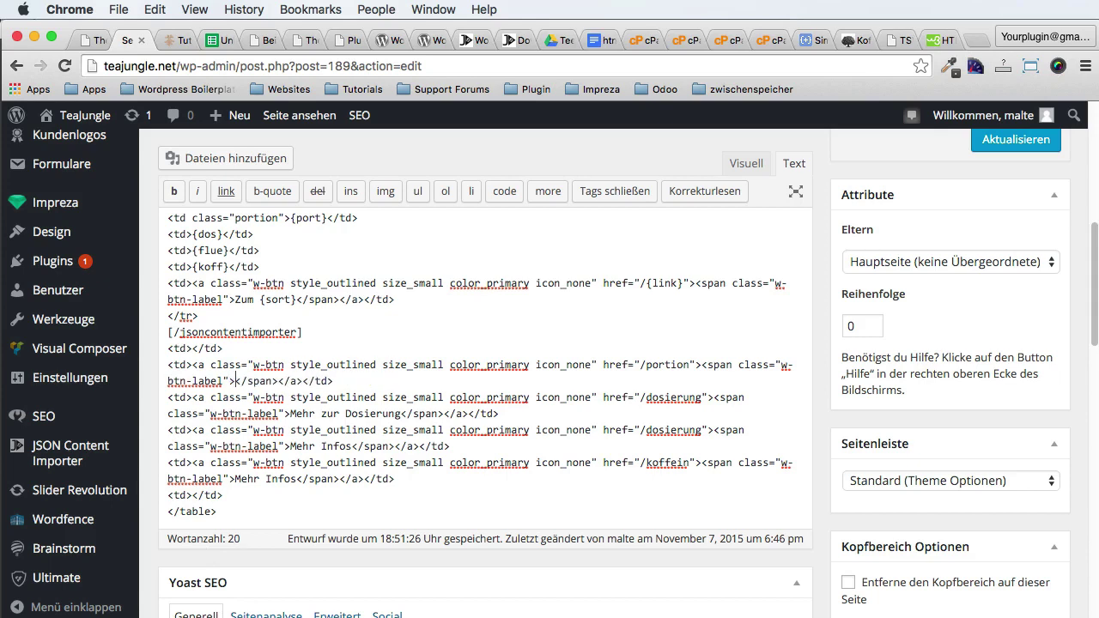
text(Zur Portio)
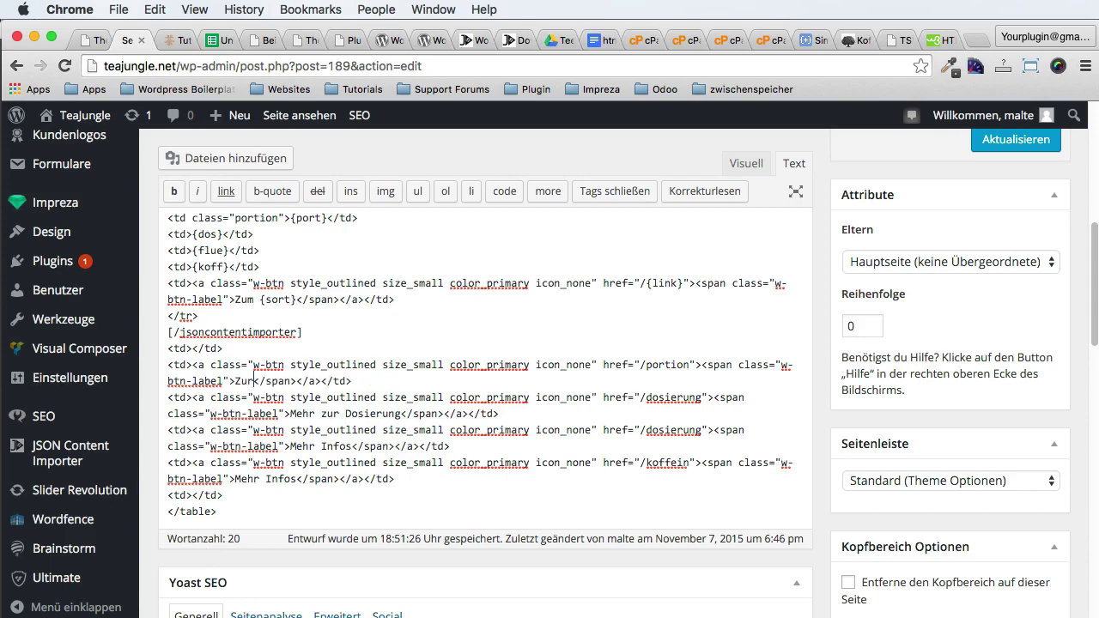
text(nierung)
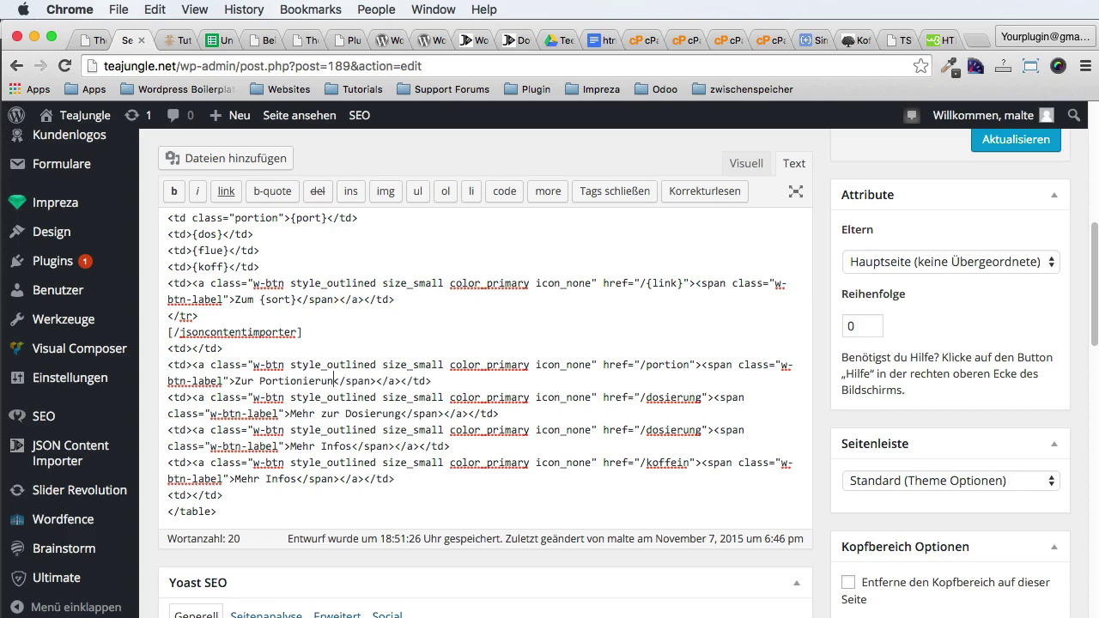
Step: Update the page and check the button row at the end of the published tea table
click(1016, 139)
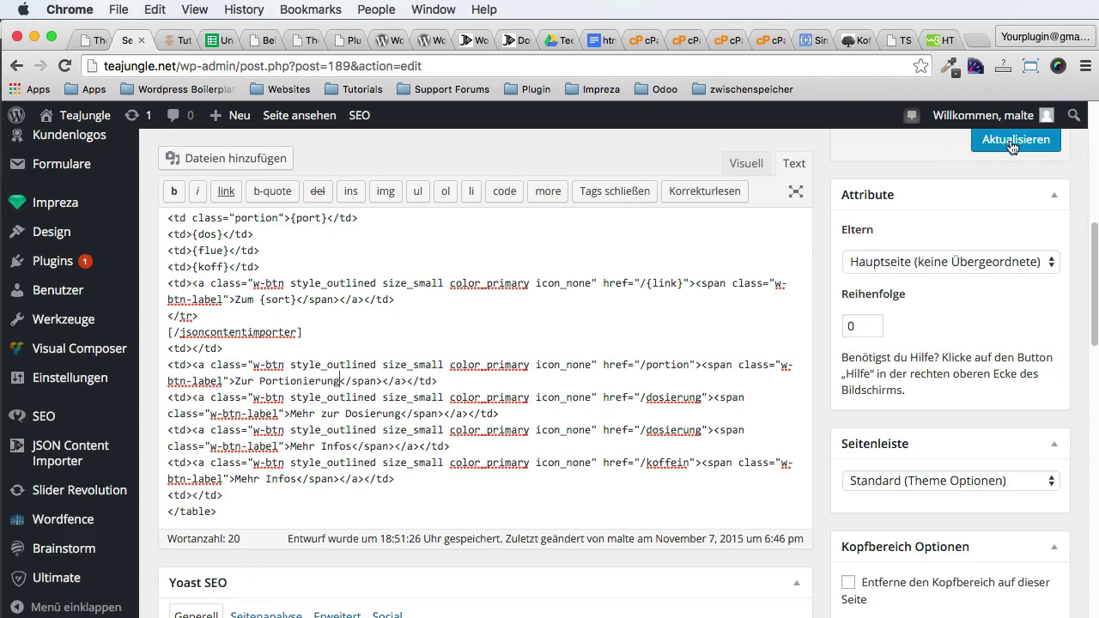
click(172, 40)
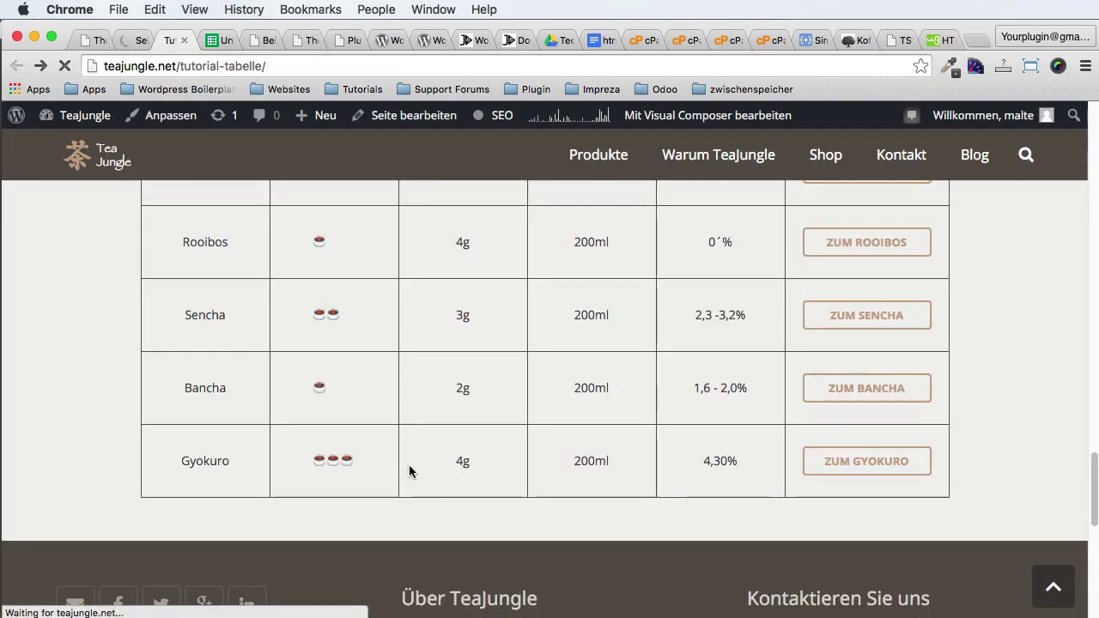
scroll(456, 450, down, 5)
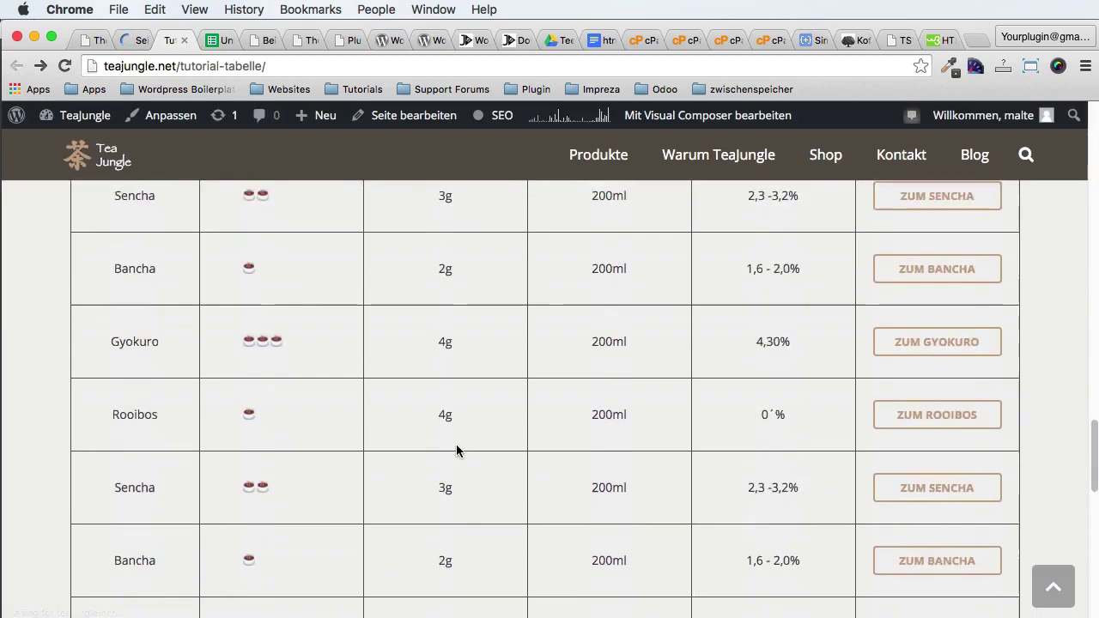
scroll(533, 460, up, 2)
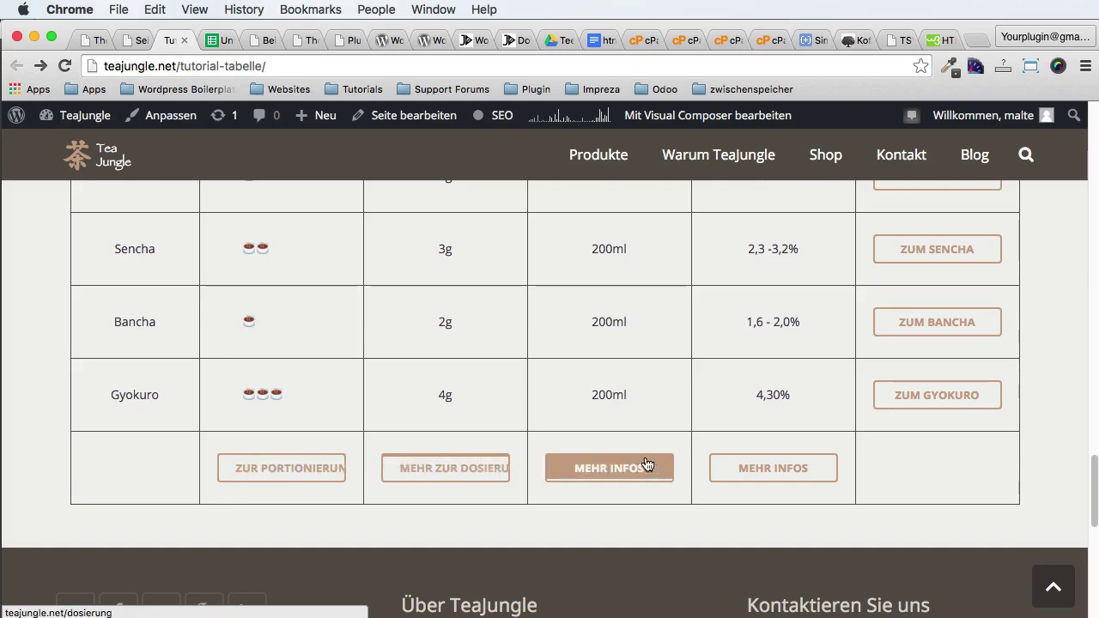
scroll(341, 266, up, 2)
Step: Back in the page editor, set the labels of the first /dosierung button and the /portion button to Mehr Infos
click(404, 115)
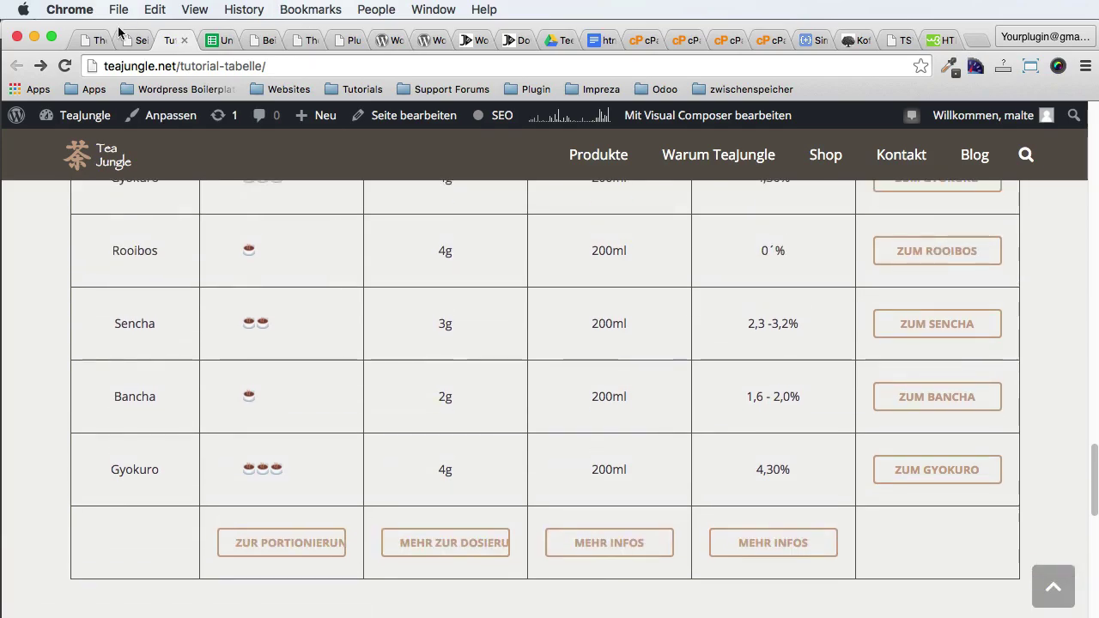
scroll(334, 455, down, 10)
scroll(337, 460, up, 6)
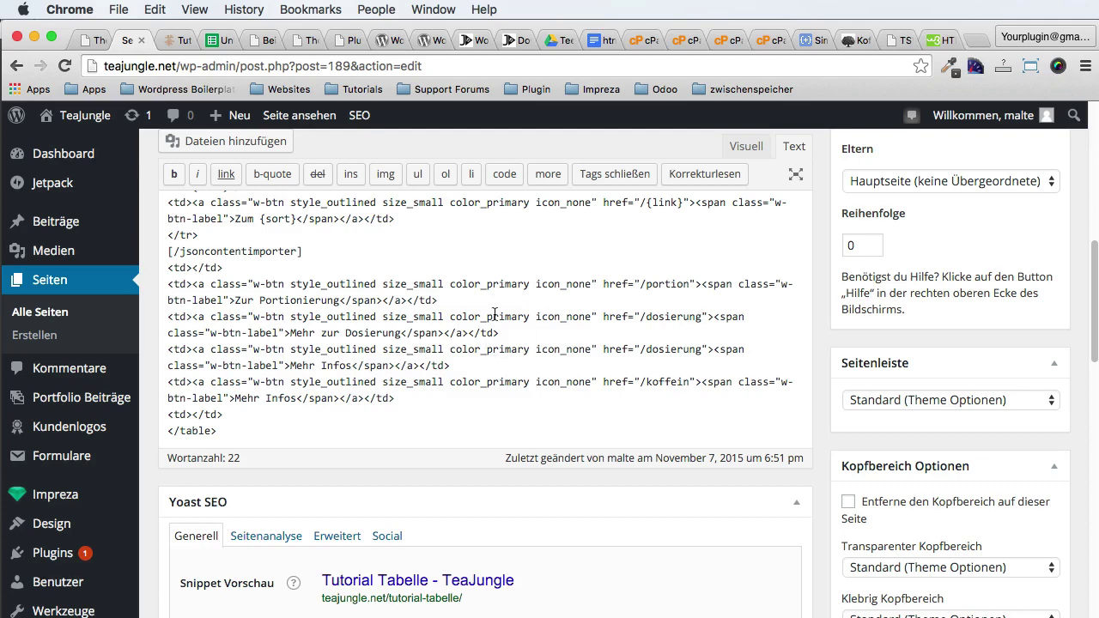
double_click(376, 331)
drag(375, 331, 316, 333)
text(Infos)
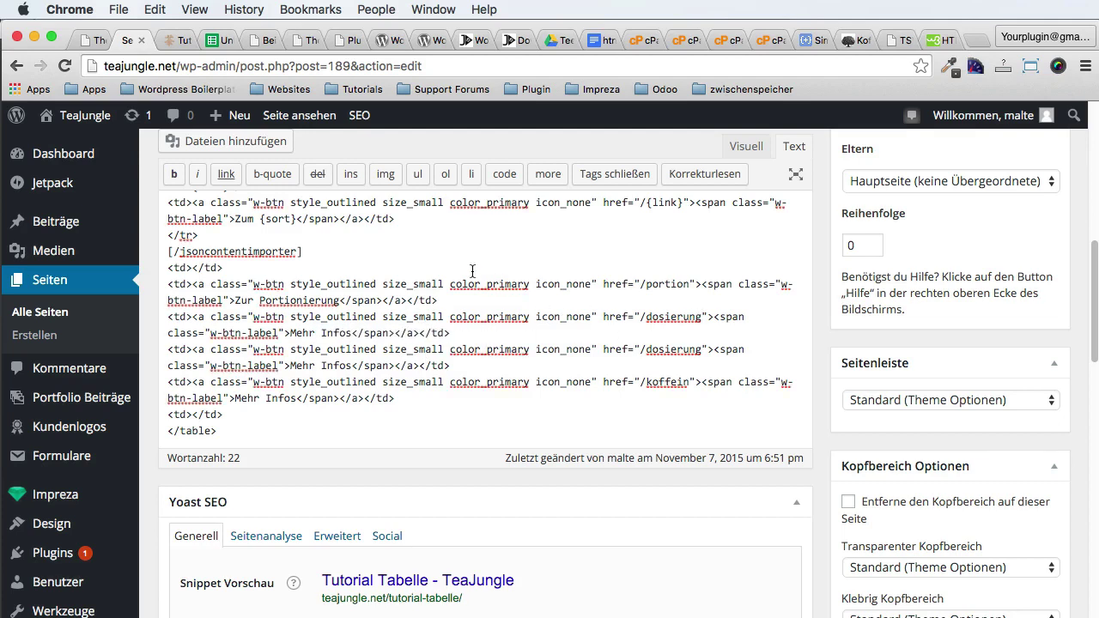
double_click(320, 305)
drag(320, 305, 254, 292)
text(Meh)
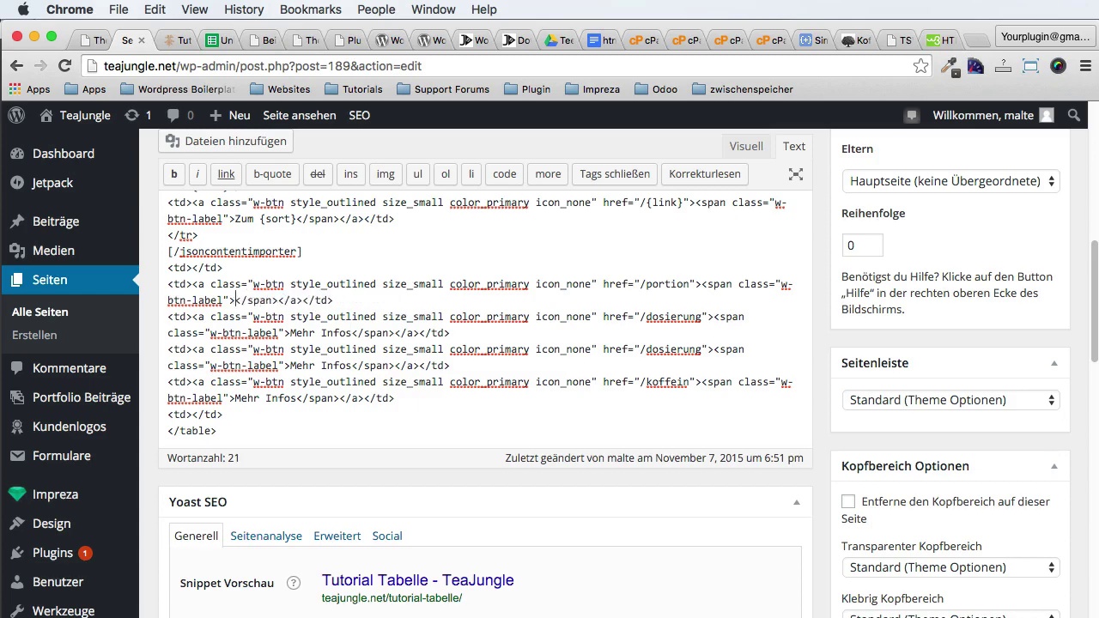
text(r Infos)
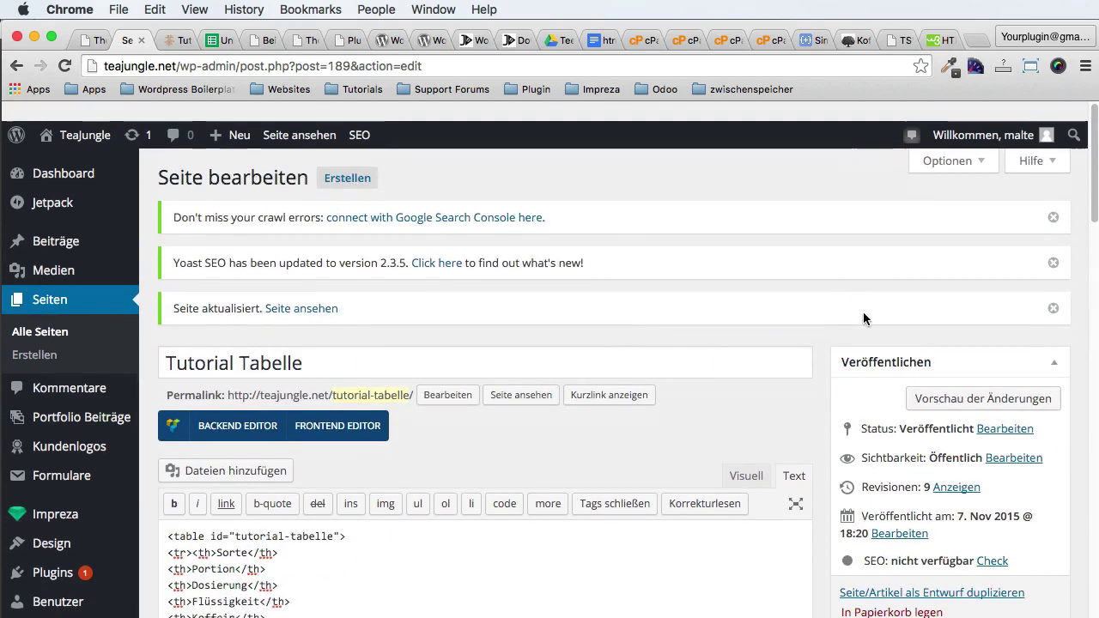
Step: Update the page, reload the published Tutorial Tabelle page and look through the tea table
scroll(960, 465, down, 3)
click(988, 460)
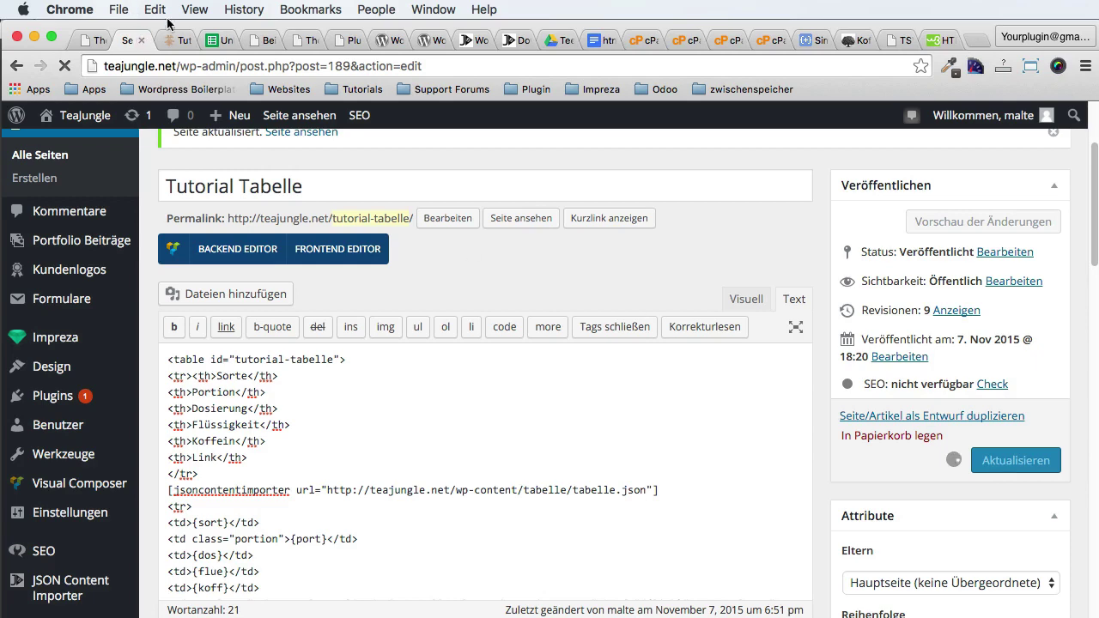
click(174, 41)
key(super+r)
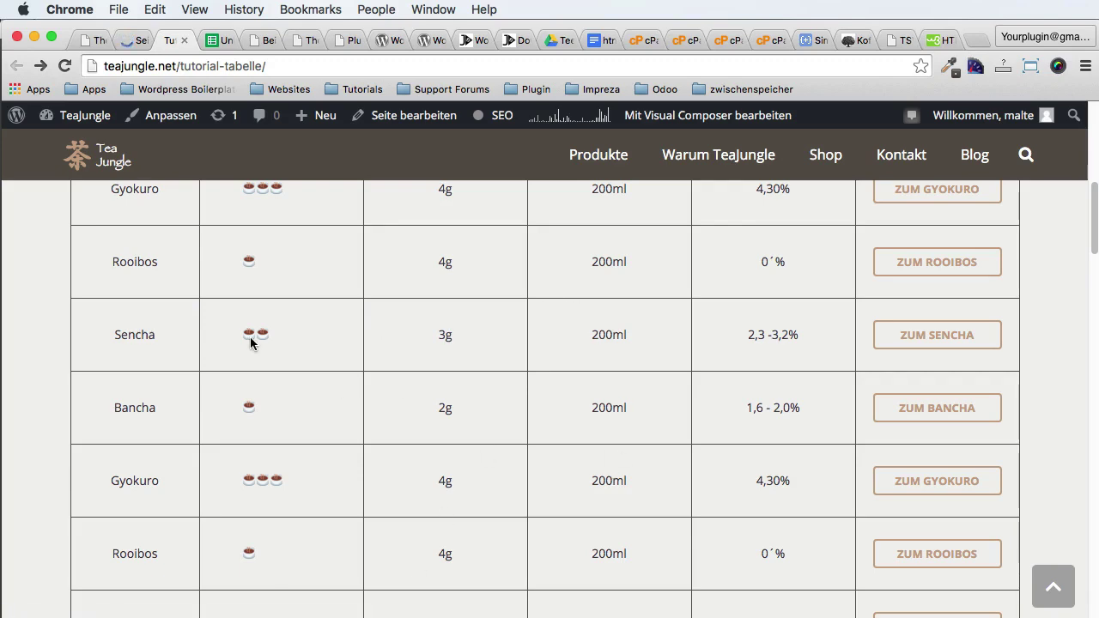
scroll(449, 356, up, 10)
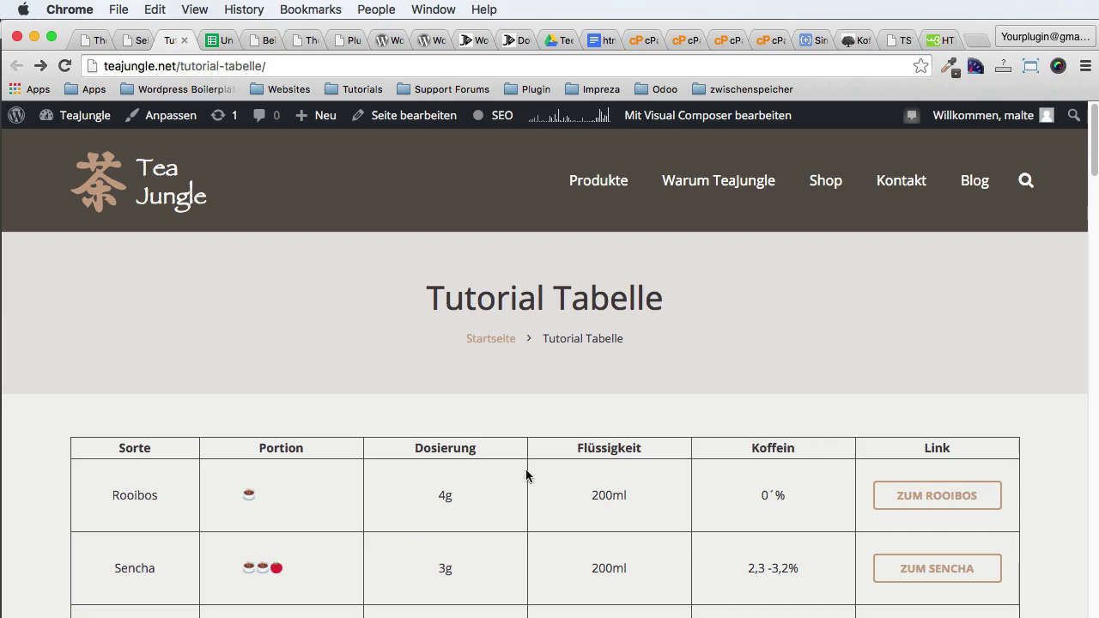
scroll(530, 490, down, 15)
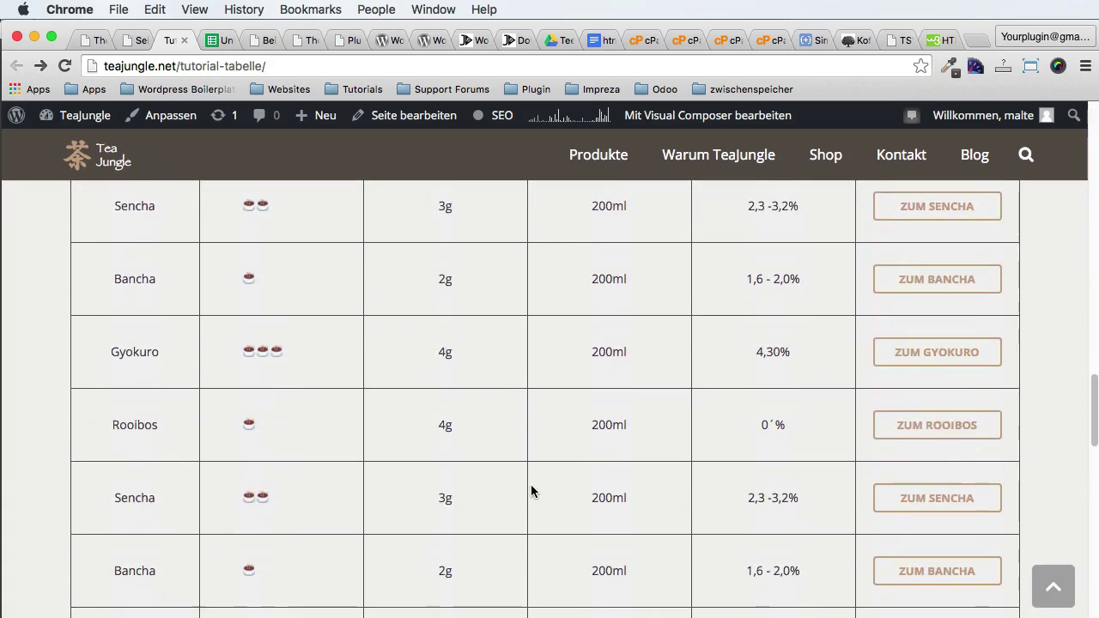
scroll(529, 487, up, 3)
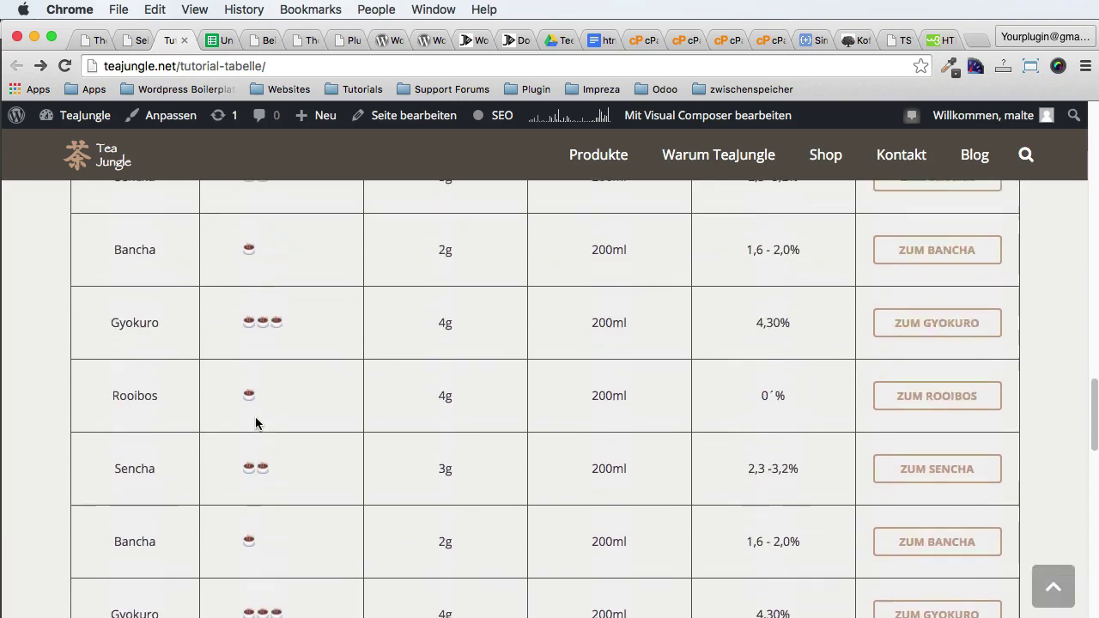
Step: Look through the published tea table and compare it with the portion column of its source spreadsheet
scroll(532, 353, down, 2)
scroll(356, 515, down, 10)
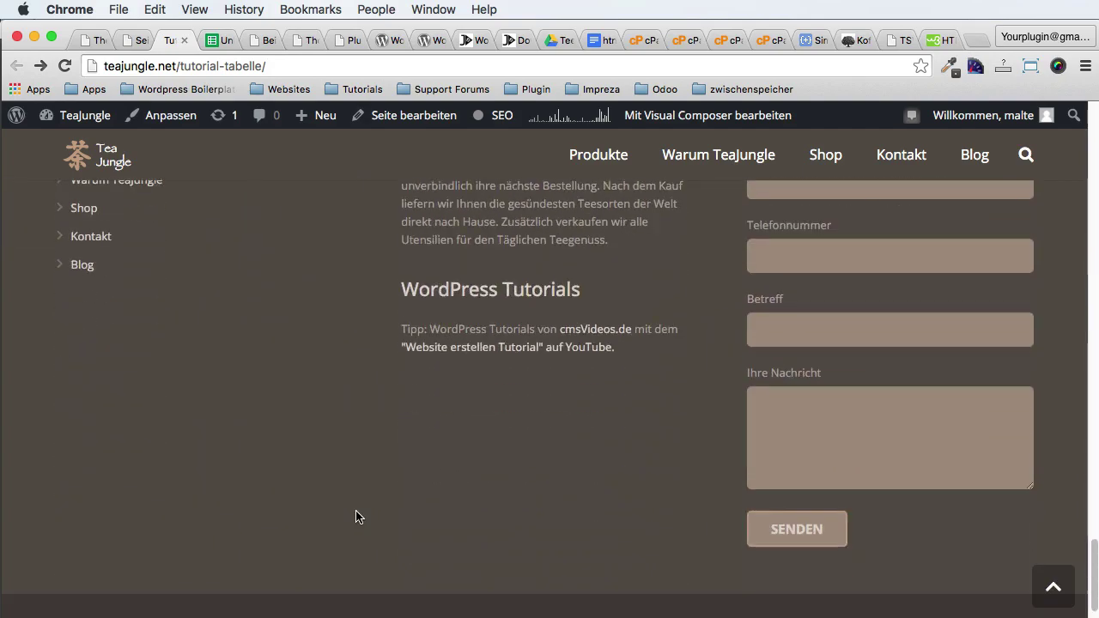
scroll(358, 515, up, 5)
scroll(358, 515, up, 15)
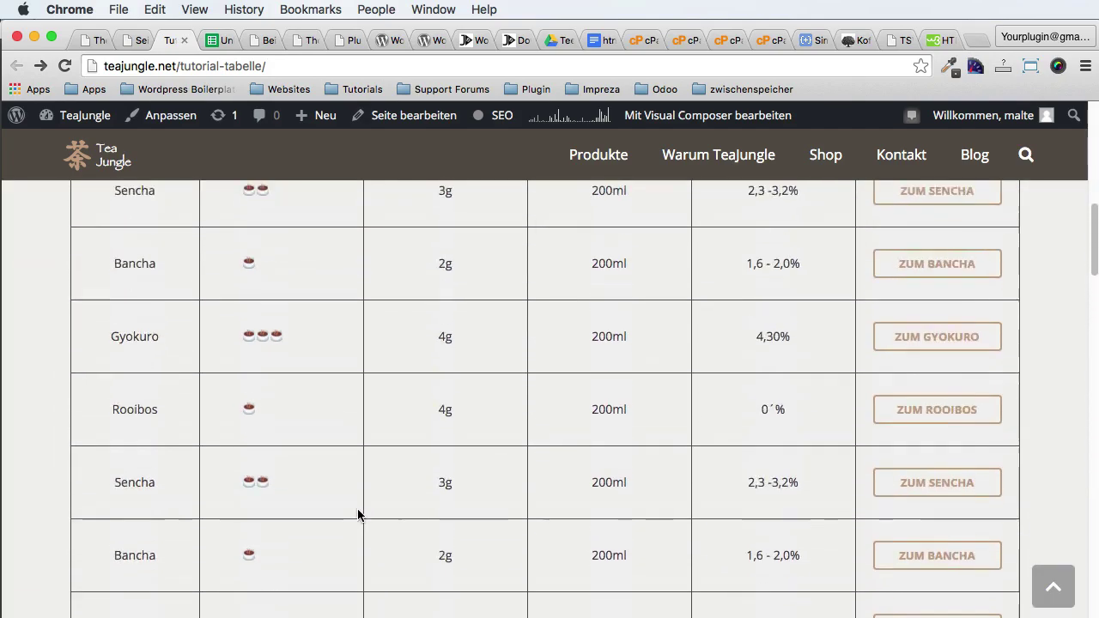
scroll(358, 516, up, 6)
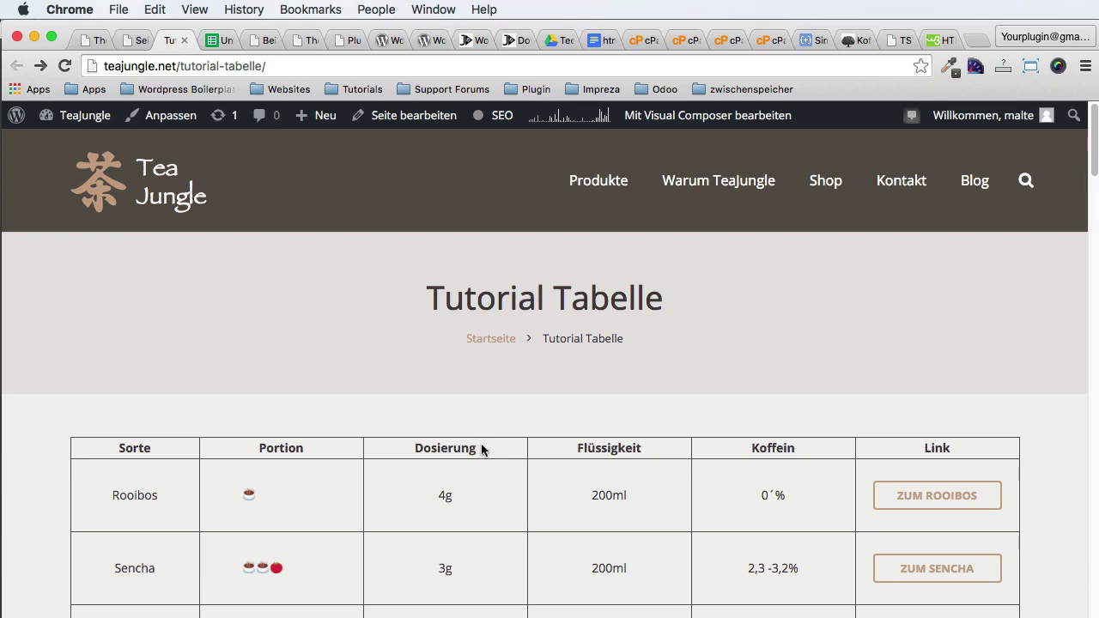
click(221, 40)
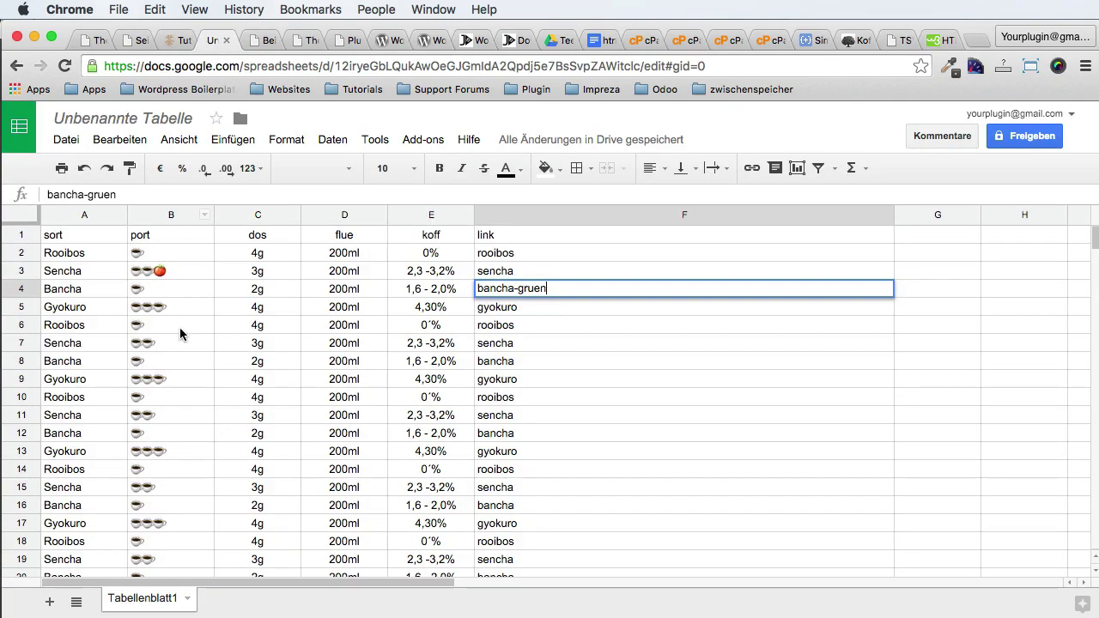
click(163, 292)
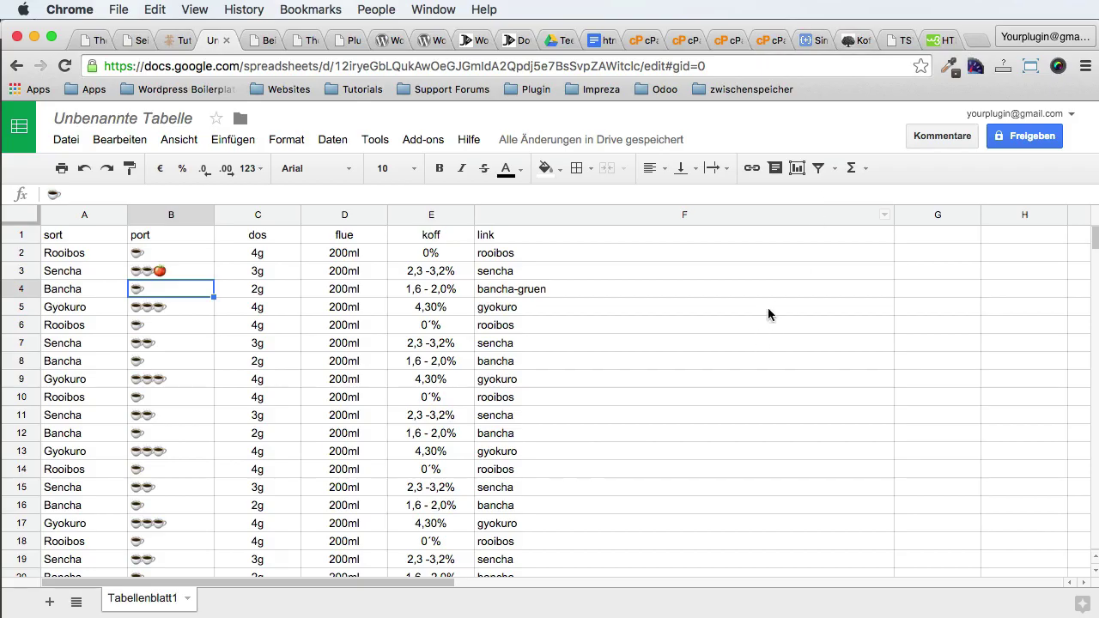
Step: Examine the caffeine content table for tea, coffee and cocoa on gruenertee.de, including its portion and dosage columns, and return to the published tea table
click(867, 39)
scroll(626, 425, up, 10)
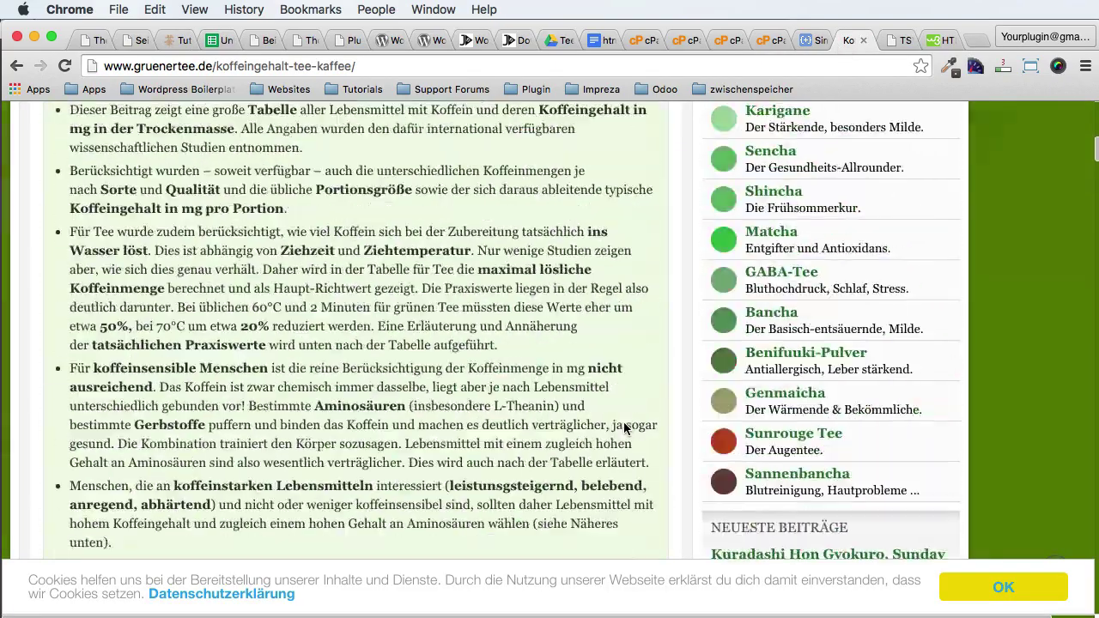
scroll(627, 428, down, 1)
scroll(627, 428, down, 10)
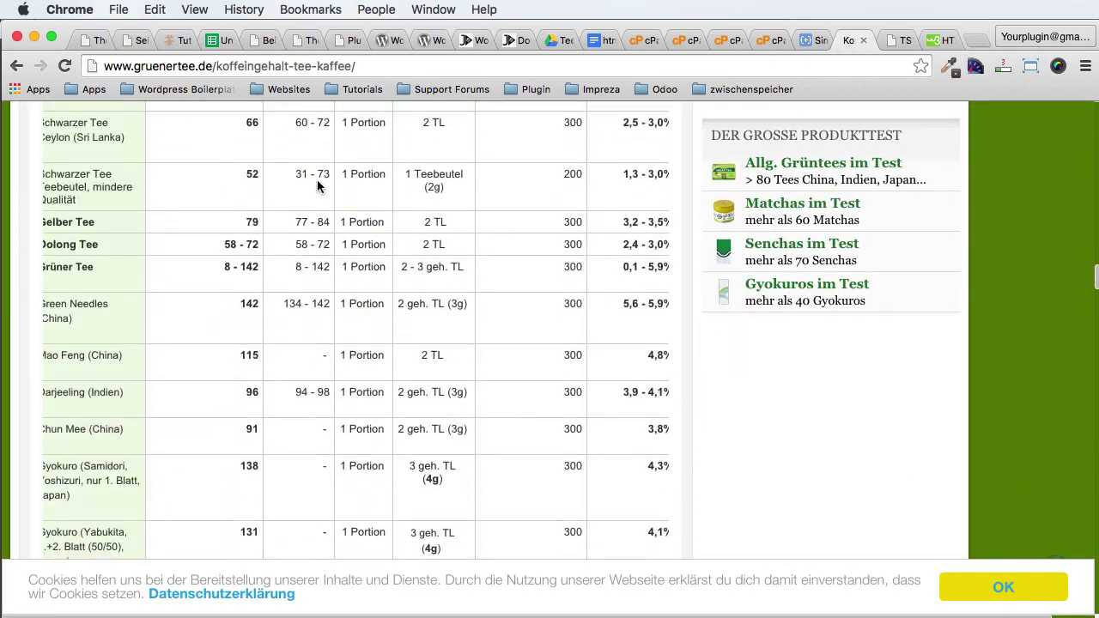
scroll(248, 378, down, 15)
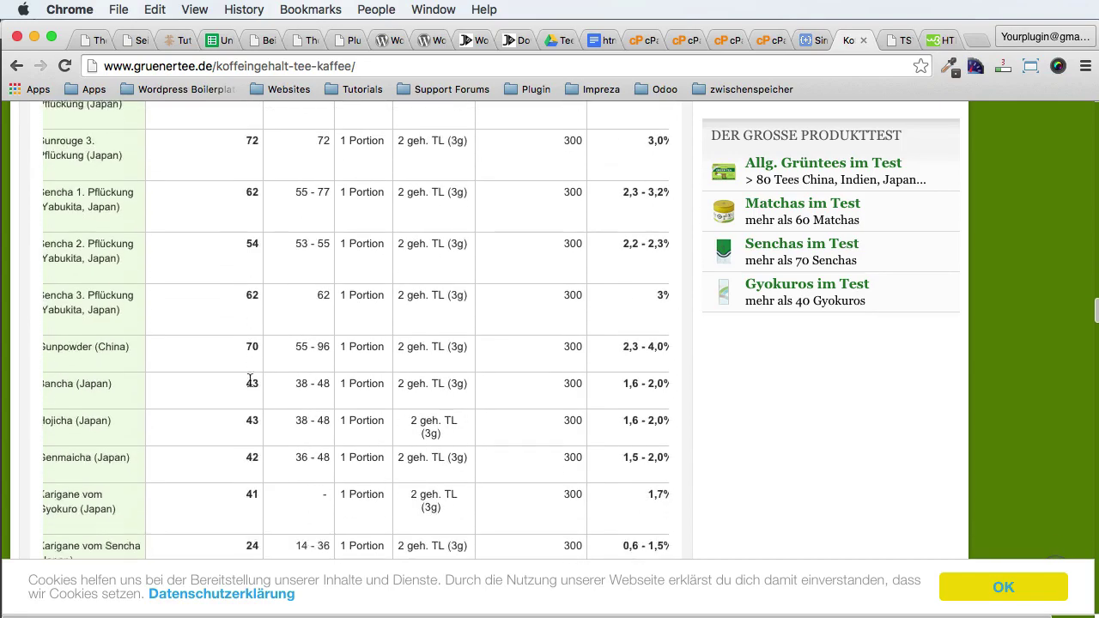
scroll(250, 386, down, 5)
scroll(432, 285, up, 5)
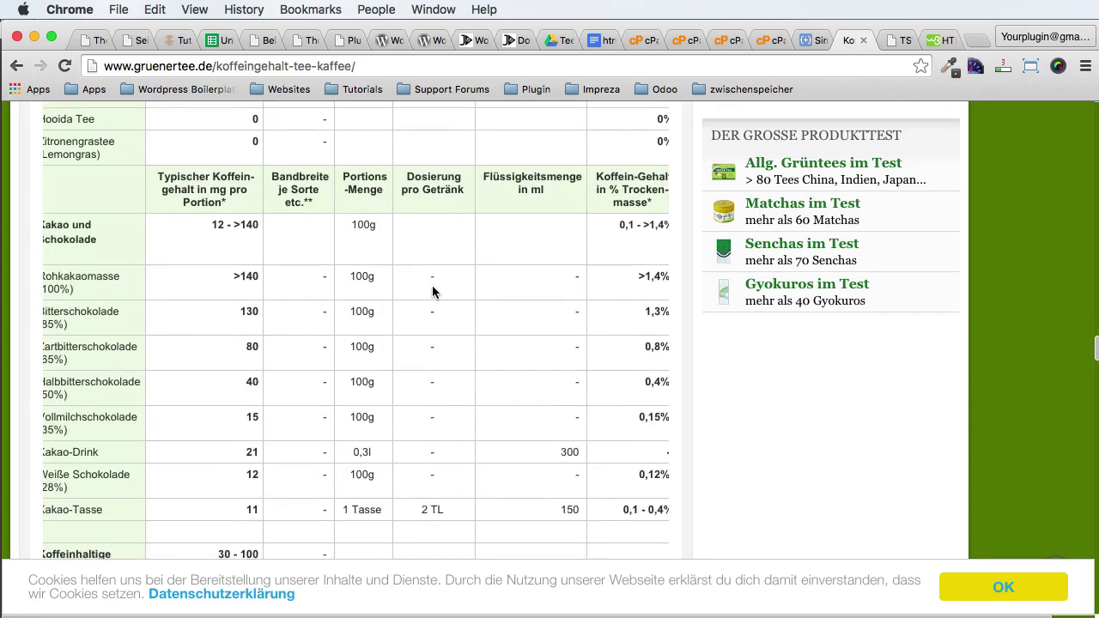
scroll(433, 286, right, 1)
scroll(415, 283, left, 2)
scroll(415, 283, right, 1)
scroll(326, 258, up, 15)
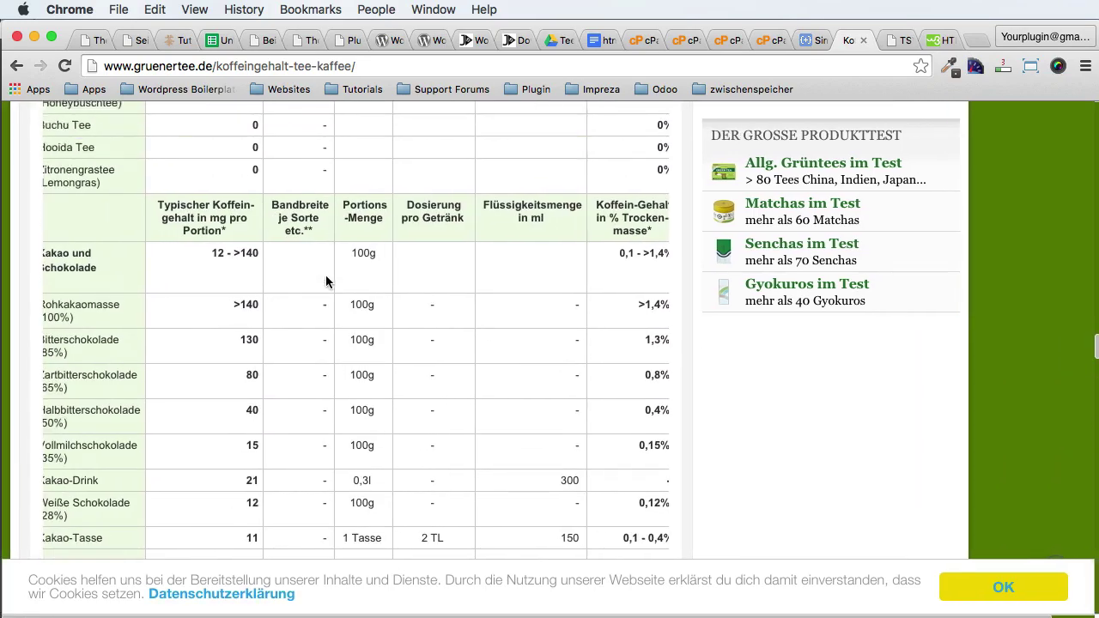
scroll(446, 242, up, 10)
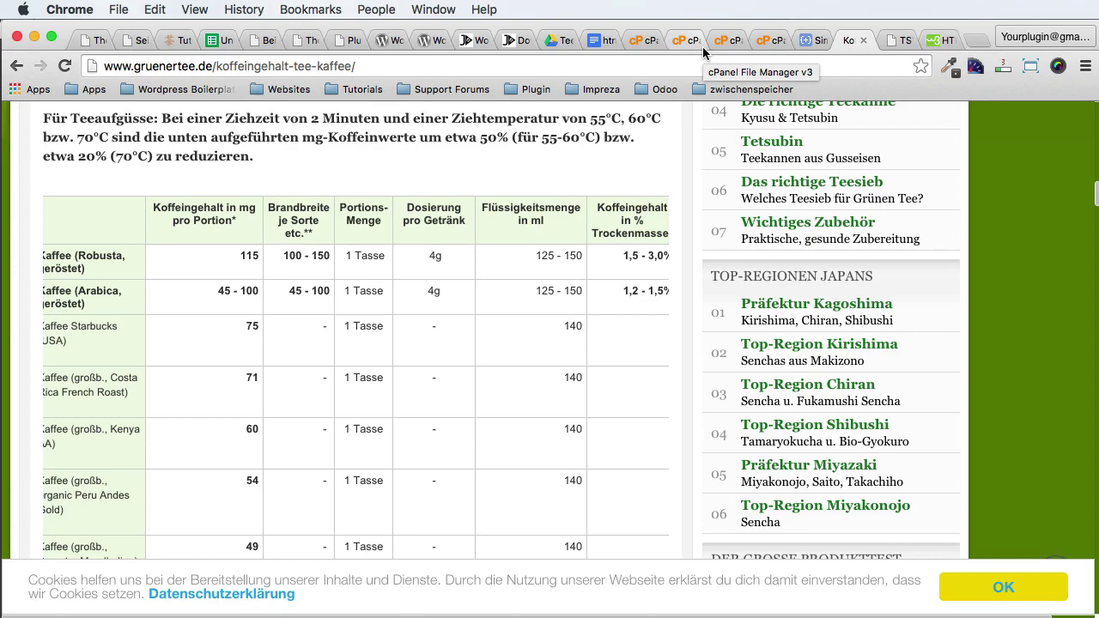
key(super+3)
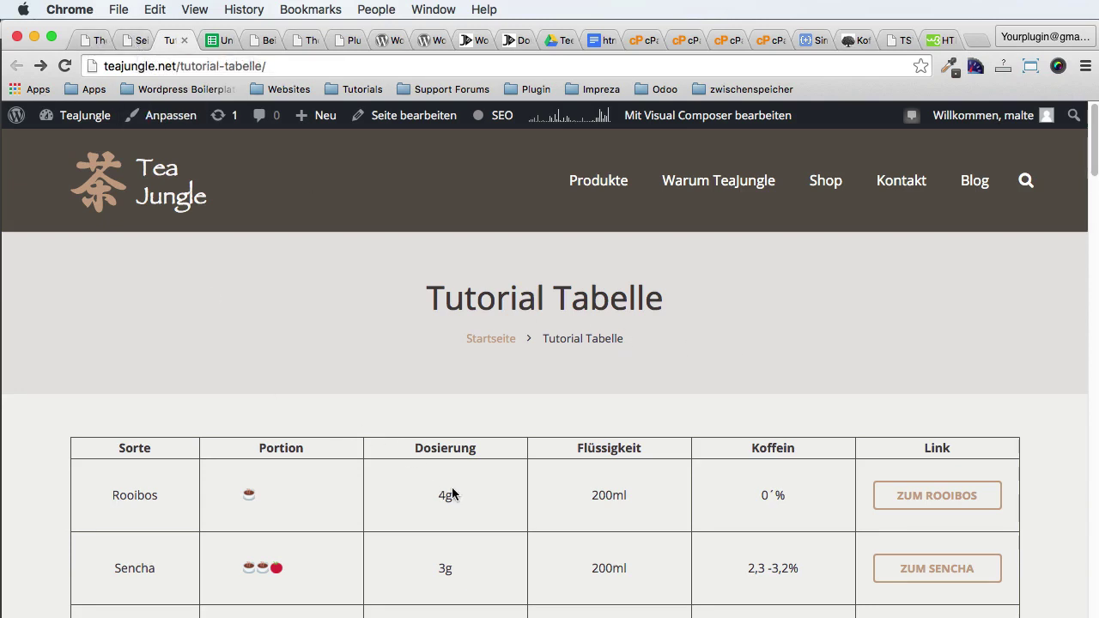
Step: In the source spreadsheet, wrap the first Sencha row's dos value in bold markup as <strong>3g</strong>
click(216, 38)
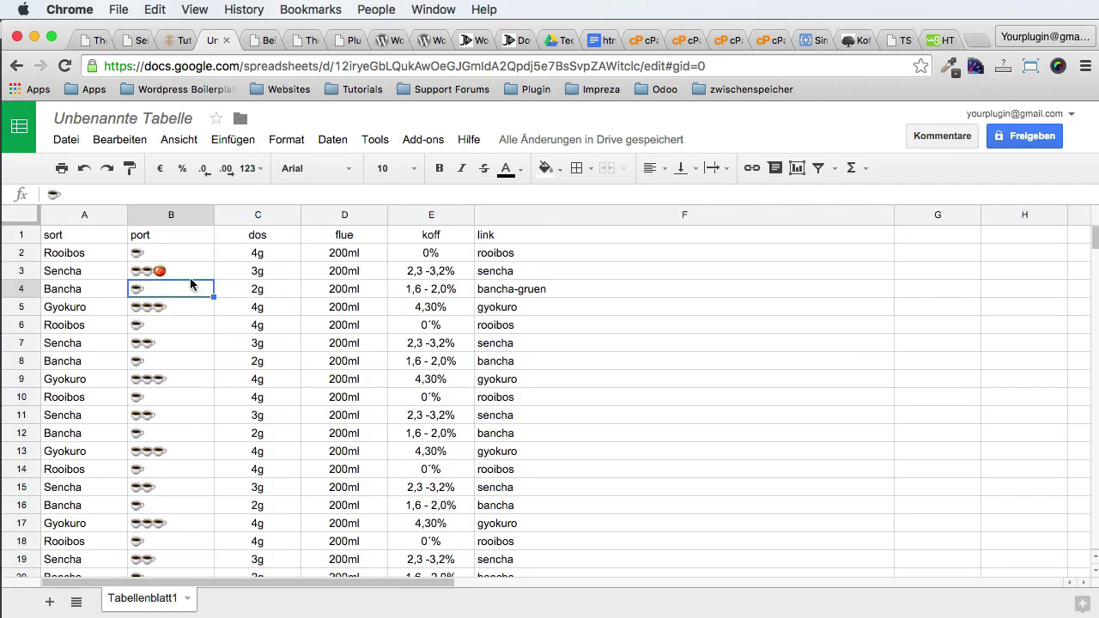
double_click(239, 269)
click(239, 270)
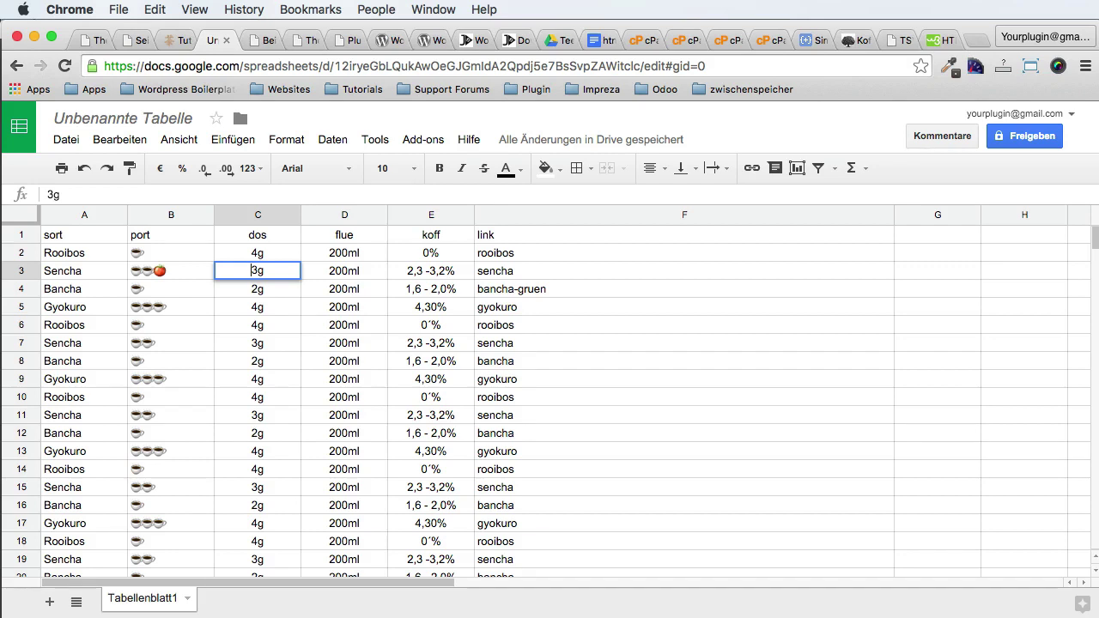
text(<)
text(strong>3g)
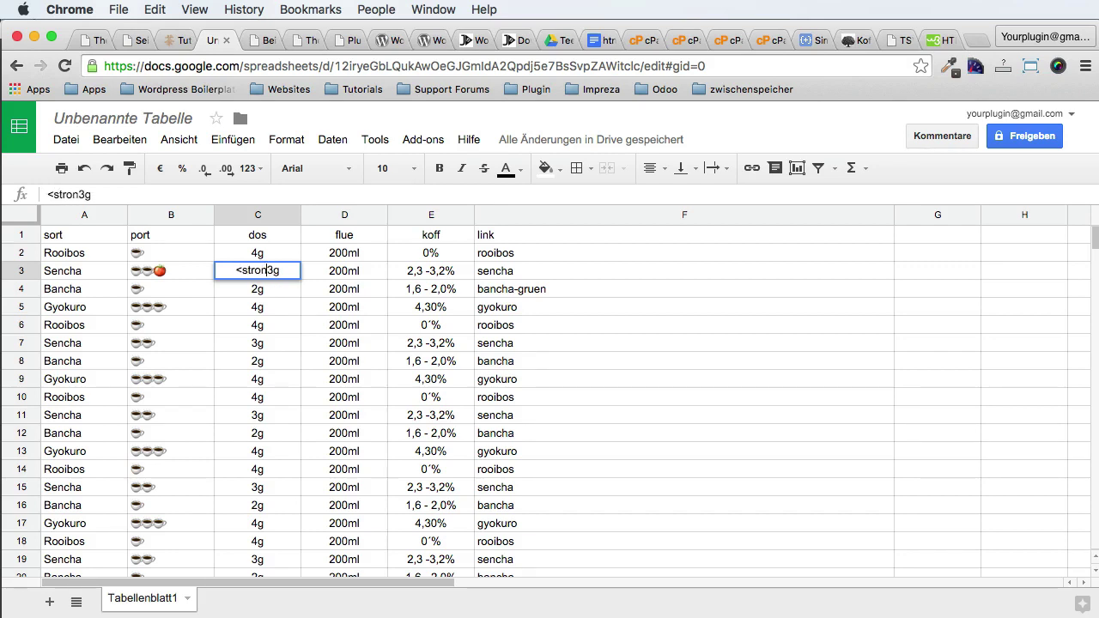
text(</strong>)
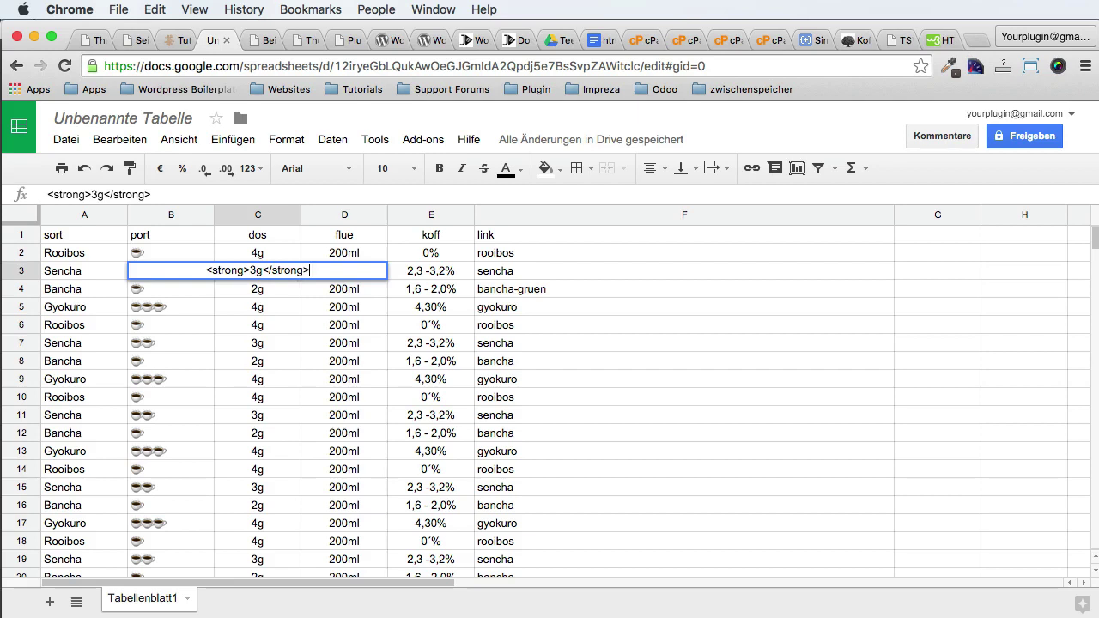
key(Return)
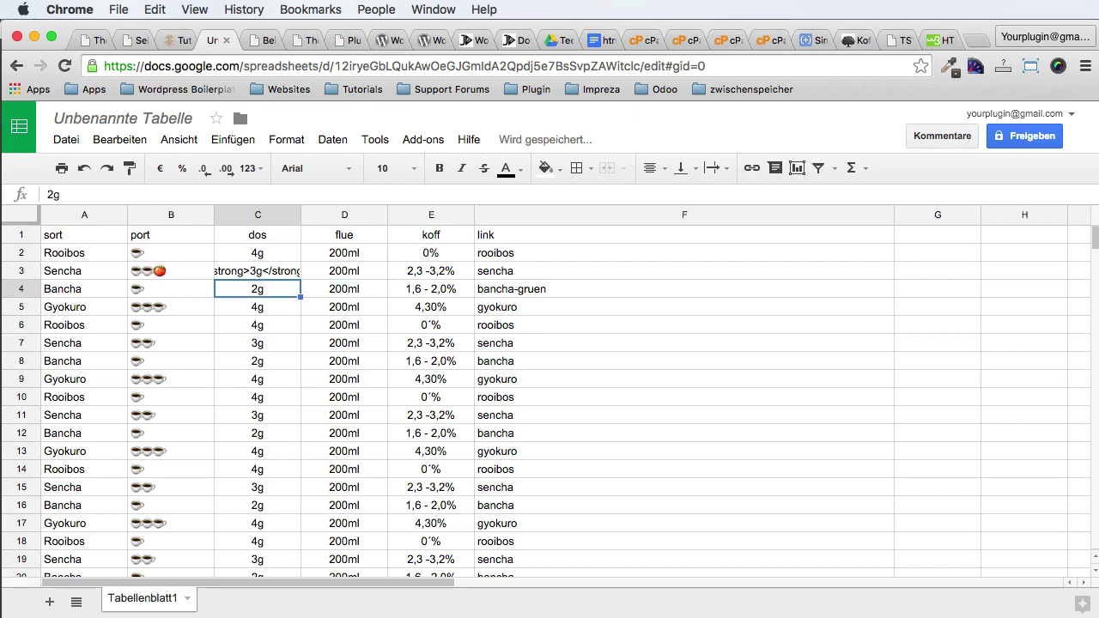
Step: Download the current sheet as tab-separated values and copy the exported TSV content from TextMate
click(251, 275)
click(66, 139)
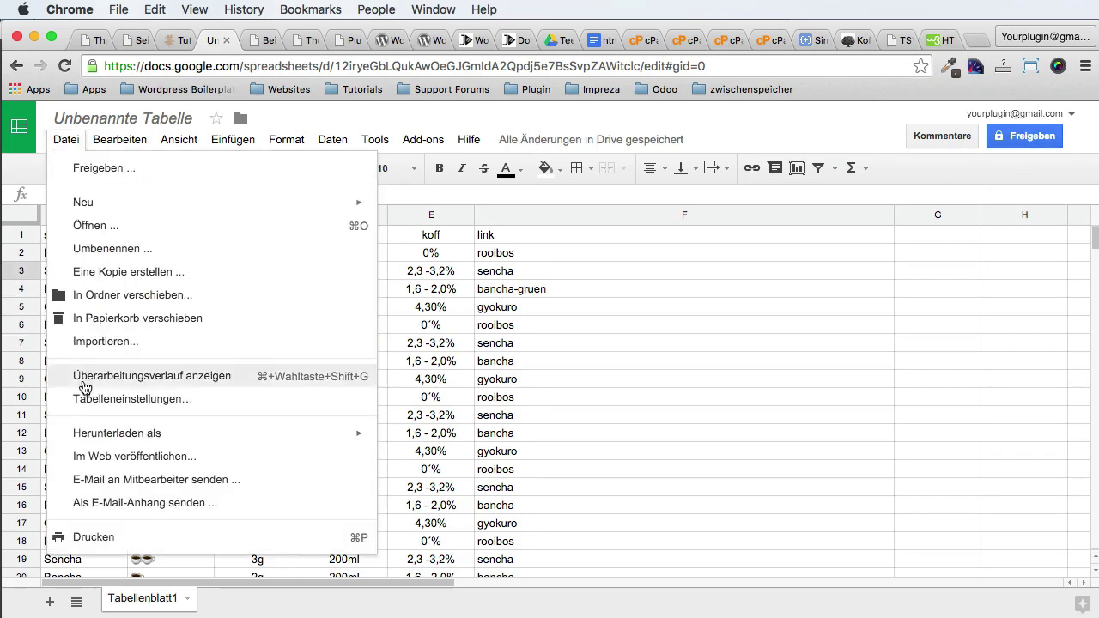
mouse_move(99, 438)
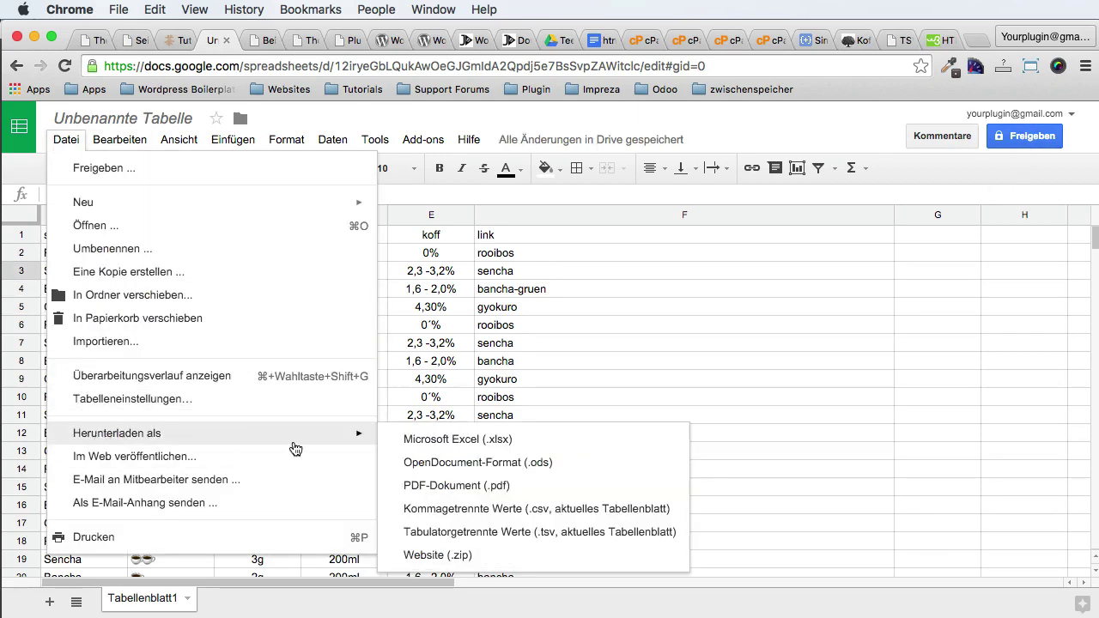
click(538, 532)
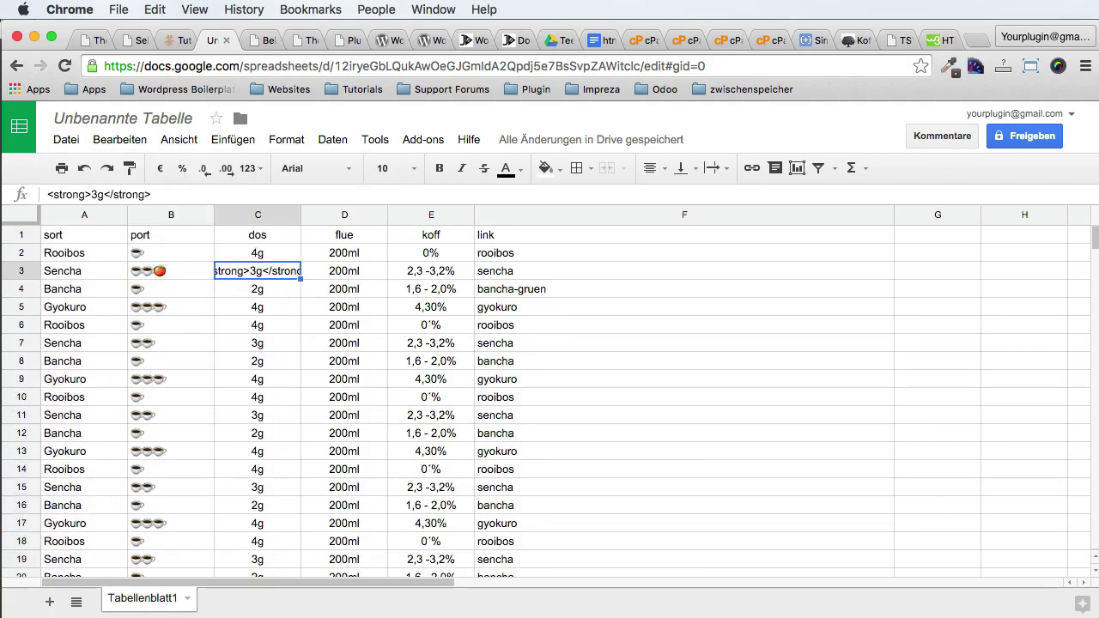
key(super+Tab)
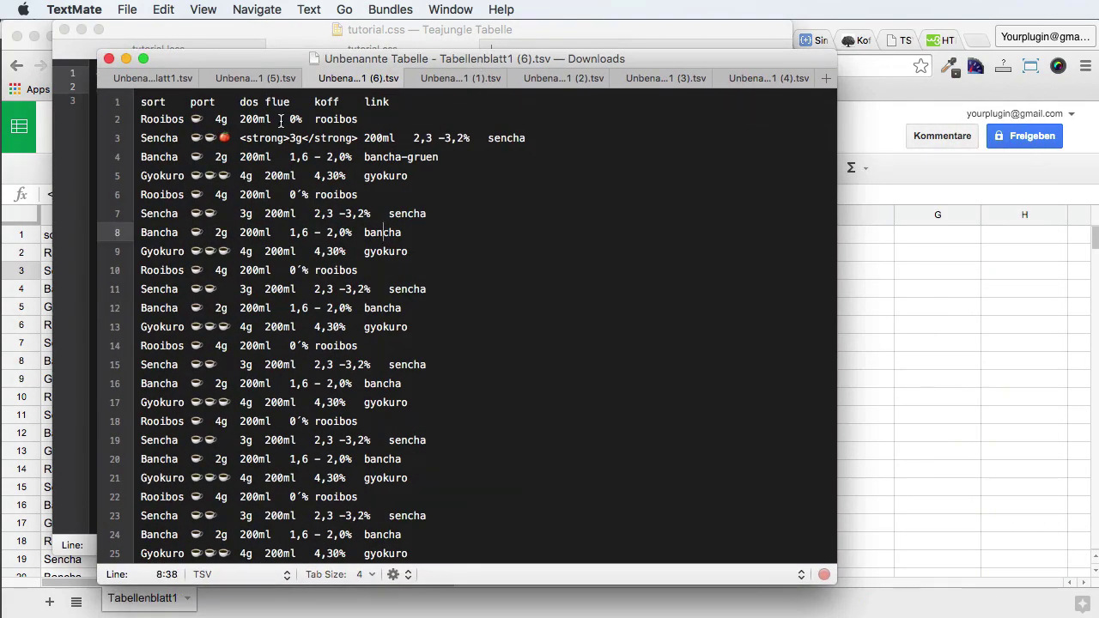
key(super+Tab)
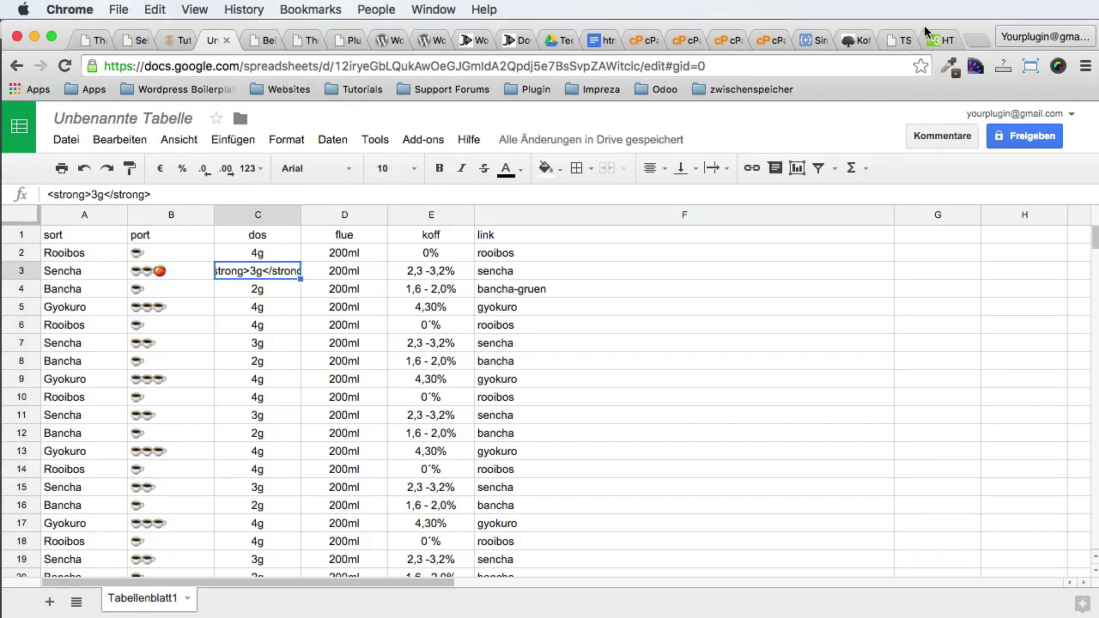
Step: Replace the input of the TSV to JSON converter with the new TSV data and copy the complete JSON output
click(893, 41)
click(82, 307)
key(super+a)
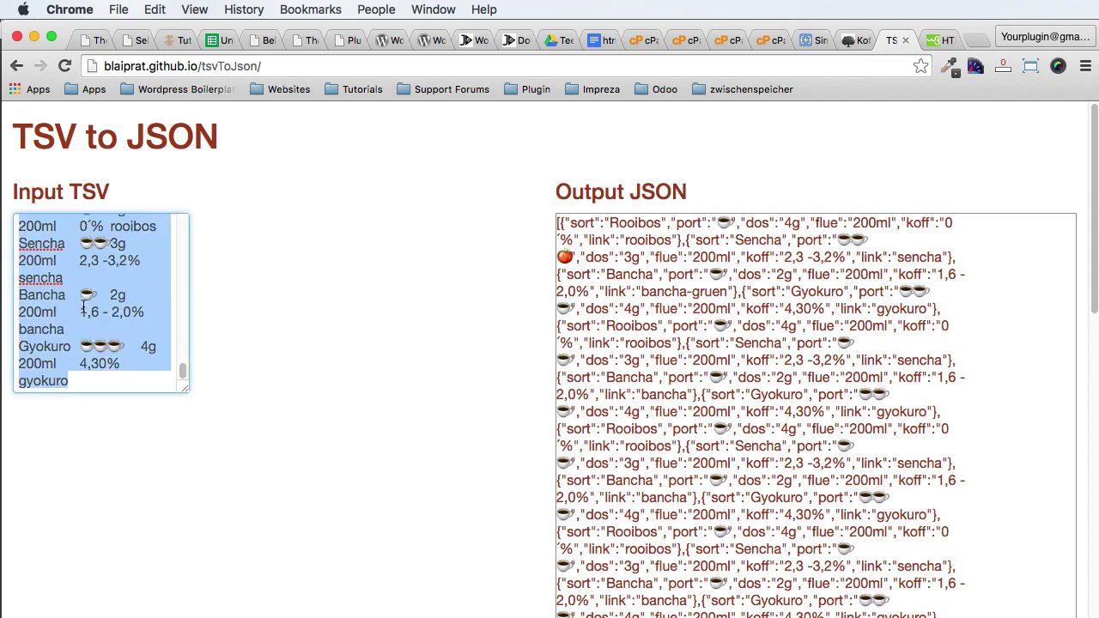
key(super+v)
drag(829, 345, 815, 344)
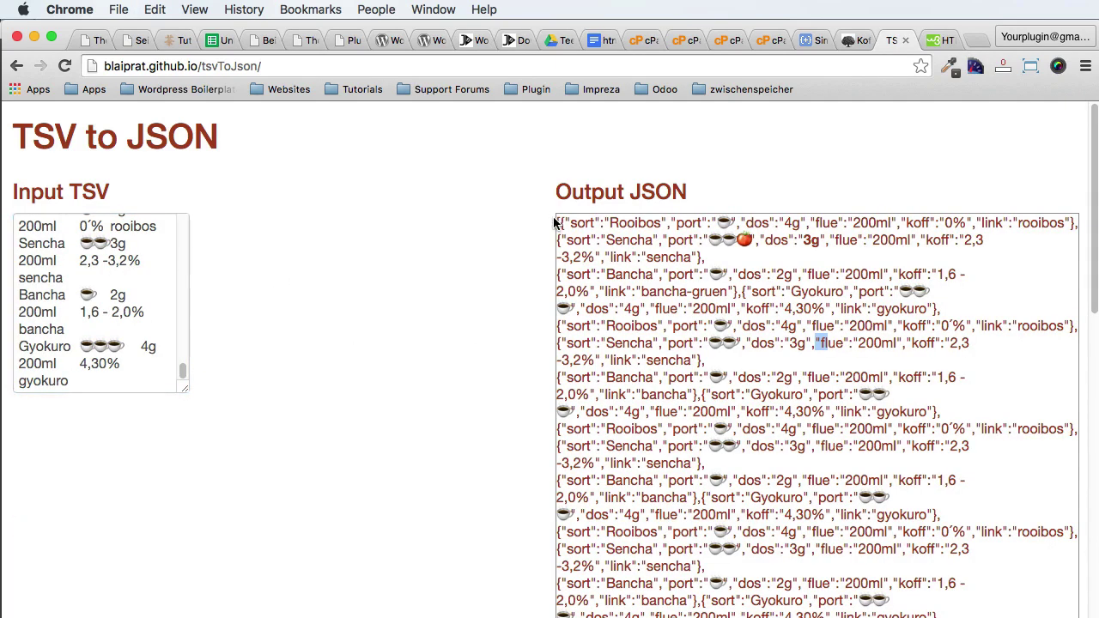
drag(554, 223, 960, 300)
click(562, 224)
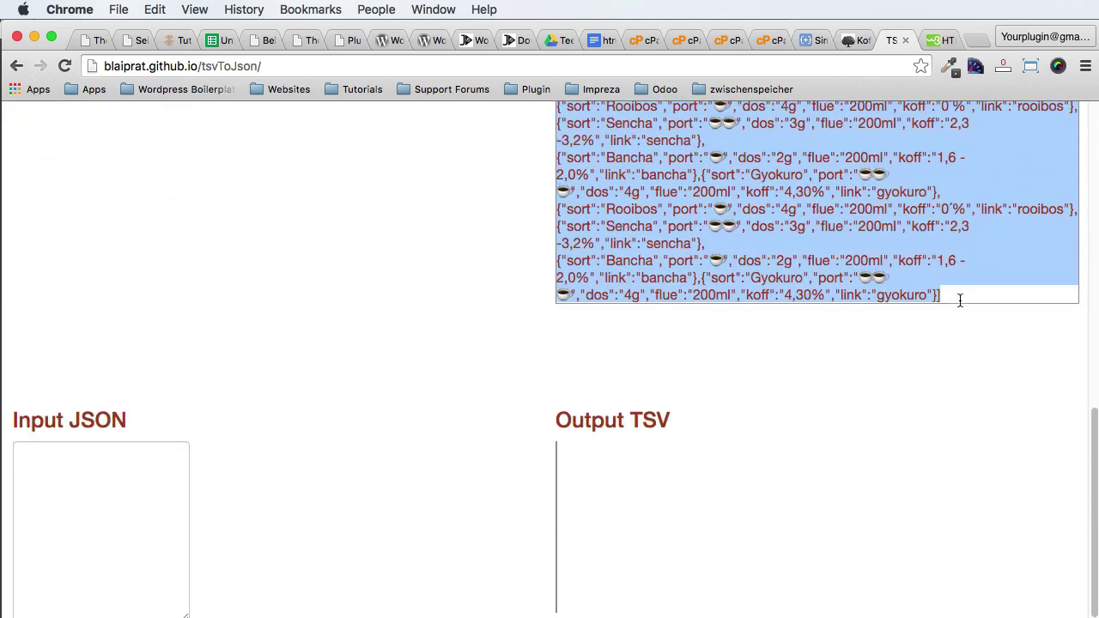
Step: Replace the entire content of tabelle.json in the cPanel file editor with the copied JSON and save the file
click(778, 41)
click(720, 40)
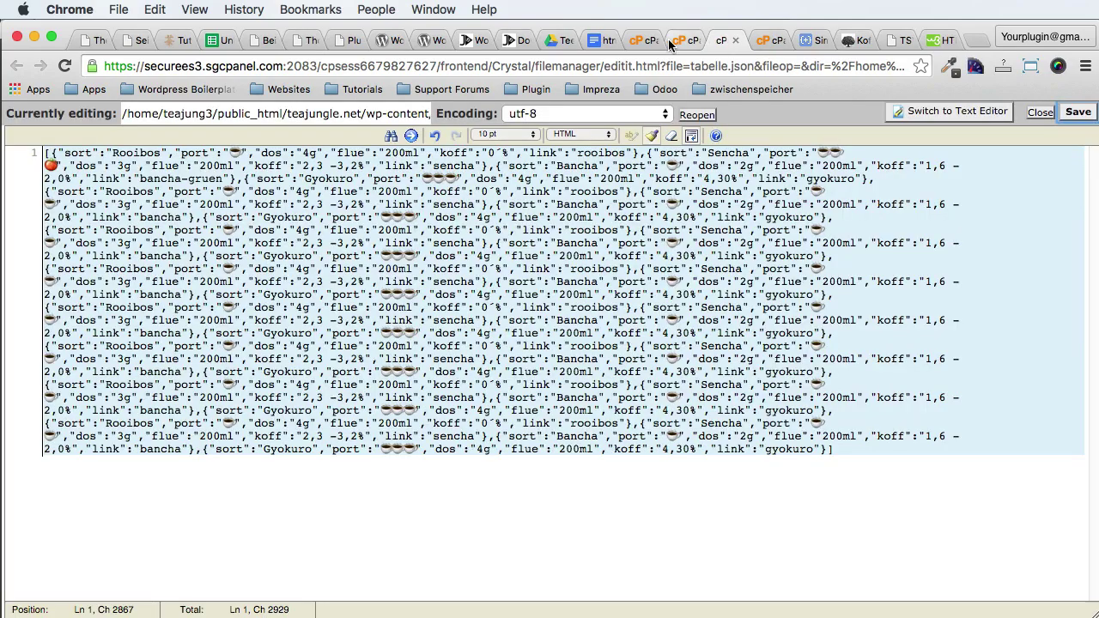
key(super+a)
key(super+v)
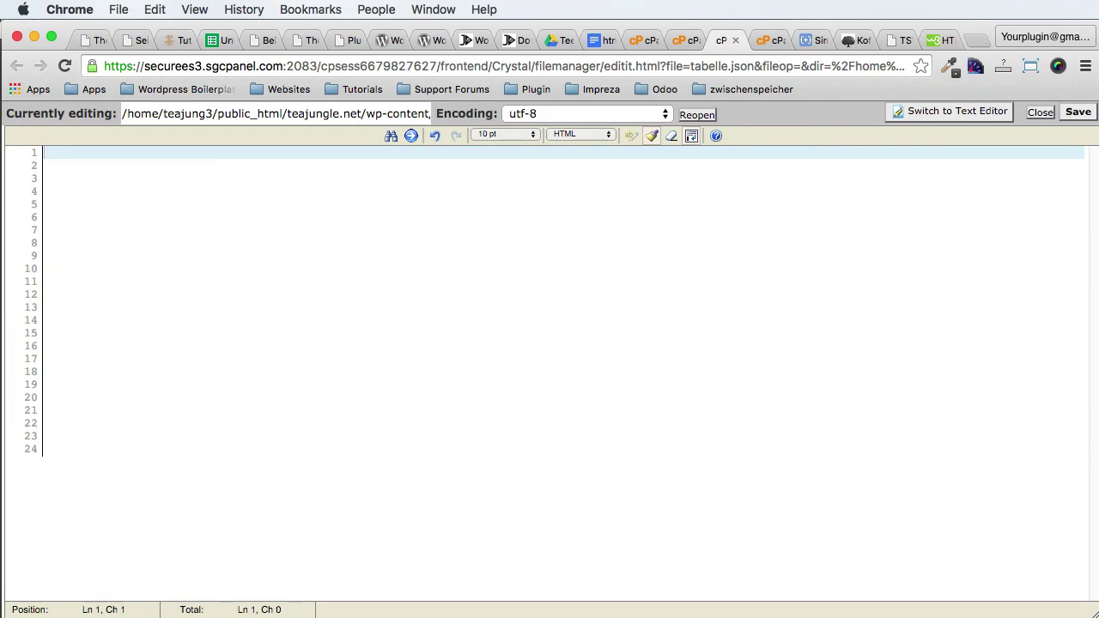
click(1089, 110)
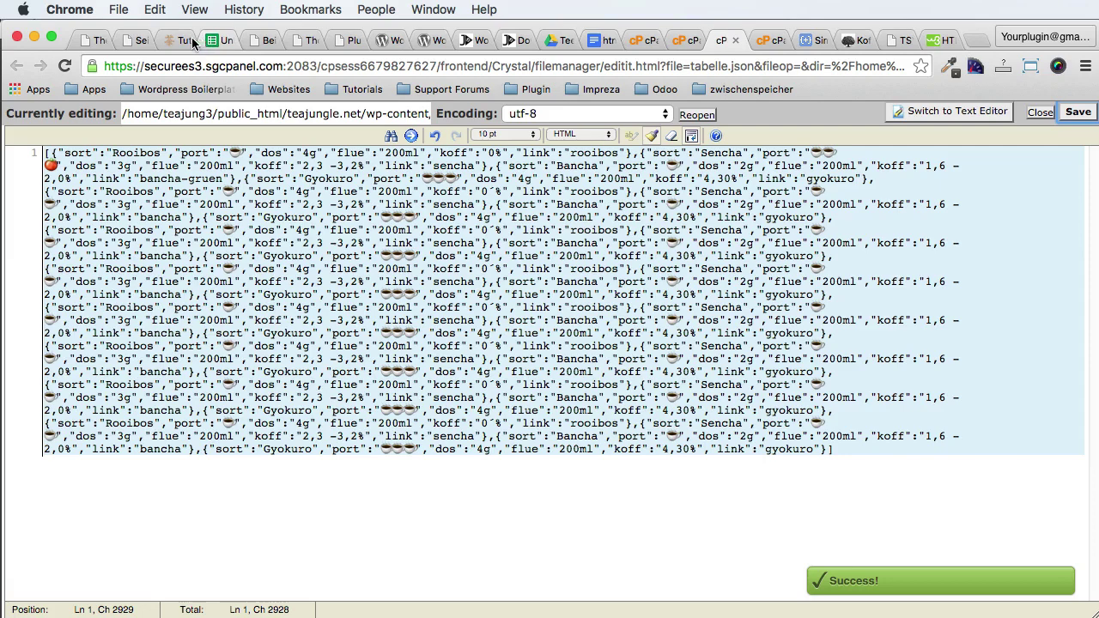
Step: Reload the published Tutorial Tabelle page and check the Dosierung column of the first Sencha row
click(193, 43)
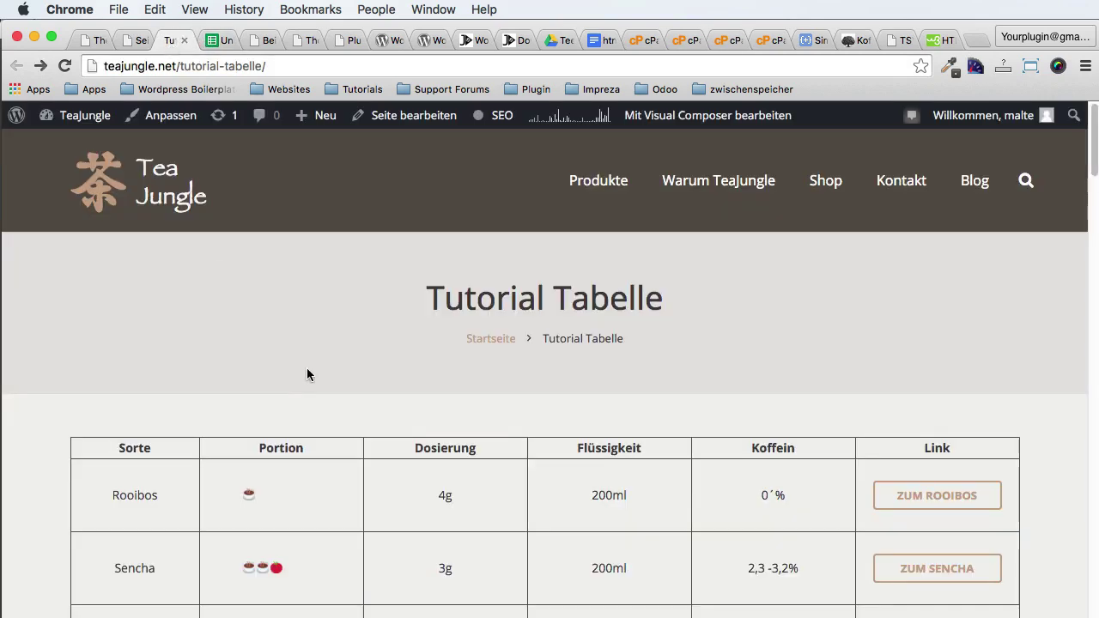
key(super+r)
scroll(355, 443, down, 4)
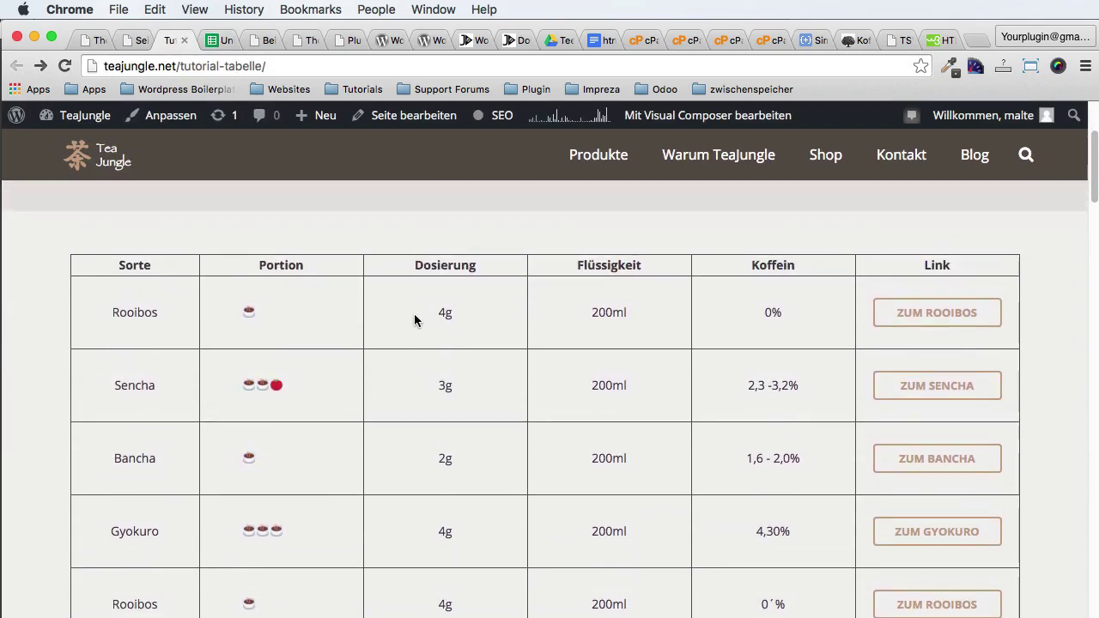
Step: In the page editor's table code, change the {dos} placeholder to {dos:html}
click(133, 42)
scroll(301, 462, down, 3)
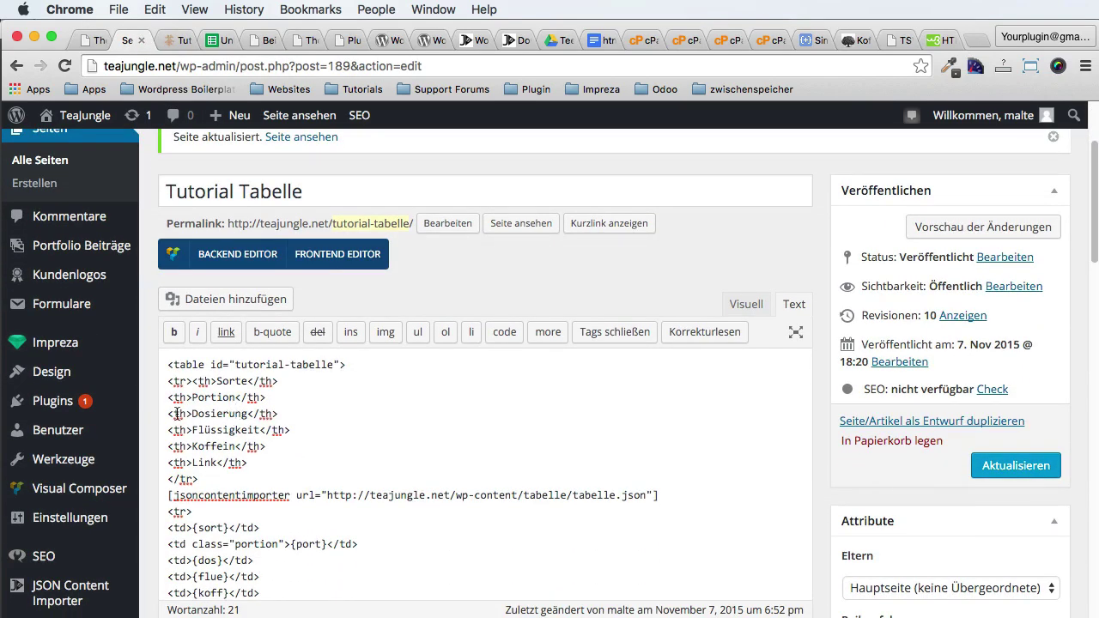
scroll(176, 414, down, 3)
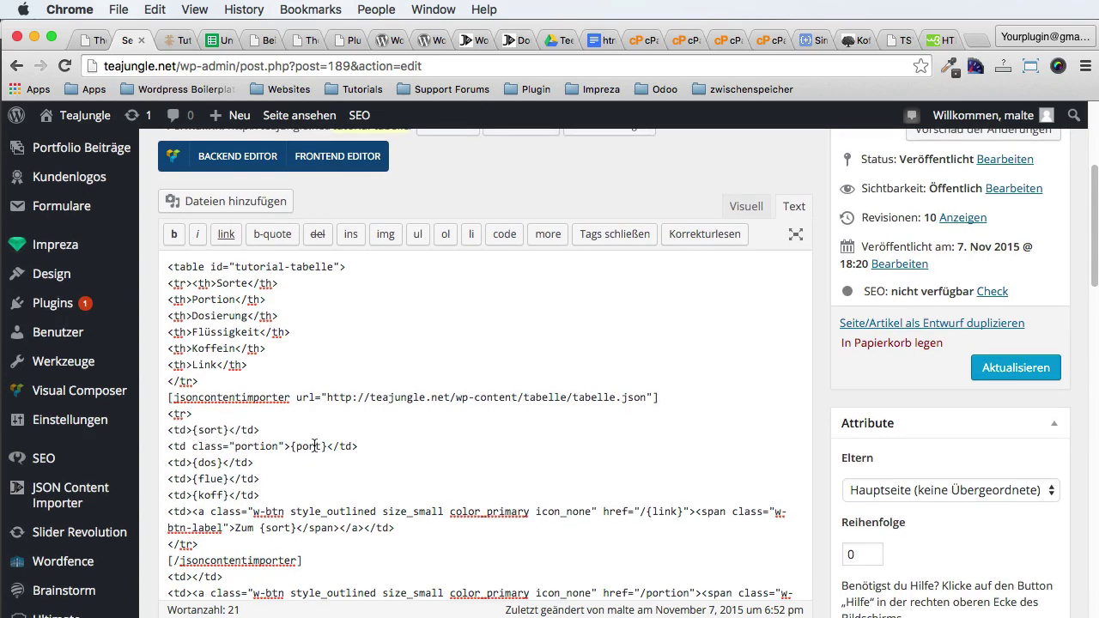
scroll(297, 451, down, 1)
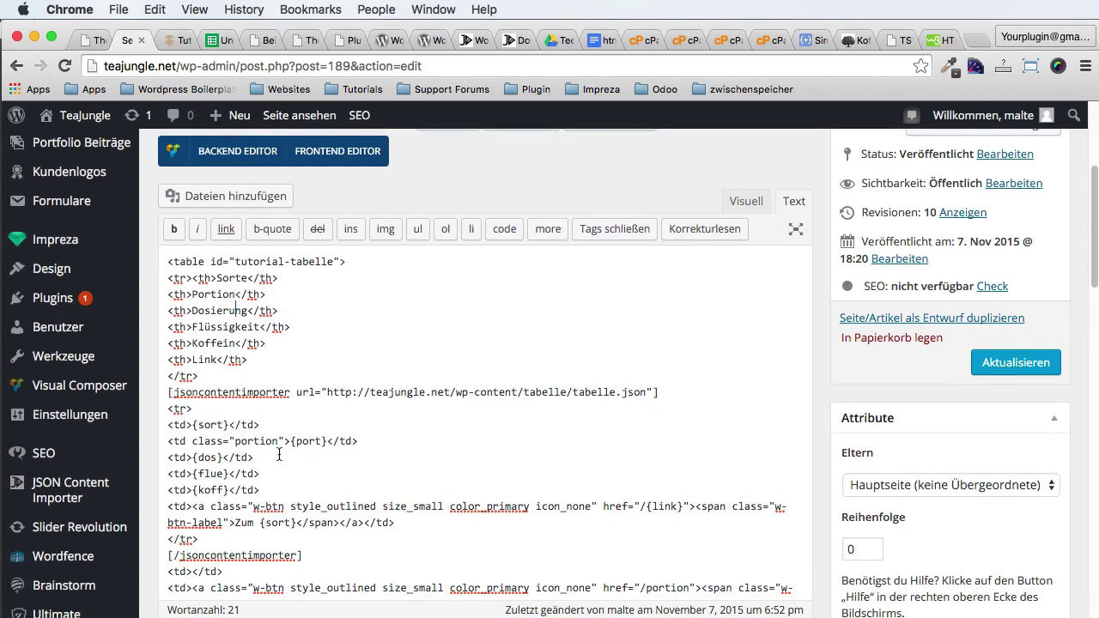
click(218, 458)
text(:html)
Step: Update the page and reload the published Tutorial Tabelle page
click(986, 362)
click(176, 40)
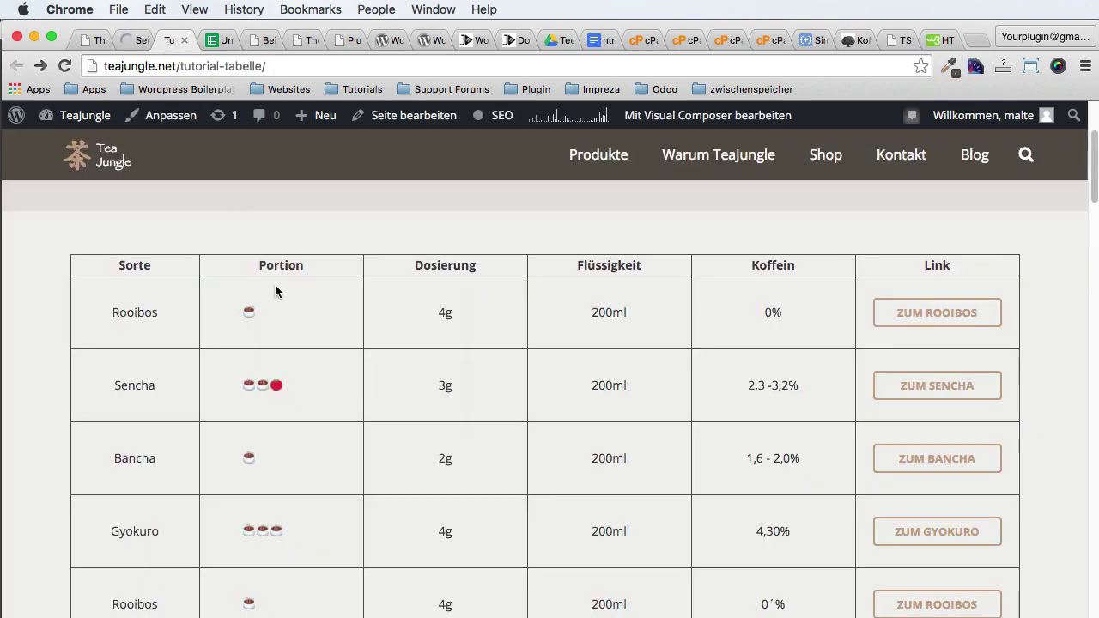
key(super+r)
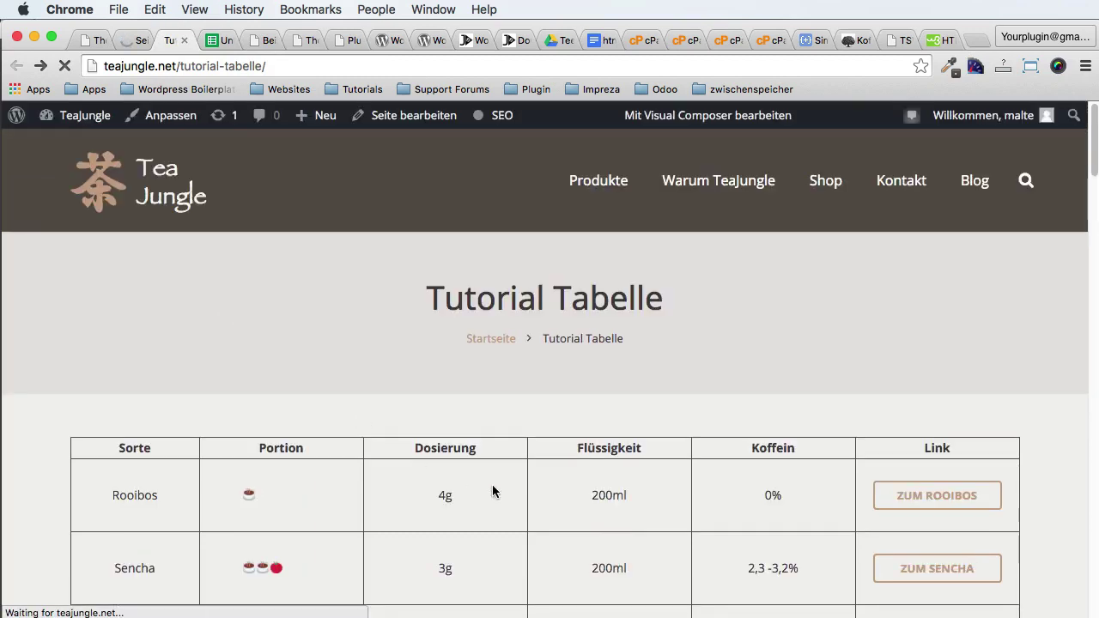
Step: Inspect the HTML of the first Sencha row's Dosierung cell and compare it with the spreadsheet's dos entry
scroll(490, 485, down, 3)
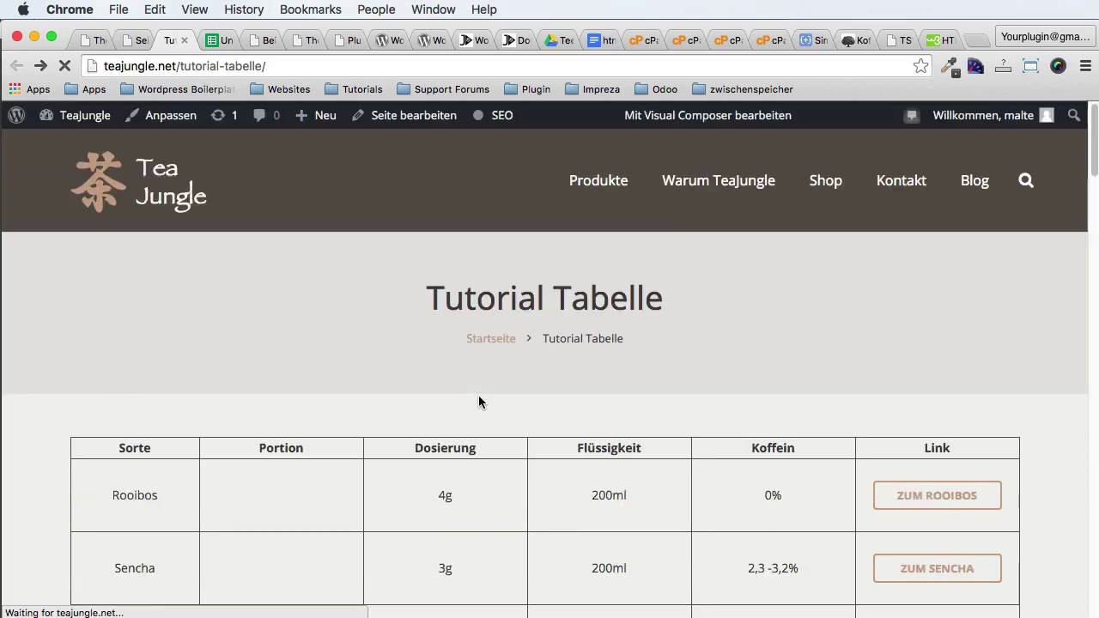
scroll(667, 428, down, 2)
double_click(445, 466)
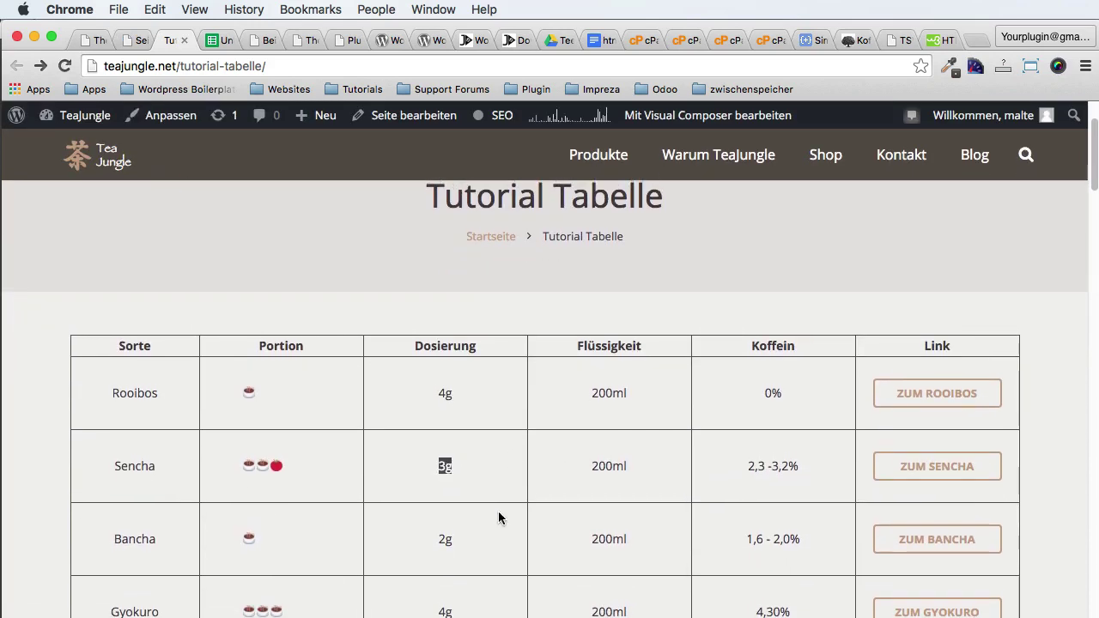
right_click(445, 465)
click(514, 556)
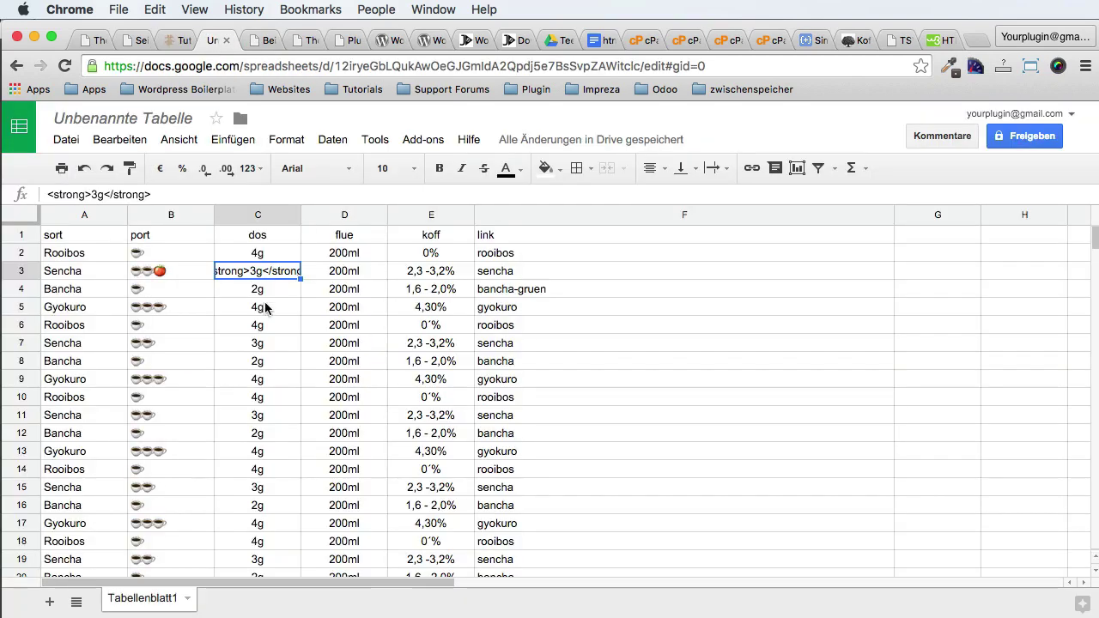
click(247, 290)
click(238, 273)
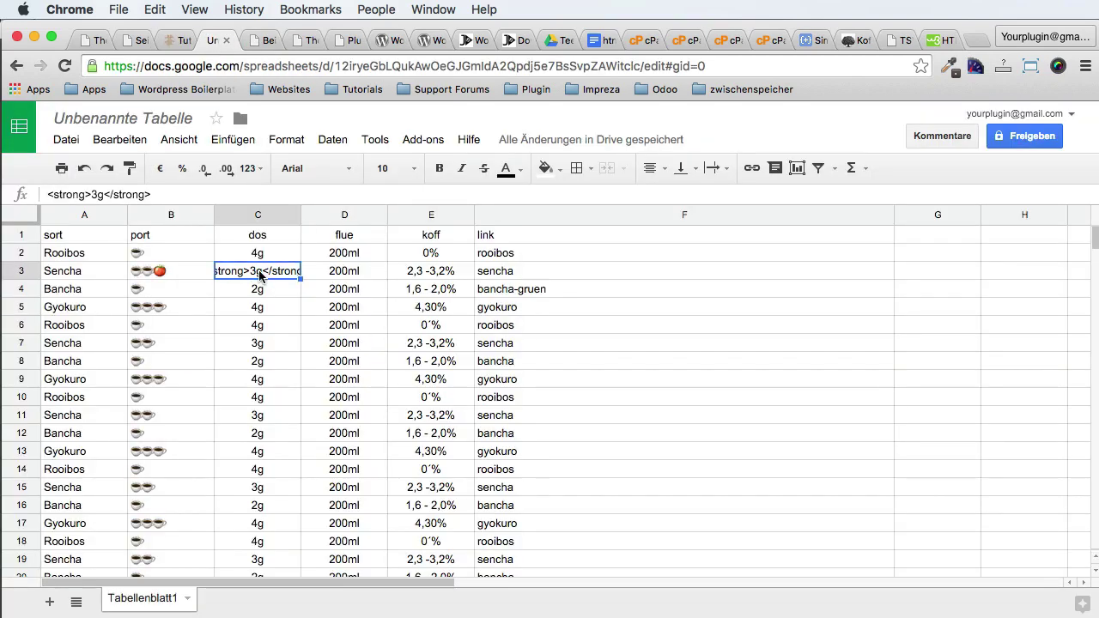
Step: Check the first Sencha dosage's td element on the published page for strong tags and close the developer tools
click(150, 52)
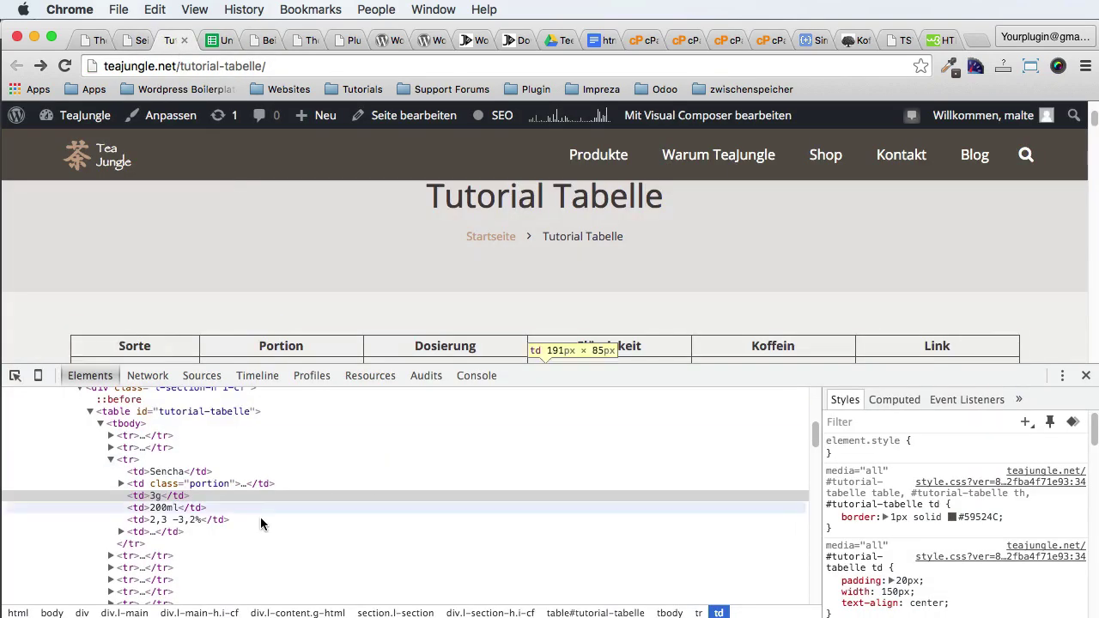
click(153, 498)
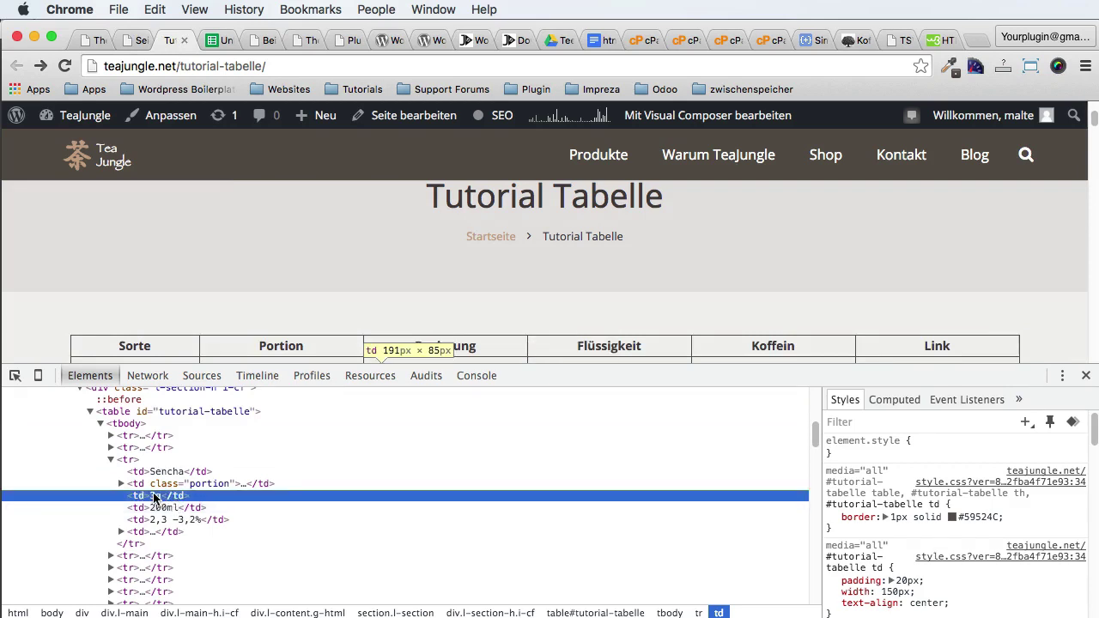
scroll(726, 230, down, 3)
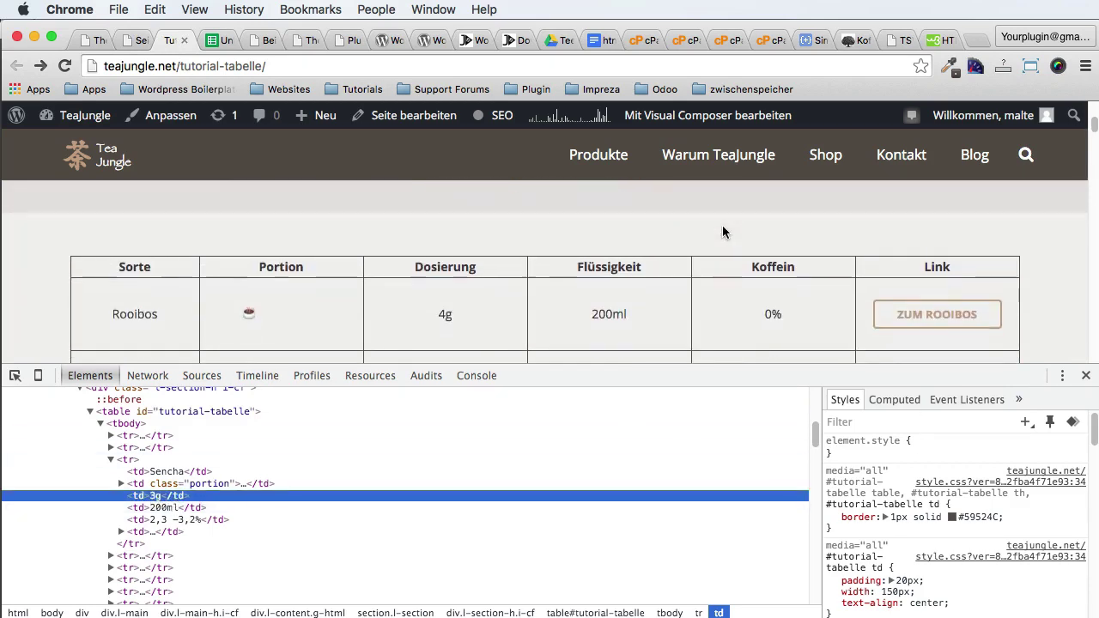
scroll(536, 283, down, 2)
double_click(447, 320)
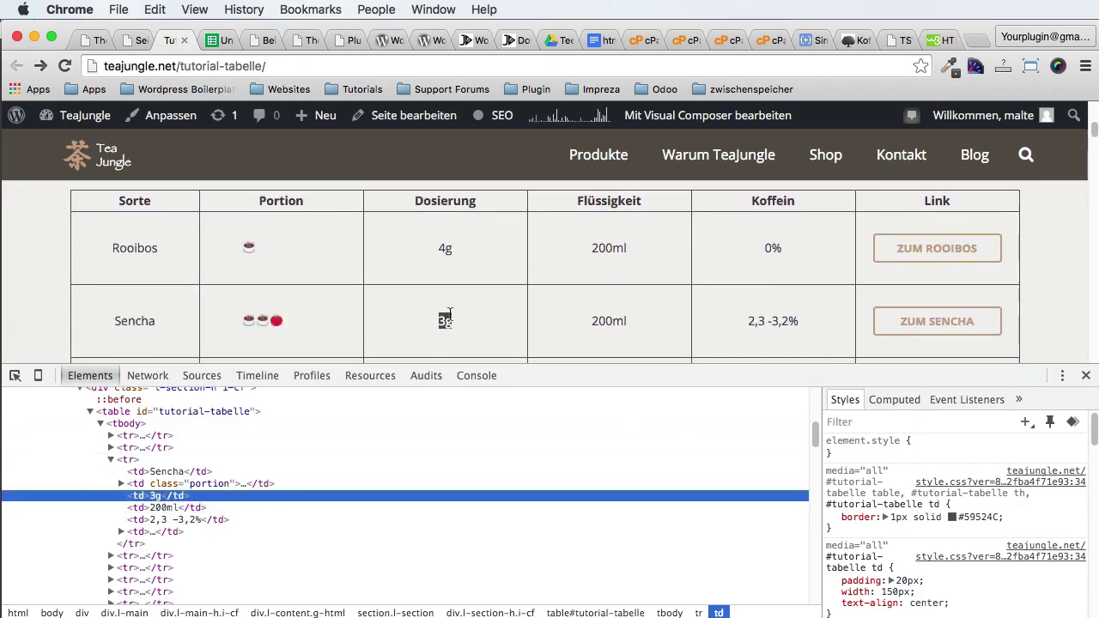
click(1086, 375)
click(443, 361)
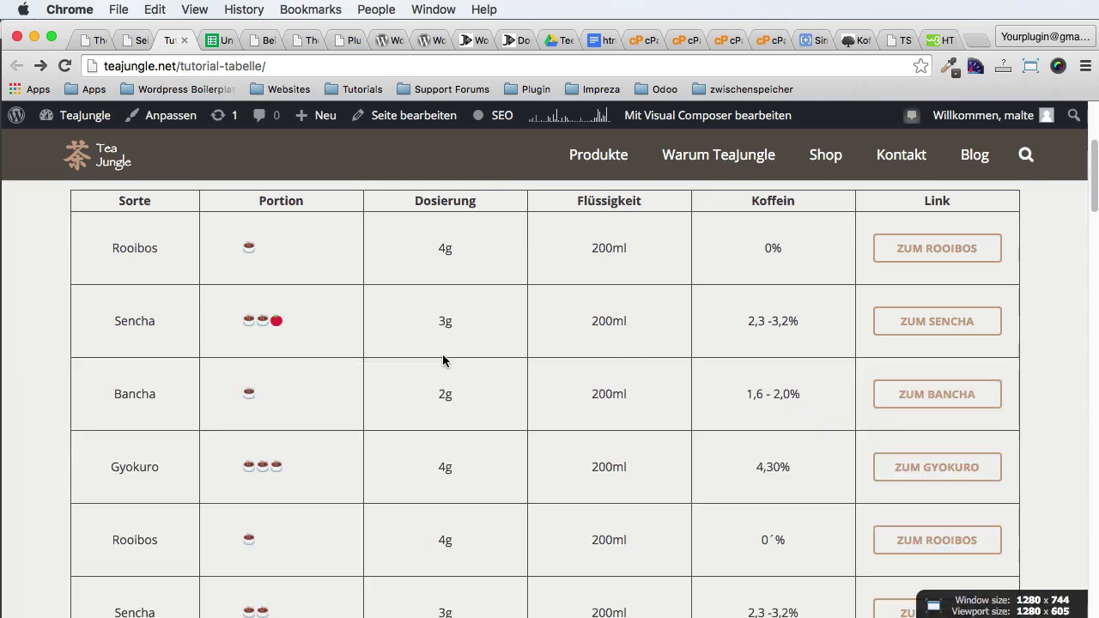
Step: Copy the converter's complete JSON output and replace the content of the open TSV file in TextMate with it
click(896, 46)
scroll(706, 249, up, 3)
key(super+c)
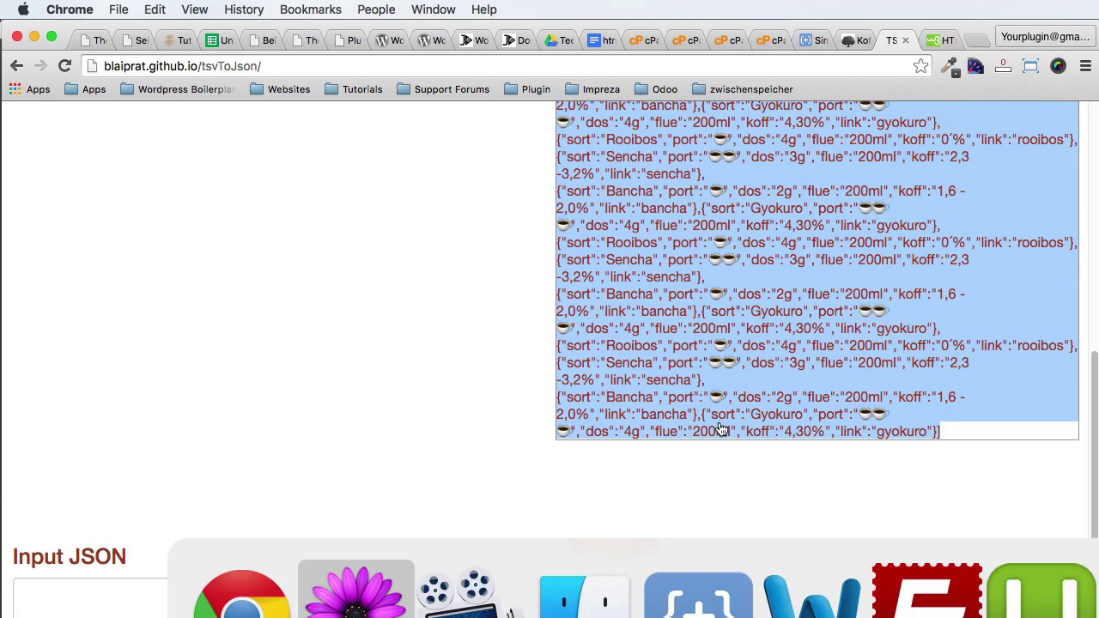
scroll(713, 412, up, 5)
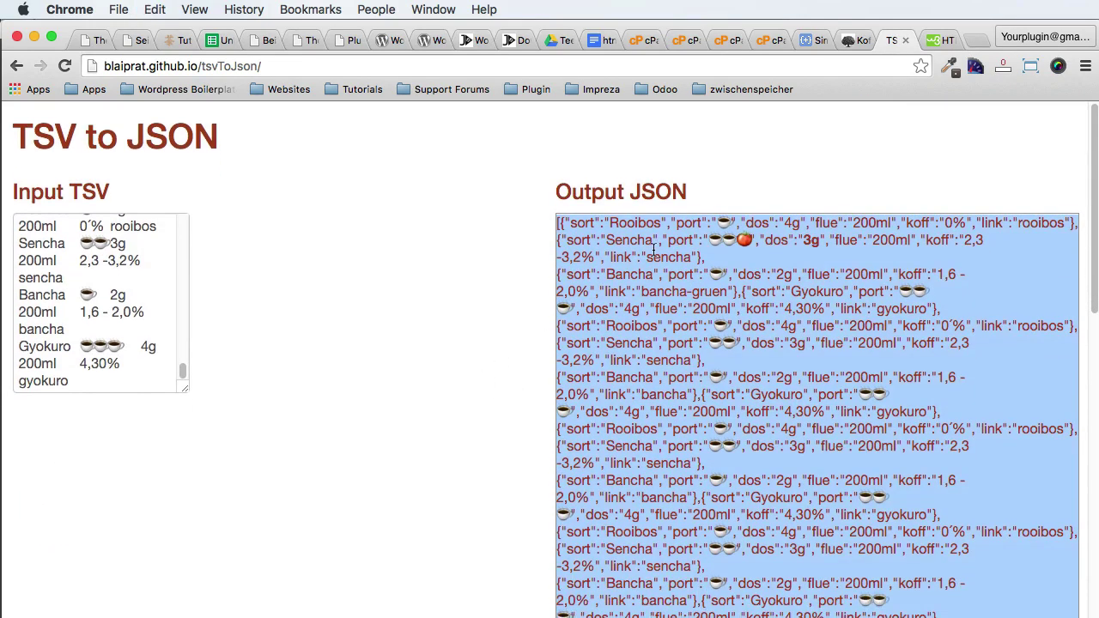
mouse_move(463, 611)
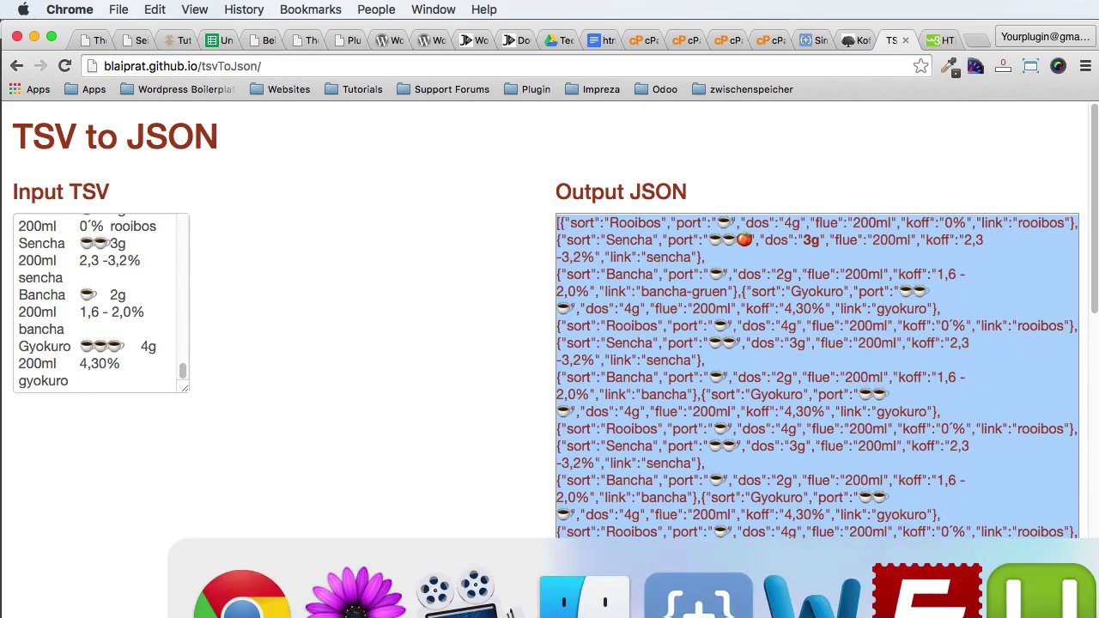
click(355, 592)
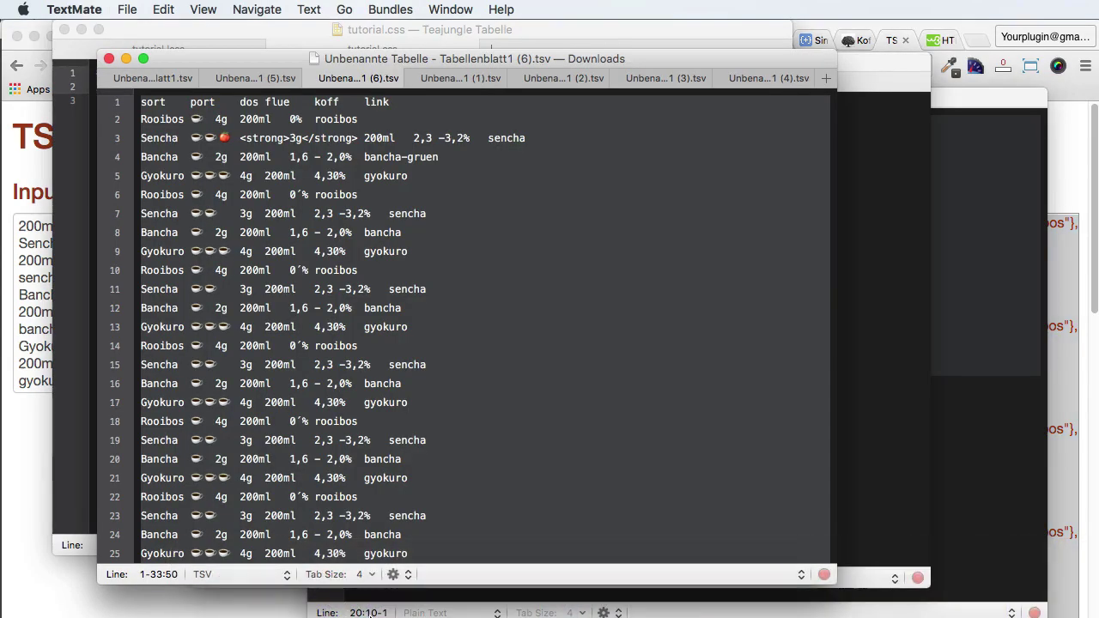
key(BackSpace)
key(super+v)
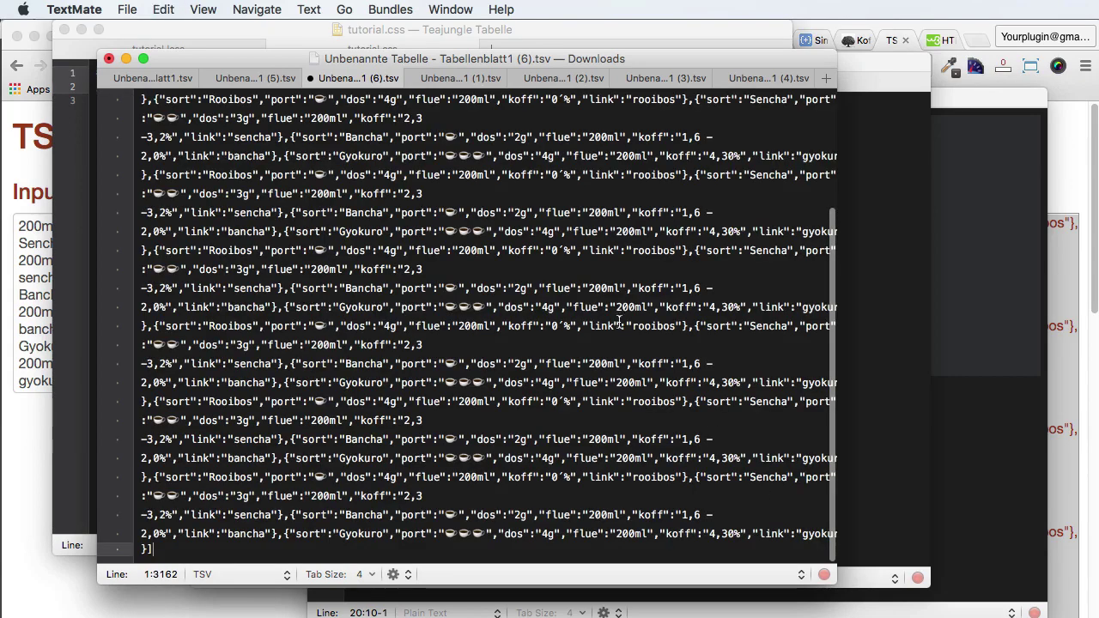
Step: Wrap the first Sencha entry's dos value as <strong>3g</strong> and copy the whole JSON text
scroll(619, 322, up, 15)
click(369, 127)
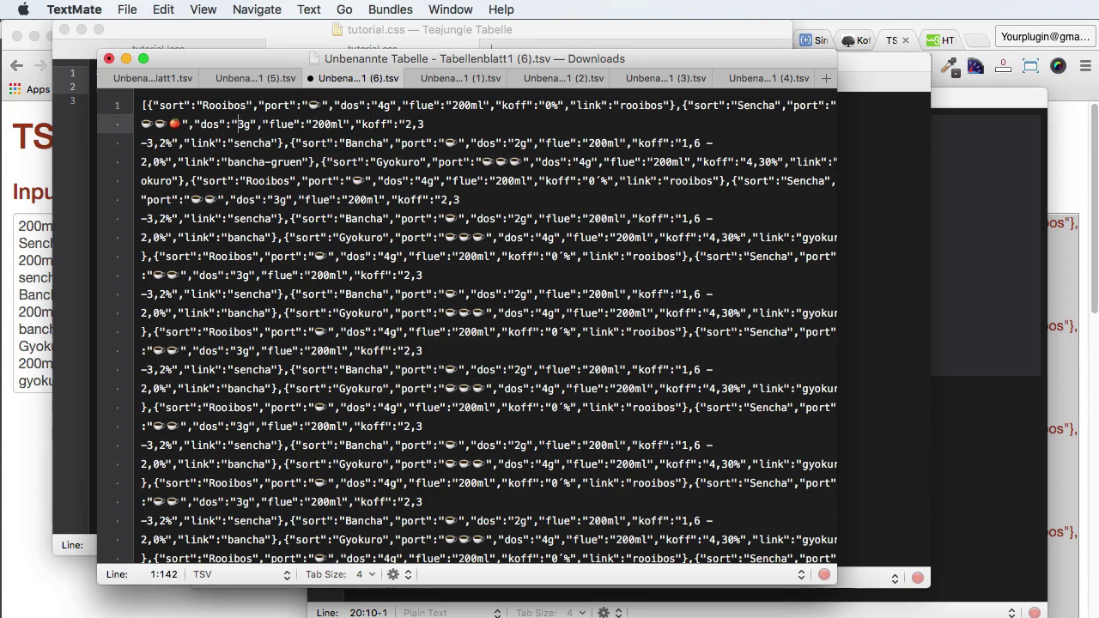
text(<strong>3g)
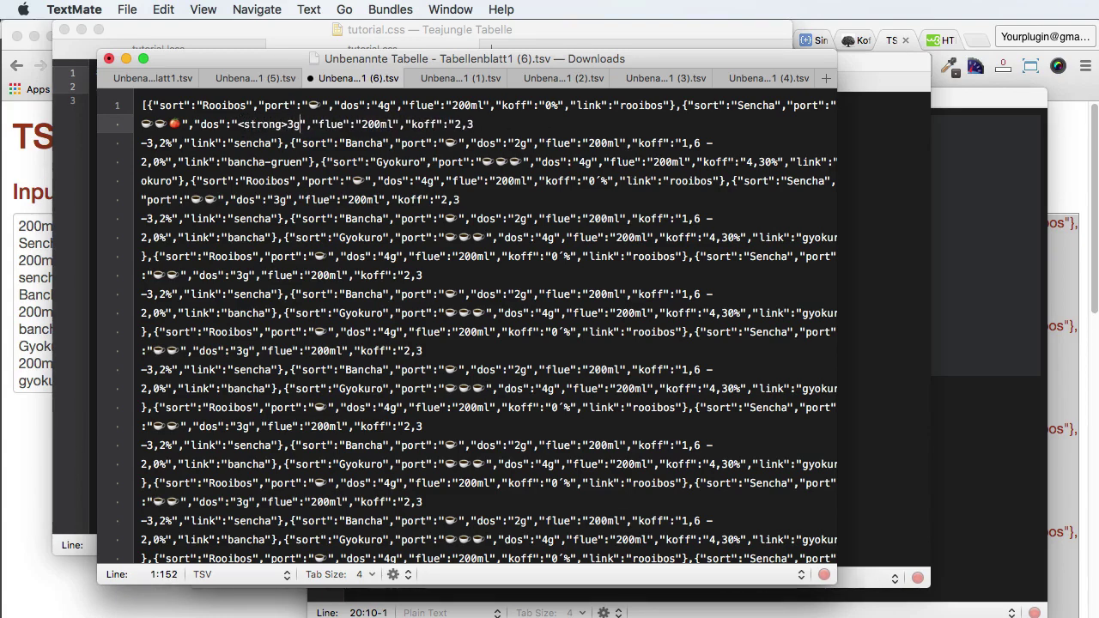
text(</strong>)
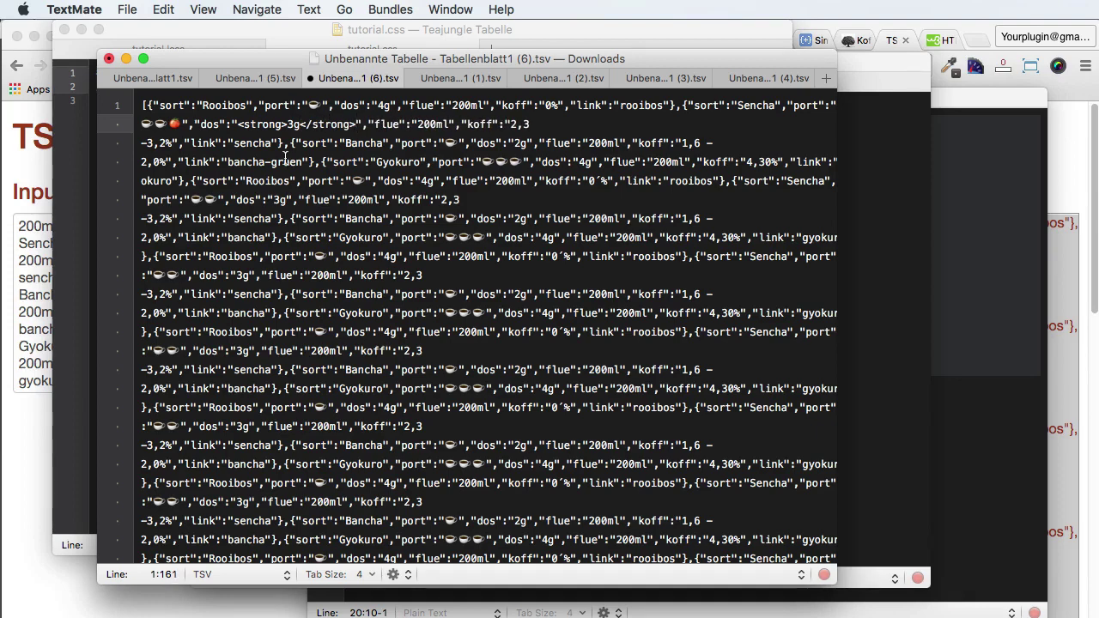
click(318, 218)
key(super+a)
key(super+c)
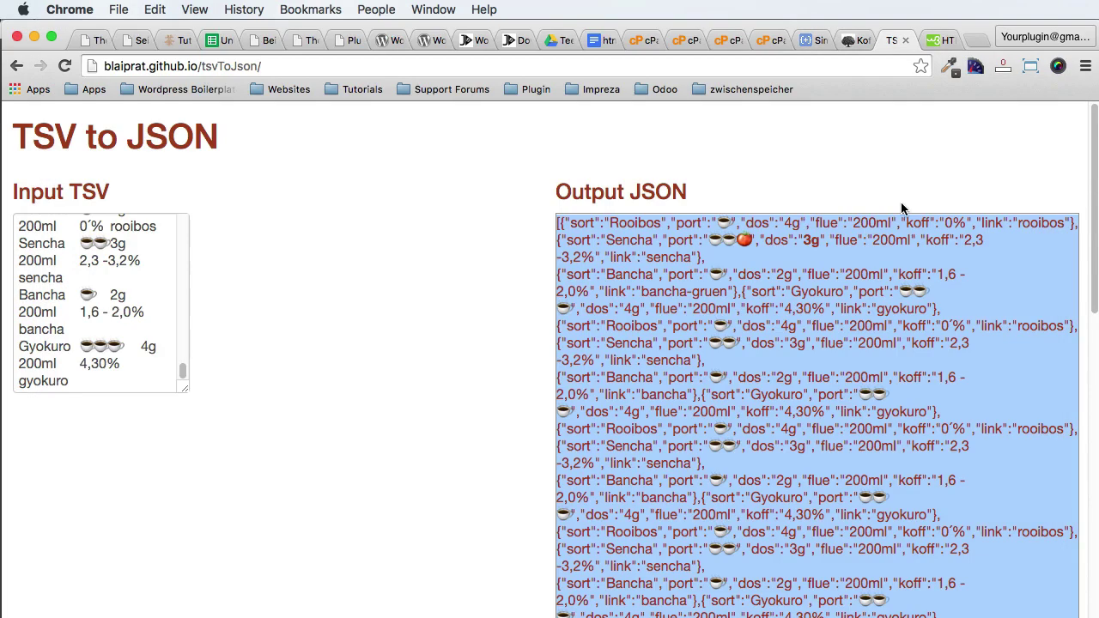
Step: In Chrome's cPanel file editor, overwrite all of tabelle.json with the corrected JSON copied from TextMate and save it
key(super+Tab)
click(766, 41)
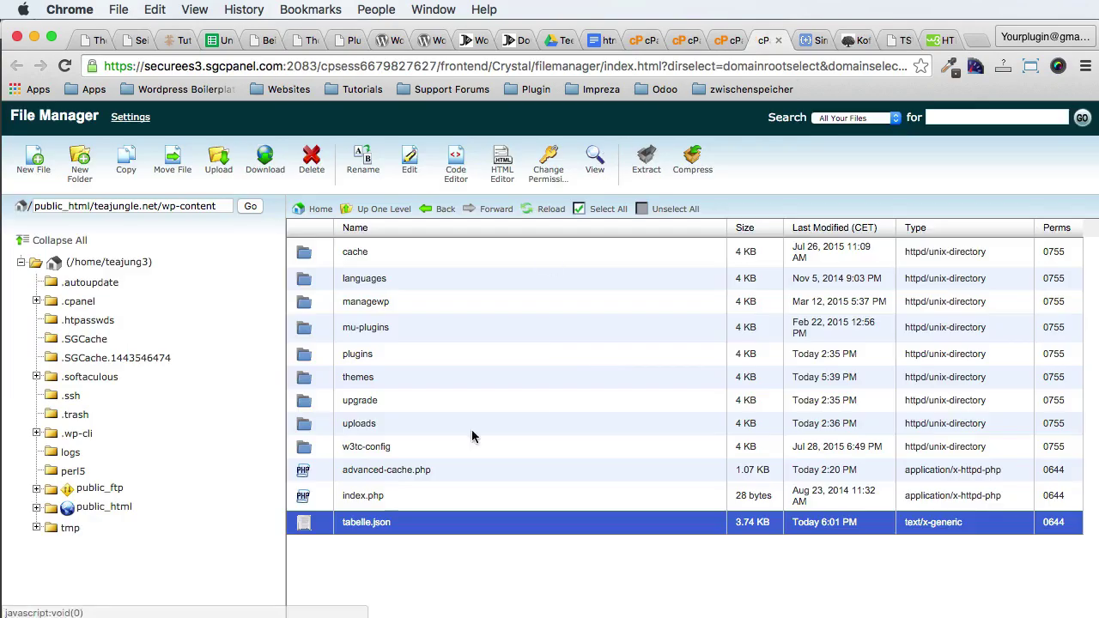
click(717, 41)
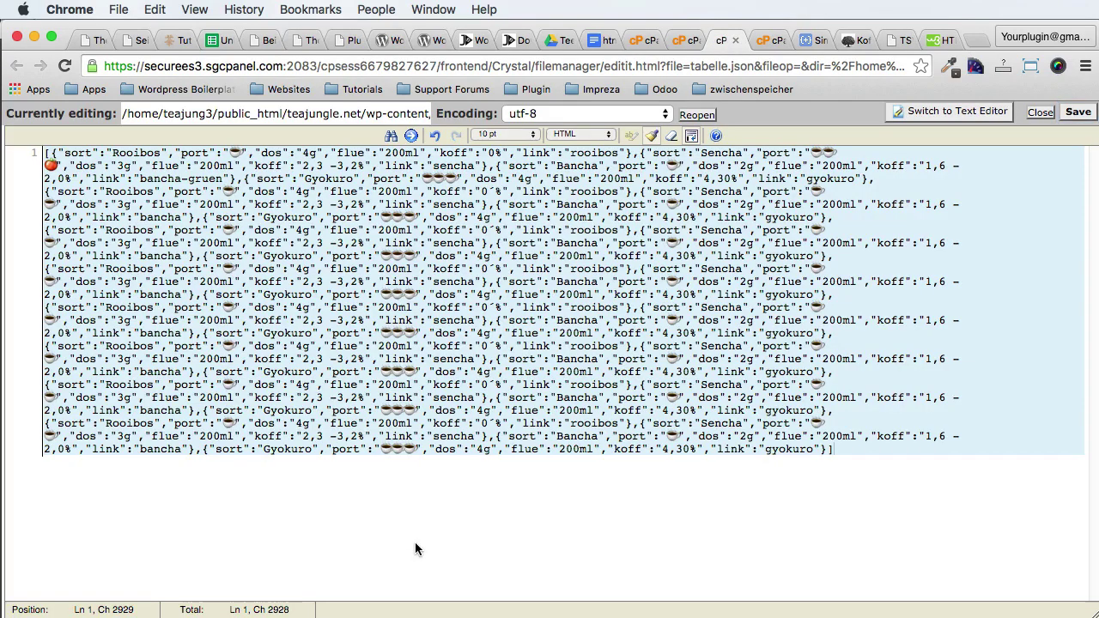
click(419, 236)
key(Down)
key(Down)
key(Down)
key(Down)
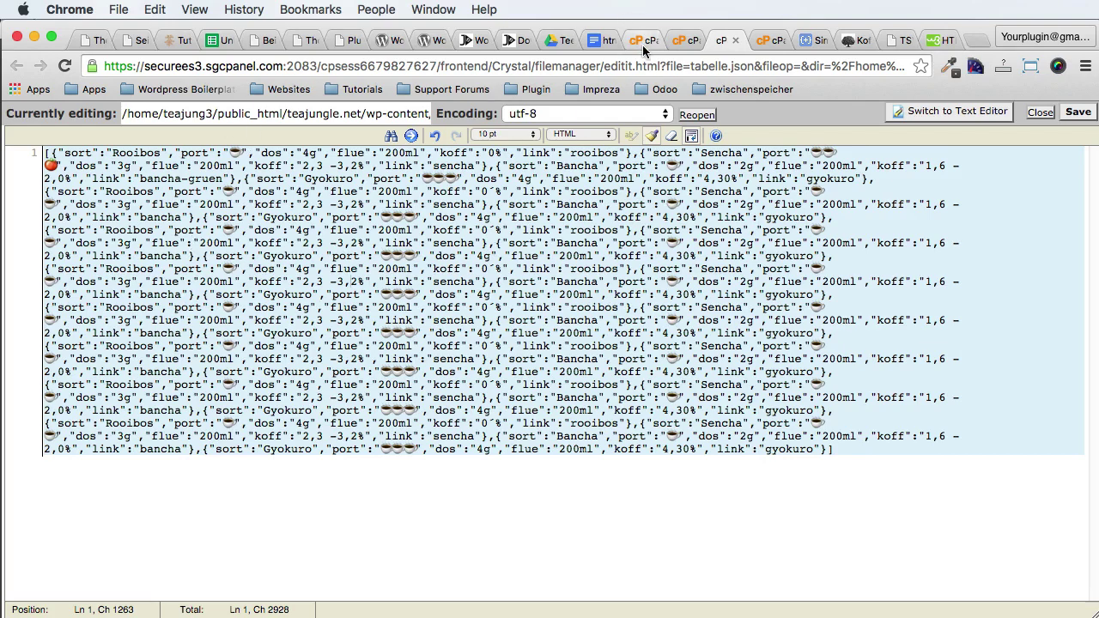
key(super+a)
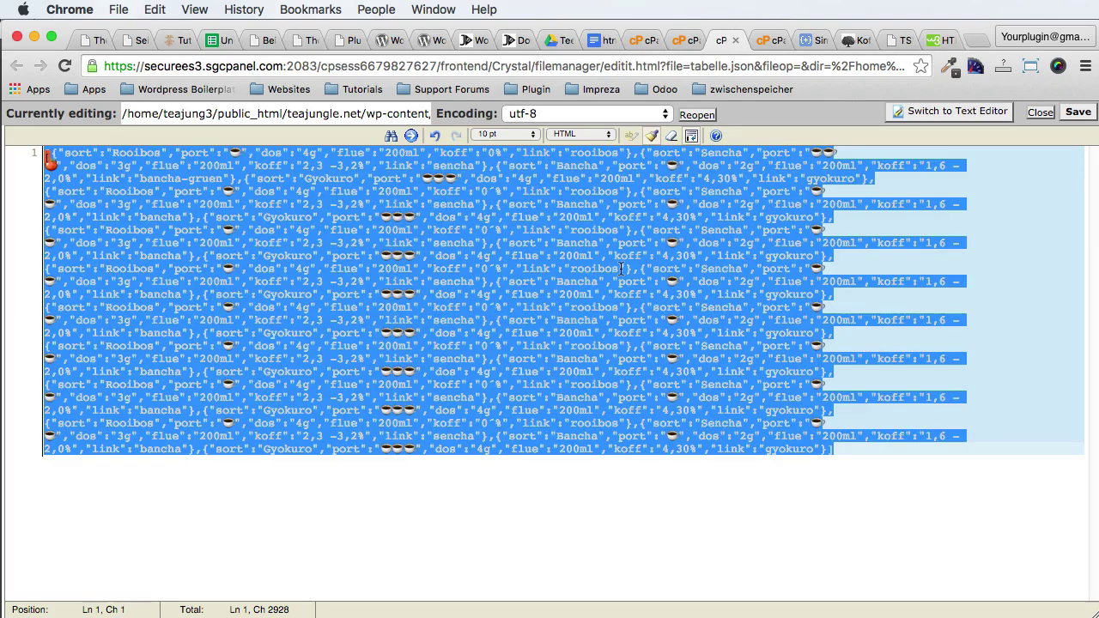
key(super+x)
key(super+v)
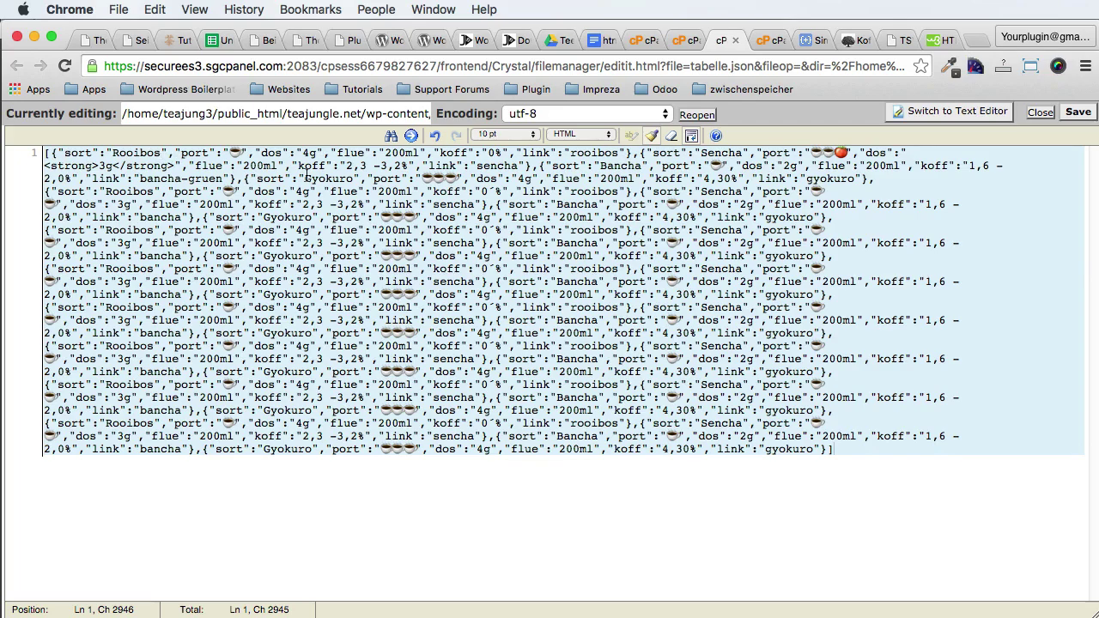
click(1078, 112)
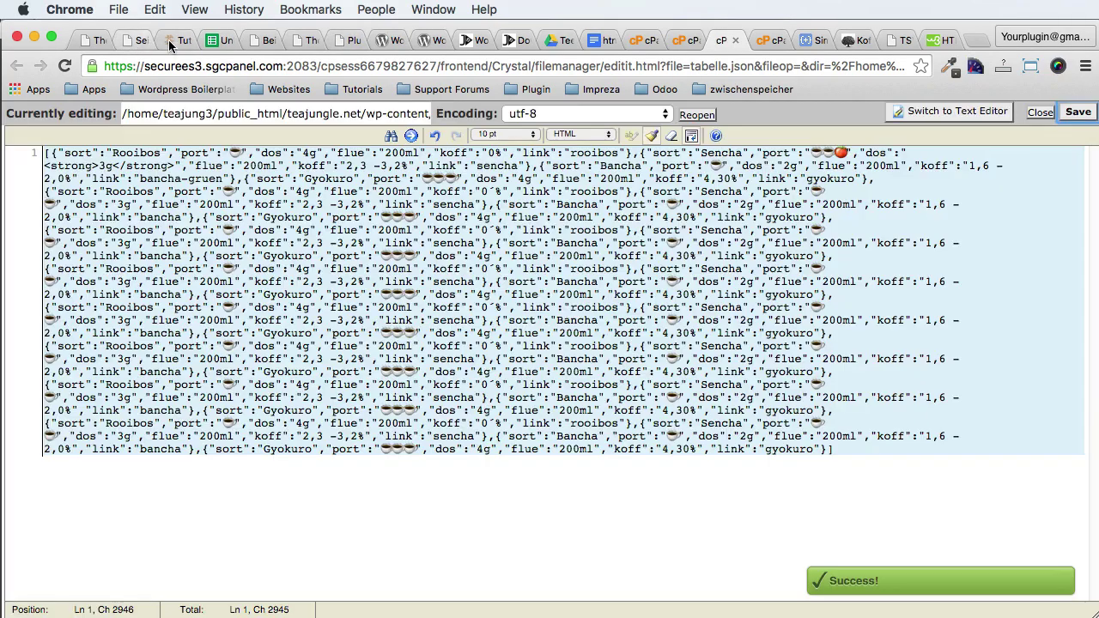
Step: Reload the published Tutorial Tabelle page and check the first Sencha row's dosage formatting
click(171, 40)
key(super+r)
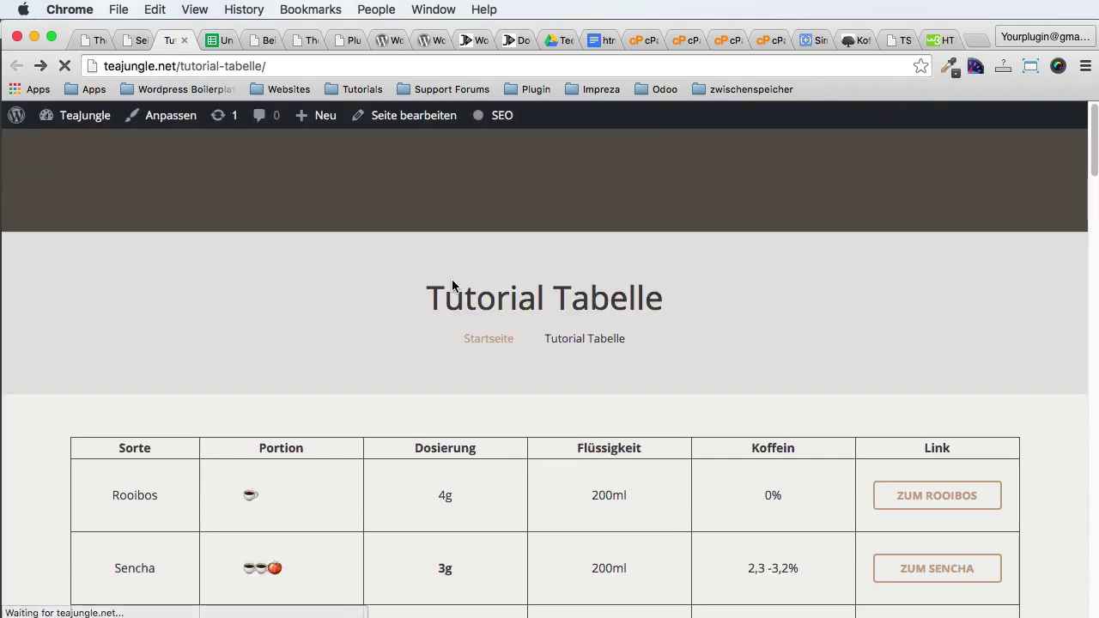
scroll(444, 441, down, 5)
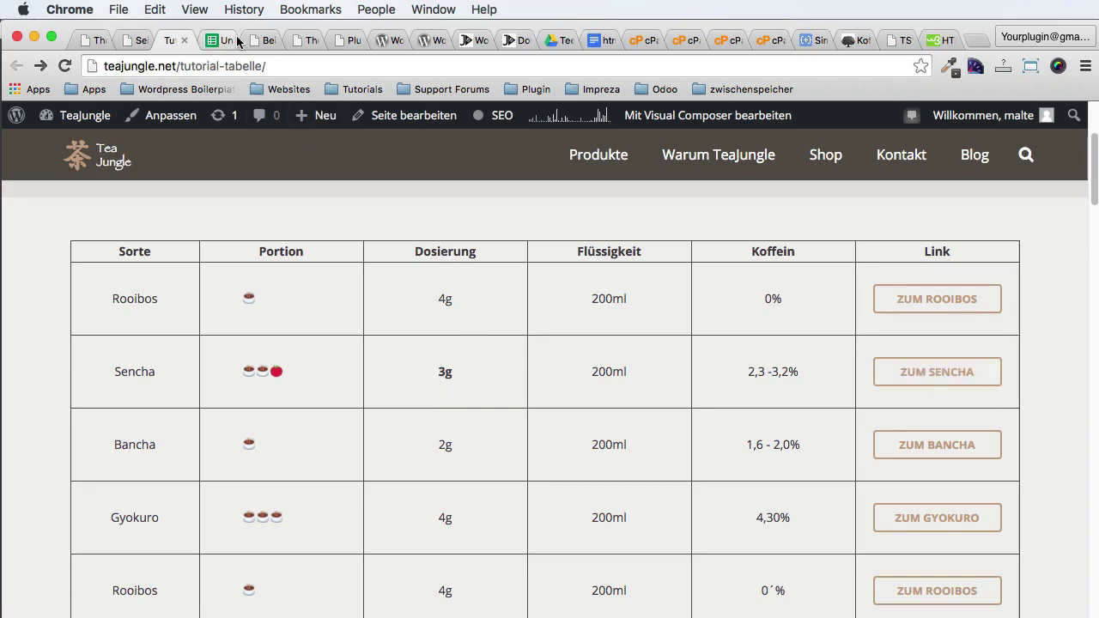
Step: Return to tabelle.json in the cPanel file editor and examine the link key and its gyokuro values
click(761, 43)
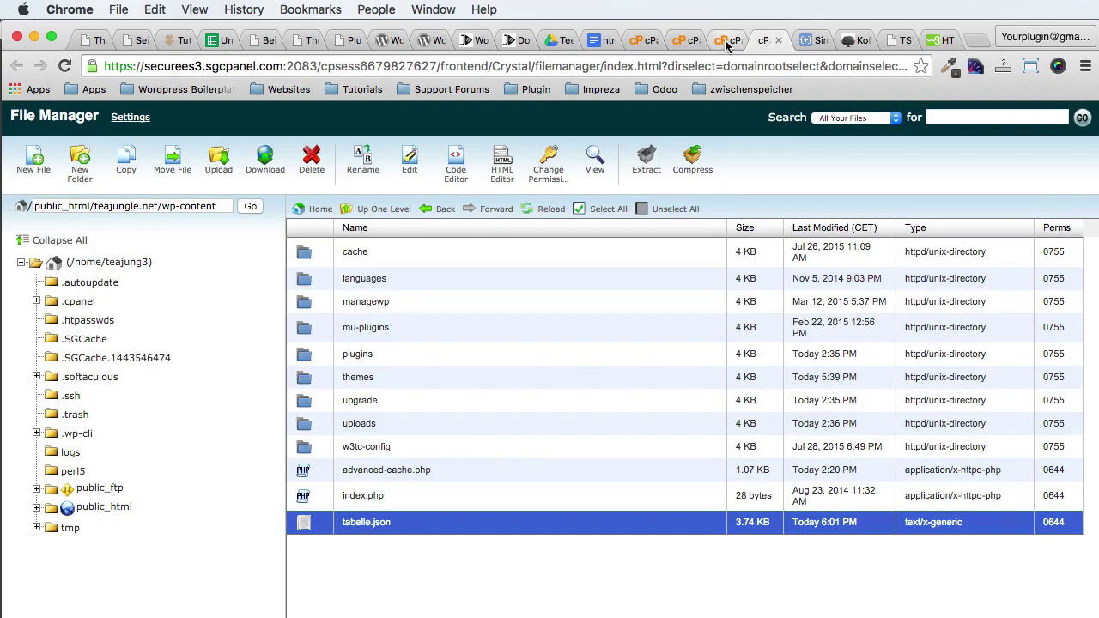
click(725, 41)
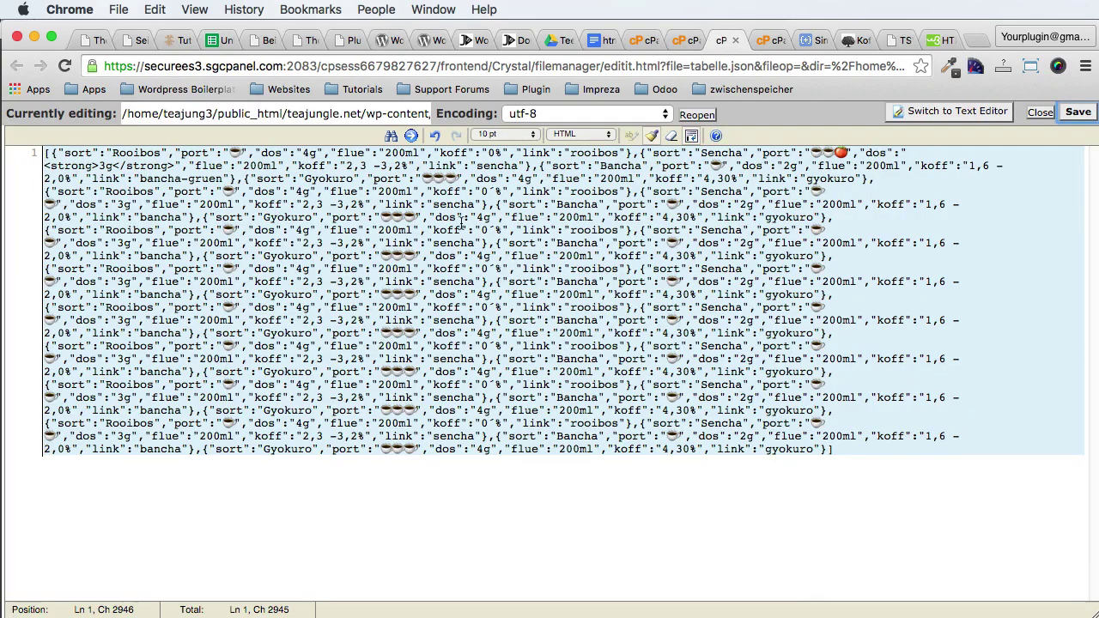
double_click(719, 295)
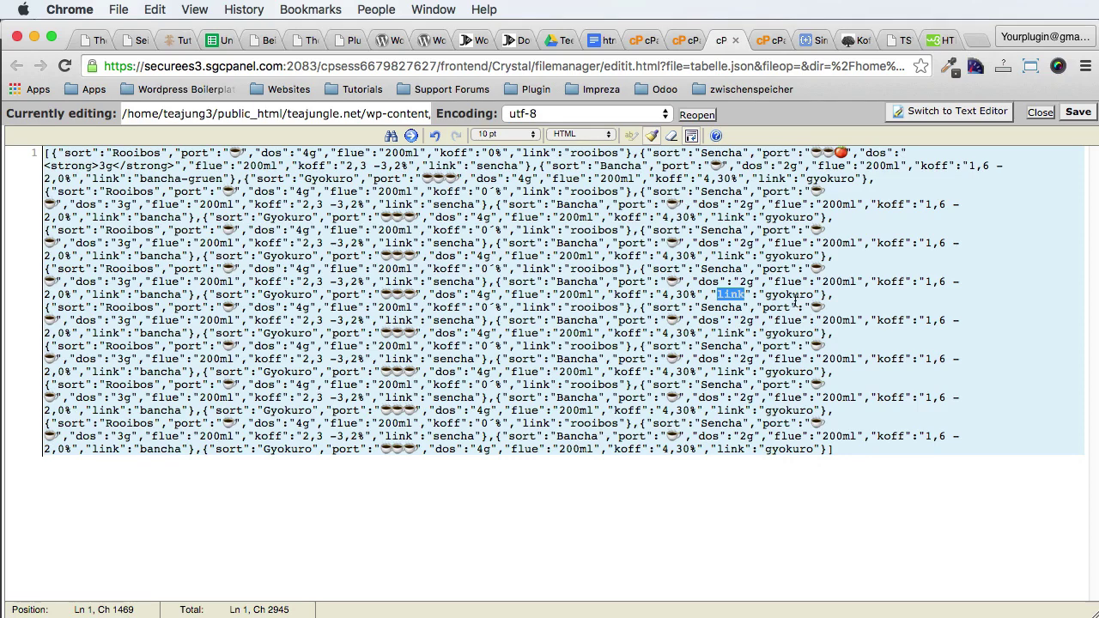
double_click(768, 295)
double_click(784, 255)
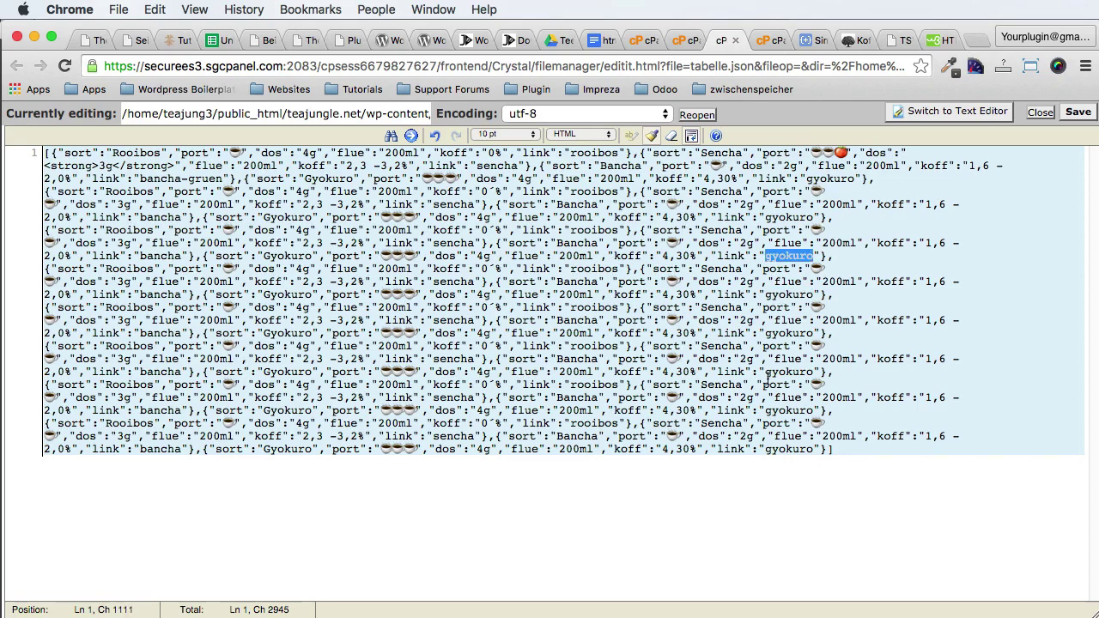
click(768, 376)
Step: Copy the entire content of tabelle.json and paste it into a new TextMate document
key(super+alt+d)
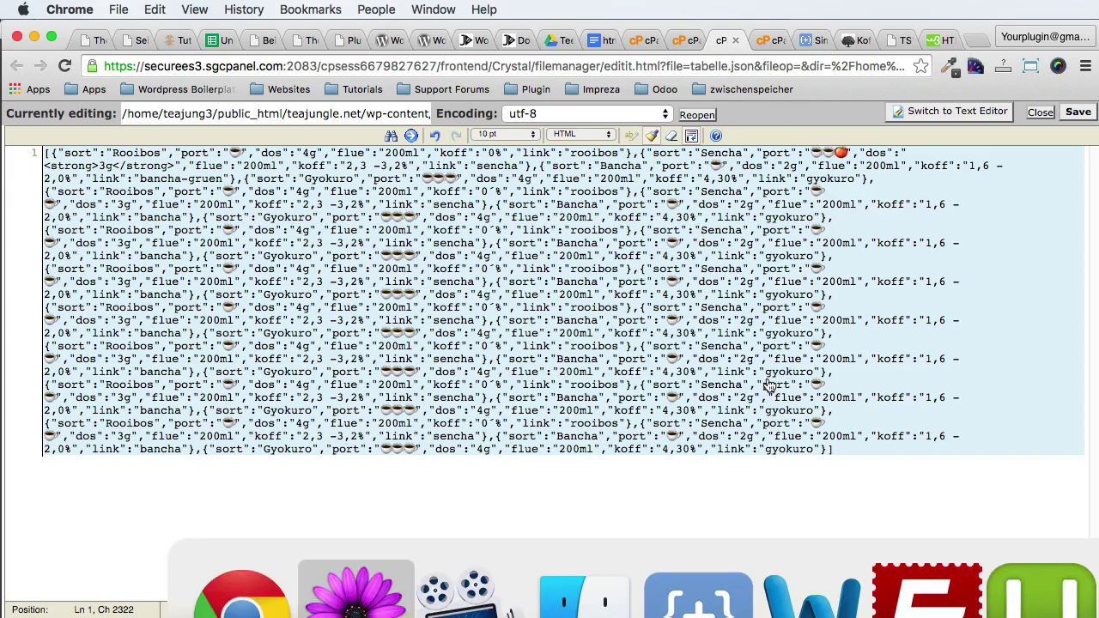
key(super+alt+d)
click(509, 330)
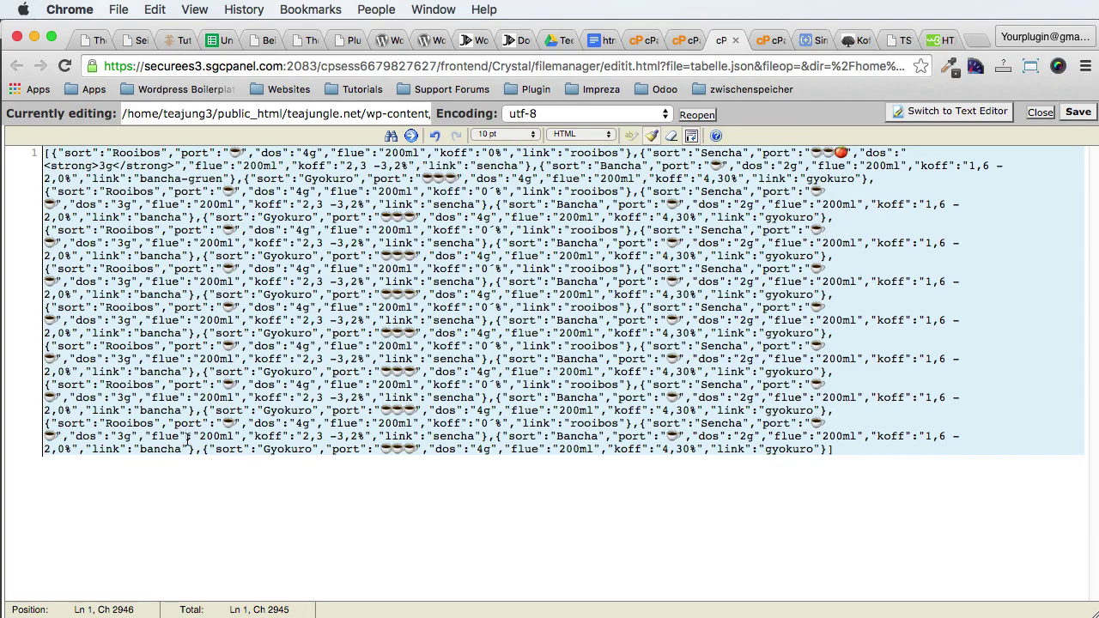
key(super+a)
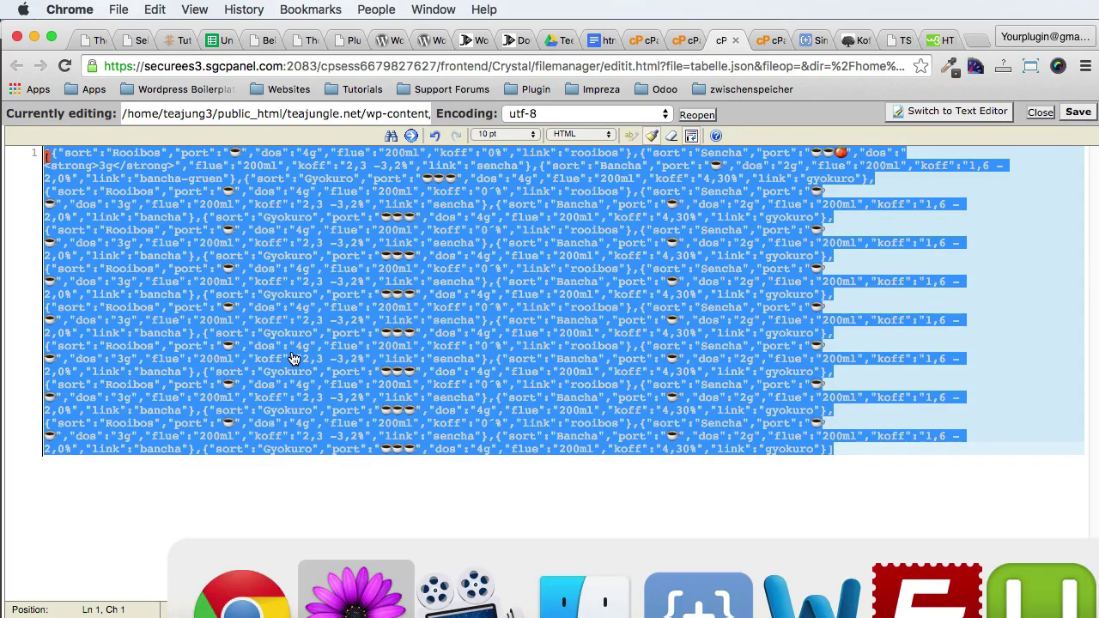
key(super+Tab)
key(super+n)
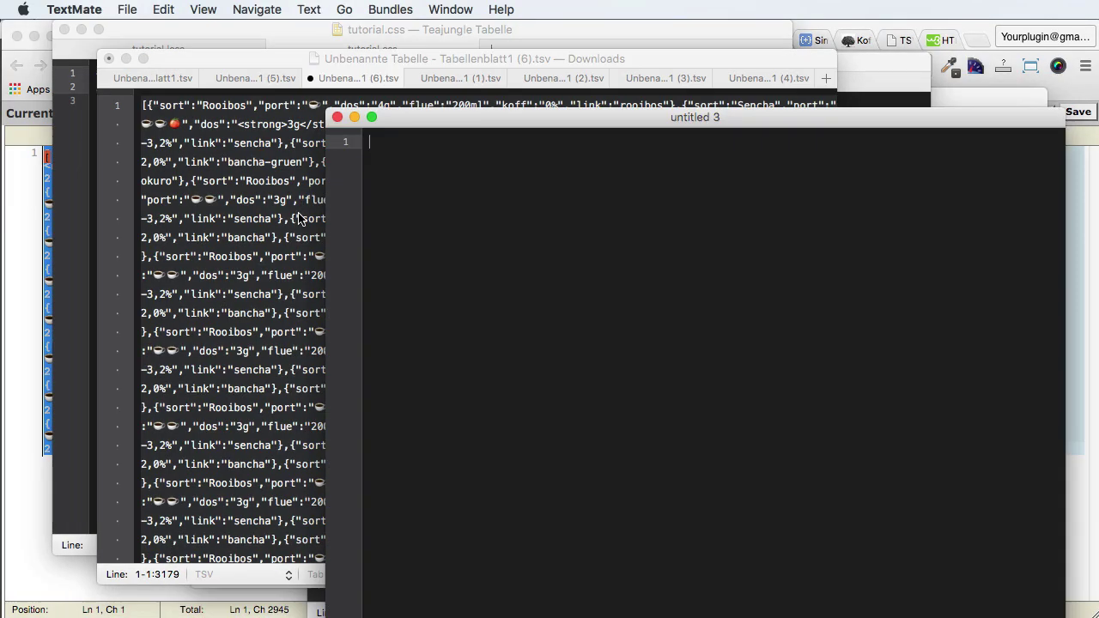
key(super+v)
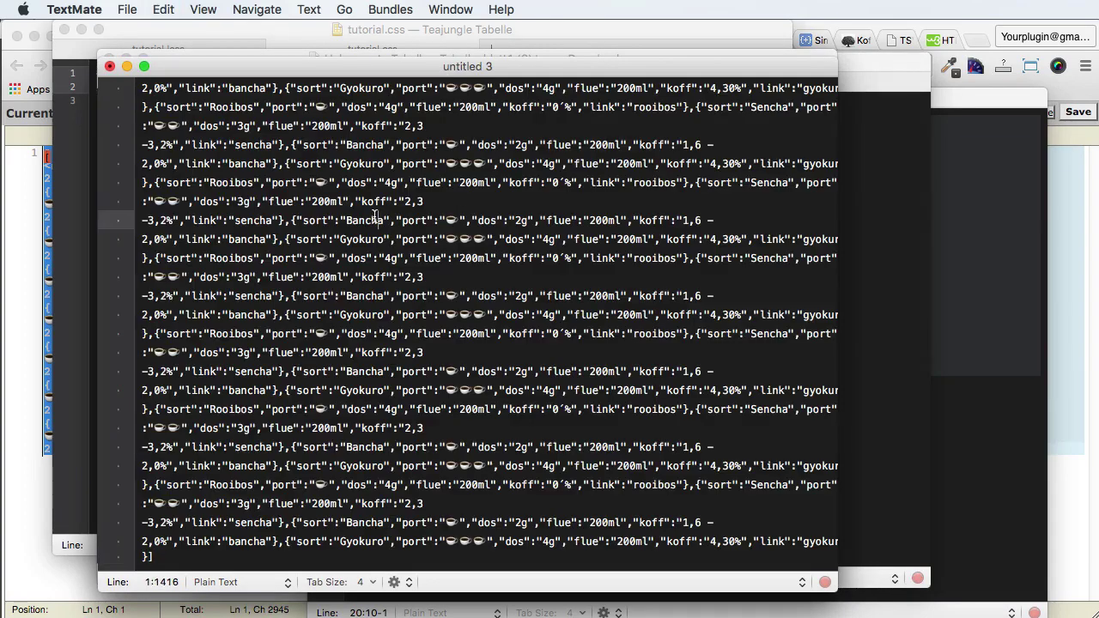
Step: Try to replace every "rooibus" in the new JSON document with "rooibus-tee-link"
key(super+Up)
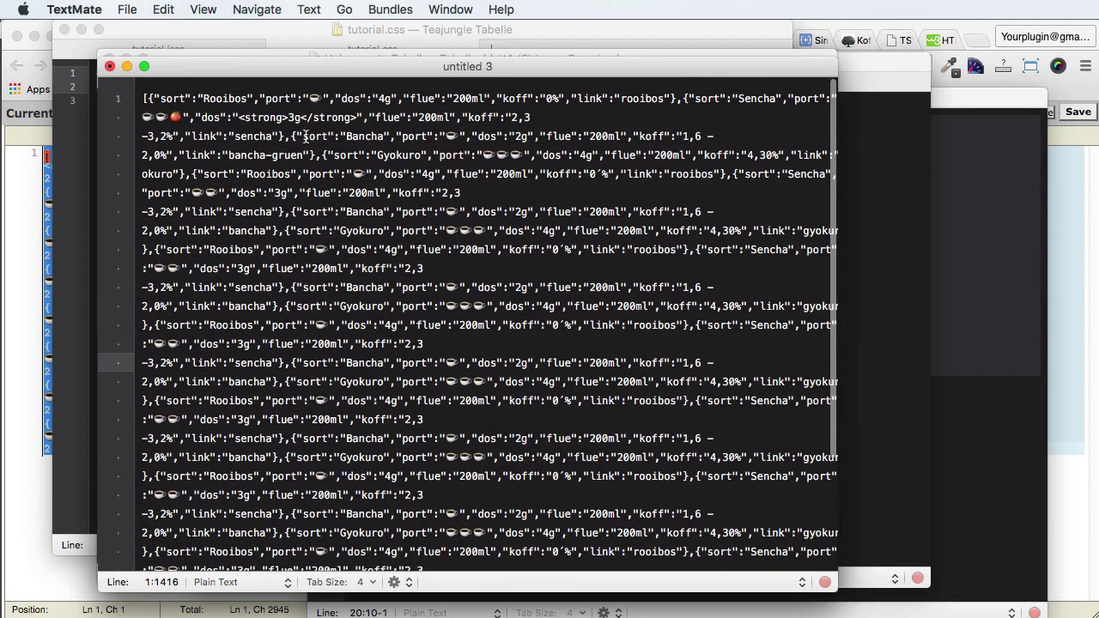
click(161, 9)
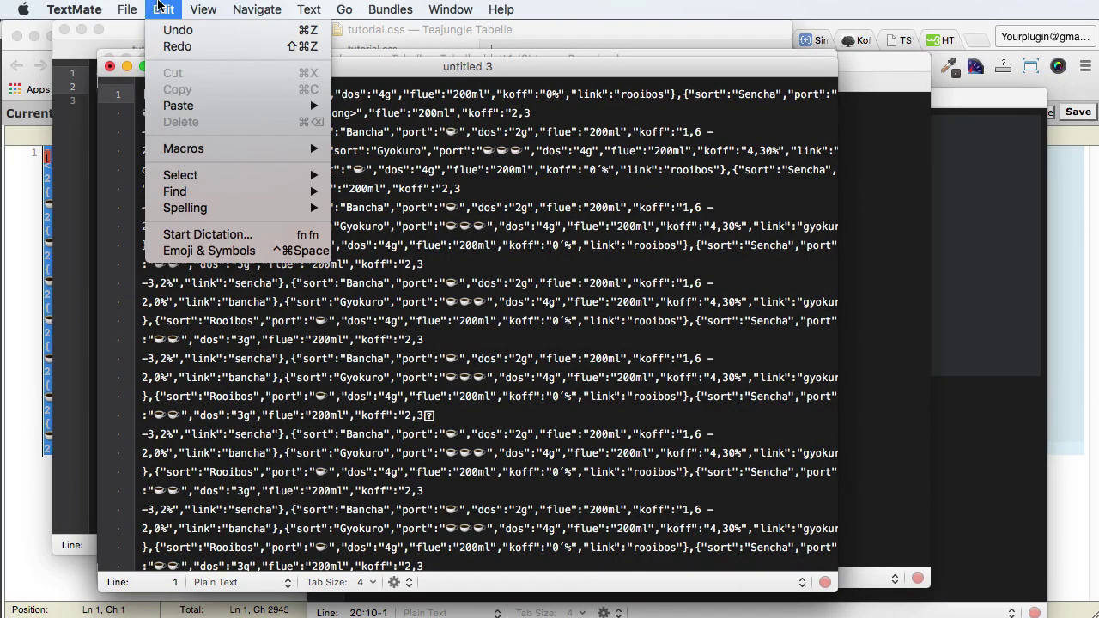
mouse_move(185, 200)
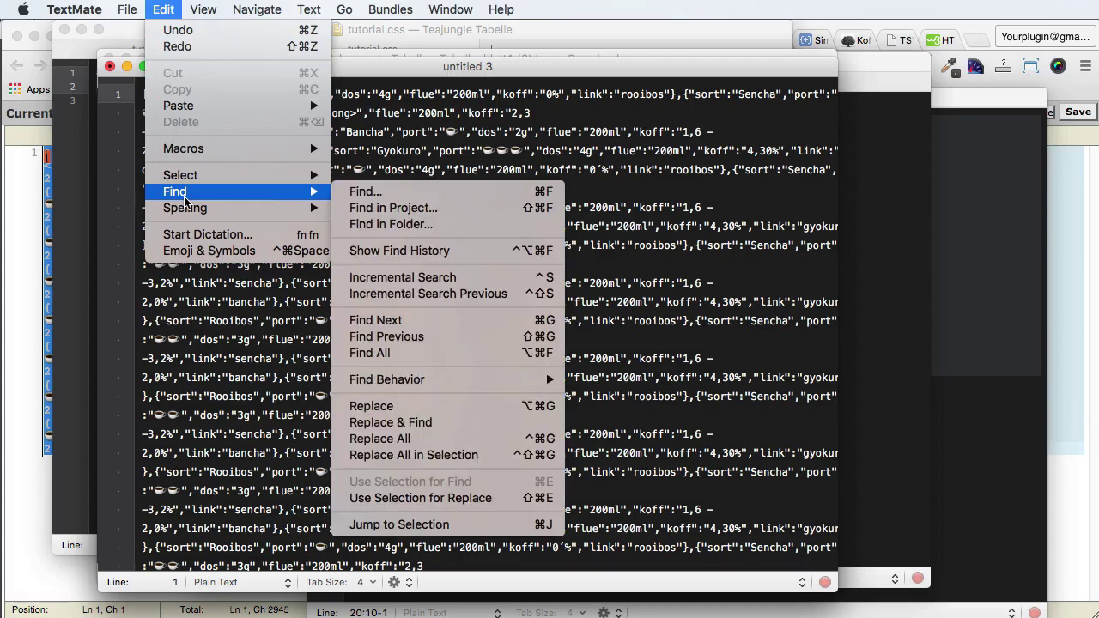
click(391, 192)
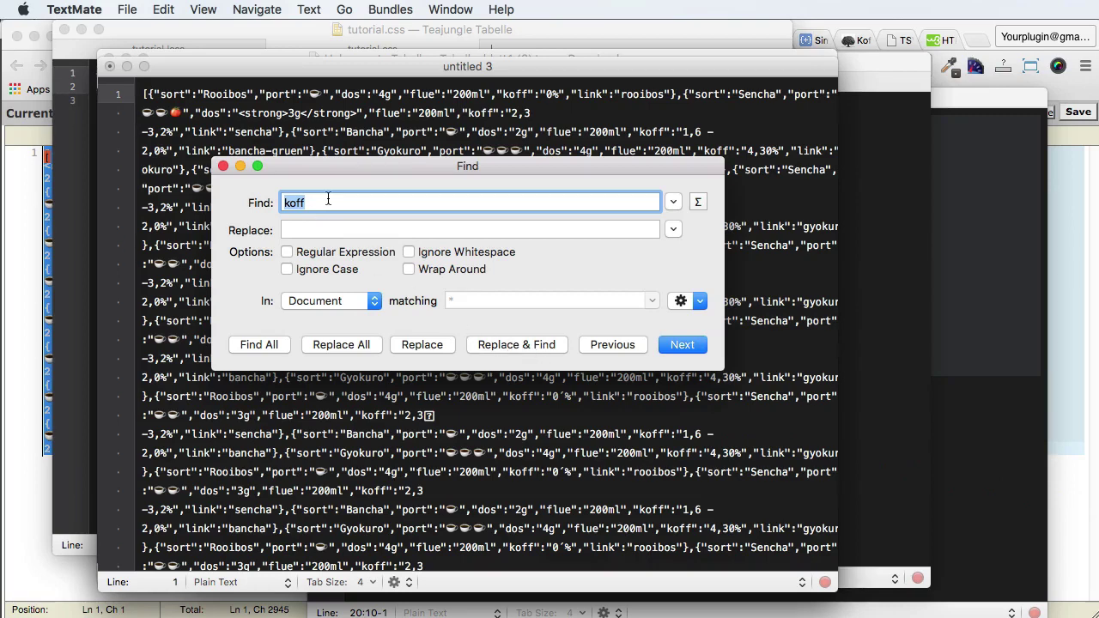
text(roobus)
double_click(322, 202)
click(302, 203)
text(ibus)
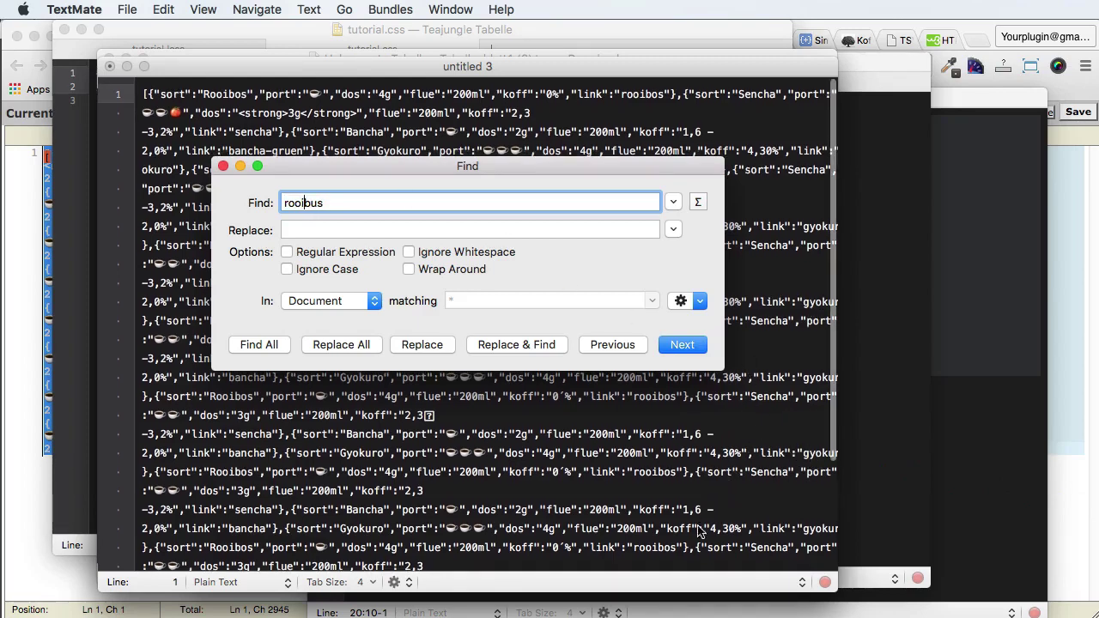
click(338, 230)
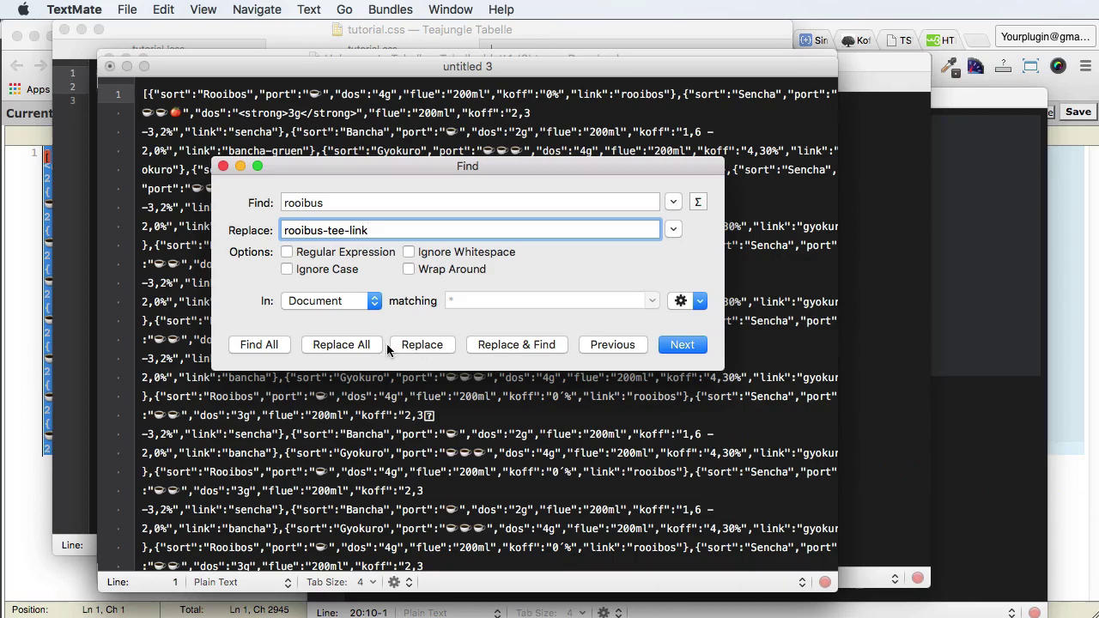
click(340, 344)
key(Escape)
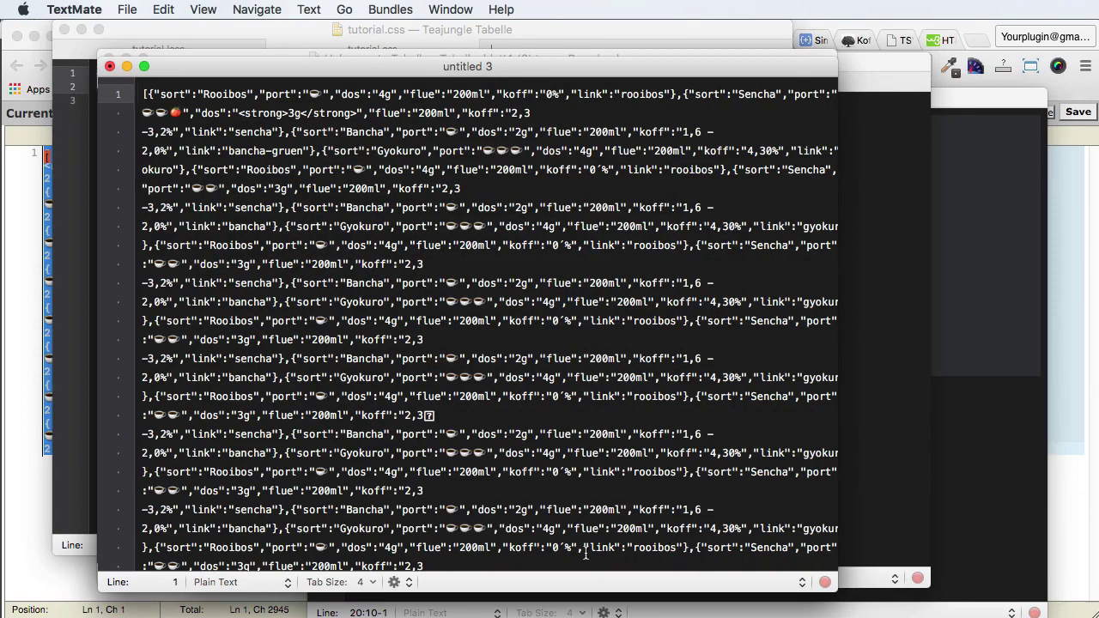
Step: Correct the search term to "rooibos" and replace all its occurrences in the JSON document with "rooibus-tee-link"
double_click(642, 548)
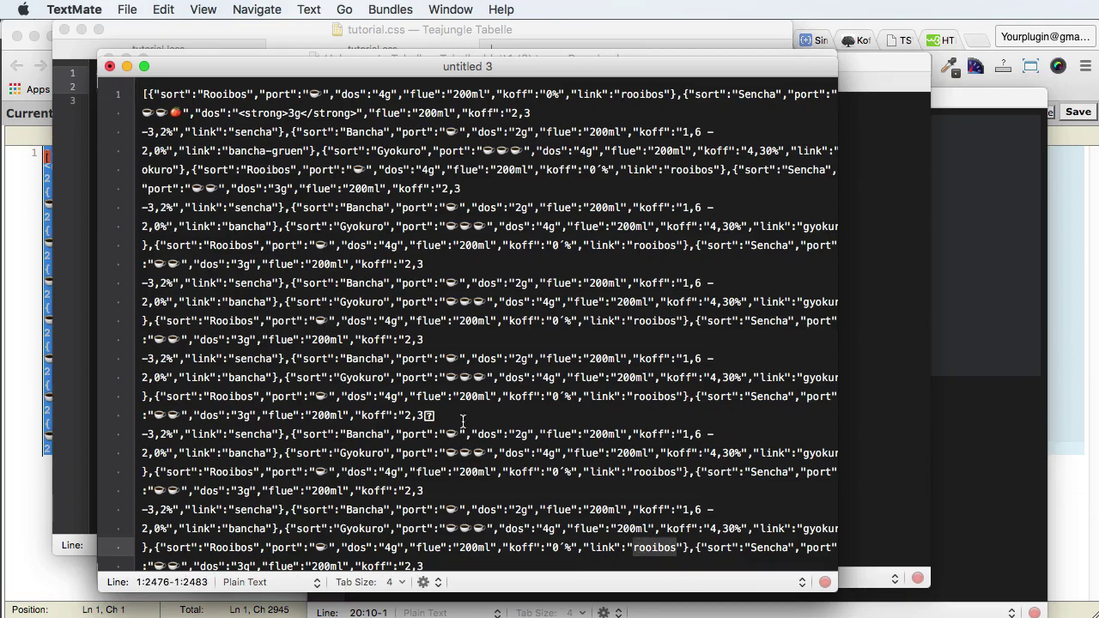
key(super+f)
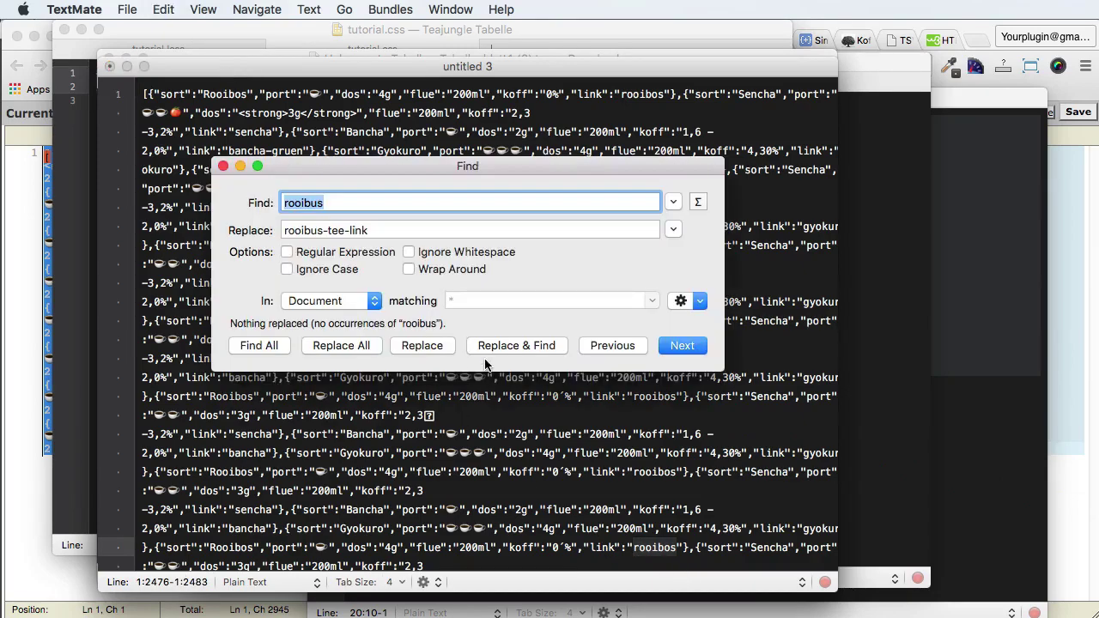
click(459, 425)
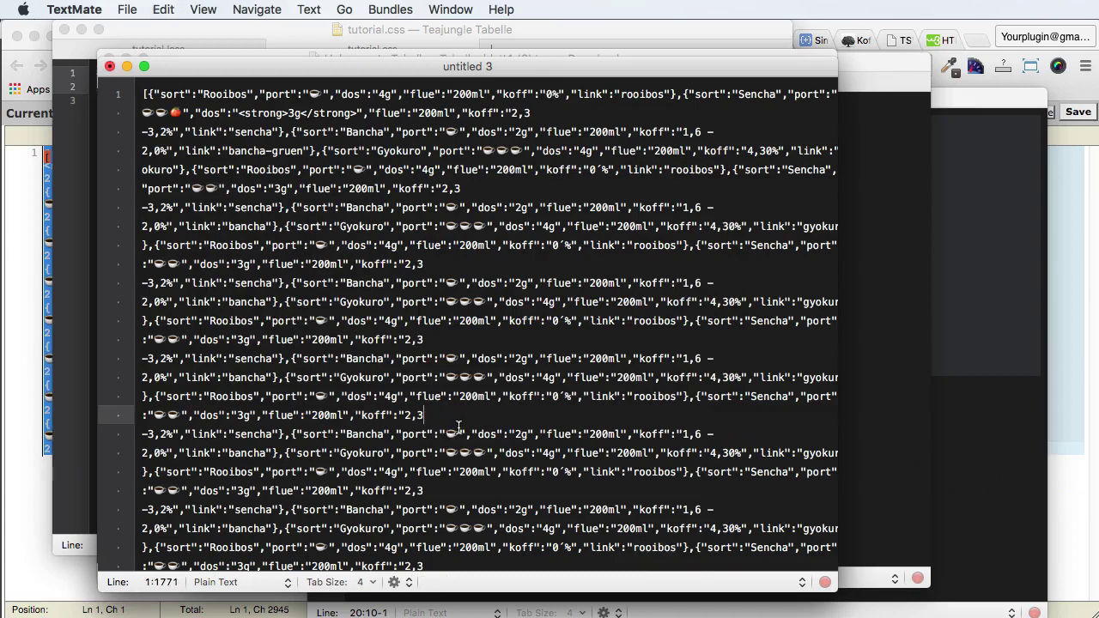
key(super+f)
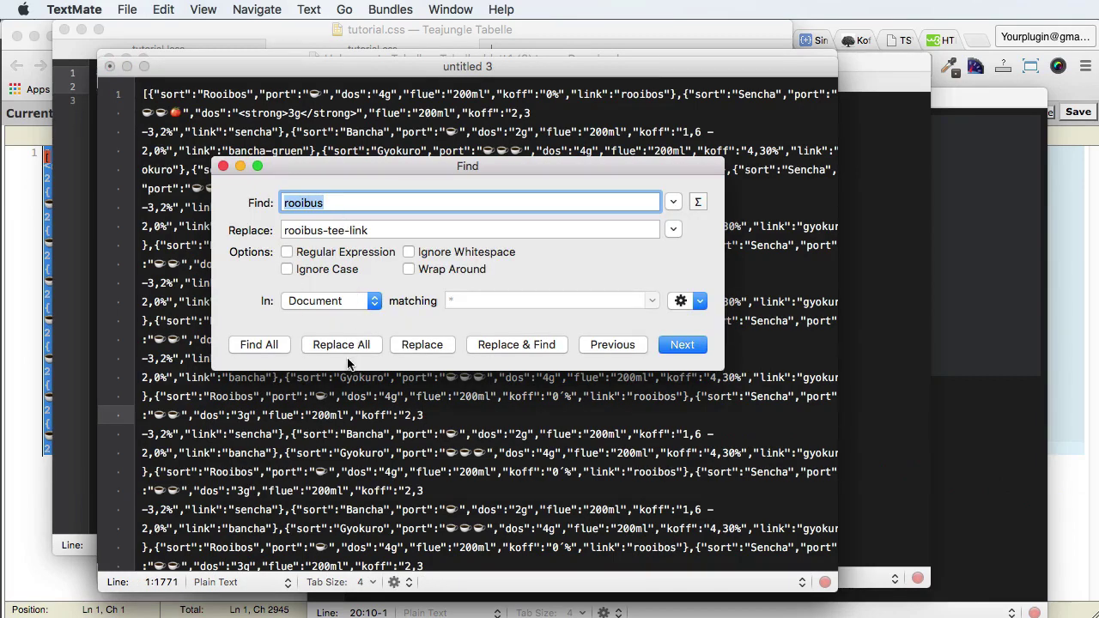
click(369, 346)
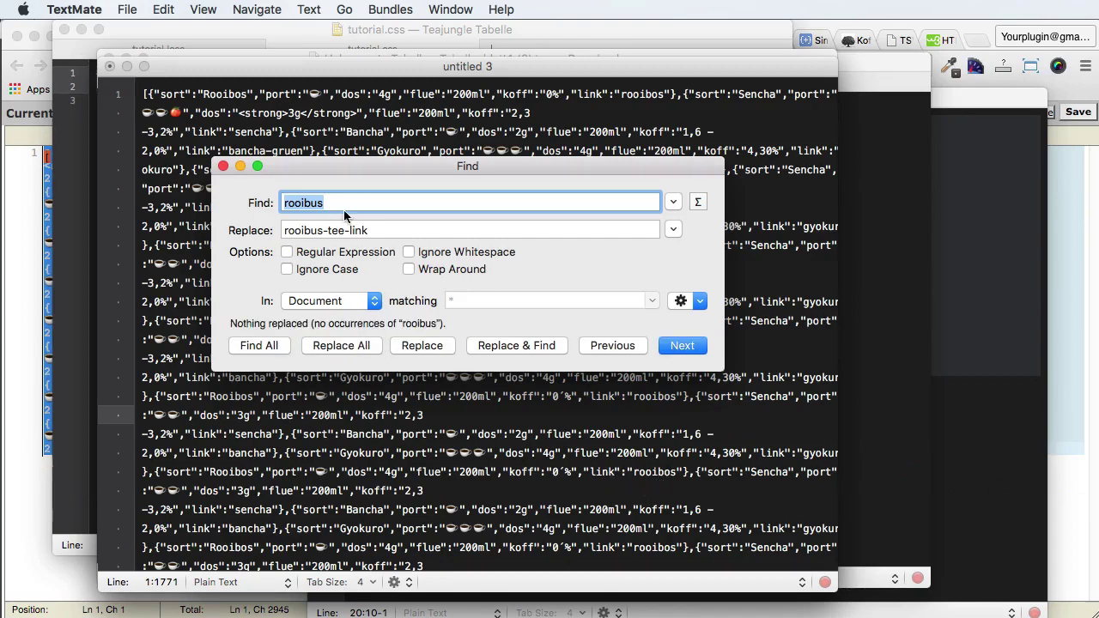
click(307, 207)
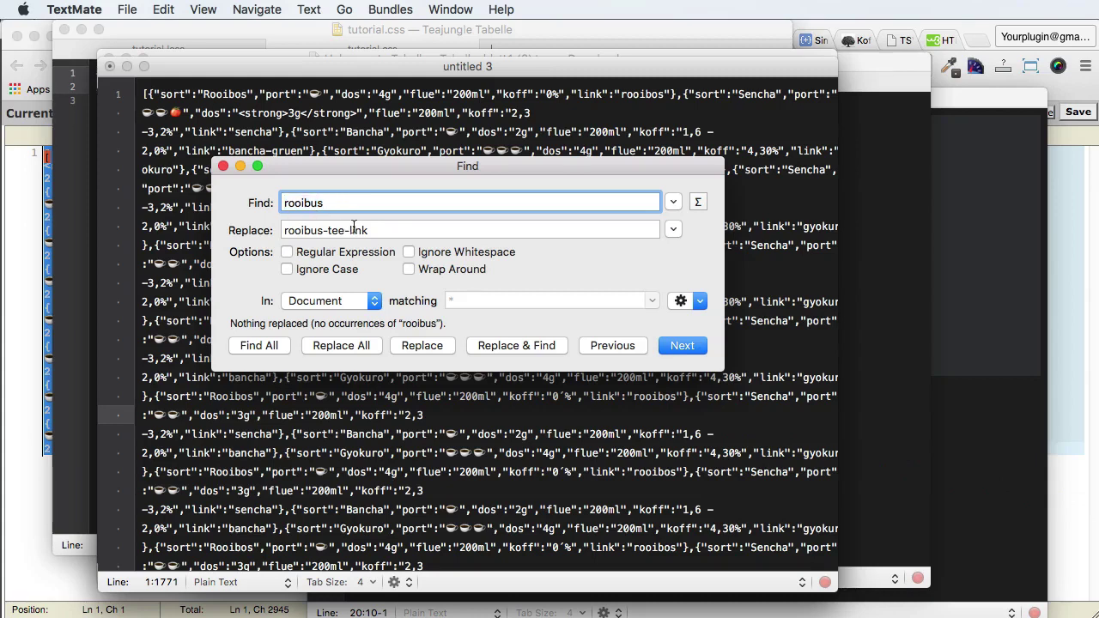
key(BackSpace)
click(335, 347)
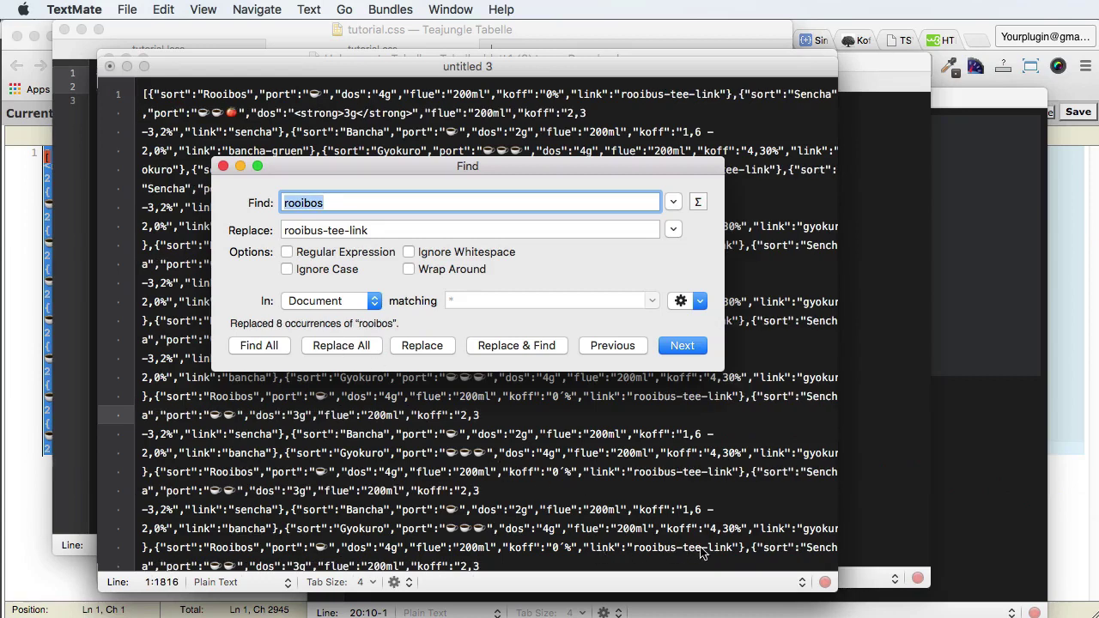
key(Escape)
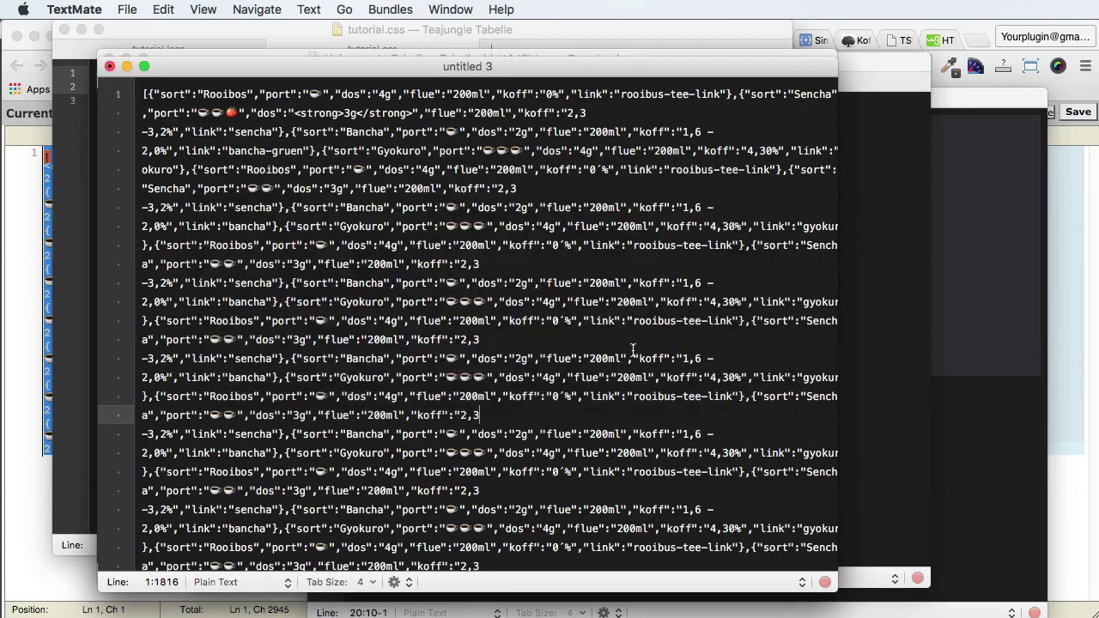
click(550, 226)
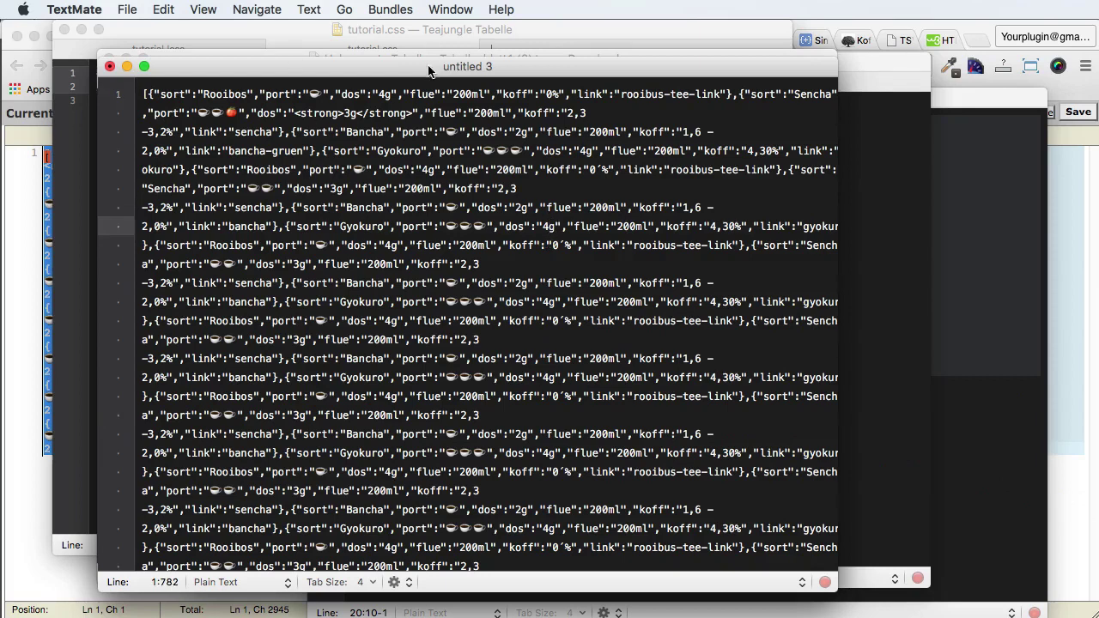
drag(429, 68, 433, 39)
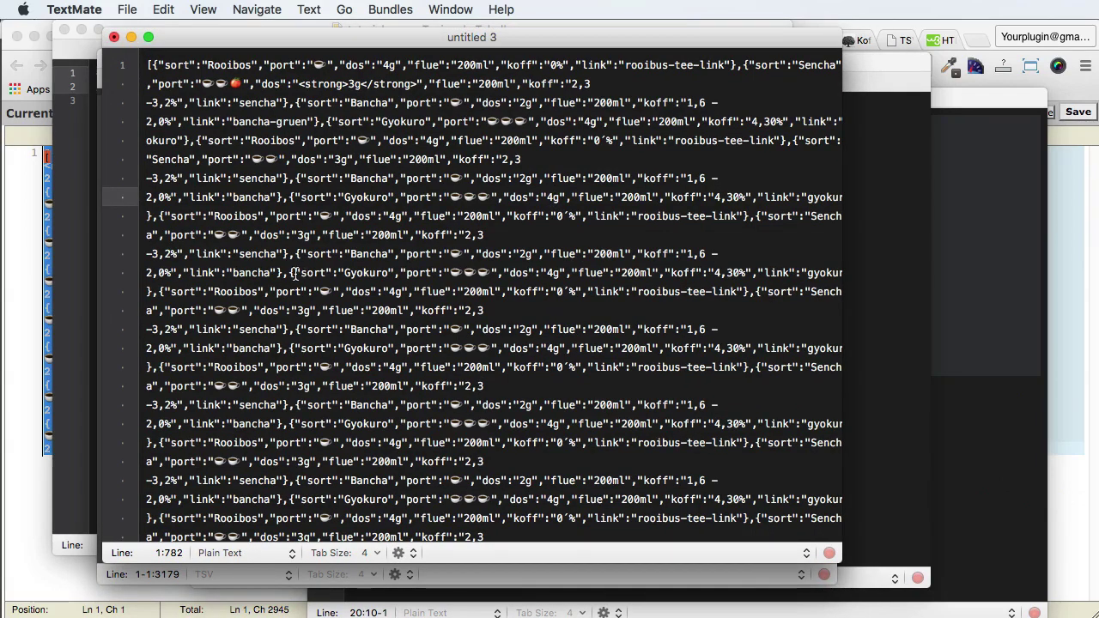
key(super+s)
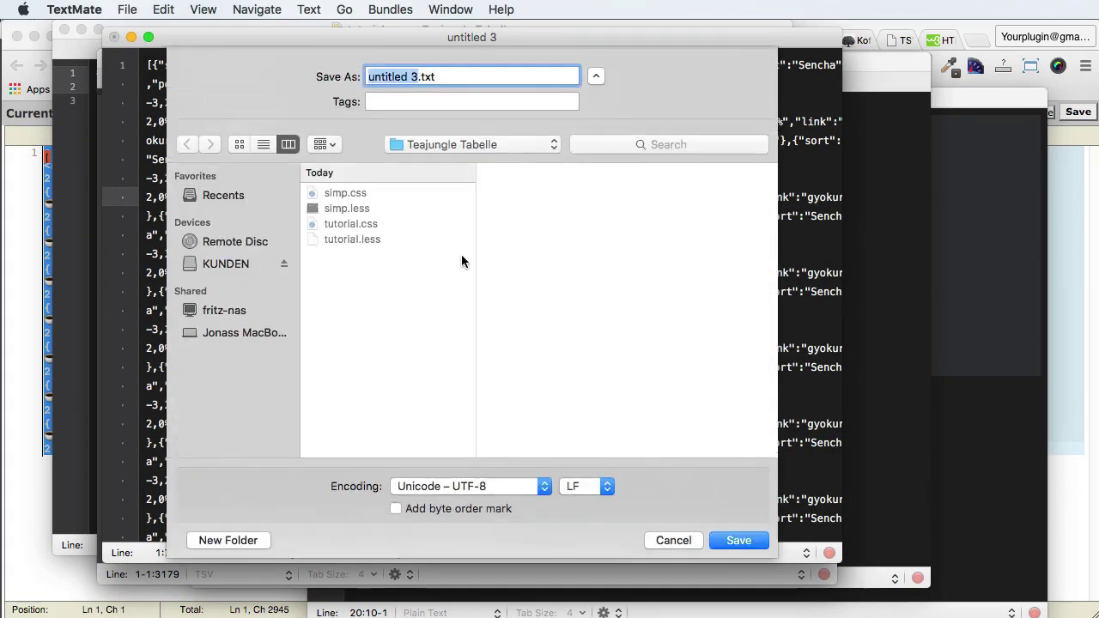
key(Escape)
Step: Copy the entire edited JSON, overwrite the content of tabelle.json in Chrome's cPanel file editor with it, and save the file
click(399, 310)
key(super+a)
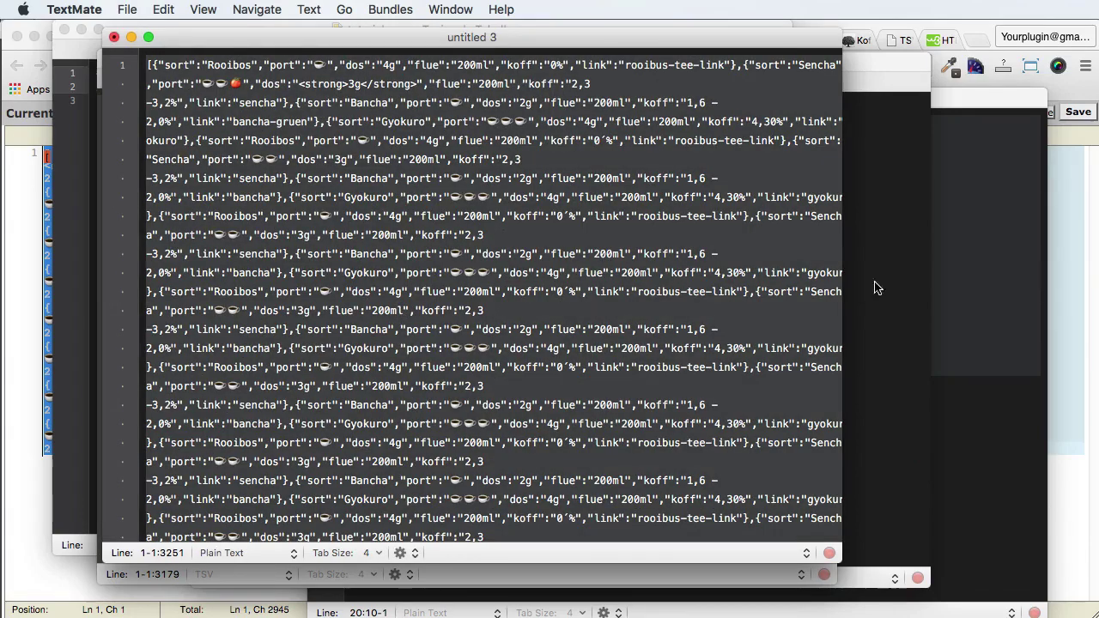
click(1022, 292)
click(13, 326)
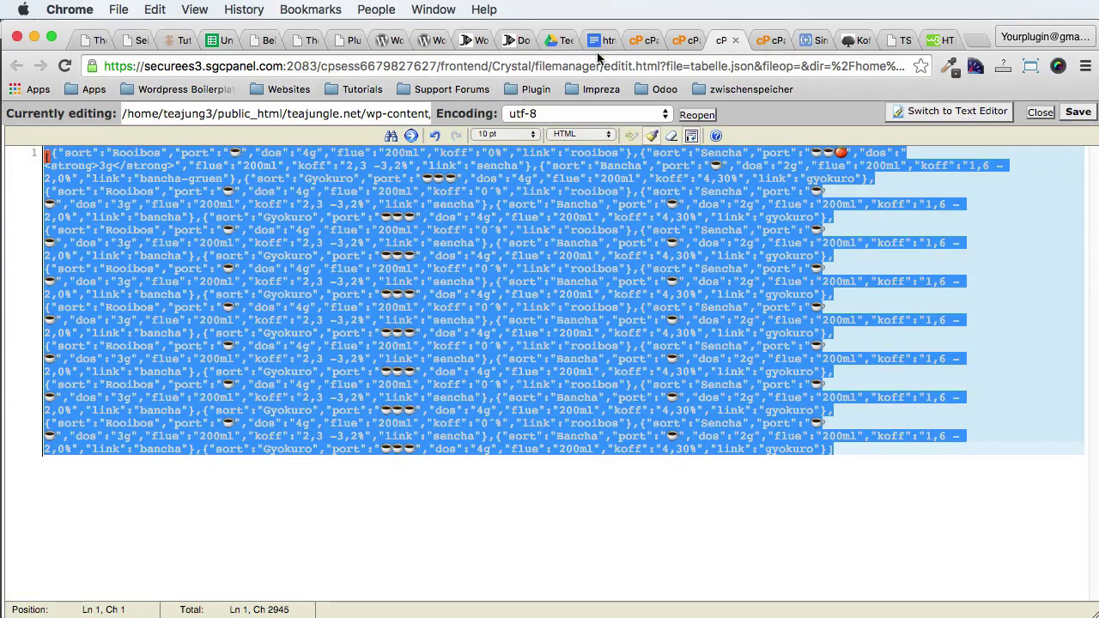
key(super+v)
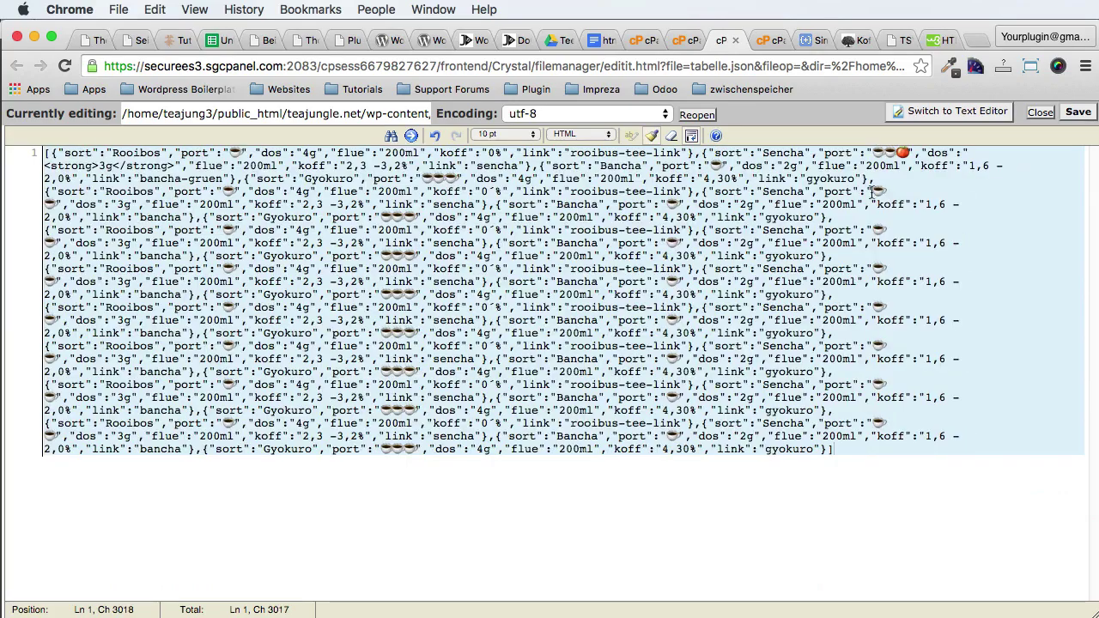
click(1078, 112)
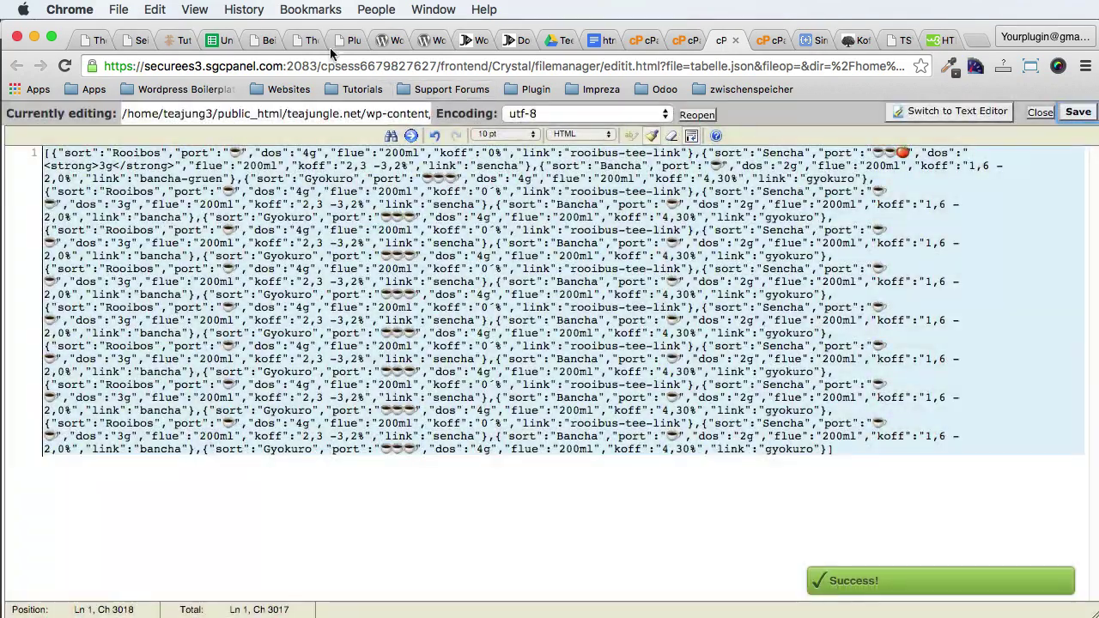
Step: Reload the published Tutorial Tabelle page and check the tea table's rows and link buttons
click(172, 40)
key(super+r)
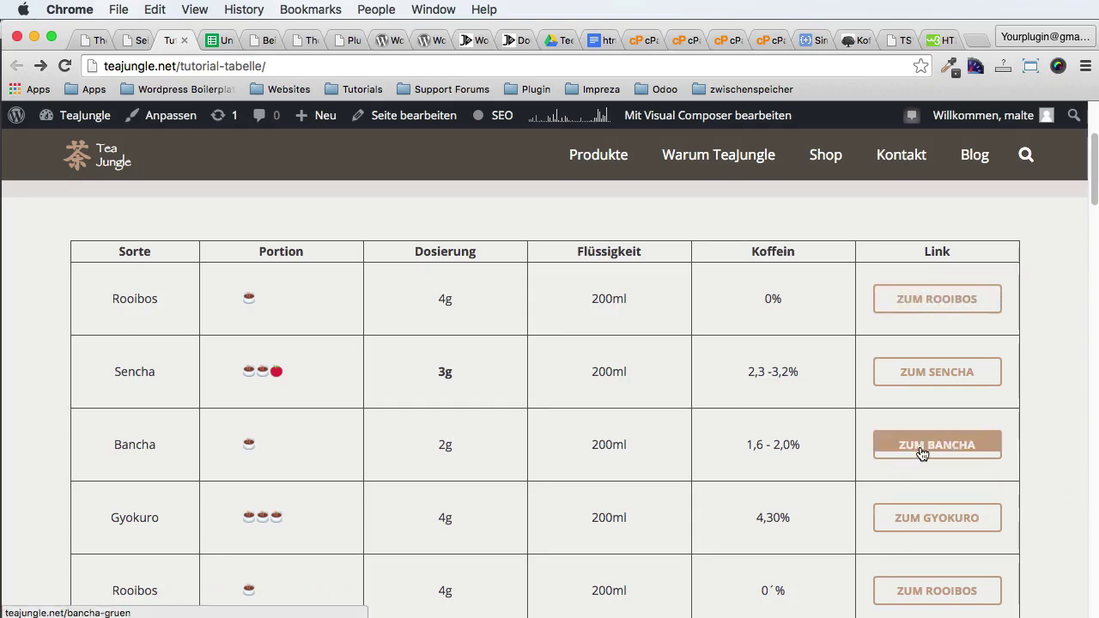
scroll(922, 451, down, 3)
scroll(930, 489, down, 3)
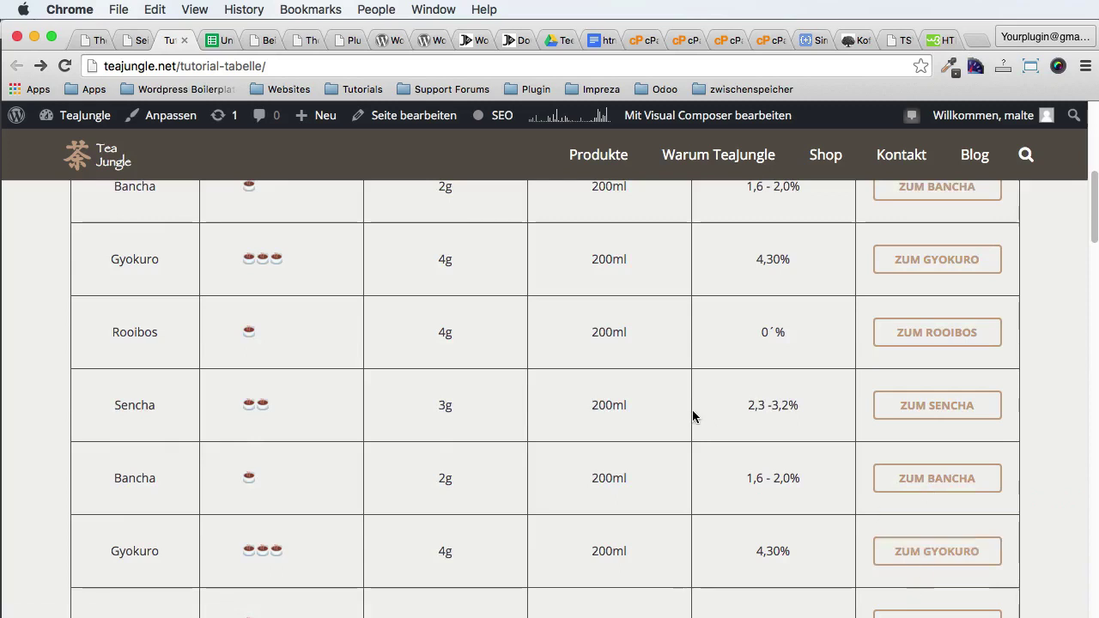
scroll(695, 415, up, 10)
scroll(694, 417, down, 2)
scroll(694, 417, down, 2)
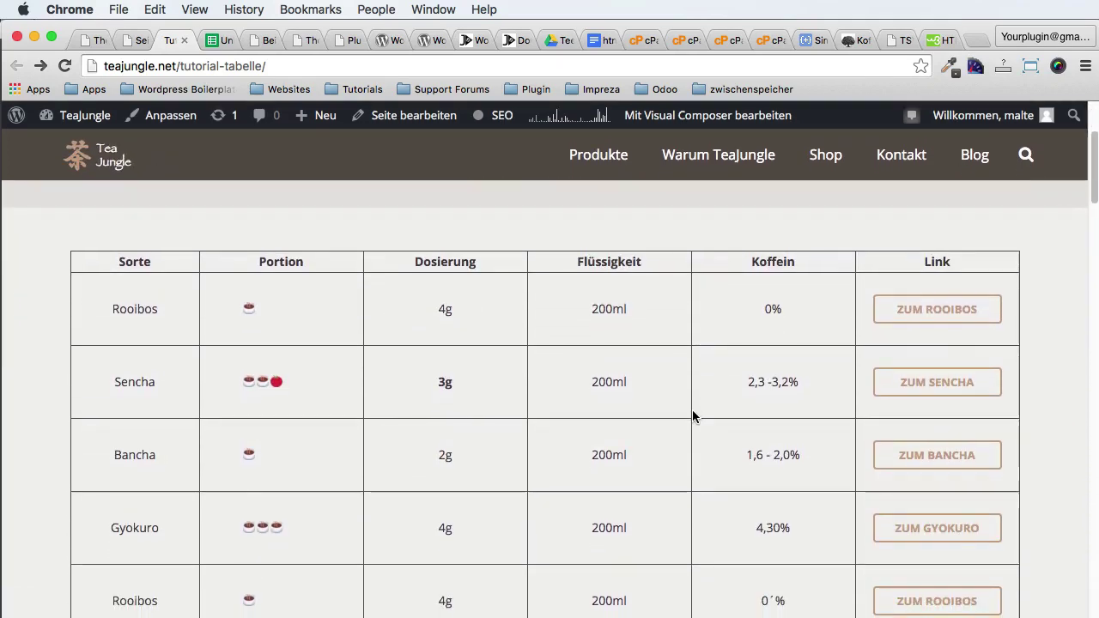
scroll(694, 416, up, 1)
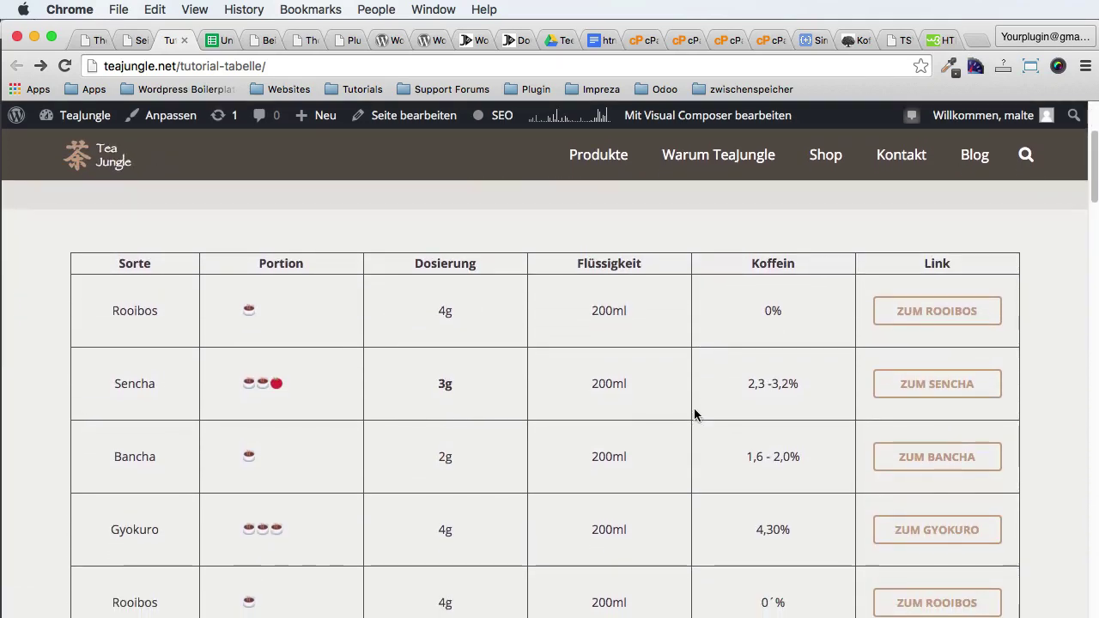
Step: Switch to TextMate and review the find and replace options for the edited JSON document
key(super+Tab)
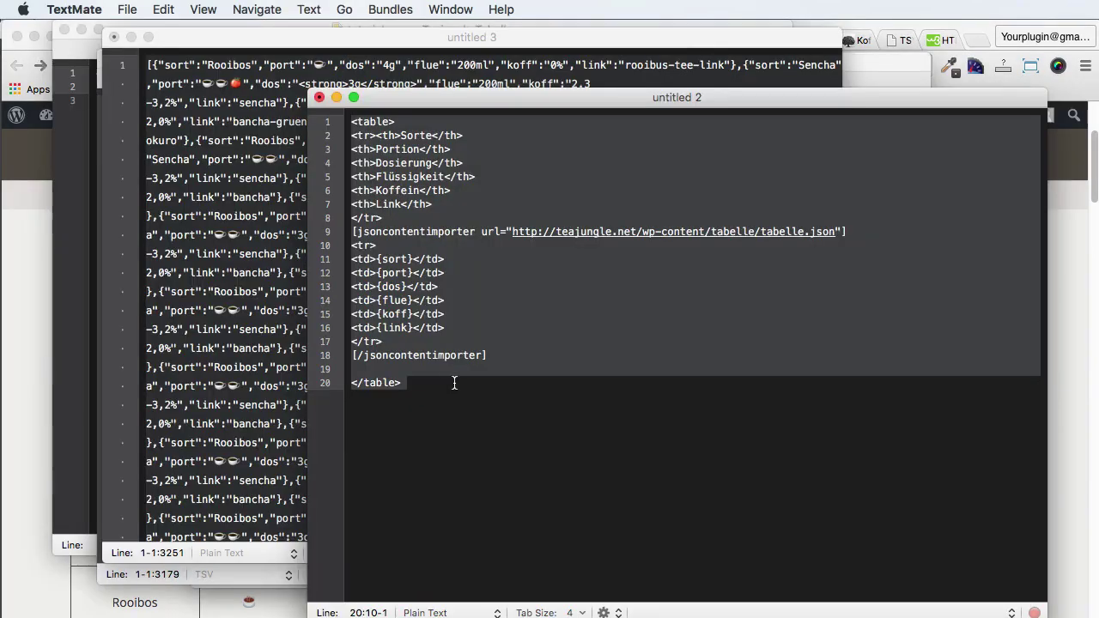
click(248, 367)
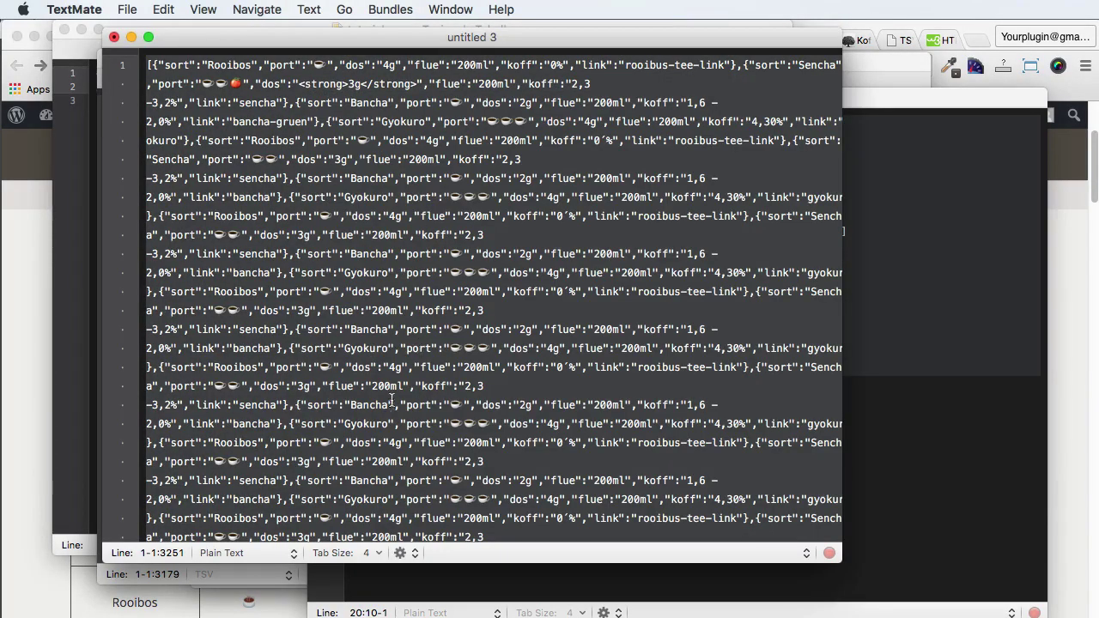
key(super+f)
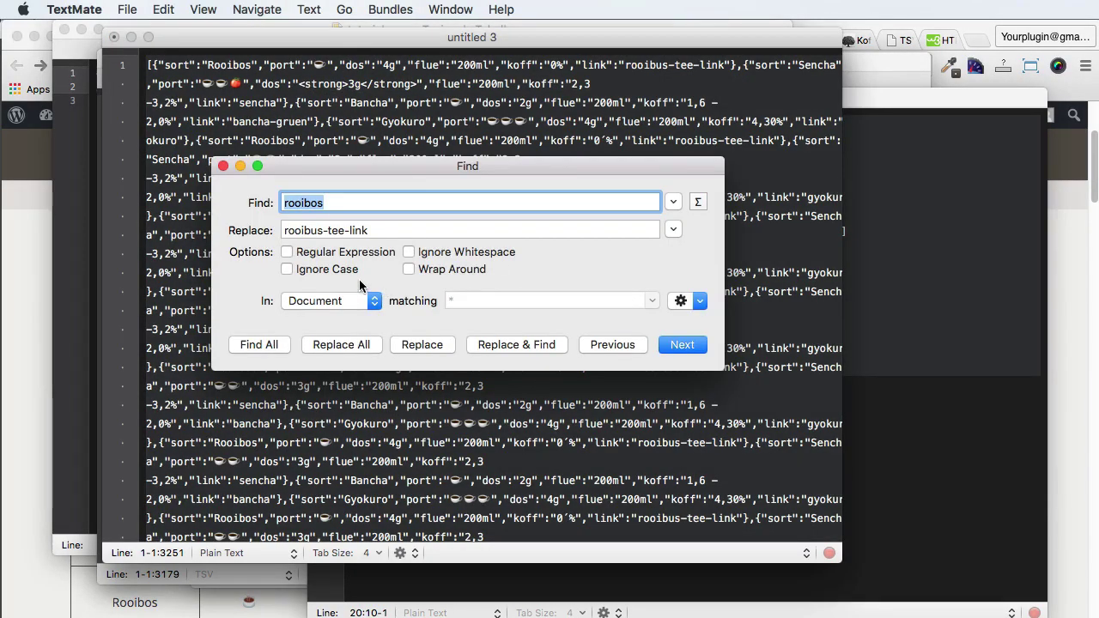
click(203, 10)
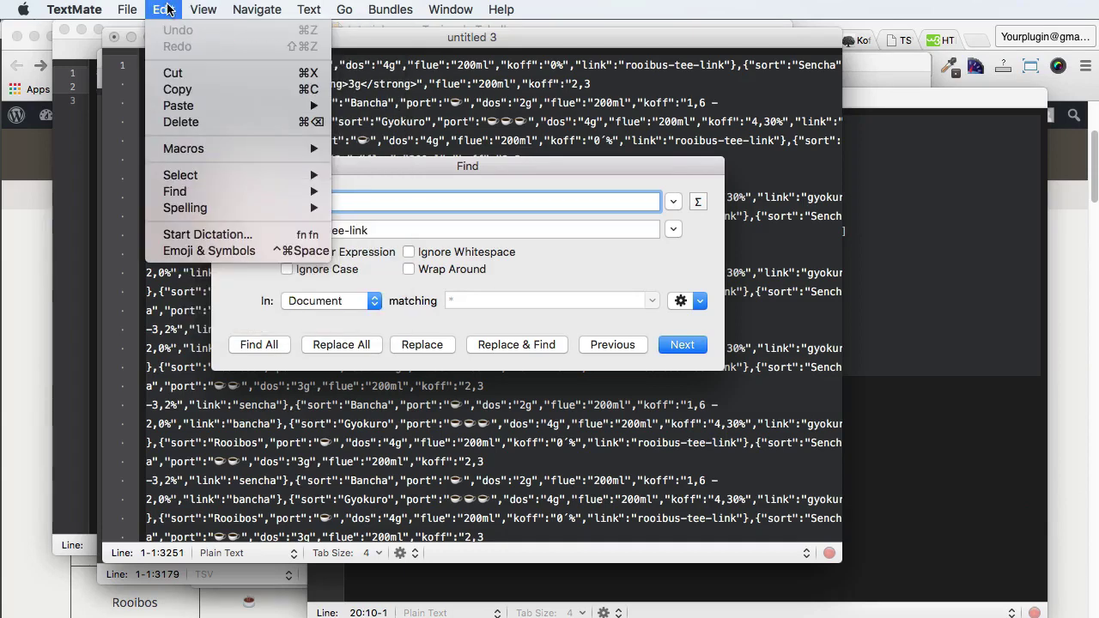
mouse_move(214, 196)
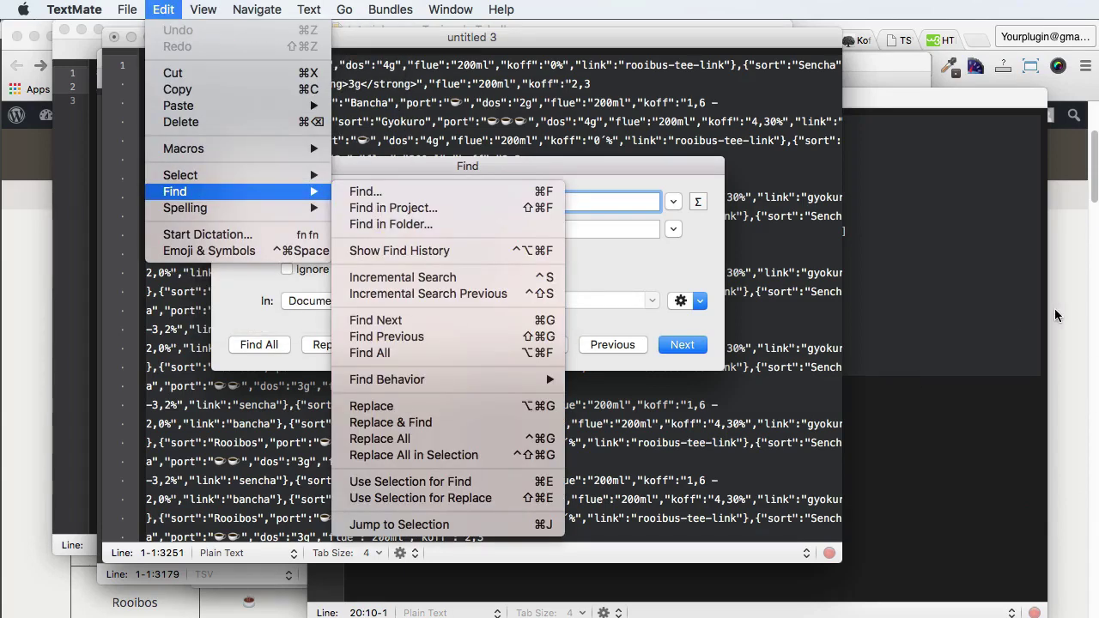
key(Escape)
key(Escape)
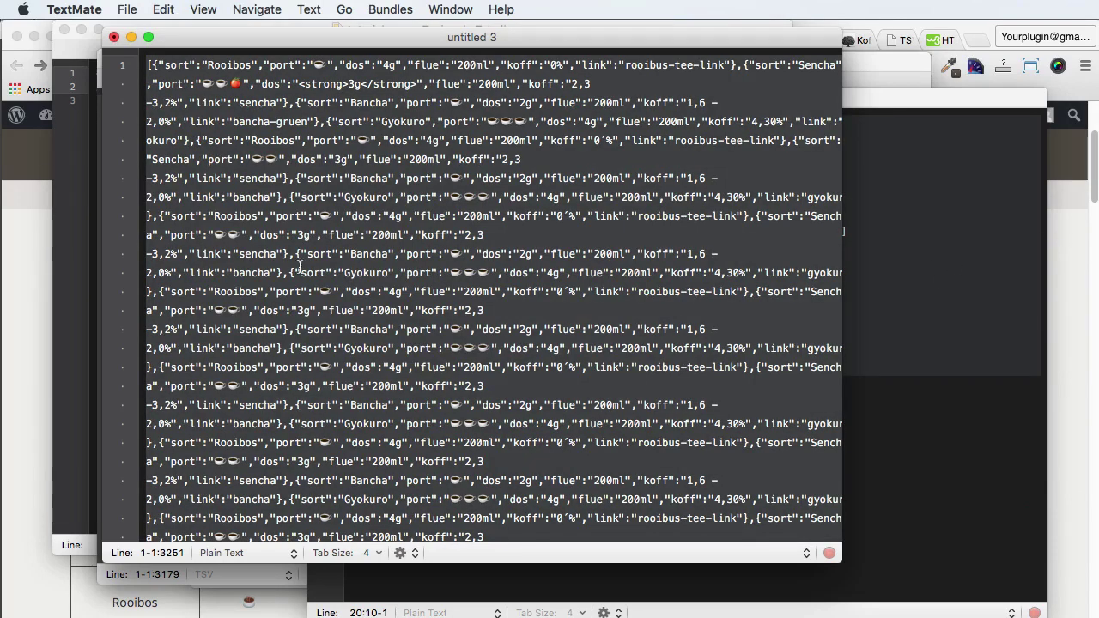
Step: Switch to the tea spreadsheet in Chrome and review its find and replace dialog and the table rows
click(29, 341)
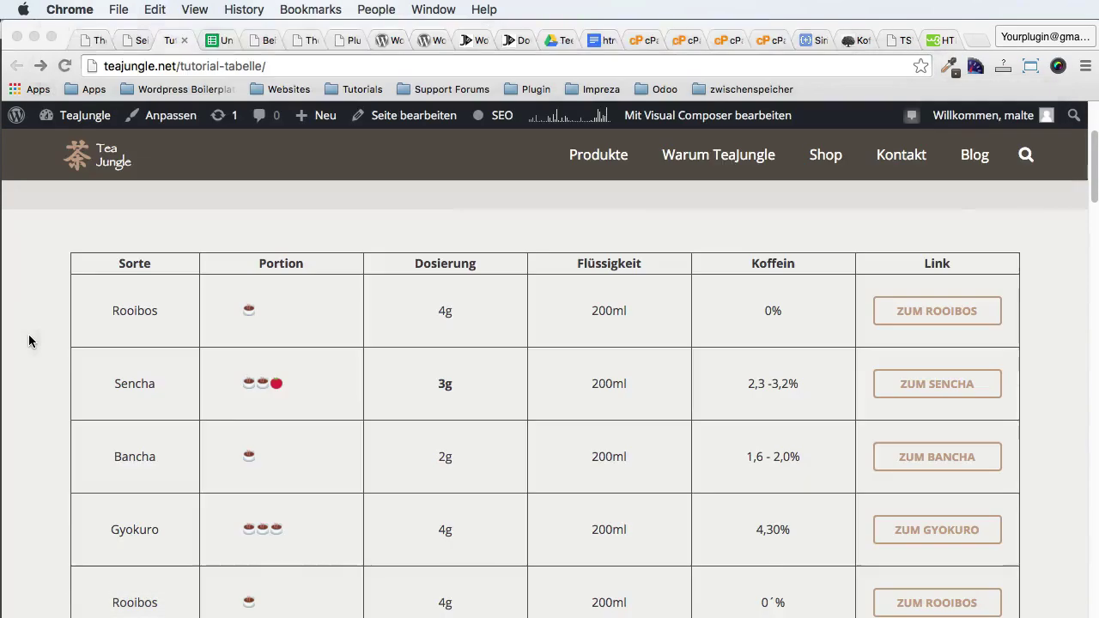
click(218, 41)
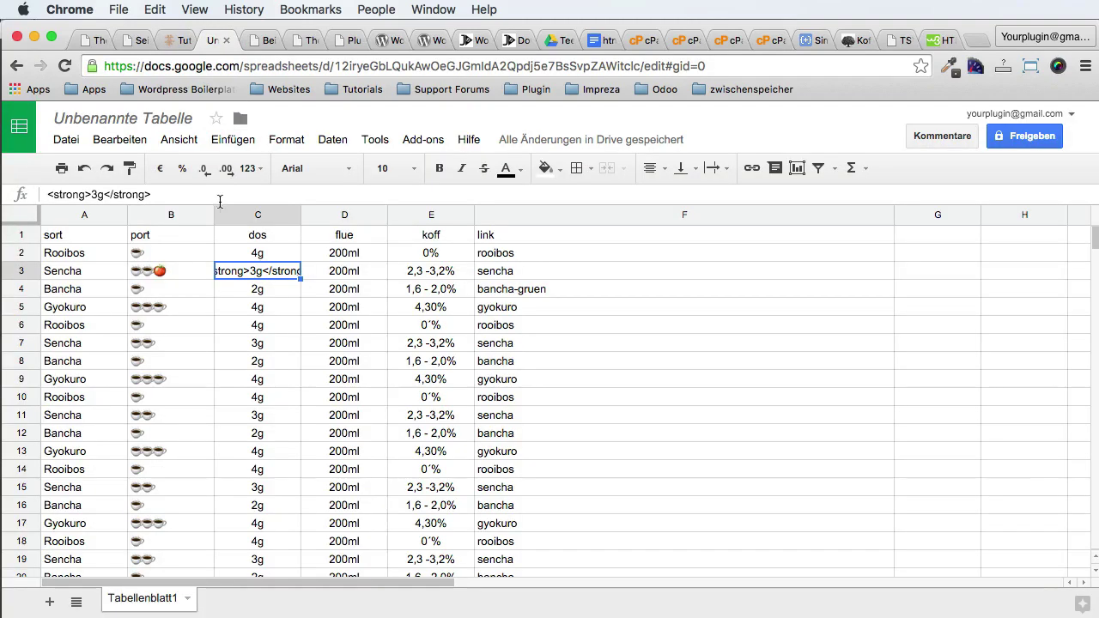
click(65, 140)
mouse_move(156, 438)
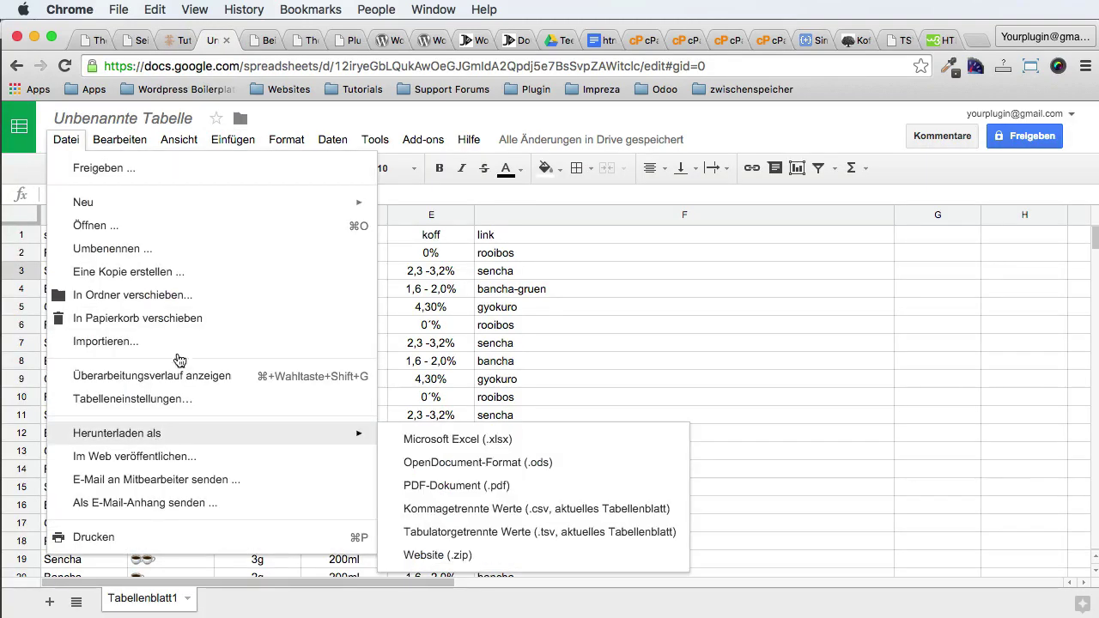
mouse_move(129, 139)
click(152, 331)
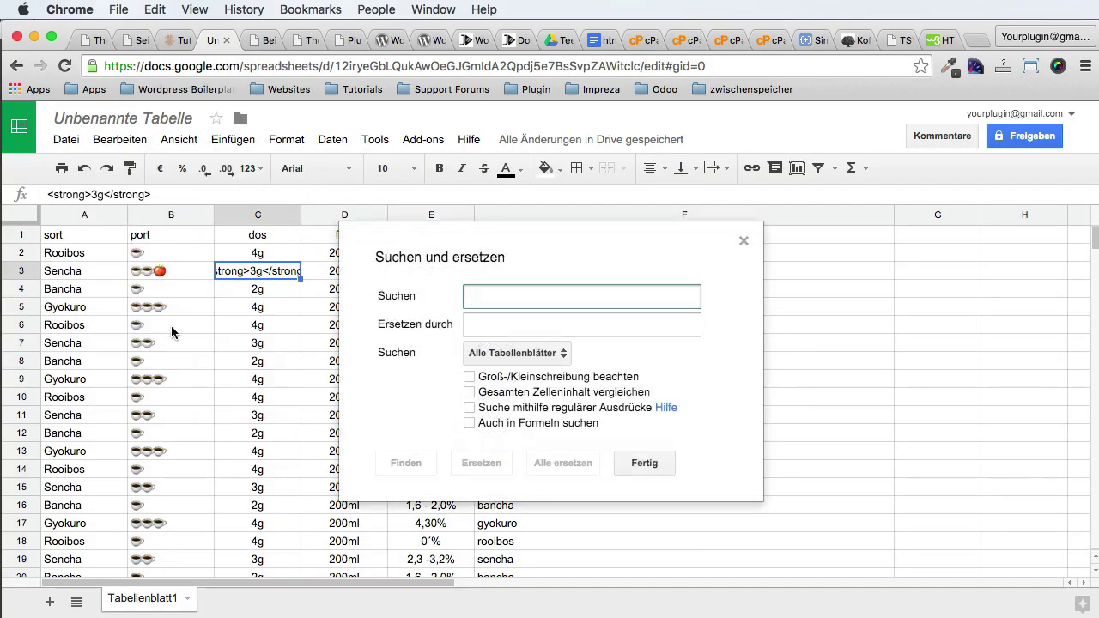
click(644, 463)
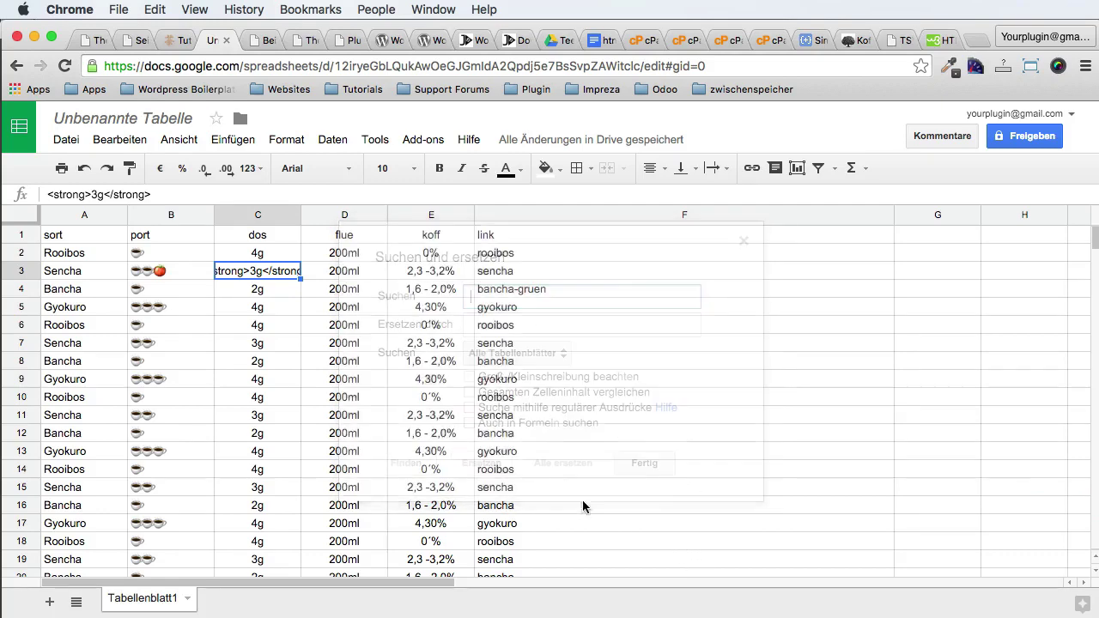
click(545, 505)
scroll(543, 516, down, 1)
scroll(544, 518, down, 10)
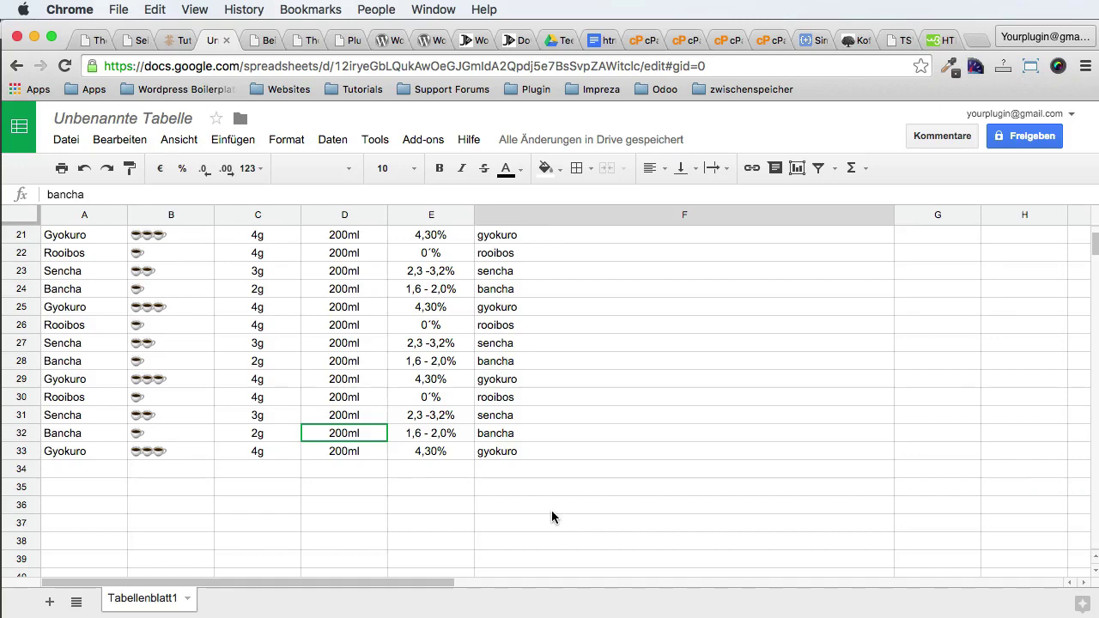
scroll(553, 516, up, 10)
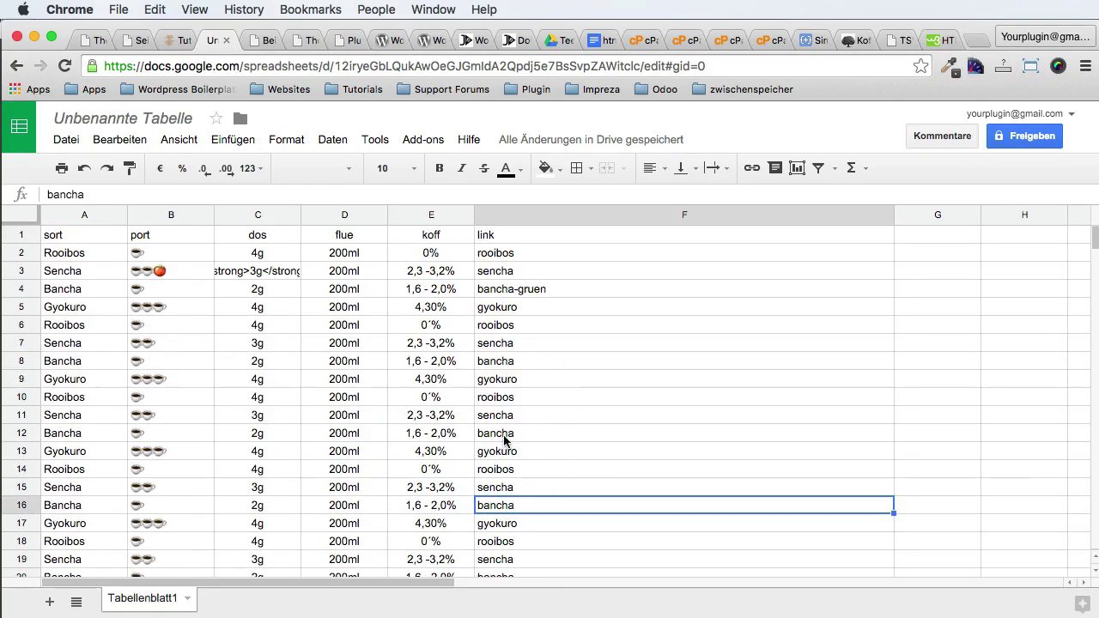
Step: Examine the dosages and link buttons in the tea table on the published Tutorial Tabelle page
key(ctrl+shift+Tab)
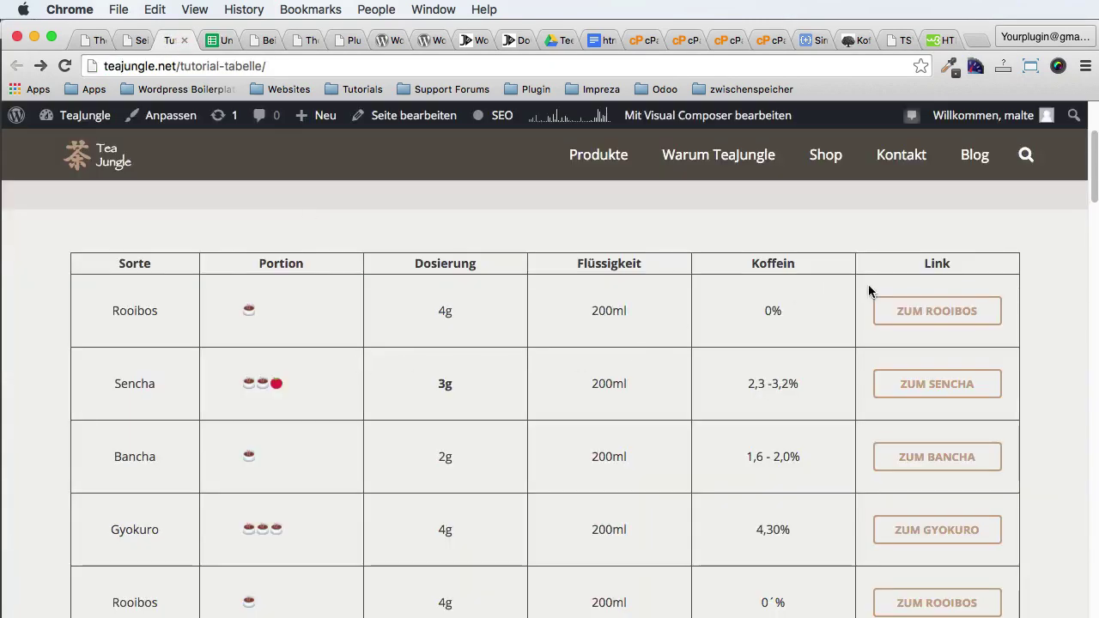
scroll(915, 369, down, 5)
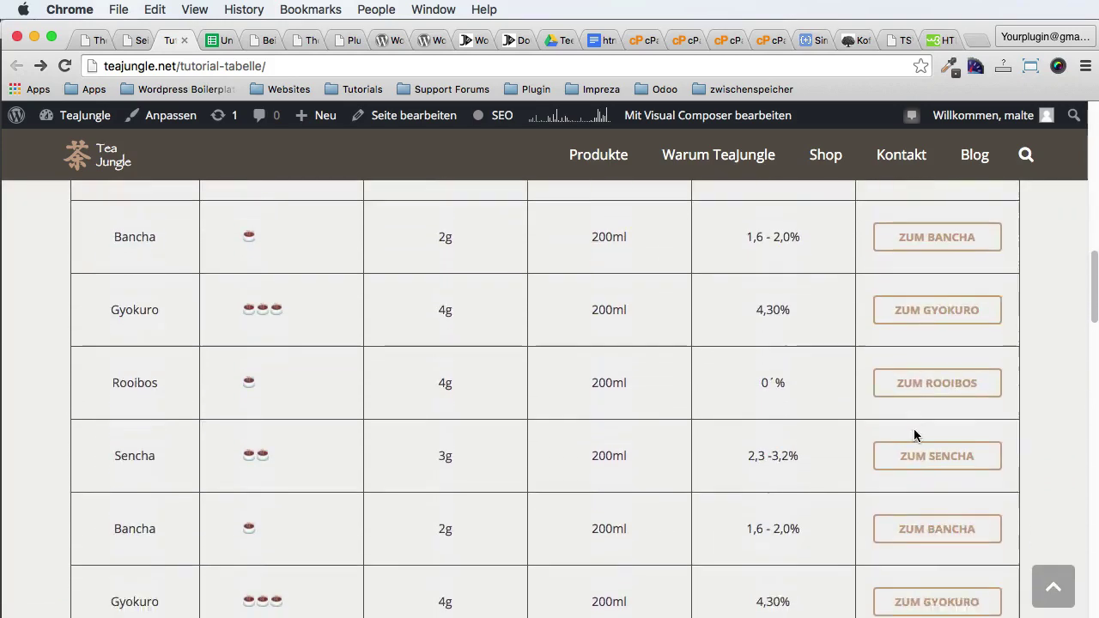
scroll(936, 433, down, 2)
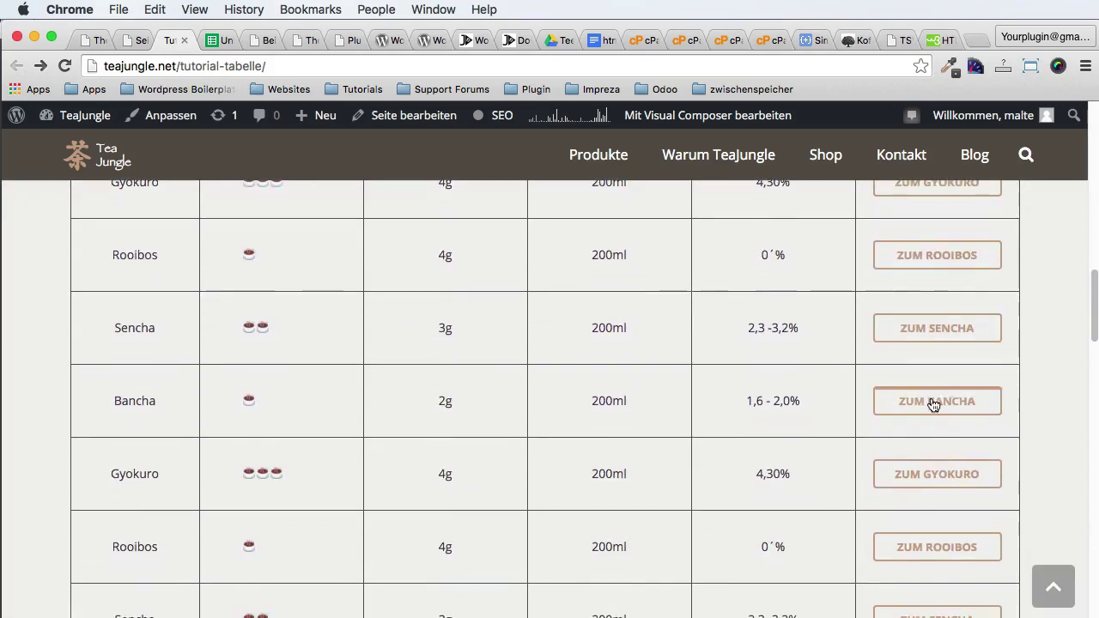
scroll(905, 436, down, 3)
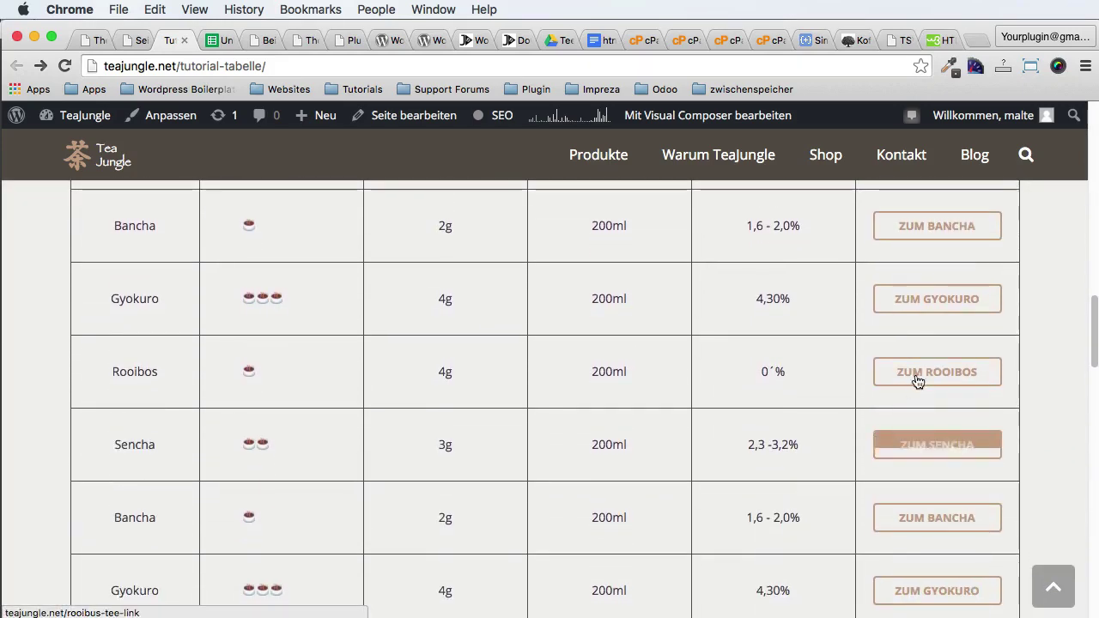
scroll(898, 425, down, 2)
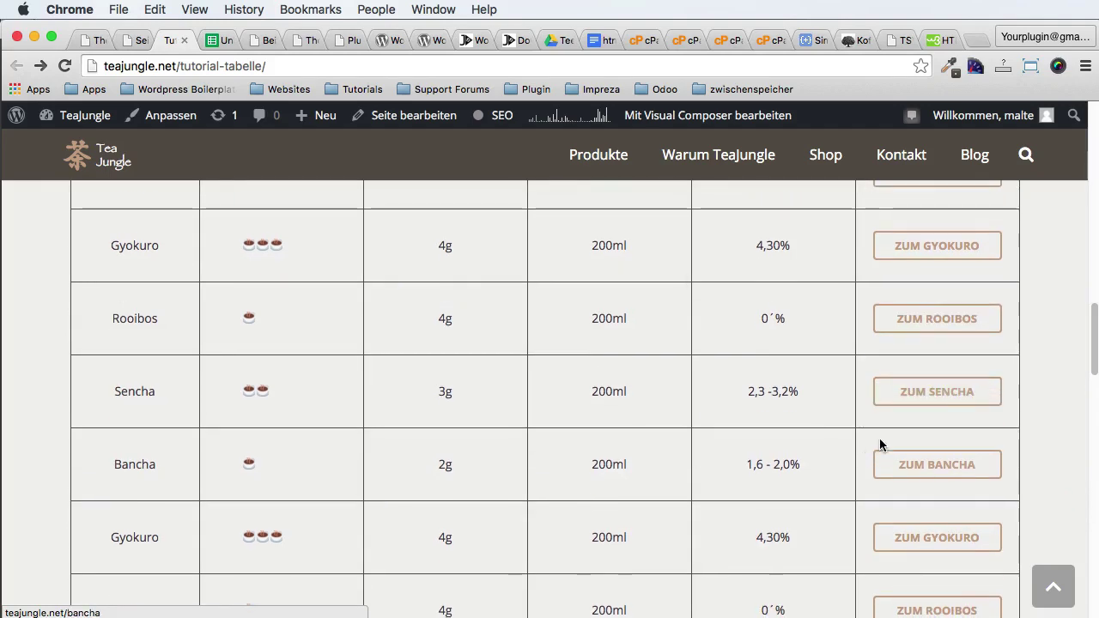
scroll(888, 433, down, 3)
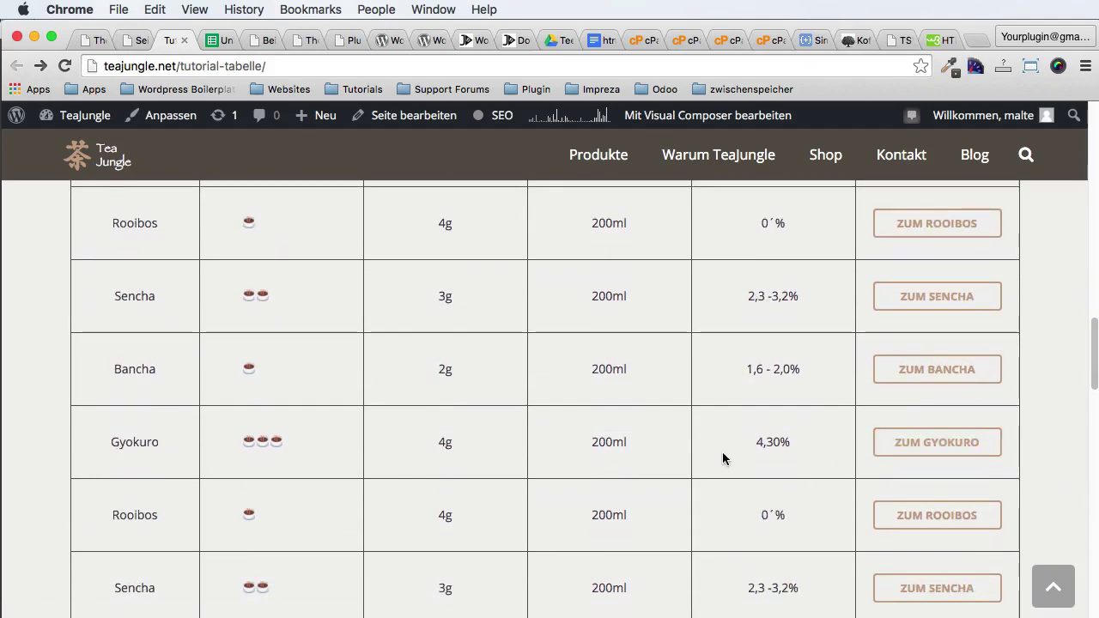
scroll(726, 458, down, 5)
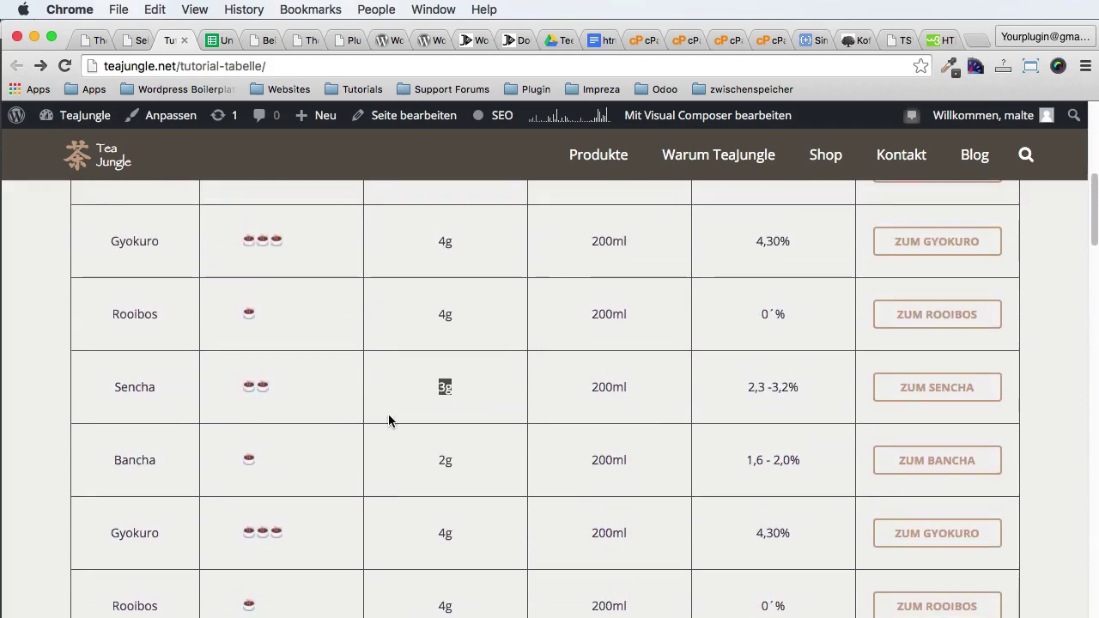
Step: Switch to TextMate and replace all occurrences of "3g" in the JSON document with "<strong>3g</strong>"
key(super+Tab)
click(445, 344)
key(super+f)
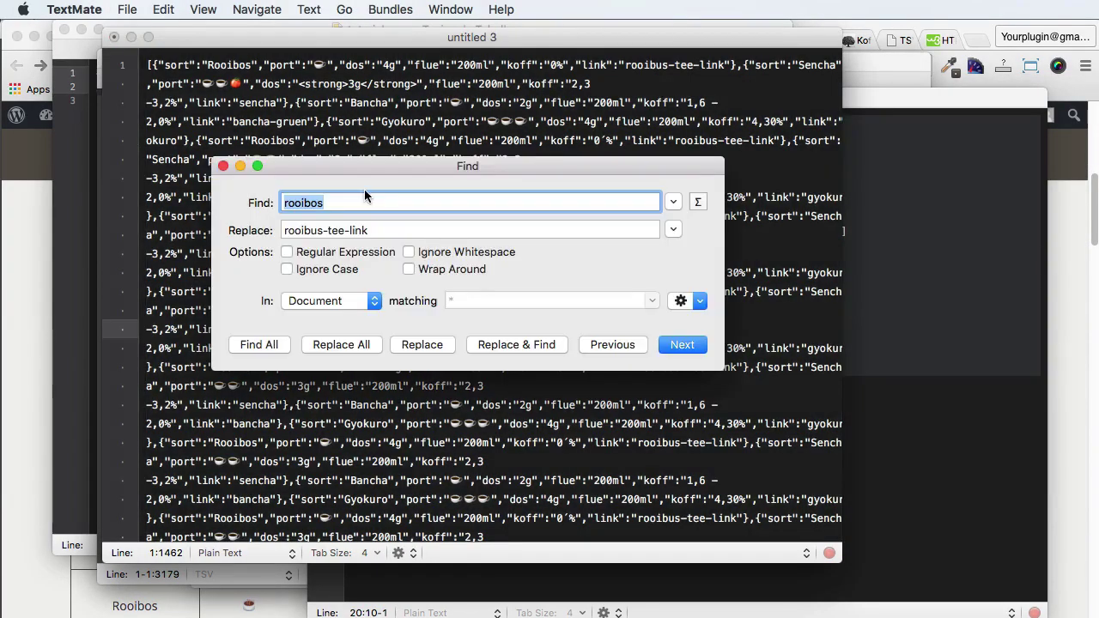
text(3g)
double_click(340, 229)
key(super+a)
text(<)
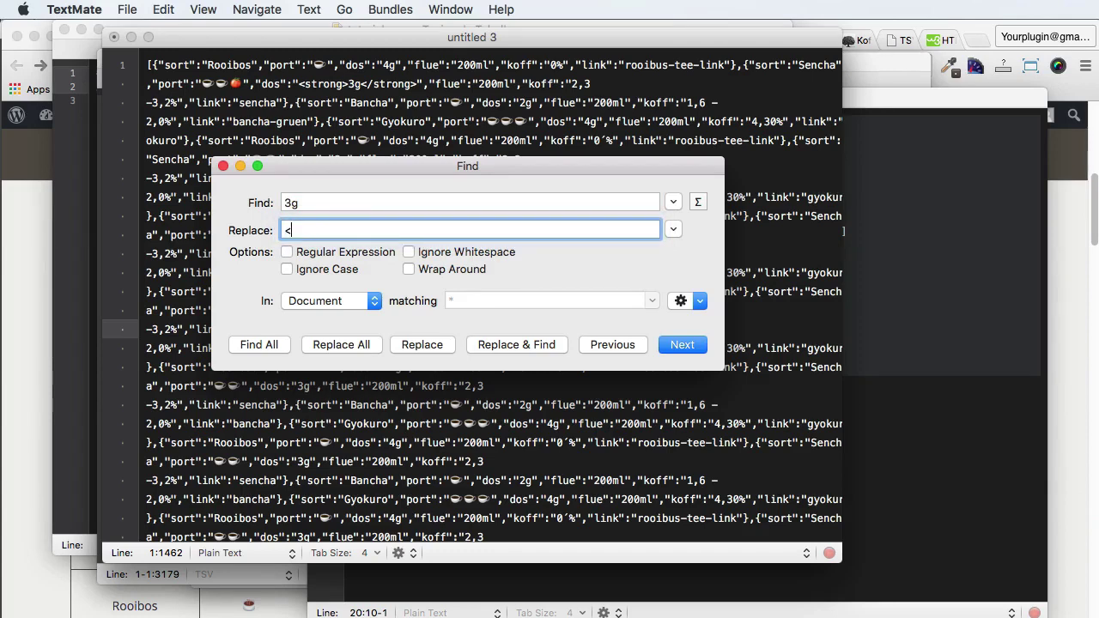
text(strong>)
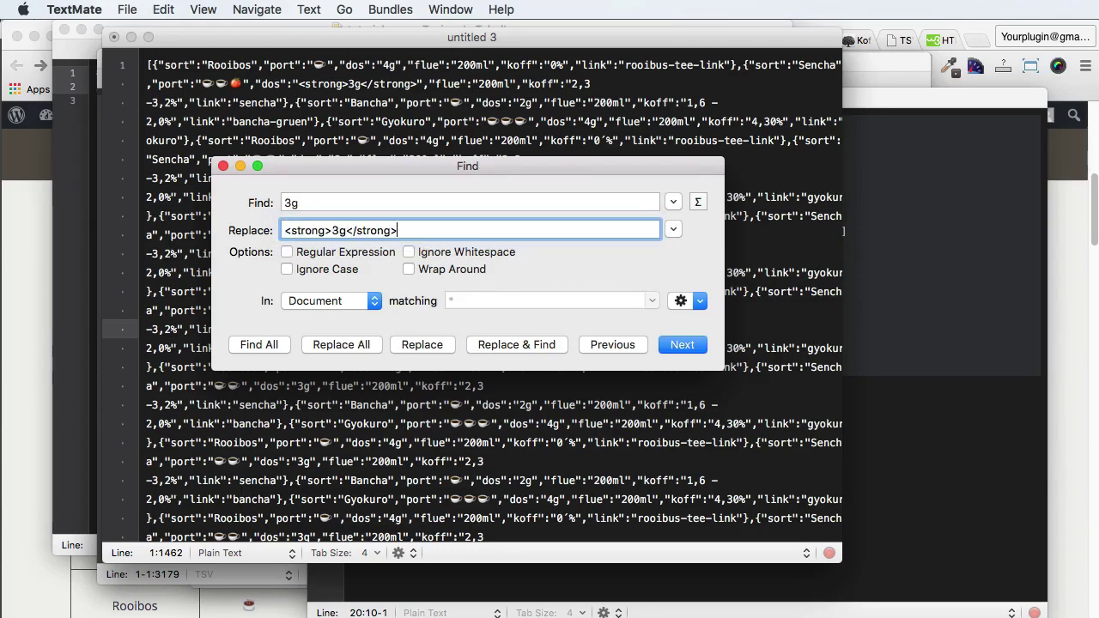
text(3g</strong>)
click(335, 344)
key(Escape)
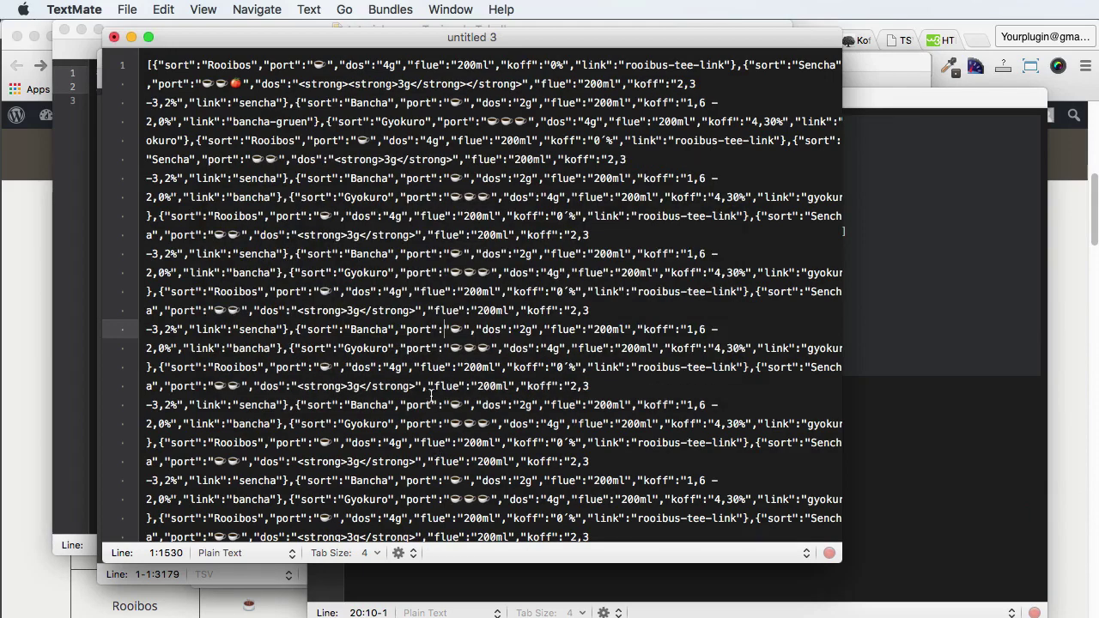
Step: Copy the entire edited JSON and switch to tabelle.json in Chrome's cPanel file editor
key(super+a)
click(12, 381)
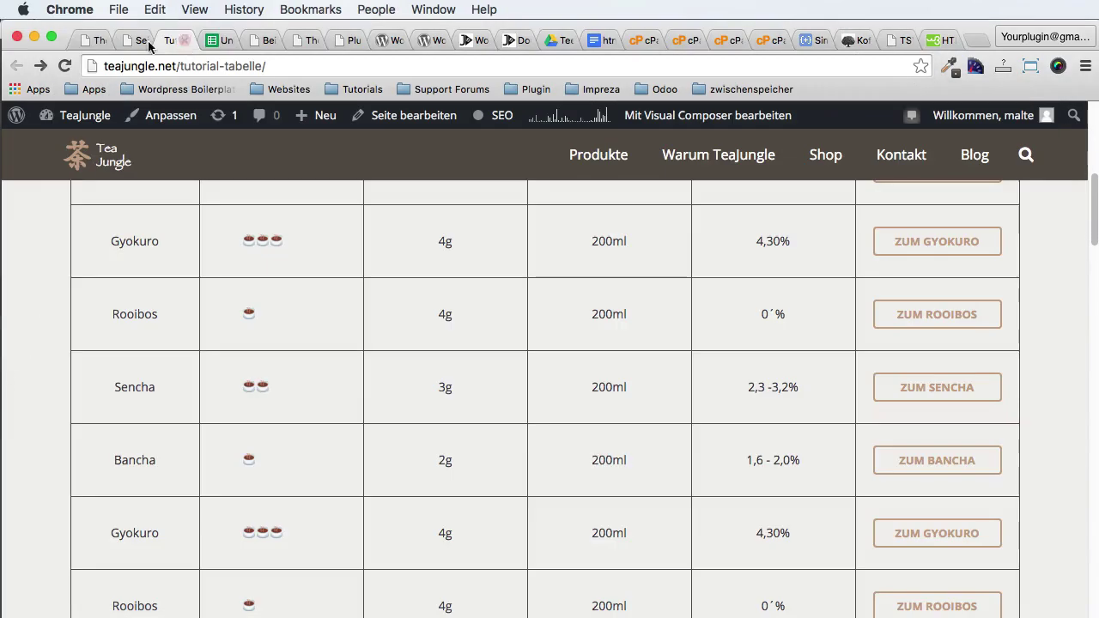
click(149, 43)
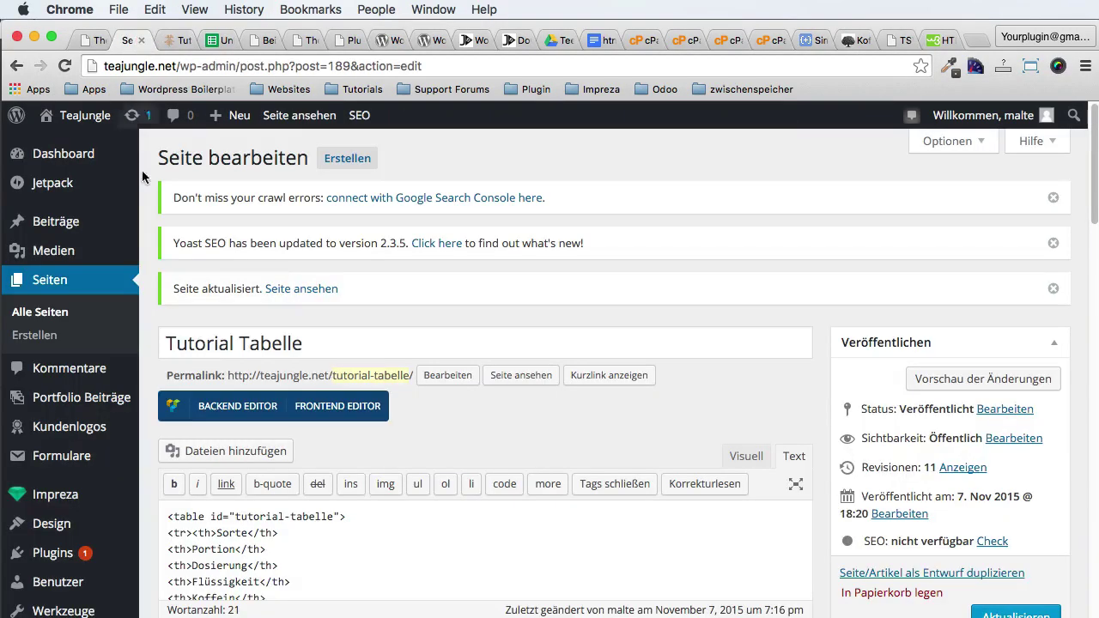
click(646, 41)
click(687, 41)
click(725, 43)
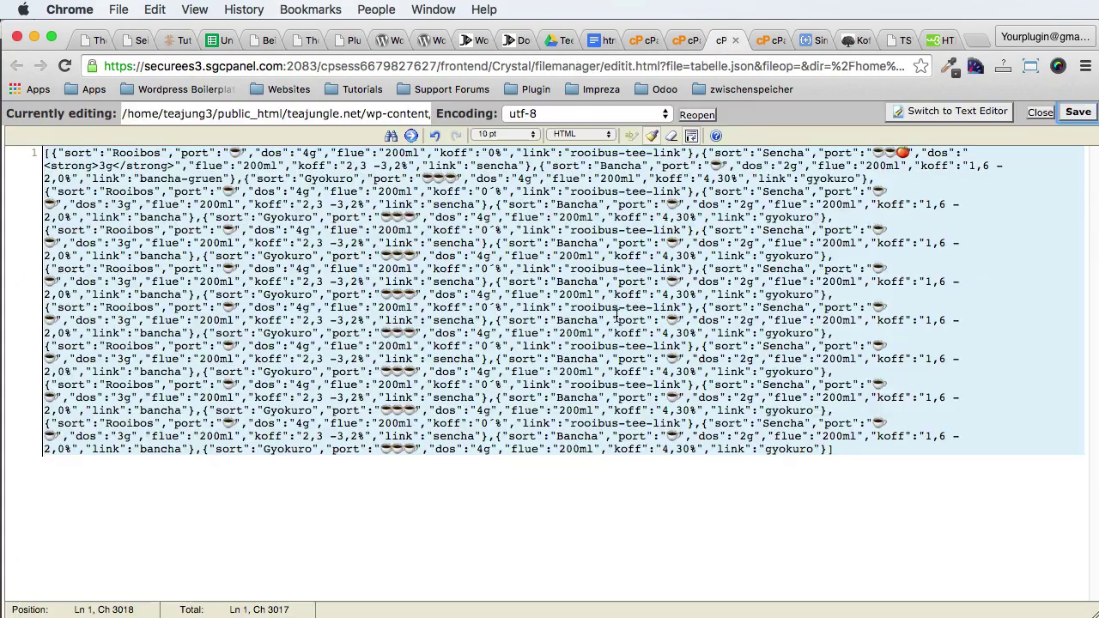
Step: Overwrite the whole content of tabelle.json with the JSON copied from TextMate and save the file
key(super+a)
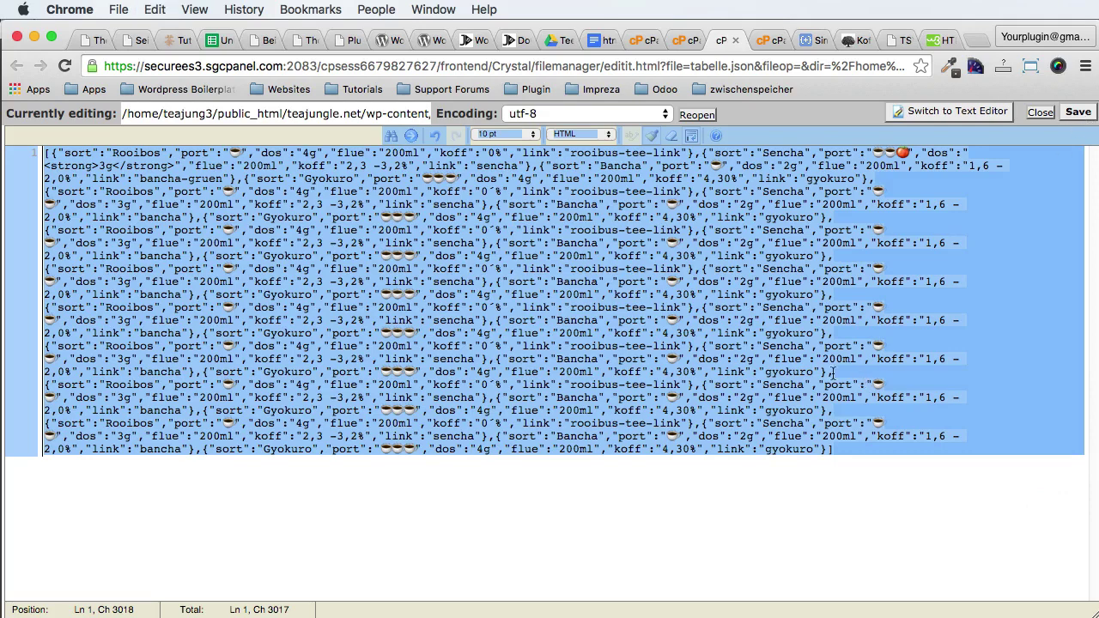
click(563, 269)
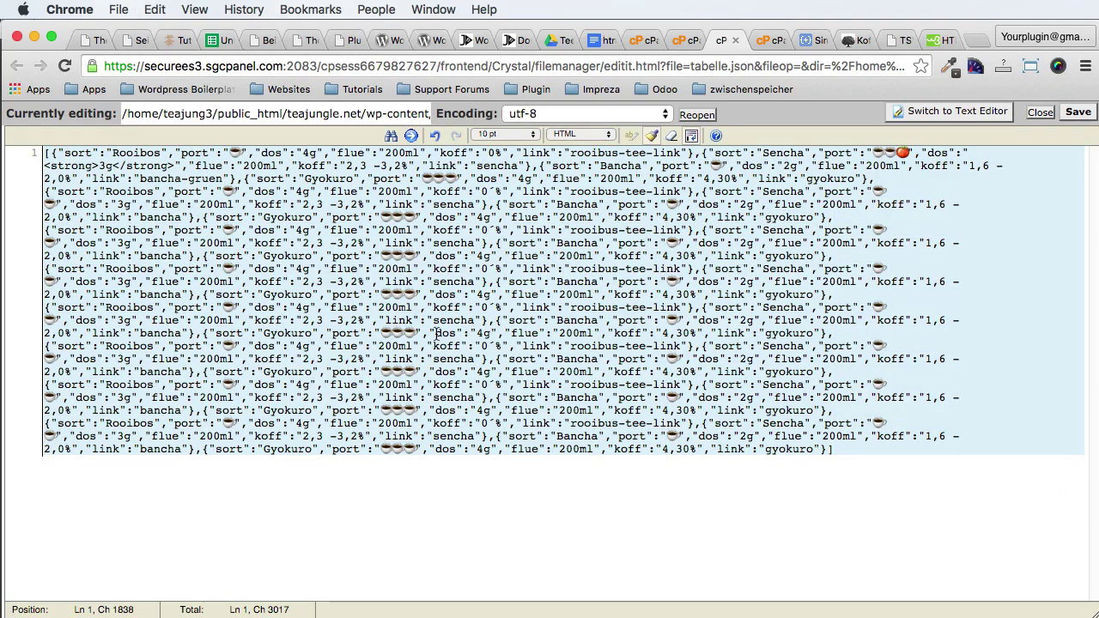
key(super+a)
key(super+Tab)
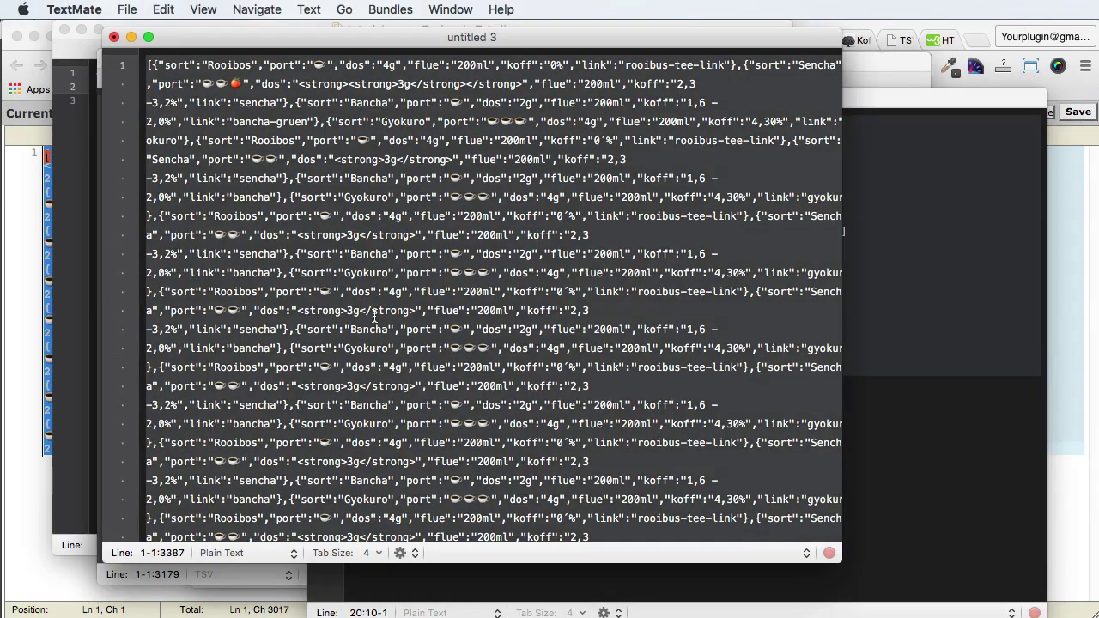
key(super+Tab)
key(super+v)
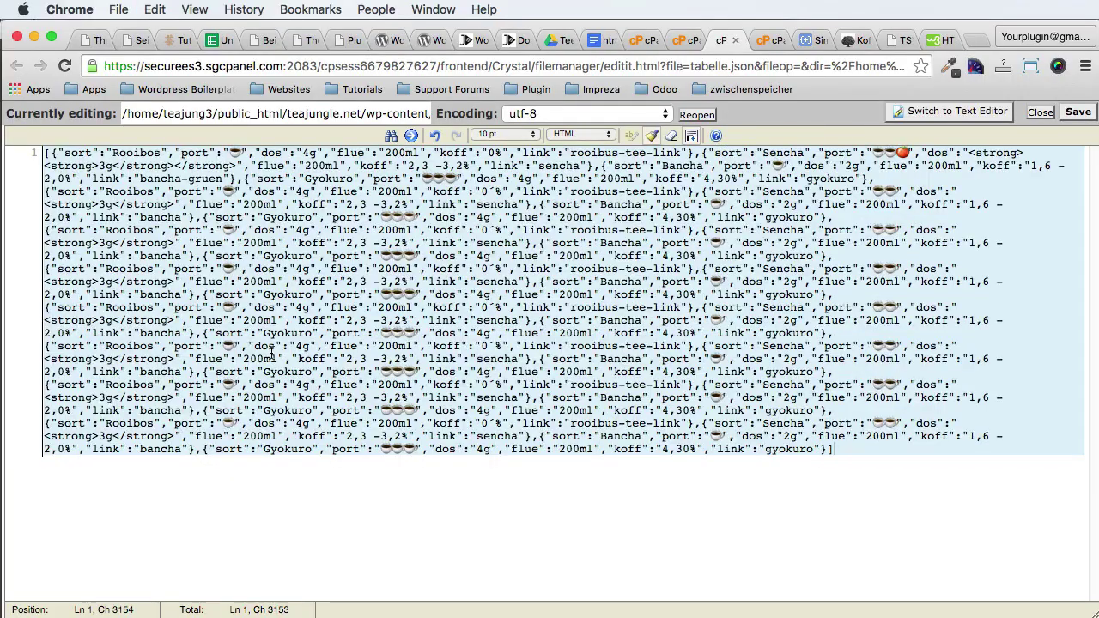
click(1075, 112)
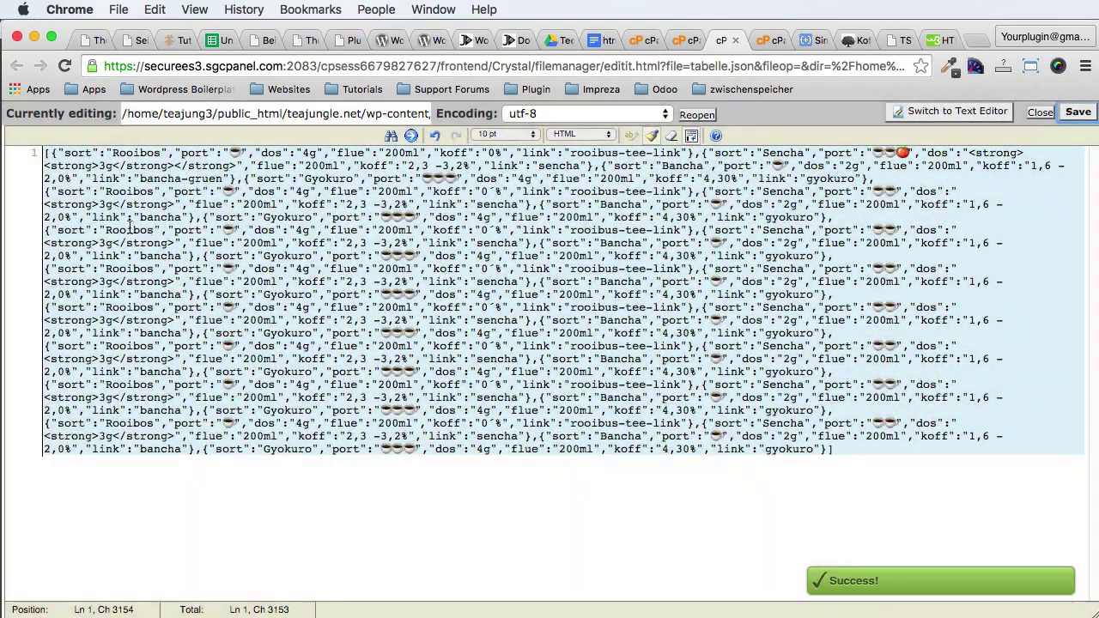
Step: Reload the published Tutorial Tabelle page and check the formatting of the 3g dosages in the Sencha rows
click(172, 39)
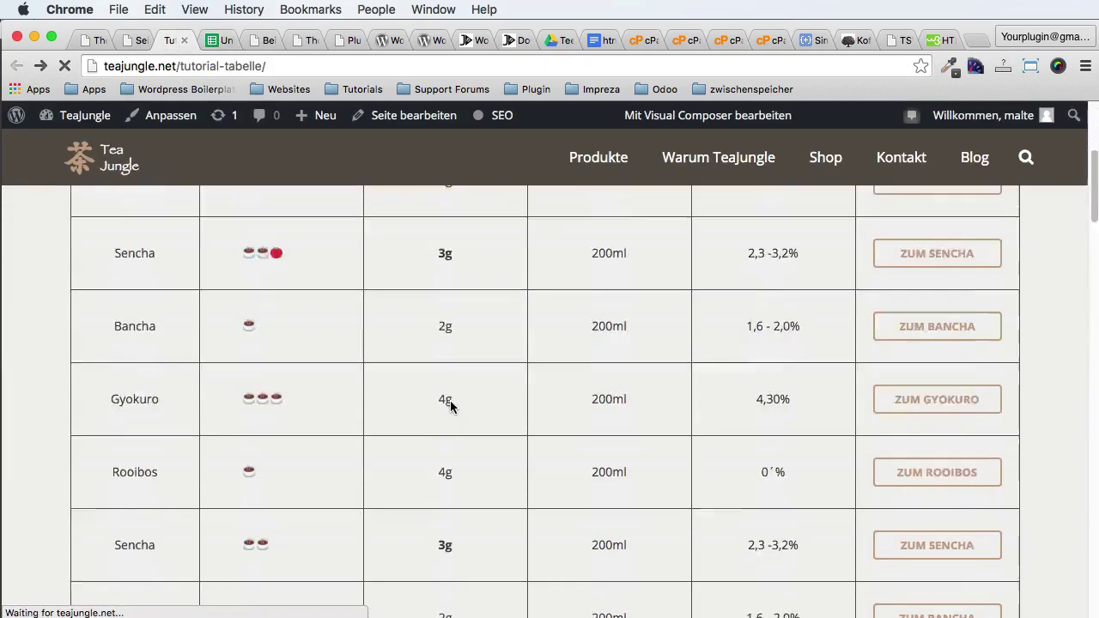
scroll(451, 408, down, 4)
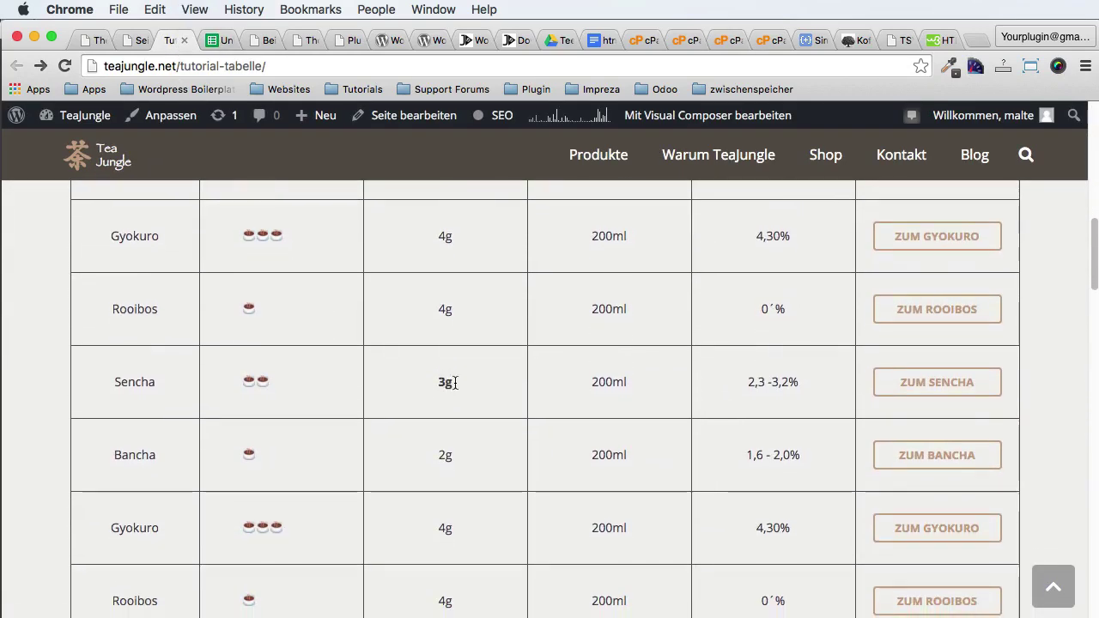
double_click(446, 382)
click(470, 409)
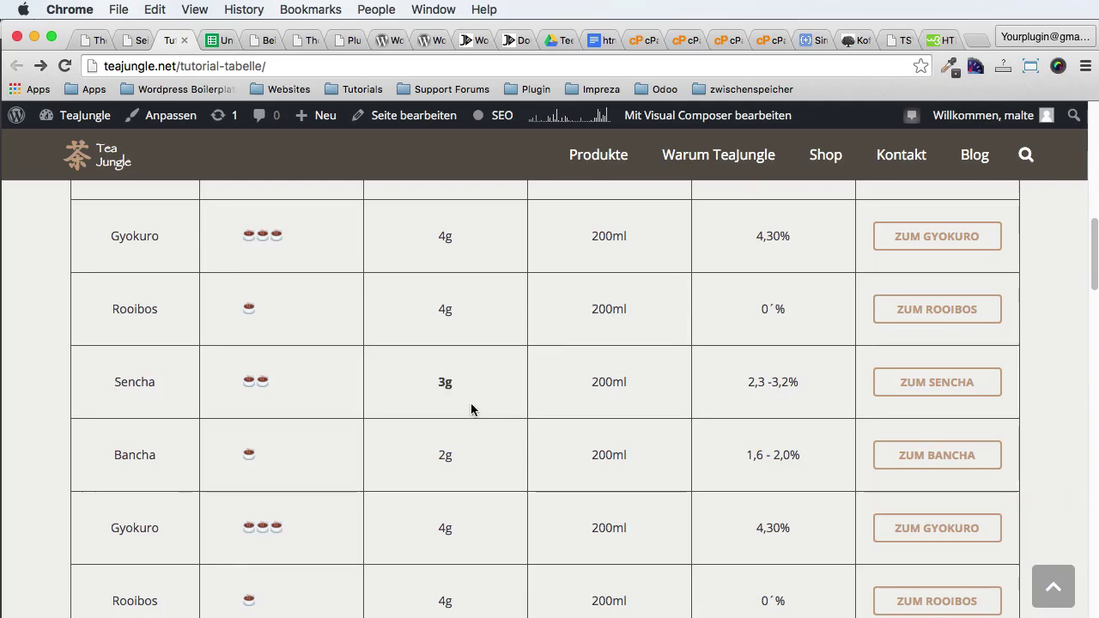
key(super+r)
scroll(447, 378, up, 5)
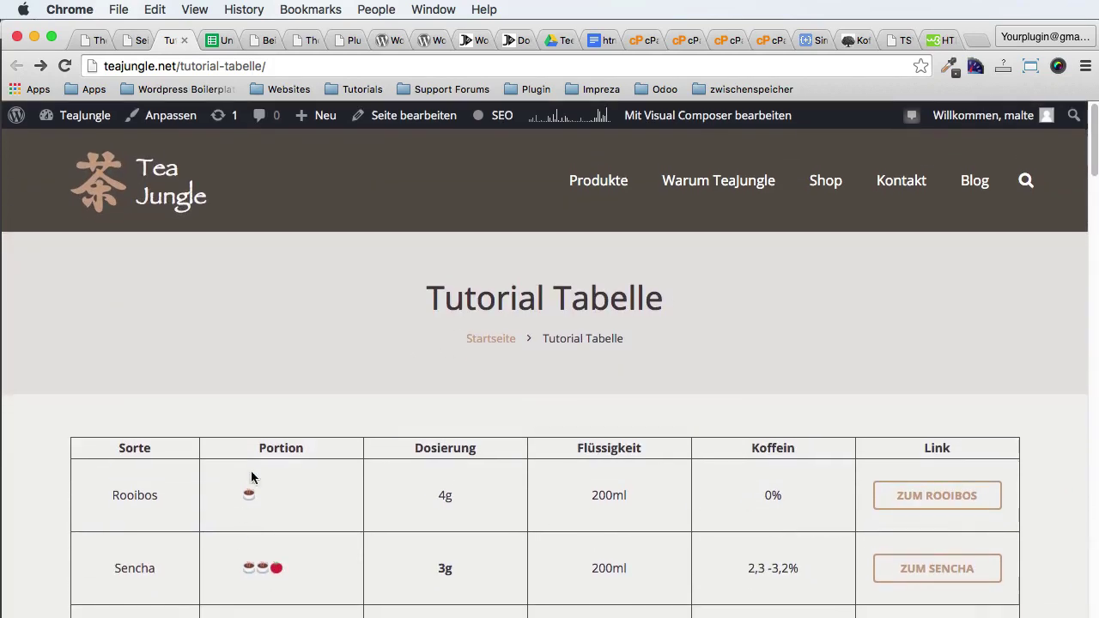
scroll(727, 487, down, 1)
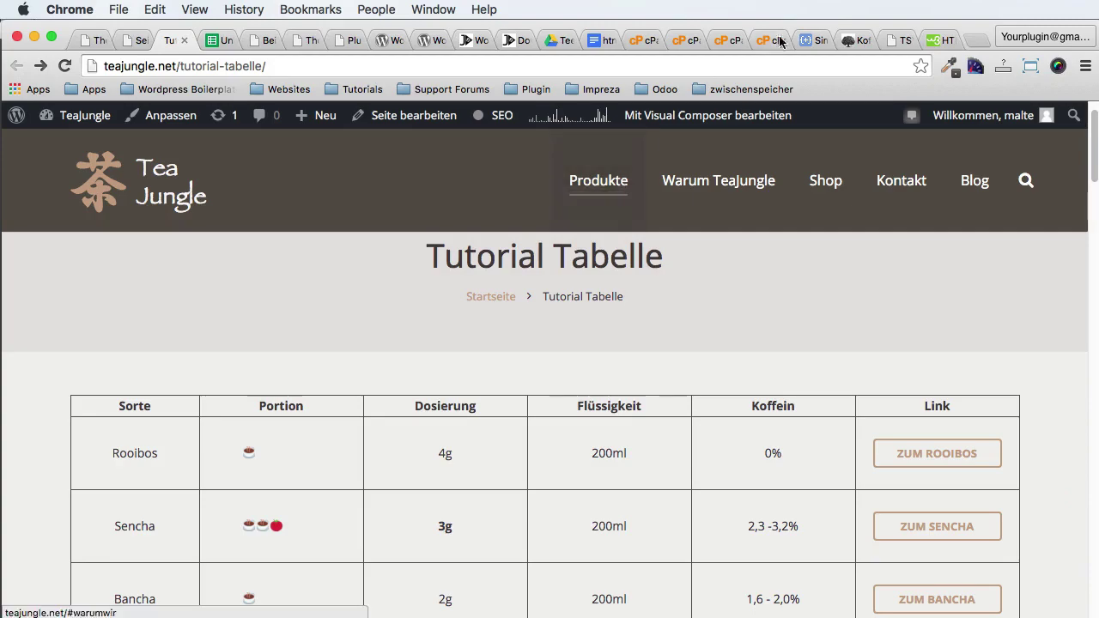
Step: Review the WordPress.org support thread "Unsupported JSON" for the JSON Content Importer plugin
click(430, 40)
scroll(420, 230, up, 10)
scroll(434, 230, down, 1)
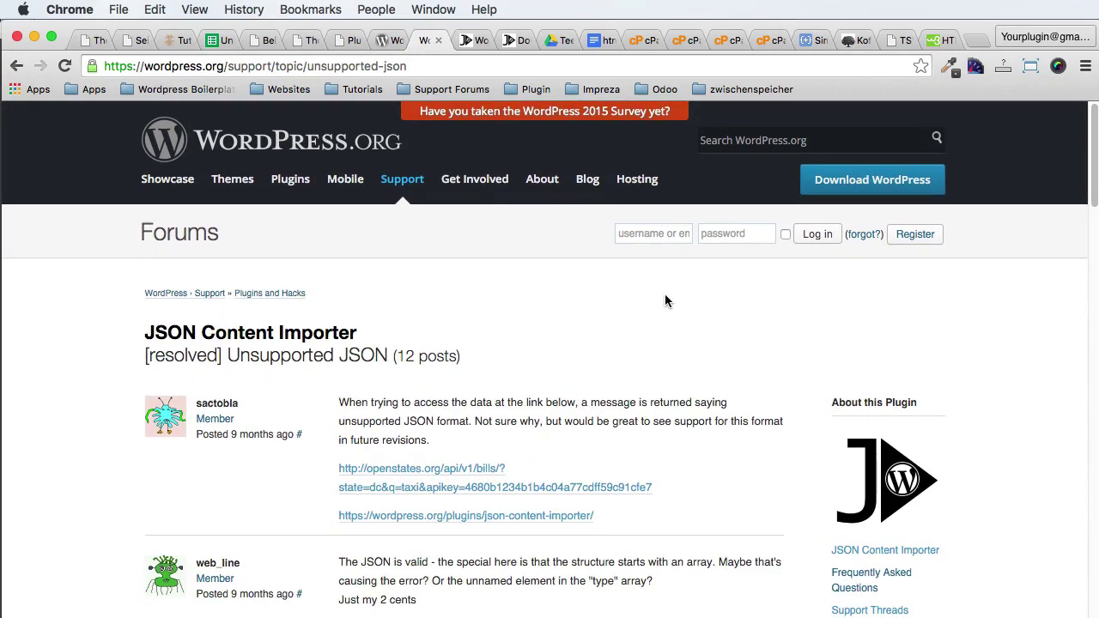
scroll(436, 382, down, 1)
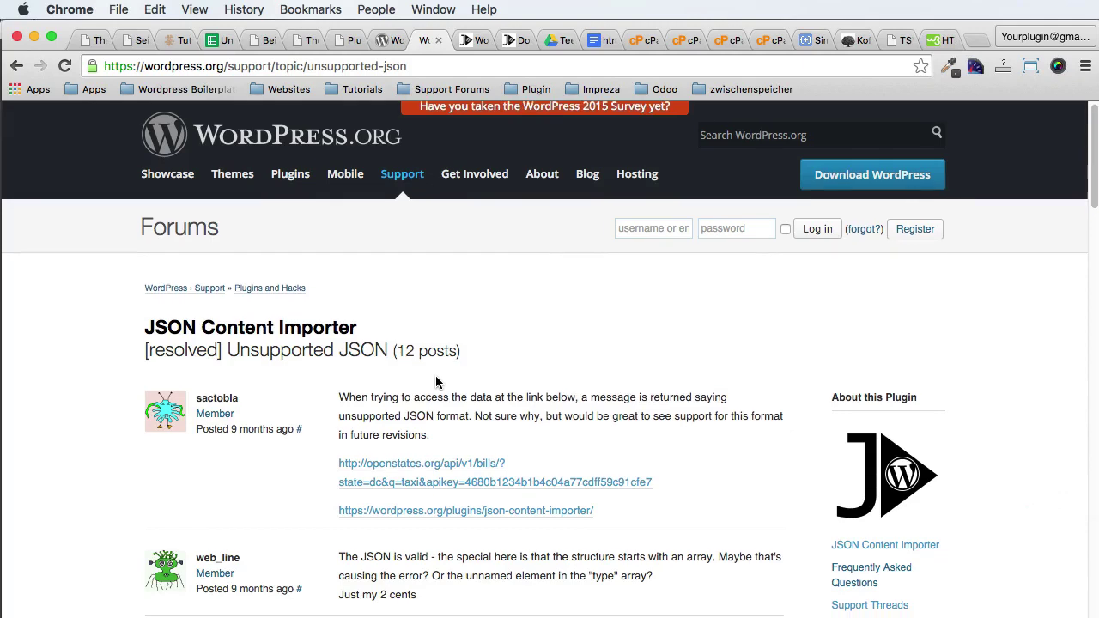
click(649, 230)
scroll(638, 359, down, 5)
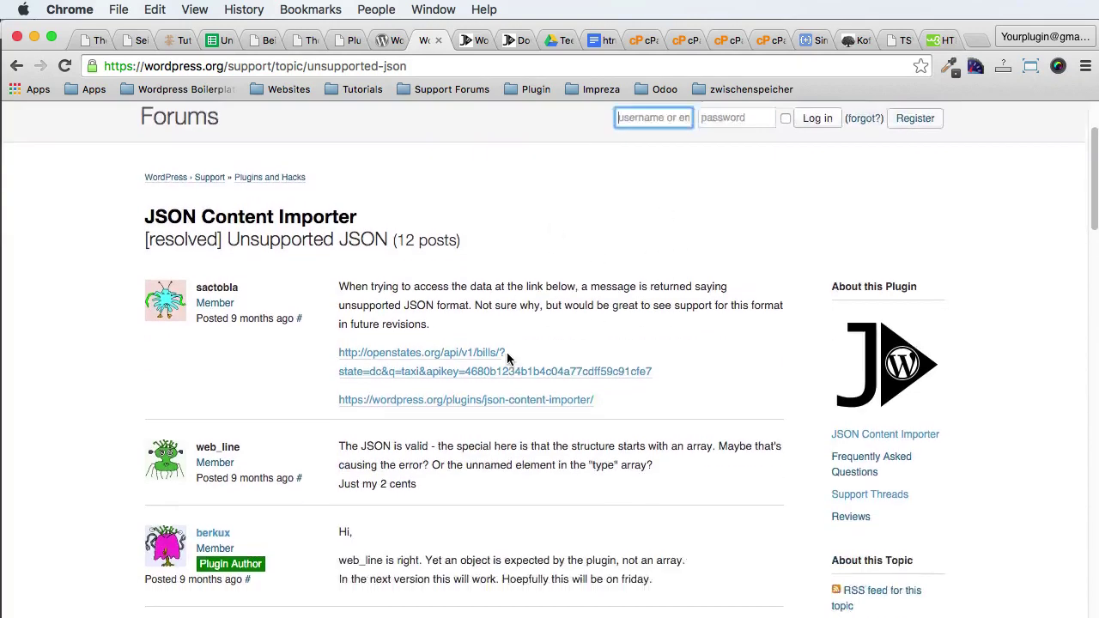
scroll(515, 258, up, 5)
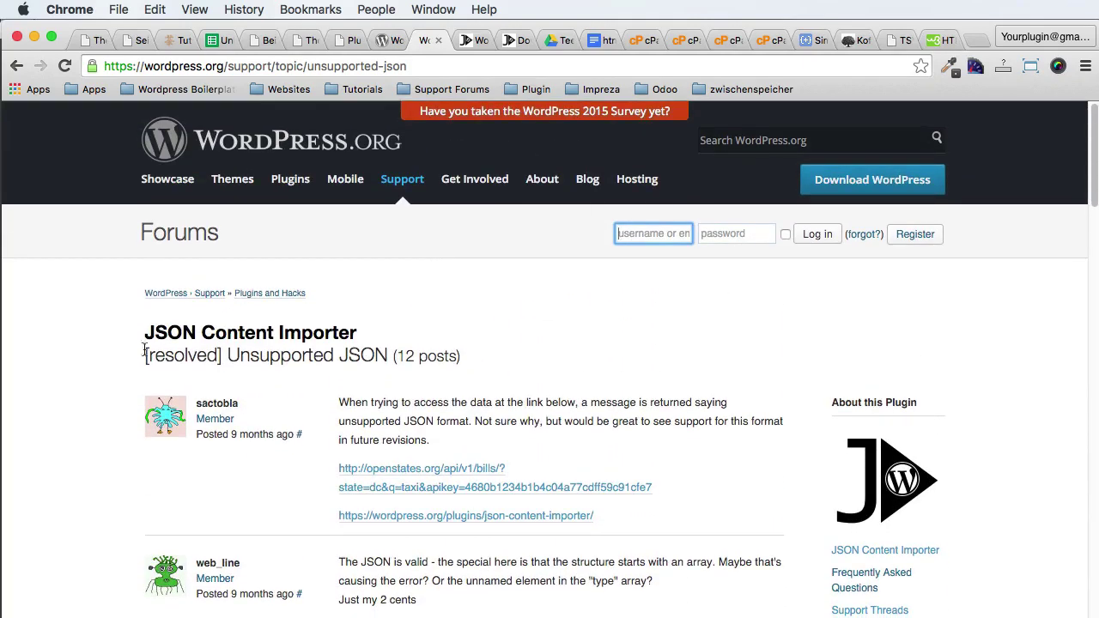